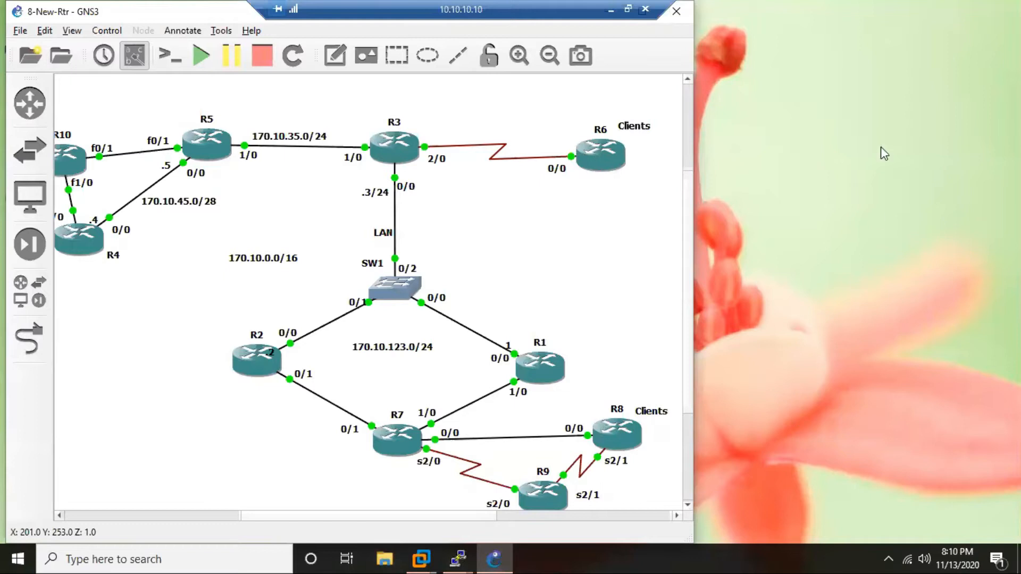
Create a new text document on the desktop and name it IPSec-SVTi.
right_click(757, 155)
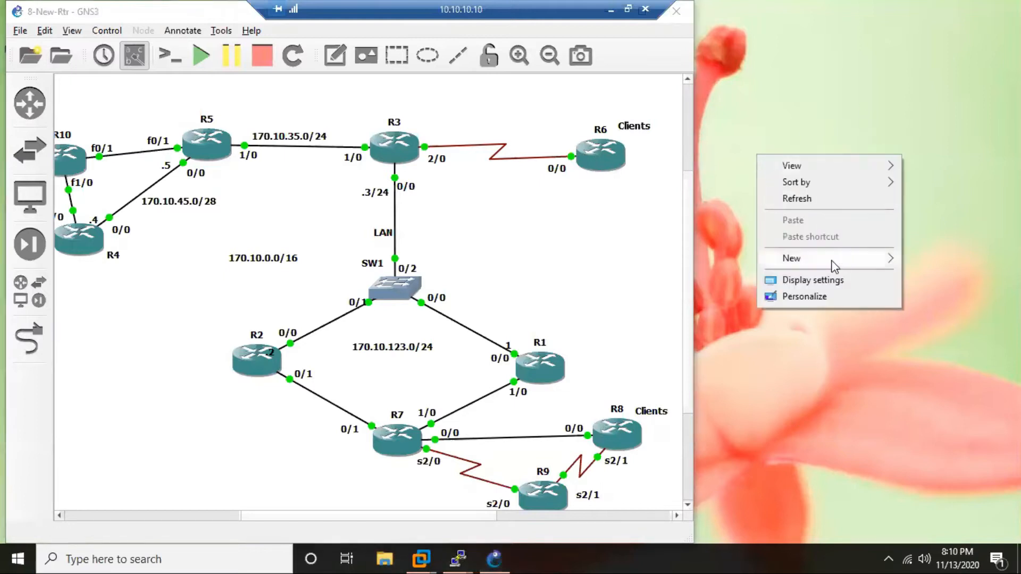
mouse_move(834, 266)
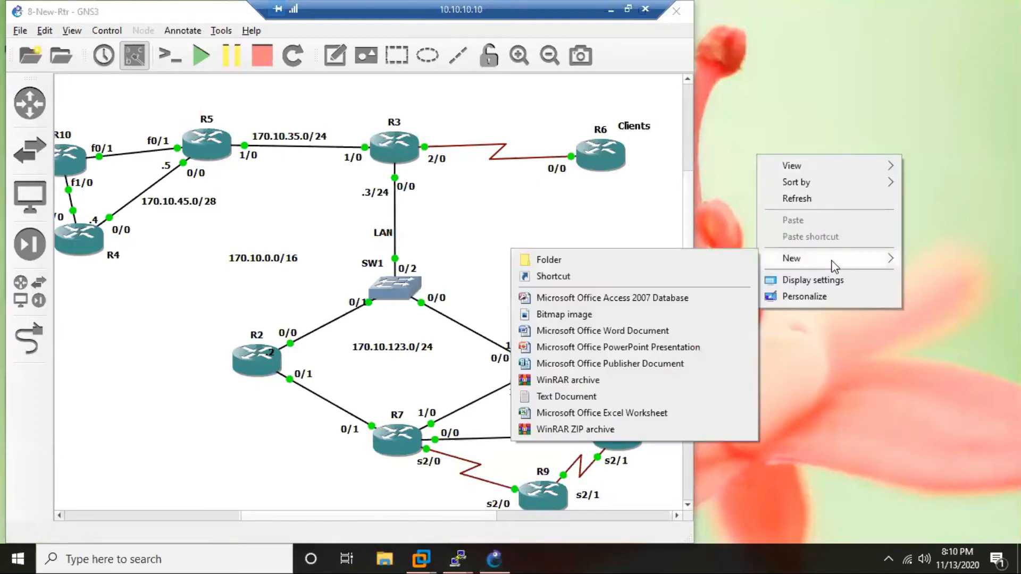
left_click(594, 400)
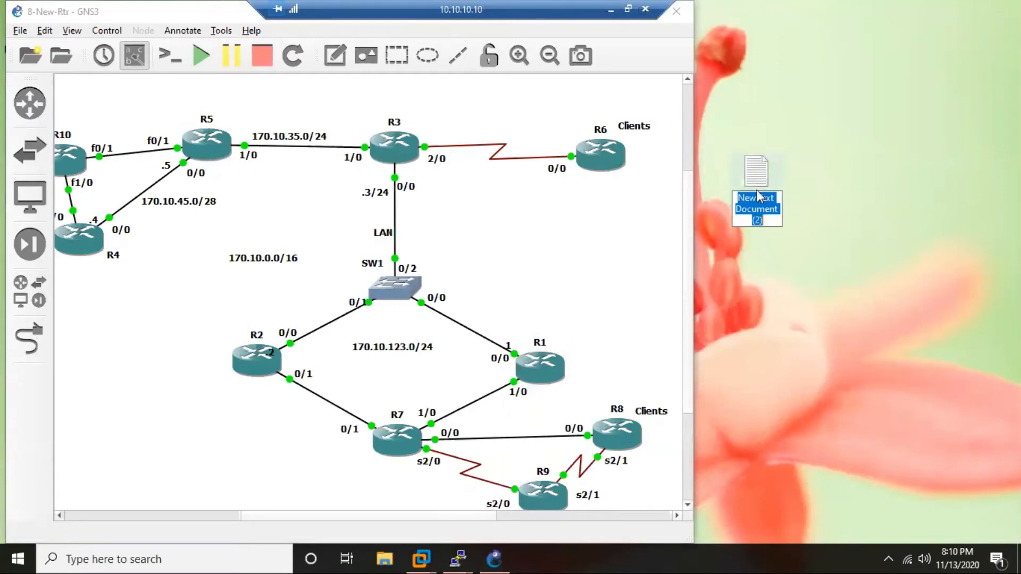
type("IPS")
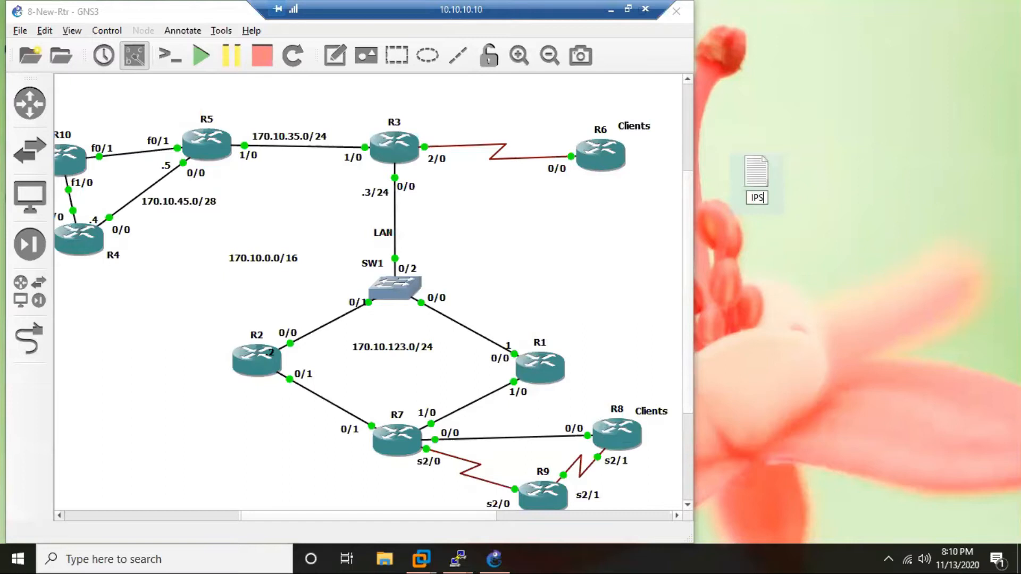
type("ec-SVTi")
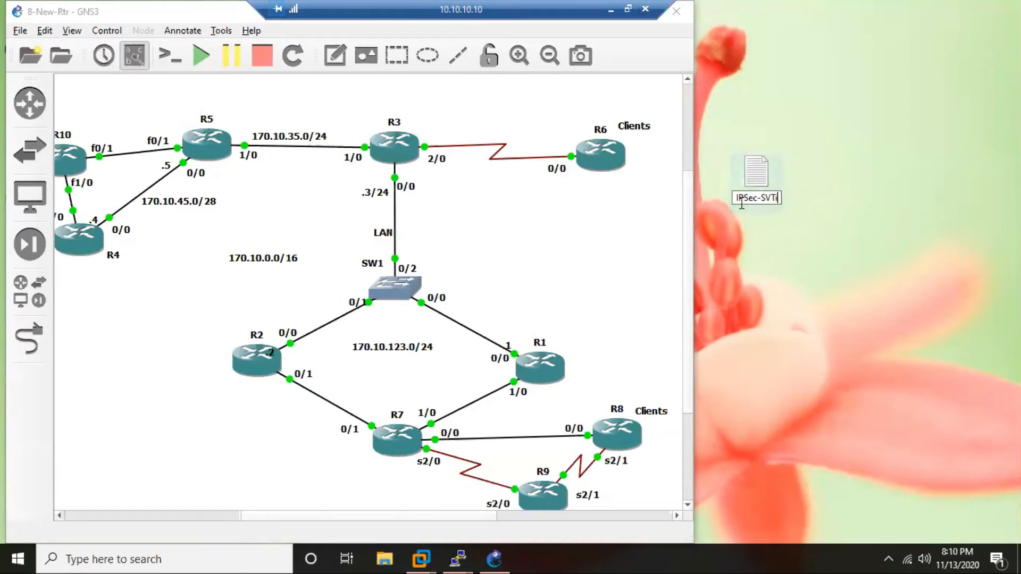
key("Return")
Open the IPSec-SVTi file beside the topology and enter the heading "Task" followed by a blank line.
double_click(762, 173)
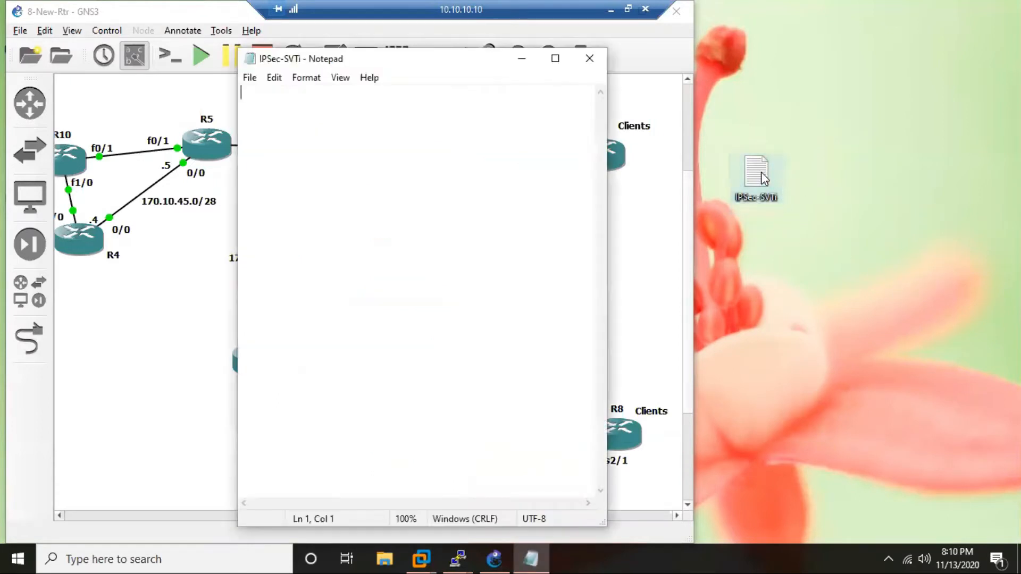
left_click_drag(438, 59, 839, 46)
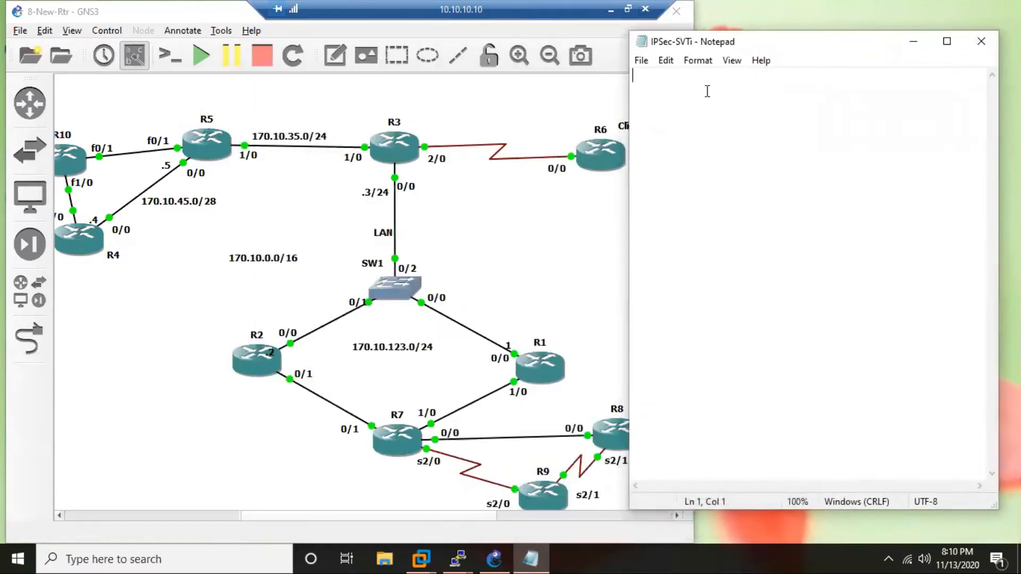
type("TAsk")
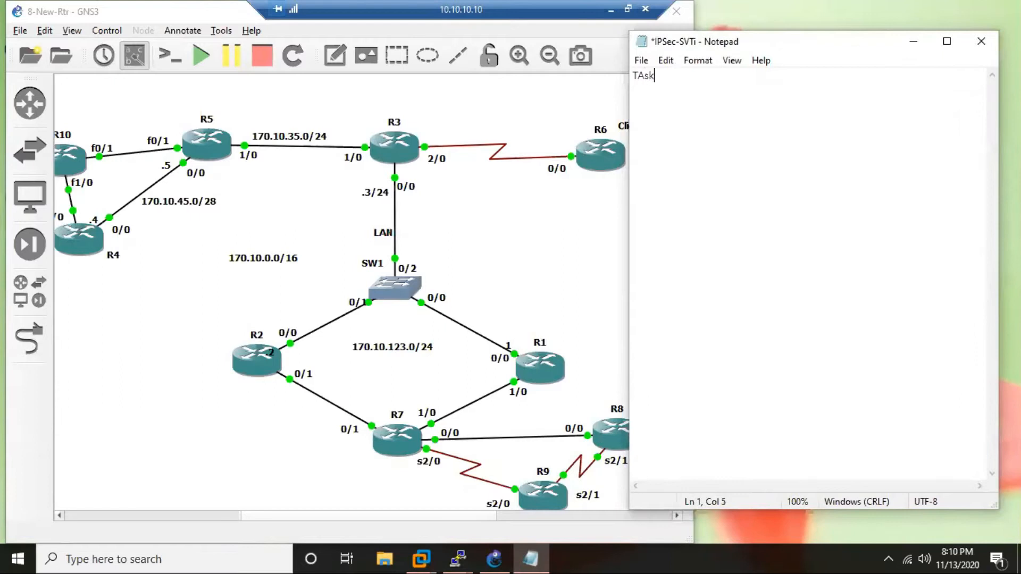
key("BackSpace")
key("BackSpace")
type("ask")
key("Return")
key("Return")
Write the start of the task description, "Configure a S2S IPSec VPN", below the heading.
type("Configure a S2S ")
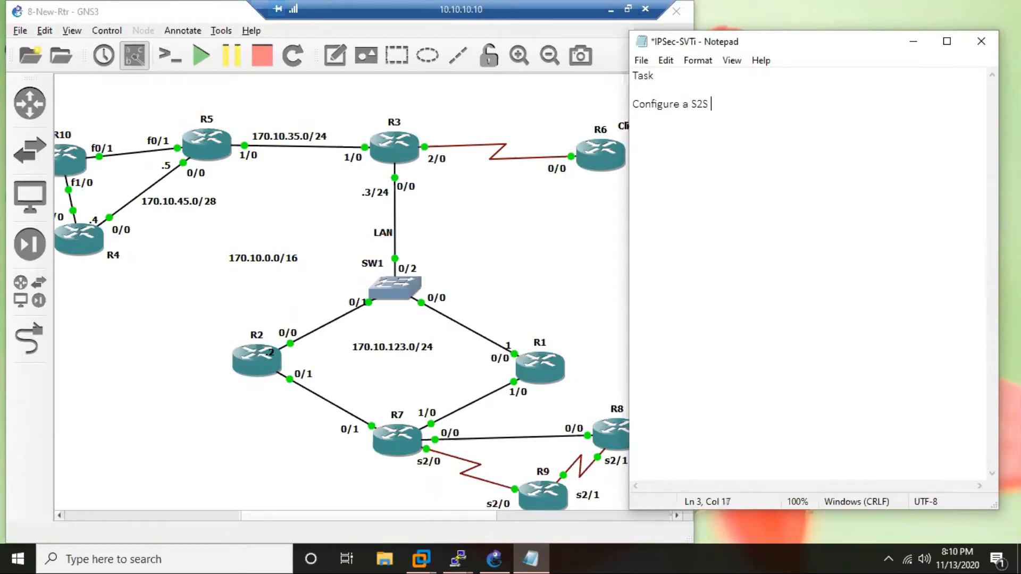
type("IpSec VPn")
key("Left")
key("Left")
key("Left")
key("Left")
key("Left")
key("Left")
key("Left")
key("BackSpace")
type("P")
key("End")
key("BackSpace")
type("N using ")
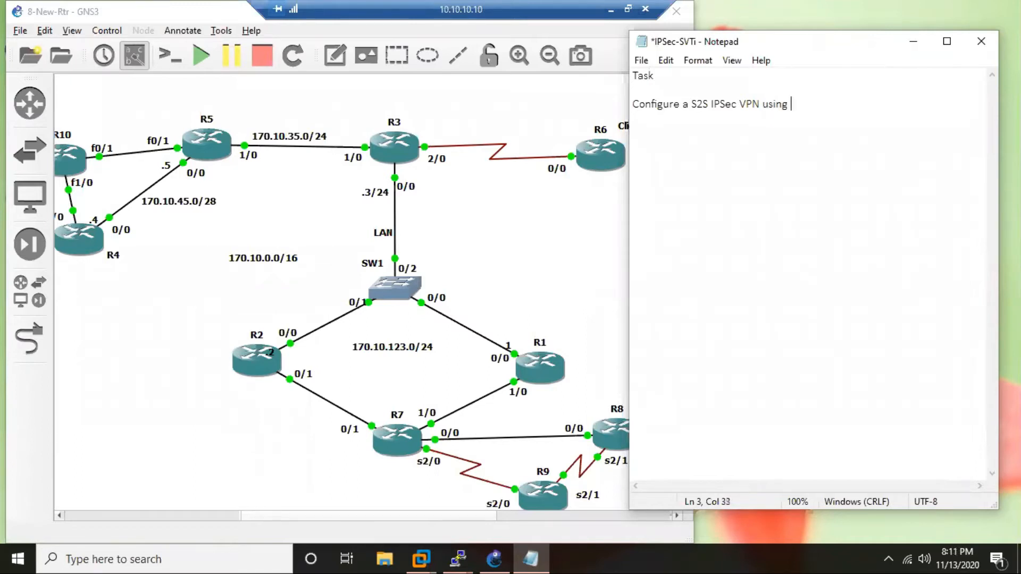
type("Static")
Complete the task sentence with "using Static VTI between R3 and R7".
type("VTI between")
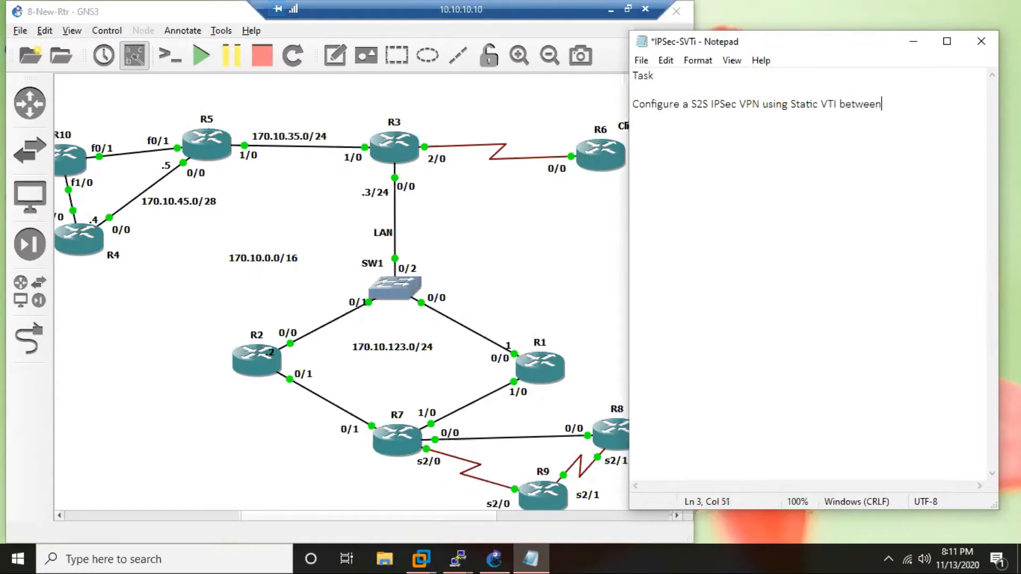
type(" R3 and R7")
Add the note "simple" below the task description, separated by a blank line.
key("Return")
key("Return")
type("simopl")
key("BackSpace")
key("BackSpace")
key("BackSpace")
type("ple")
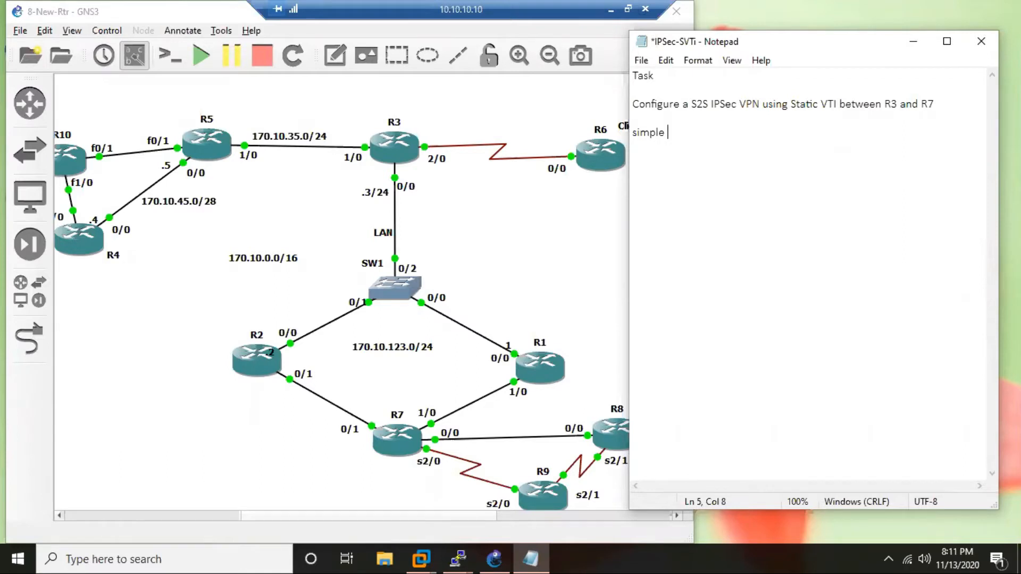
Add the notes "No ACL" and "No Crypto Maps needed" on separate lines under "simple".
key("Return")
type("no ACL")
key("Return")
type("No")
key("Up")
key("Left")
key("BackSpace")
type("N")
key("Down")
key("End")
type("Cry")
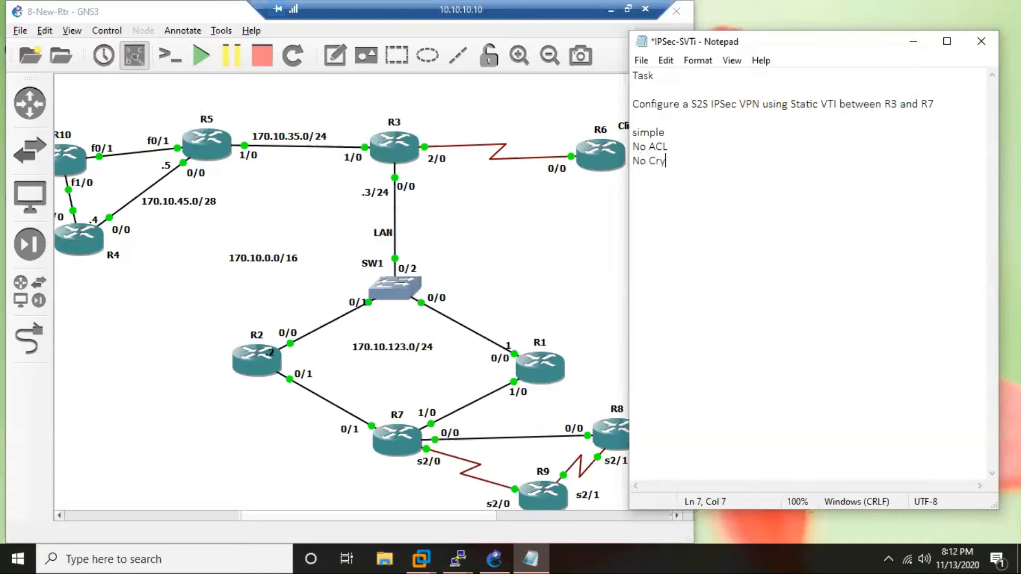
type("pto Maps needed")
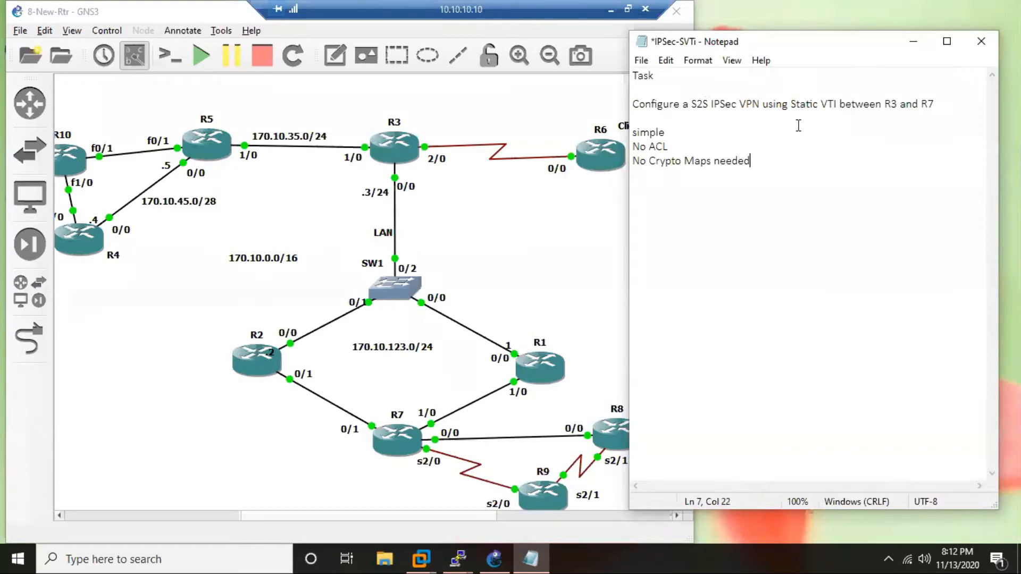
Add the lines "Step-1" and "Phase-1" below the notes, separated by a blank line.
key("Return")
key("Return")
type("Step-1")
key("Return")
type("Phase-1")
key("Return")
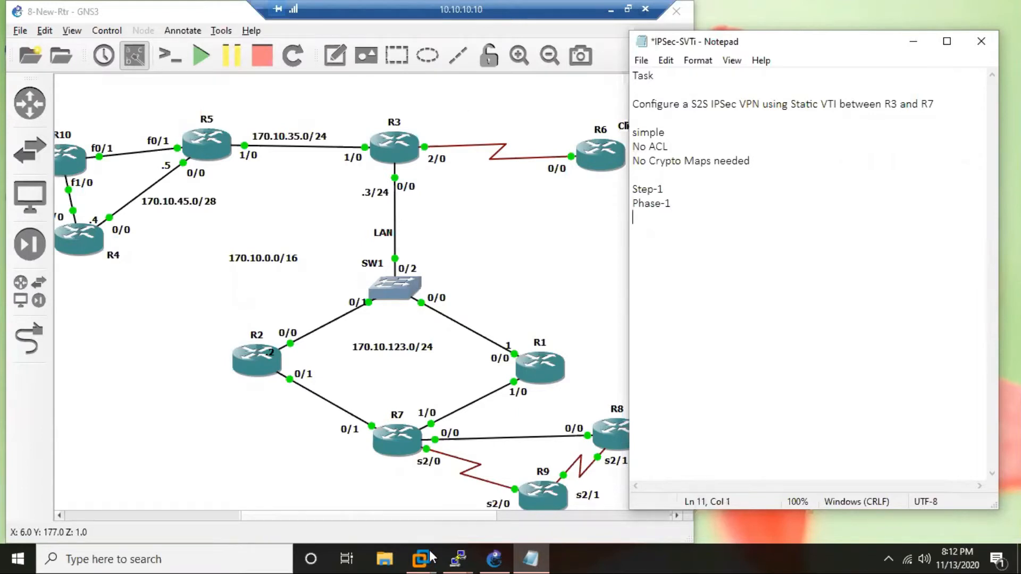
Open the R3 router console and list its interfaces with the s alias.
left_click(463, 556)
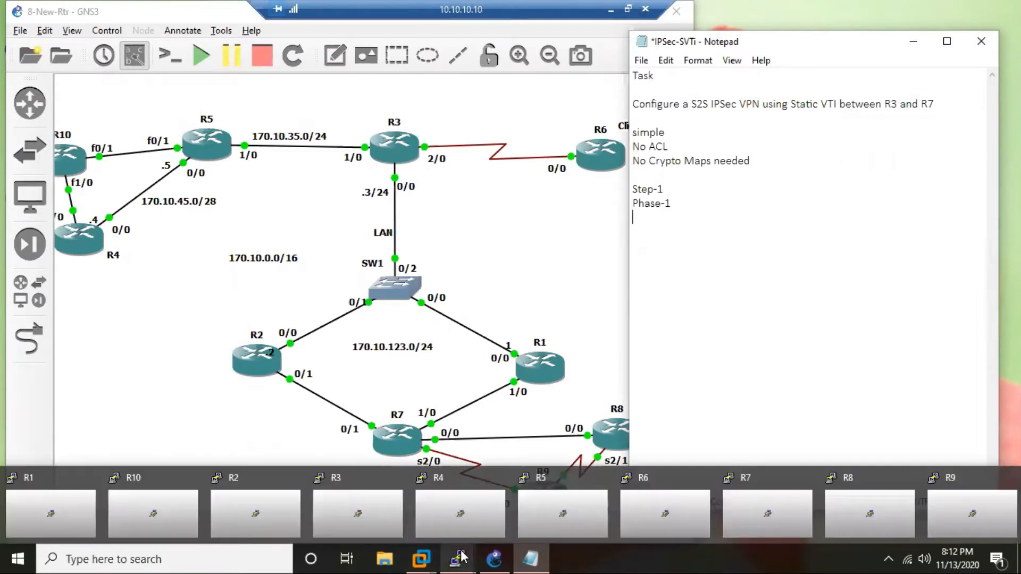
left_click(331, 518)
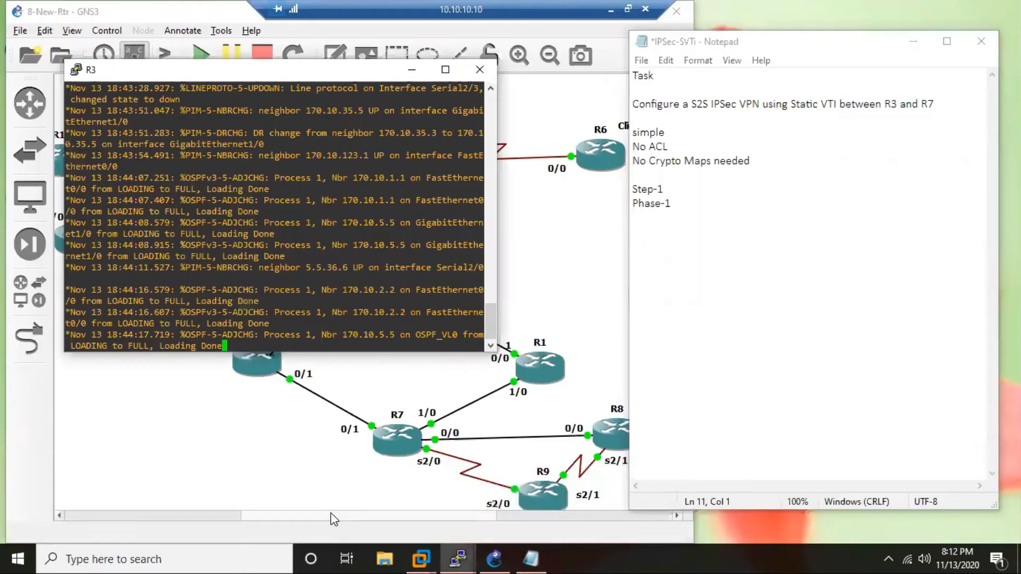
key("Return")
key("Return")
key("Return")
key("Return")
key("Return")
key("Return")
key("Return")
key("Return")
key("Return")
key("Return")
key("Return")
key("Return")
type("s")
key("Return")
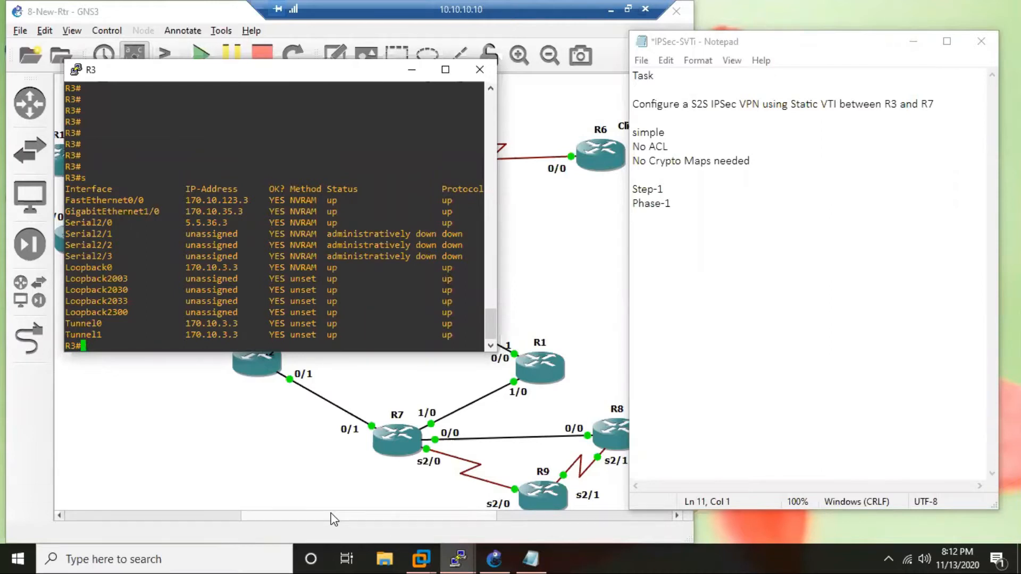
Enter global configuration mode on R3 and create the loopback interface lo10.
type("conf t")
key("Return")
key("Return")
type("int lo10")
key("Return")
Assign IP address 10.3.3.3 with mask 255.255.255.0 to R3's loopback 10 and return to global configuration.
type("ip add 10")
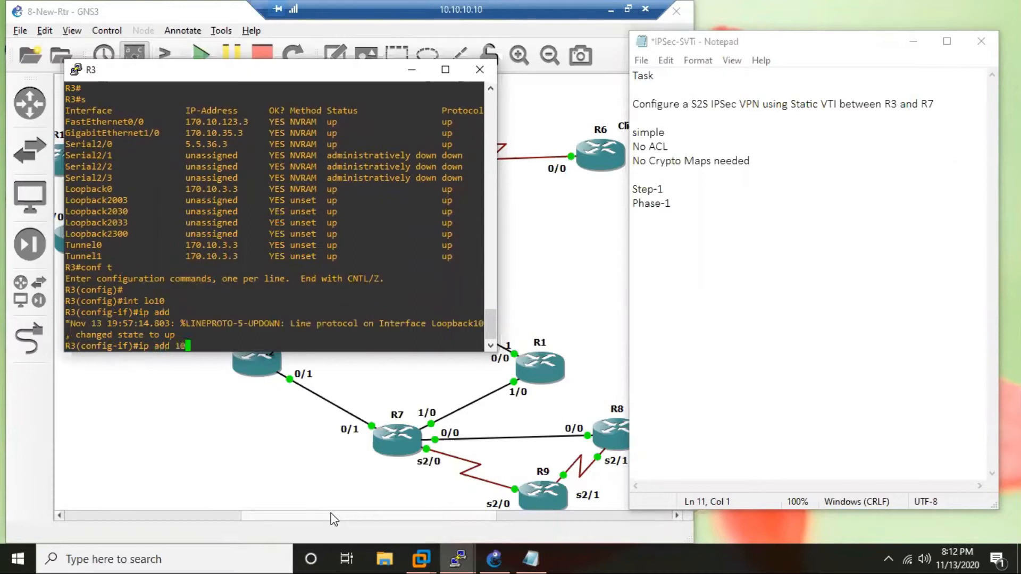
type(".3.3.3 255.255.255.0")
key("Return")
key("Return")
key("Return")
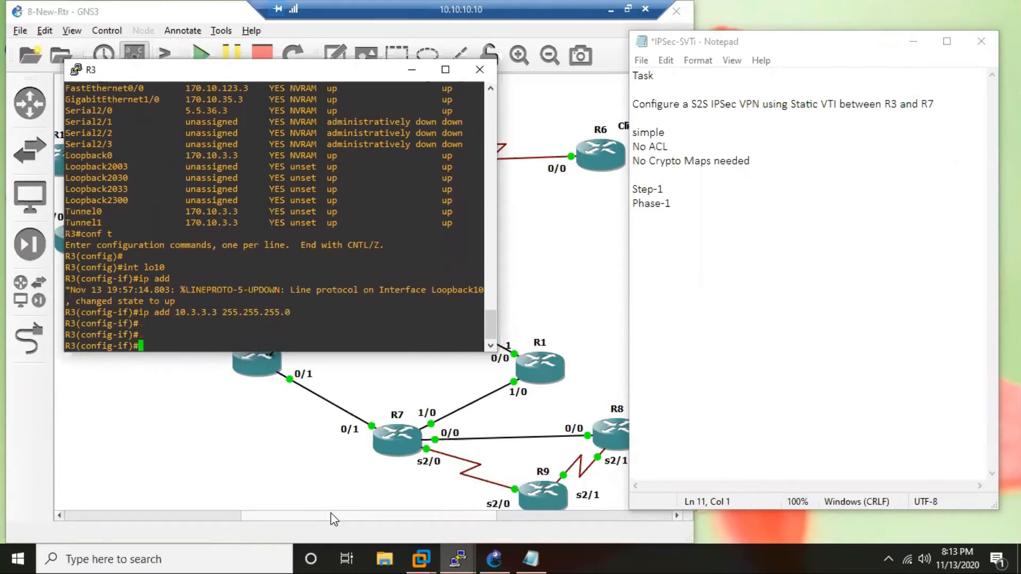
key("Return")
key("Return")
type("exi")
key("Return")
key("Return")
key("Return")
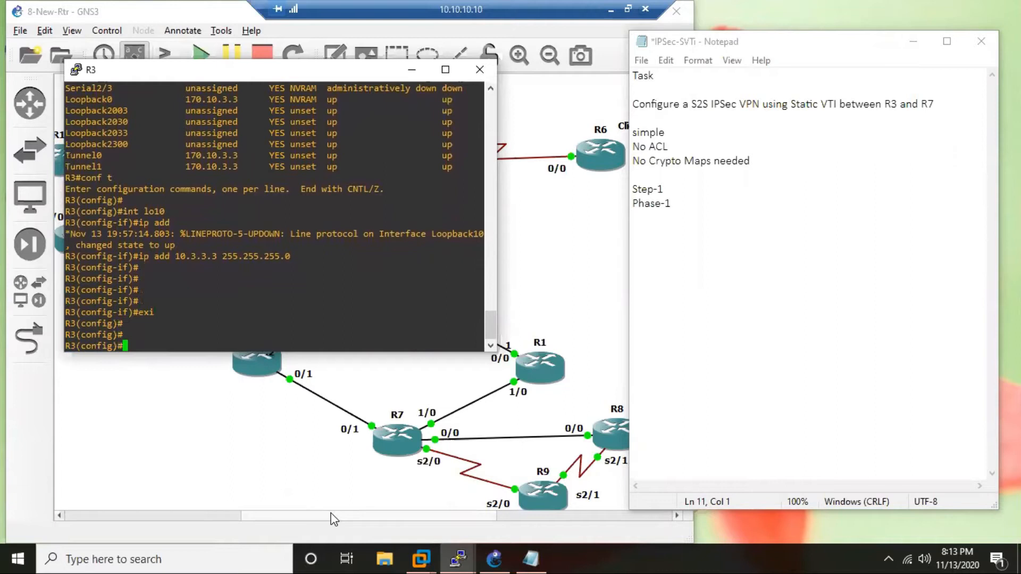
Create ISAKMP policy 37 on R3.
type("cry")
key("Tab")
type("isa")
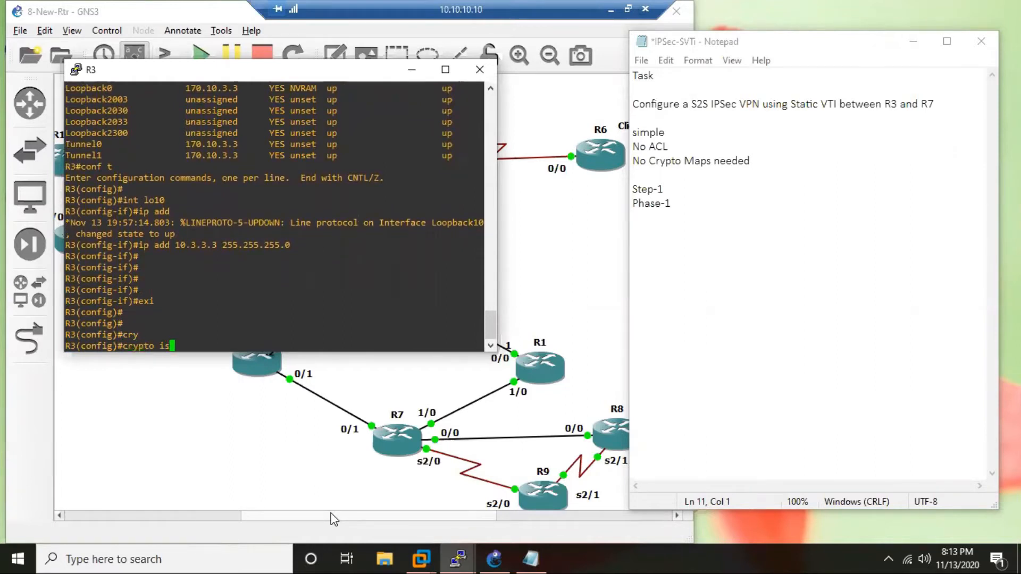
key("Tab")
type("pol")
key("Tab")
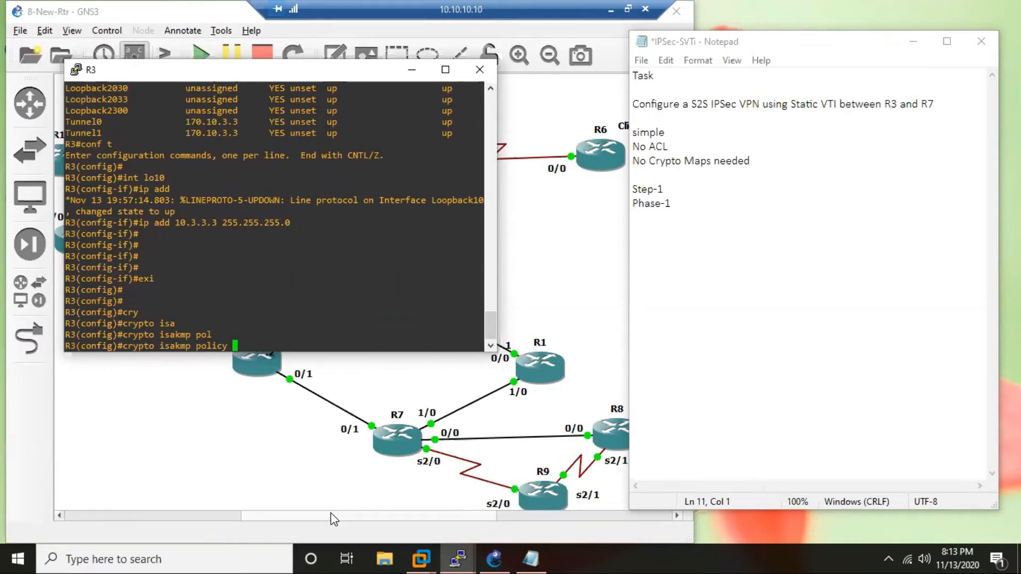
type("37")
key("Return")
key("Return")
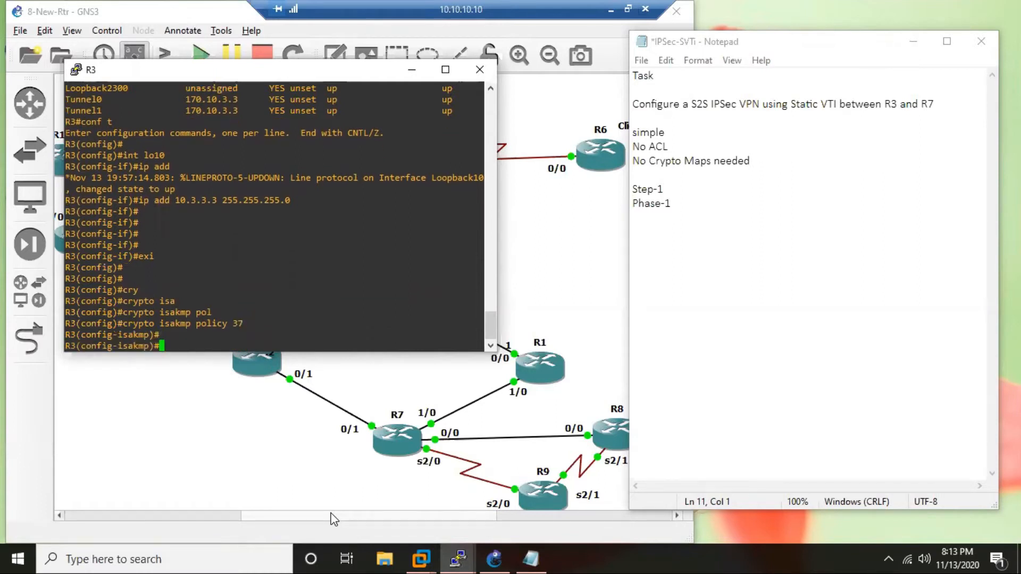
Set ISAKMP policy 37 to pre-shared key authentication and Diffie-Hellman group 5.
type("authen pre")
key("Return")
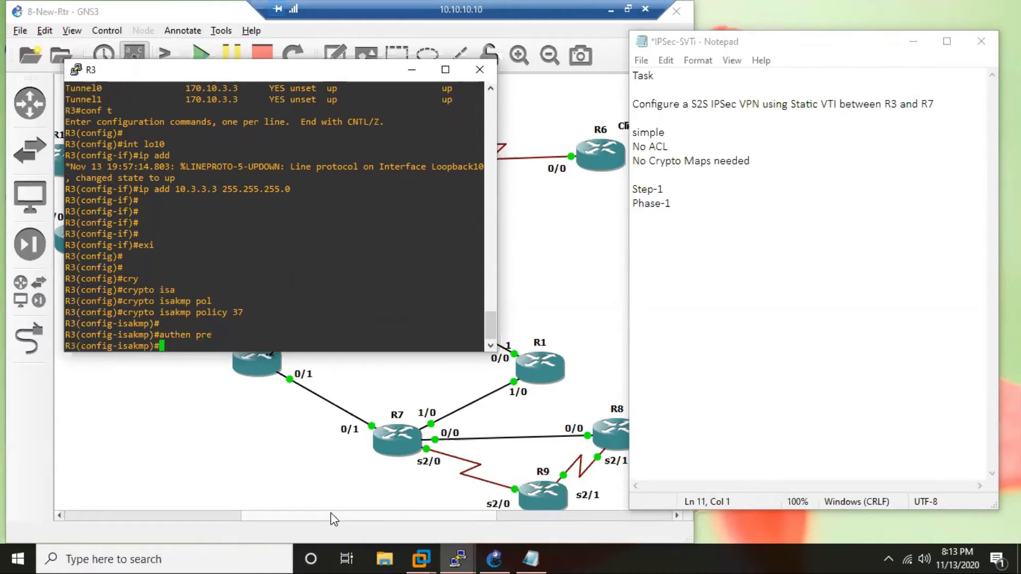
type("gr 2")
key("BackSpace")
type("2")
key("BackSpace")
type("?")
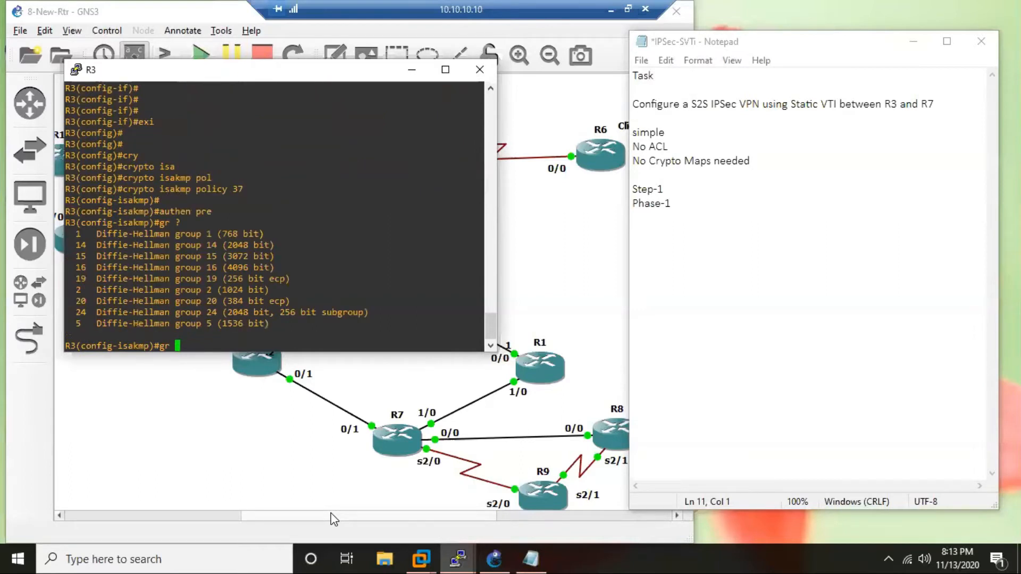
type("5")
key("Return")
Set ISAKMP policy 37's encryption to 3DES and its hash to MD5.
type("enc ")
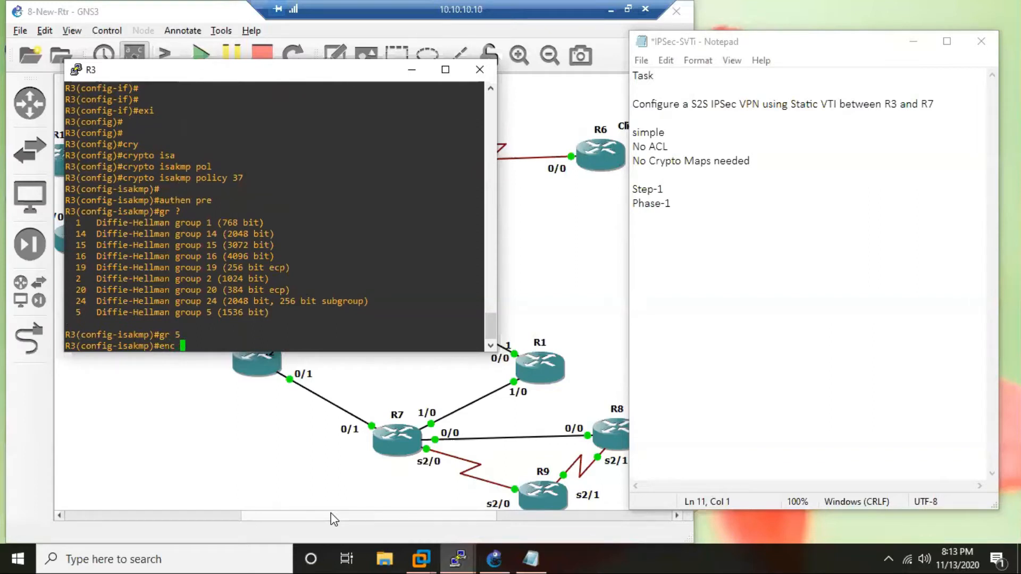
type("3d")
key("Return")
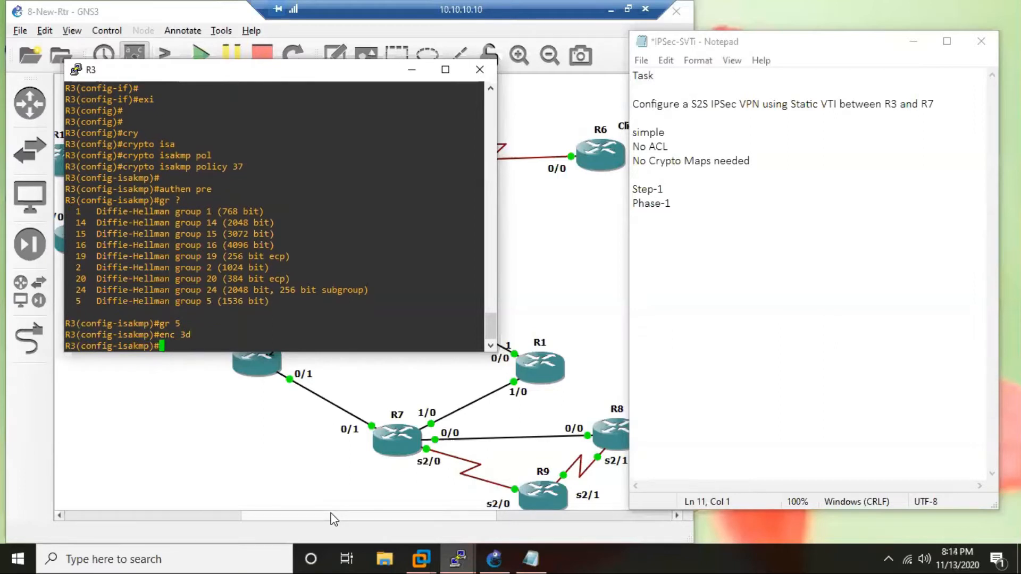
type("ha md")
key("Return")
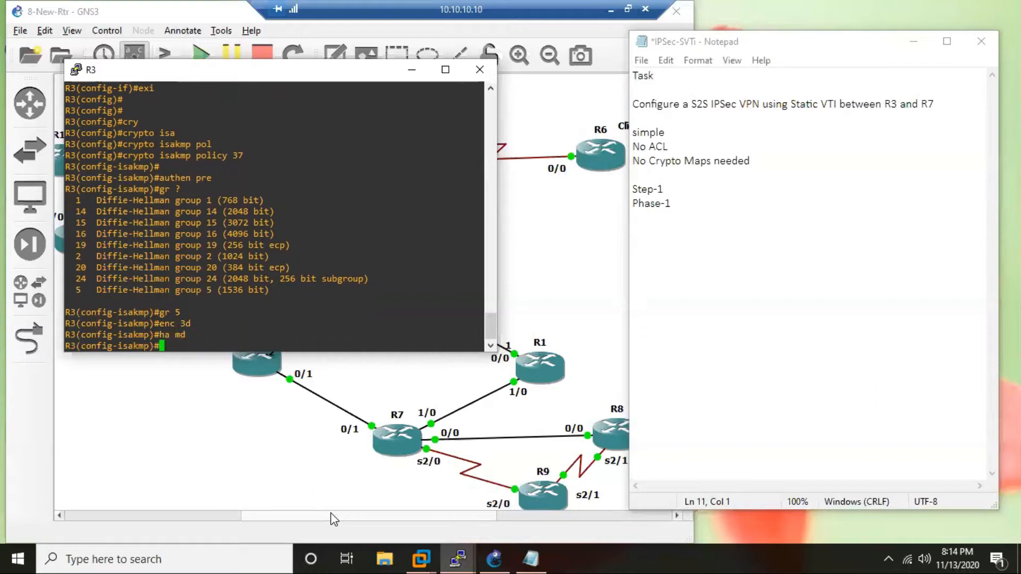
Set ISAKMP policy 37's lifetime to 7200 seconds and return to global configuration.
type("life 7200")
key("Return")
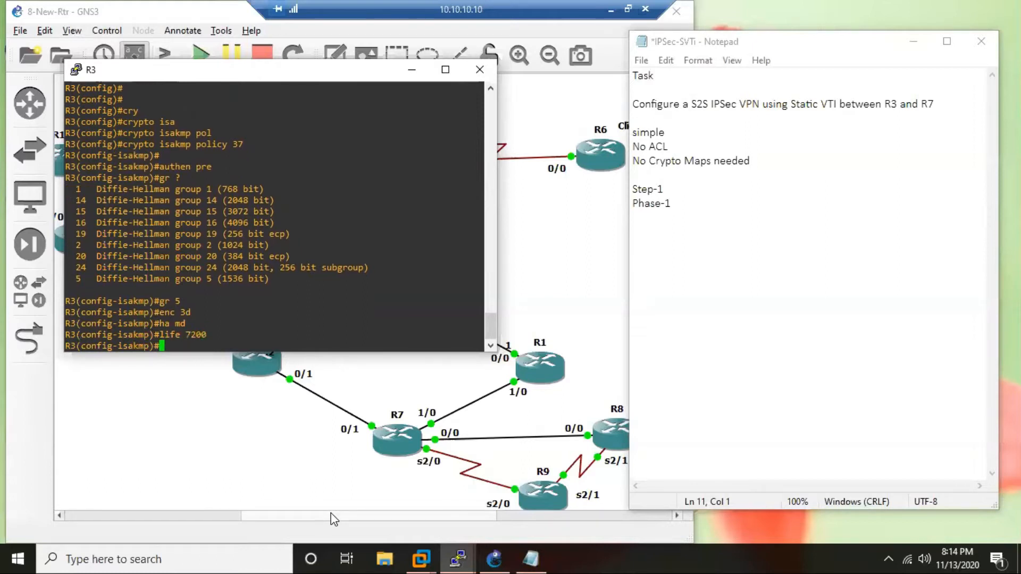
type("exit")
key("Return")
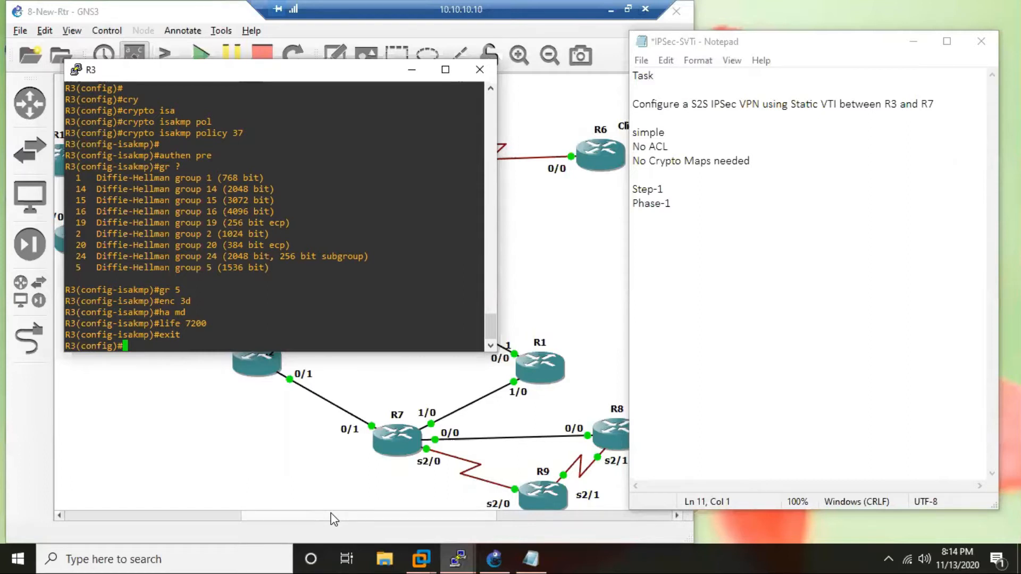
key("Return")
key("Return")
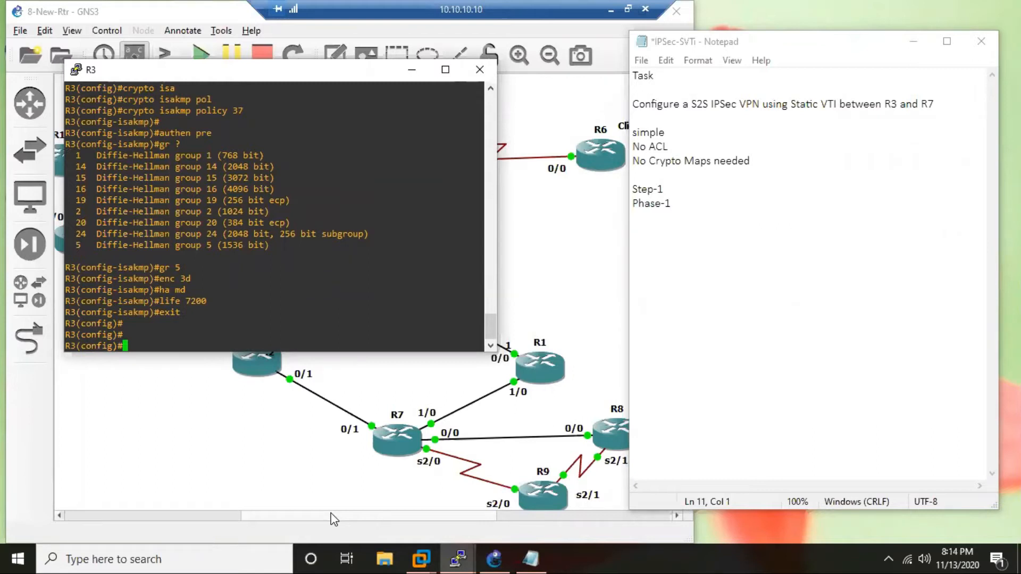
Create a crypto keyring named ikering on R3.
type("cry")
key("Tab")
type("key")
key("Tab")
type("r")
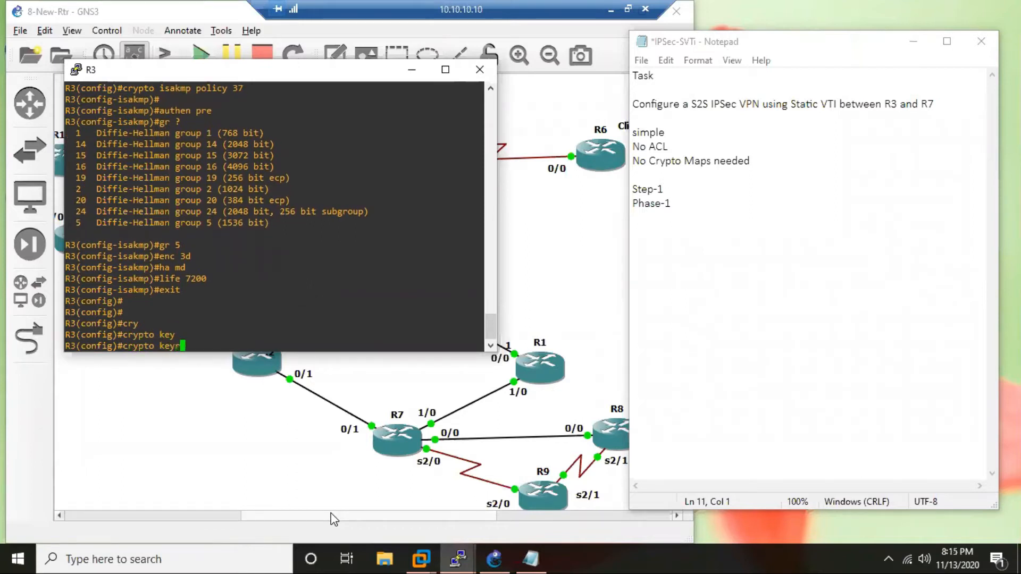
key("Tab")
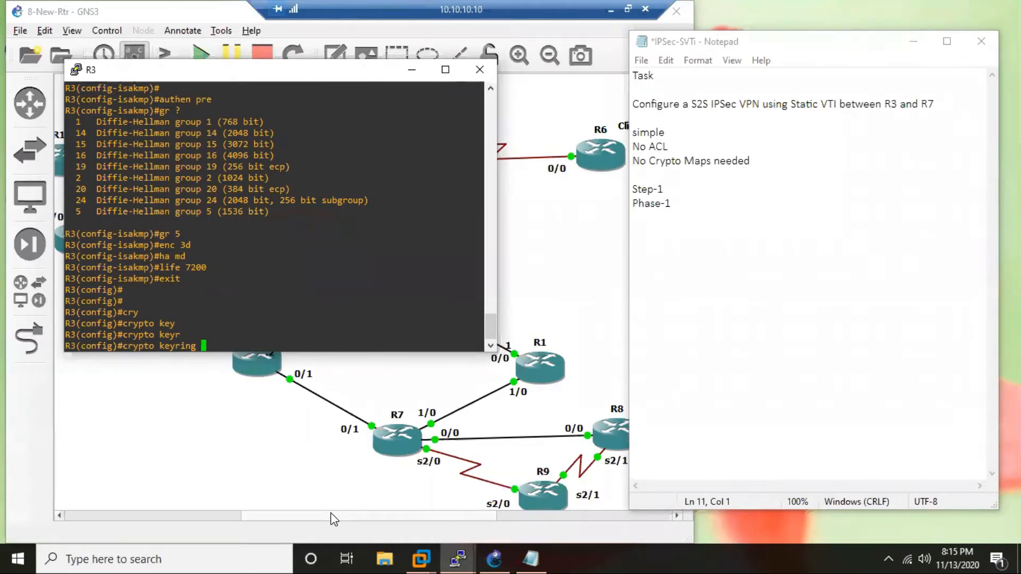
type("?")
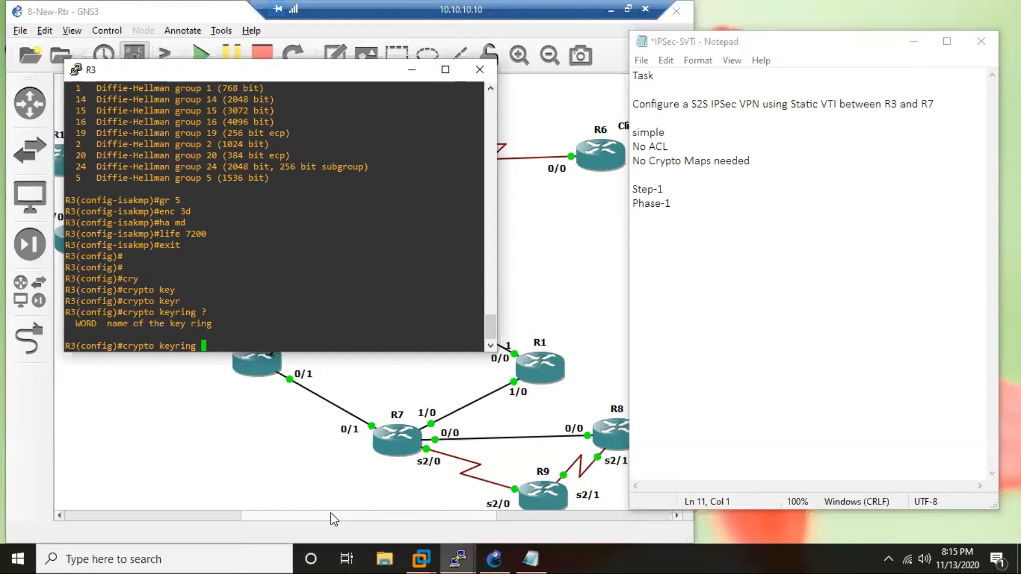
type("ikering")
key("Return")
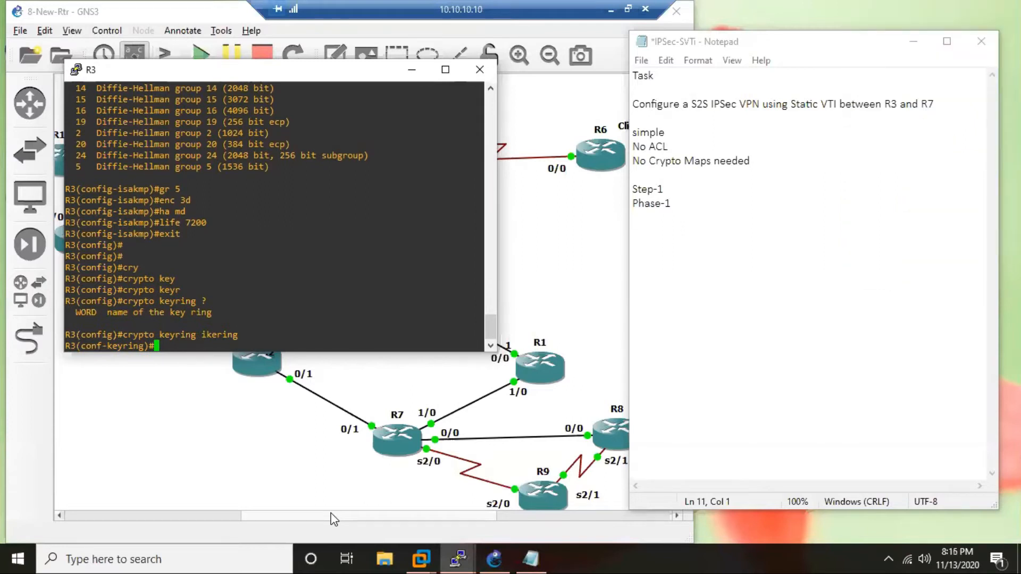
Start the keyring's pre-shared-key entry for peer address 170.10.17.7, consulting the command help for the available options.
type("pre")
key("Tab")
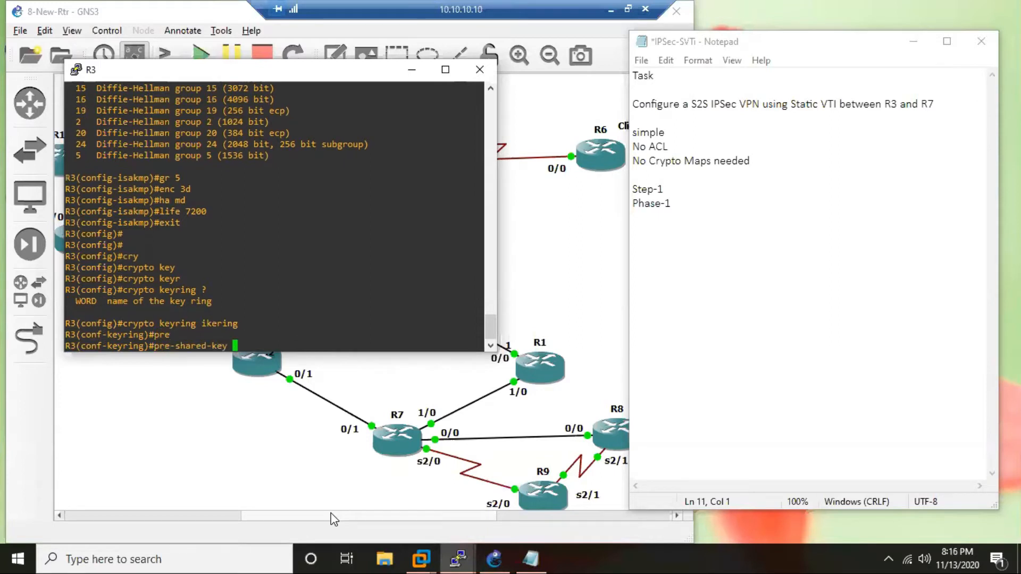
type("?")
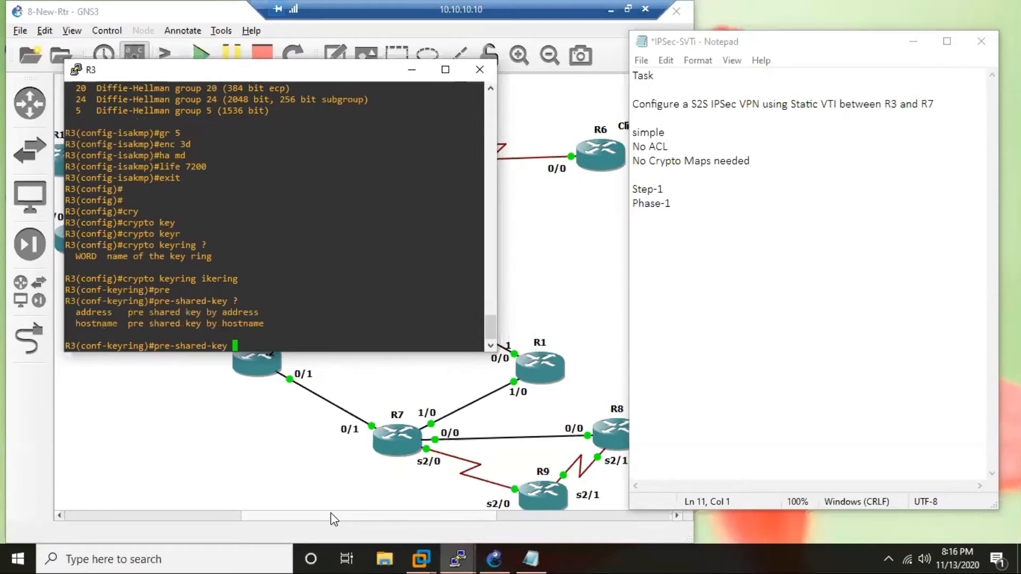
type("add")
key("Tab")
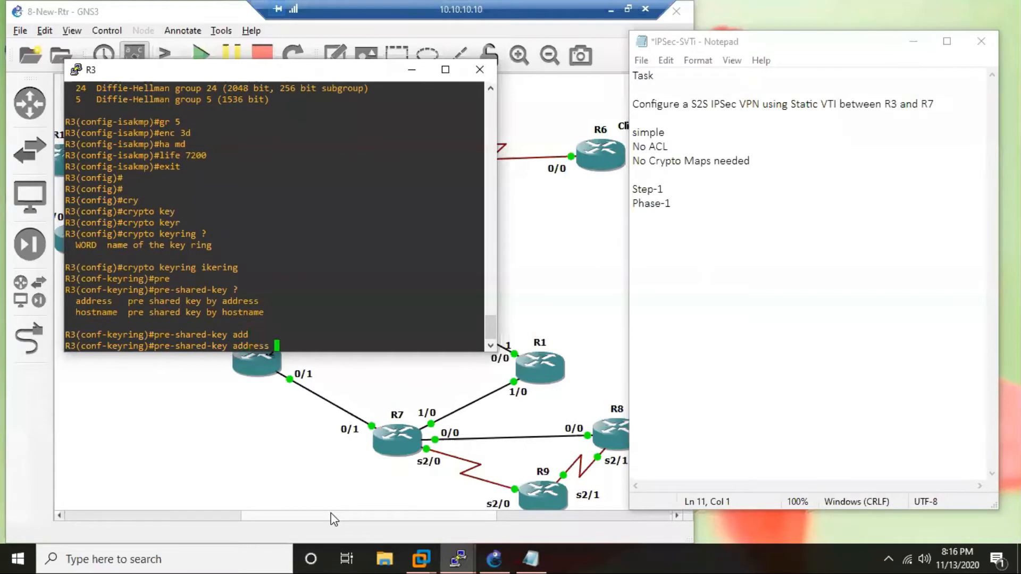
type("?")
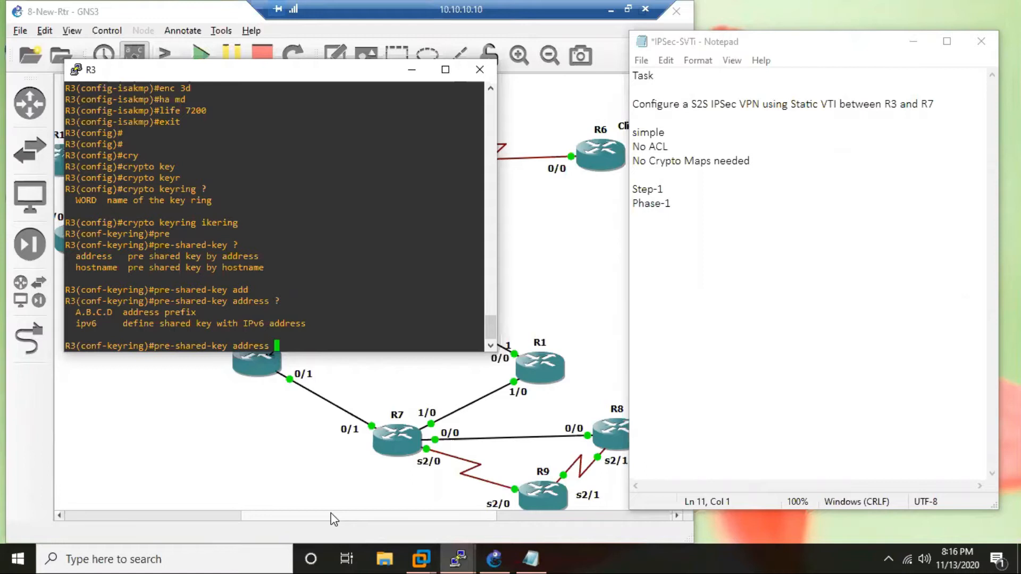
type("170.10.17.7 ?")
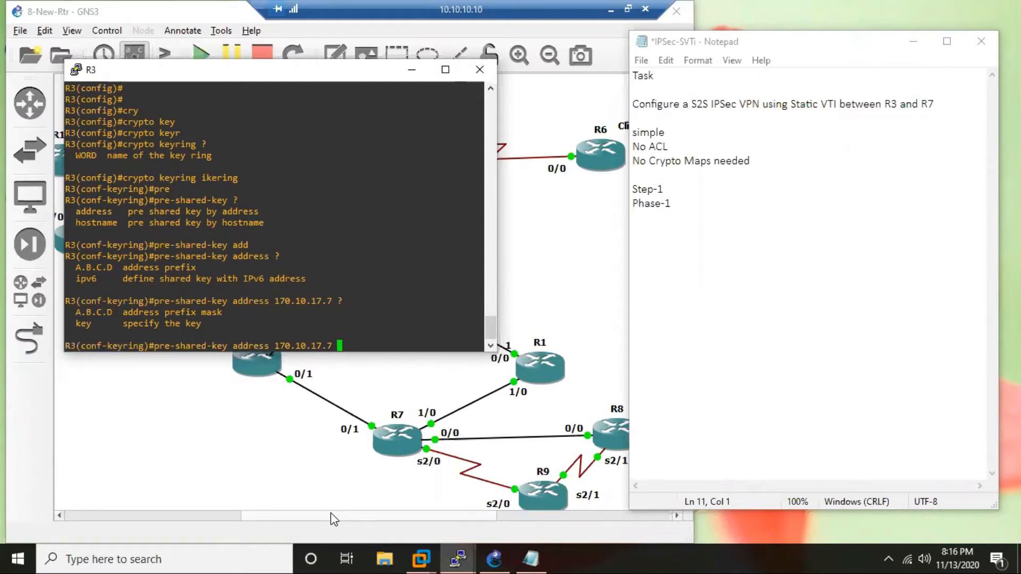
left_click_drag(228, 312, 180, 312)
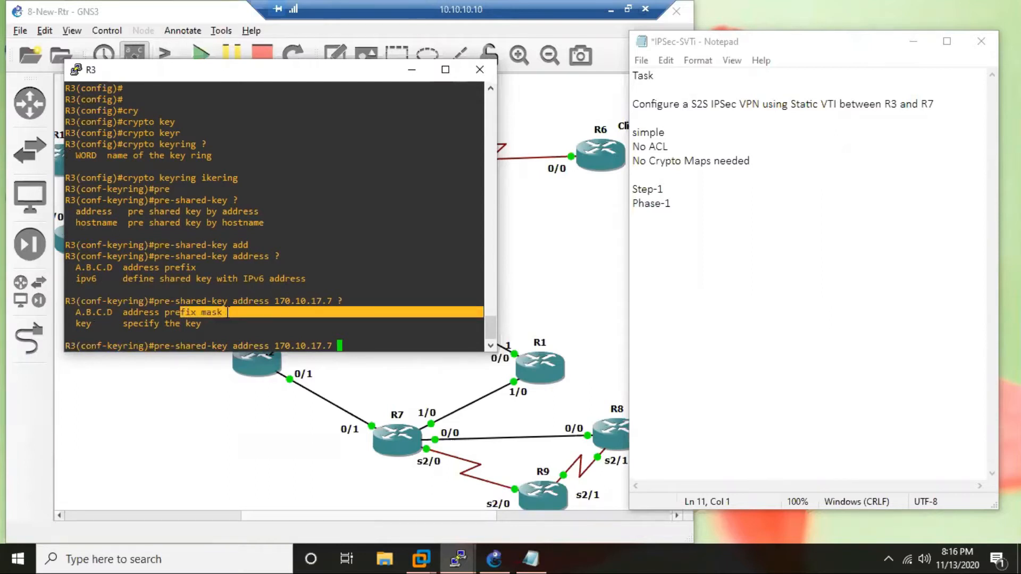
Enter the pre-shared key for the 170.10.17.7 peer and return to global configuration.
type("key")
key("Tab")
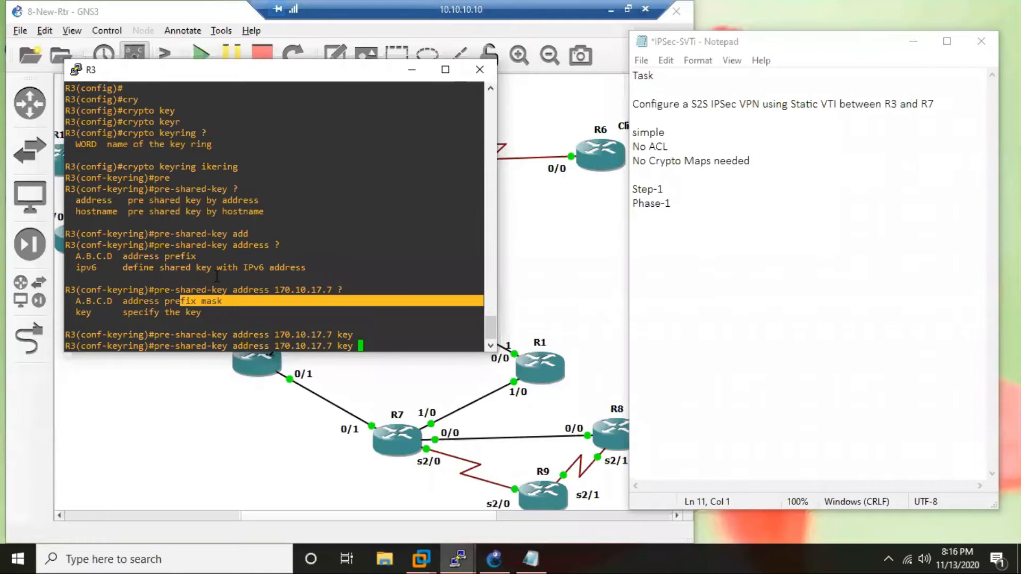
type("ciscoccie")
key("Return")
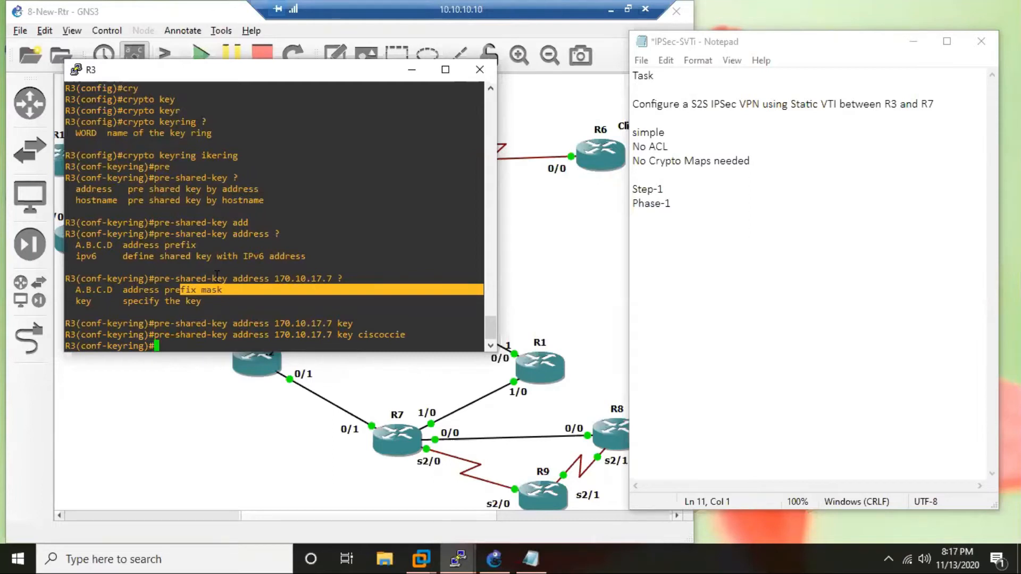
key("Return")
key("Return")
type("exit")
key("Return")
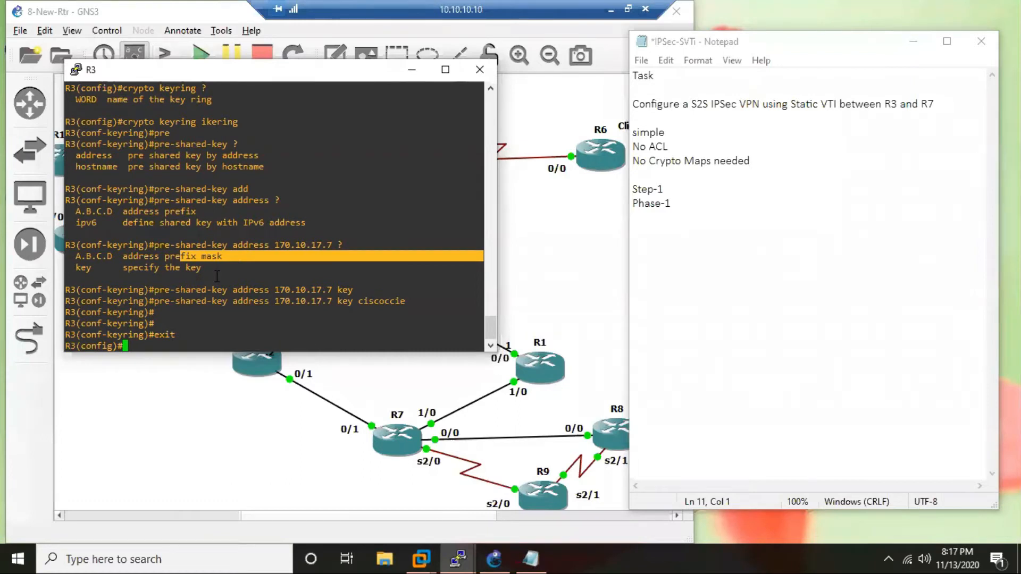
Switch to the Notepad notes and add an indented "Step-1" line beneath Phase-1.
scroll(217, 276, "up", 8)
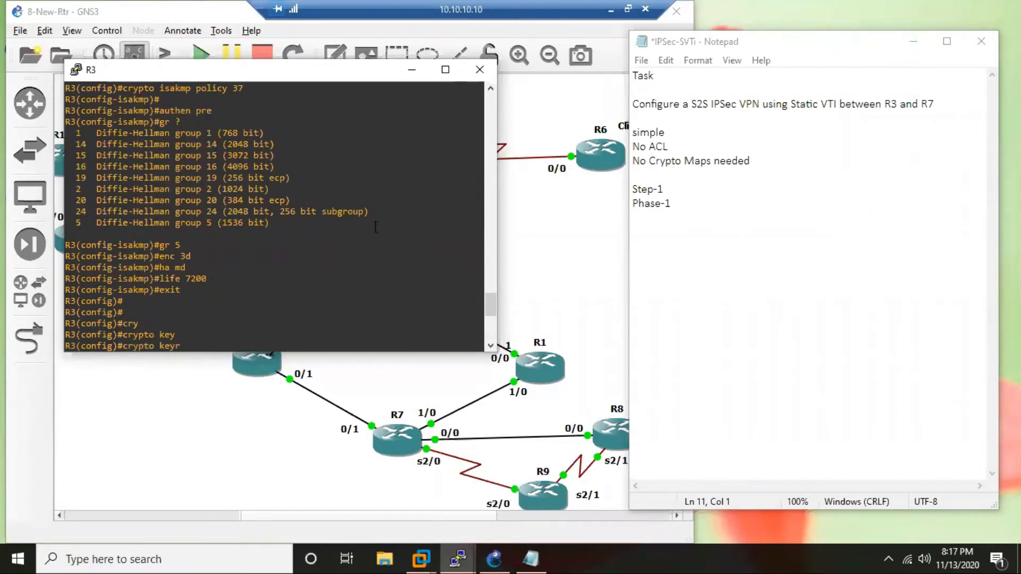
left_click(664, 213)
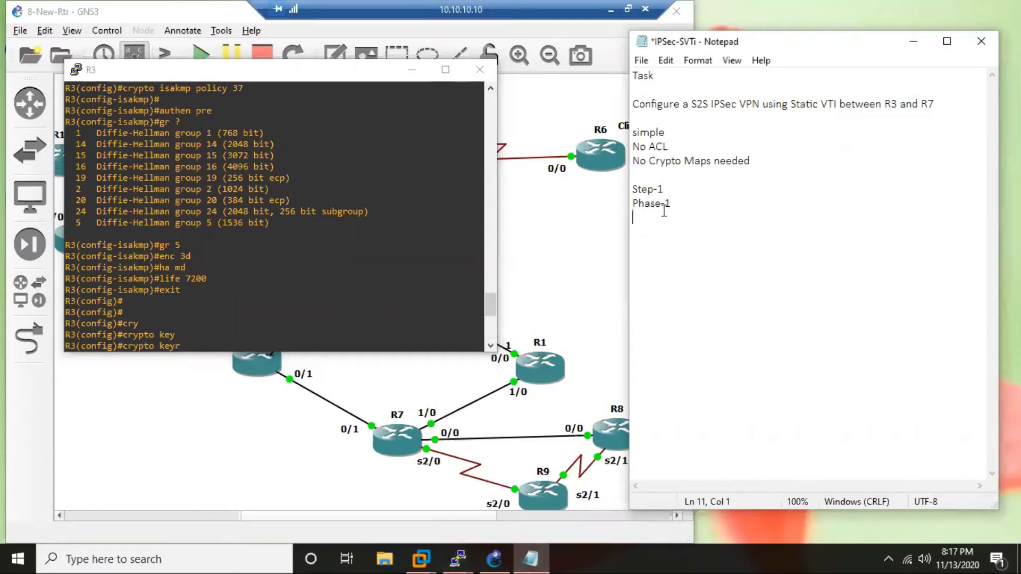
key("Up")
key("Tab")
key("BackSpace")
key("Down")
type("Step-1")
Add the description "Define ISAKMP policy" under the indented Step-1 line.
key("Return")
type("Define Crypt")
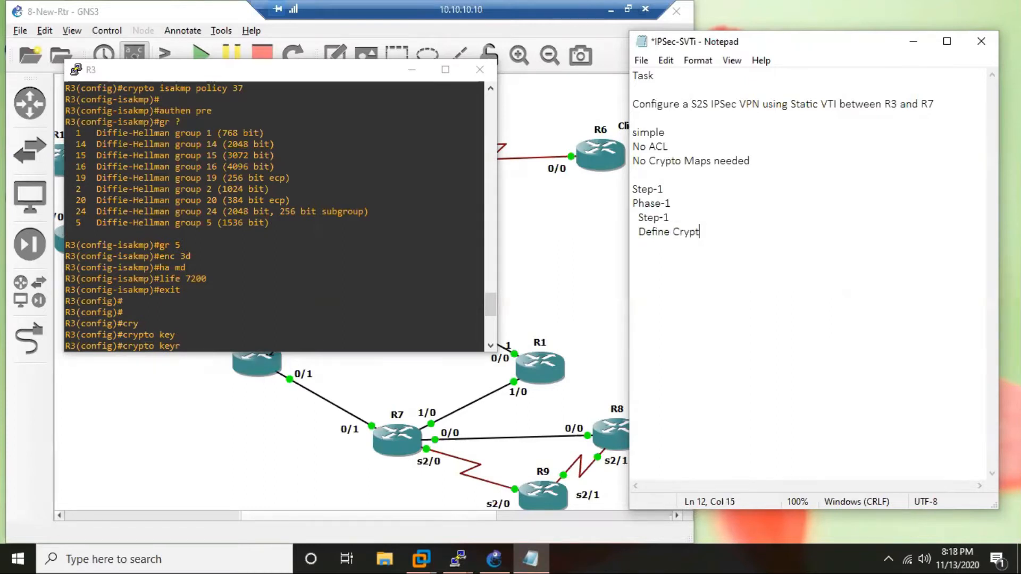
key("BackSpace")
key("BackSpace")
key("BackSpace")
key("BackSpace")
key("BackSpace")
type("ISAKMP policy")
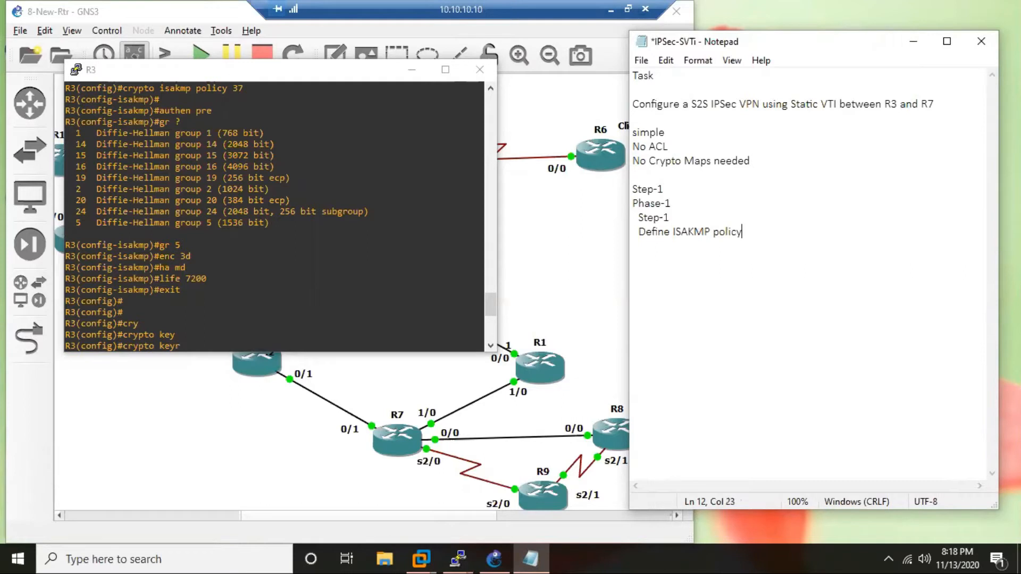
Add a "Step-2" line followed by the description "Define Keyring" to the notes.
key("Return")
type("Ste")
type("-2")
key("Left")
key("Left")
type("p")
key("End")
key("Return")
type("Define K")
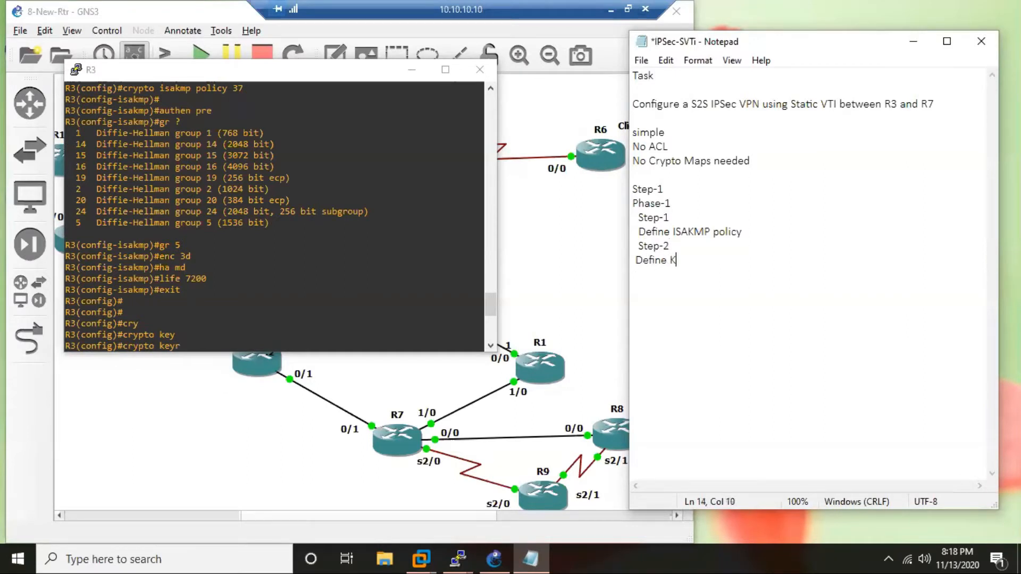
type("eyring")
Note the command "crypto keyring ikering" under Define Keyring and reduce its indentation.
key("Return")
type("crypto ke")
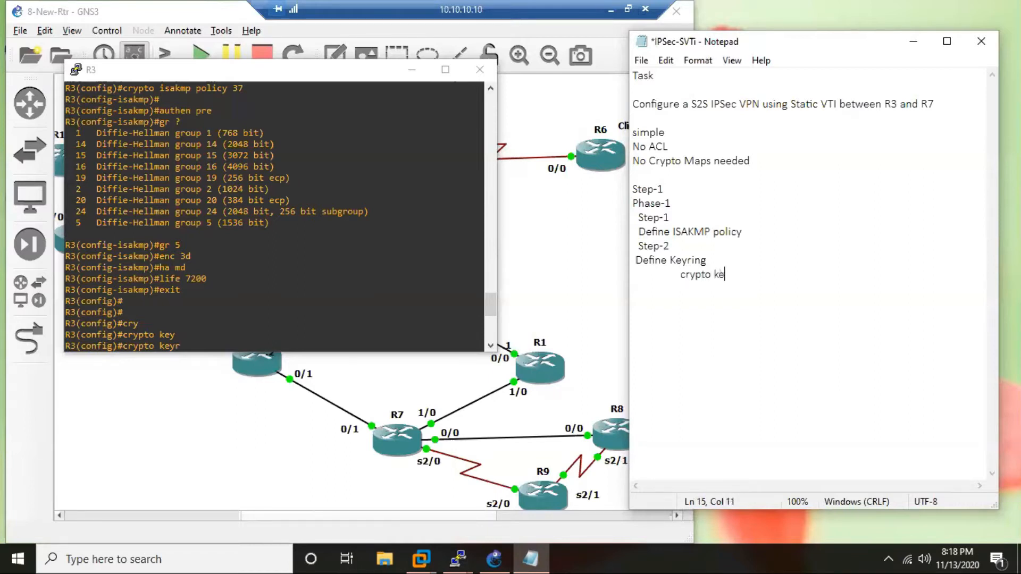
type("yring ikering")
key("Return")
key("Tab")
key("Up")
key("Home")
key("Delete")
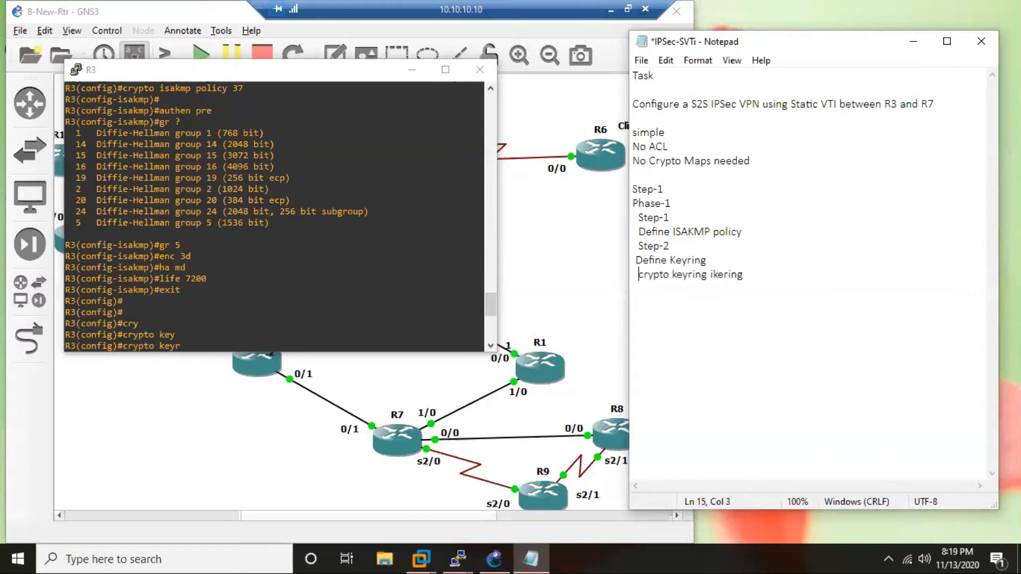
Copy the full pre-shared-key command for 170.10.17.7 from the R3 console into an indented line below the keyring command.
key("Down")
key("Tab")
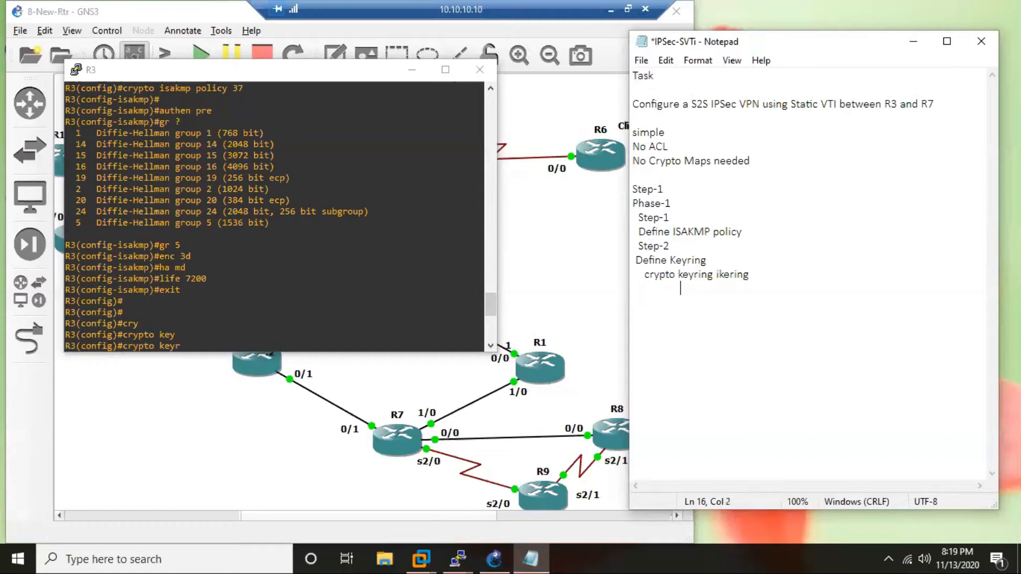
type("pre-sh")
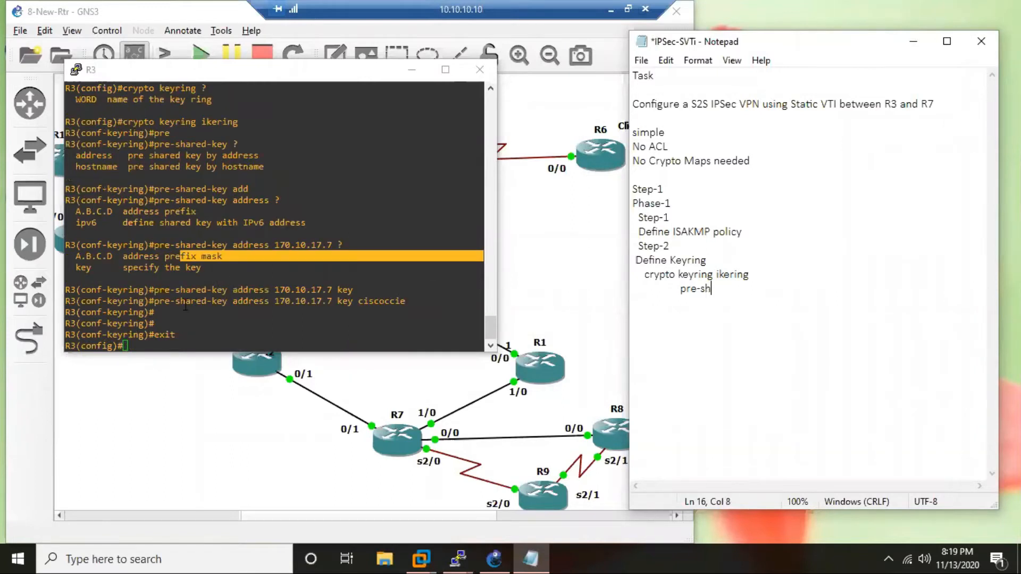
left_click_drag(155, 301, 483, 302)
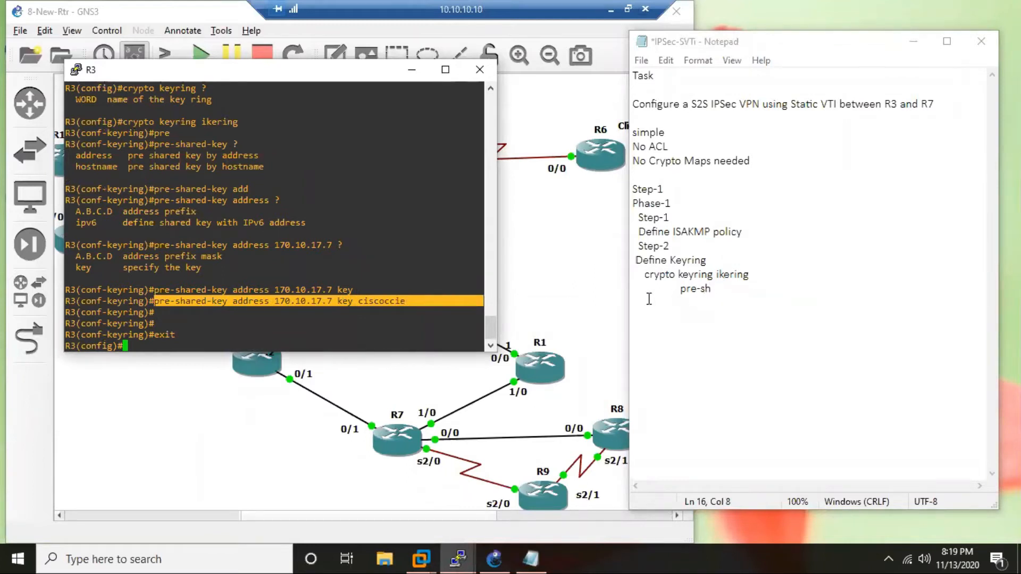
left_click_drag(676, 288, 776, 290)
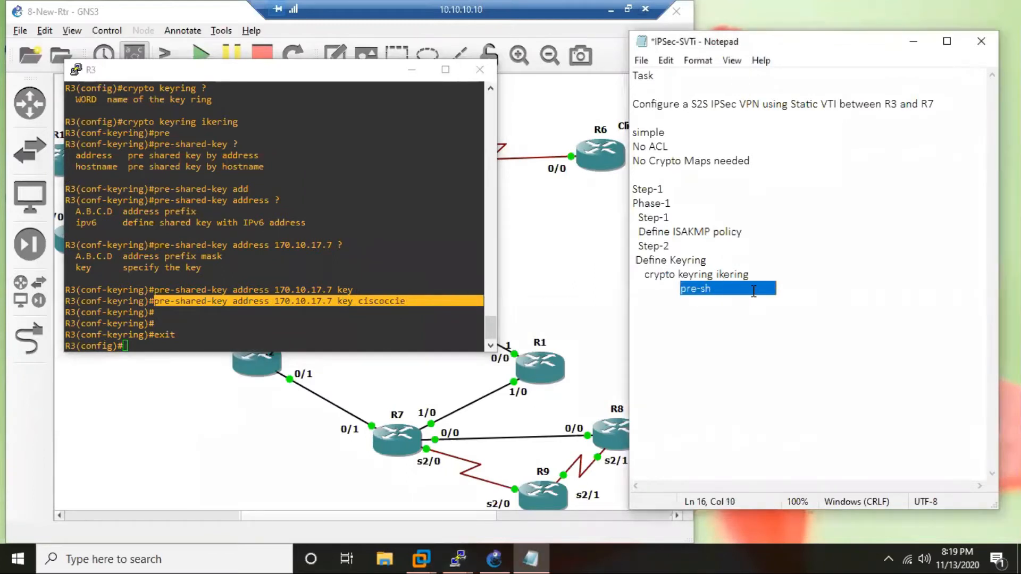
type("pre-shared-key address 170.10.17.7 key ciscoccie")
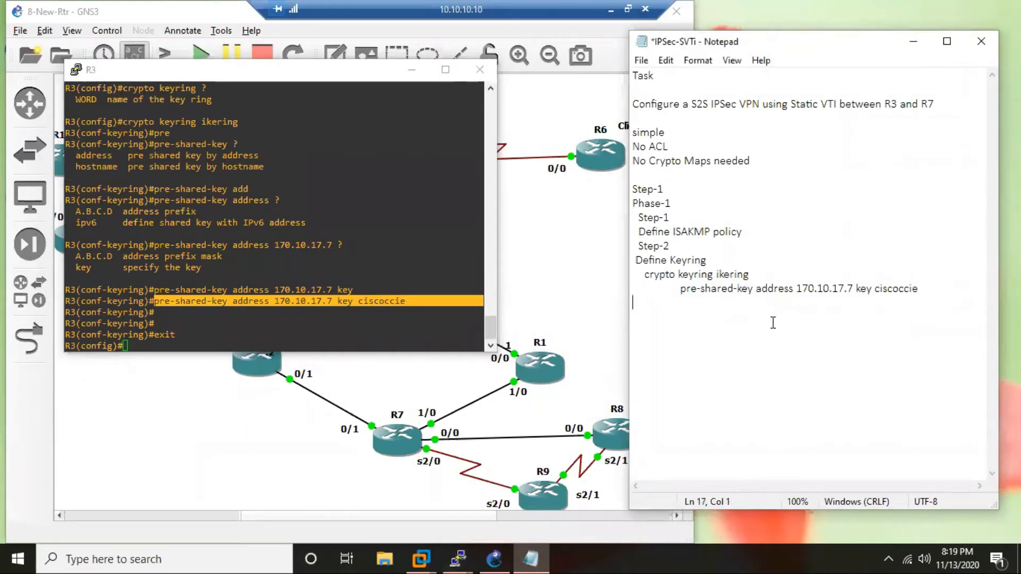
Add an indented "exit" line after the pre-shared-key command in the notes.
key("Tab")
type("exit")
key("Return")
Add a "Step-3" line below the exit command and begin an indented line beneath it.
key("Return")
key("Return")
left_click(650, 319)
type("Step")
key("Left")
key("Left")
key("Left")
key("Left")
key("Right")
key("End")
type("-3")
key("Return")
key("Tab")
key("BackSpace")
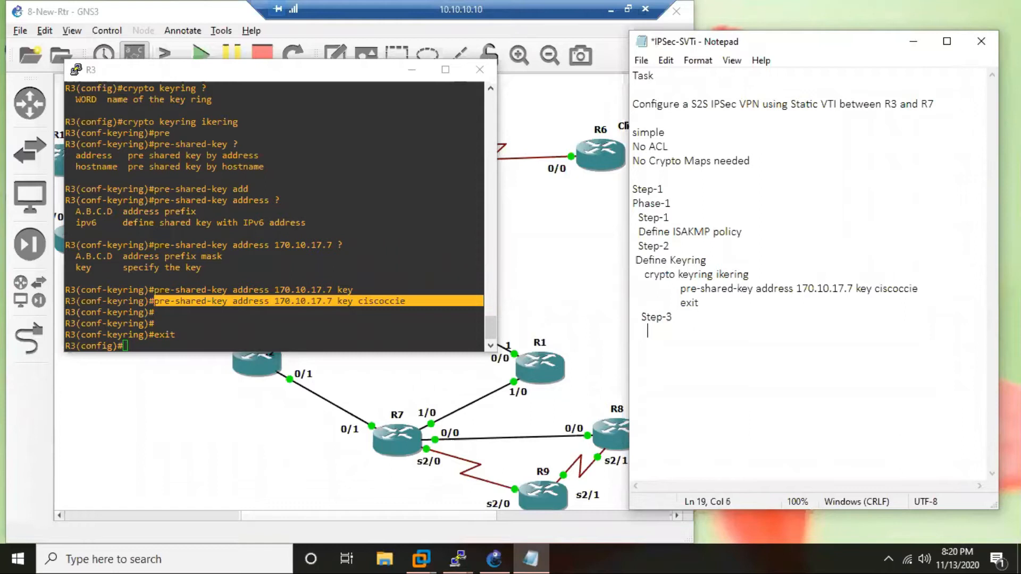
Describe Step-3 as "Match the Keyring in ISAKMP Profile".
type("Match the Keyring in ISAKMP")
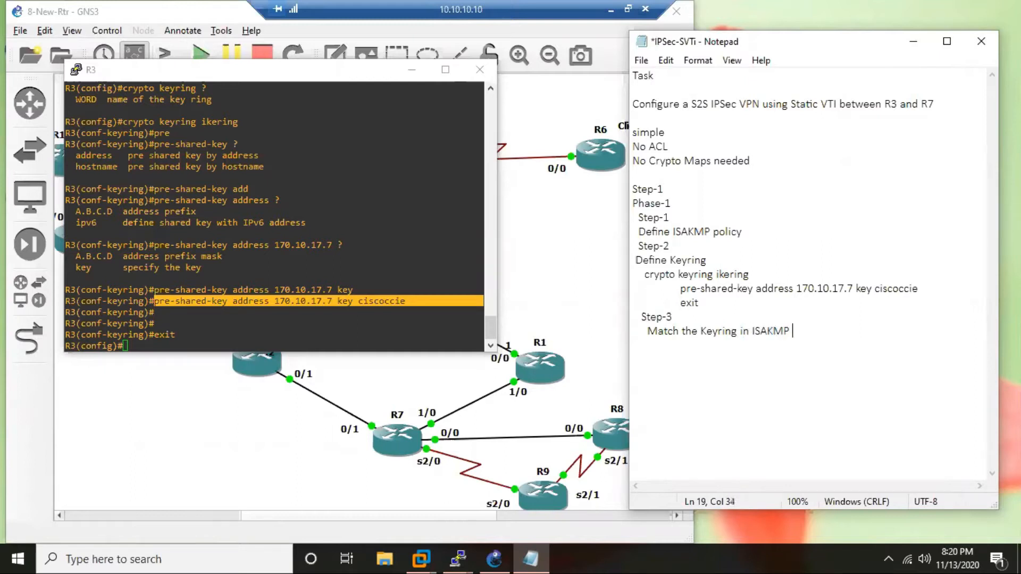
type(" Prifile")
key("Left")
key("Left")
key("Left")
key("Left")
key("BackSpace")
type("o")
left_click(841, 333)
Note the command "crypto isakmp profile isaprof" on an indented line under the Step-3 description.
key("Return")
key("Tab")
type("crypto isa")
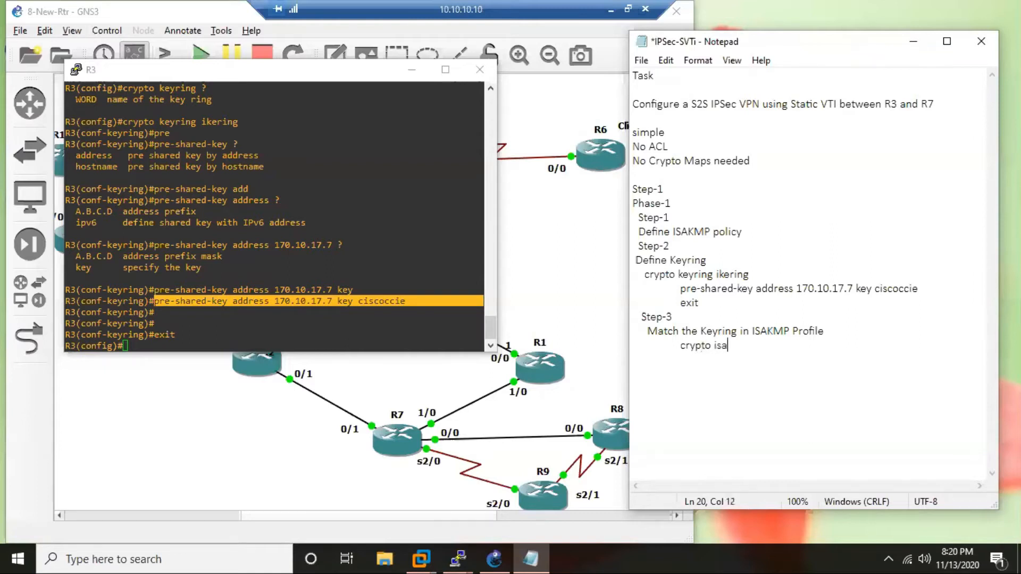
type("kmp profile isa")
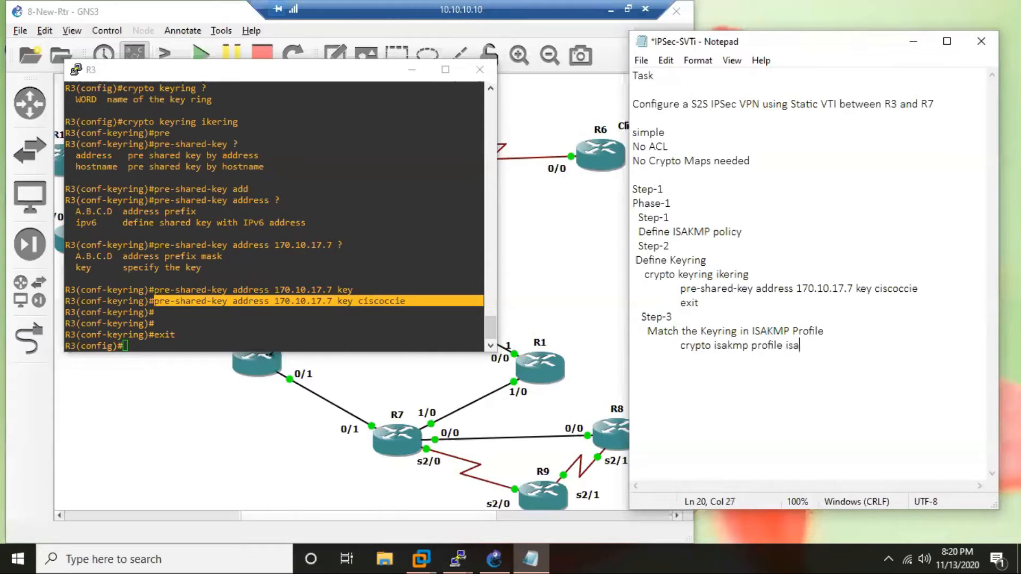
type("prof")
Copy the ISAKMP profile command from the notes and run it on R3 to create the profile isaprof.
left_click_drag(665, 350, 831, 355)
key("ctrl+c")
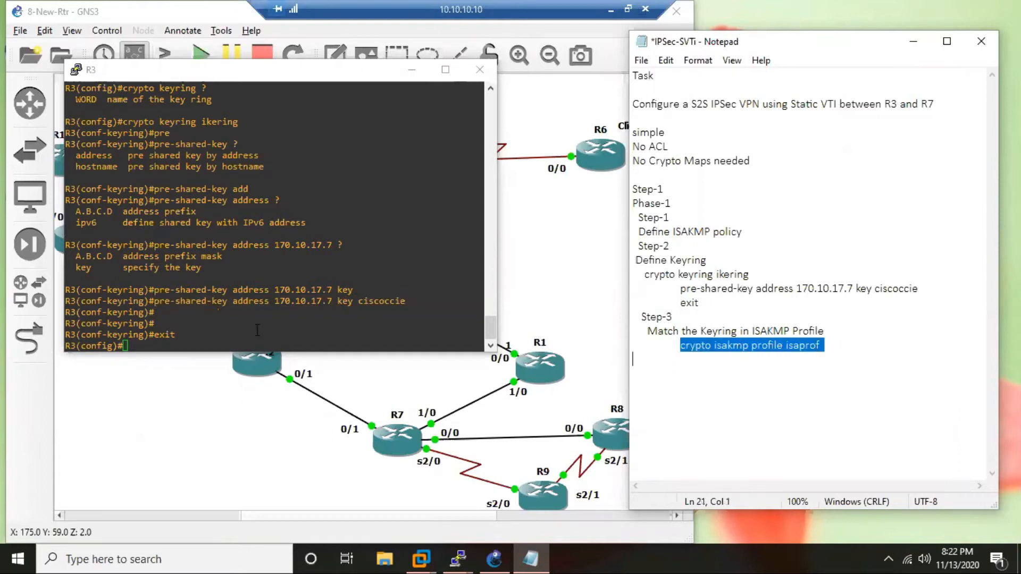
left_click(214, 336)
right_click(214, 336)
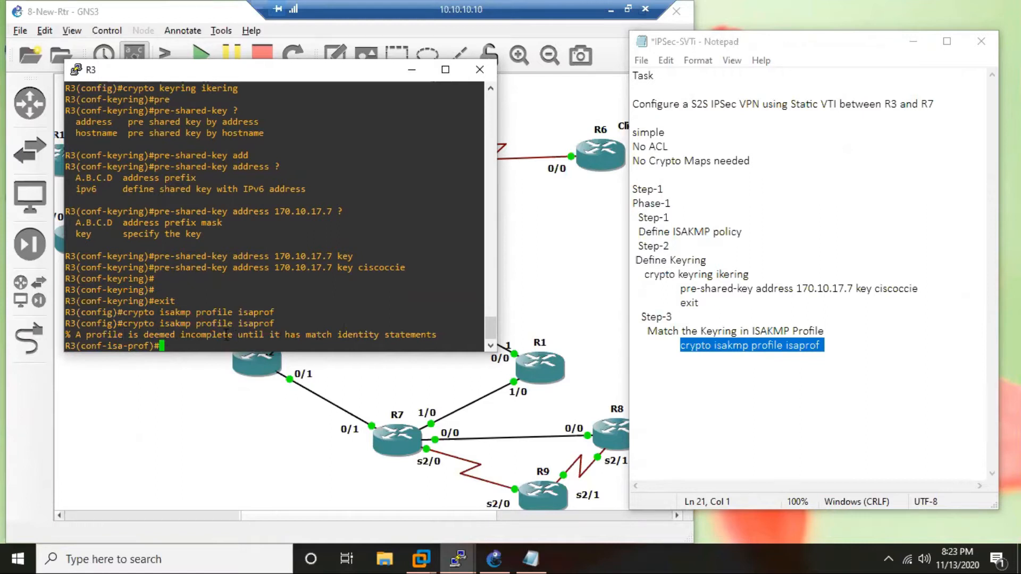
Display the crypto section of R3's running configuration with "do sh run | s cry".
type("DO SH RUN")
key("BackSpace")
key("BackSpace")
key("BackSpace")
key("BackSpace")
key("BackSpace")
key("BackSpace")
key("BackSpace")
key("BackSpace")
key("BackSpace")
key("BackSpace")
type("do sh run | s cry")
key("Return")
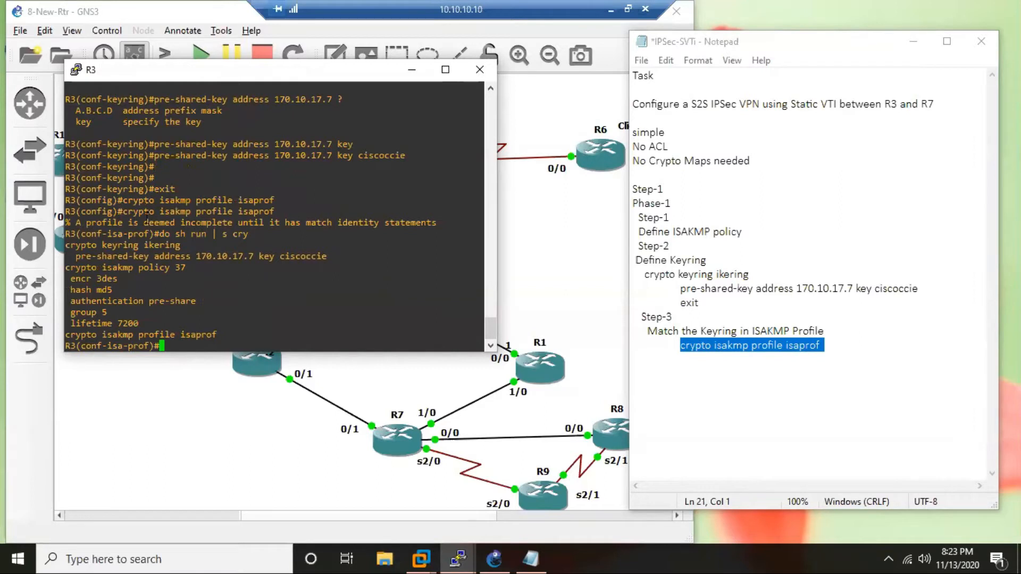
List the match options for R3's ISAKMP profile and begin a "match identity" statement.
left_click_drag(81, 223, 167, 224)
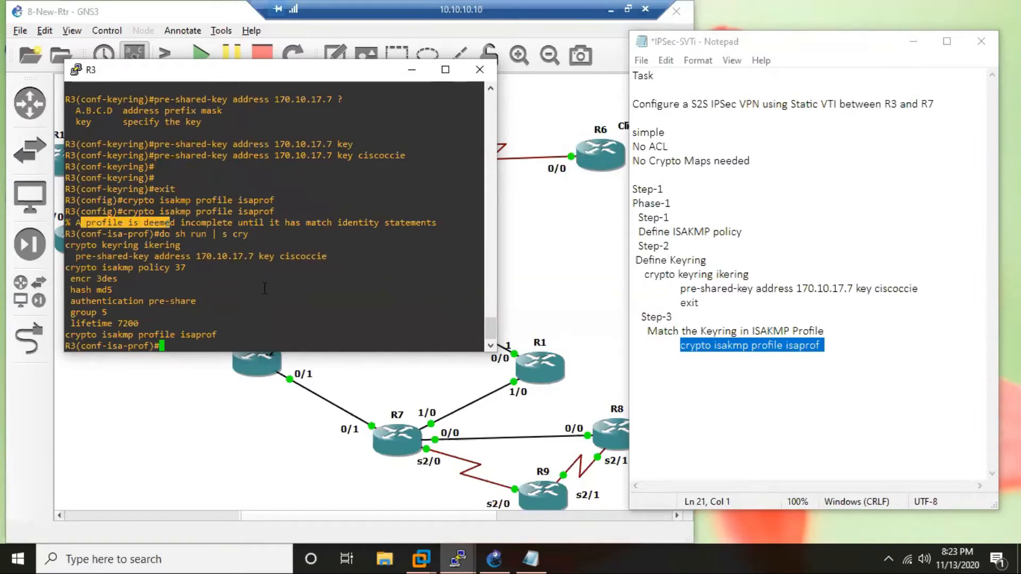
double_click(309, 224)
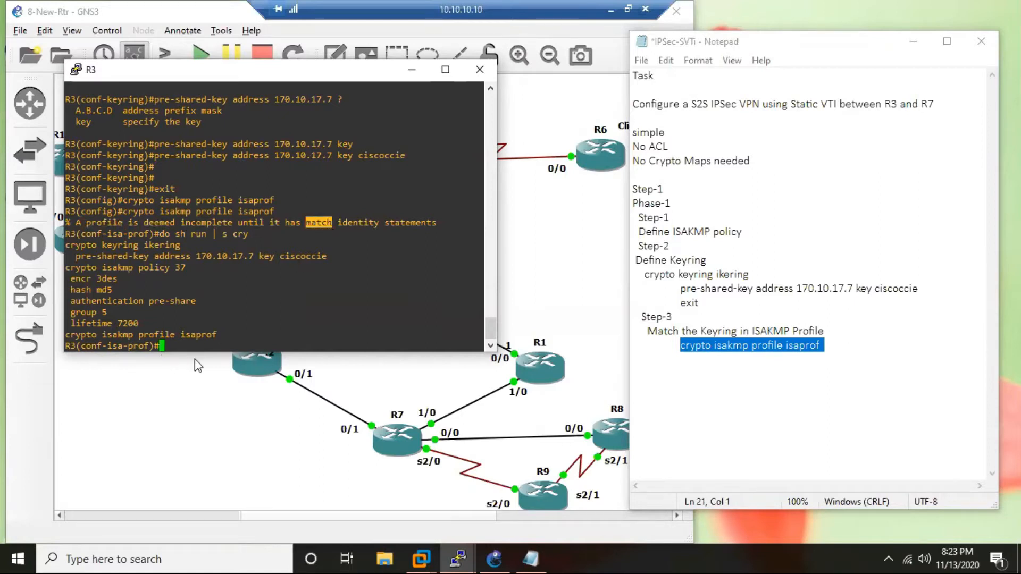
type("mat")
key("Tab")
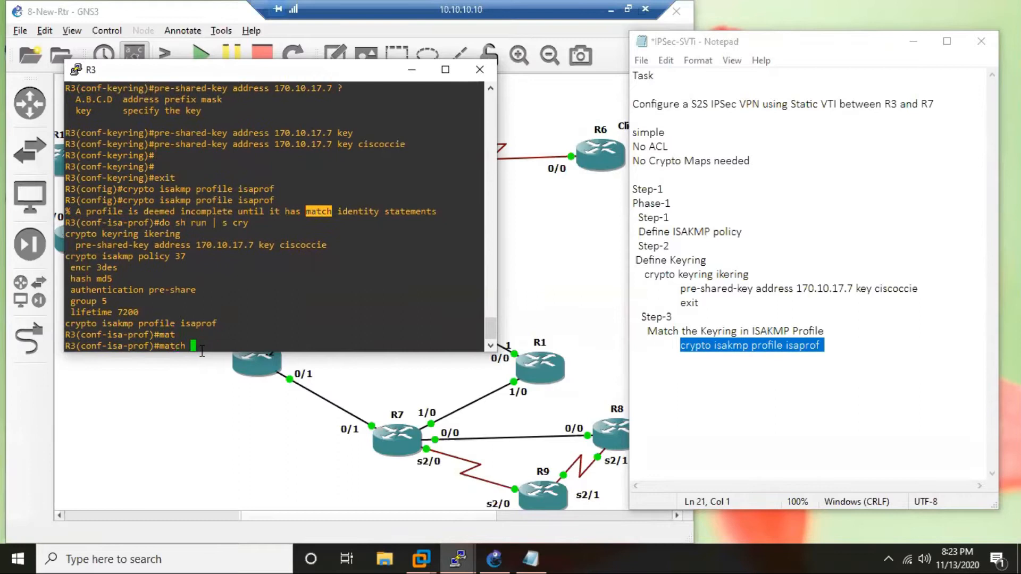
type("?")
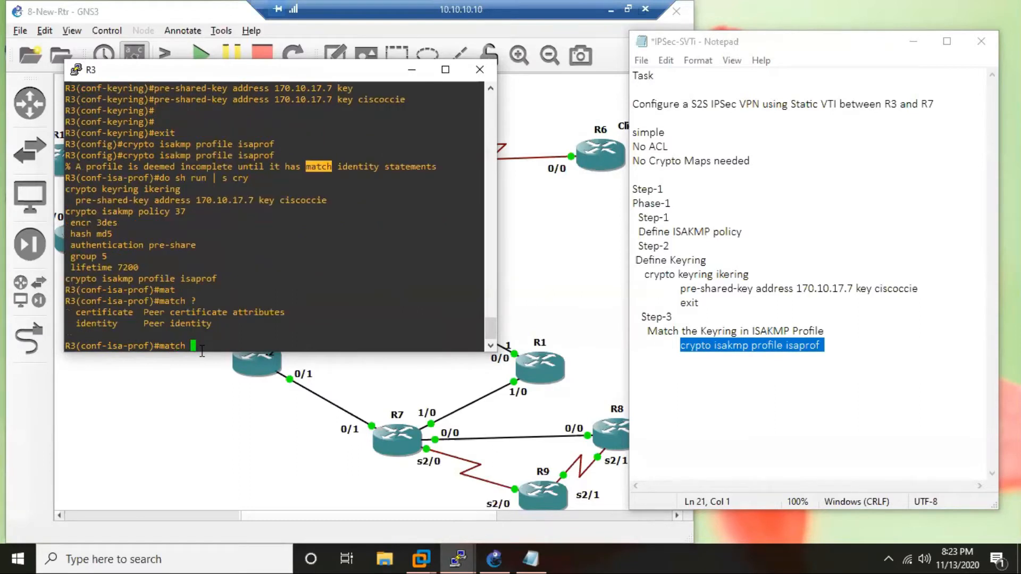
type("ide")
key("Tab")
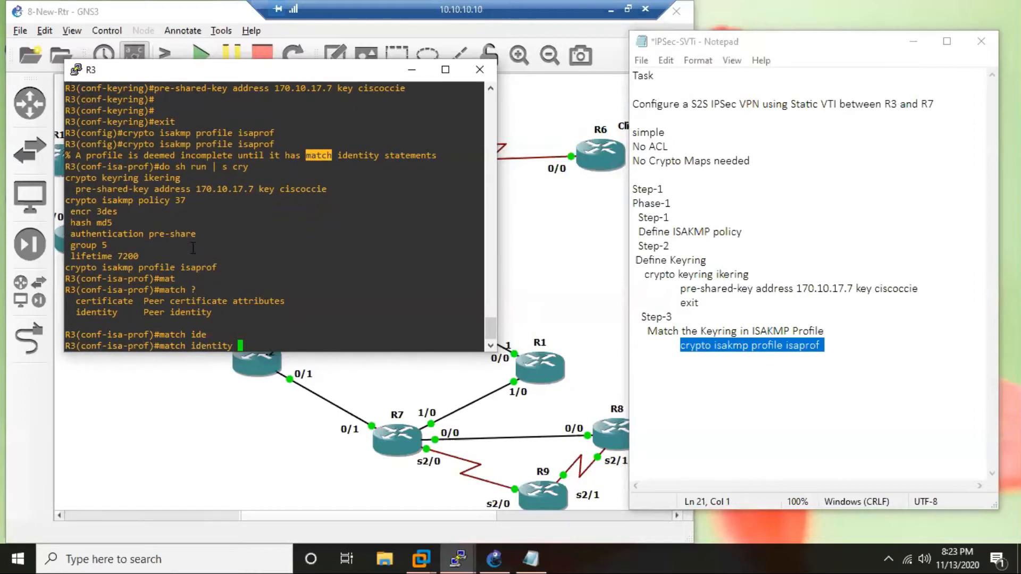
left_click_drag(121, 314, 67, 315)
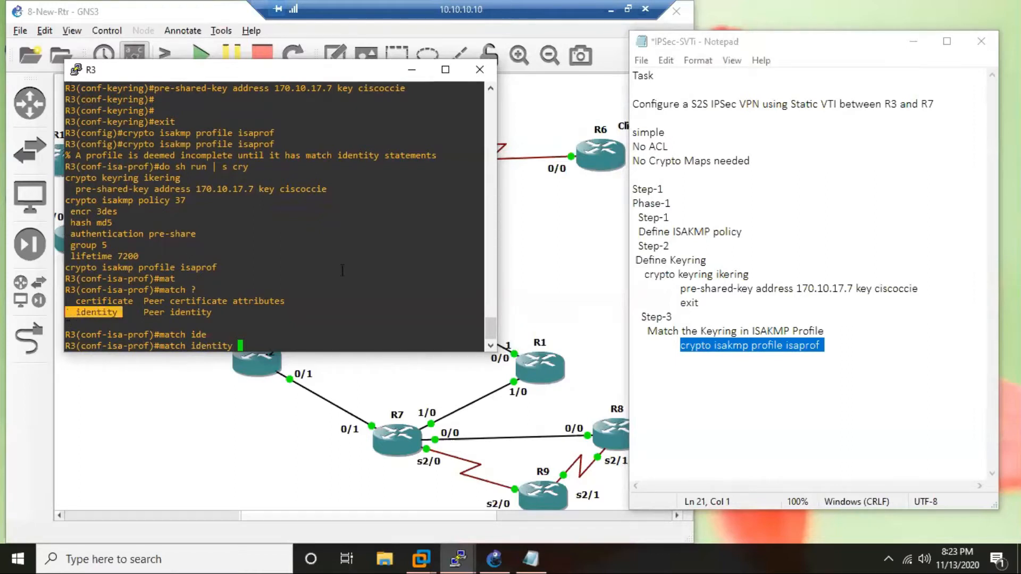
Extend the match identity statement with address 170.10.17.7 and list the parameters that can follow it.
type("a")
type("d")
key("Tab")
type("?")
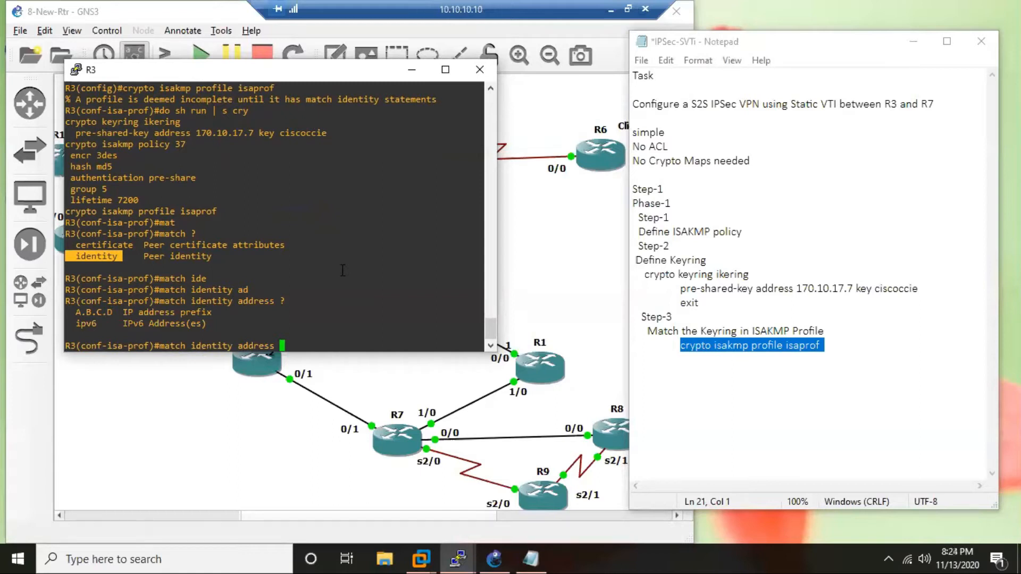
type("170.10.17.7/?")
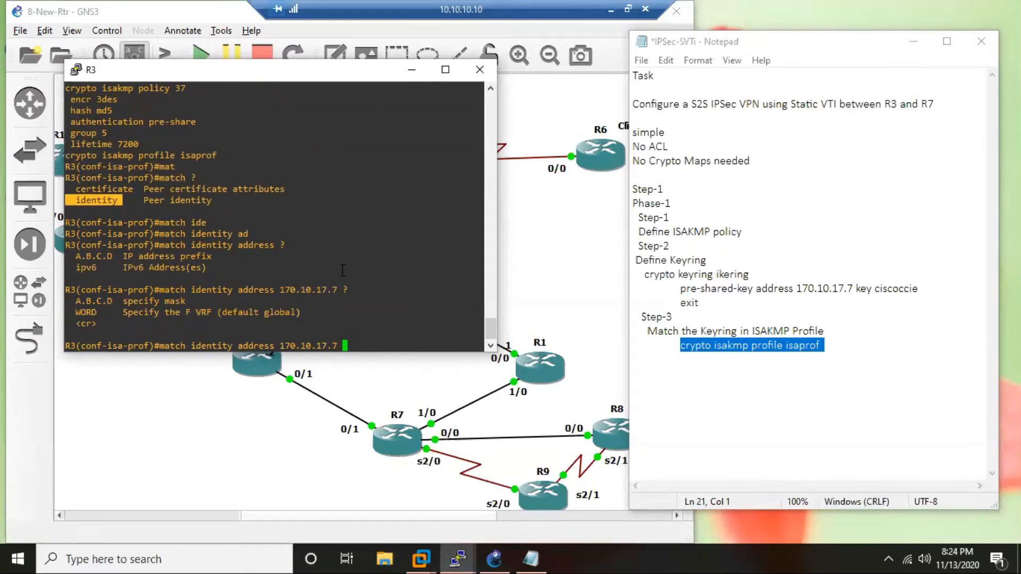
Complete the identity match for 170.10.17.7 with mask 255.255.255.255 and run it on R3.
type("255.255.255.255 ?")
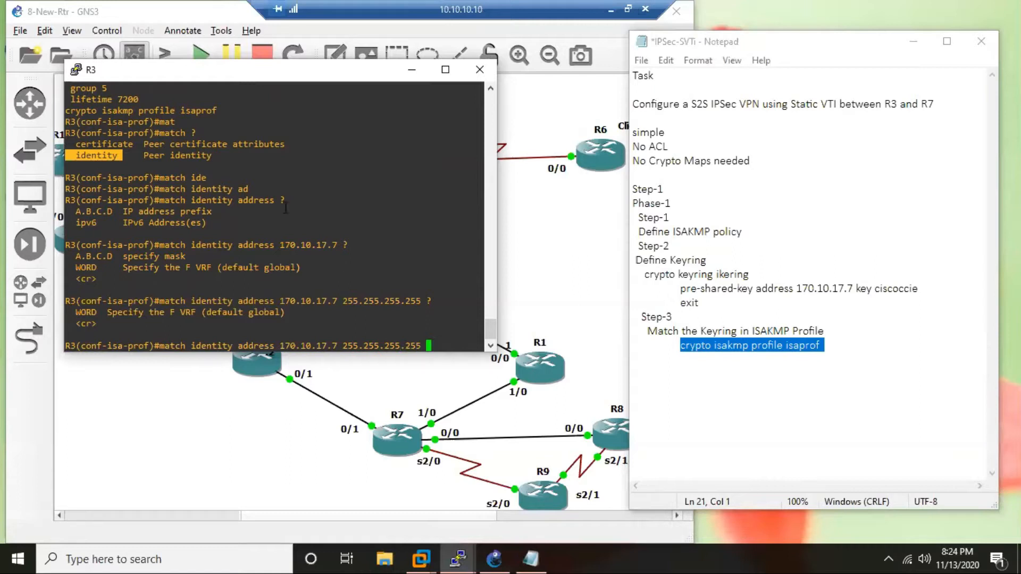
key("Return")
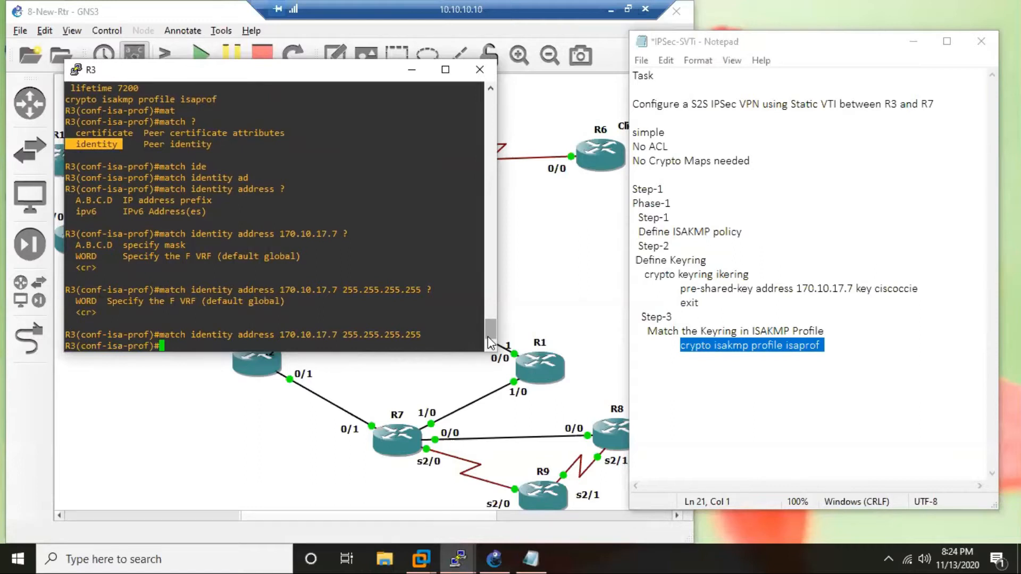
Check the profile commands starting with "k" and assign the keyring ikering to the ISAKMP profile.
type("k")
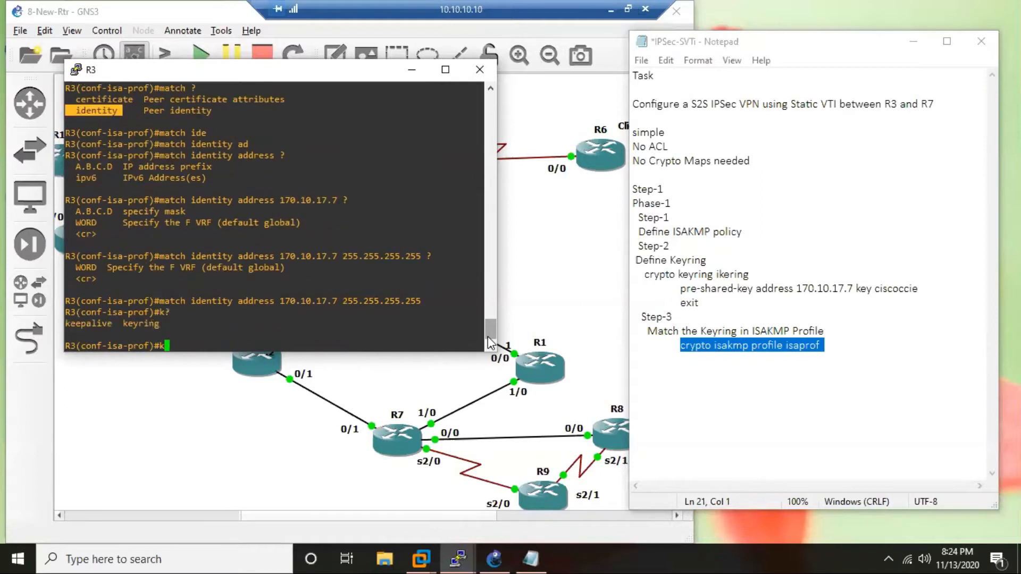
type("?eyr")
key("Tab")
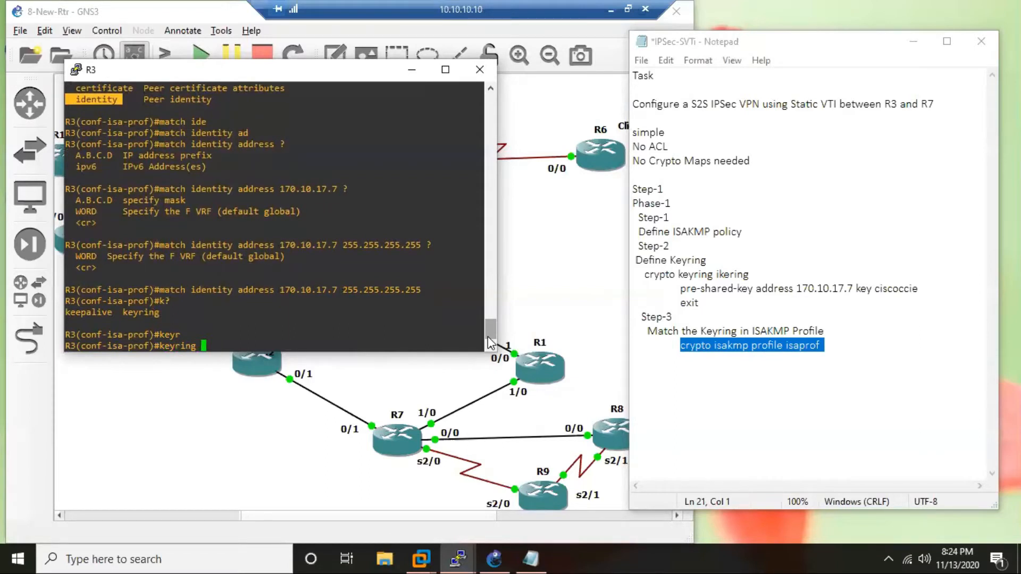
type("ikering")
key("Return")
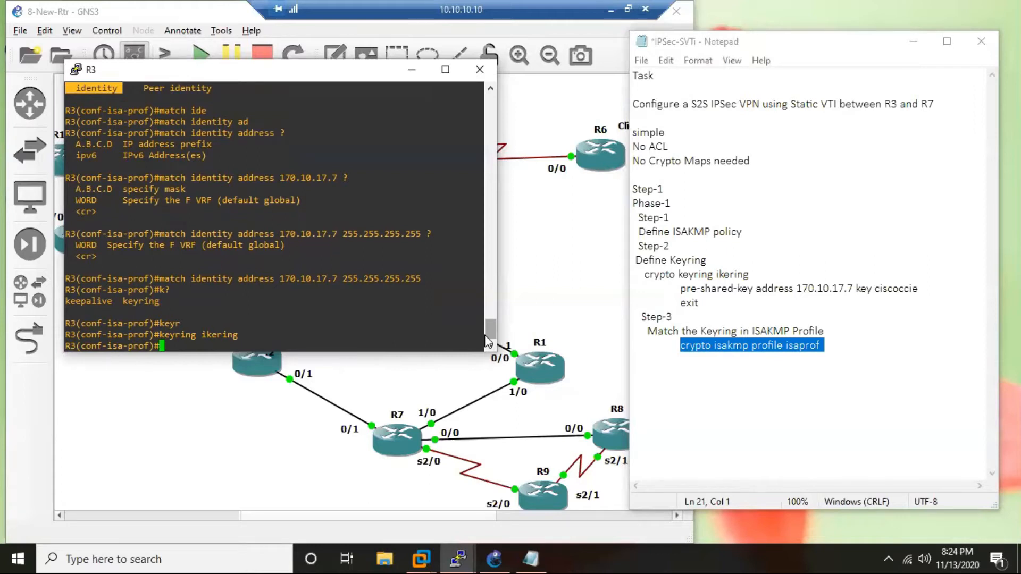
Review the identity match and keyring commands, and exit R3's ISAKMP profile configuration mode.
left_click_drag(420, 279, 276, 285)
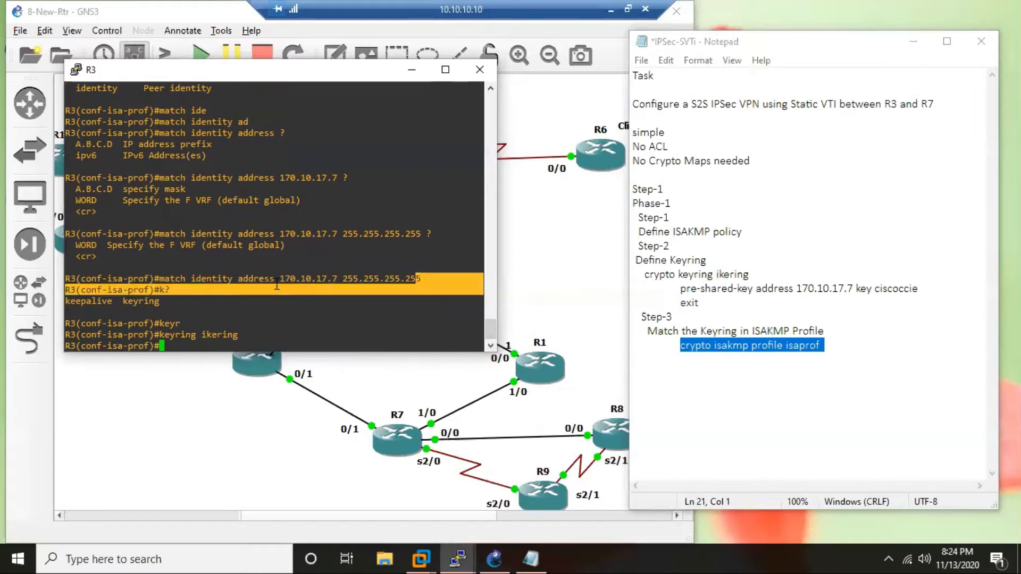
left_click_drag(240, 336, 176, 336)
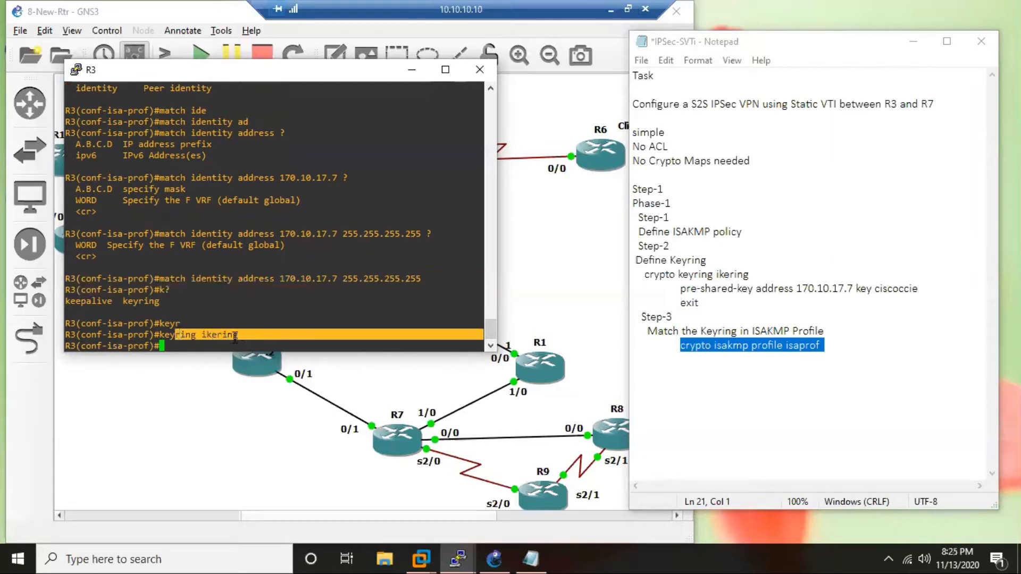
left_click_drag(241, 336, 202, 335)
type("exit")
key("Return")
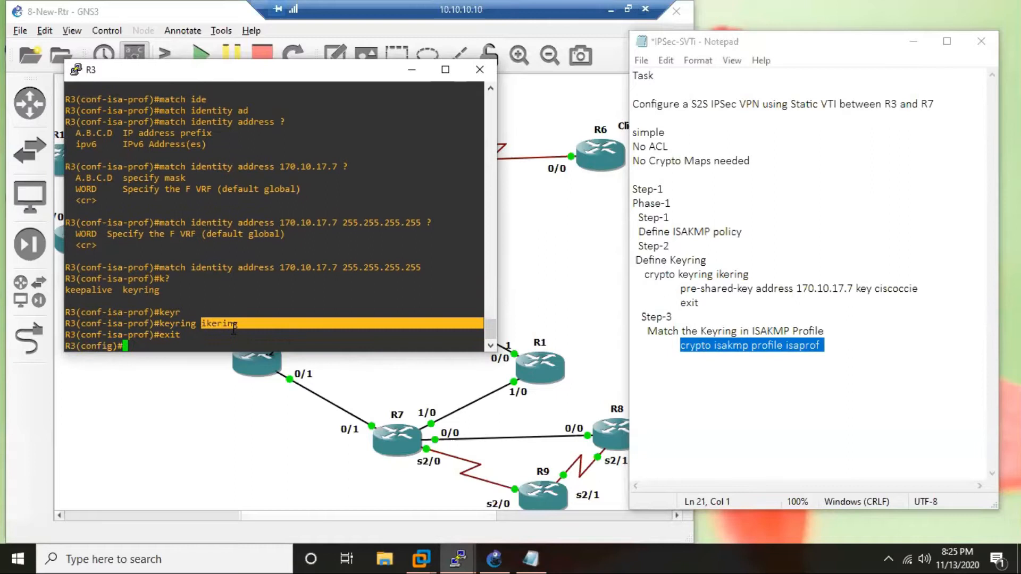
Copy "match identity address 170.10.17.7 255.255.255.255" from R3's console into the notes, indented under the ISAKMP profile command.
left_click(721, 364)
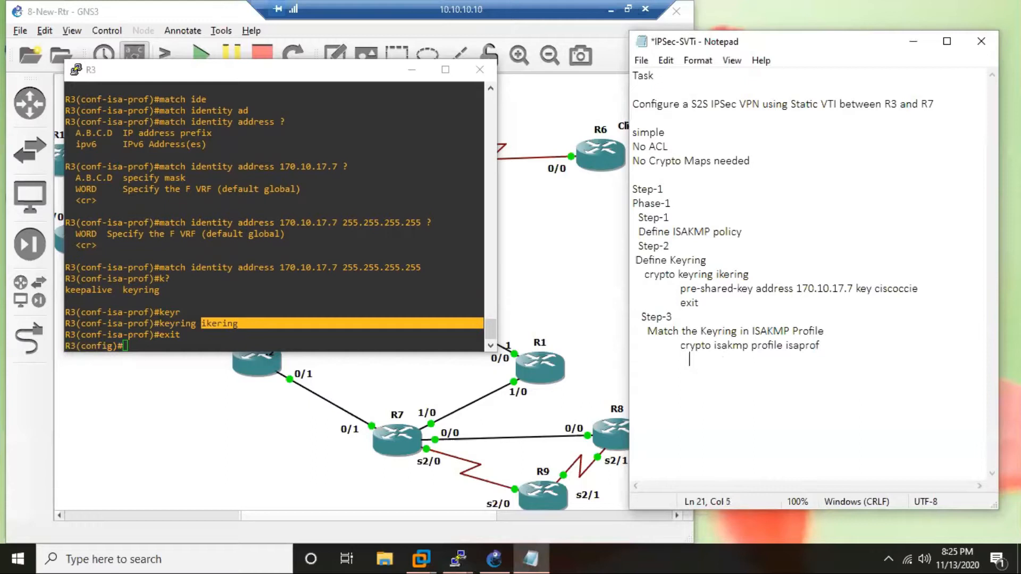
type("match")
key("BackSpace")
key("BackSpace")
key("BackSpace")
key("BackSpace")
key("BackSpace")
left_click_drag(162, 267, 423, 268)
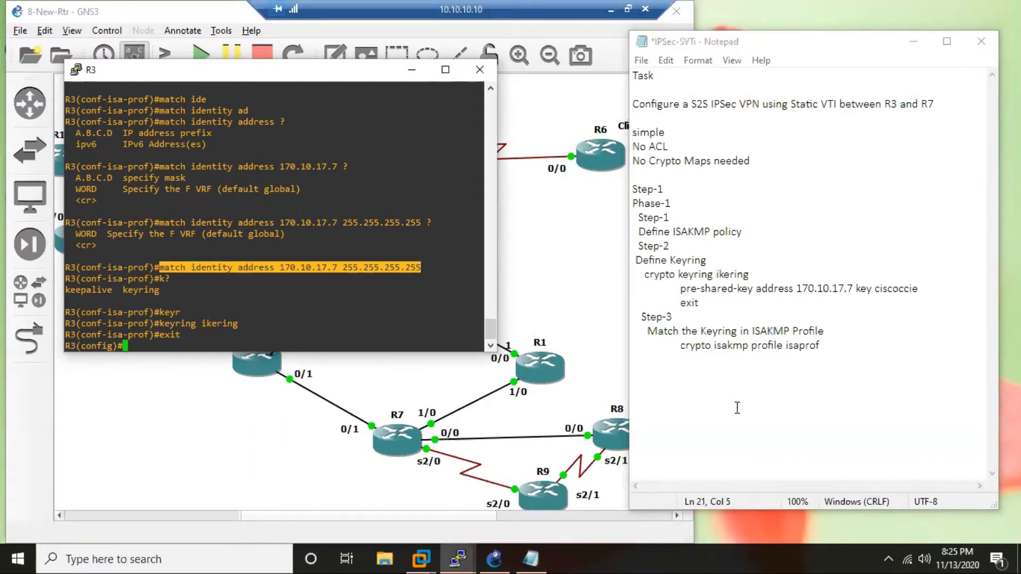
left_click(733, 361)
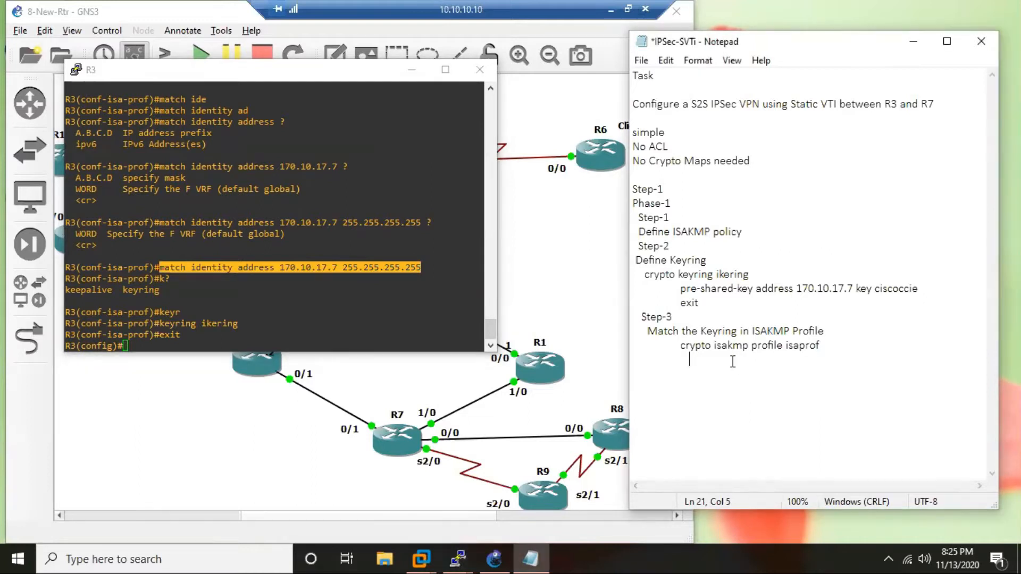
type("match identity address 170.10.17.7 255.255.255.255")
key("Return")
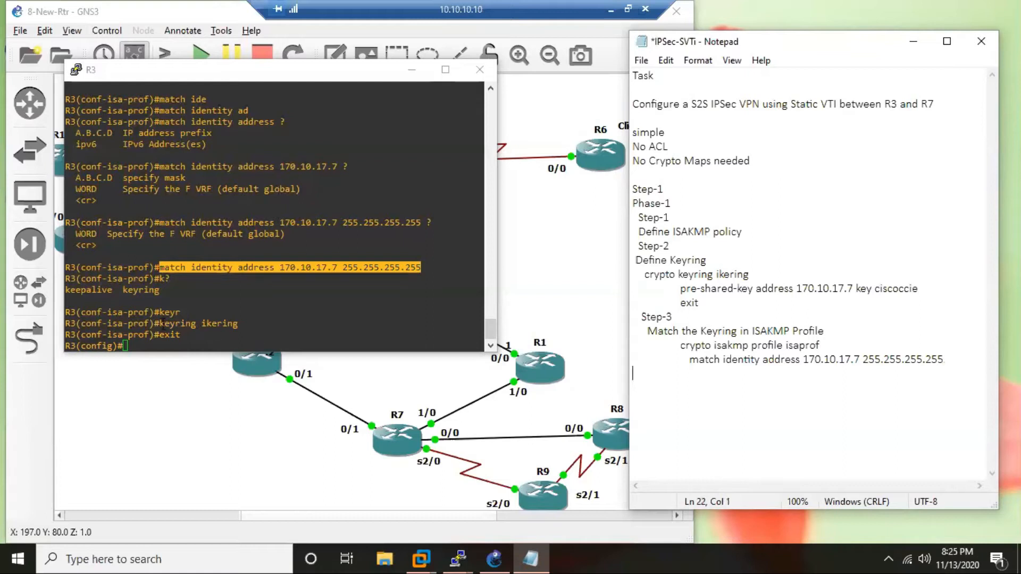
Copy "keyring ikering" from R3's console into the notes below the match identity line and add an indented "exit" line.
left_click_drag(161, 325, 481, 326)
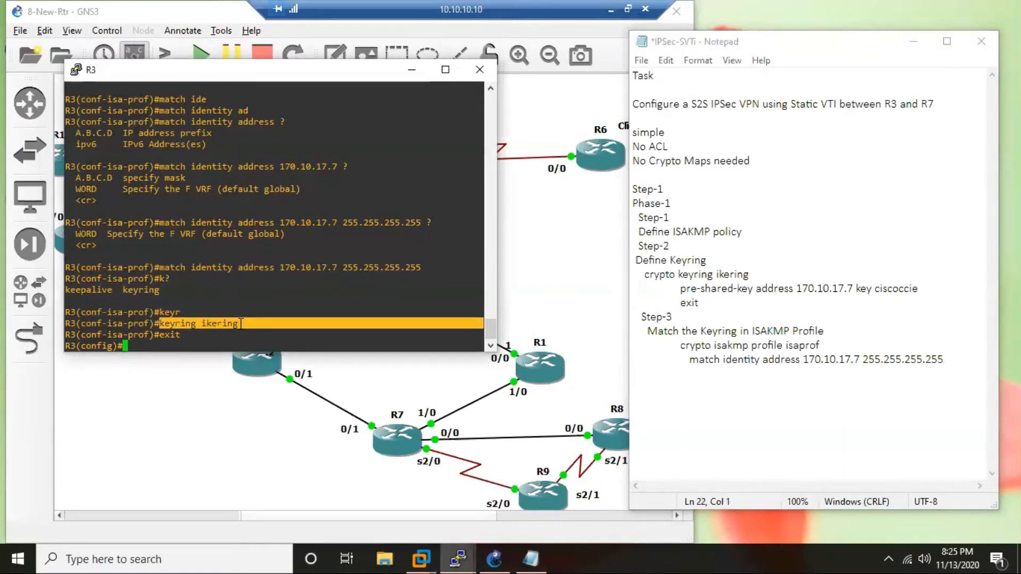
left_click(697, 374)
key("Tab")
key("Tab")
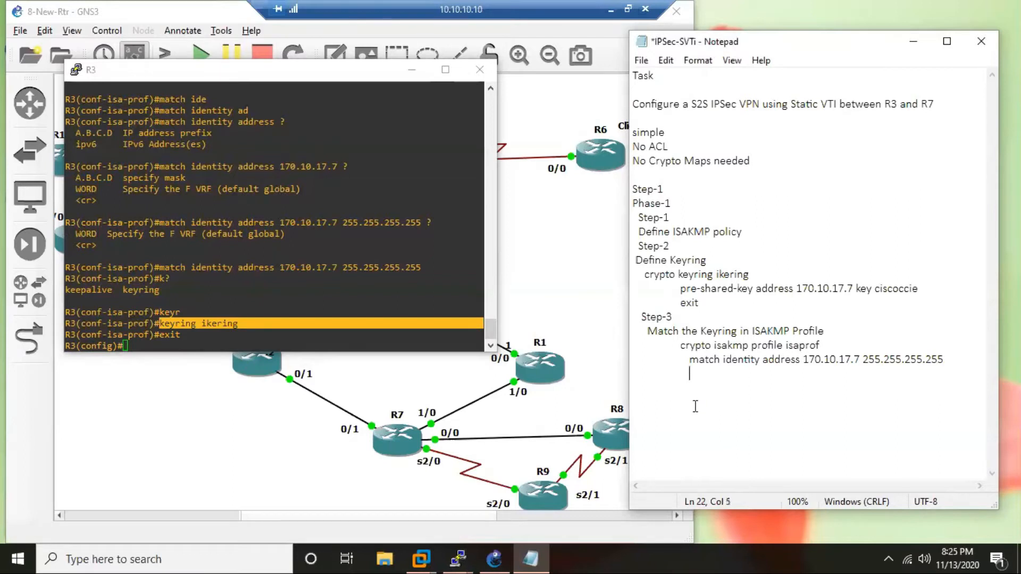
type("keyring ikering")
key("Tab")
type("exit")
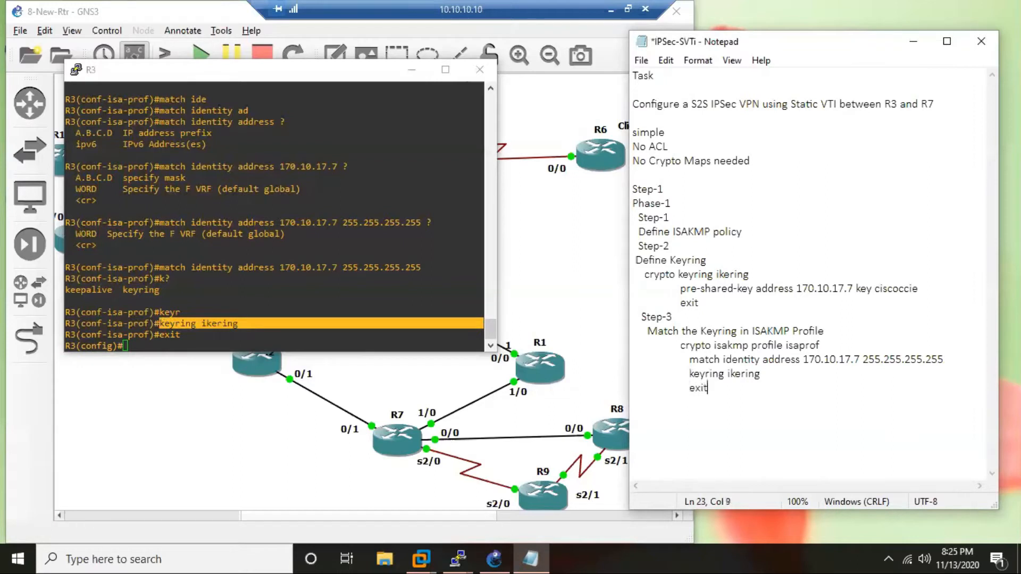
Add a separator line of asterisks to the notes, one blank line below the Phase-1 commands.
key("Return")
key("Return")
type("*******************************************")
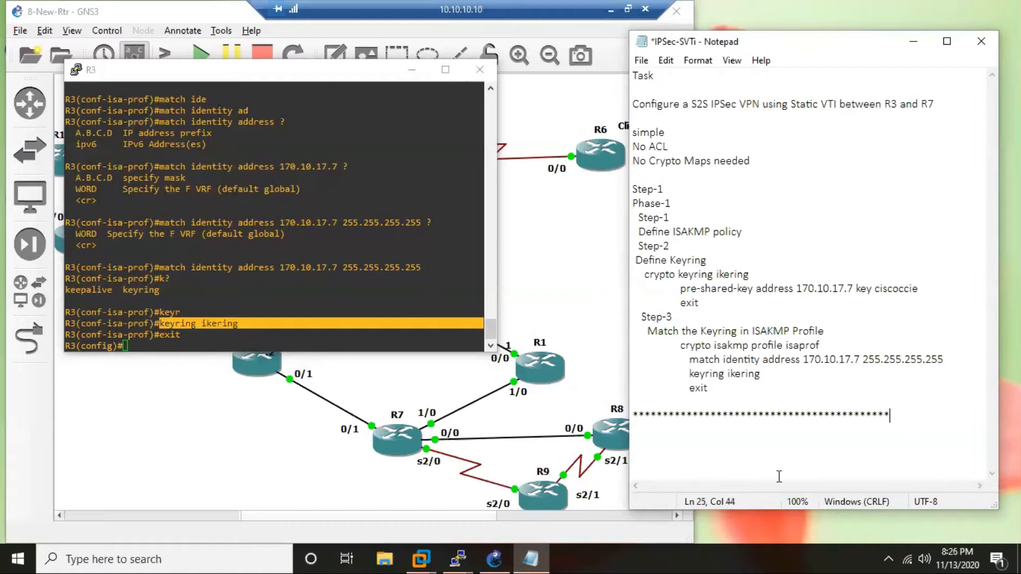
Add the headings "Step-2" and "Phase-2" below the separator and begin an indented line with "cry".
key("Return")
key("Return")
type("Step-2")
key("Return")
type("Phase-2")
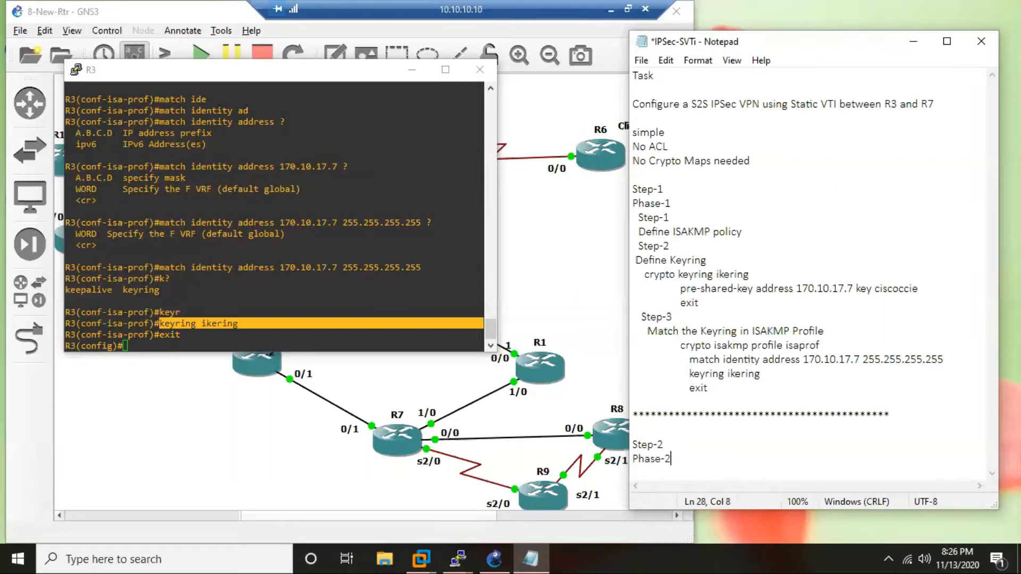
key("Return")
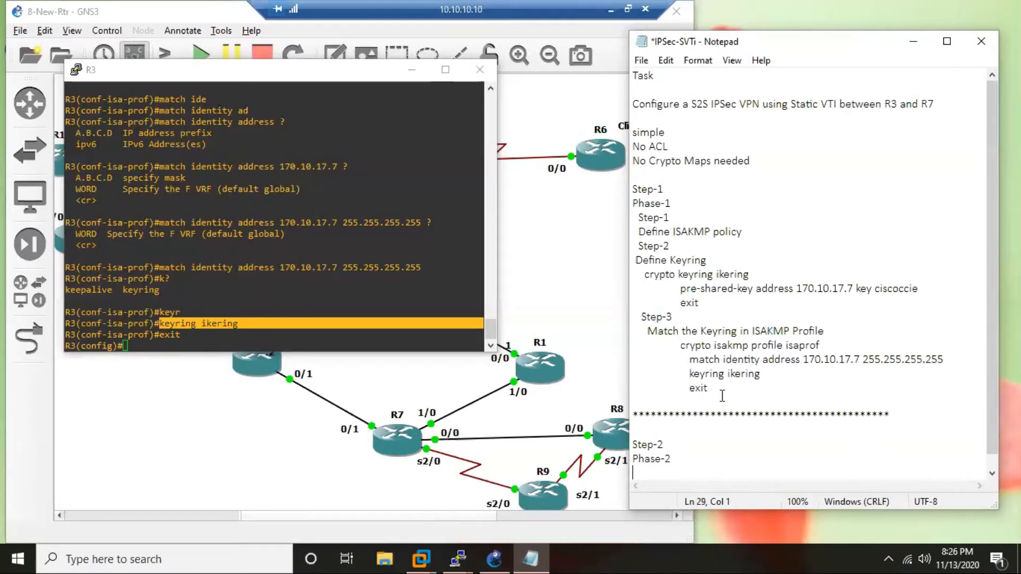
key("Tab")
type("cry")
Begin a "crypto ipsec transform-set" command in R3's global configuration mode.
left_click(197, 341)
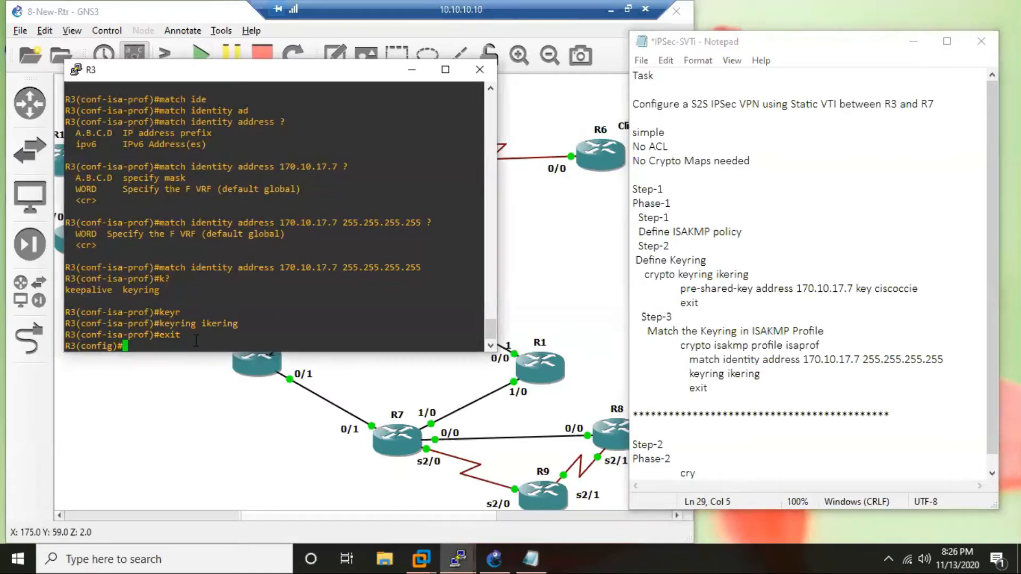
type("cry")
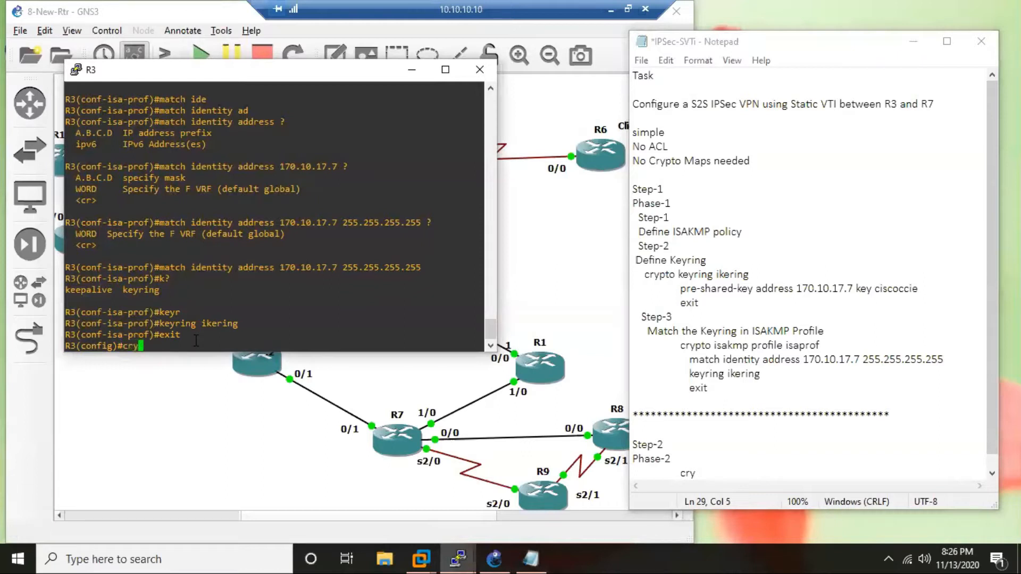
type("p")
key("Tab")
type("ip")
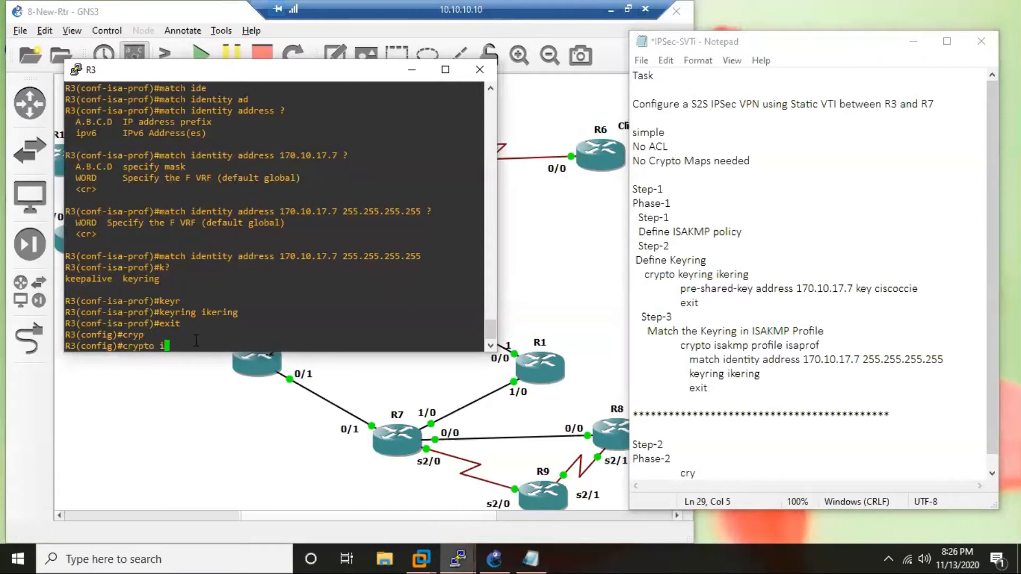
key("Tab")
type("tr")
key("Tab")
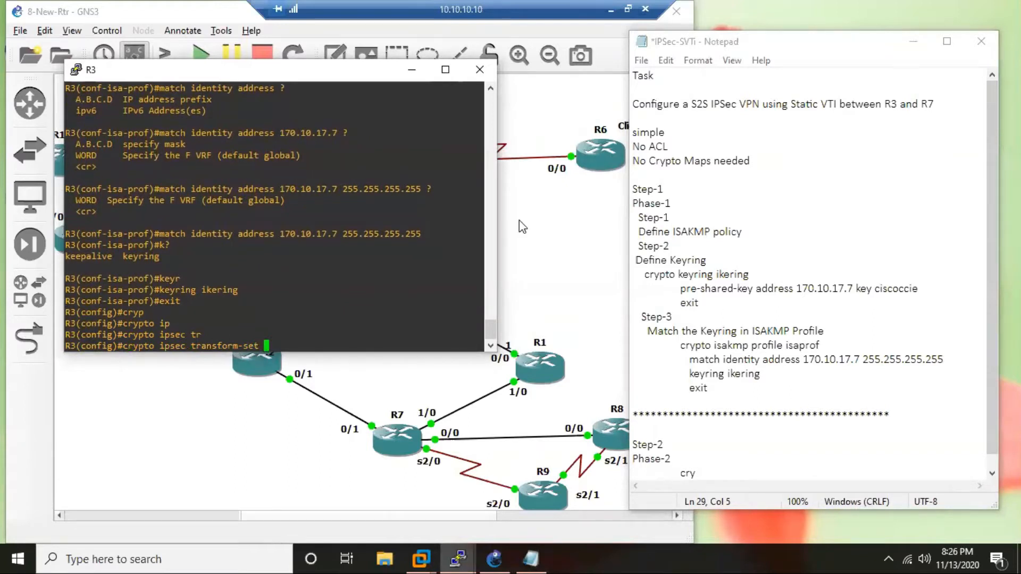
Create the transform set vset with esp-aes encryption on R3 and exit its configuration mode.
type("vset")
type("es")
key("Tab")
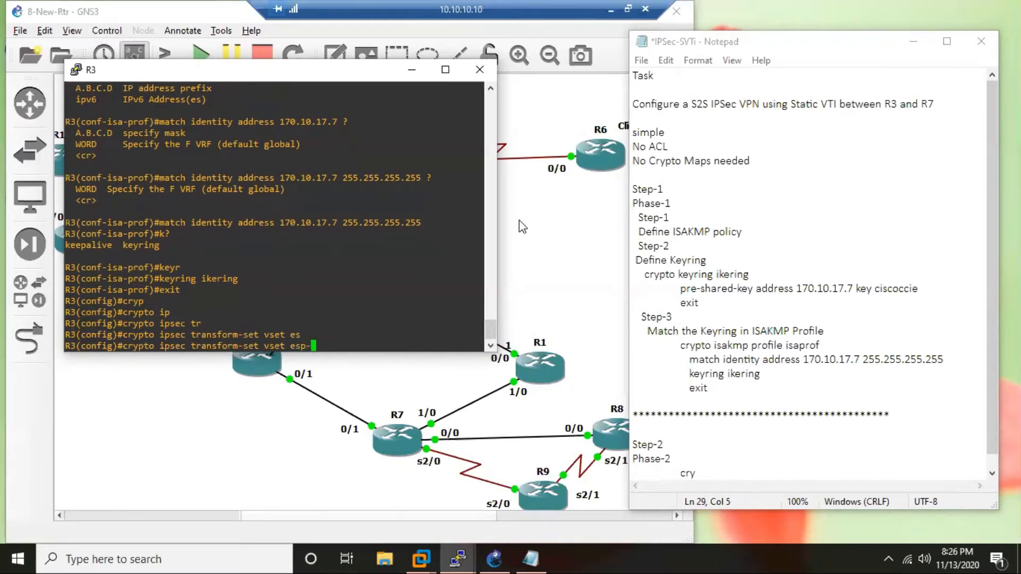
type("ae")
key("Tab")
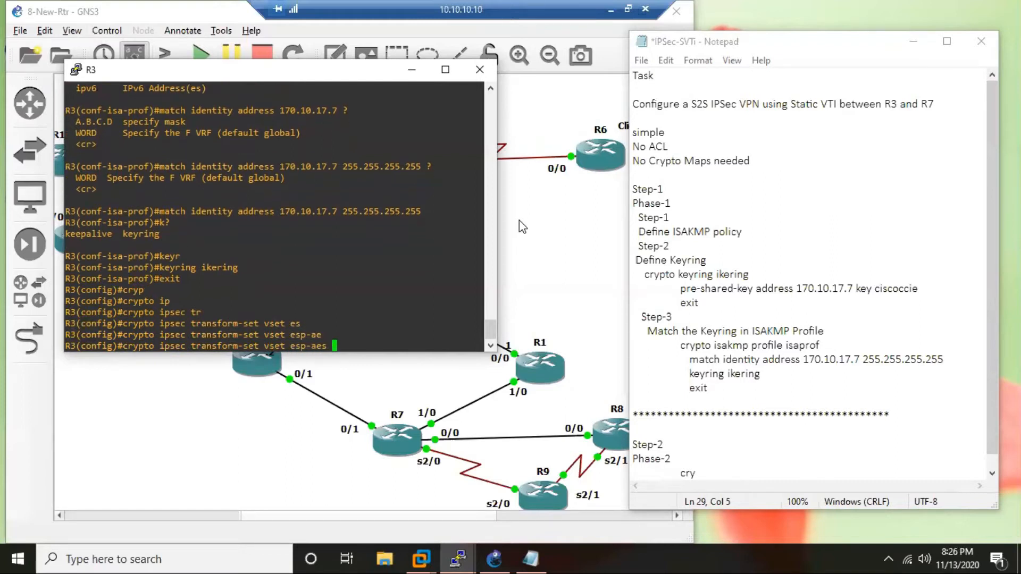
key("Return")
type("exit")
key("Return")
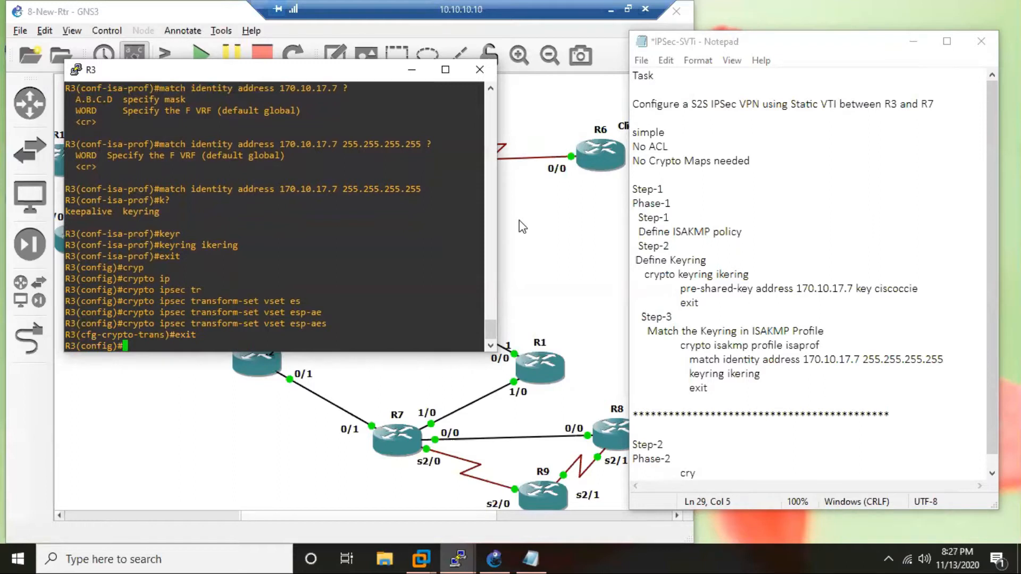
key("Return")
key("Return")
key("Return")
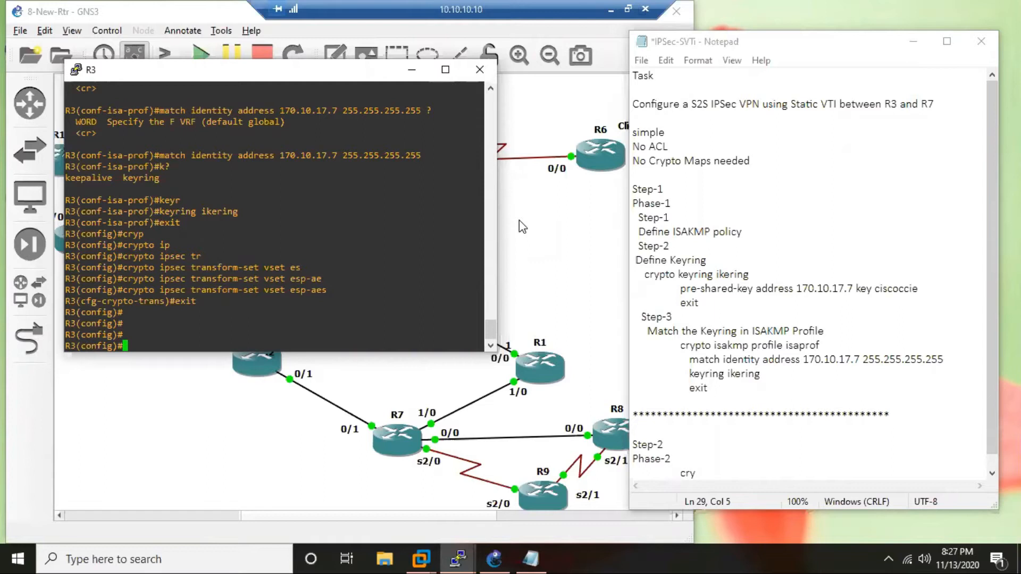
left_click_drag(821, 104, 838, 107)
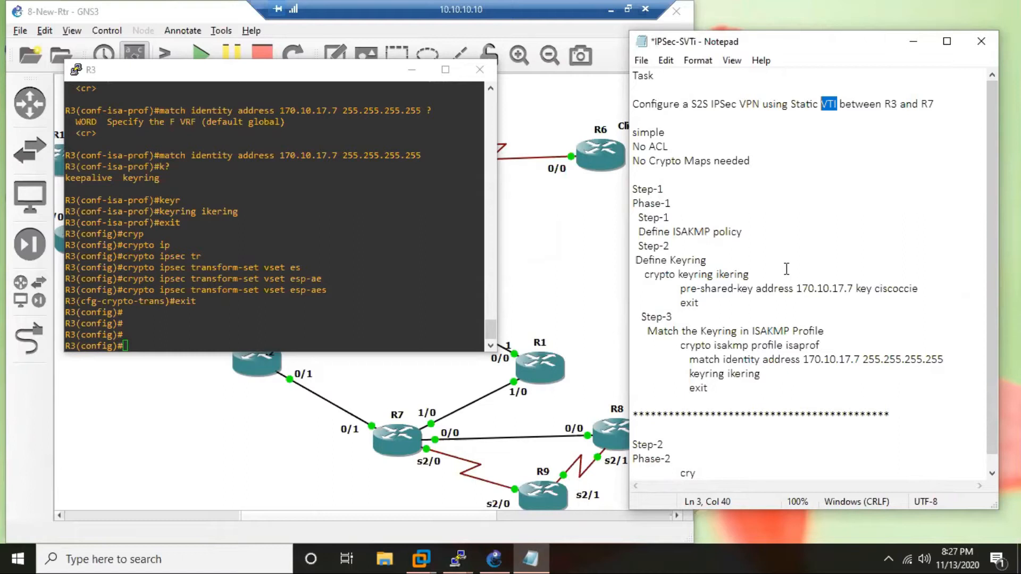
Replace "cry" under Phase-2 in the notes with R3's "crypto ipsec transform-set vset esp-aes" command, followed by an indented "exit" line.
scroll(720, 334, "down", 1)
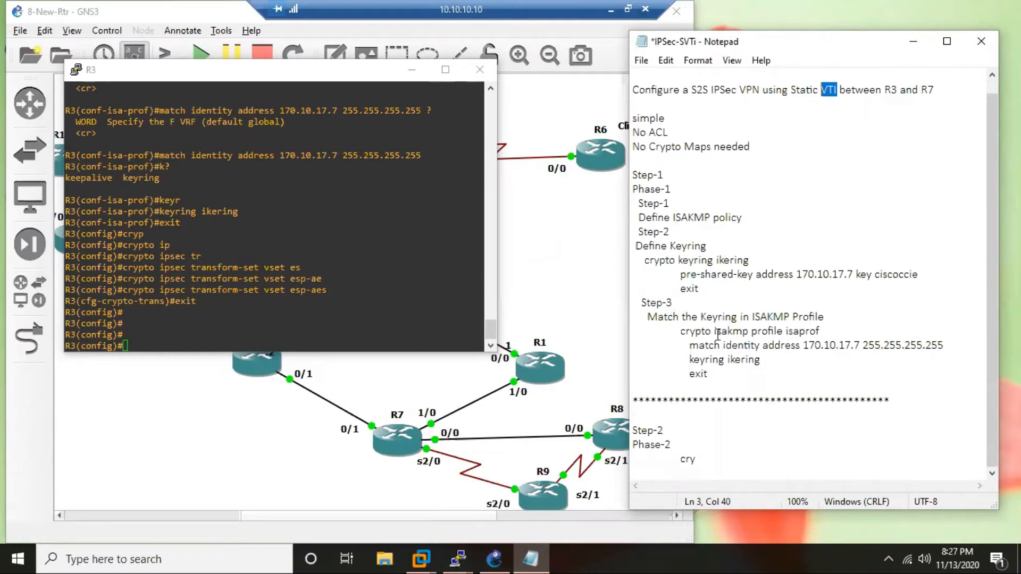
left_click(194, 332)
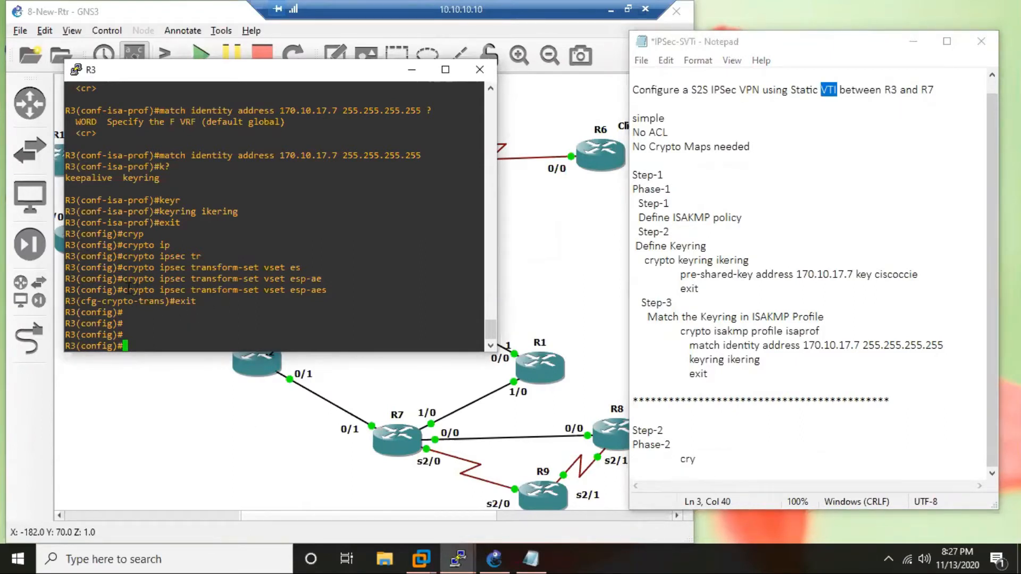
left_click_drag(124, 290, 332, 289)
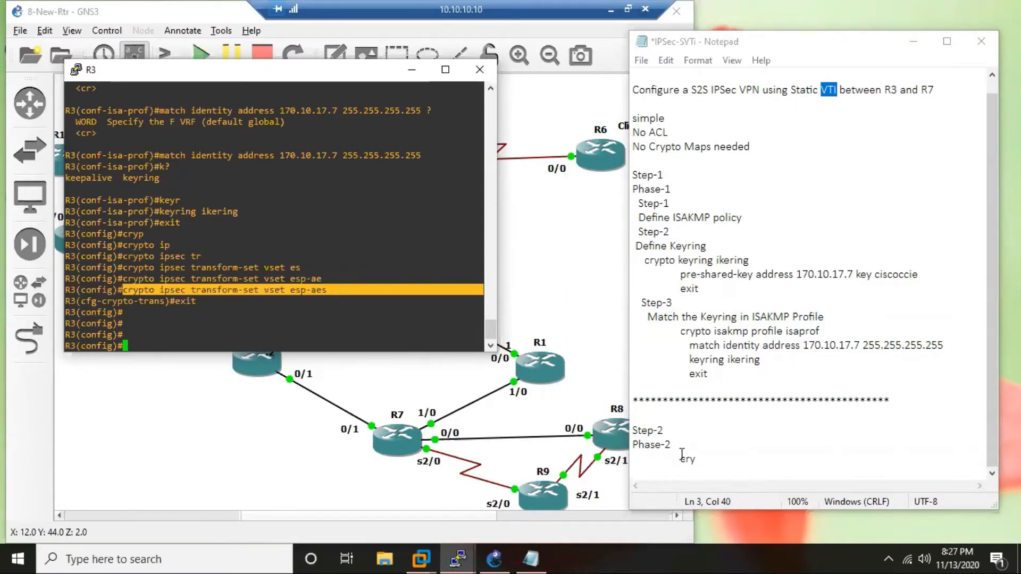
left_click_drag(680, 458, 695, 458)
type("crypto ipsec transform-set vset esp-aes")
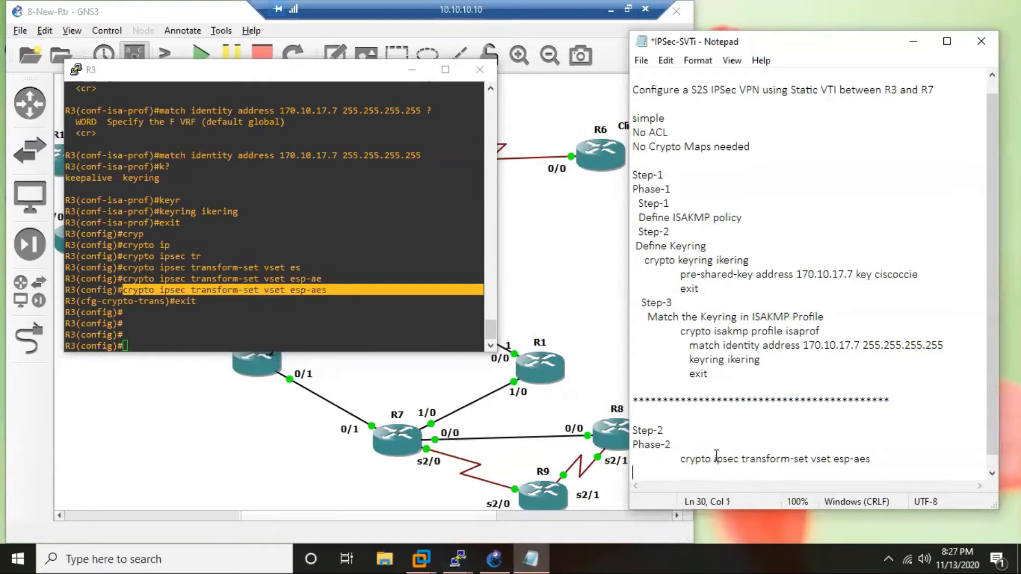
key("Tab")
type("exit")
key("Return")
Add the heading "Step-3" to the notes with the indented line "Define IPSec Profile" below it.
key("Return")
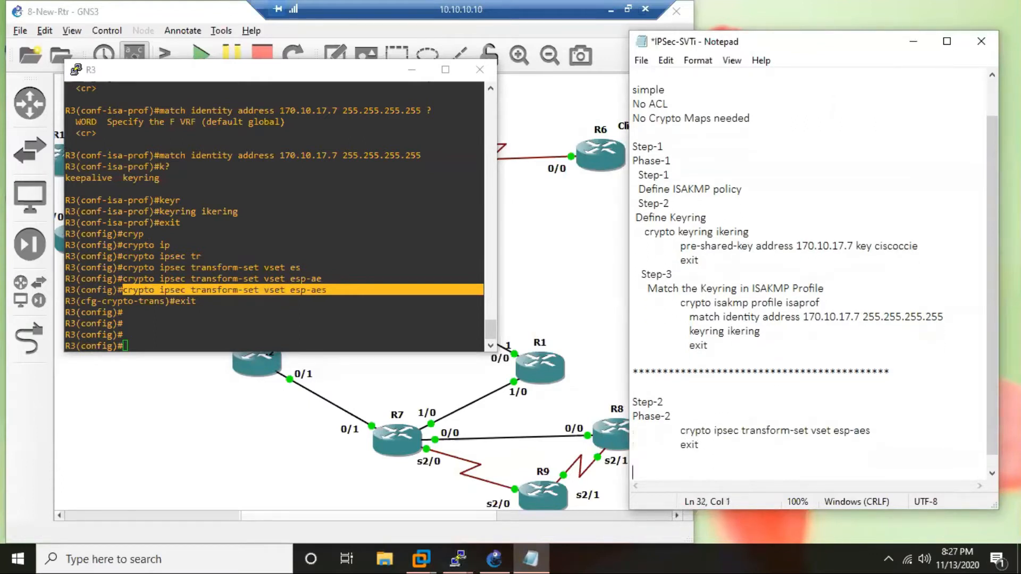
type("Step-3")
key("Return")
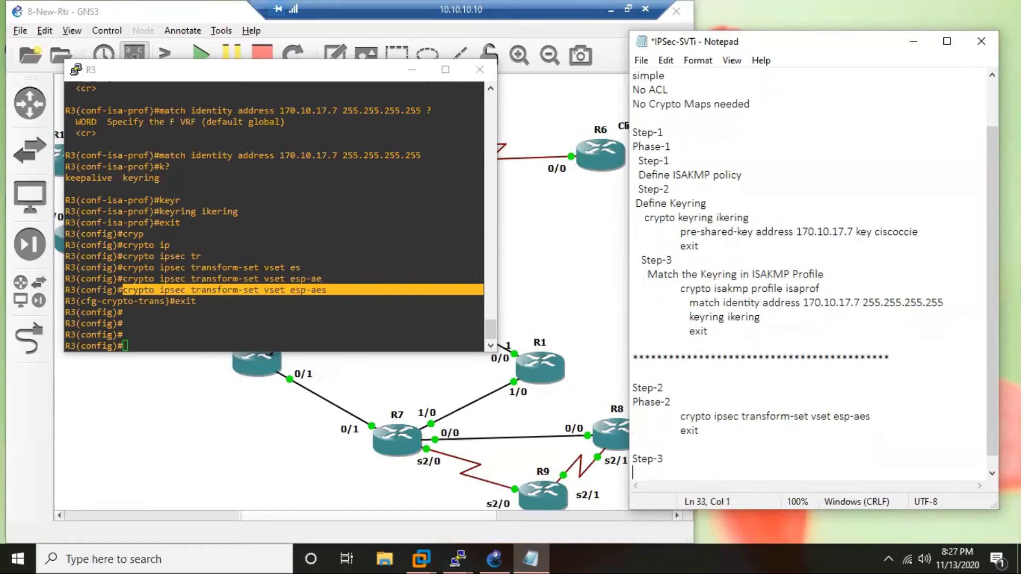
type("D")
key("Tab")
type("Define IPSec ")
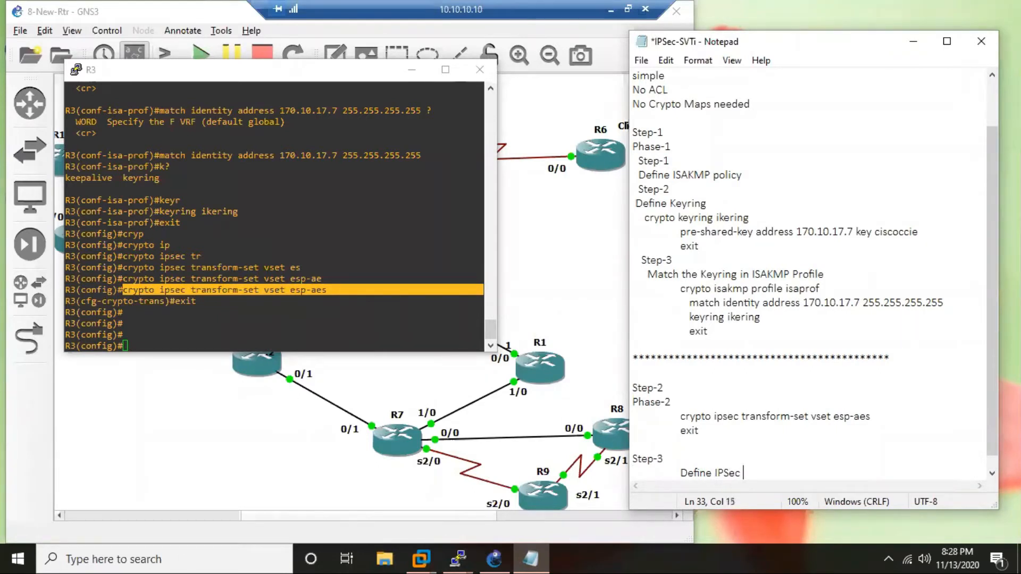
type("Profile")
key("Return")
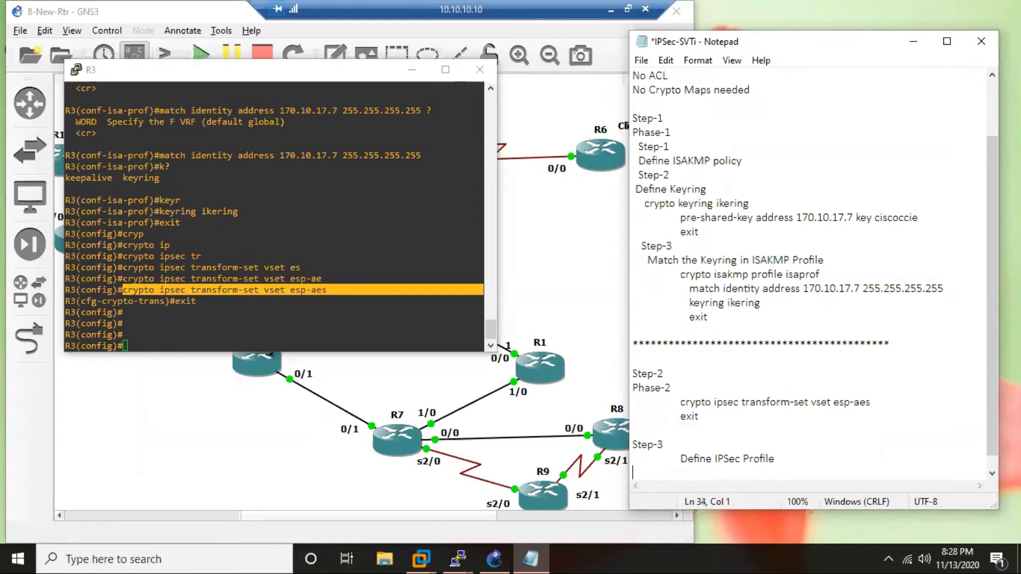
Create the IPSec profile iprof in R3's global configuration mode.
left_click(199, 314)
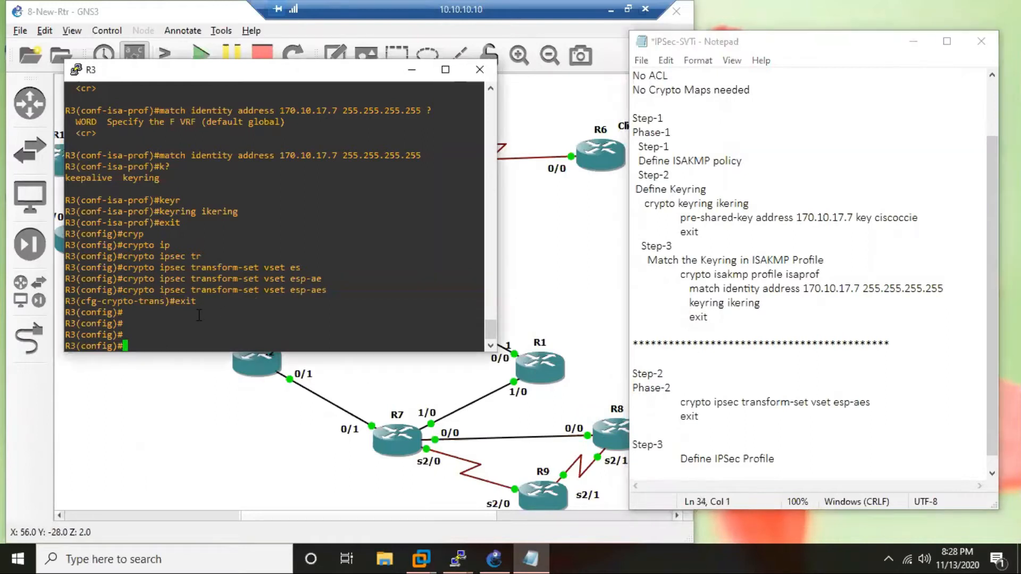
type("cry")
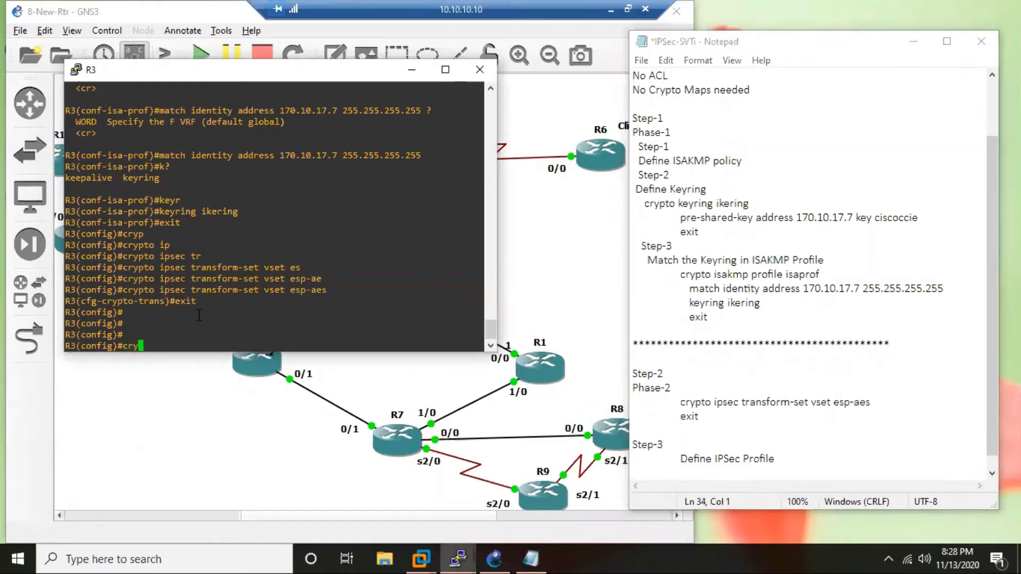
type(" ipsec pro")
key("Tab")
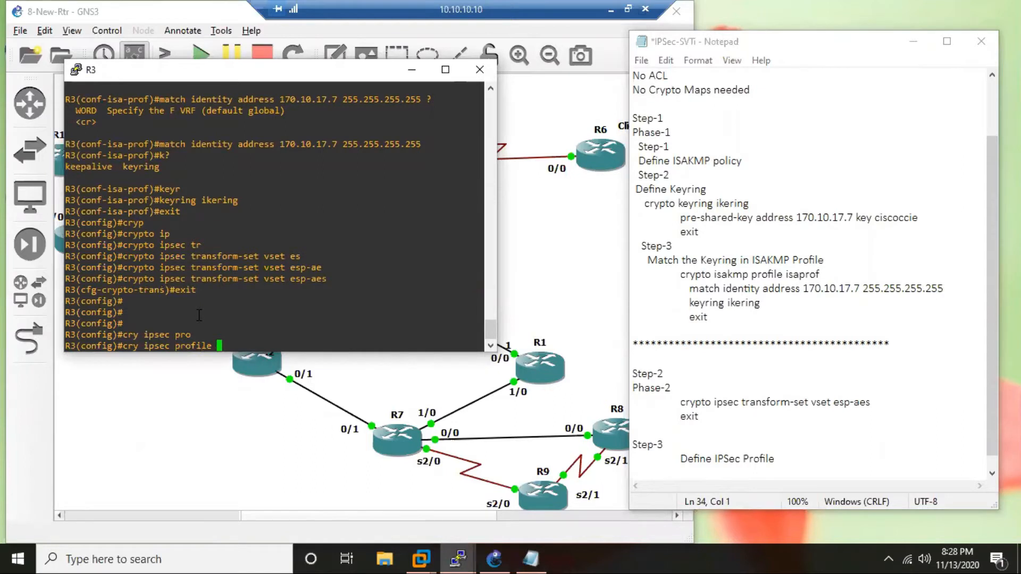
type("iprof")
key("Return")
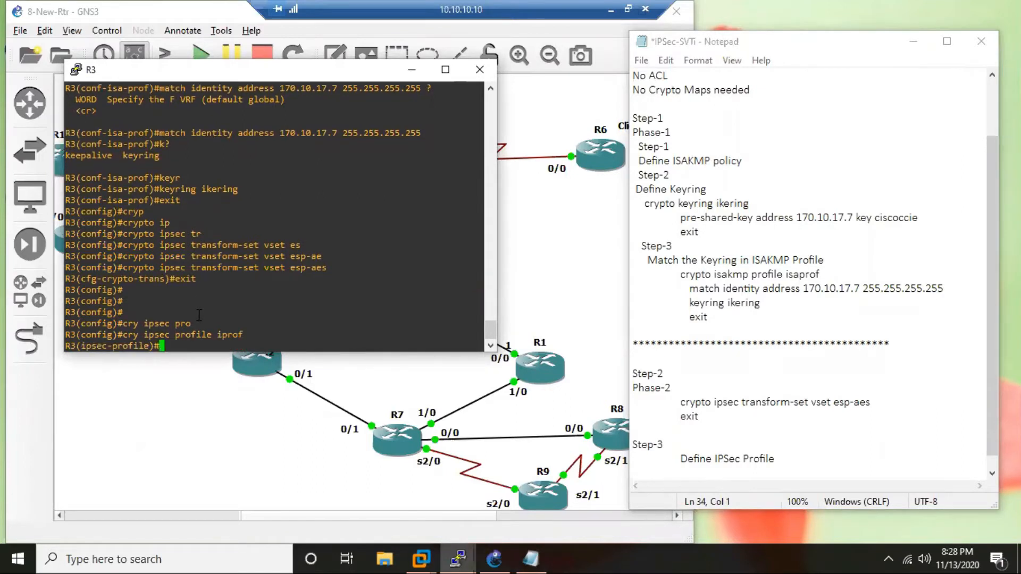
Assign the transform set vset to the IPSec profile iprof on R3.
type("set")
key("Tab")
type("tr")
key("Tab")
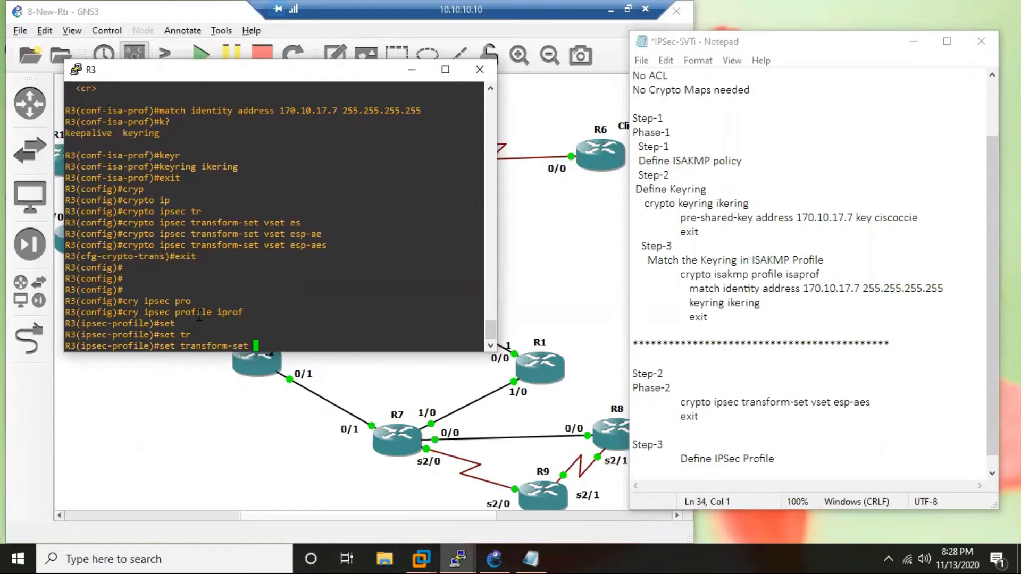
type("vset")
key("Return")
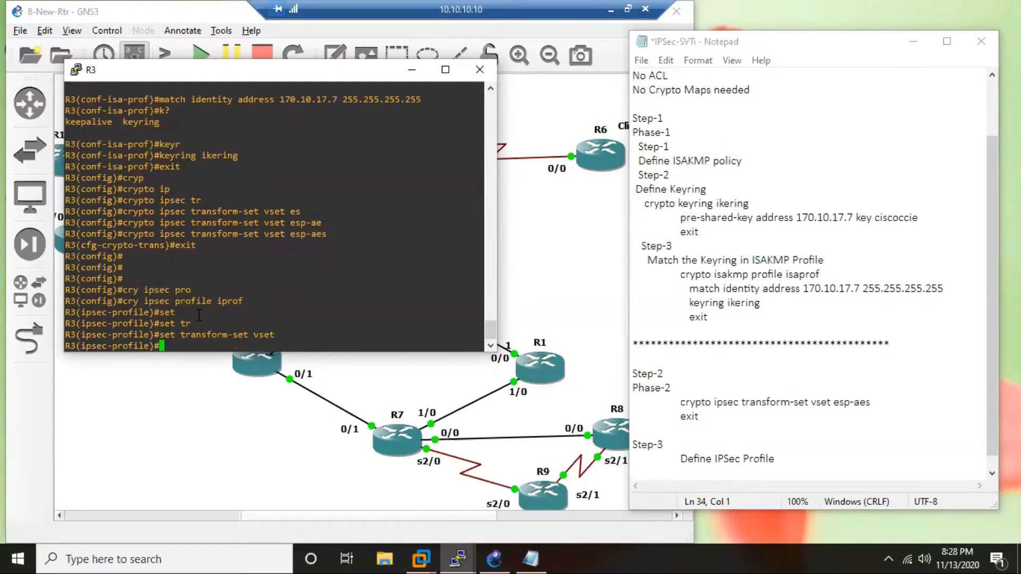
type("mat")
key("Tab")
key("BackSpace")
key("BackSpace")
key("BackSpace")
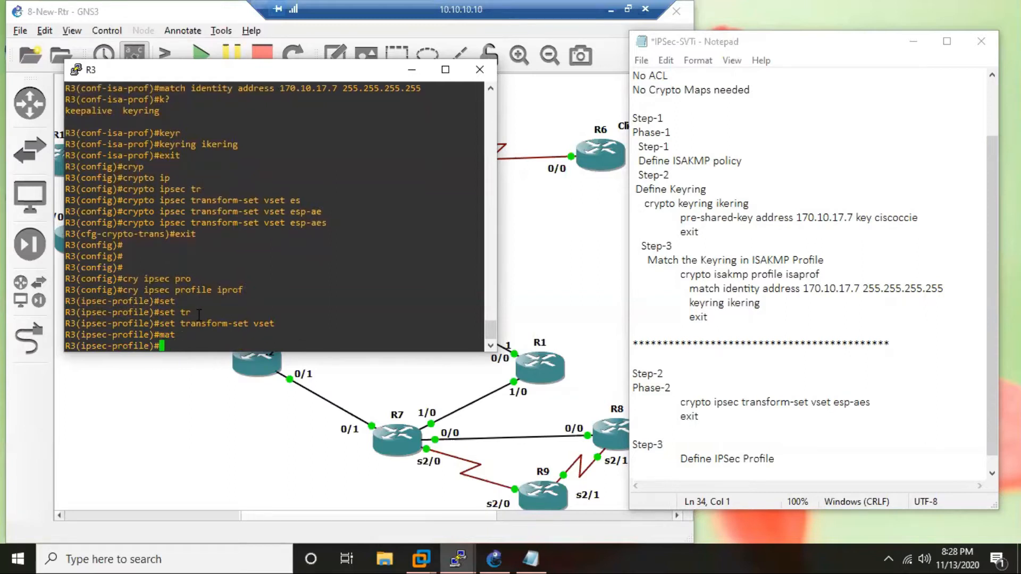
Link the ISAKMP profile isaprof to R3's IPSec profile, copying its name from the earlier console output.
type("set")
key("Tab")
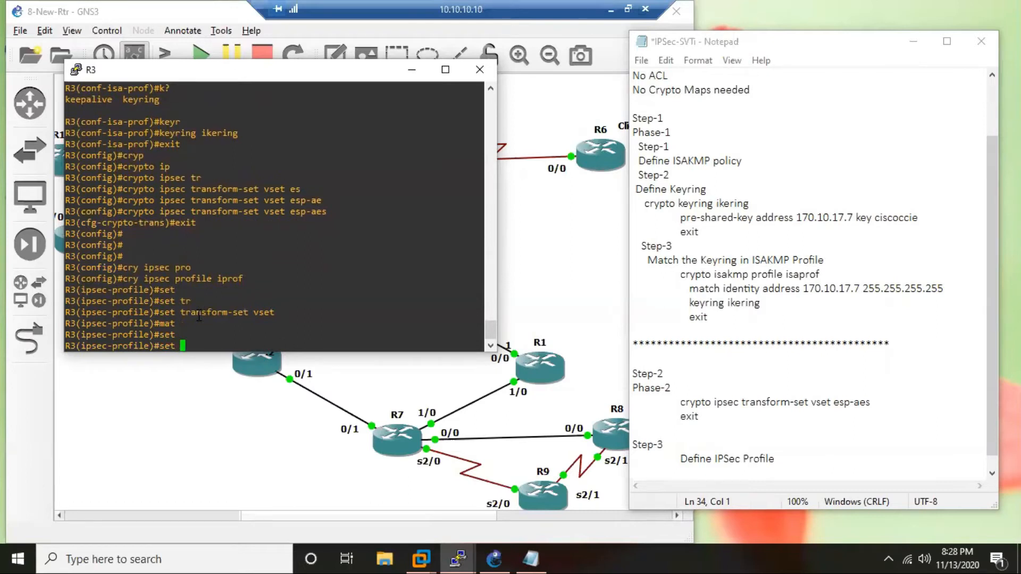
type("isa")
key("Tab")
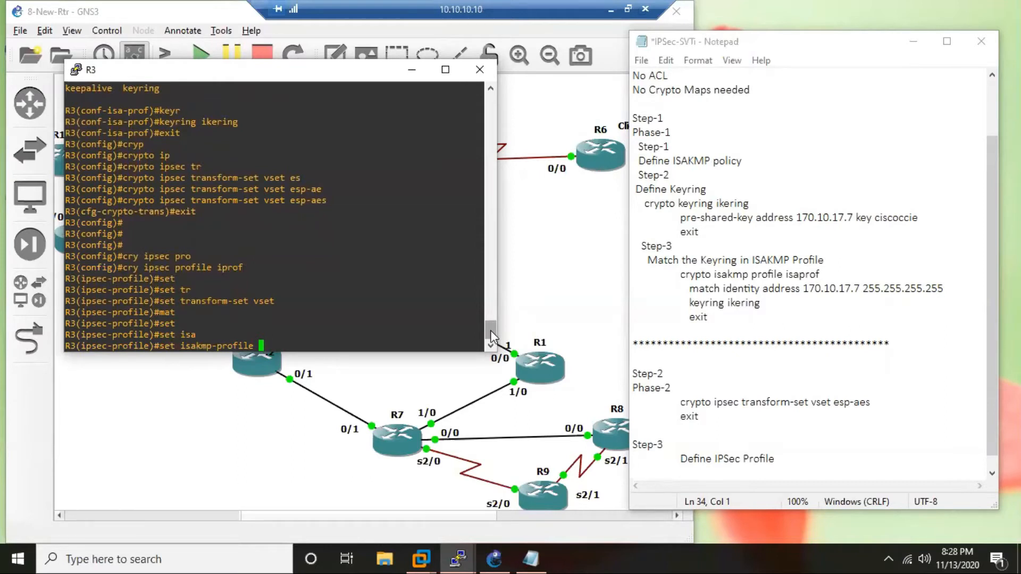
left_click_drag(490, 330, 493, 299)
left_click_drag(275, 121, 237, 121)
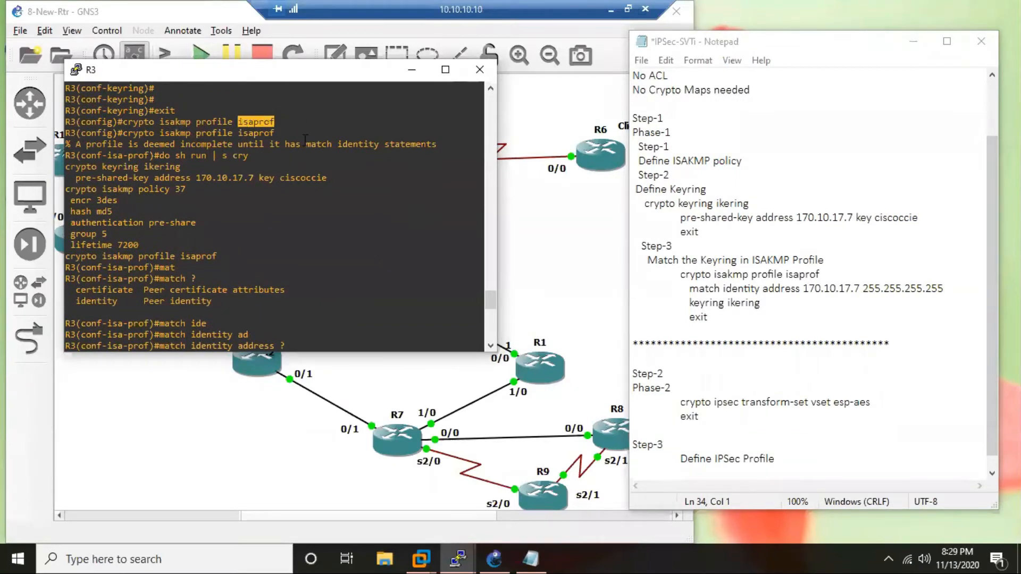
right_click(354, 224)
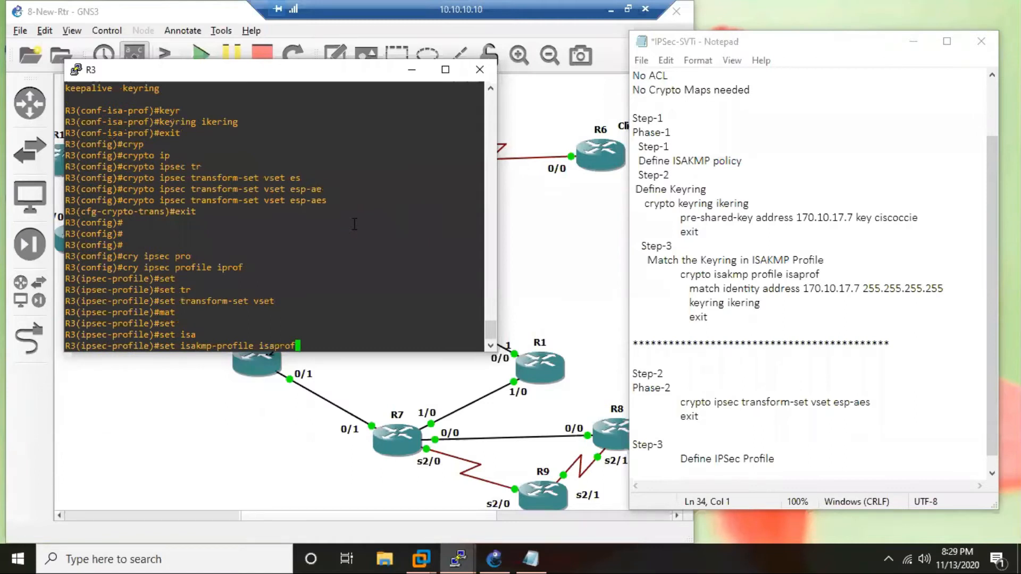
key("Return")
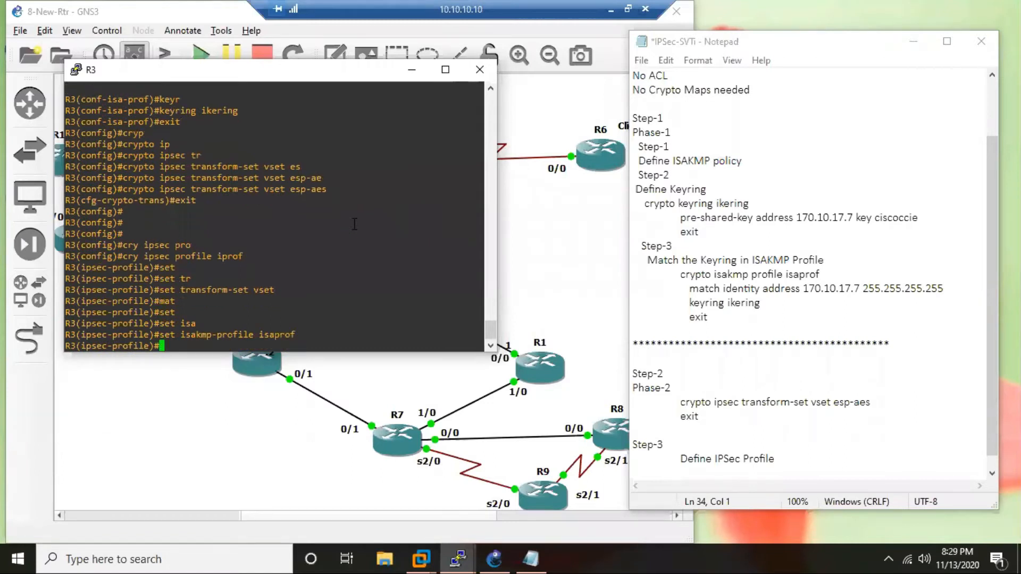
key("Return")
key("Return")
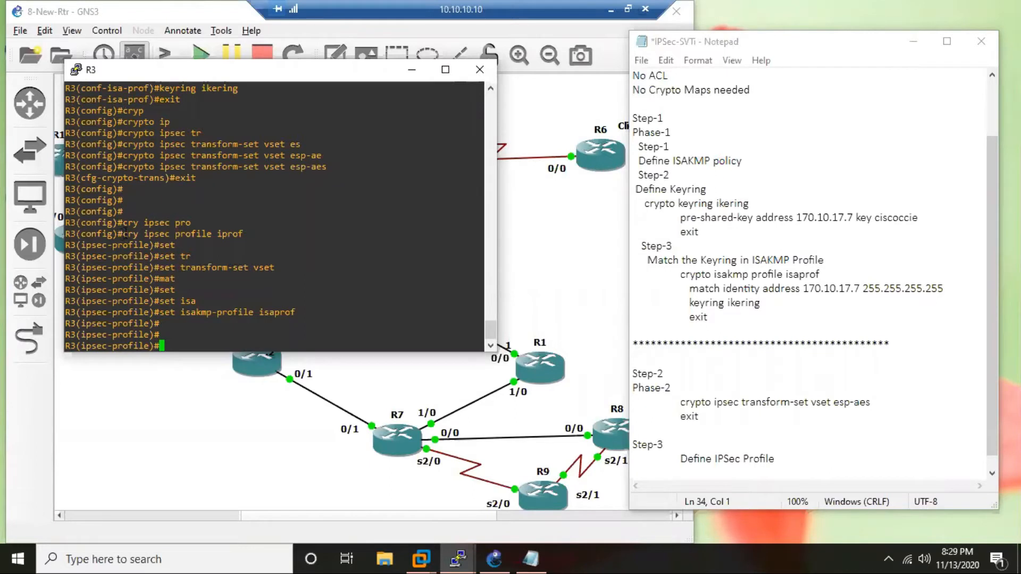
Copy the "cry ipsec profile iprof" command from R3's console into the notes, indented under "Define IPSec Profile".
left_click_drag(122, 234, 243, 234)
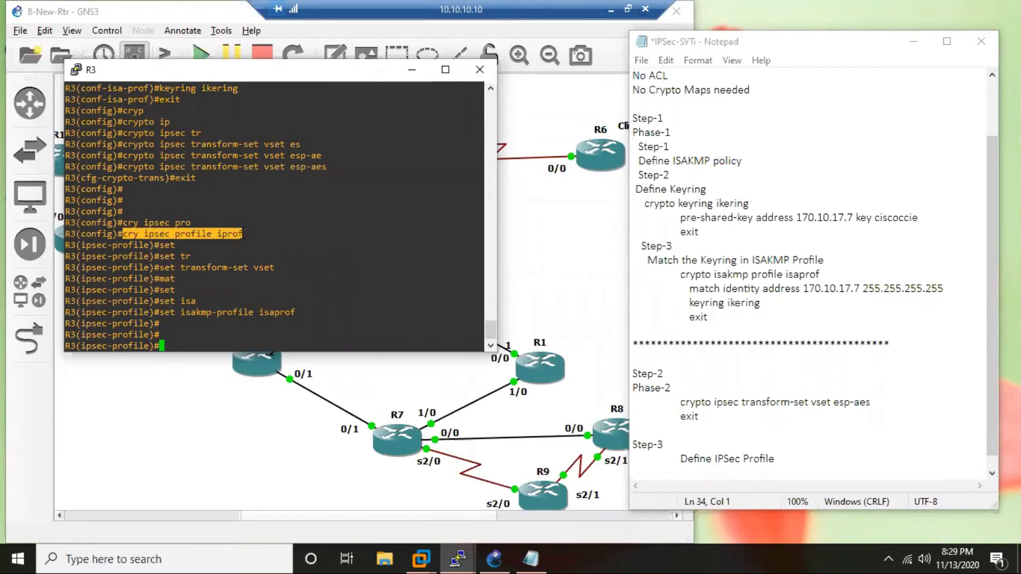
left_click(734, 473)
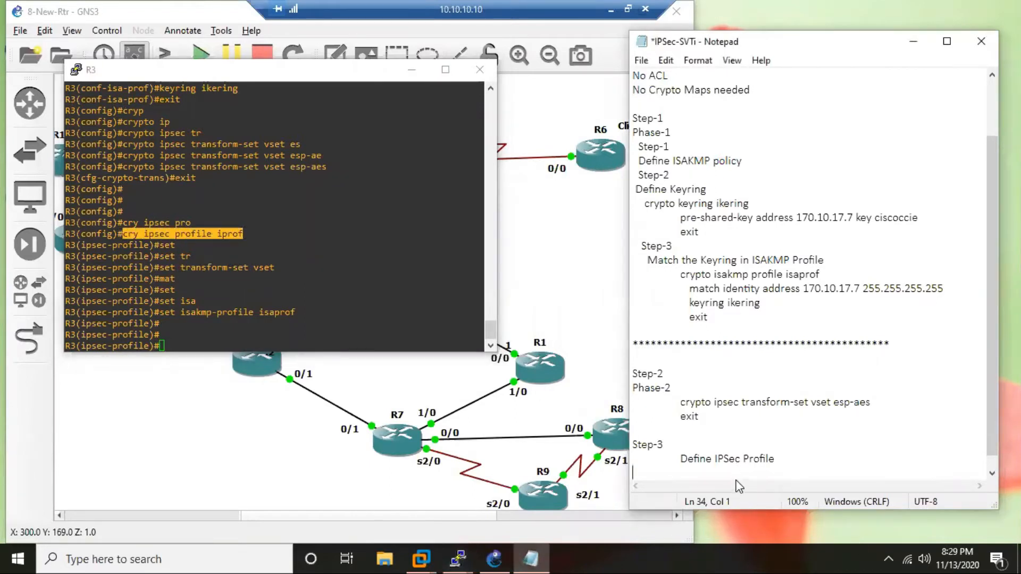
right_click(752, 437)
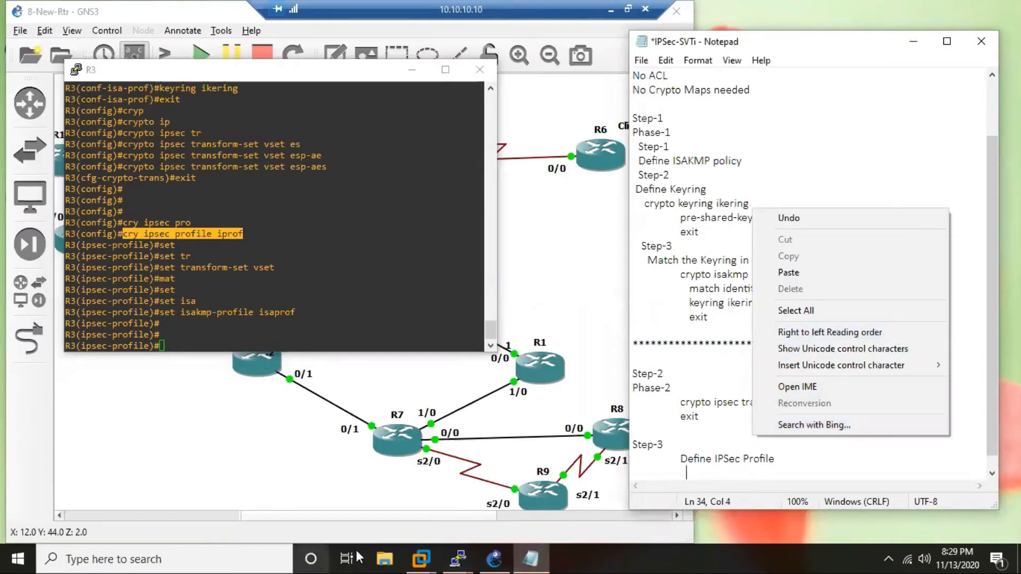
left_click(796, 126)
type("cry ipsec profile iprof")
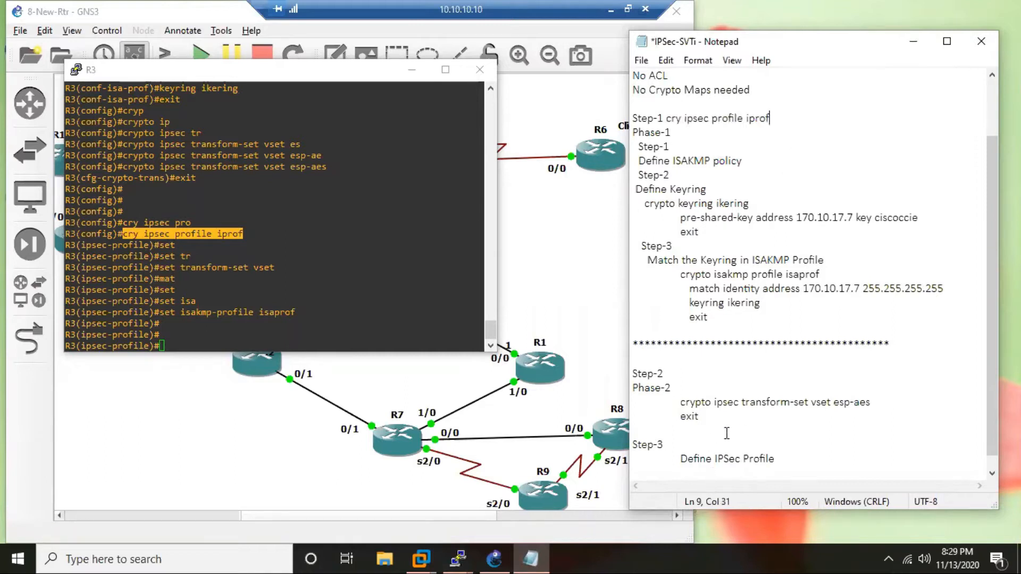
scroll(725, 435, "down", 1)
left_click_drag(770, 104, 669, 106)
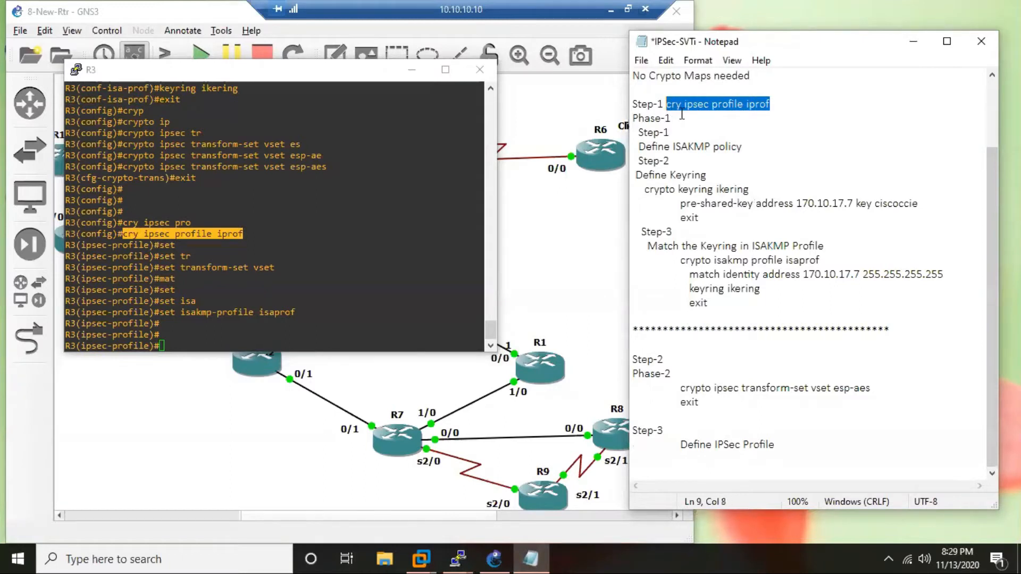
key("ctrl+x")
left_click(695, 472)
left_click(697, 458)
key("ctrl+v")
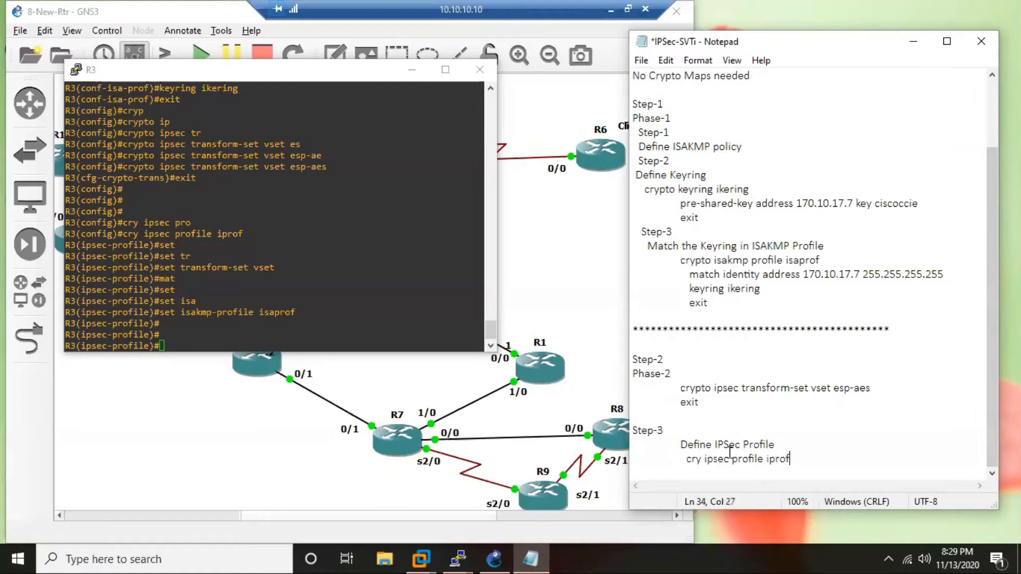
Add R3's "set transform-set vset" command to the notes as an indented line below the IPSec profile command.
key("Return")
key("Tab")
left_click_drag(159, 268, 275, 268)
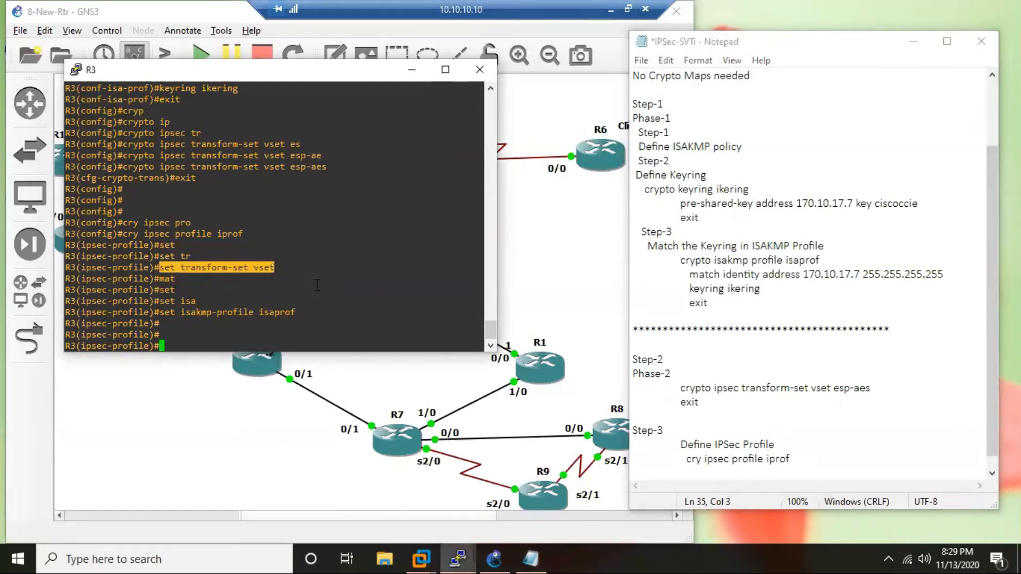
left_click(788, 475)
key("ctrl+v")
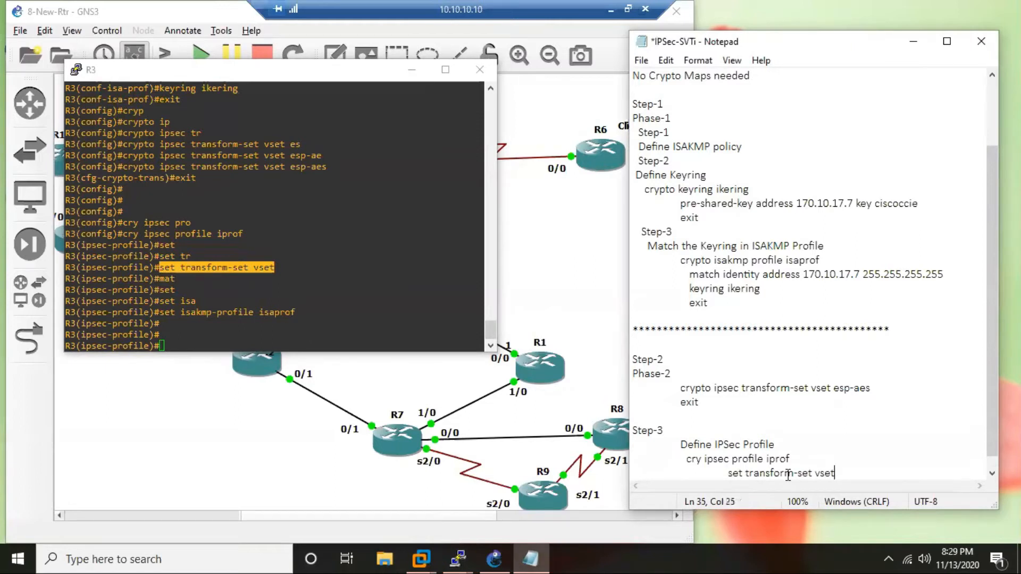
Add R3's "set isakmp-profile isaprof" command to the notes, aligned below the transform-set line.
key("Return")
key("Tab")
key("Tab")
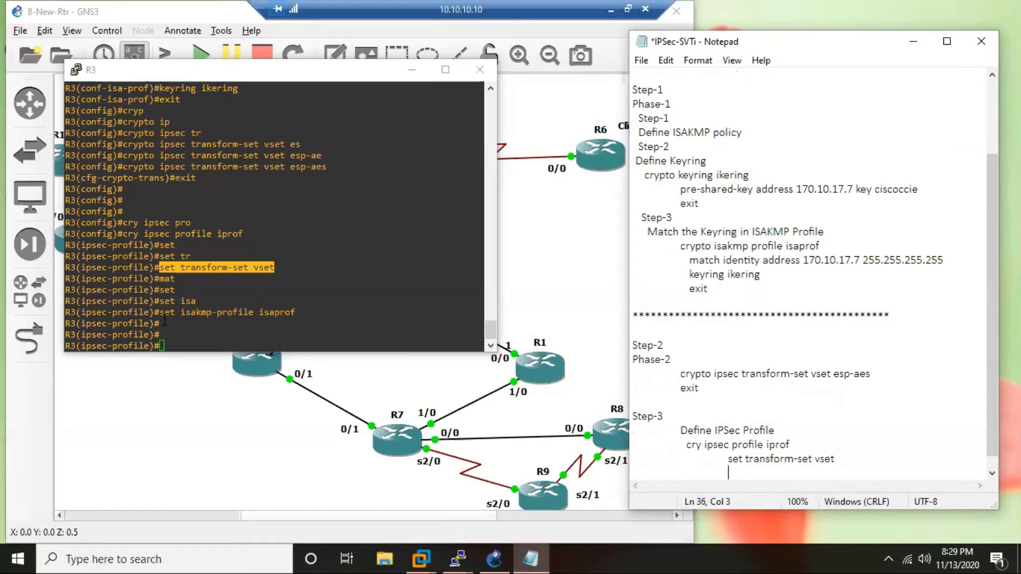
left_click_drag(160, 312, 301, 313)
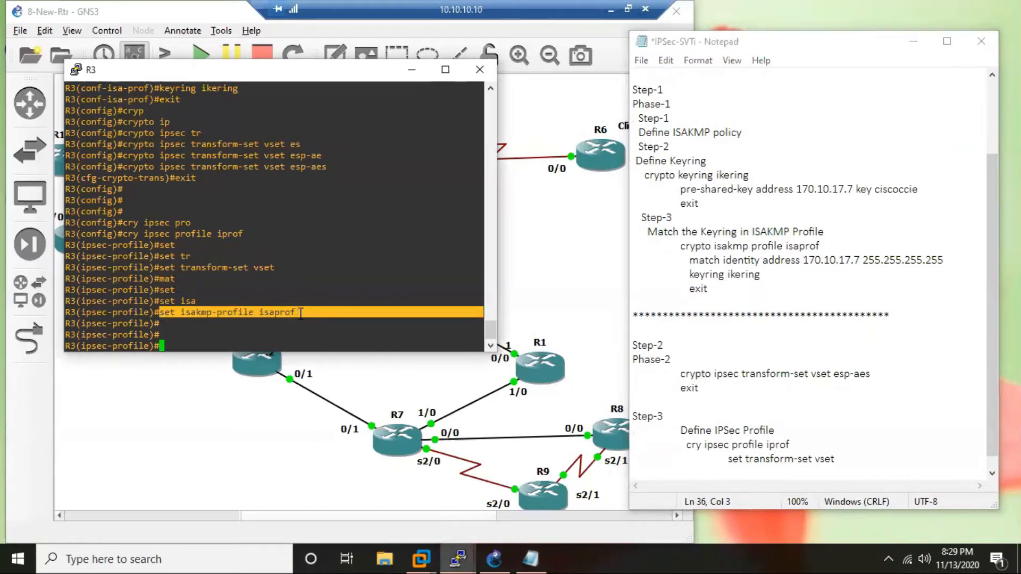
left_click(747, 471)
key("ctrl+v")
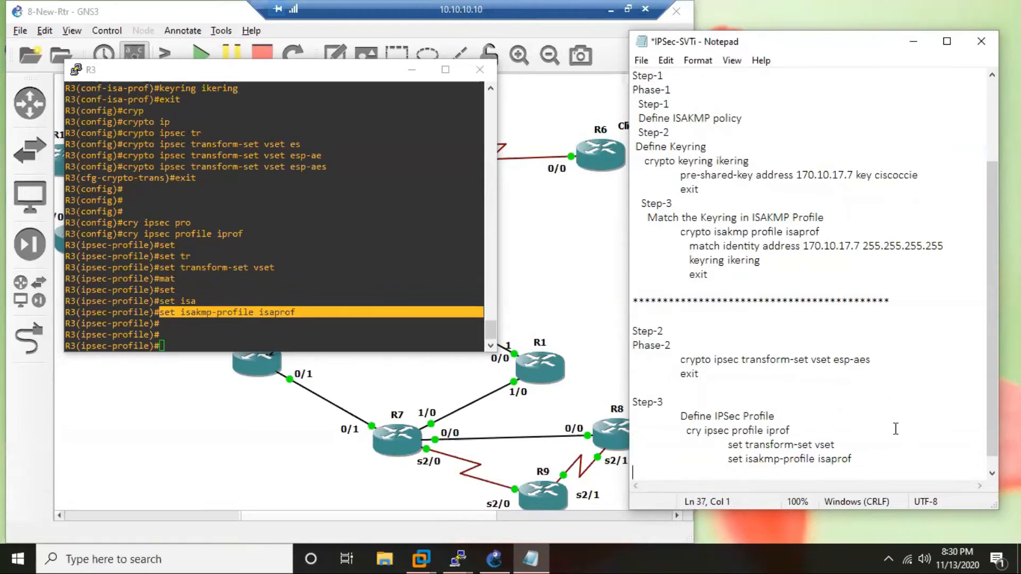
End the Step-3 commands in the notes with an indented "exit" line and an unindented "exit" line.
left_click(877, 464)
key("Return")
key("Tab")
key("Tab")
type("exit")
key("Return")
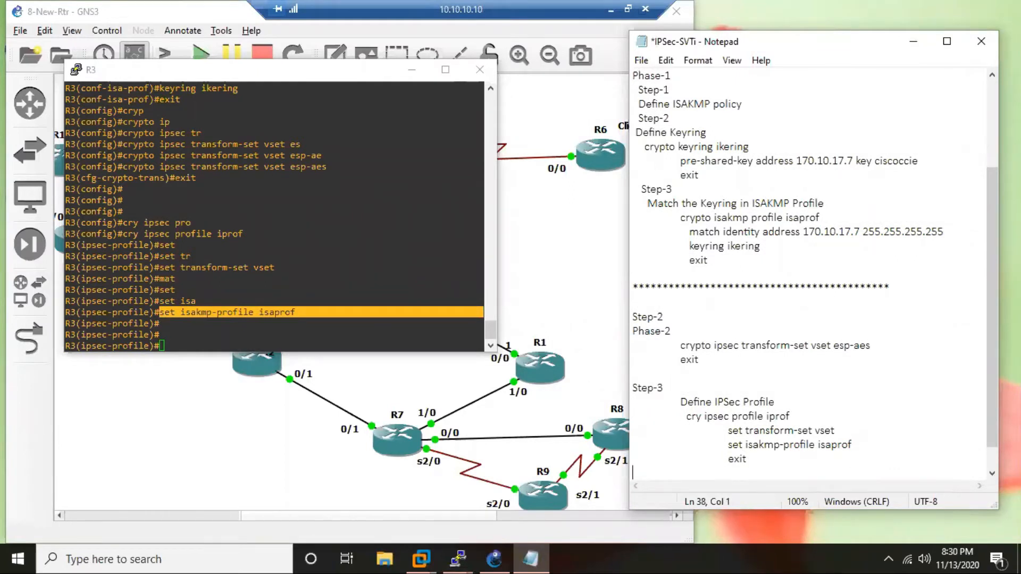
type("exit")
key("Return")
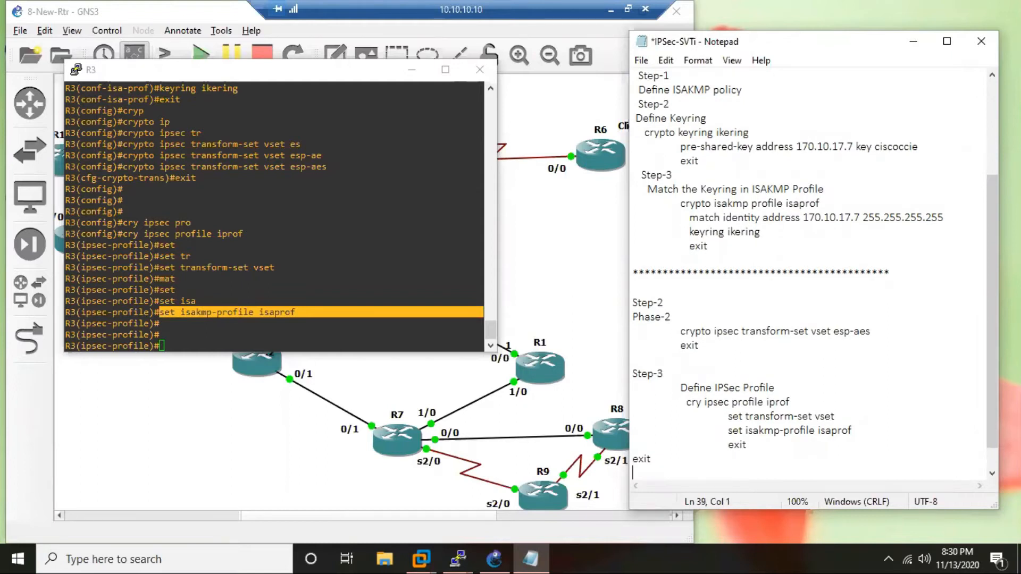
Leave the IPSec profile configuration mode on R3 with the "exit" command.
left_click(217, 339)
type("exit")
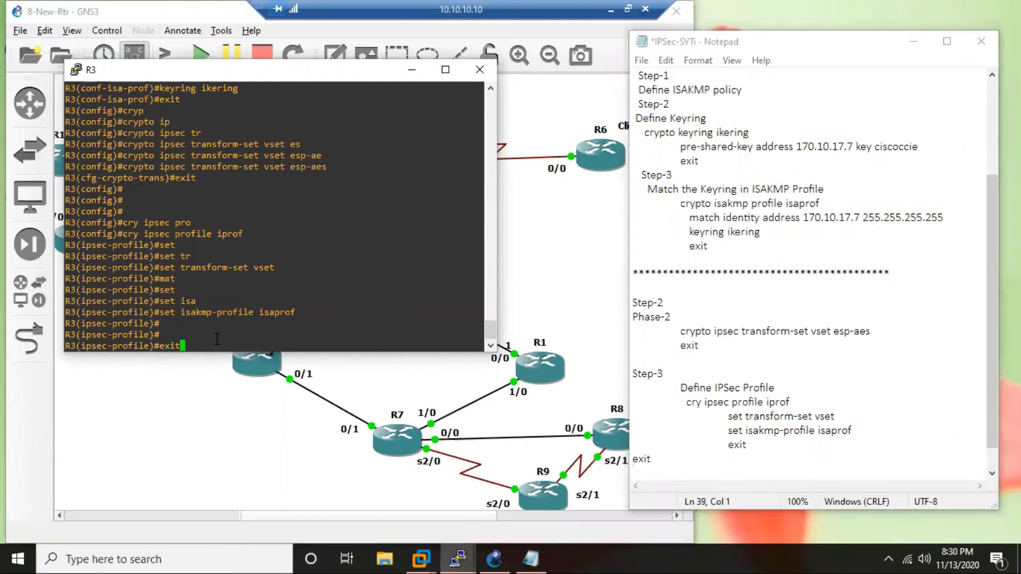
key("Return")
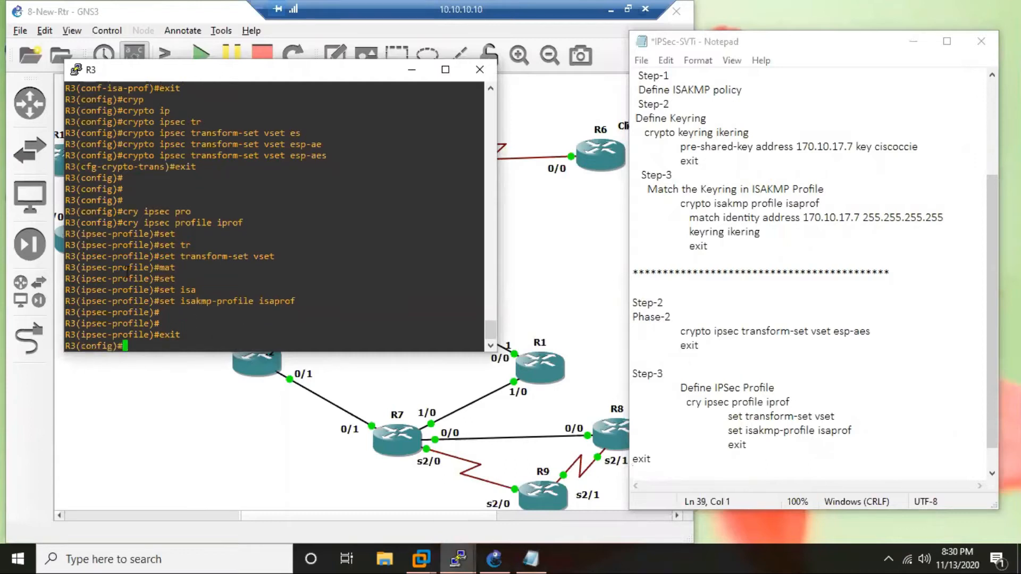
Replace the final unindented "exit" in the notes with a "Step-4" heading, followed by the line "Create a tunnnel interface".
left_click(657, 457)
left_click_drag(655, 431, 631, 430)
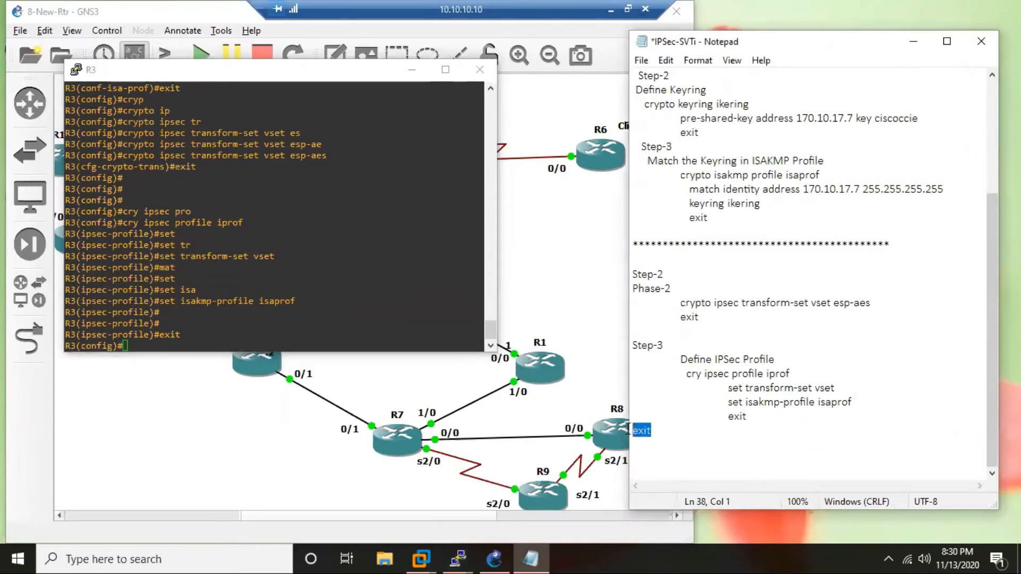
key("Delete")
type("Step-4")
key("Return")
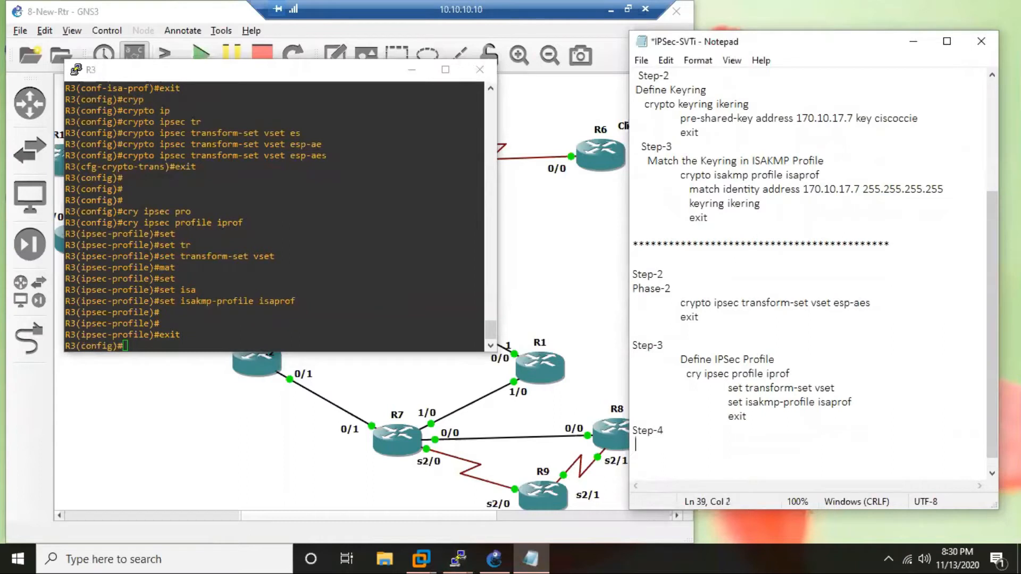
type("Create a tunnnel interface")
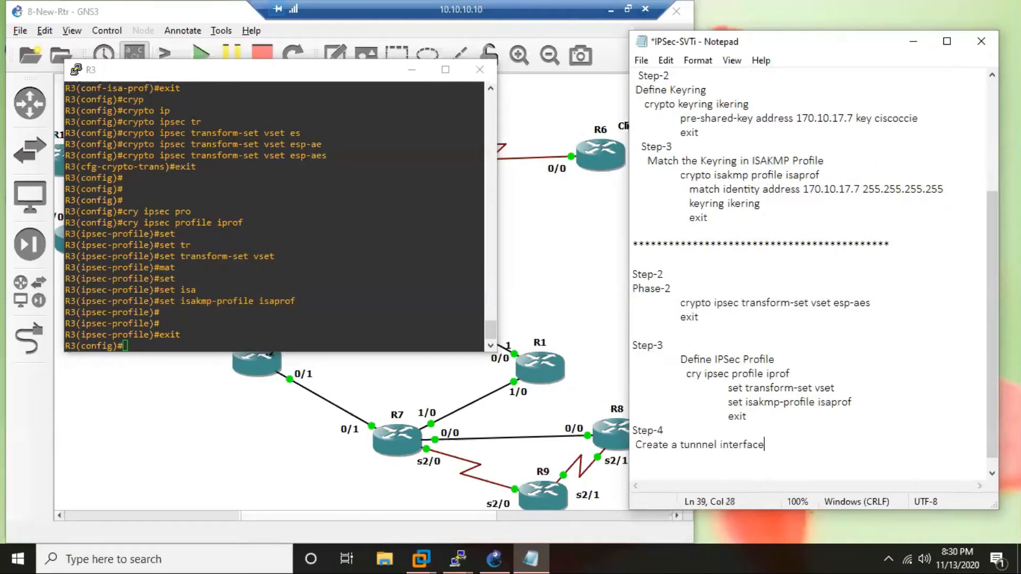
Create tunnel interface 37 on R3 from global configuration mode.
left_click(243, 333)
key("Return")
type("int tun")
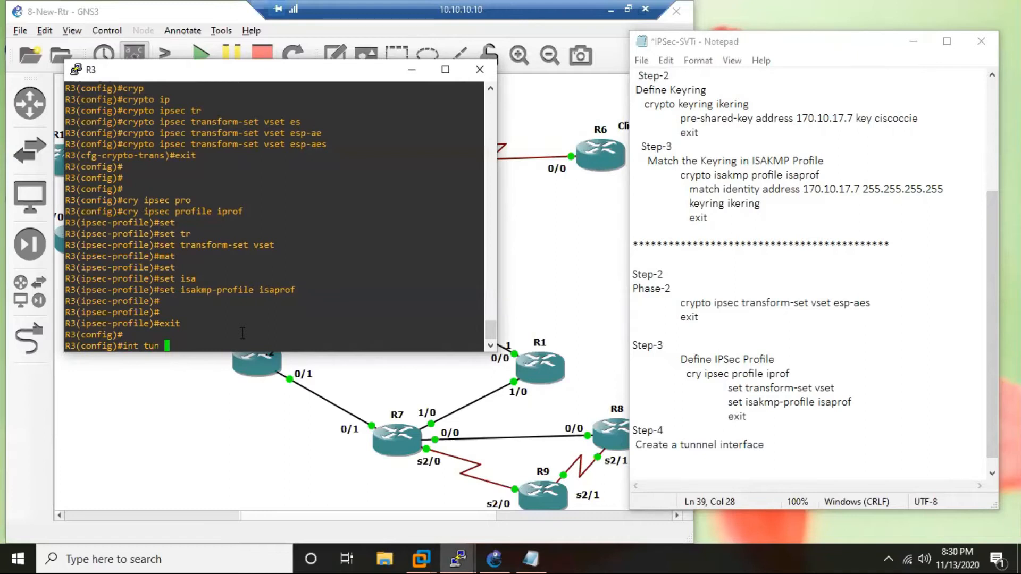
type("37")
key("Return")
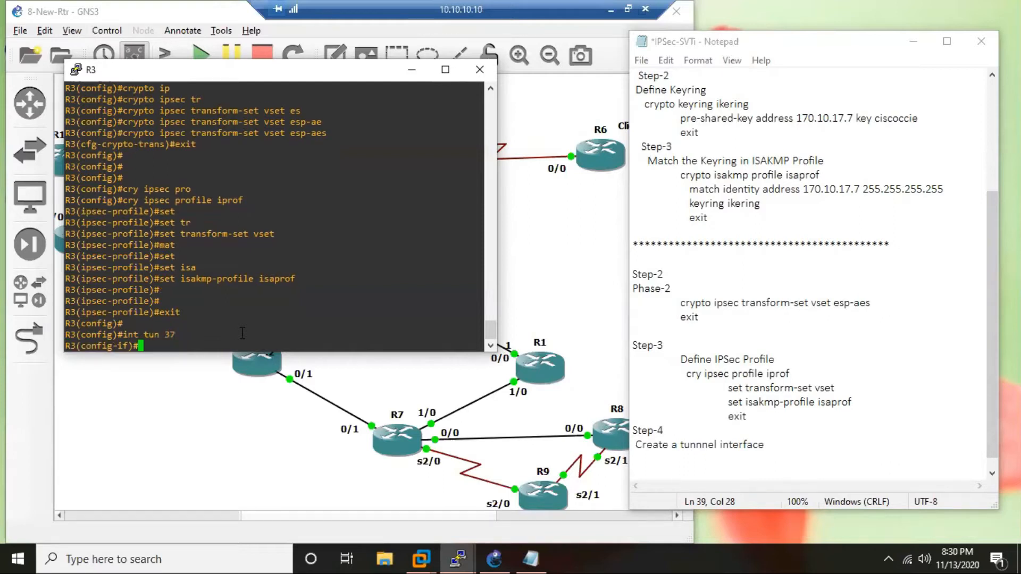
Assign IP address 10.37.37.3 with mask 255.255.255.0 to R3's tunnel 37 interface.
type("ip add")
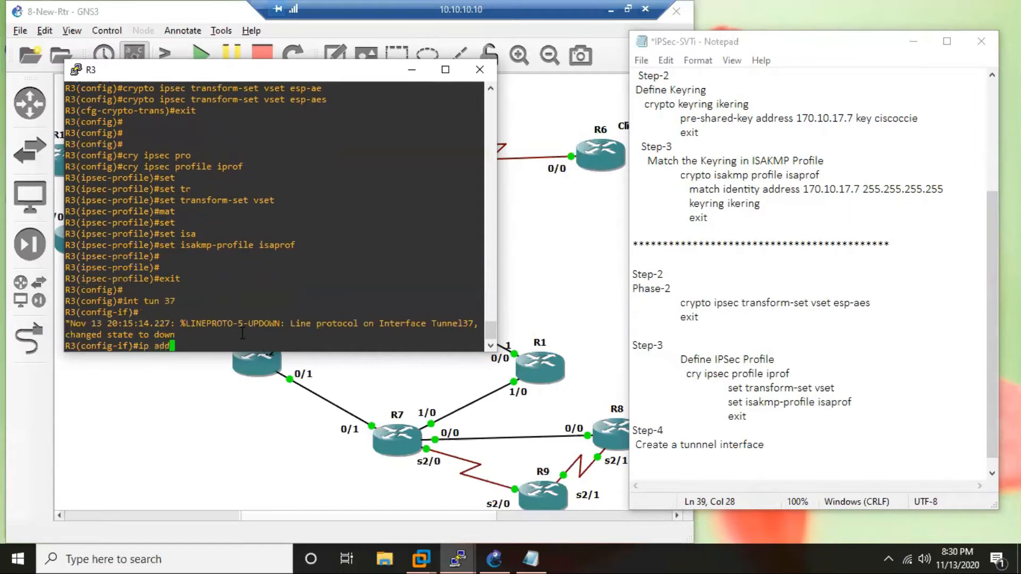
key("Tab")
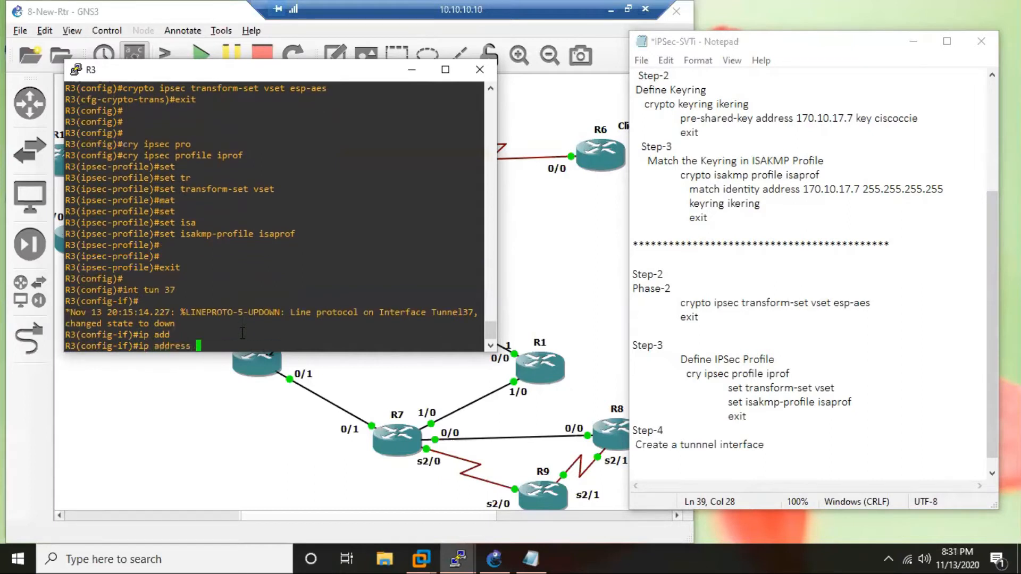
type("10.37.37.3 255.255.255.0")
key("Return")
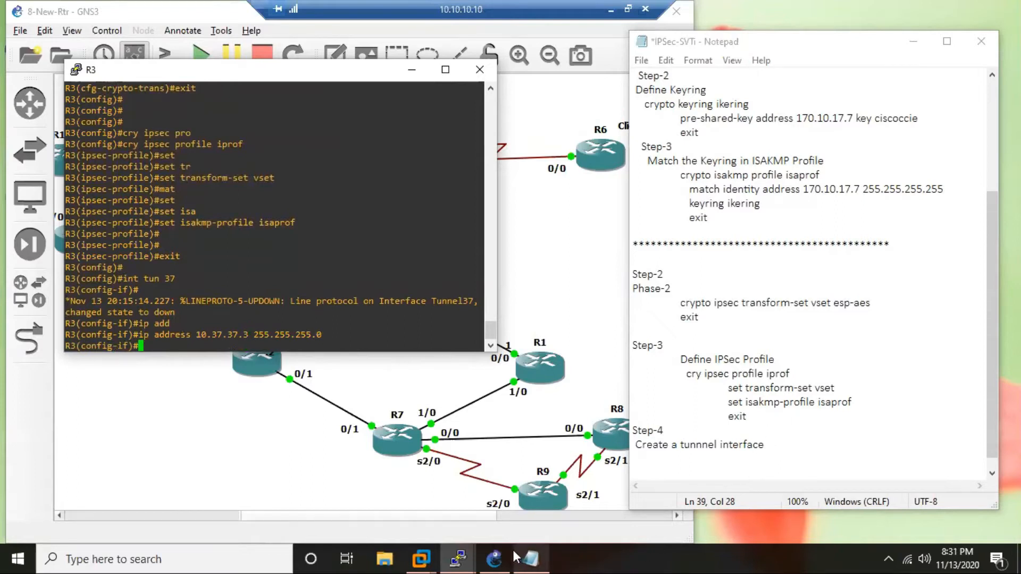
Bring up R7's console and arrange it with R3's console so both prompts can be used.
left_click(458, 558)
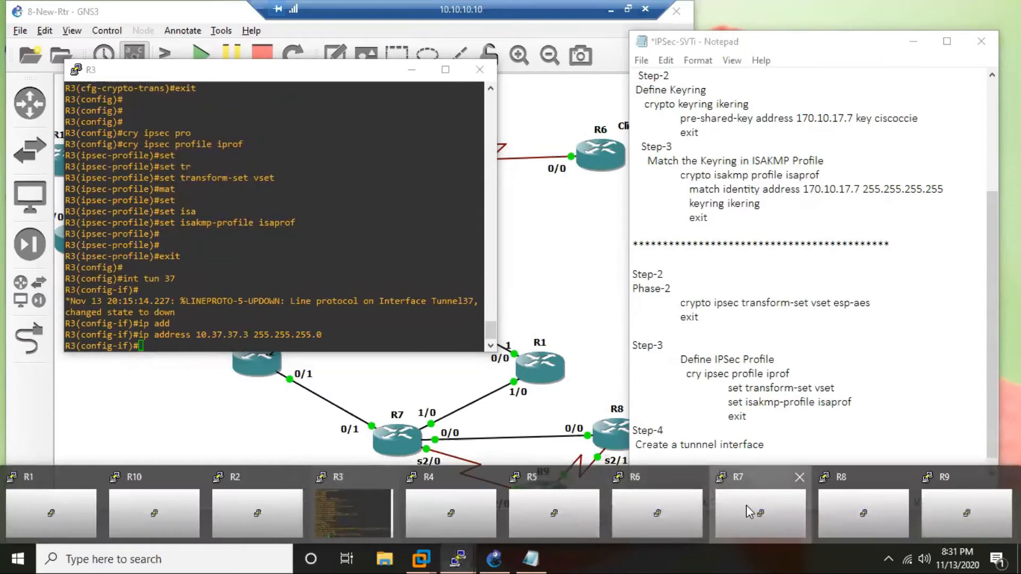
left_click(747, 506)
left_click_drag(247, 34, 408, 251)
left_click_drag(234, 73, 190, 40)
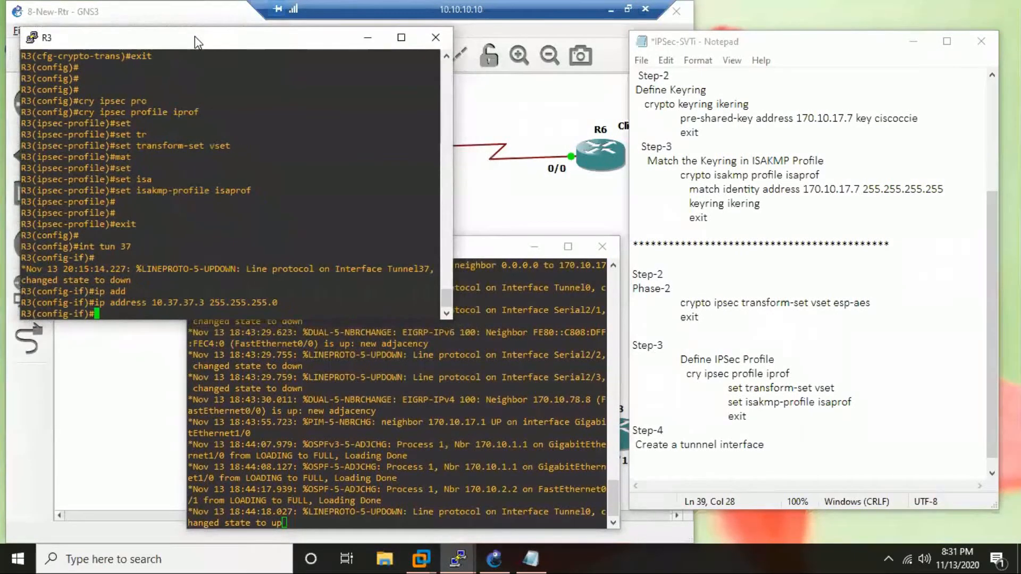
List R7's interfaces and IP addresses with the "s" alias.
left_click(422, 385)
key("Return")
key("Return")
key("Return")
key("Return")
key("Return")
key("Return")
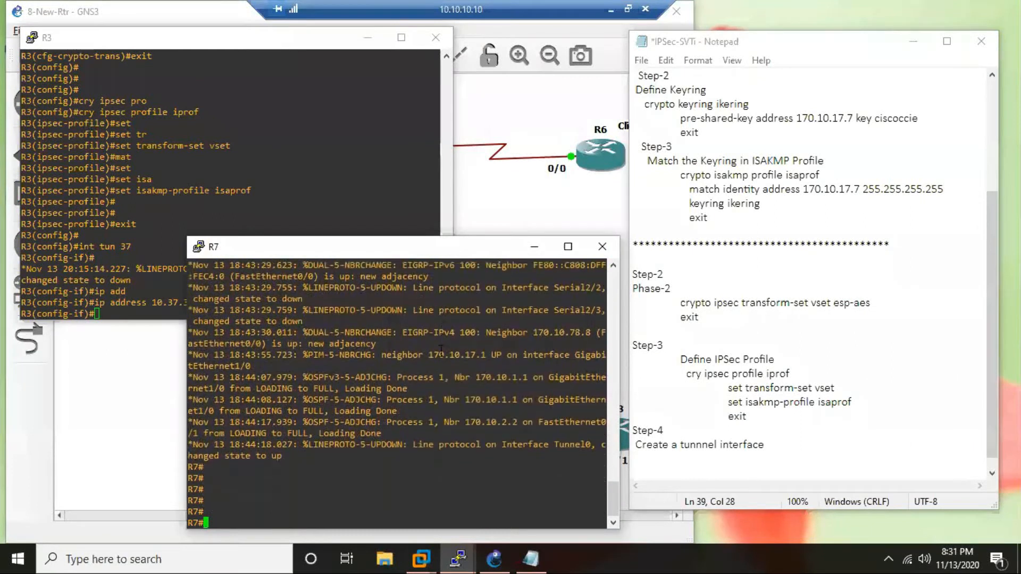
type("s")
key("Return")
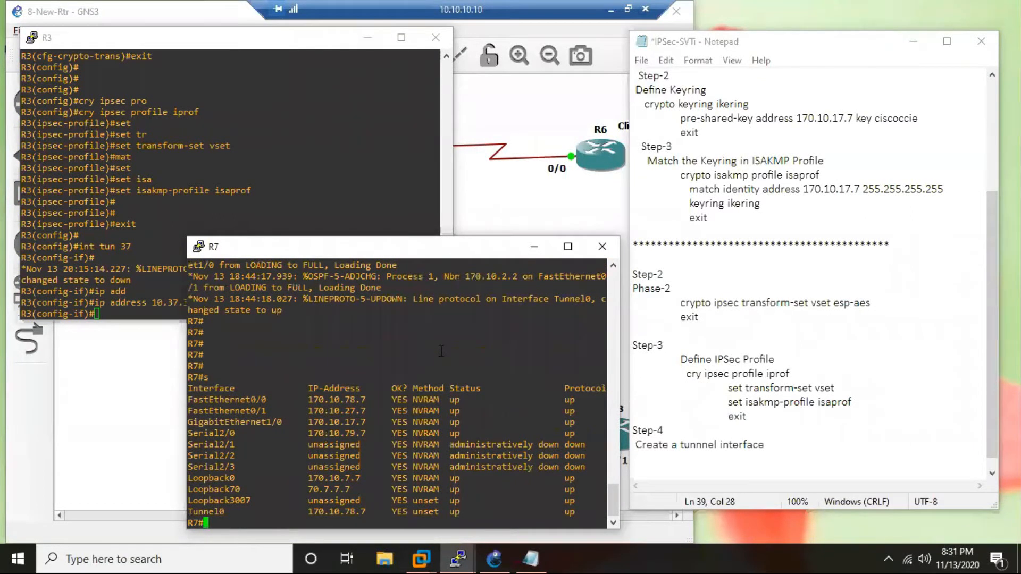
Enter configuration mode on R7 and create loopback interface 10.
type("conf t")
key("Return")
type("in")
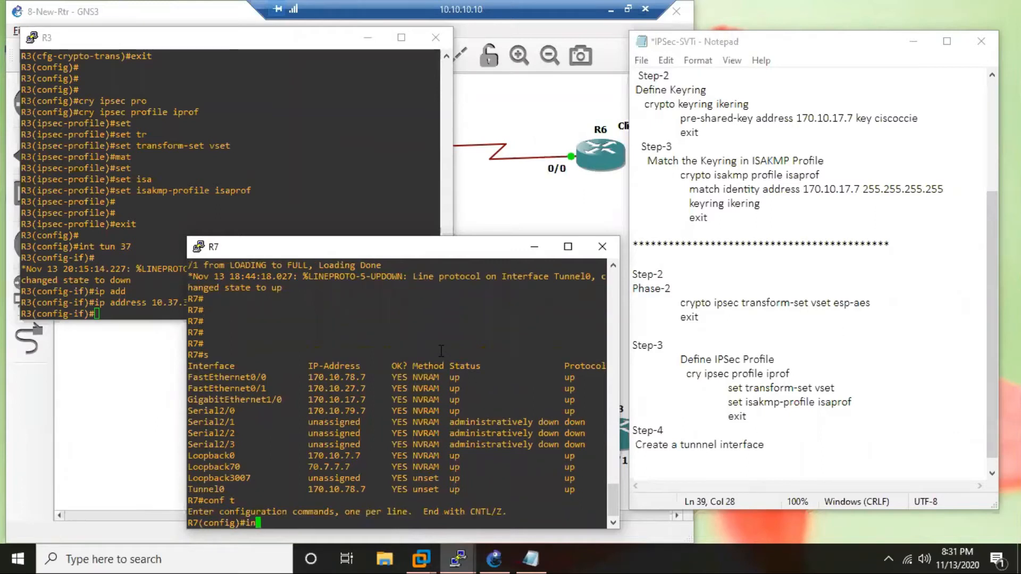
type("t lo10")
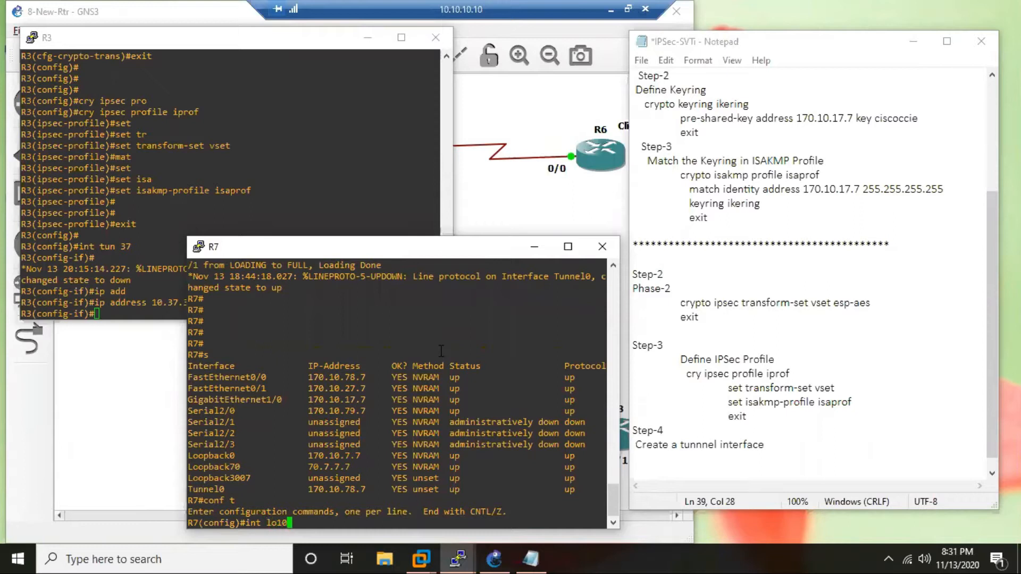
key("Return")
Assign 10.7.7.7 with mask 255.255.255.0 to R7's loopback 10 and end configuration mode.
type("ip add")
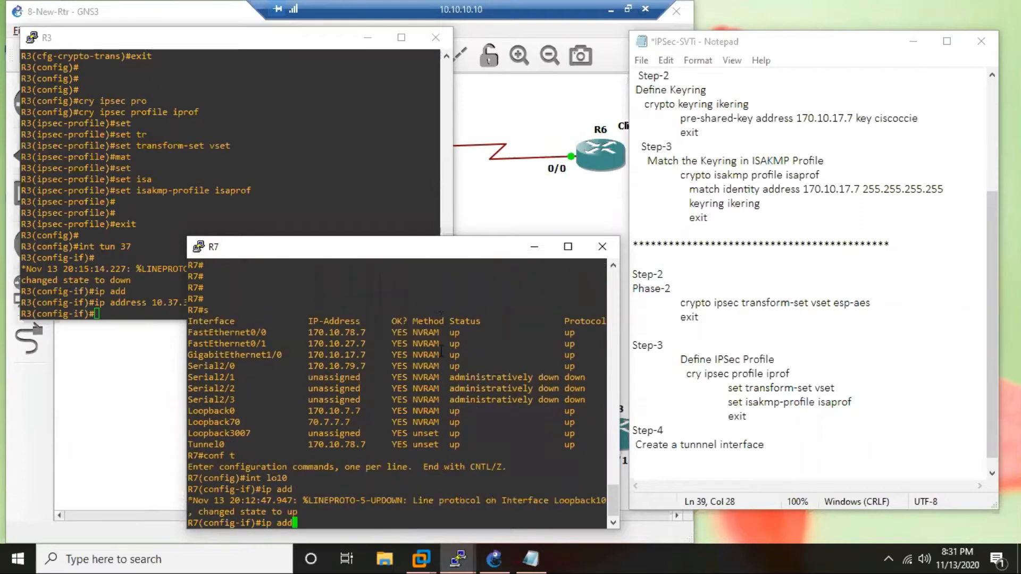
type(" 10.7.7.7 255.255.255.255.0")
key("Return")
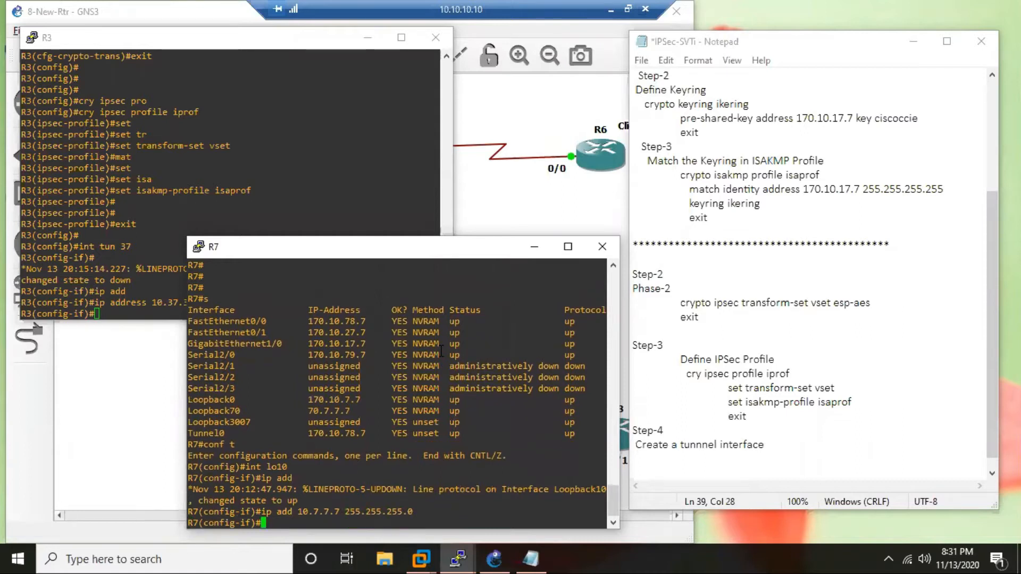
type("end")
key("Return")
key("Return")
key("Return")
key("Return")
key("Return")
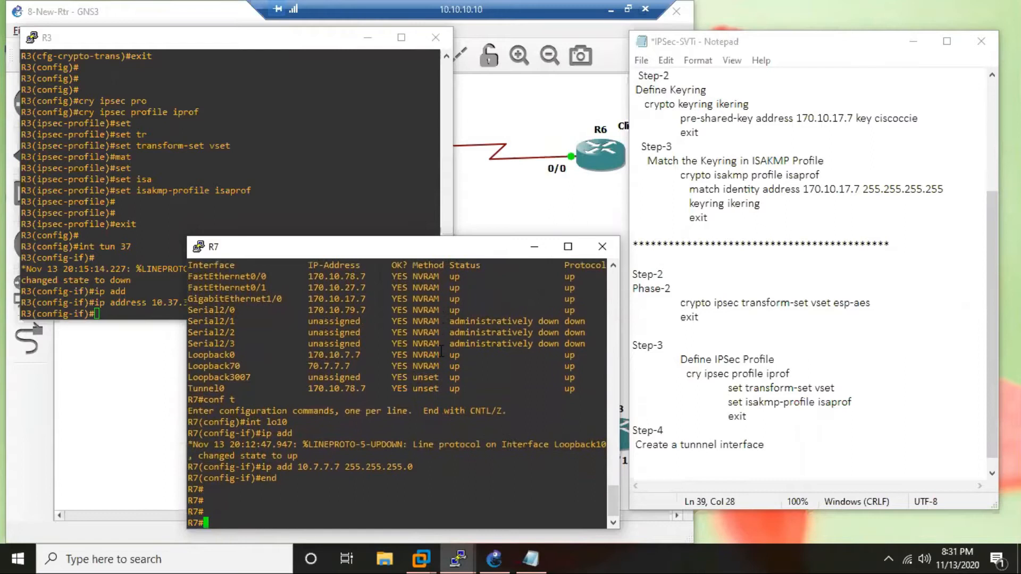
Ping 10.3.3.3 from R7 using 10.7.7.7 as the source address.
type("ping ")
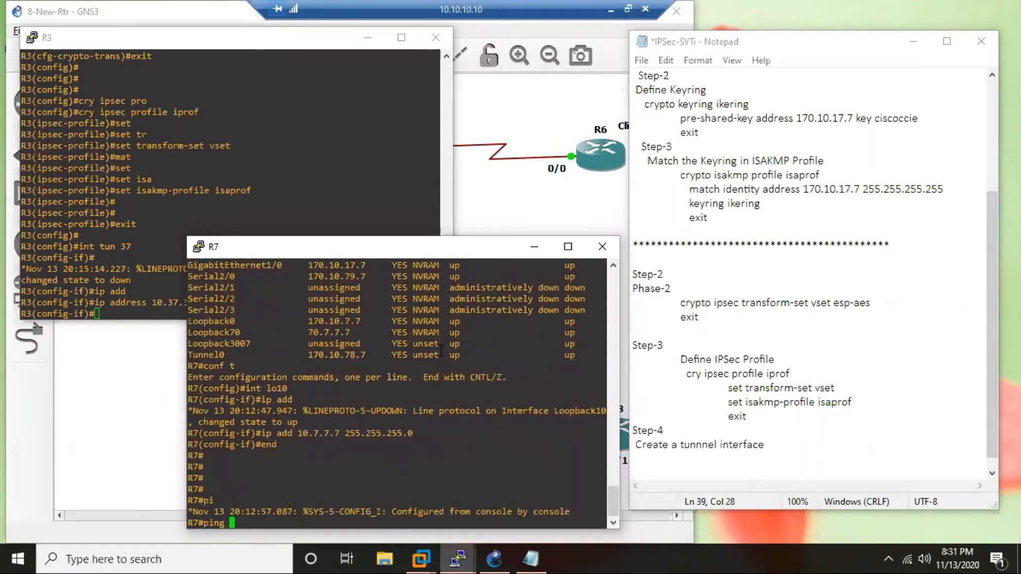
type("10.3.3.3 so 10.7.7.7")
key("Return")
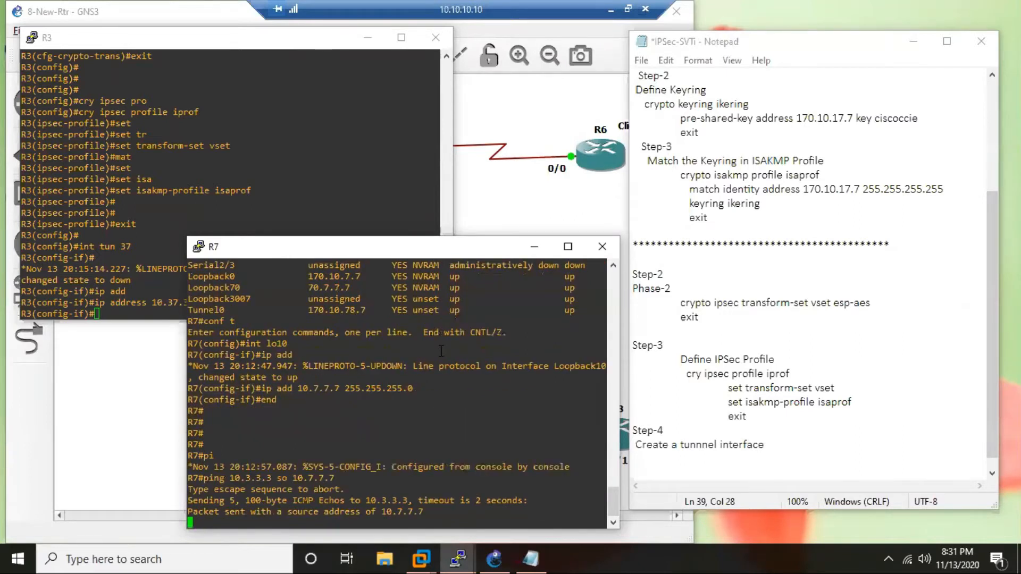
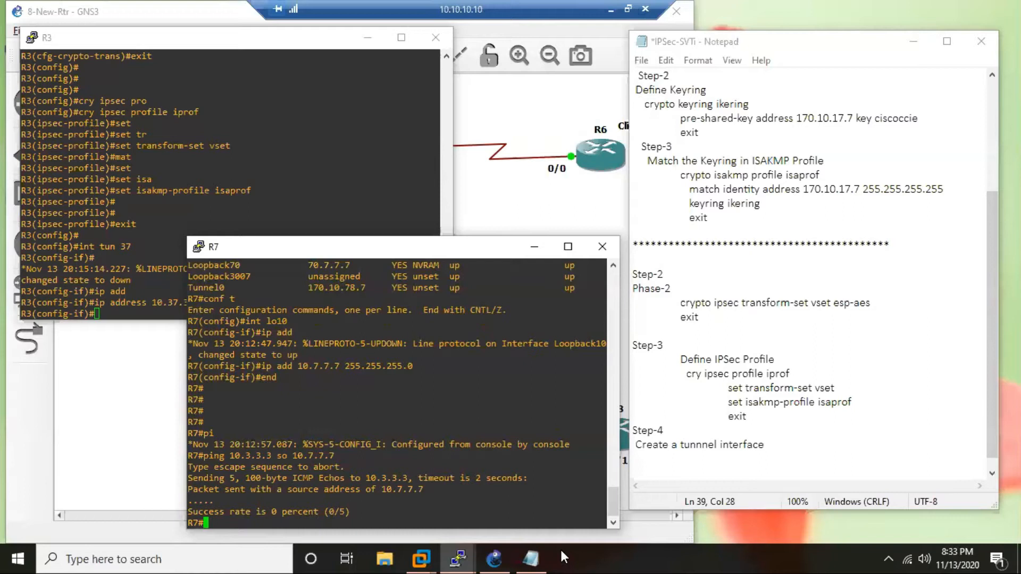
Switch to the GNS3 topology and draw pink loopback stubs on R3 and R7, labelled 10.3 and 10.7.
left_click(506, 556)
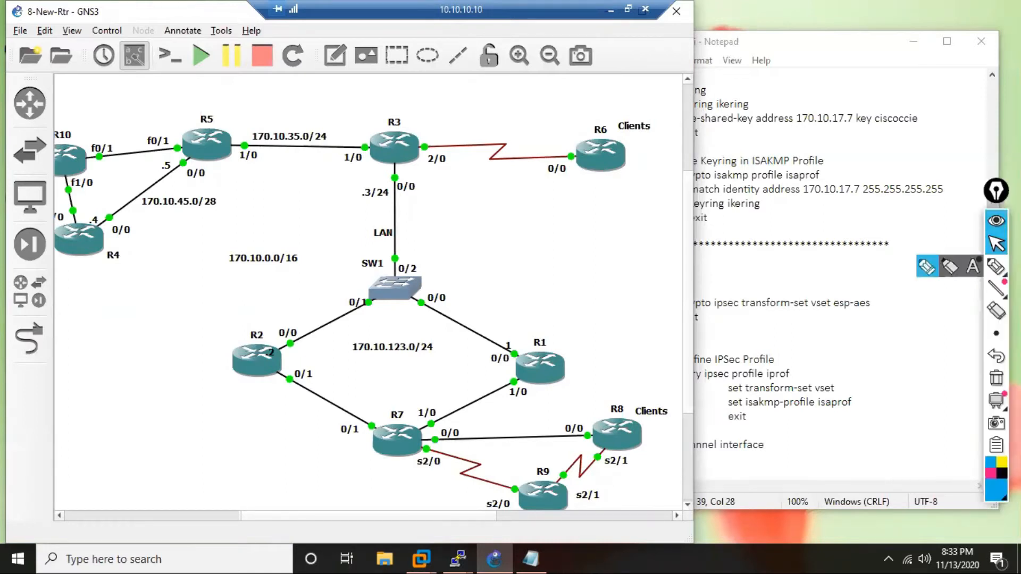
left_click(989, 473)
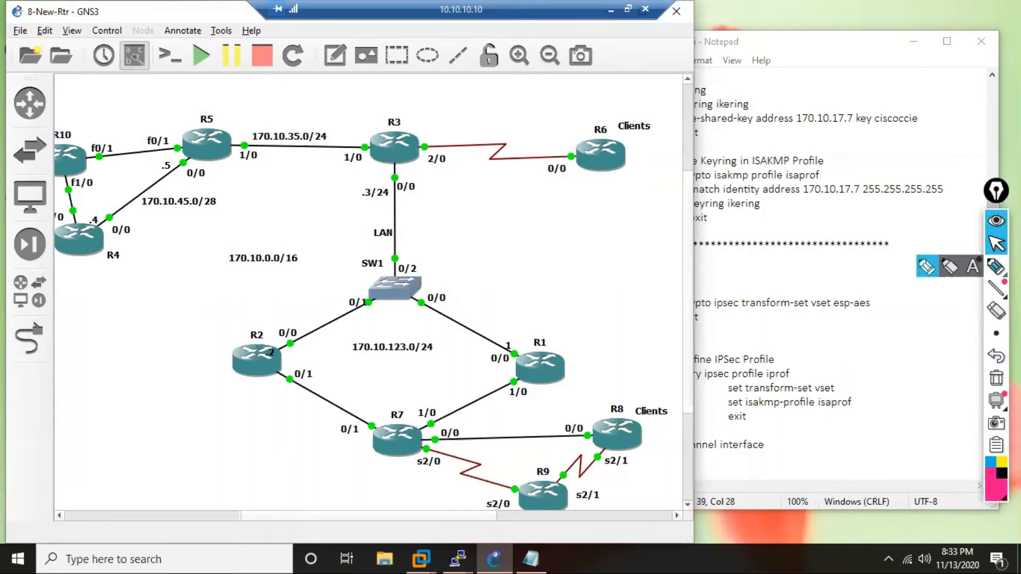
left_click(996, 267)
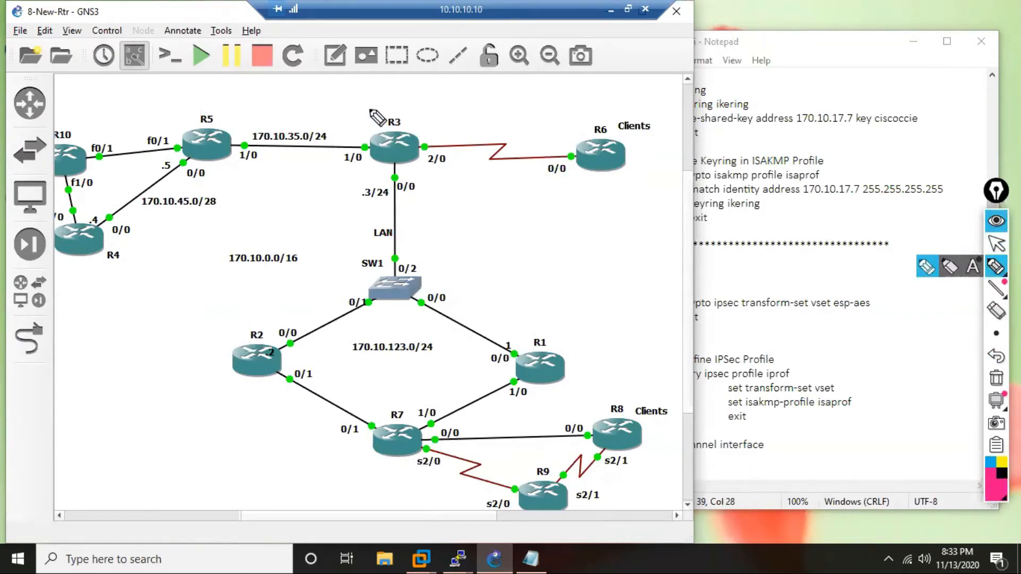
mouse_move(387, 134)
left_mouse_down()
mouse_move(377, 97)
mouse_move(386, 97)
left_mouse_up()
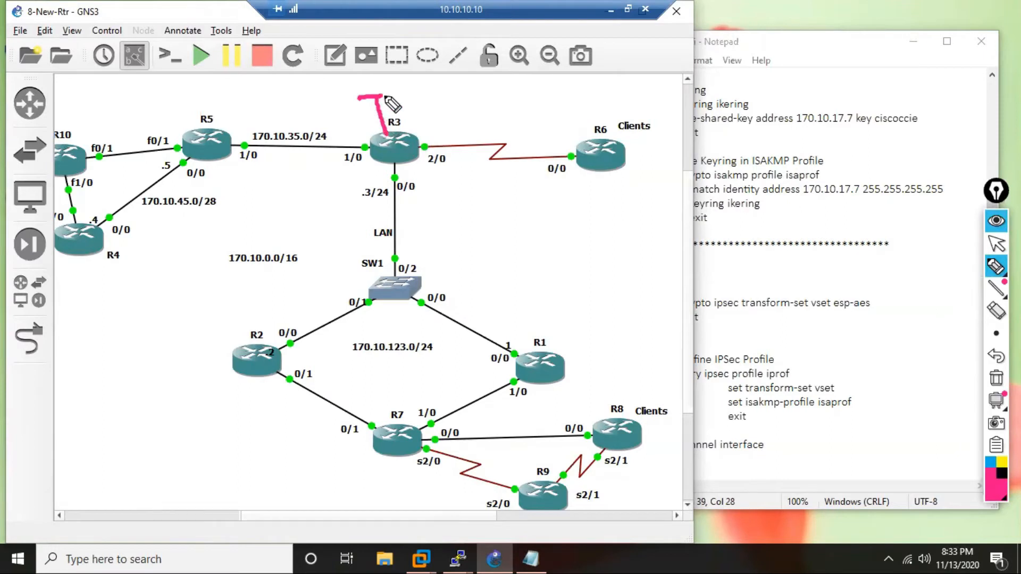
mouse_move(395, 456)
left_mouse_down()
mouse_move(383, 485)
mouse_move(347, 503)
mouse_move(369, 493)
mouse_move(362, 504)
left_mouse_up()
left_click(378, 499)
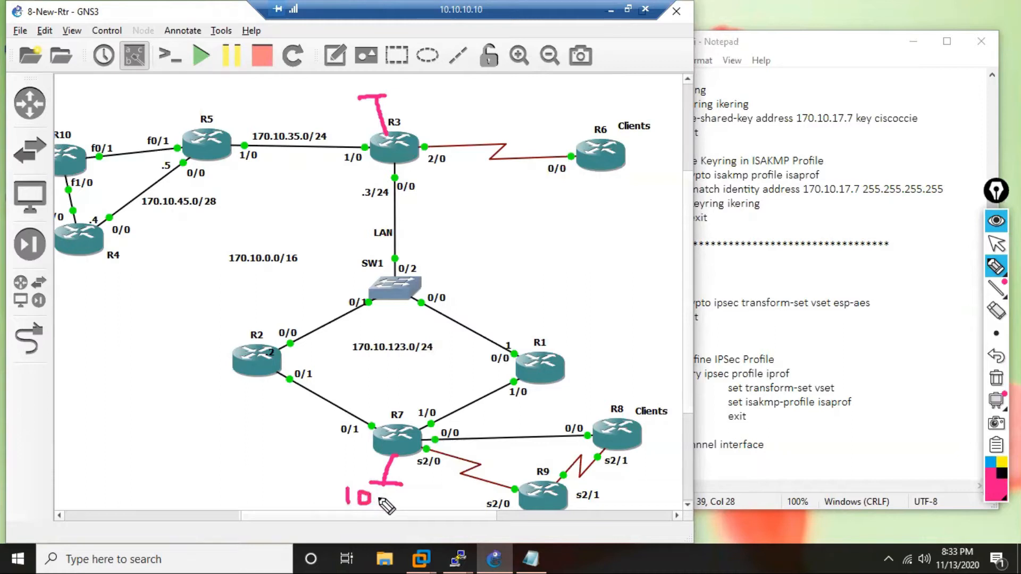
left_click_drag(385, 487, 391, 502)
mouse_move(364, 75)
left_mouse_down()
mouse_move(363, 88)
mouse_move(378, 75)
mouse_move(411, 76)
mouse_move(399, 92)
left_mouse_up()
left_click(395, 80)
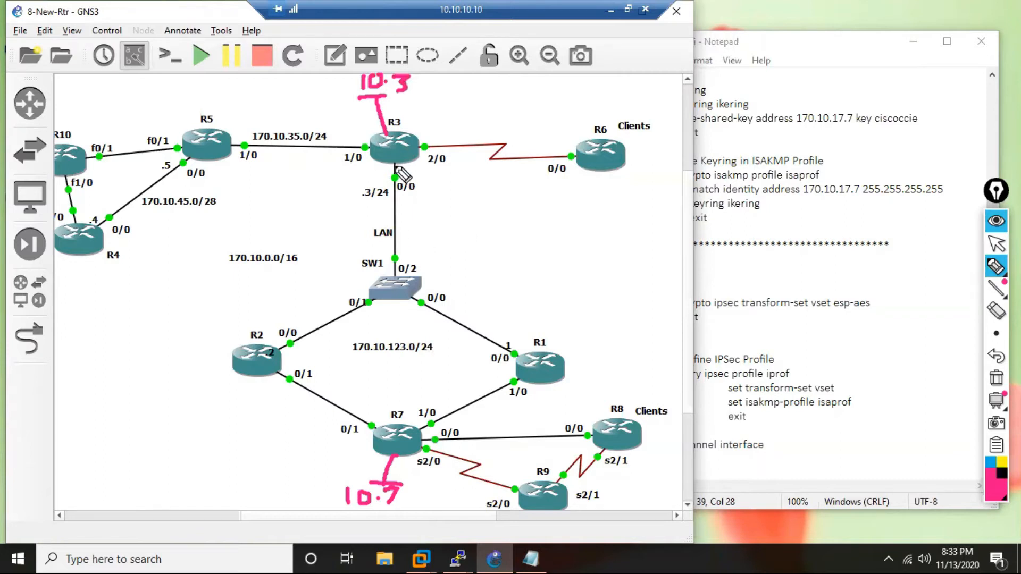
Mark the facing sides of R3 and R7, then draw a dashed tunnel and a solid line joining their loopbacks.
left_click_drag(361, 162, 430, 162)
left_click_drag(389, 406, 430, 440)
left_click_drag(403, 167, 415, 341)
left_click_drag(415, 355, 415, 377)
left_click(415, 390)
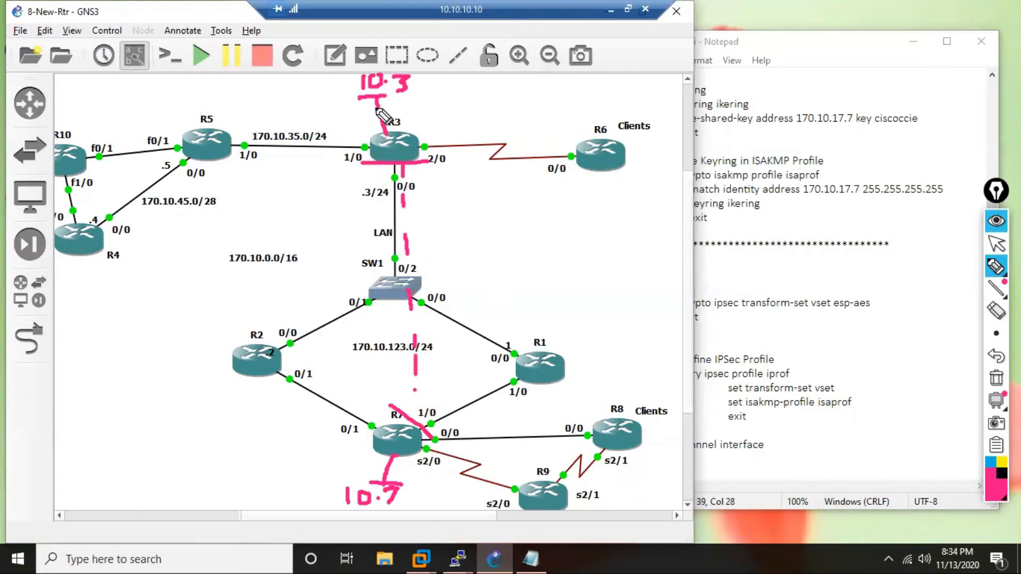
mouse_move(367, 100)
left_mouse_down()
mouse_move(388, 162)
mouse_move(381, 482)
mouse_move(391, 500)
left_mouse_up()
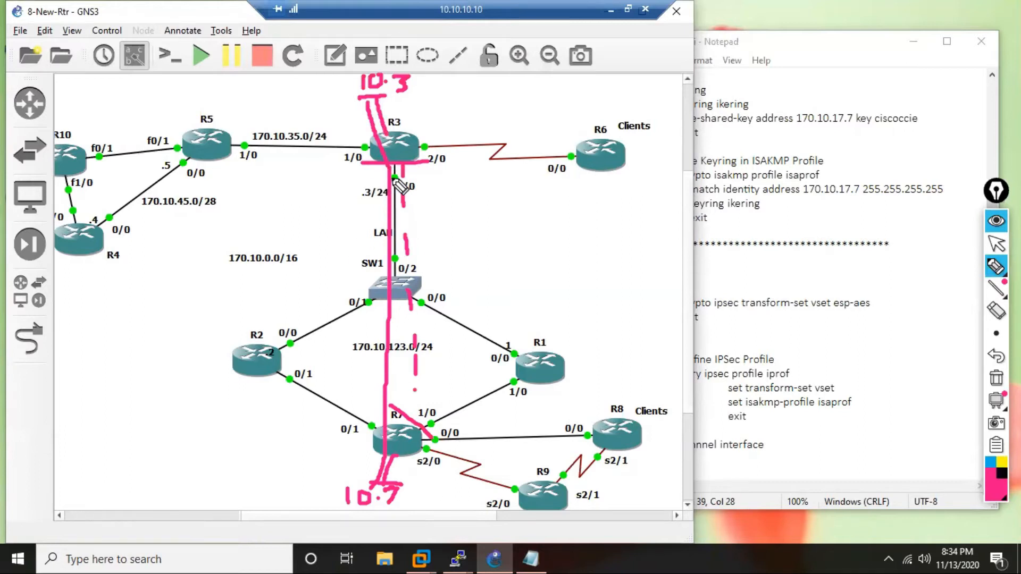
Draw an arrow from R3 to R2 and sketch two further nodes with stub networks beyond R2.
mouse_move(382, 171)
left_mouse_down()
mouse_move(358, 268)
mouse_move(274, 334)
mouse_move(307, 339)
mouse_move(295, 322)
left_mouse_up()
mouse_move(245, 364)
left_mouse_down()
mouse_move(178, 384)
mouse_move(155, 409)
mouse_move(168, 387)
mouse_move(101, 402)
mouse_move(111, 424)
mouse_move(56, 392)
left_mouse_up()
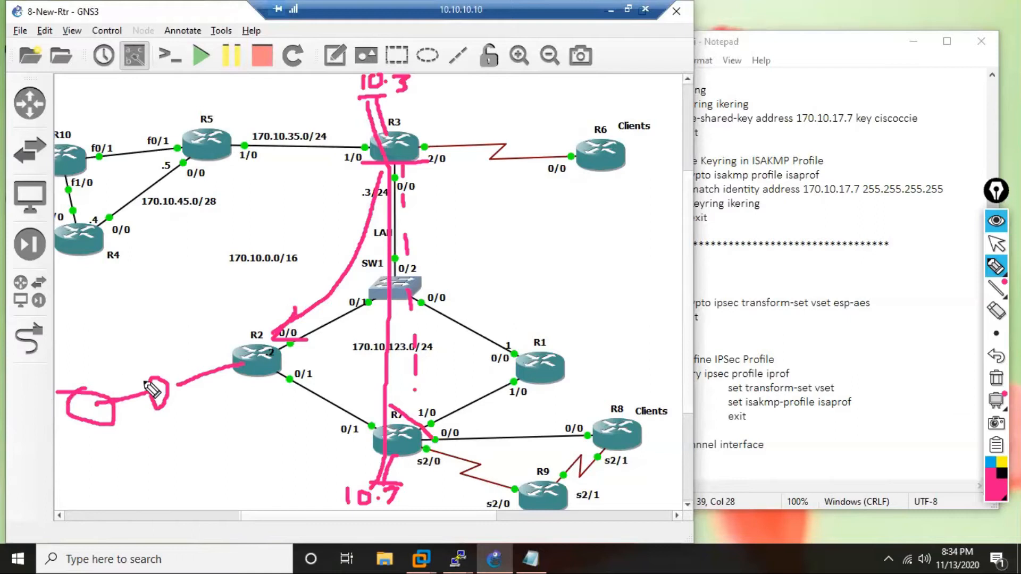
mouse_move(160, 408)
left_mouse_down()
mouse_move(168, 441)
mouse_move(191, 436)
left_mouse_up()
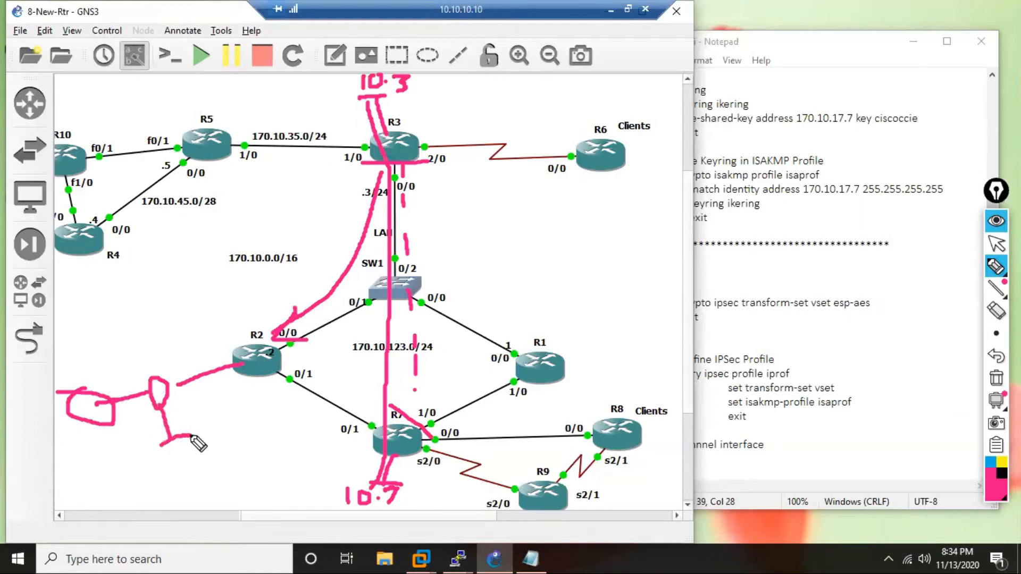
mouse_move(83, 393)
left_mouse_down()
mouse_move(87, 356)
mouse_move(125, 342)
left_mouse_up()
mouse_move(93, 424)
left_mouse_down()
mouse_move(93, 461)
mouse_move(109, 463)
left_mouse_up()
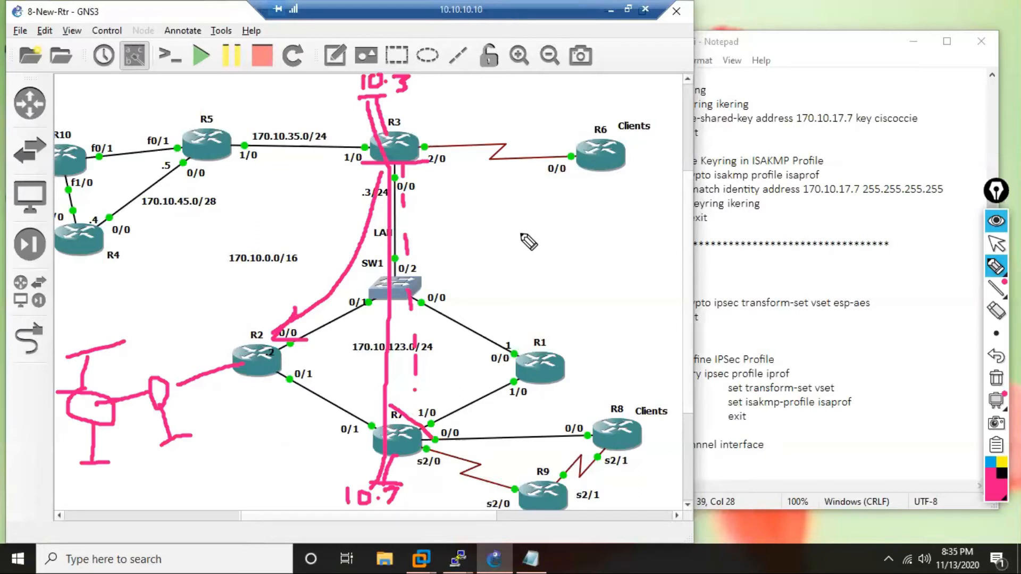
Write "QoS" in the empty area between R3 and R6 and underline it twice.
mouse_move(557, 200)
left_mouse_down()
mouse_move(544, 203)
mouse_move(542, 226)
mouse_move(555, 232)
mouse_move(556, 204)
mouse_move(559, 237)
mouse_move(592, 206)
mouse_move(614, 229)
mouse_move(589, 230)
left_mouse_up()
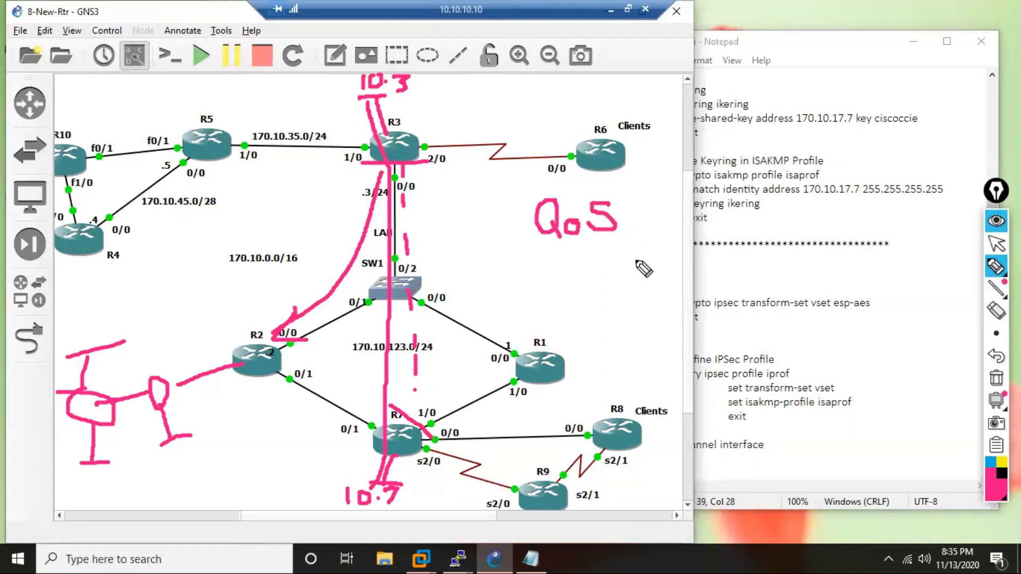
left_click_drag(542, 242, 628, 243)
left_click_drag(541, 252, 627, 249)
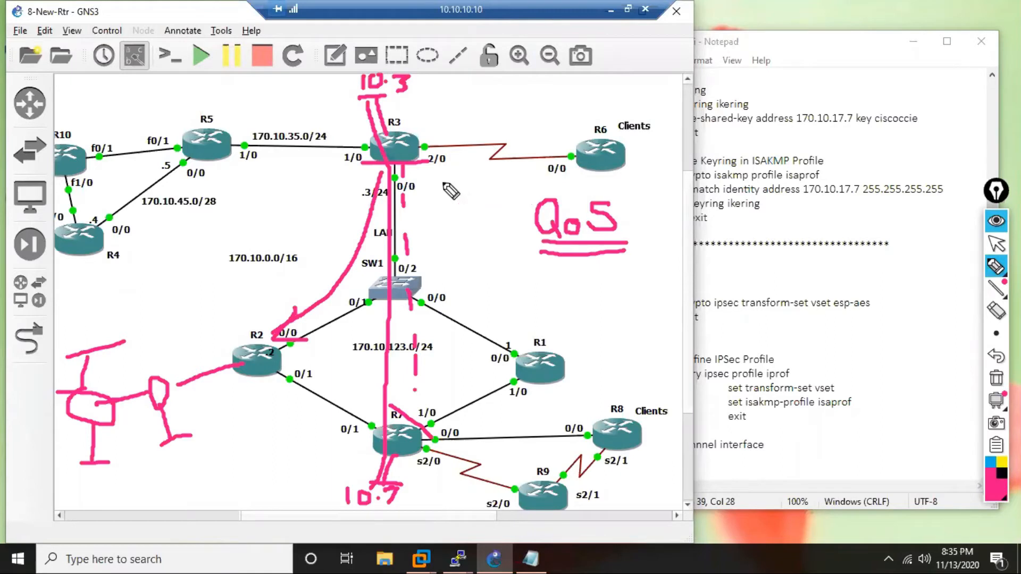
Circle R3's 0/0 interface, annotate it with "C-M", write "T -" beside QoS, and hide all the drawings.
mouse_move(422, 176)
left_mouse_down()
mouse_move(393, 173)
mouse_move(390, 185)
mouse_move(468, 193)
mouse_move(500, 181)
mouse_move(505, 193)
left_mouse_up()
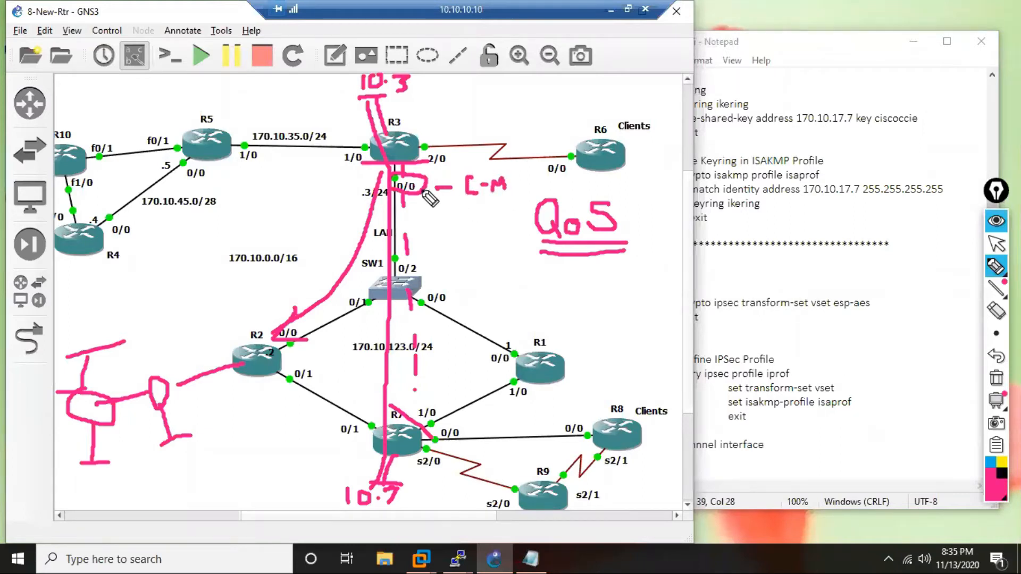
mouse_move(428, 215)
left_mouse_down()
mouse_move(419, 193)
mouse_move(419, 207)
mouse_move(429, 199)
left_mouse_up()
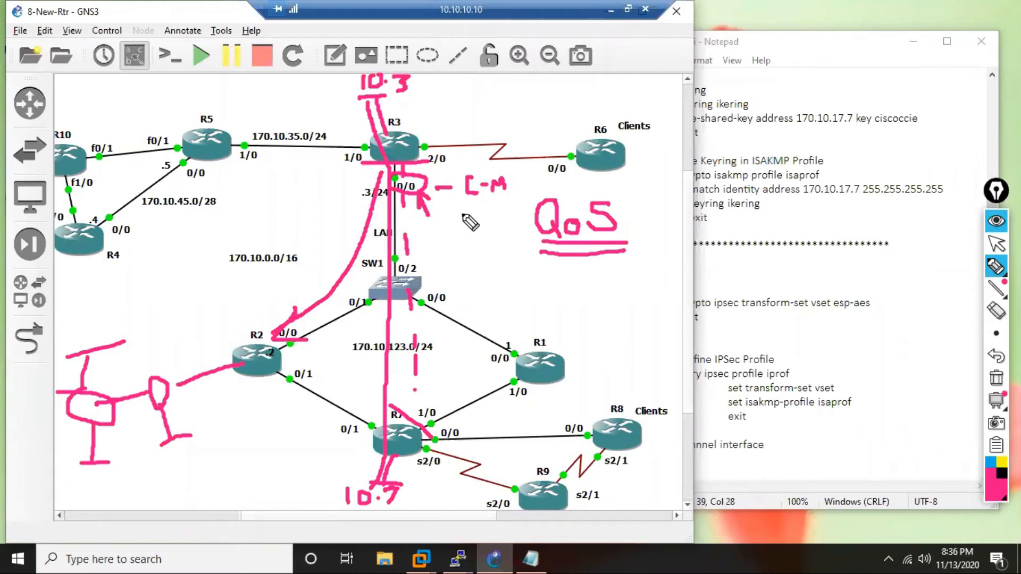
mouse_move(511, 220)
left_mouse_down()
mouse_move(520, 218)
mouse_move(503, 207)
mouse_move(486, 238)
left_mouse_up()
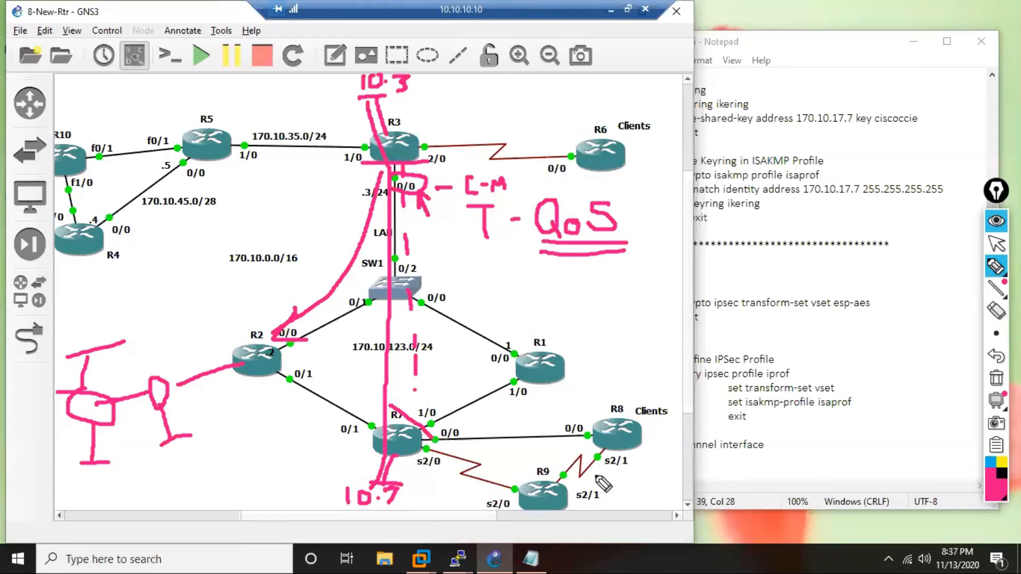
left_click(996, 244)
left_click(996, 221)
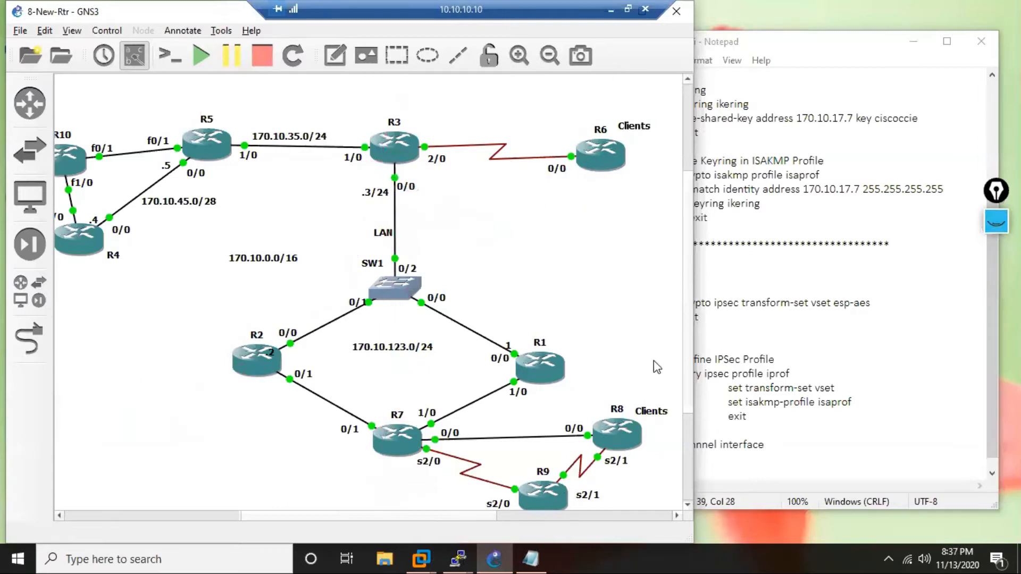
Bring up the R7 and R3 consoles and highlight the subnet mask in R3's tunnel address command.
left_click(807, 402)
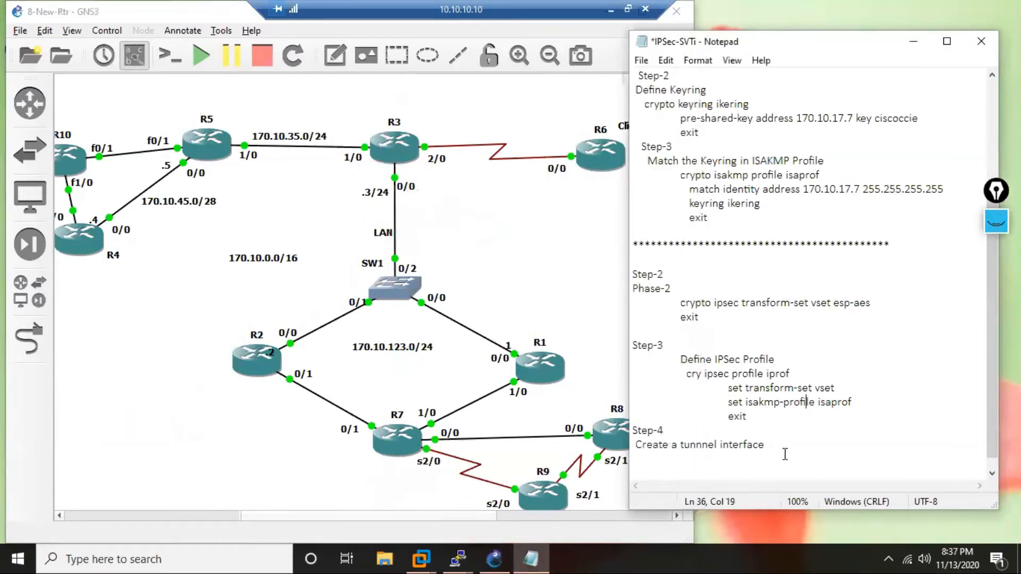
mouse_move(460, 557)
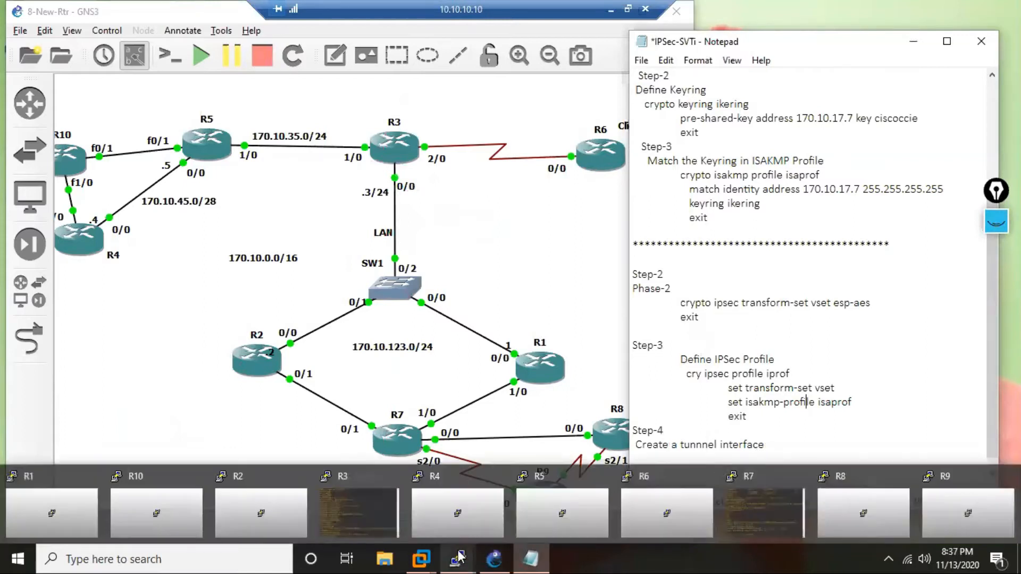
left_click(763, 521)
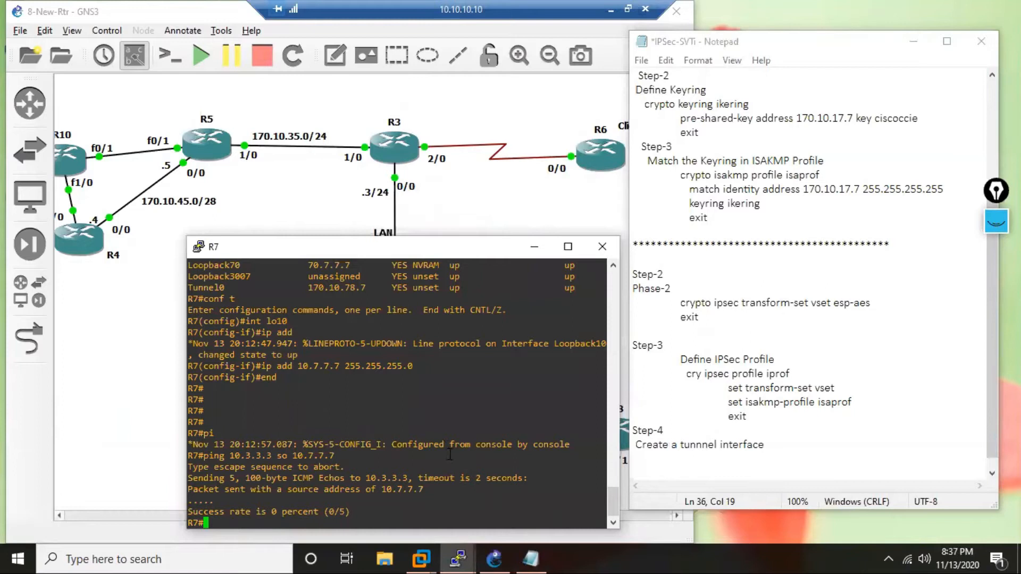
mouse_move(459, 557)
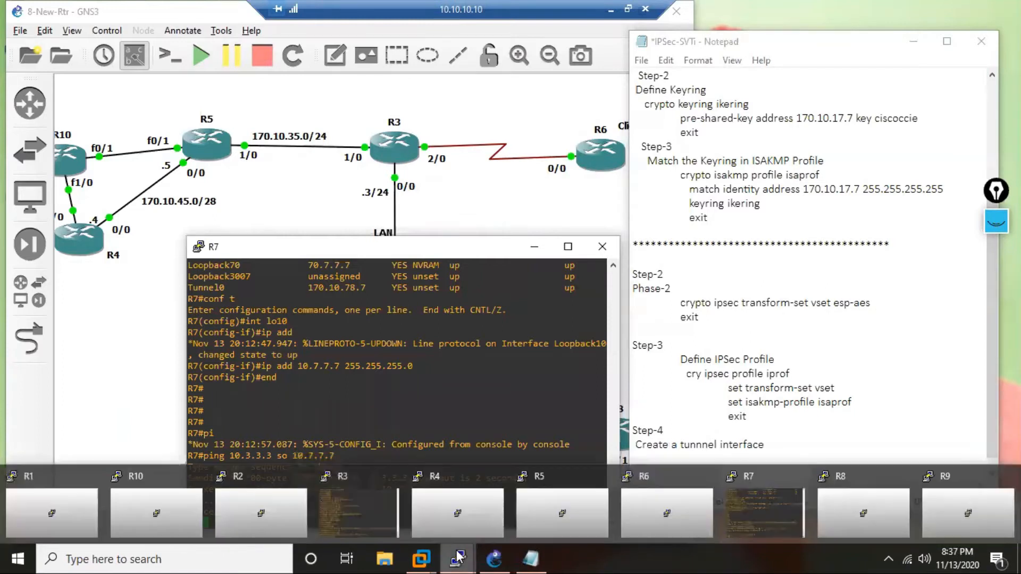
left_click(353, 507)
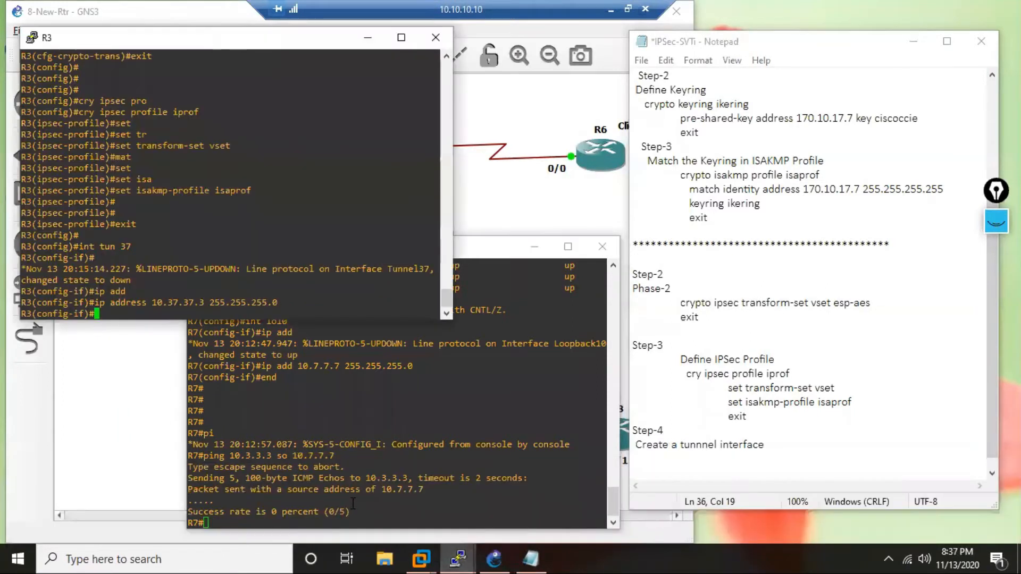
key("Return")
key("Return")
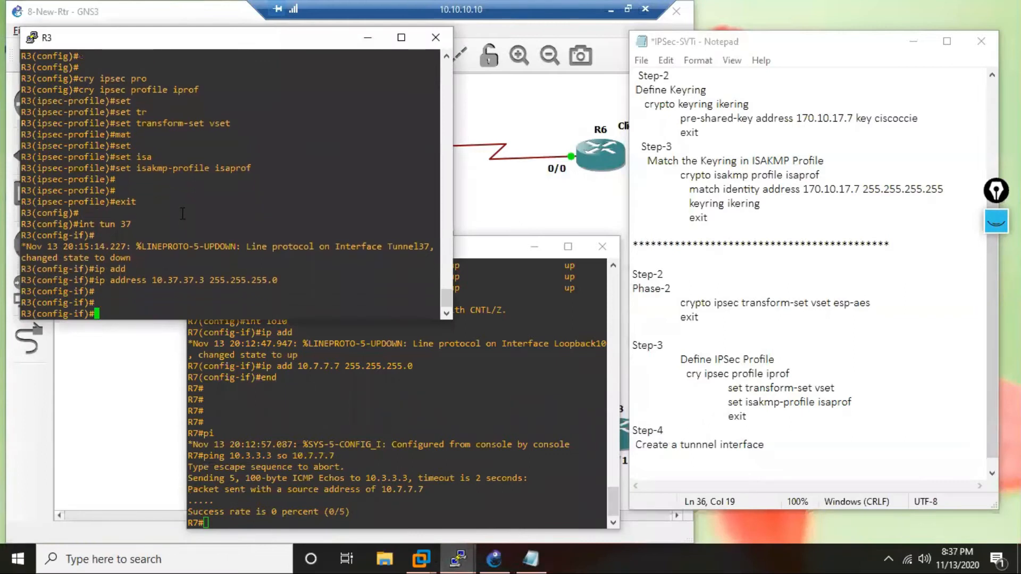
left_click_drag(305, 282, 209, 282)
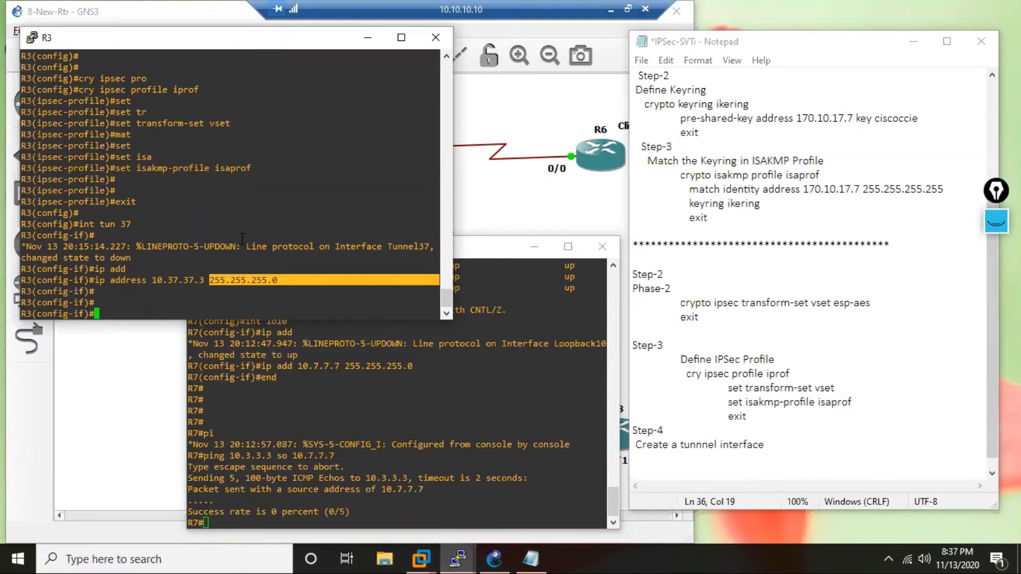
Set the source of R3's tunnel 37 to 170.10.123.3, checking the address against the GNS3 topology.
key("Return")
type("t")
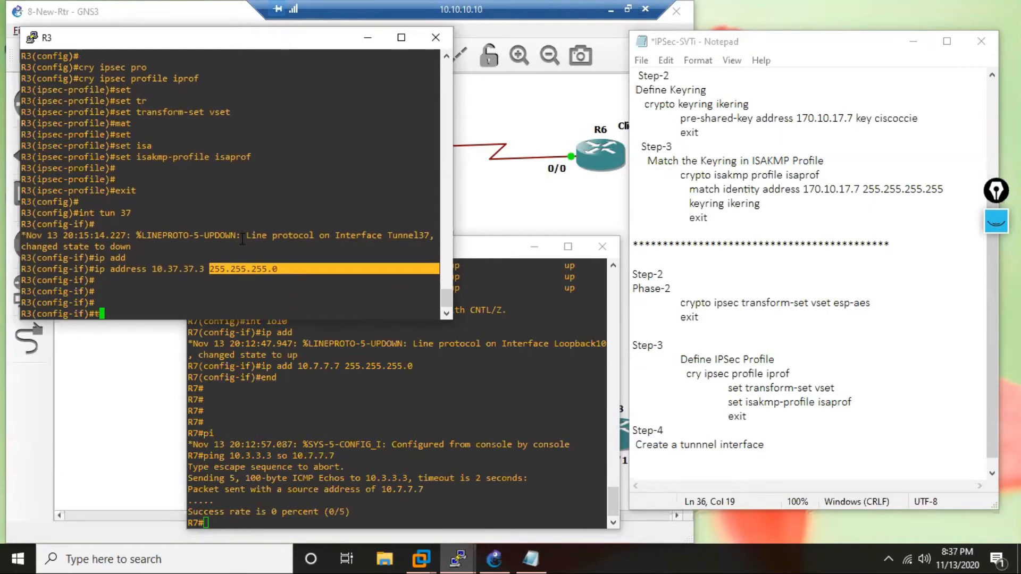
type("un sop")
key("BackSpace")
left_click(540, 213)
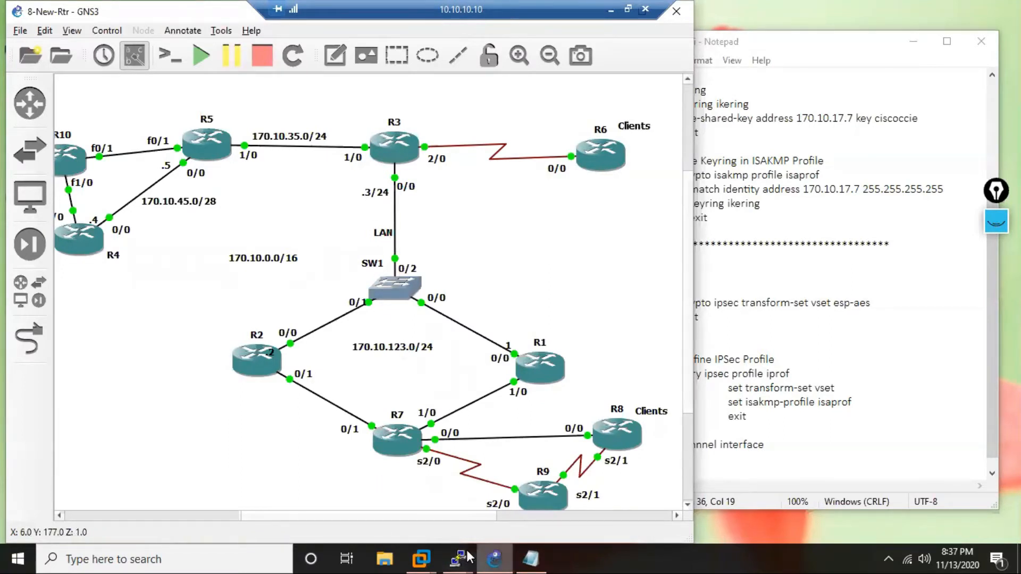
mouse_move(458, 559)
left_click(331, 515)
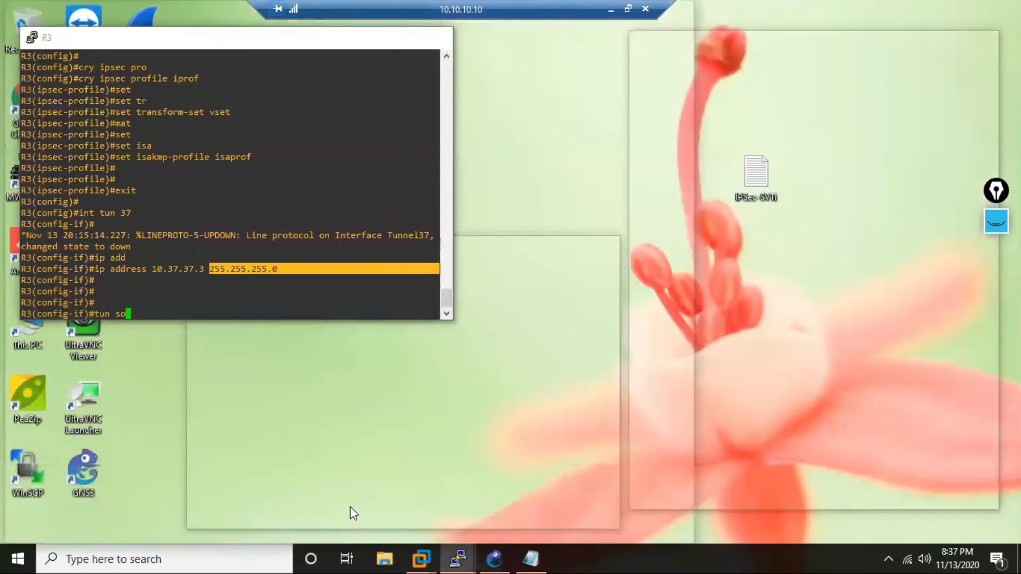
type("170.")
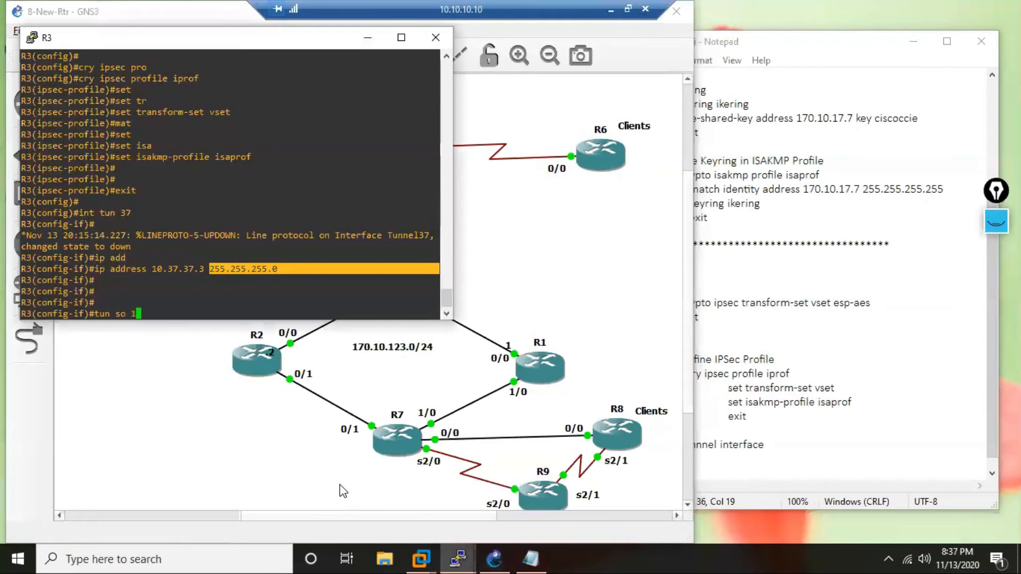
type("0.10.123.3")
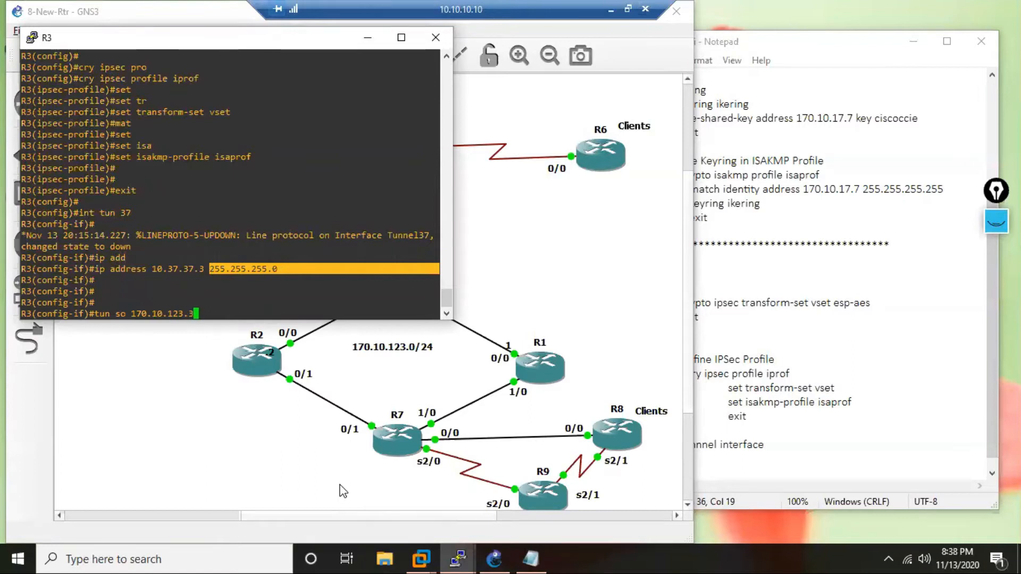
key("Return")
Set the destination of R3's tunnel 37 to 170.10.17.7.
type("tun")
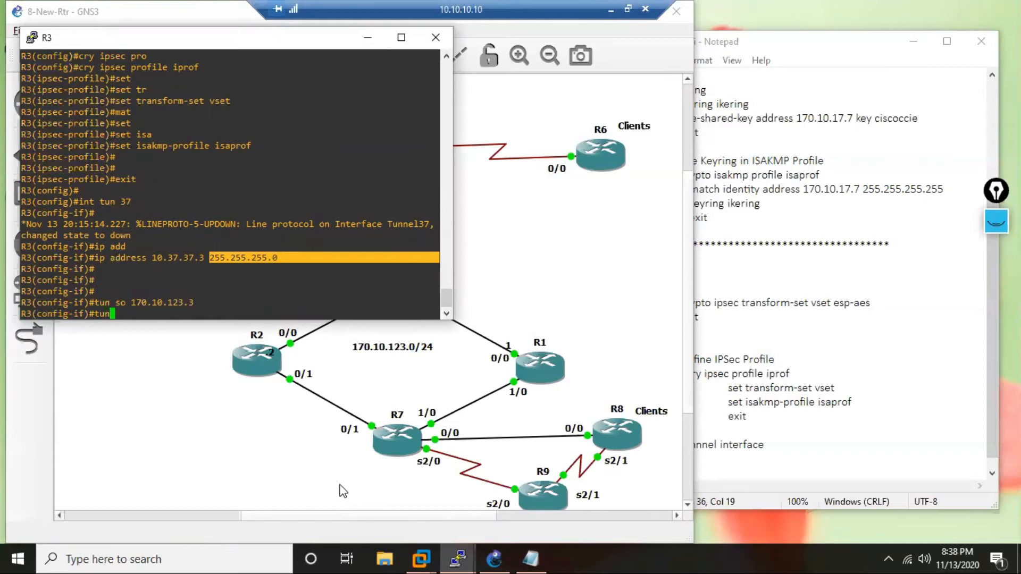
type("des")
key("Tab")
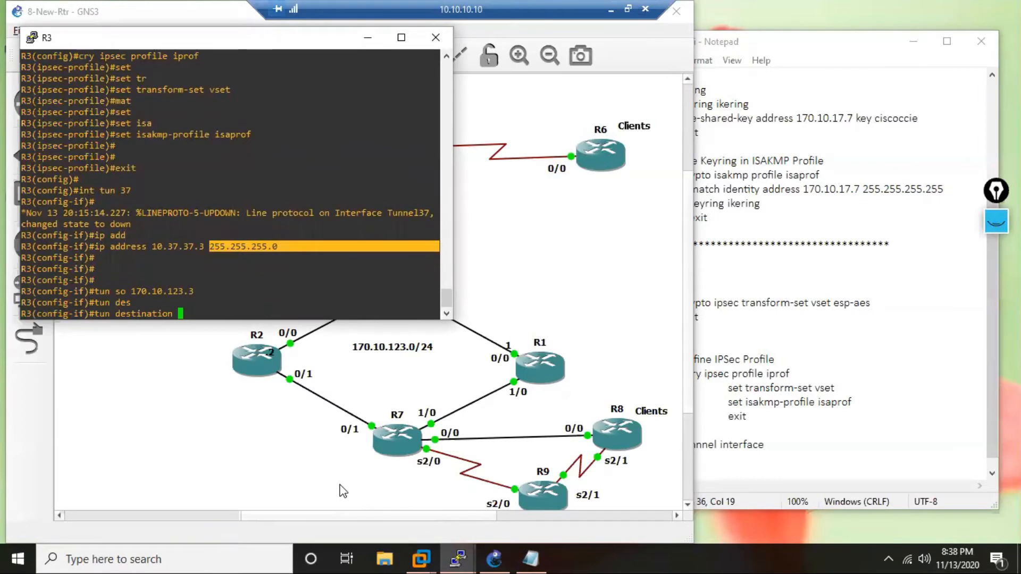
type("170.10.17.7")
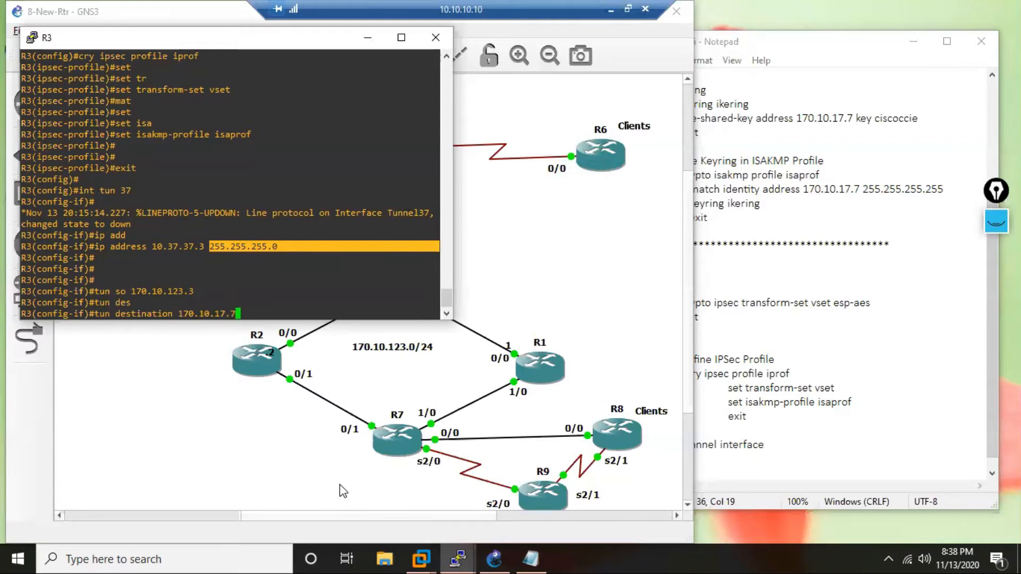
key("Return")
Begin the tunnel mode command for R3's tunnel 37 and list the modes that start with "ipv".
type("tun")
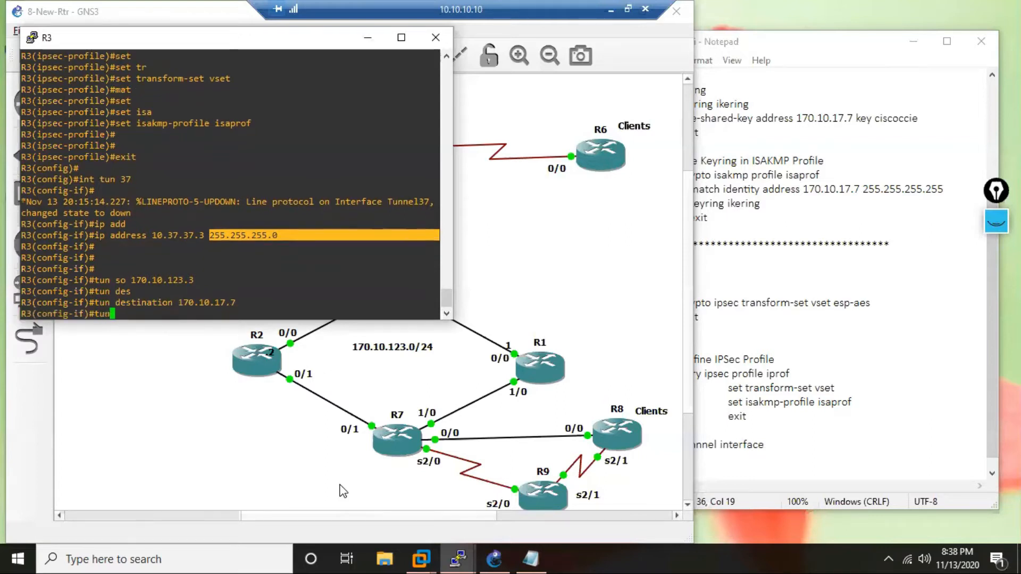
key("Tab")
type("mo")
key("Tab")
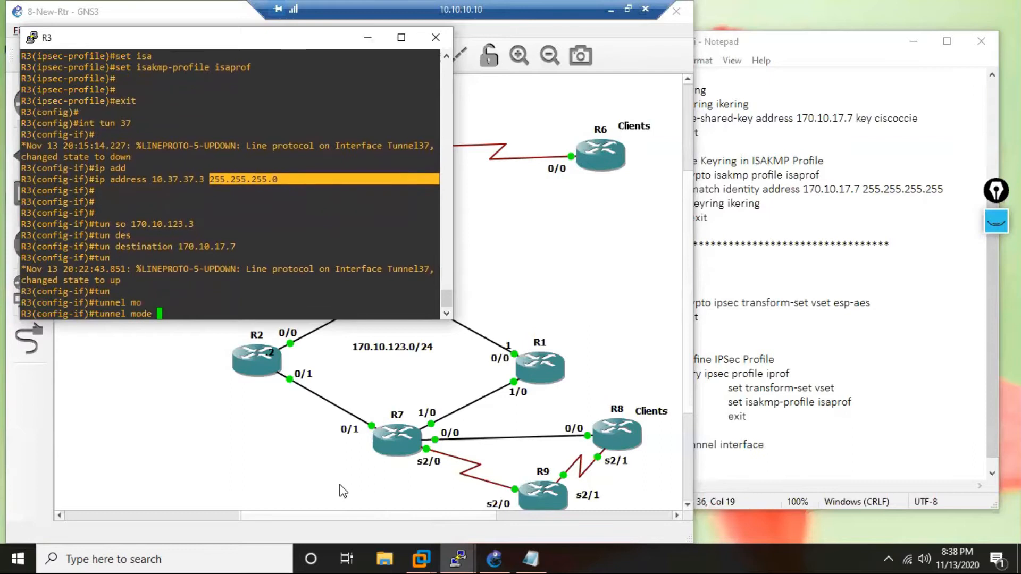
type("ip")
key("Tab")
type("v")
key("Tab")
type("6")
key("BackSpace")
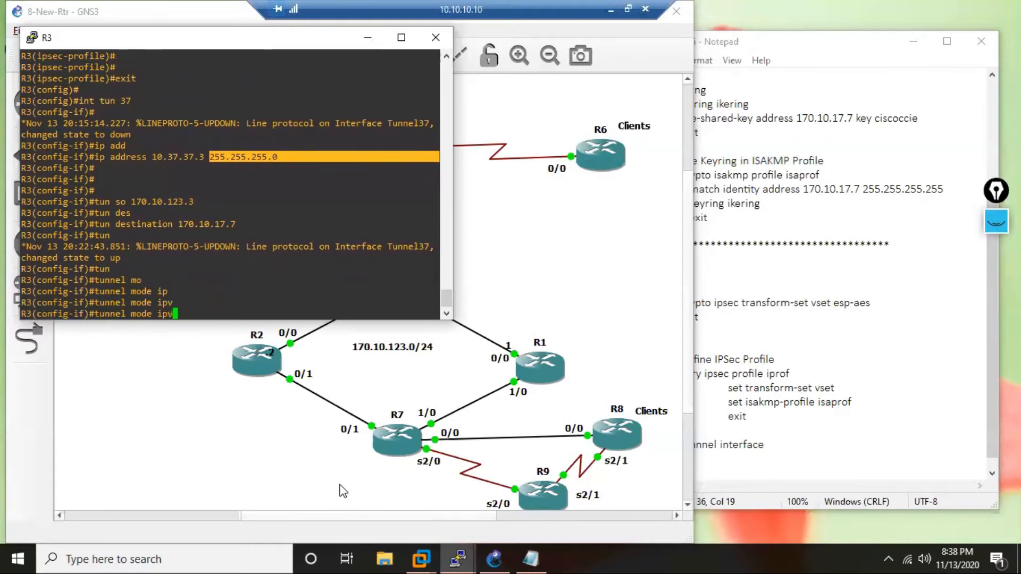
type("?")
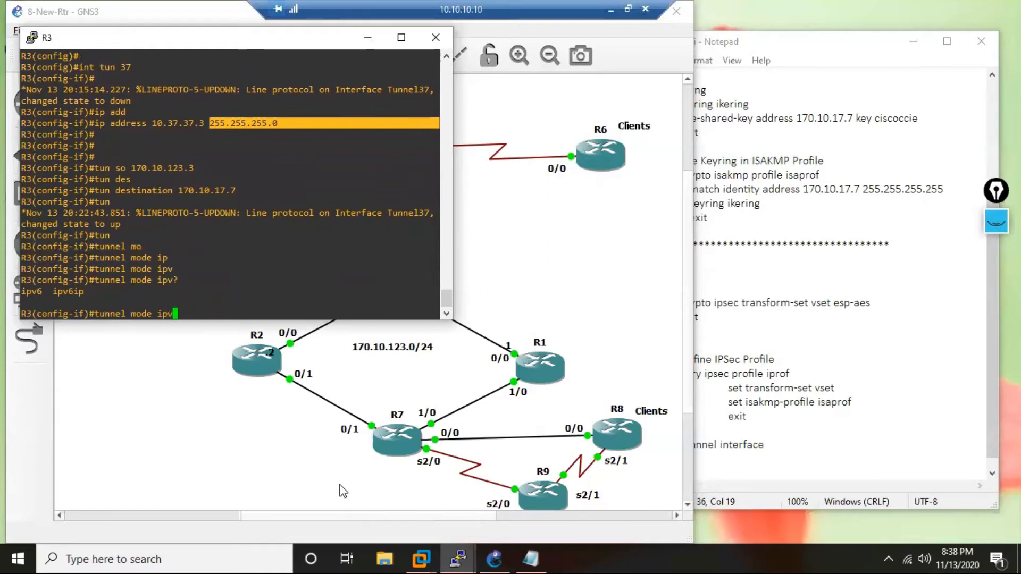
Try gre ip as the mode of R3's tunnel 37, listing the available options for each keyword.
key("BackSpace")
key("BackSpace")
key("BackSpace")
type("gr")
key("Tab")
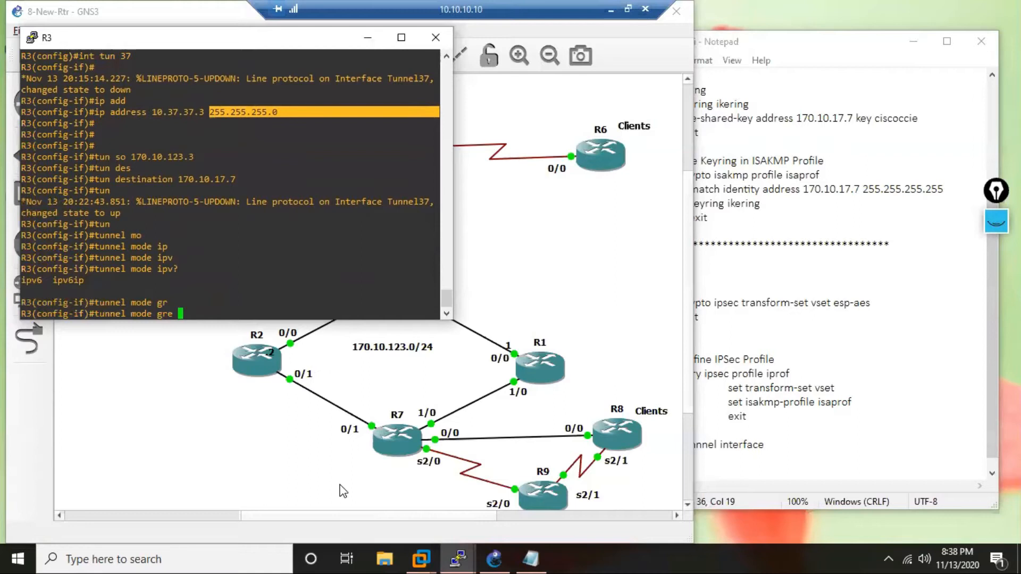
type("?")
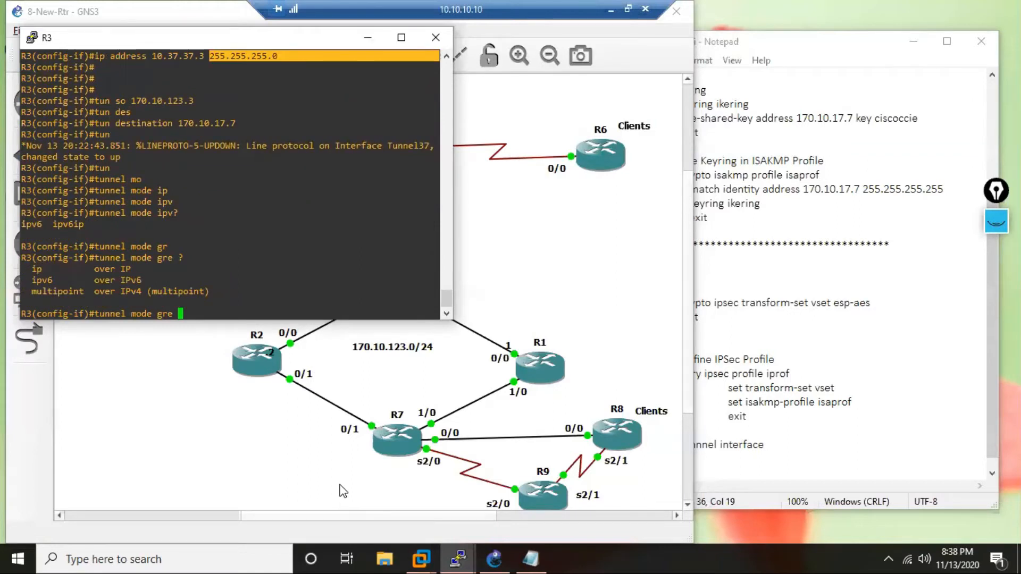
type("ip")
key("Tab")
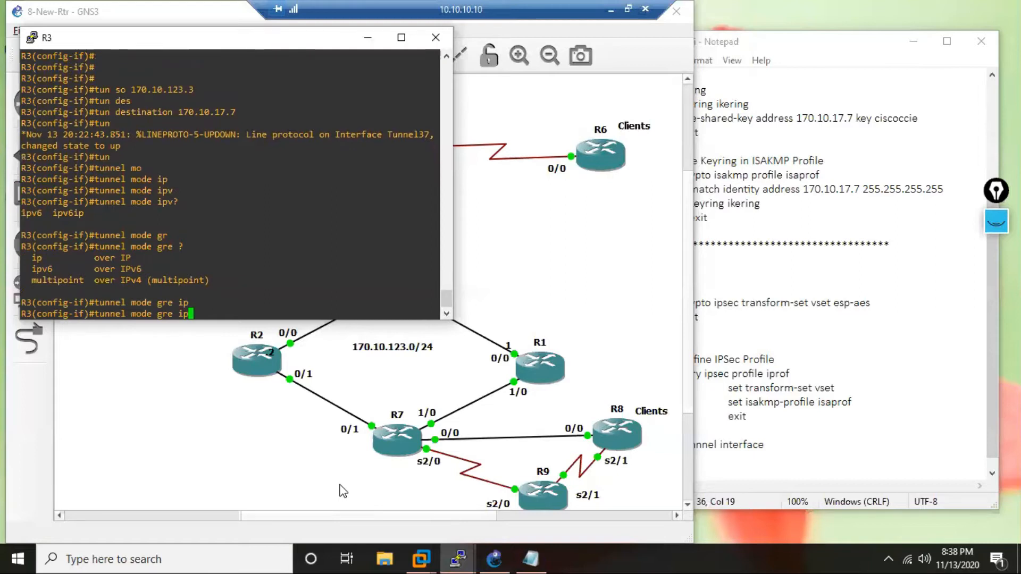
type("?")
key("BackSpace")
key("BackSpace")
key("BackSpace")
key("BackSpace")
key("BackSpace")
key("BackSpace")
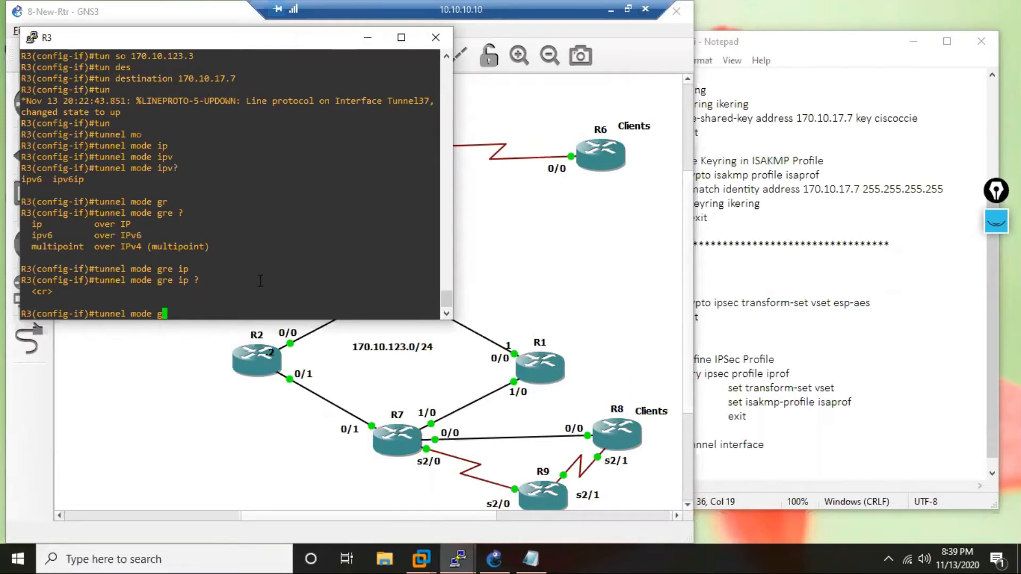
key("BackSpace")
List all available tunnel modes on R3 and highlight the ipsec and ipv6 entries.
type("?")
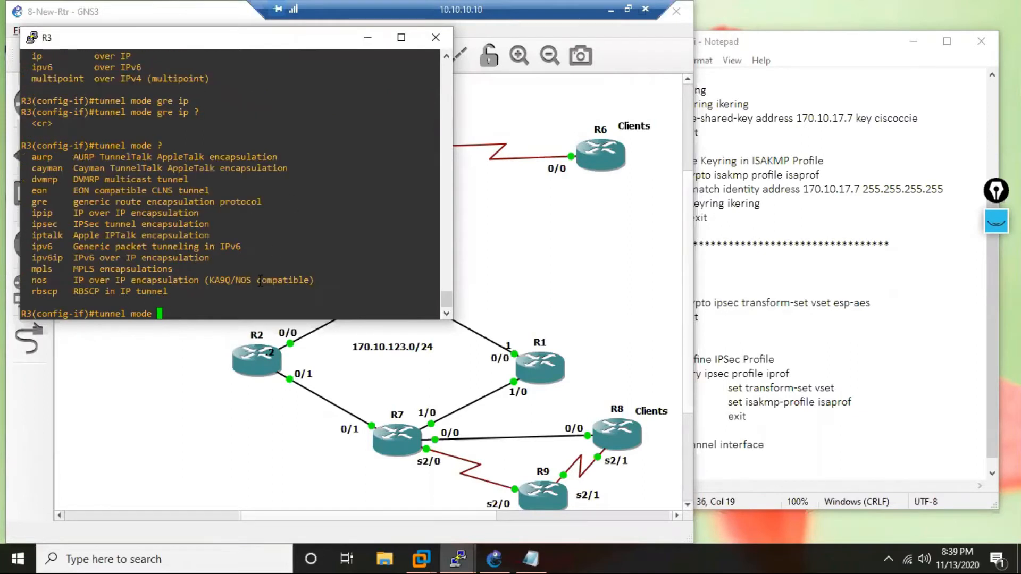
left_click_drag(50, 227, 57, 227)
left_click(286, 307)
left_click_drag(57, 248, 31, 248)
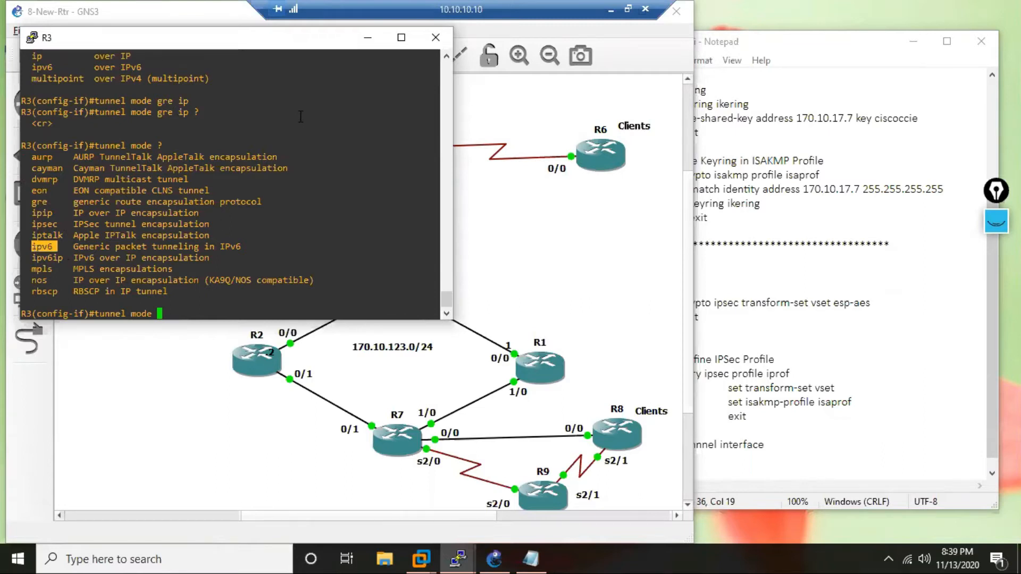
Set the mode of R3's tunnel 37 to ipsec ipv4, checking the IPSec options first.
type("ips")
key("Tab")
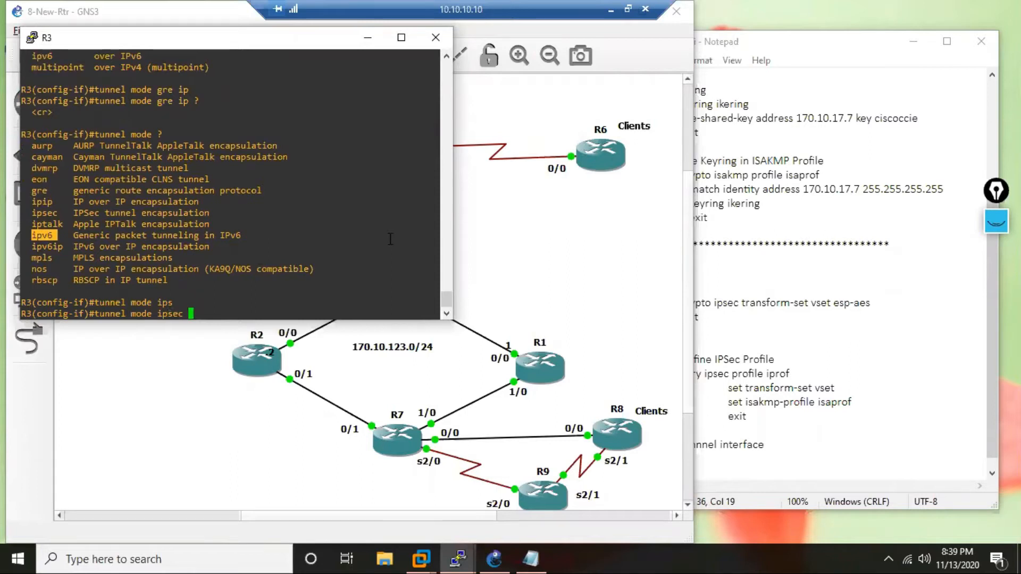
type("?")
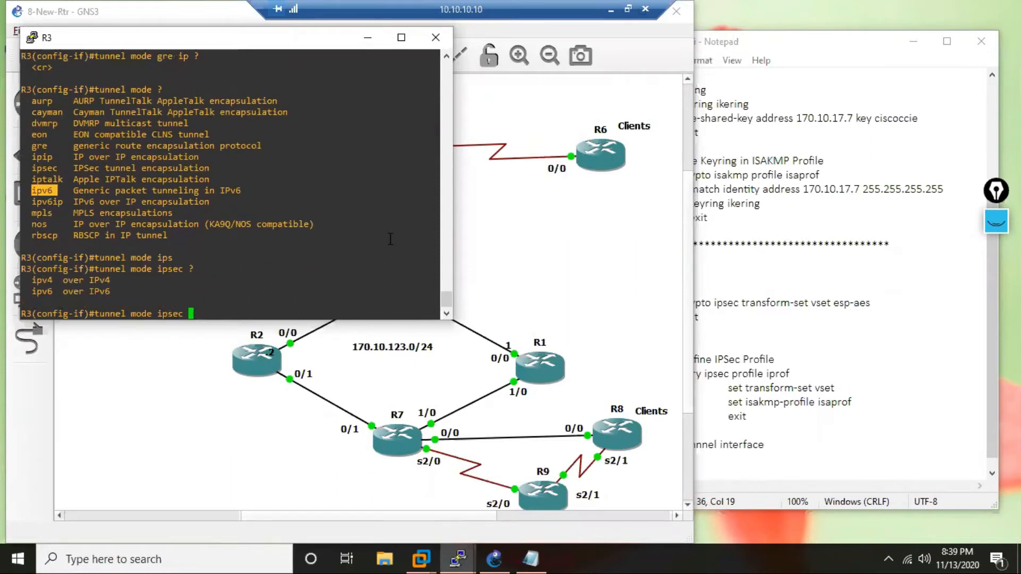
type("i")
key("Tab")
type("pv4")
key("Tab")
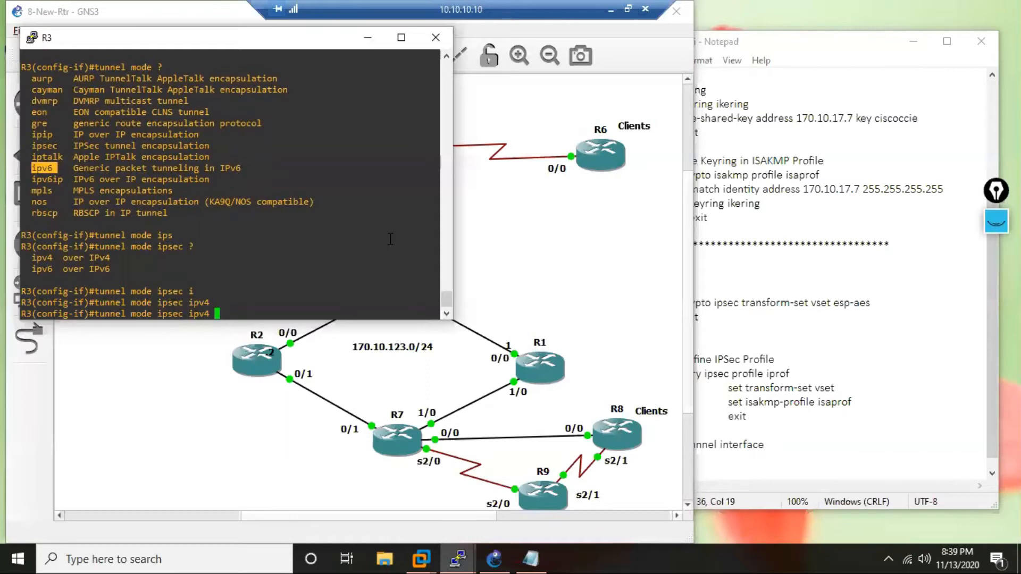
key("Return")
key("Return")
key("Return")
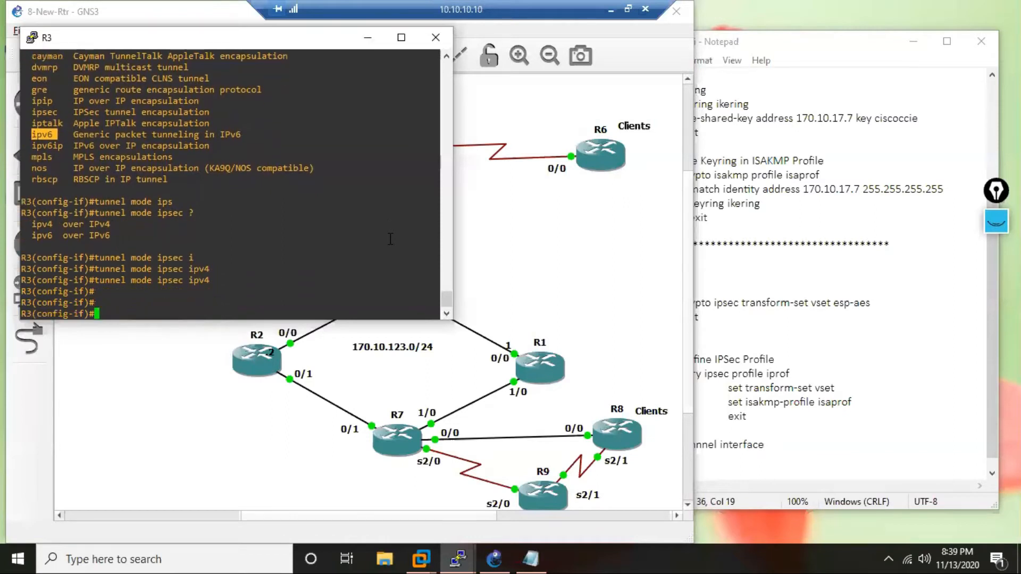
key("Return")
key("Return")
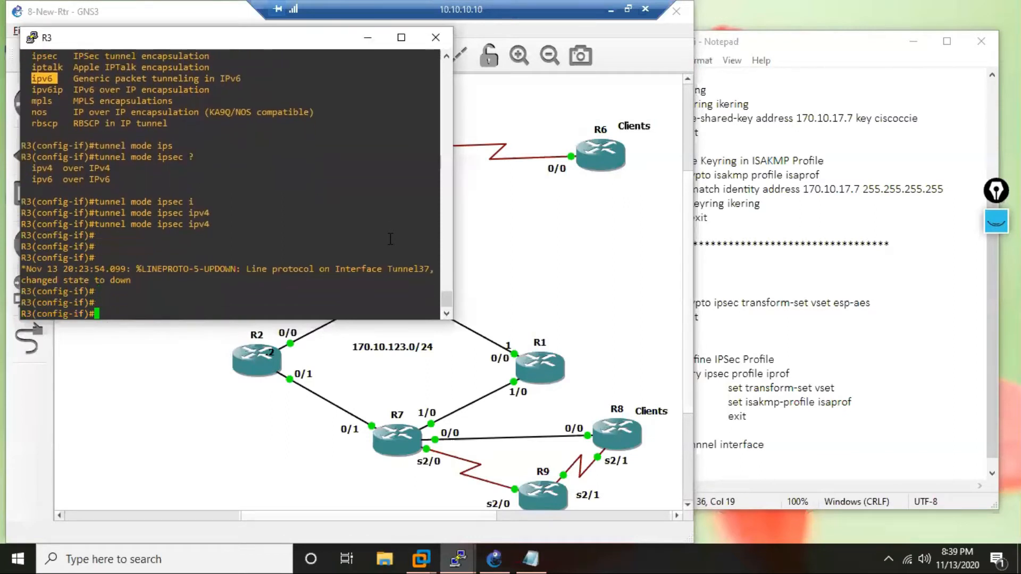
key("Return")
key("Return")
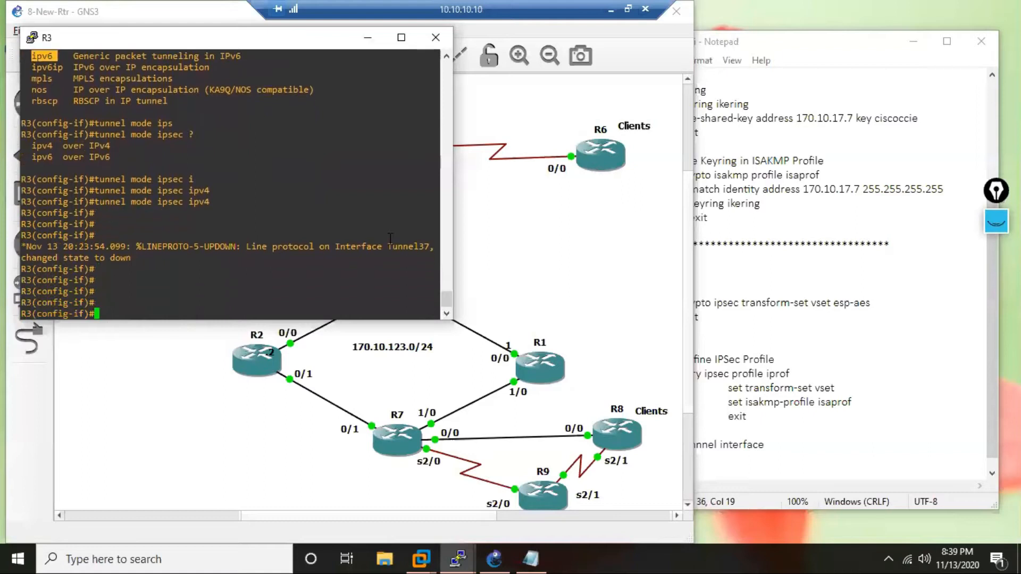
Protect R3's tunnel 37 with the IPSec profile iprof.
type("tun")
key("Tab")
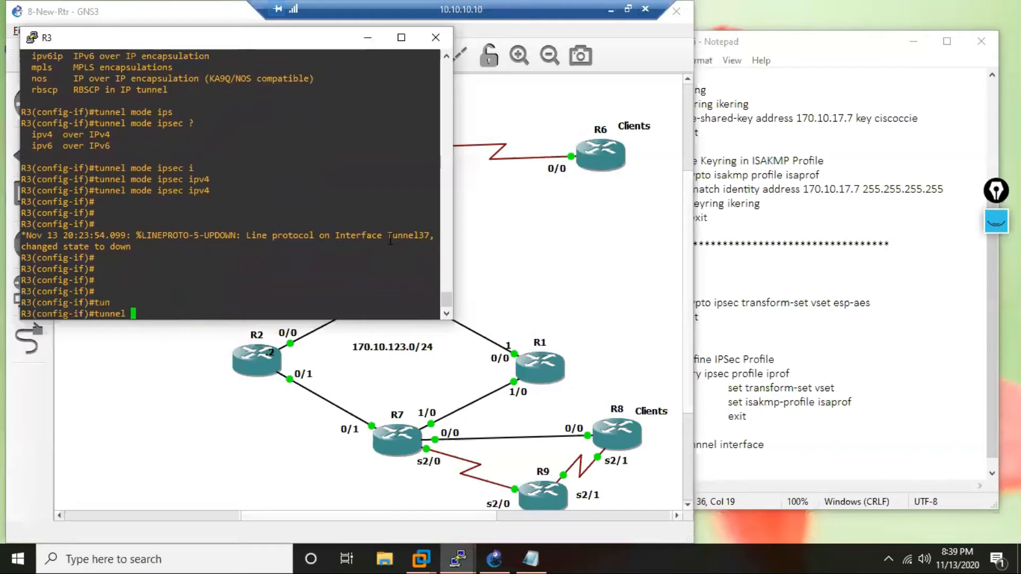
type("pro")
key("Tab")
type("ip")
key("Tab")
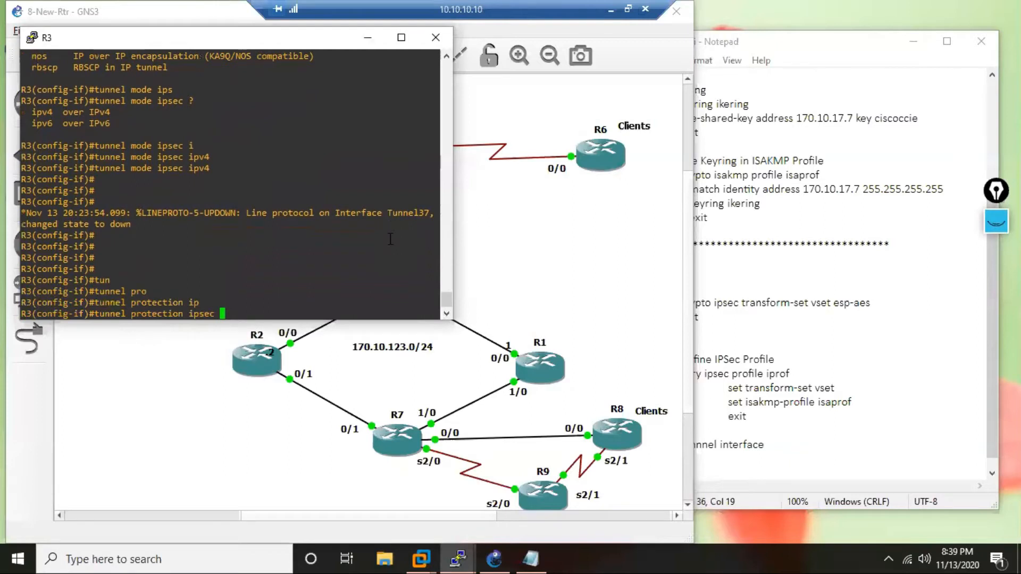
type("pro")
key("Tab")
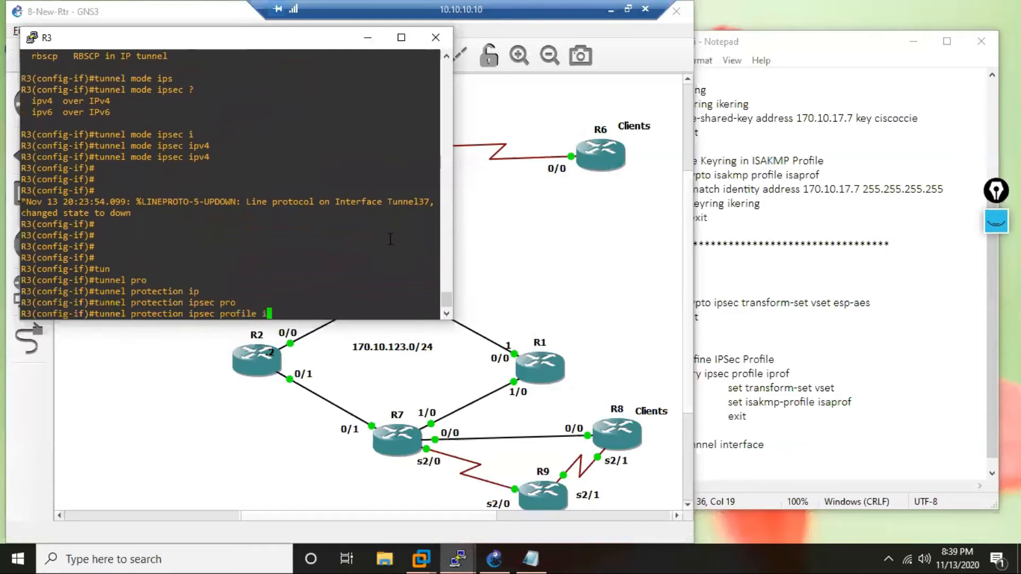
type("iprof")
key("Return")
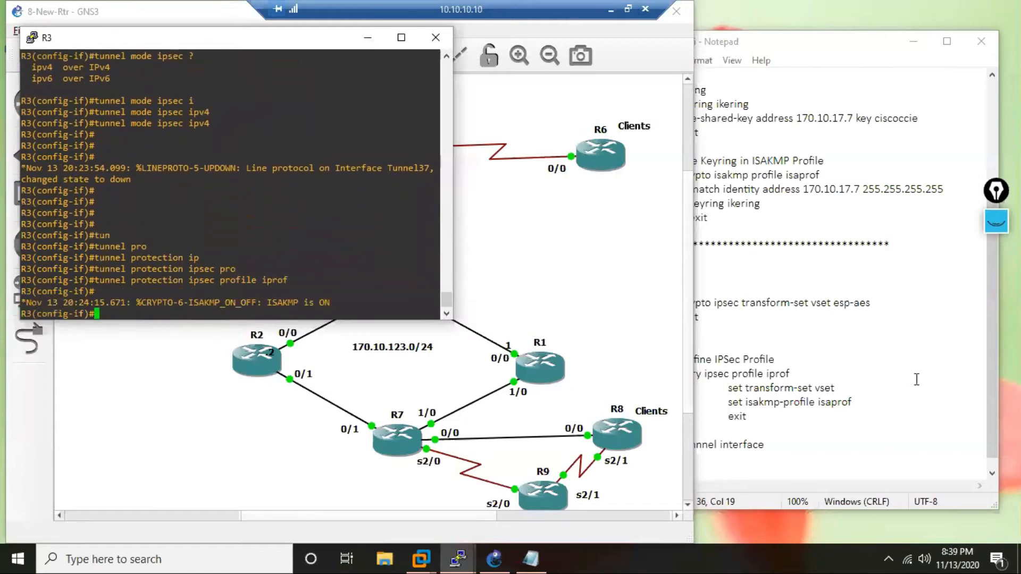
Compare the profile name iprof in the notes with R3's tunnel protection command, highlighting both.
left_click(918, 360)
left_click_drag(791, 375, 768, 376)
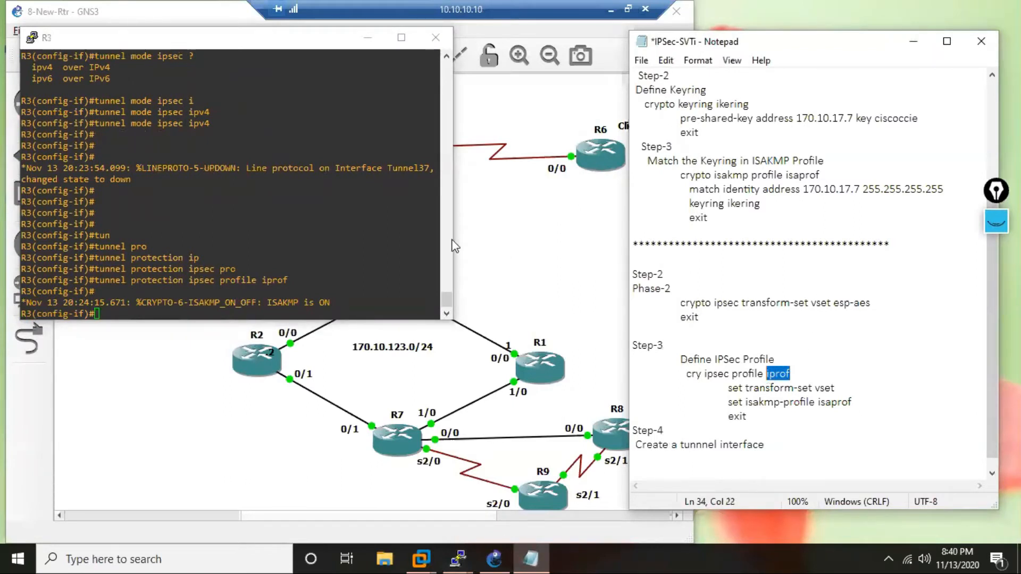
left_click(317, 227)
key("Return")
key("Return")
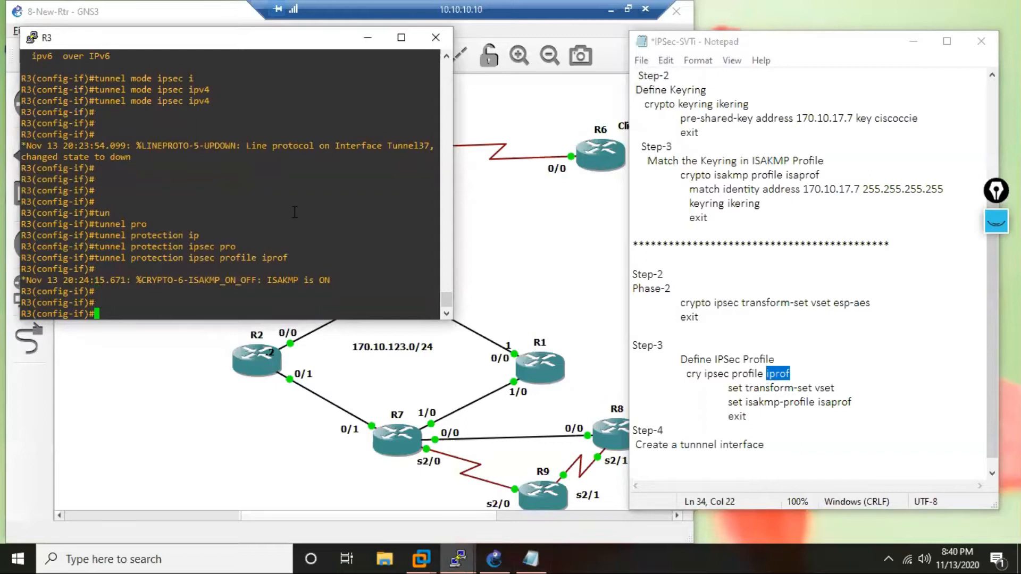
left_click_drag(291, 263, 91, 258)
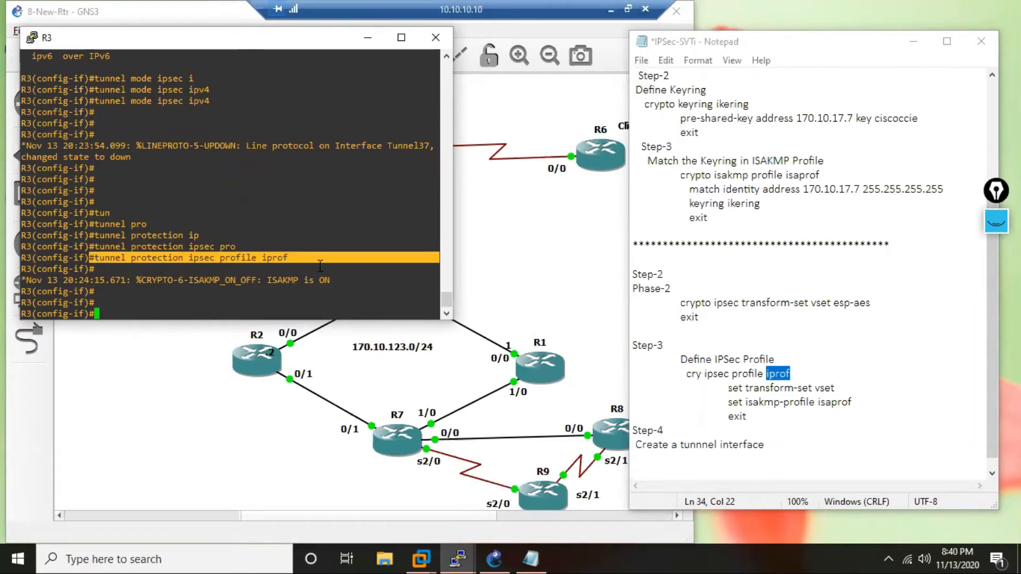
left_click_drag(297, 258, 97, 259)
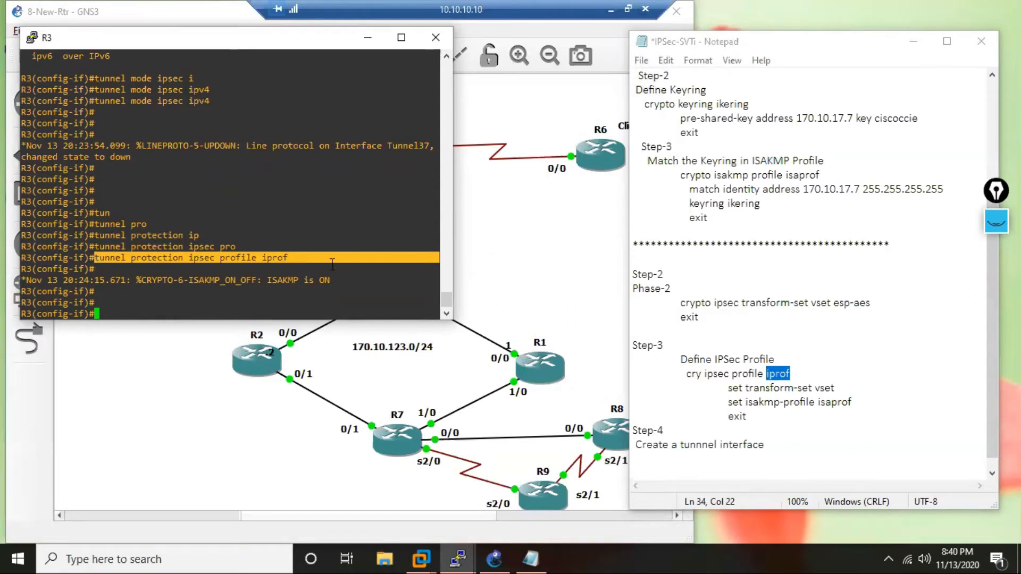
Leave configuration mode on R3 and return to the privileged prompt.
left_click(272, 177)
key("Return")
key("Return")
key("Return")
key("Return")
key("Return")
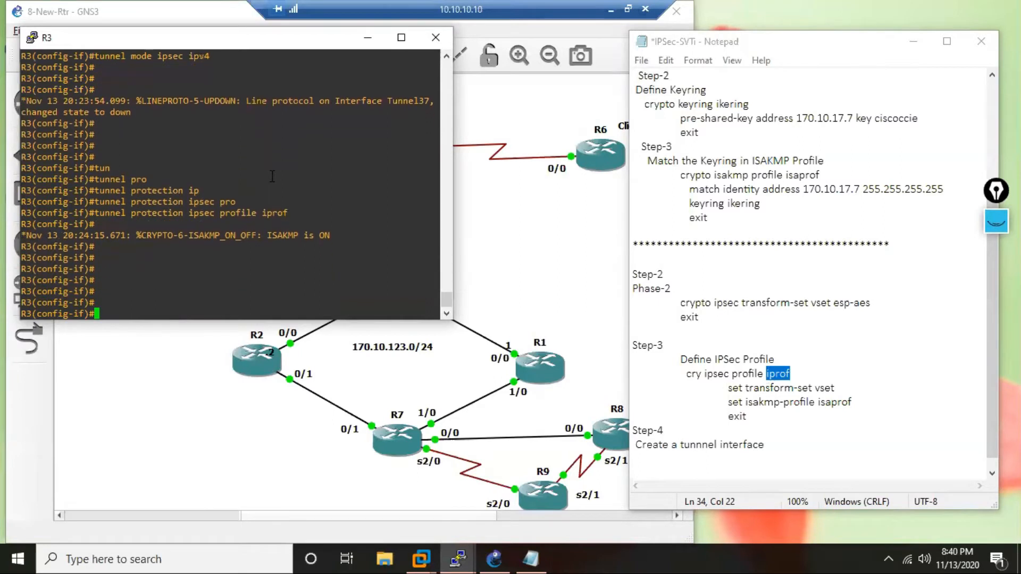
type("end")
key("Return")
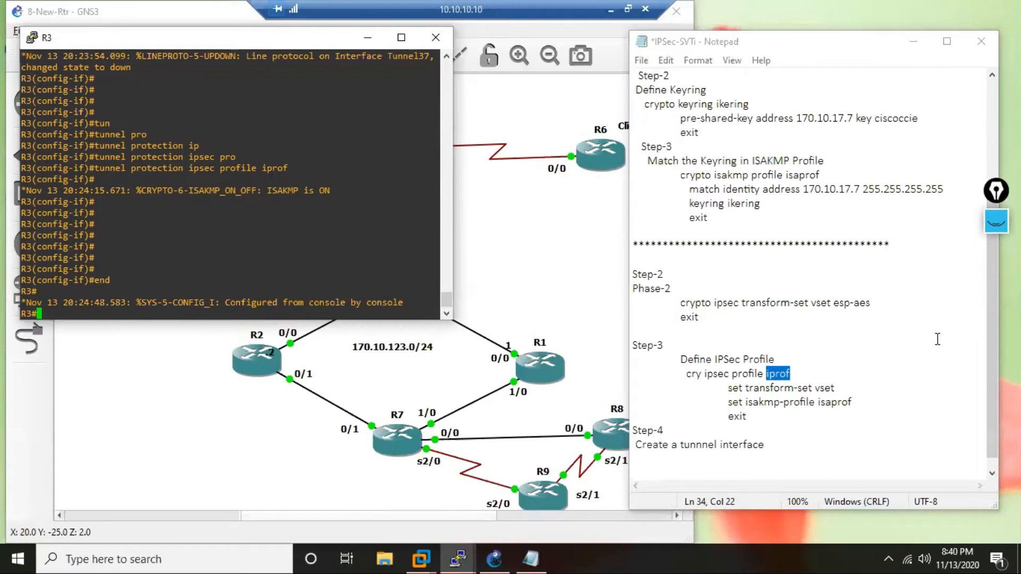
Add an "R3" heading above the first Step-1 in the notes and select everything from the heading to the end.
left_click_drag(991, 327, 993, 164)
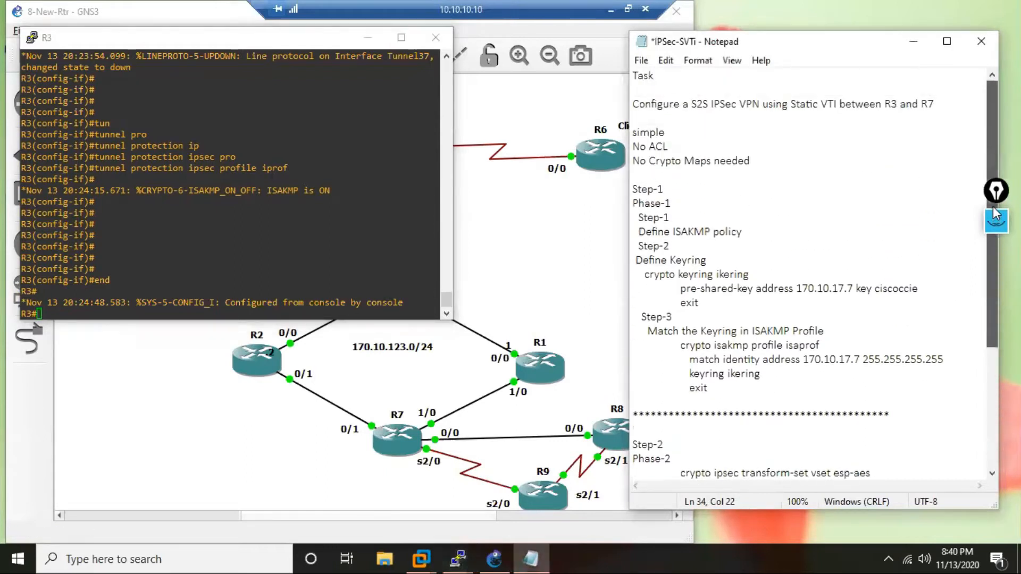
left_click(672, 179)
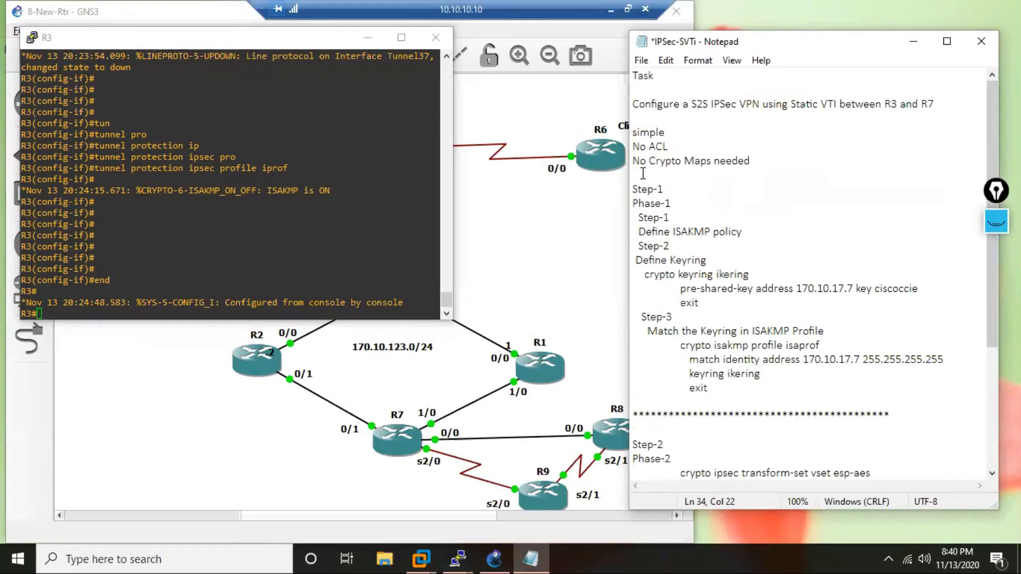
type("R3")
key("Home")
key("Return")
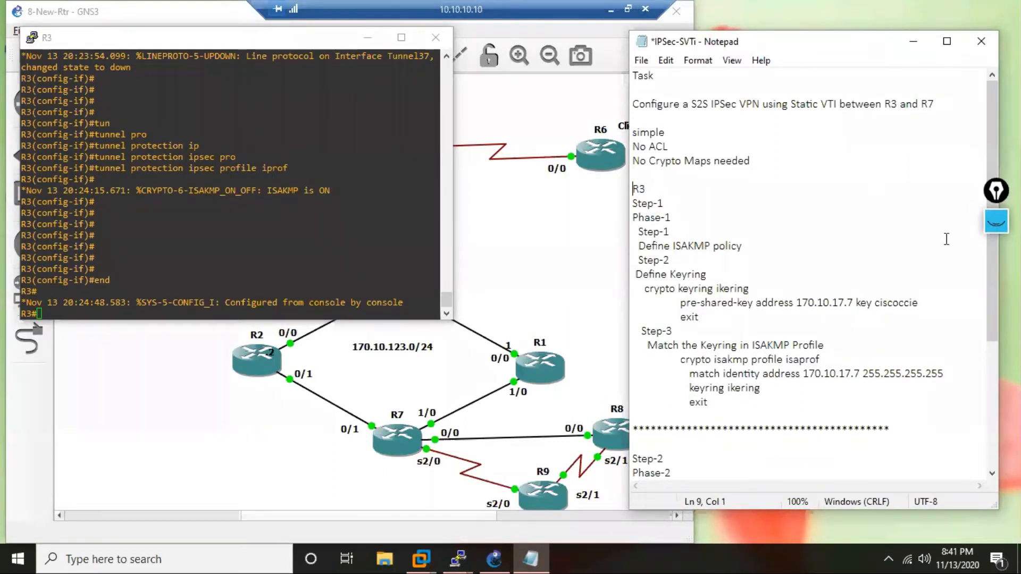
left_click_drag(633, 189, 775, 456)
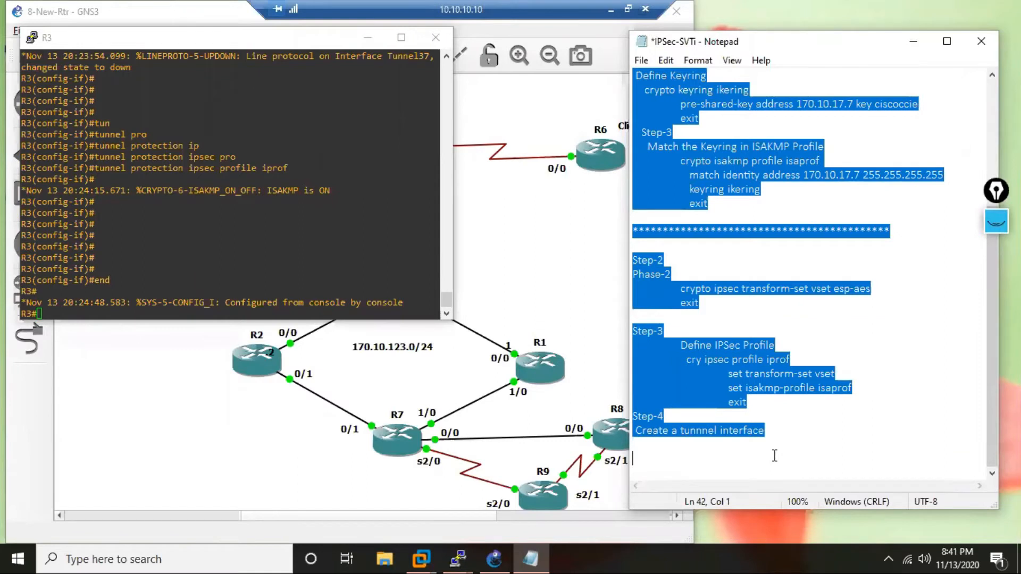
Display R3's running configuration for tunnel 37 and select the block from "interface Tunnel37" through "end".
left_click(157, 279)
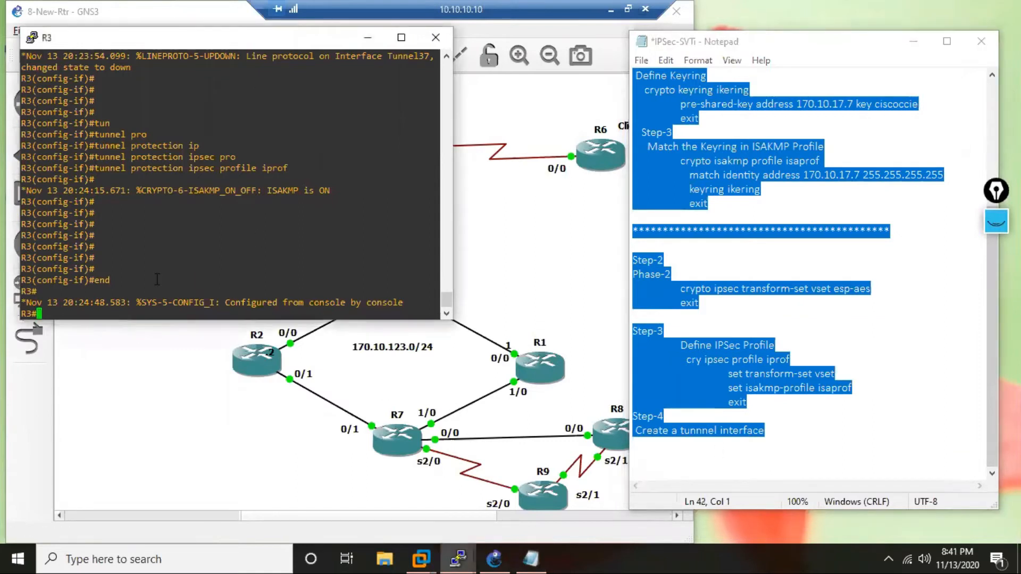
key("Return")
key("Return")
key("Return")
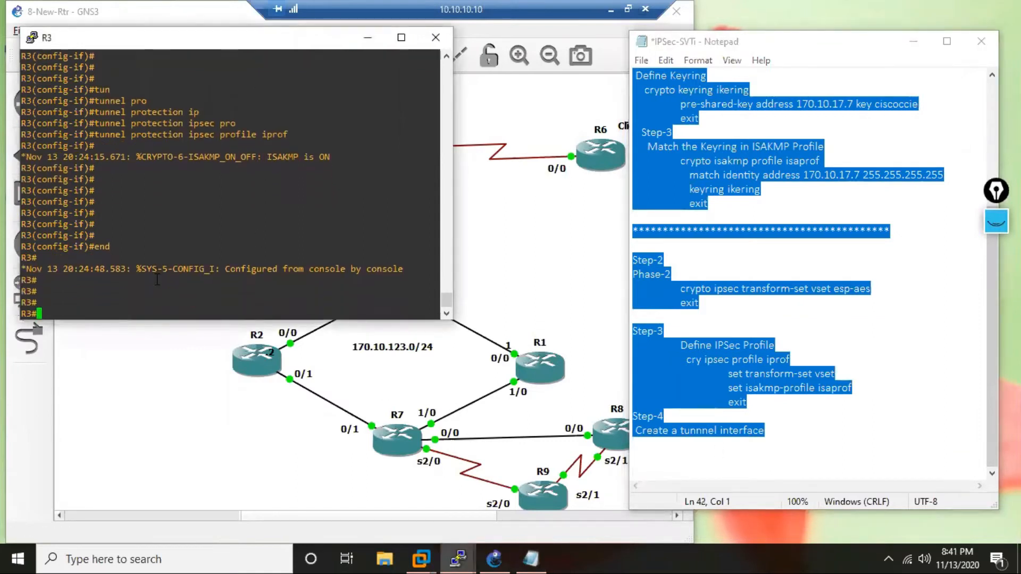
type("sh run")
type("t tun 37")
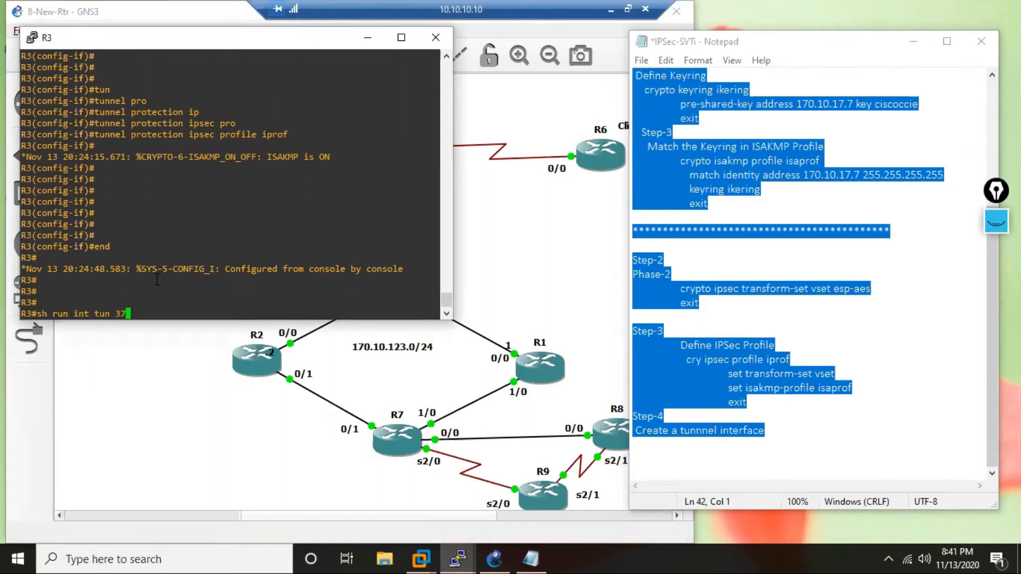
key("Return")
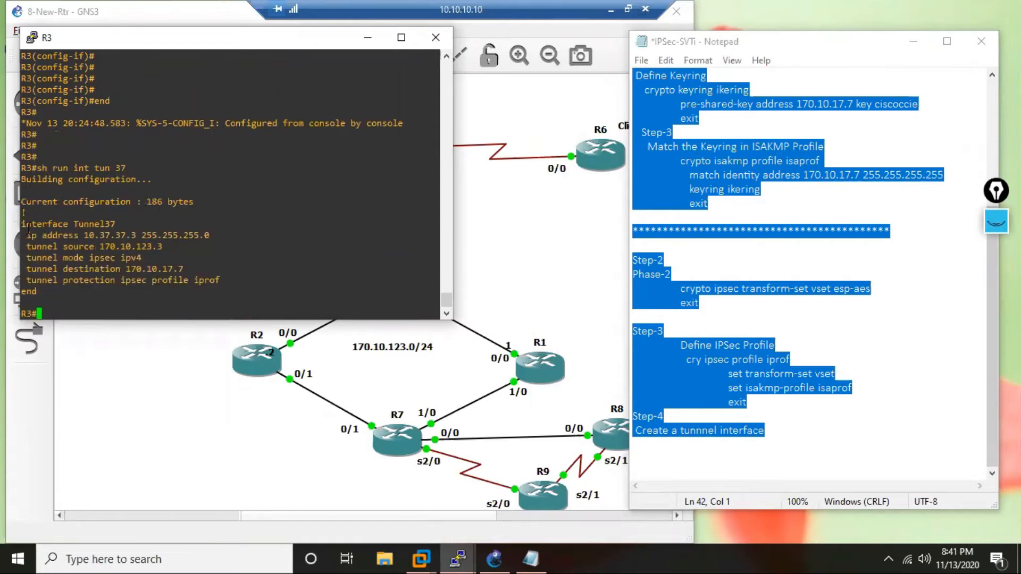
left_click_drag(21, 224, 93, 294)
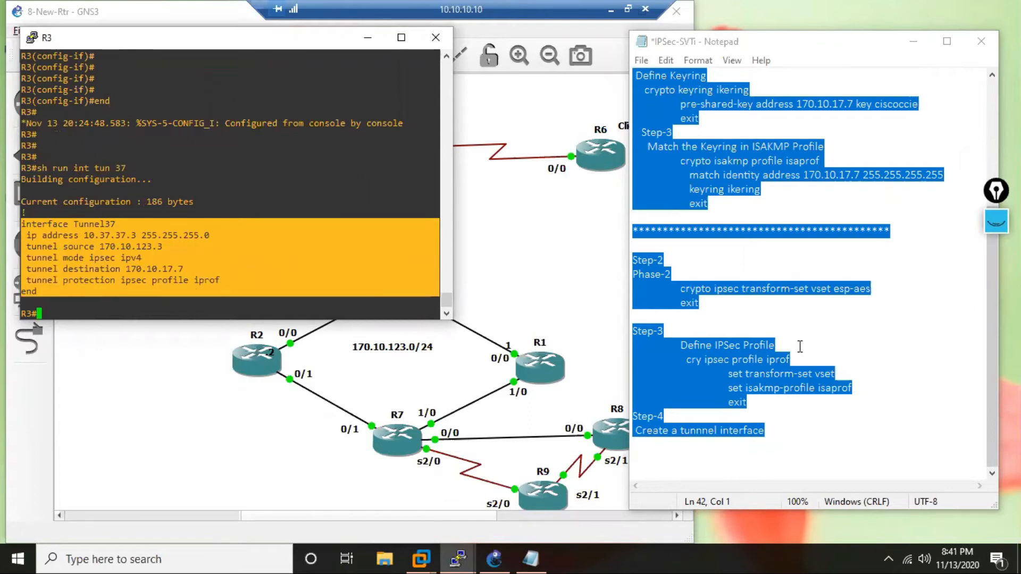
Paste R3's tunnel 37 configuration under Step-4 in the notes and indent its ip address and tunnel source lines.
left_click(740, 458)
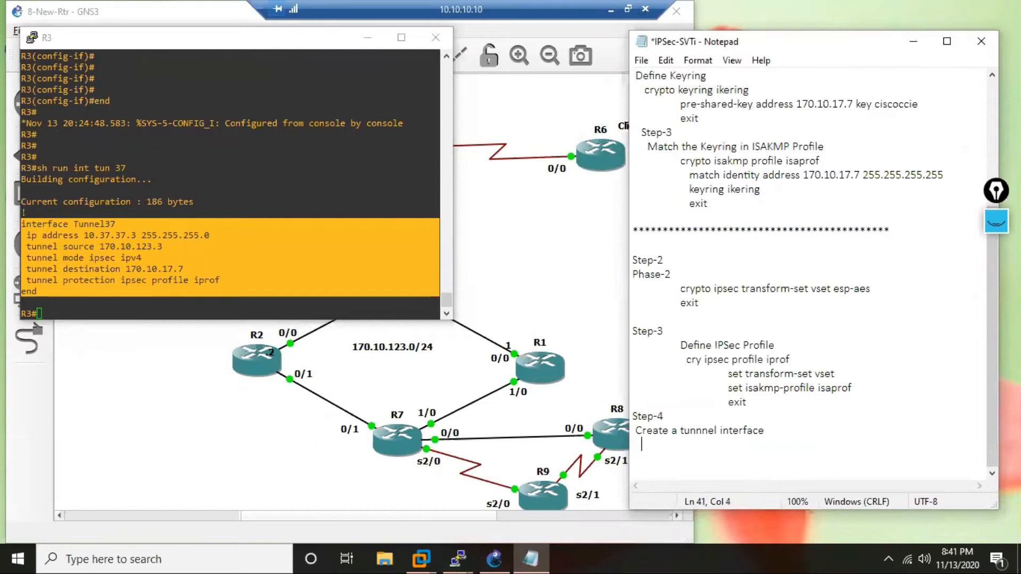
type("interface Tunnel37  ip address 10.37.37.3 255.255.255.0  tunnel source 170.10.123.3  tunnel mode ipsec ipv4  tunnel destination 170.10.17.7  tunnel protection ipsec profile iprof end")
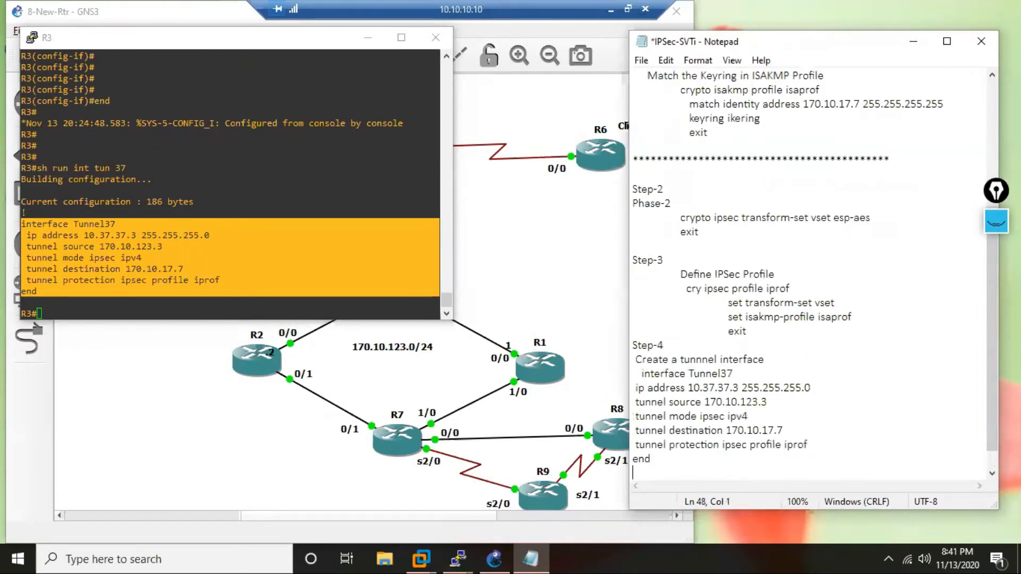
left_click(634, 391)
key("Tab")
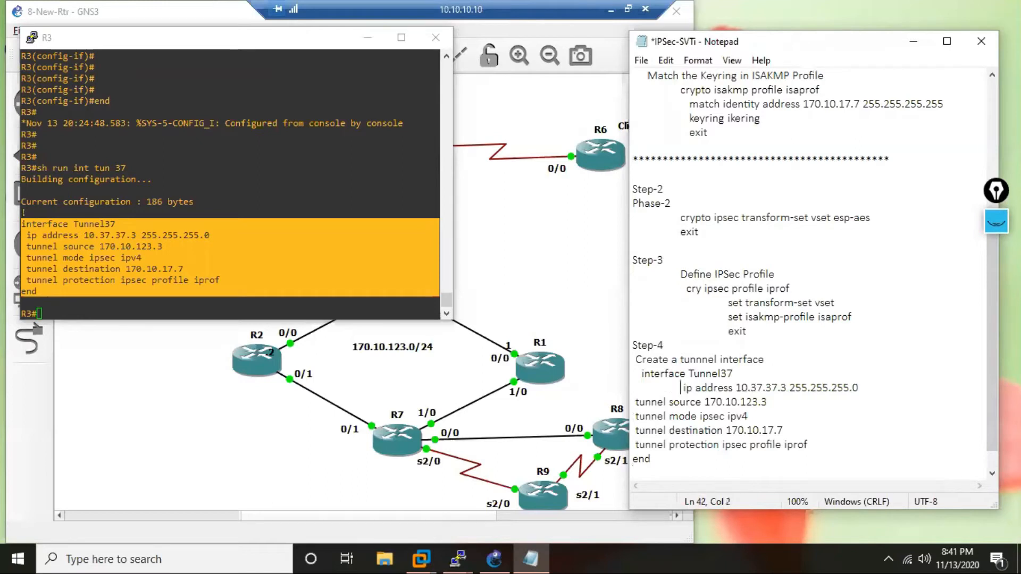
key("Down")
key("Home")
key("Tab")
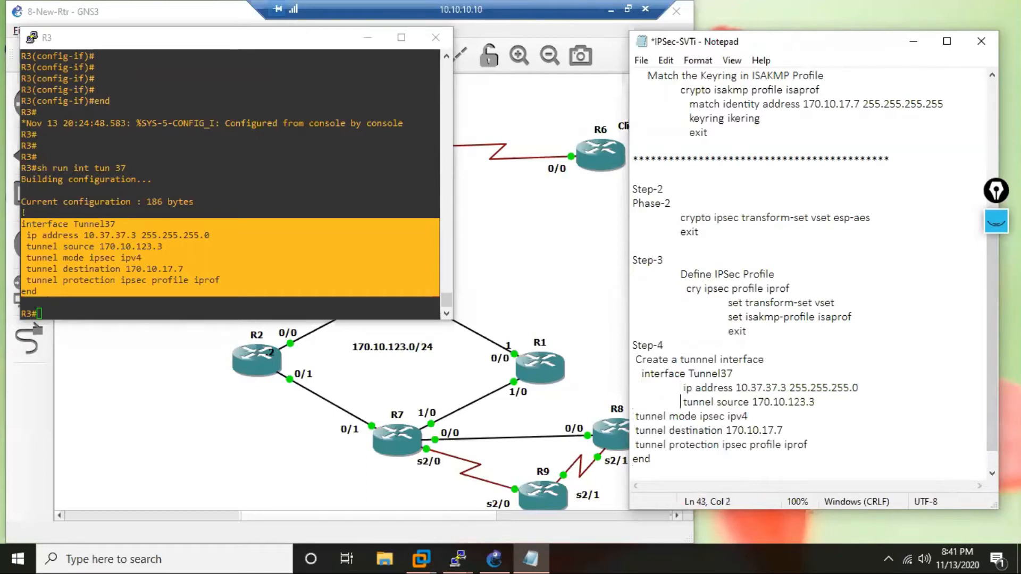
Indent the tunnel mode, tunnel destination, tunnel protection and end lines, and add blank space below the block.
key("Down")
key("Home")
key("Tab")
key("Down")
key("Home")
key("Tab")
key("Down")
key("Right")
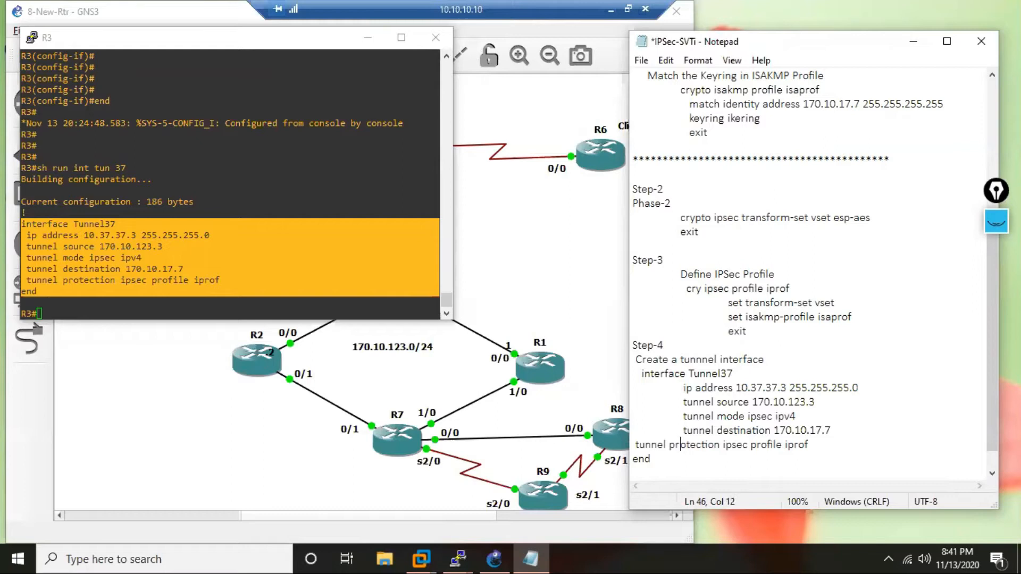
key("Tab")
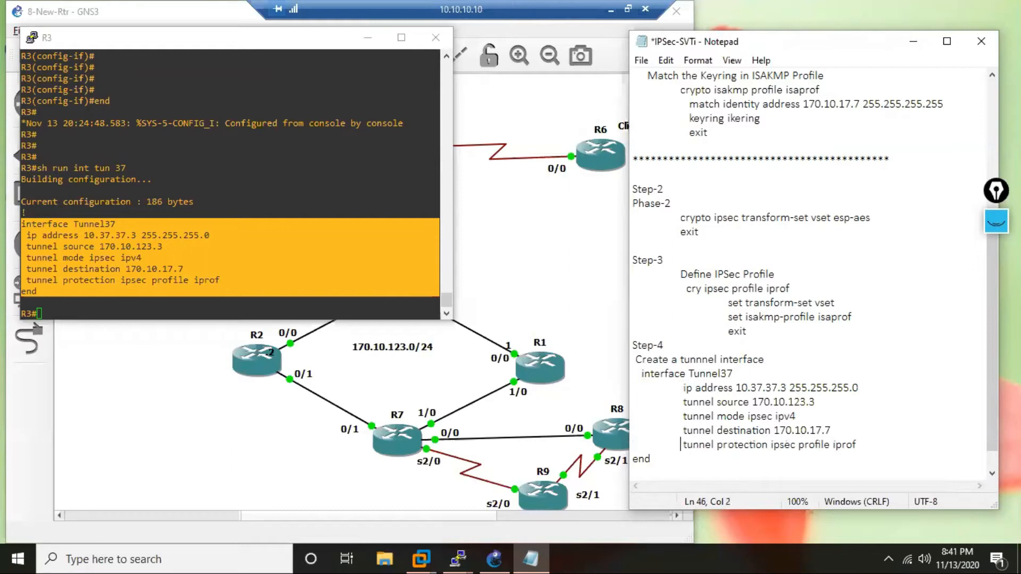
key("Down")
key("Left")
key("Tab")
key("Return")
key("Return")
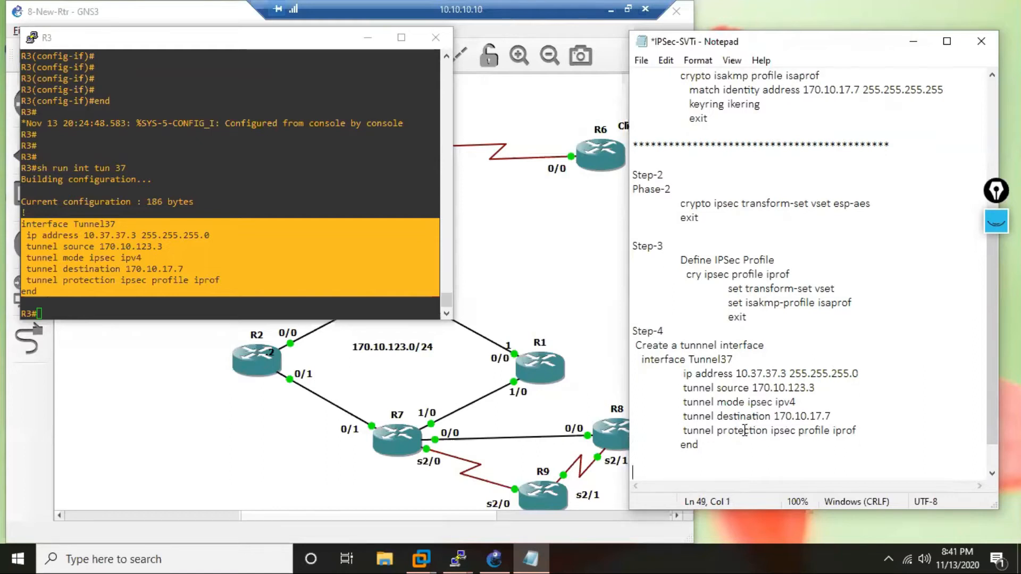
Copy the whole R3 section, from its heading through "end", and paste a duplicate at the end of the notes.
left_click_drag(699, 447, 627, 184)
right_click(648, 291)
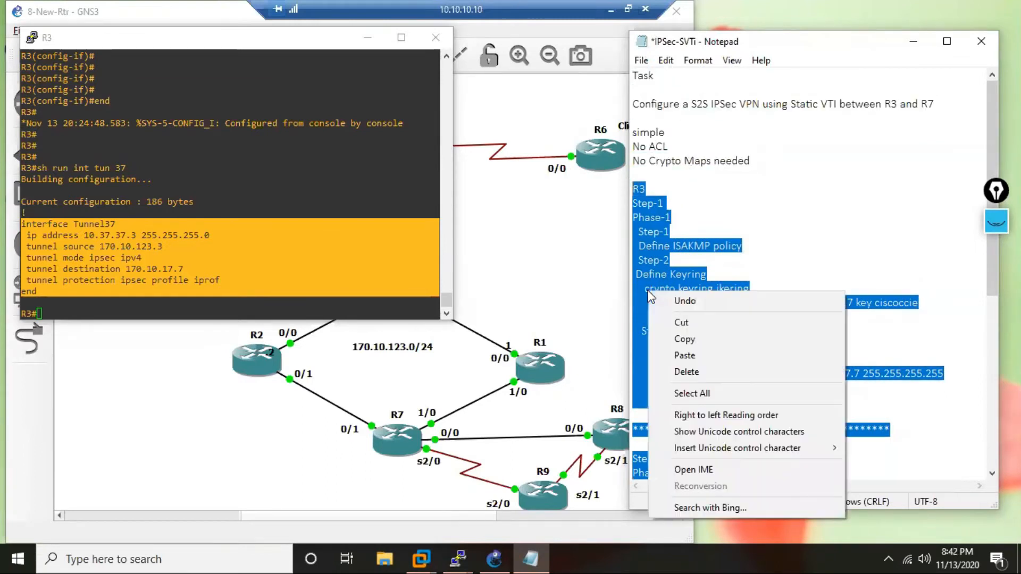
left_click(685, 339)
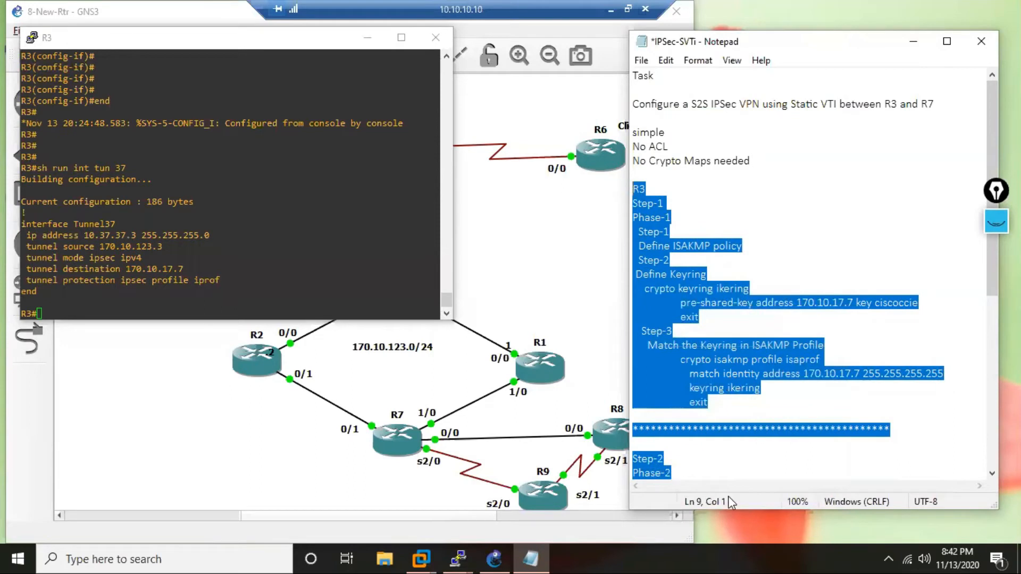
left_click_drag(994, 268, 992, 457)
left_click(667, 446)
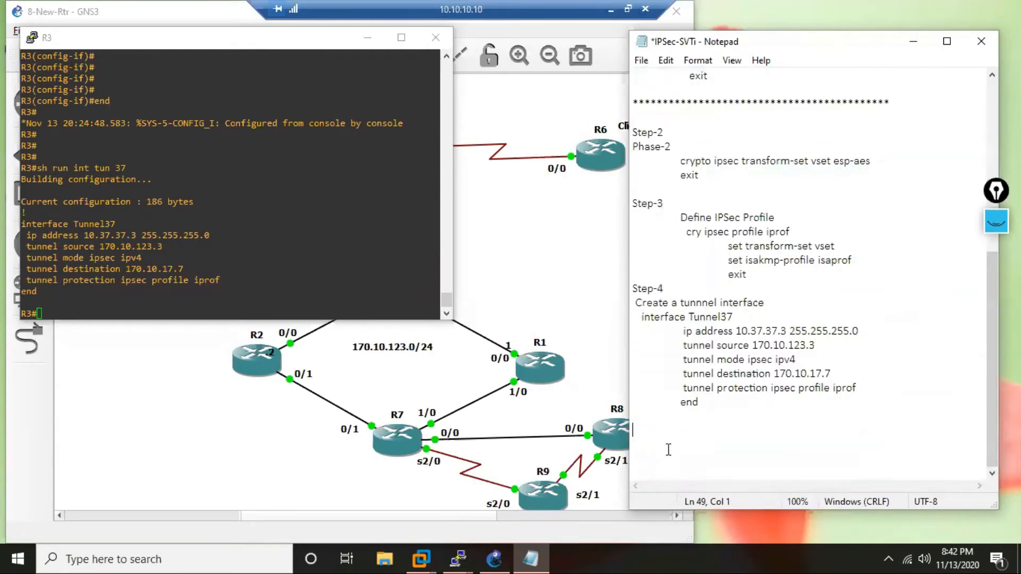
key("ctrl+v")
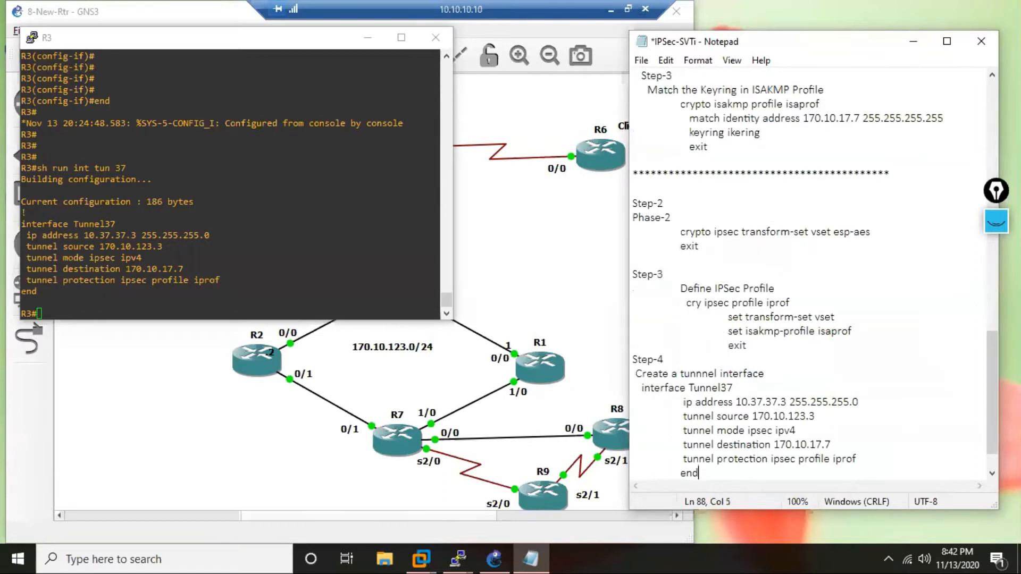
Change the heading of the duplicated section to R7.
scroll(657, 442, "up", 7)
left_click(653, 229)
key("BackSpace")
type("7")
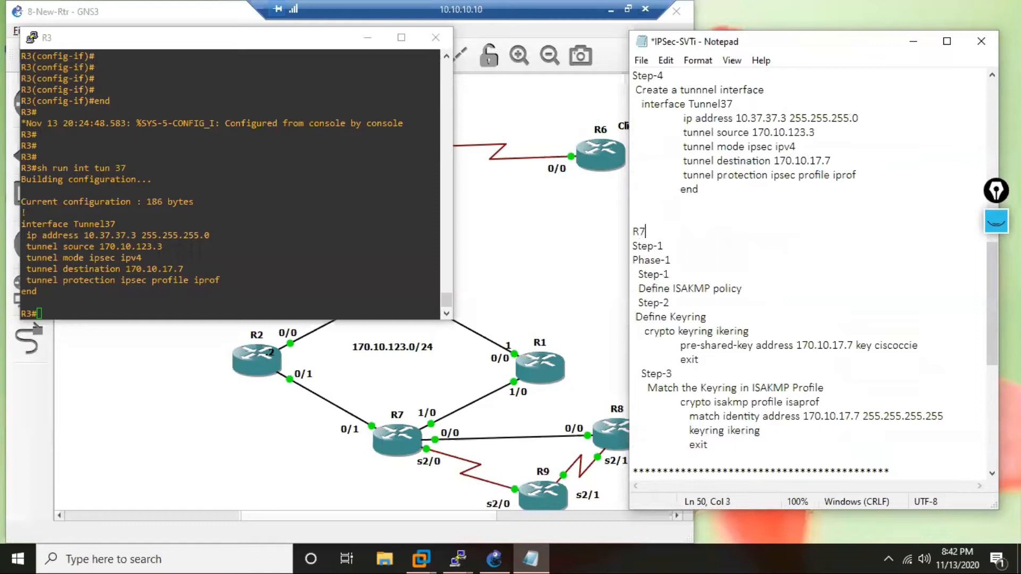
Set the pre-shared-key address in the R7 section's keyring to 170.10.123.3.
left_click(854, 346)
key("BackSpace")
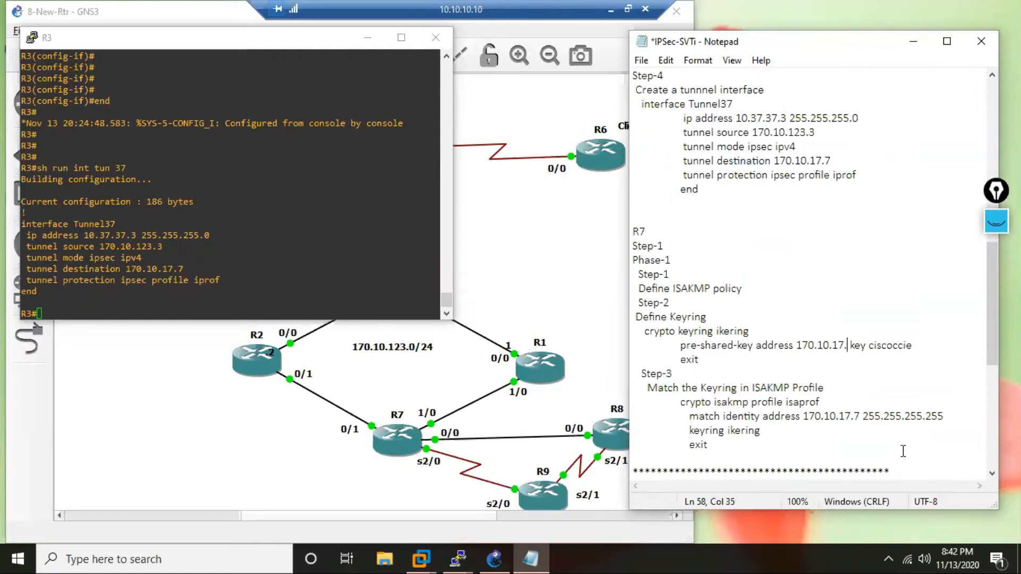
key("BackSpace")
key("BackSpace")
key("BackSpace")
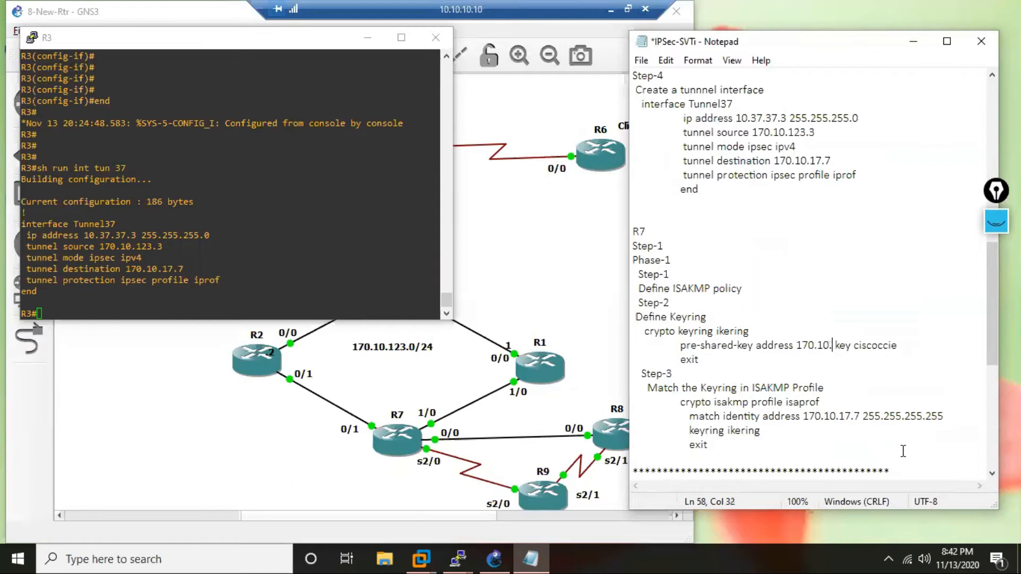
type("123.3")
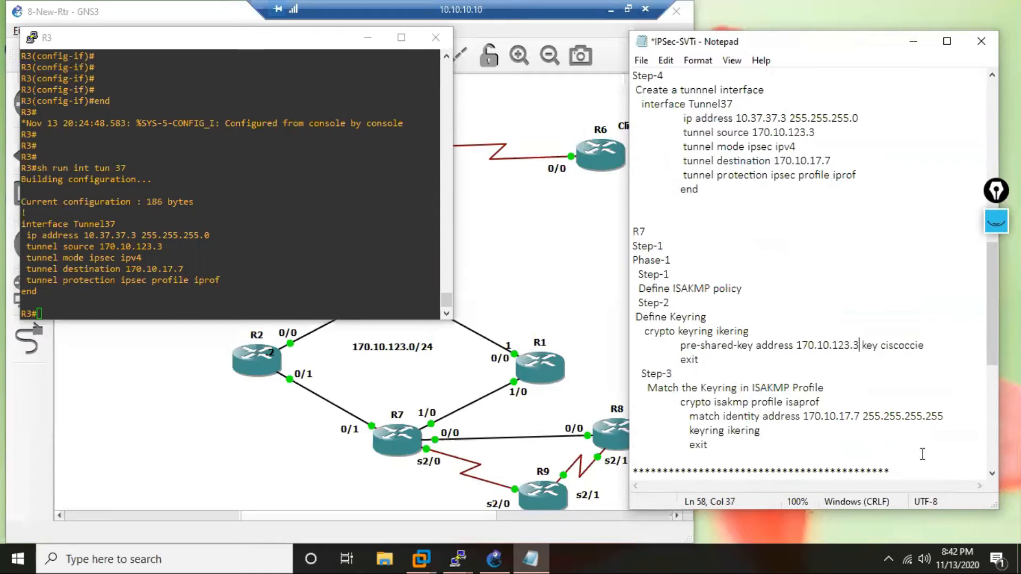
Set the match identity address in the R7 section's ISAKMP profile to 170.10.123.3.
left_click(861, 416)
key("BackSpace")
key("BackSpace")
key("BackSpace")
key("BackSpace")
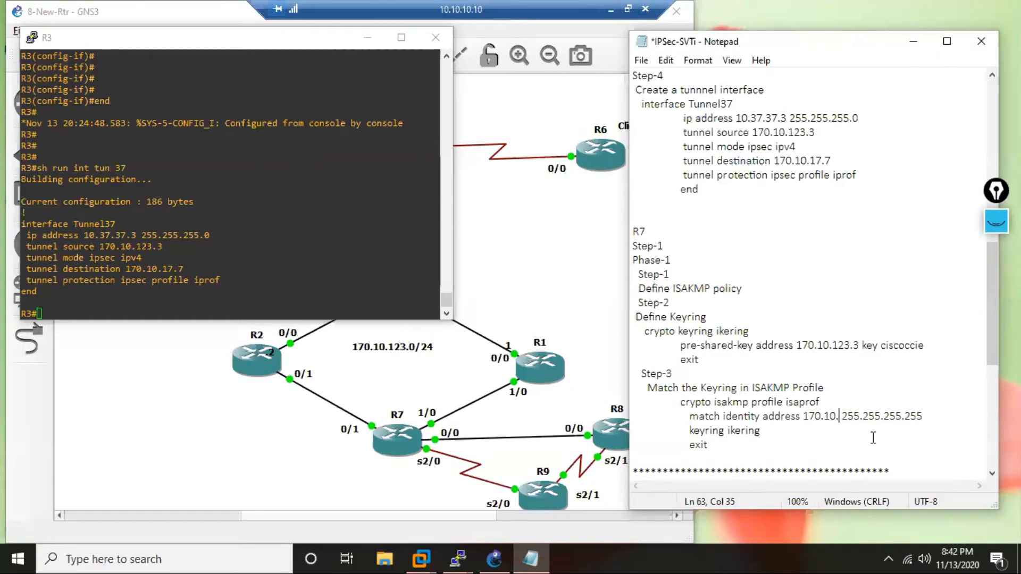
type("123")
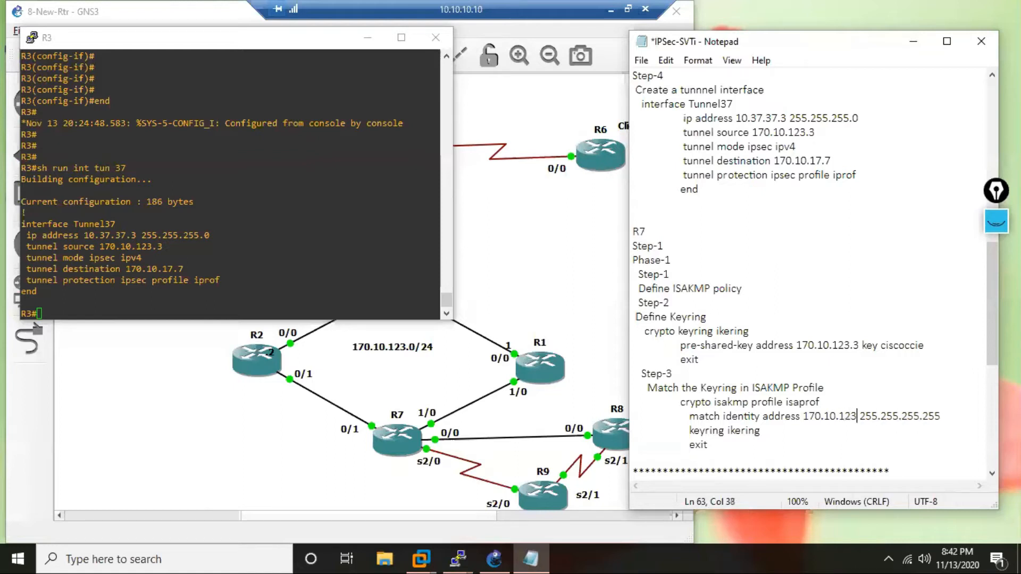
type(".3")
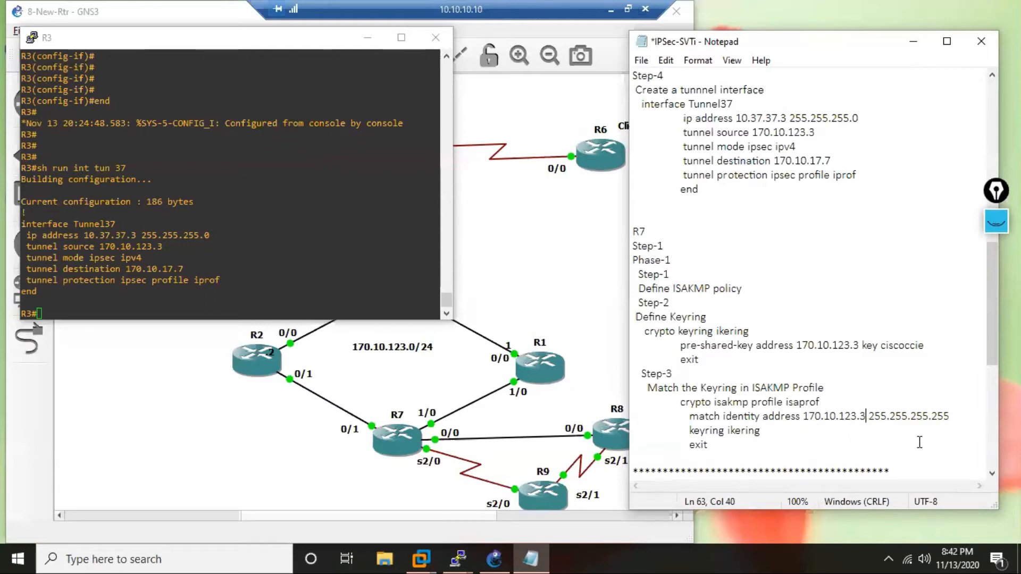
Set the Tunnel37 ip address in the R7 section to 10.37.37.7.
left_click_drag(992, 303, 992, 389)
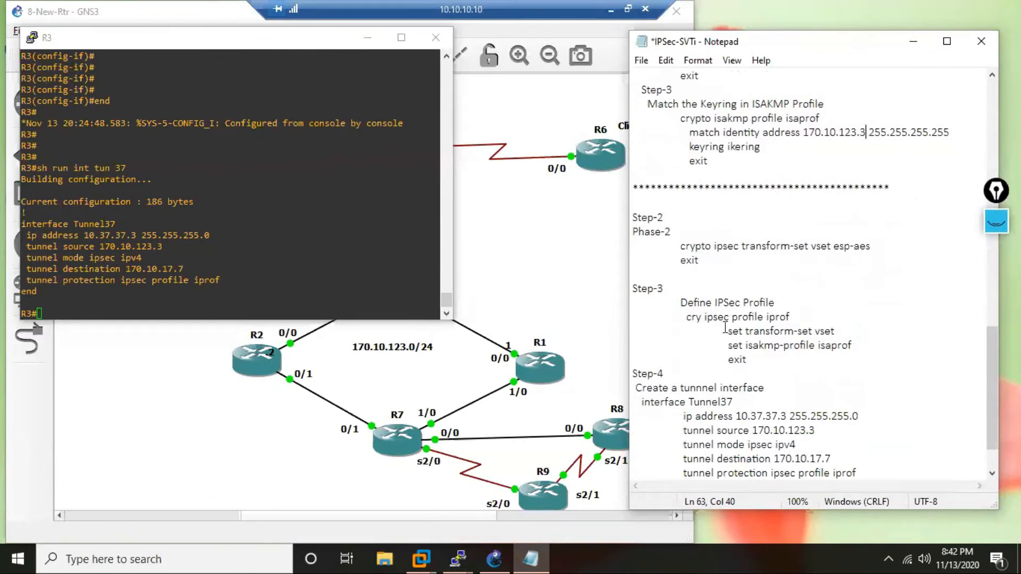
left_click_drag(992, 373, 992, 390)
left_click(787, 359)
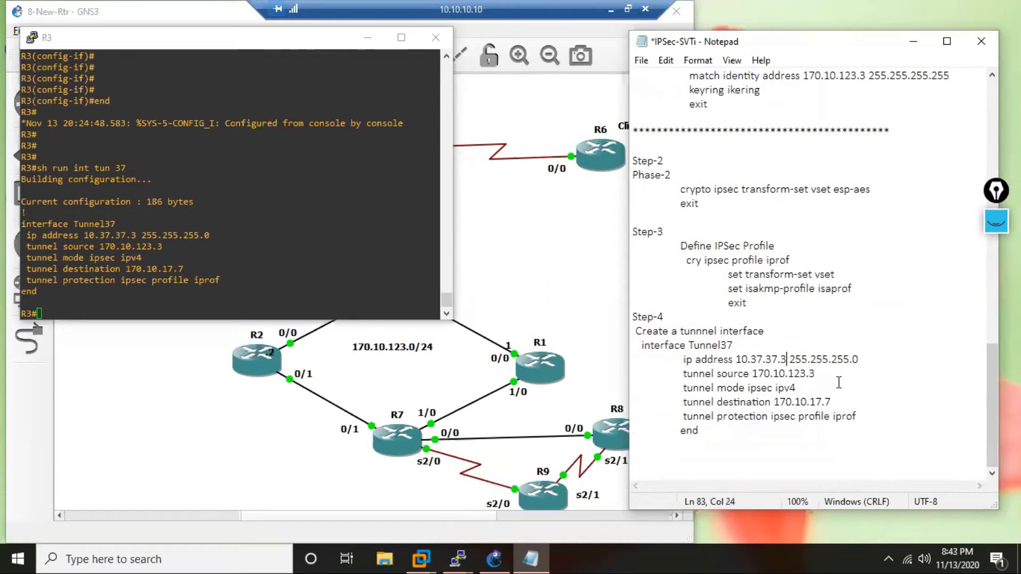
key("BackSpace")
type("7")
Set the tunnel source in the R7 section to 170.10.17.7.
left_click(824, 378)
key("BackSpace")
key("BackSpace")
key("BackSpace")
key("BackSpace")
type("7.7")
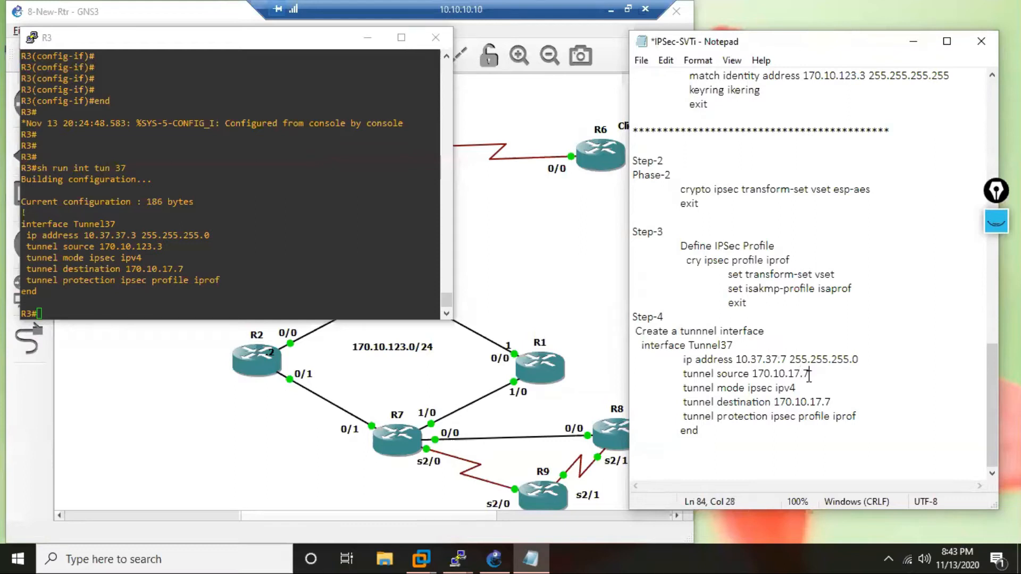
Set the tunnel destination in the R7 section to 170.10.123.3.
left_click(832, 403)
key("BackSpace")
key("BackSpace")
key("BackSpace")
type("23.3")
scroll(792, 313, "up", 3)
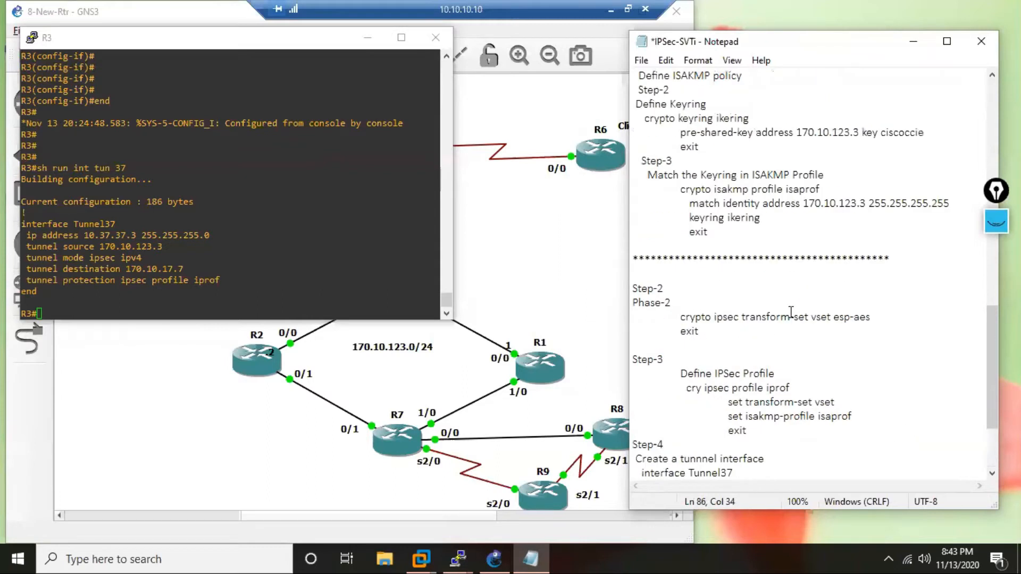
scroll(792, 299, "up", 2)
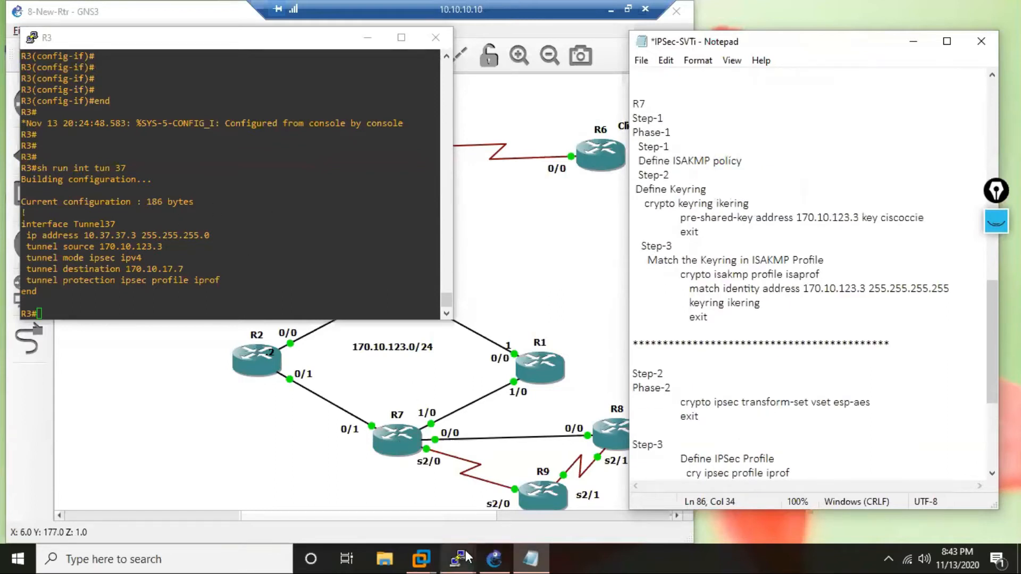
Switch to R7's console and enter global configuration mode.
mouse_move(460, 557)
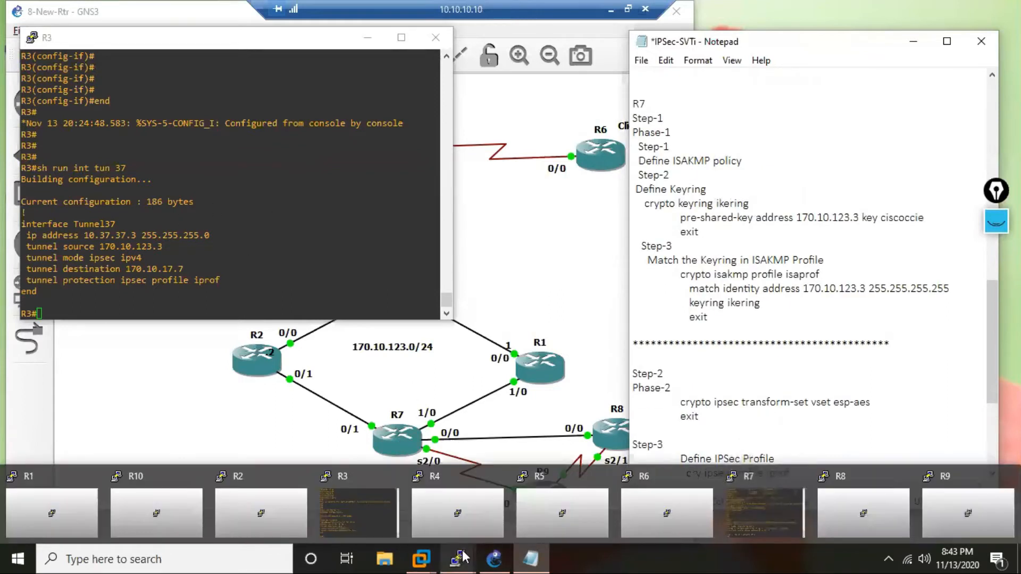
left_click(774, 514)
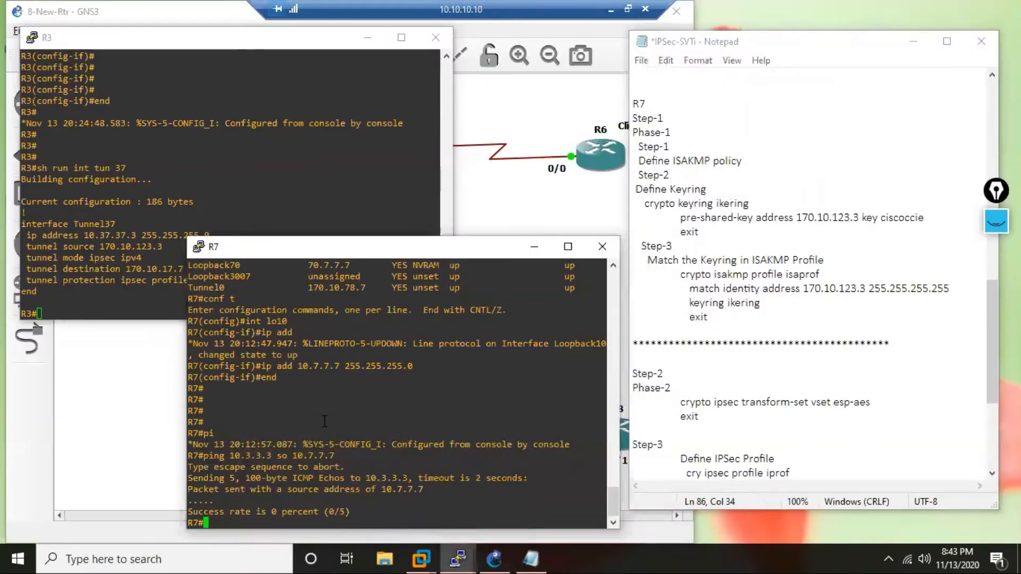
key("Return")
key("Return")
key("Return")
key("Return")
key("Return")
key("Return")
key("Return")
key("Return")
key("Return")
key("Return")
key("Return")
key("Return")
key("Return")
key("Return")
key("Return")
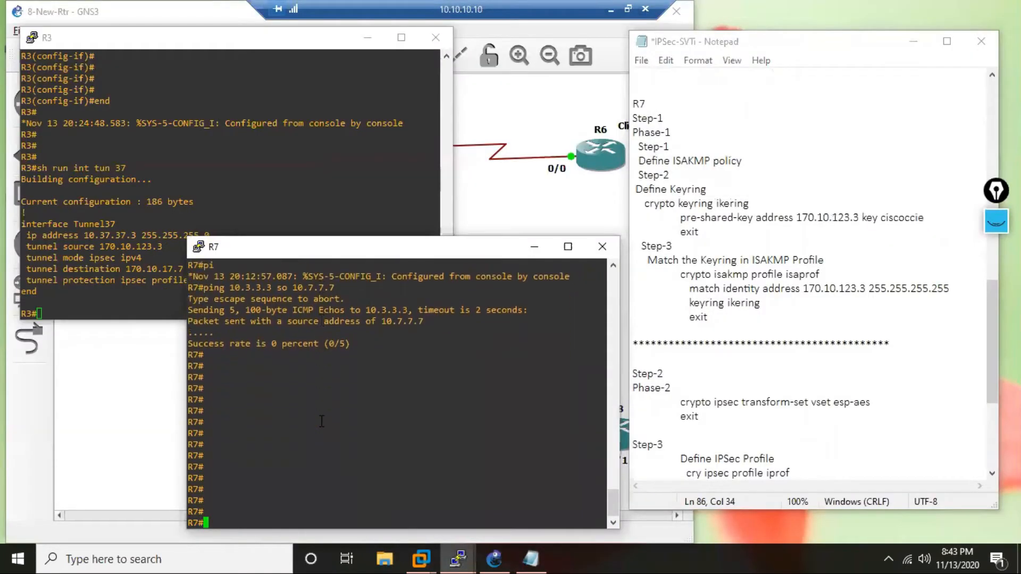
type("c")
key("Return")
Create ISAKMP policy 37 on R7 with pre-shared authentication and group 5.
type("cry isa pol 37")
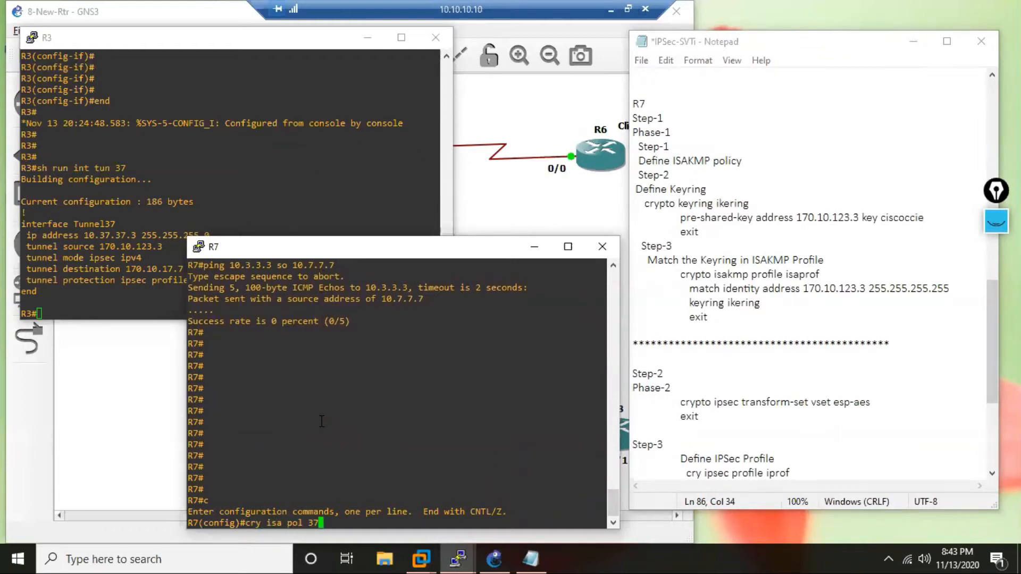
key("Return")
type("authen ")
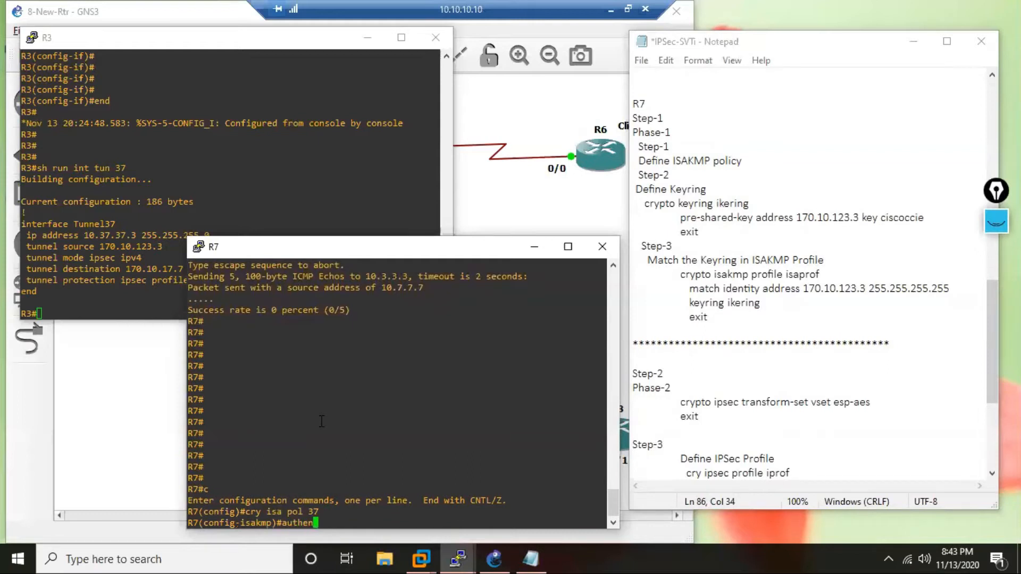
type("pre")
key("Return")
type("gr ")
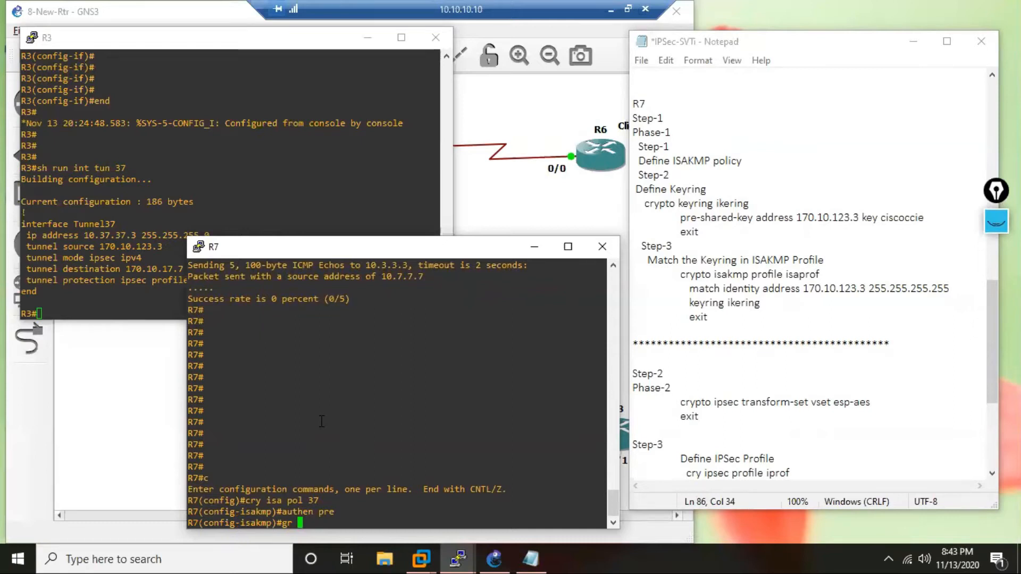
type("5")
key("Return")
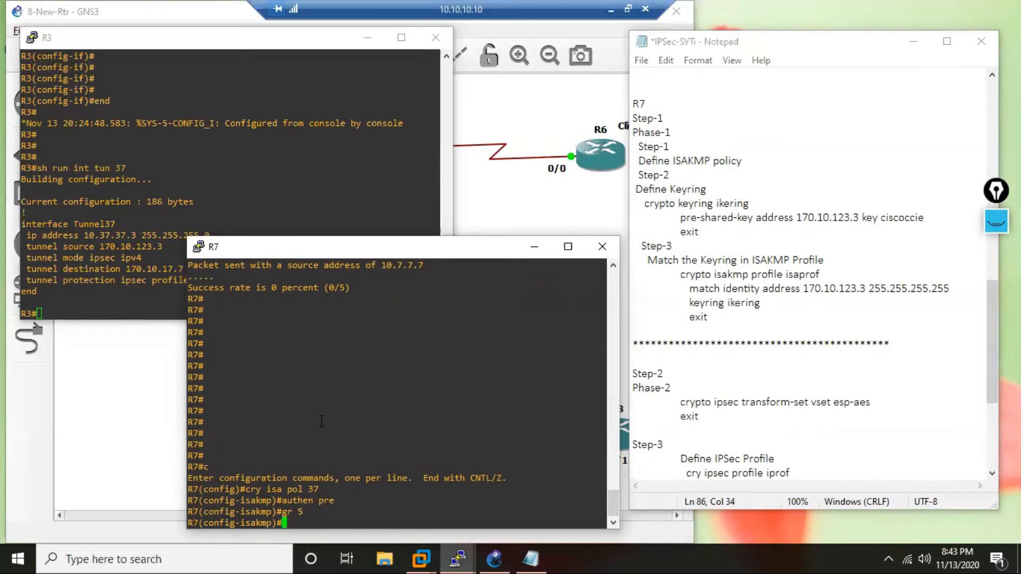
Set the encryption of R7's ISAKMP policy 37 to 3DES and its hash to MD5.
type("enc 3d")
key("Return")
type("ha ")
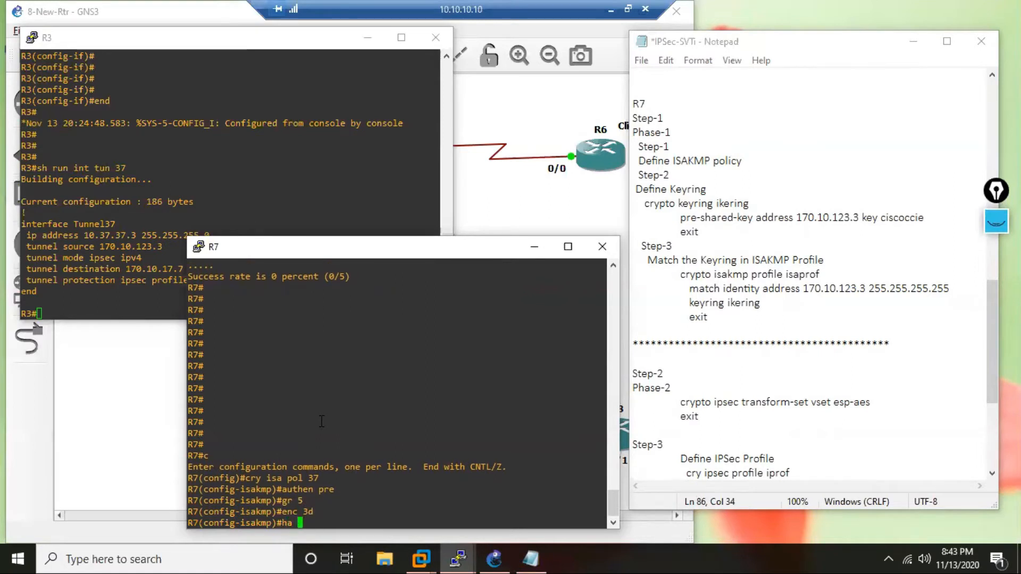
type("md")
key("Return")
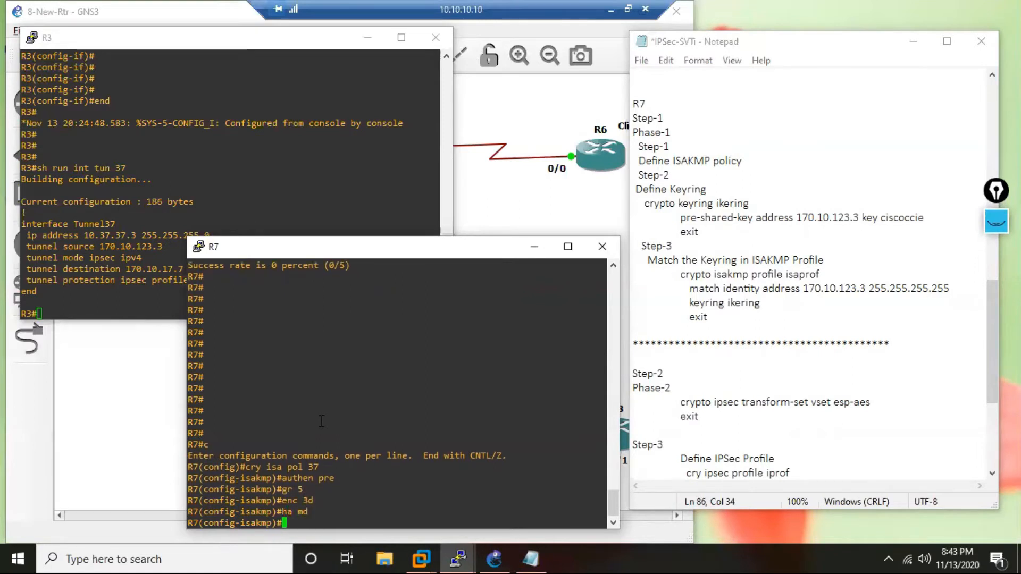
Set the lifetime of R7's ISAKMP policy 37 to 7200 and leave the policy configuration.
type("life 7200")
key("Return")
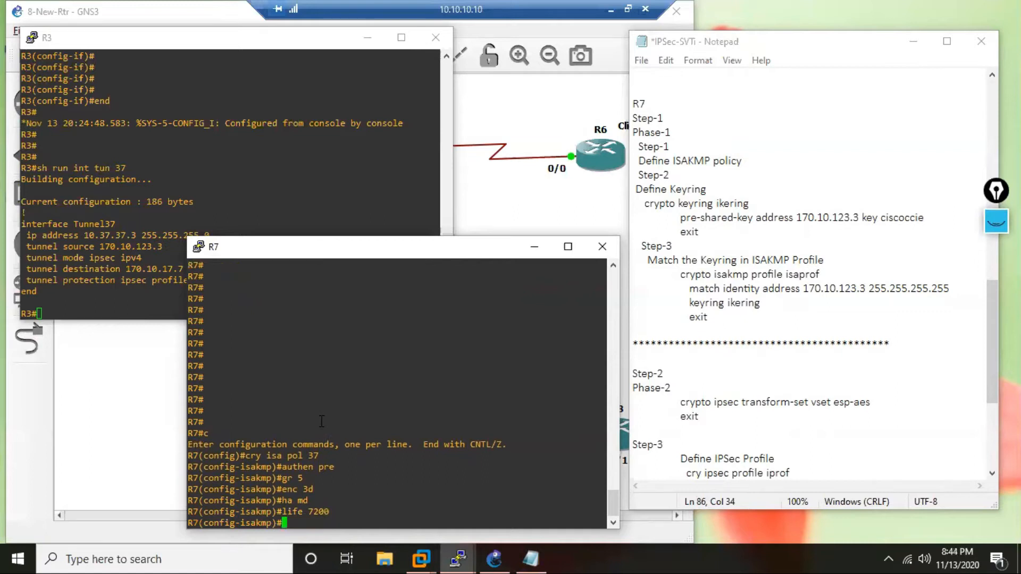
key("Return")
key("Return")
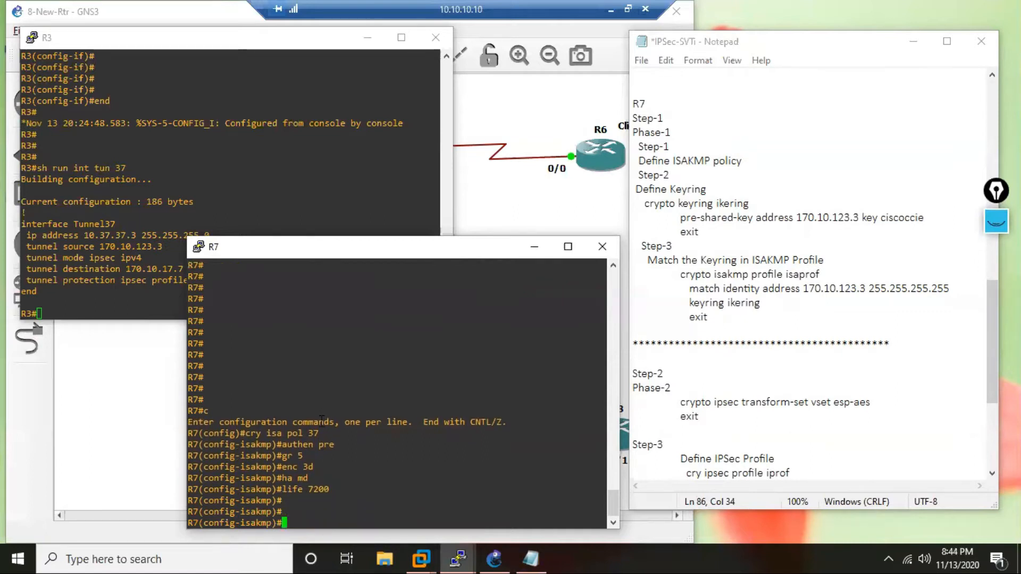
type("exit")
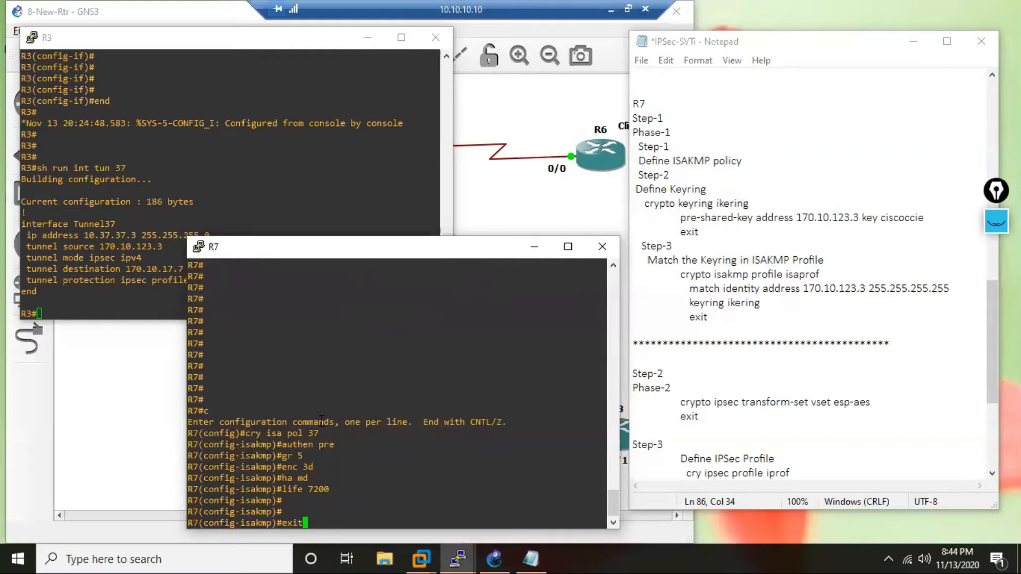
key("Return")
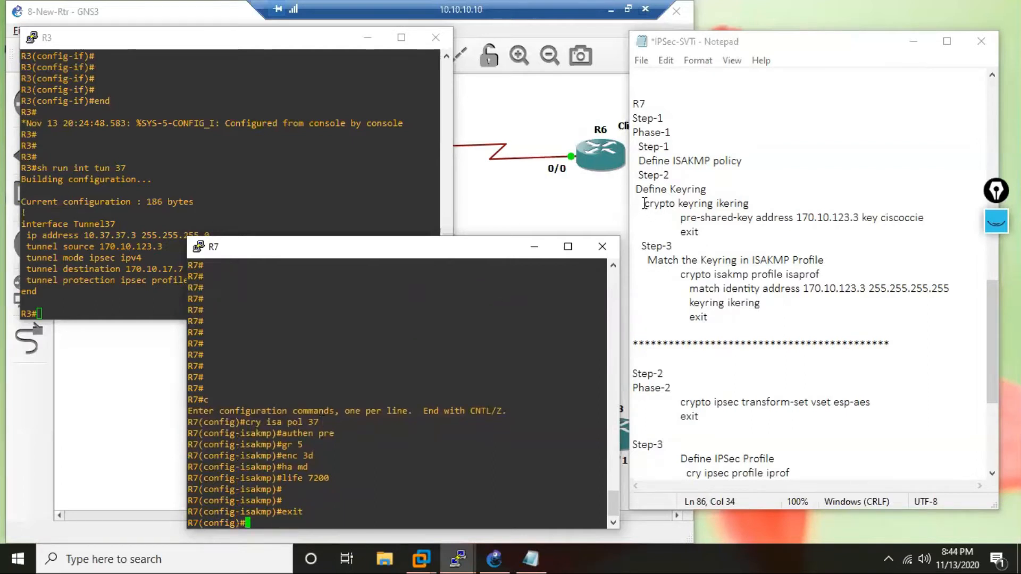
Copy the keyring block from the notes into R7's console, defining keyring ikering with the pre-shared key for peer 170.10.123.3.
left_click_drag(641, 208, 698, 232)
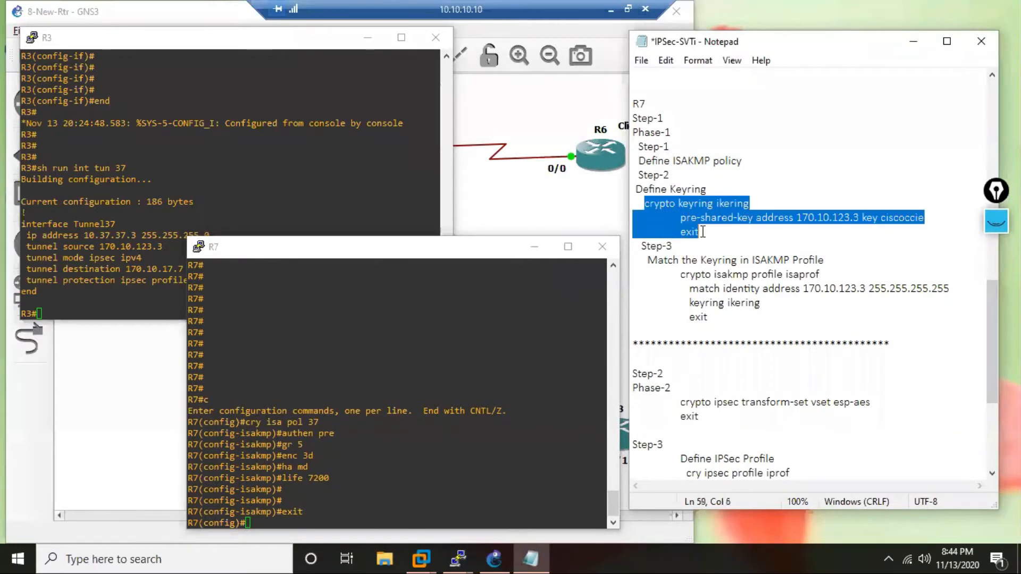
right_click(694, 220)
left_click(744, 264)
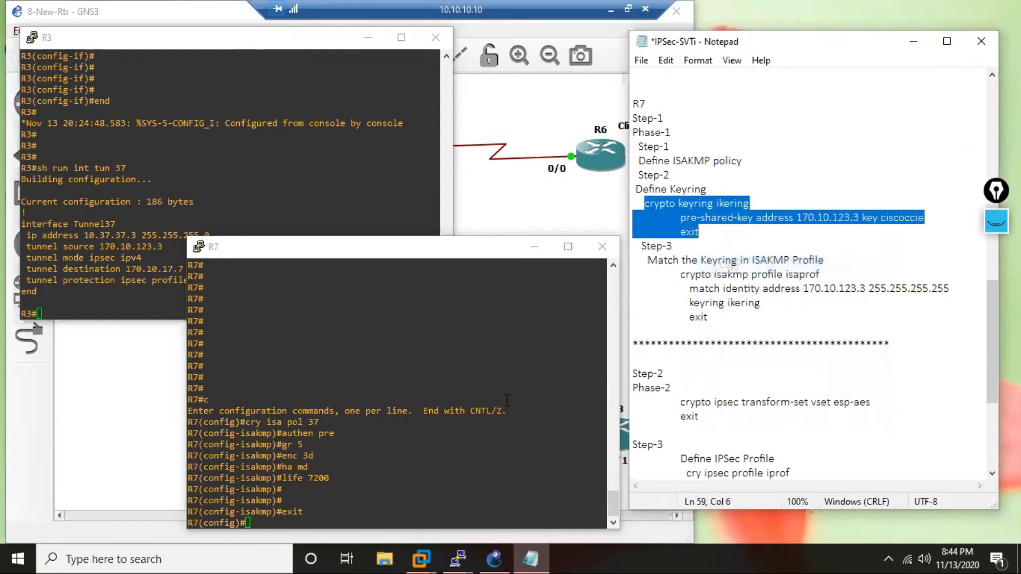
left_click(505, 402)
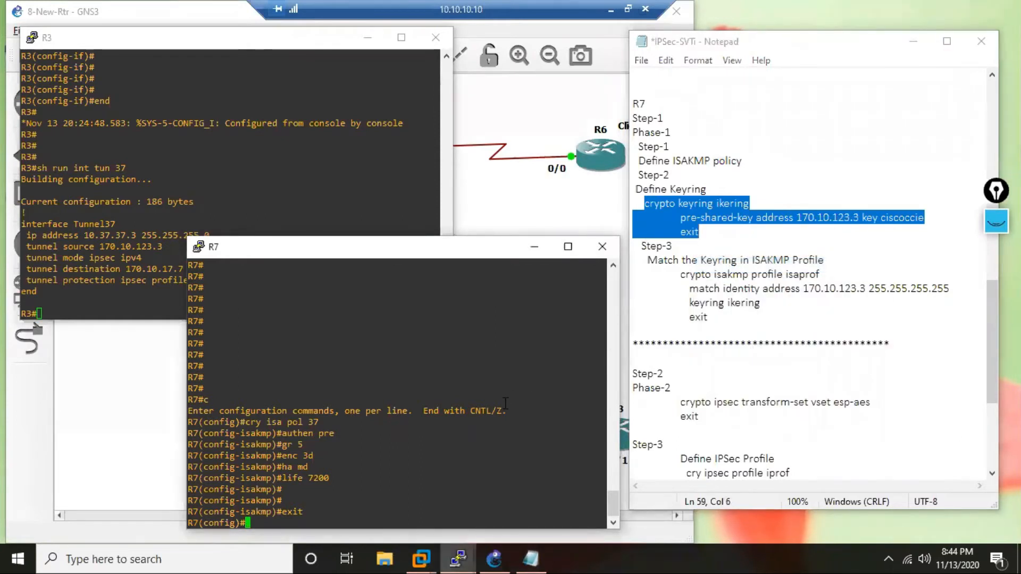
right_click(486, 385)
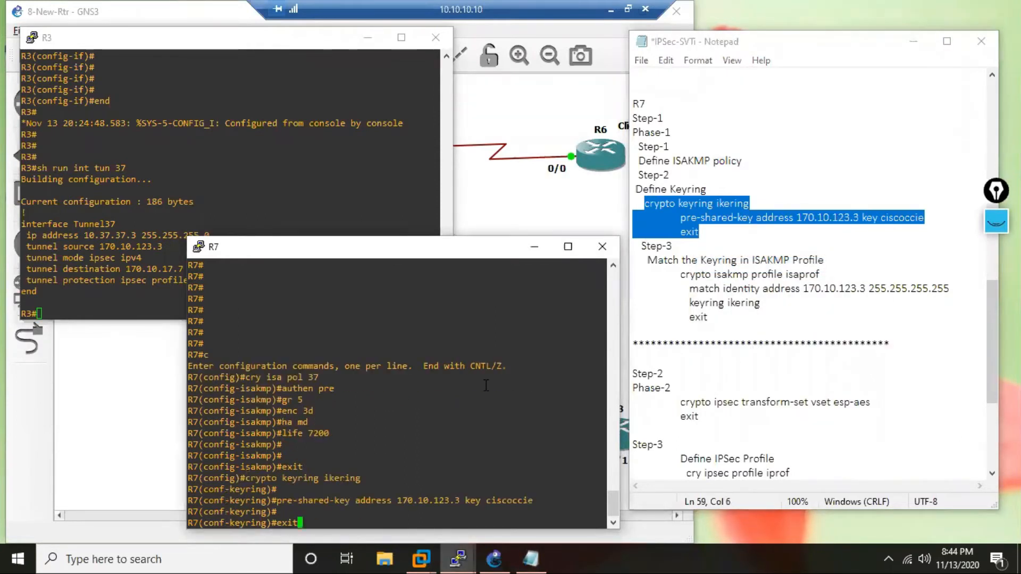
key("Return")
key("Return")
key("Return")
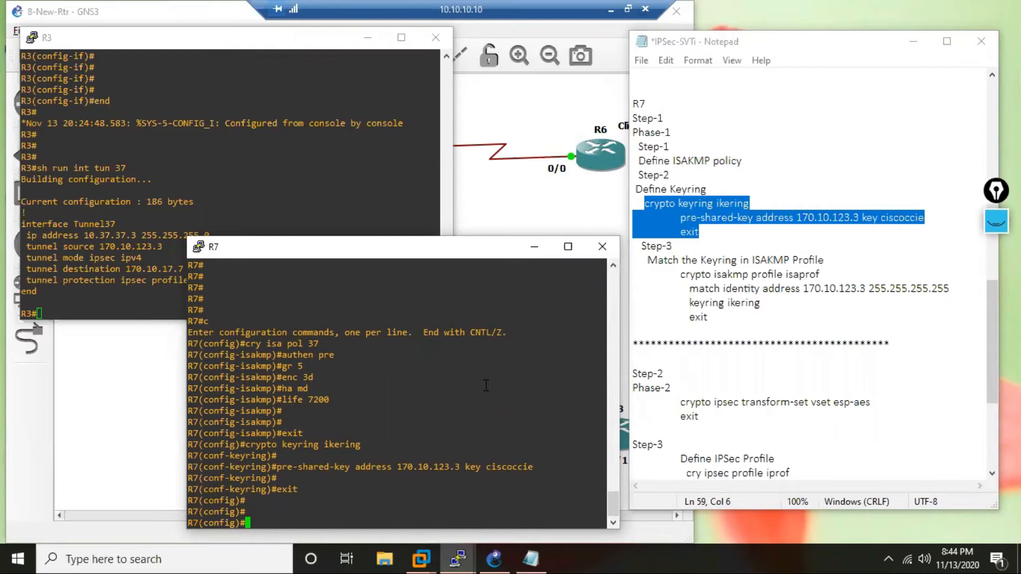
left_click_drag(464, 468, 451, 468)
Copy the ISAKMP profile block from the notes into R7, creating isaprof with match identity address 170.10.123.3 255.255.255.255 and keyring ikering.
left_click_drag(682, 277, 715, 330)
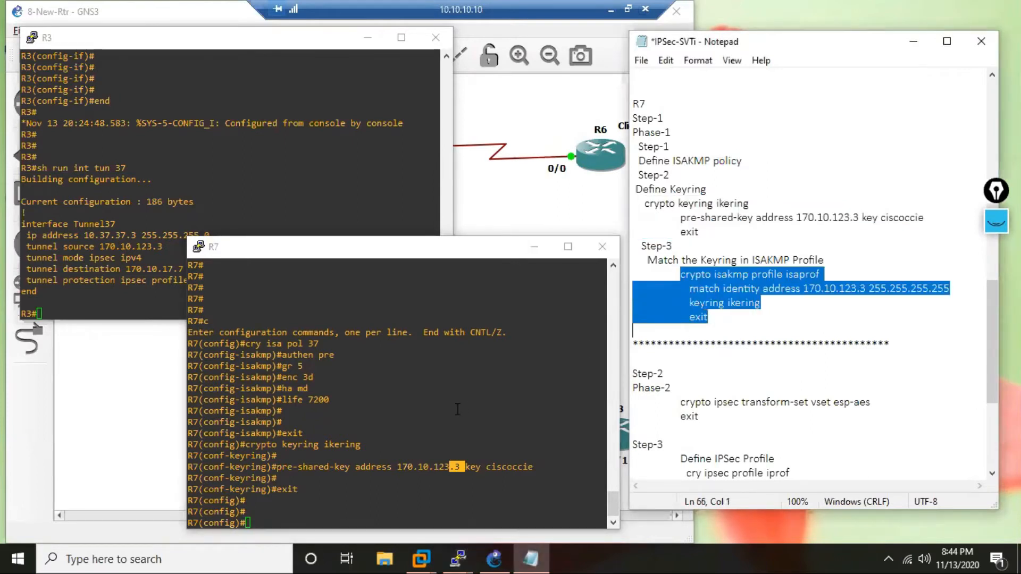
key("ctrl+c")
right_click(414, 501)
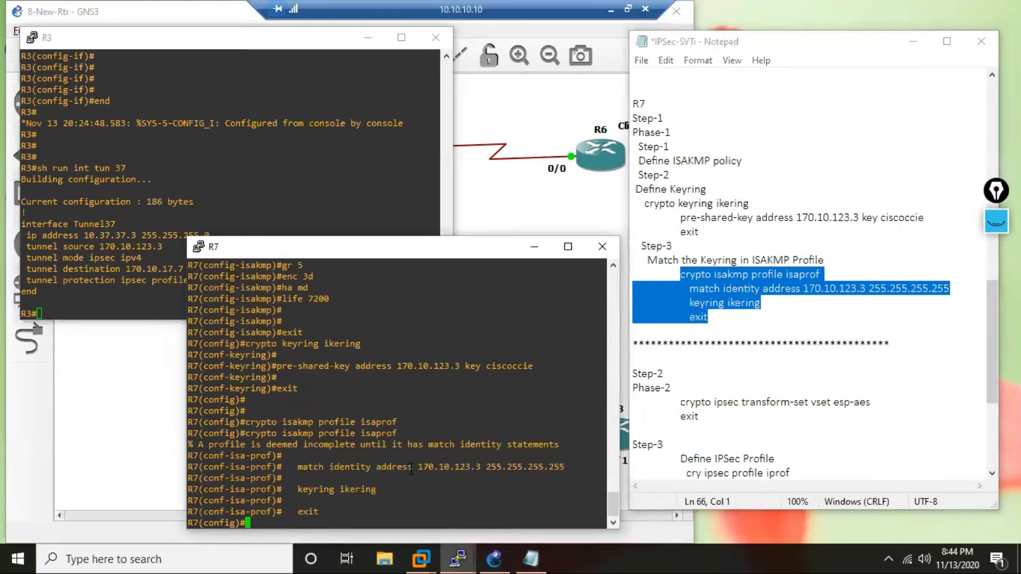
key("Return")
key("Return")
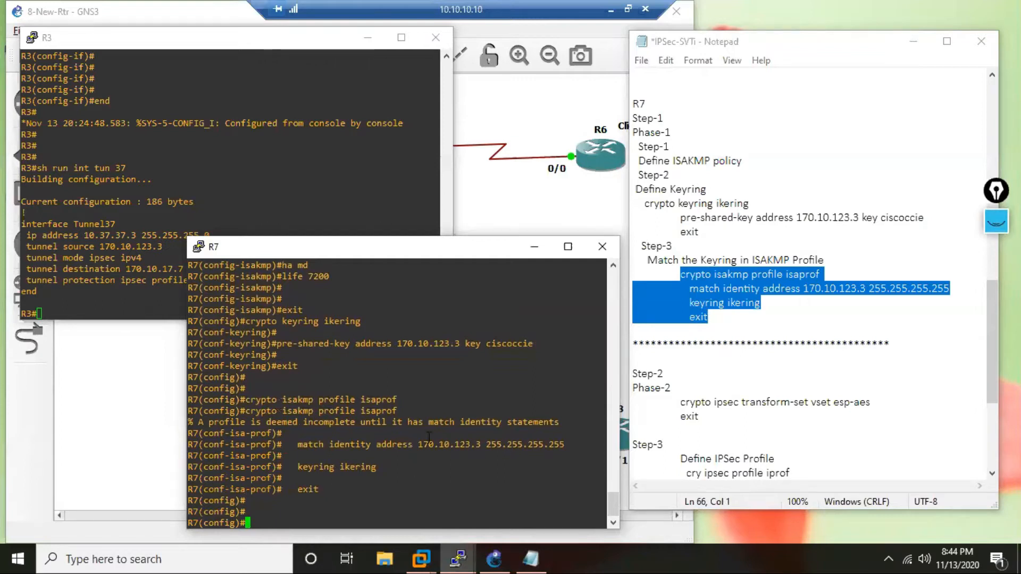
left_click_drag(679, 405, 678, 442)
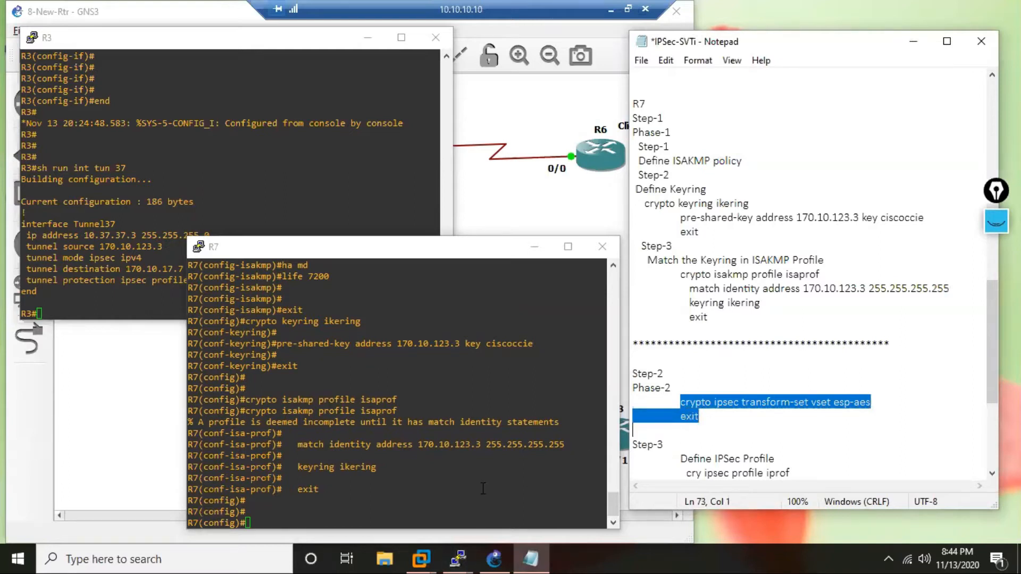
type("c")
right_click(411, 482)
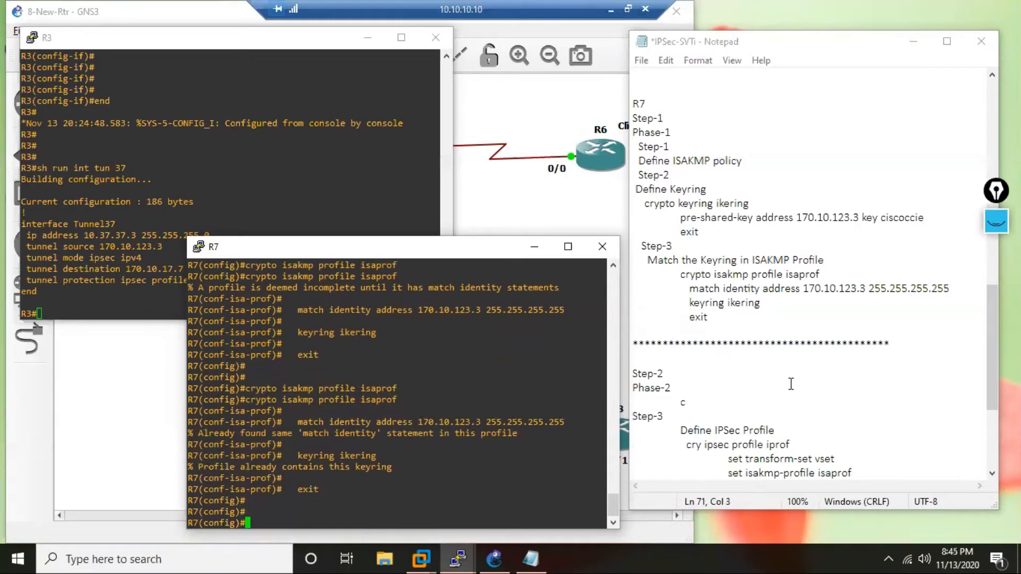
left_click(716, 406)
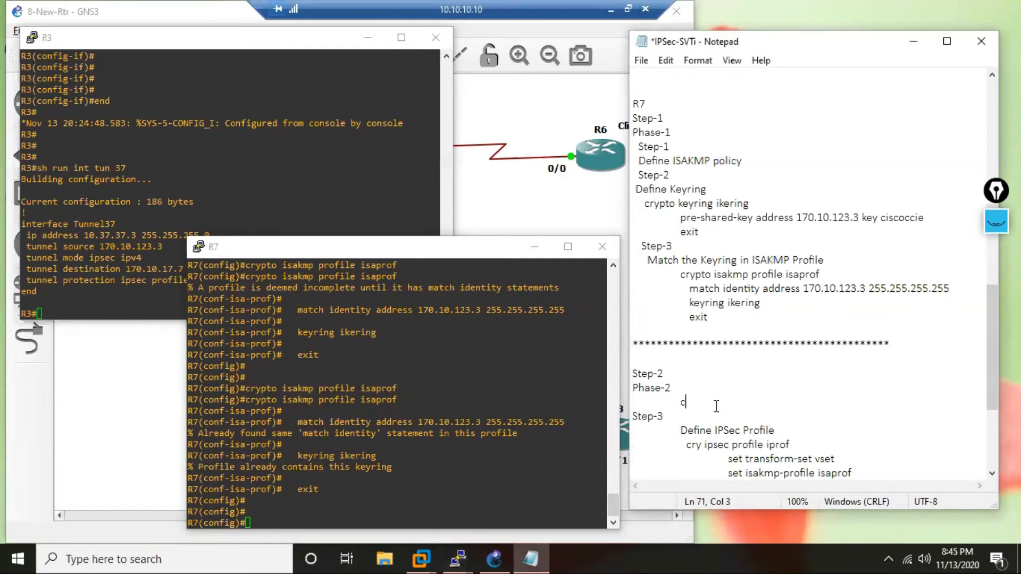
left_click(666, 60)
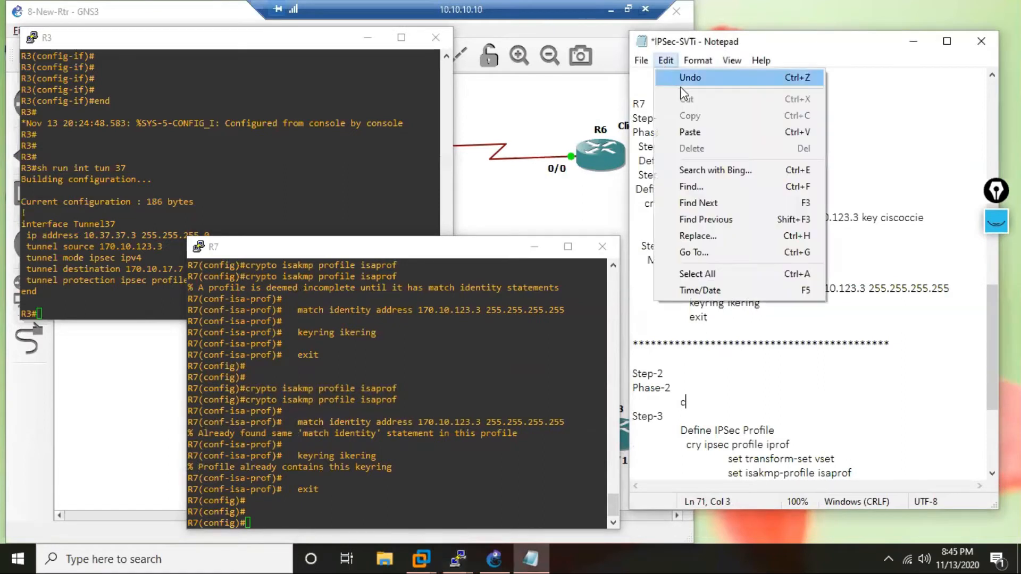
left_click(692, 78)
key("ctrl+c")
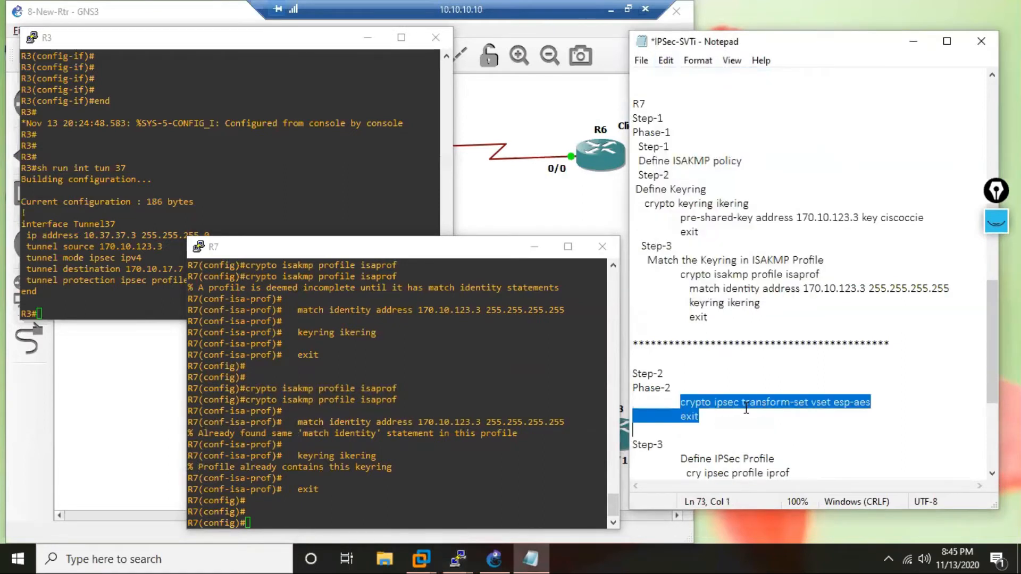
Create the IPSec transform set vset with esp-aes on R7 from the Phase-2 lines in the notes.
left_click(713, 430)
left_click(357, 507)
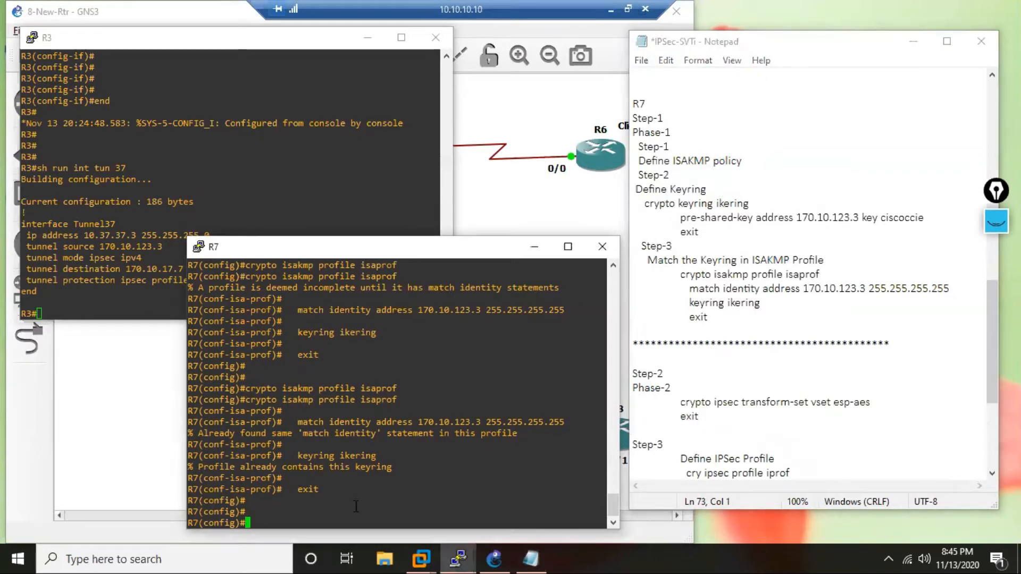
right_click(356, 507)
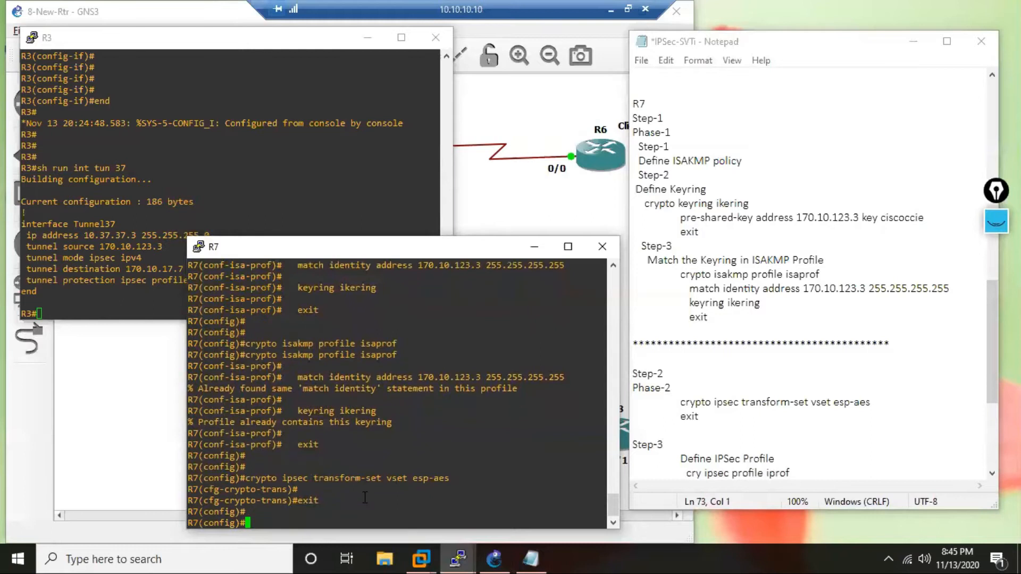
key("Return")
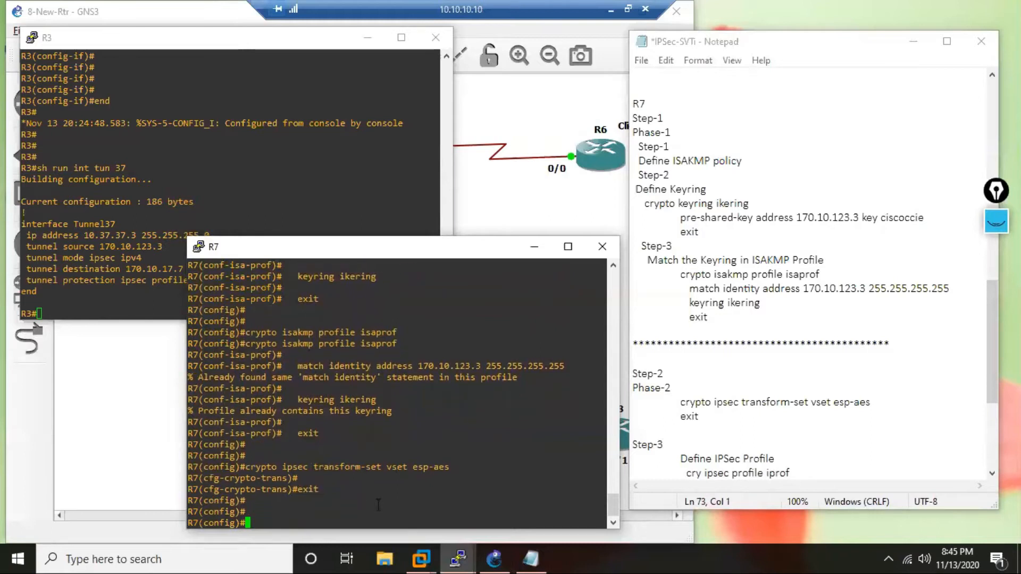
Copy the IPSec profile block from the notes into R7, defining iprof with transform set vset and ISAKMP profile isaprof.
scroll(715, 456, "down", 2)
scroll(817, 367, "down", 2)
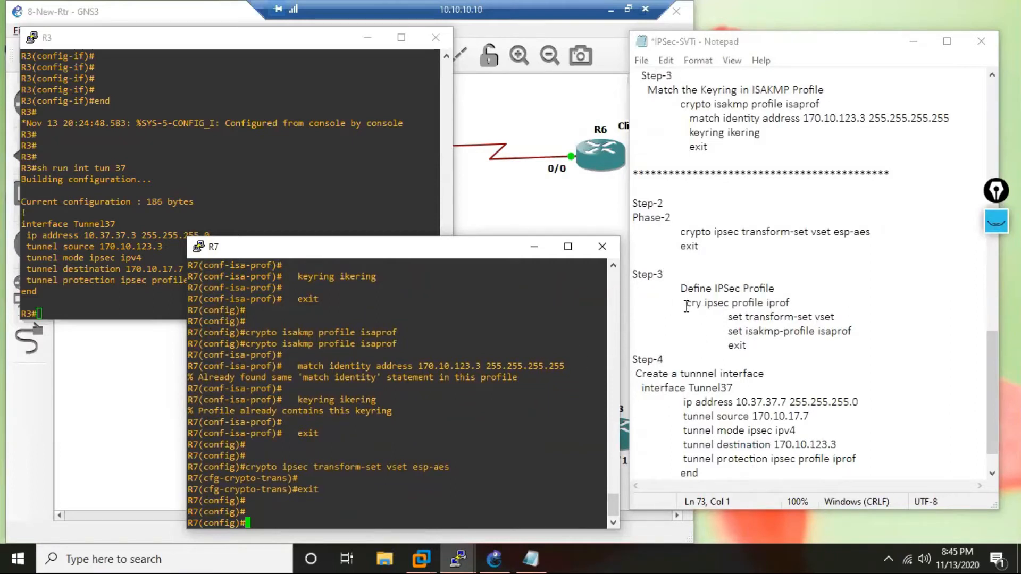
left_click_drag(686, 302, 755, 348)
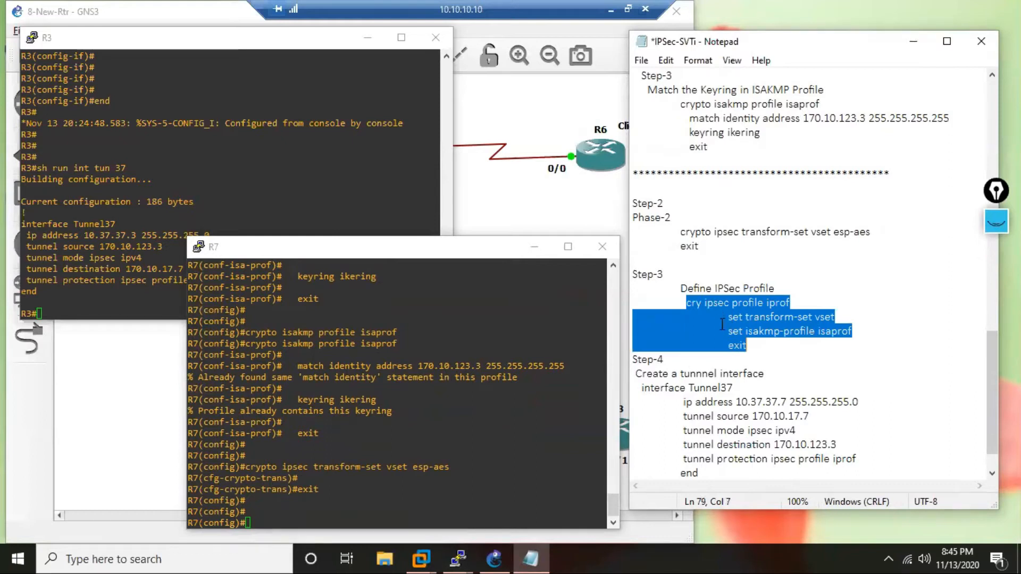
right_click(466, 456)
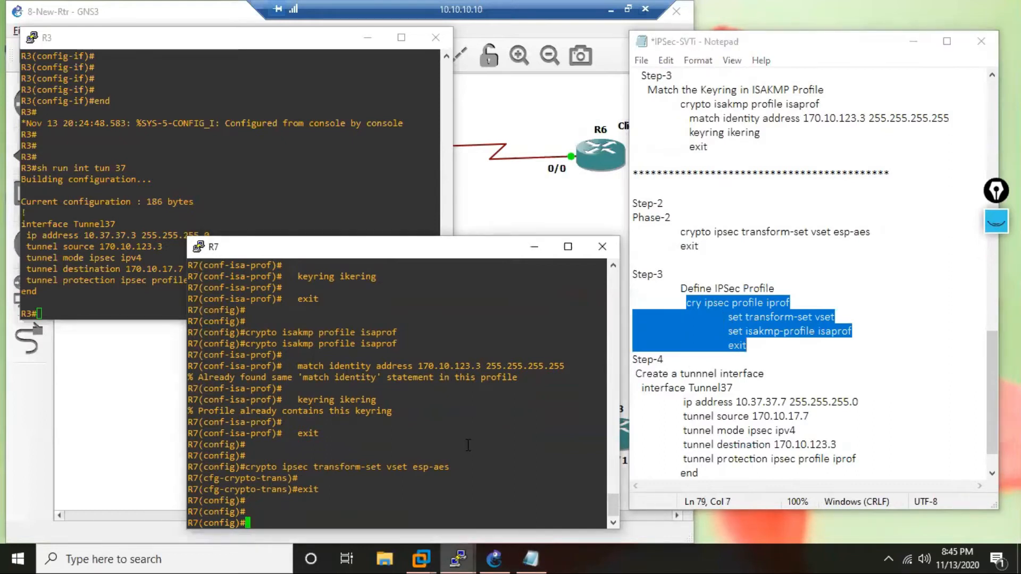
key("Return")
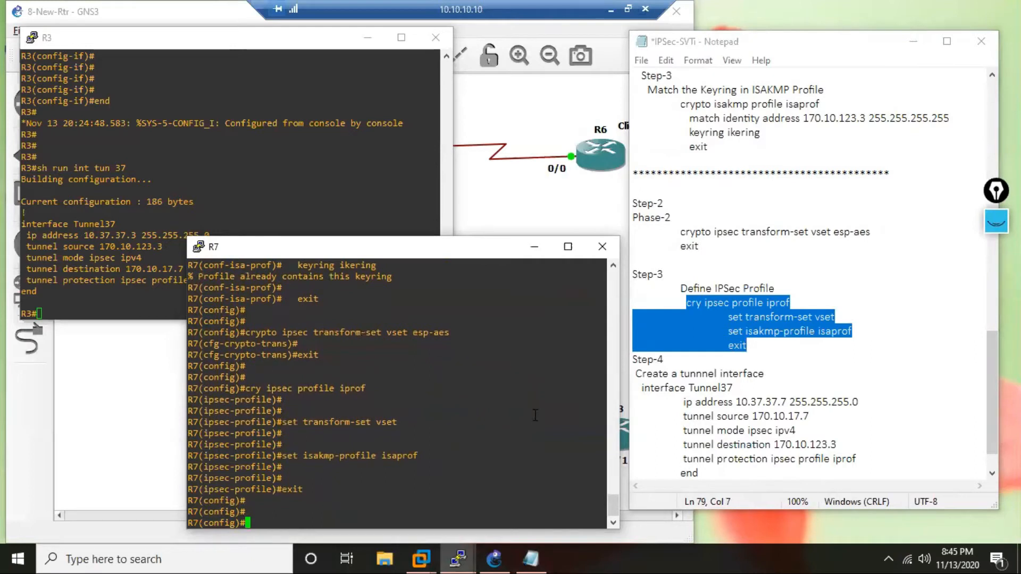
Insert a blank line above Step-4 in the R7 notes and check the tunnel's IP, source and destination addresses.
left_click(635, 359)
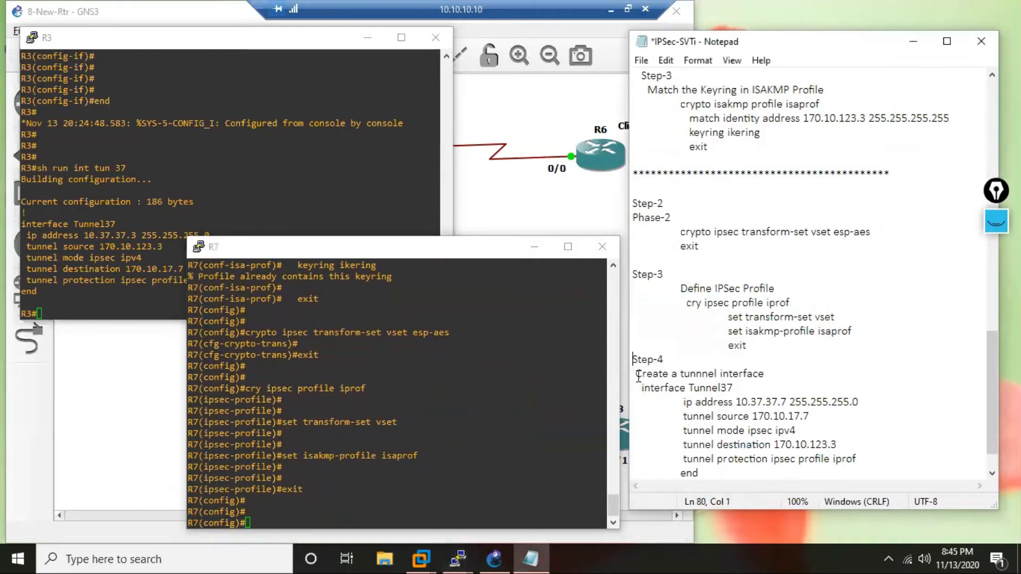
key("Return")
scroll(778, 382, "down", 2)
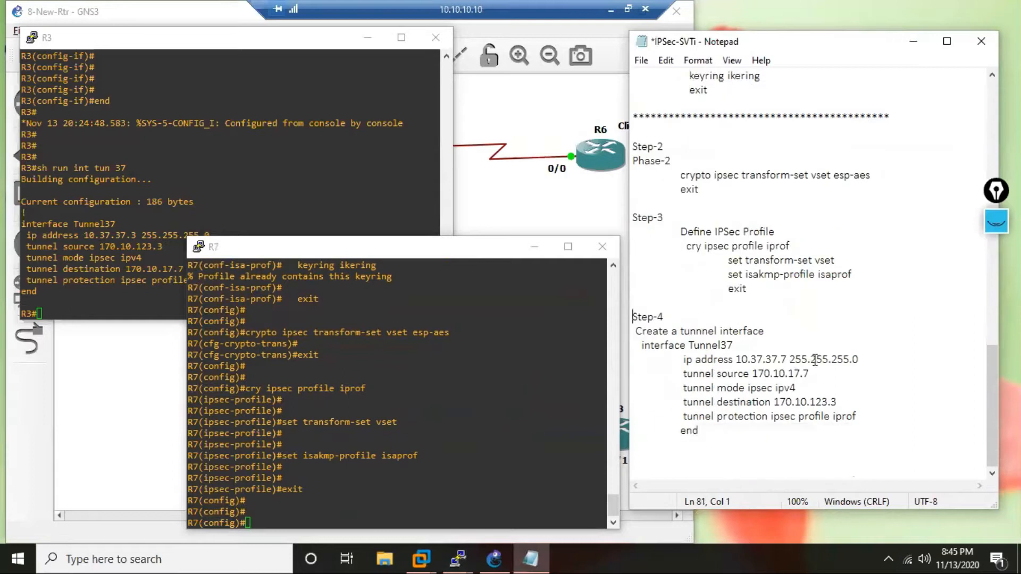
key("Down")
key("Down")
key("Down")
key("Down")
key("Down")
left_click(781, 359)
left_click_drag(810, 373, 794, 374)
left_click(837, 403)
Paste the Tunnel37 block into R7 with IP 10.37.37.7 255.255.255.0, source 170.10.17.7, mode ipsec ipv4, destination 170.10.123.3 and protection profile iprof.
left_click_drag(640, 345, 699, 502)
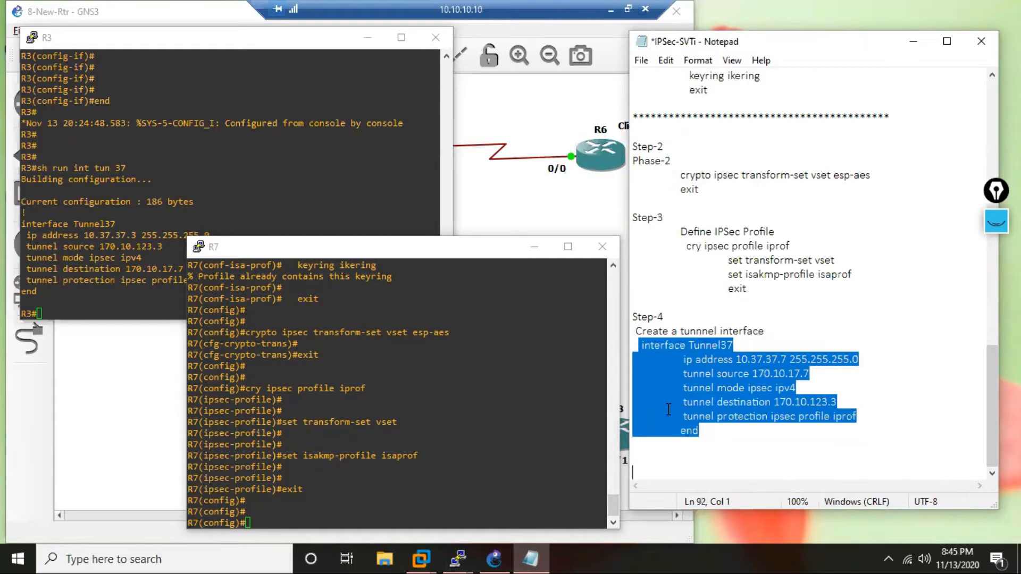
right_click(466, 451)
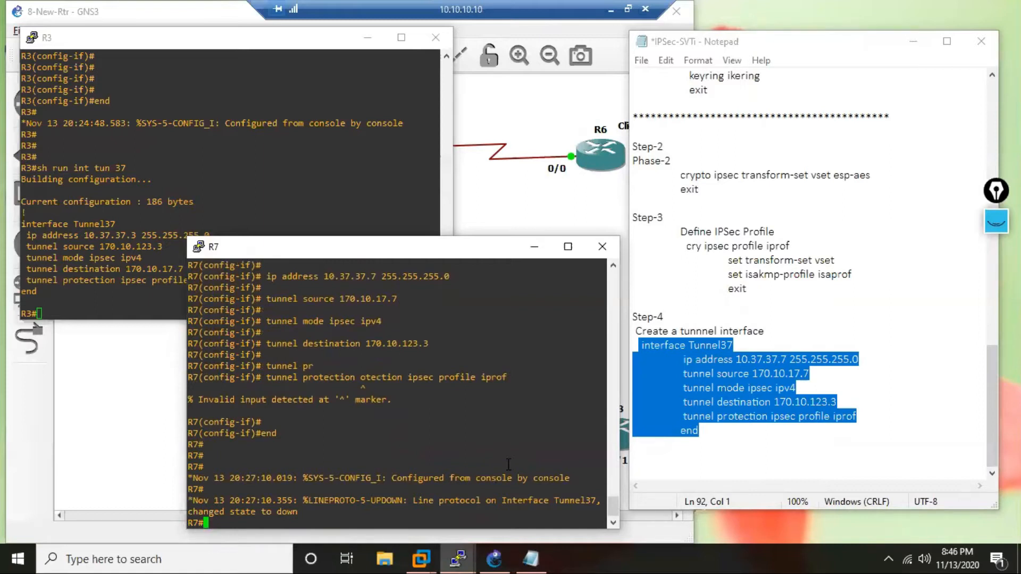
key("Return")
key("Return")
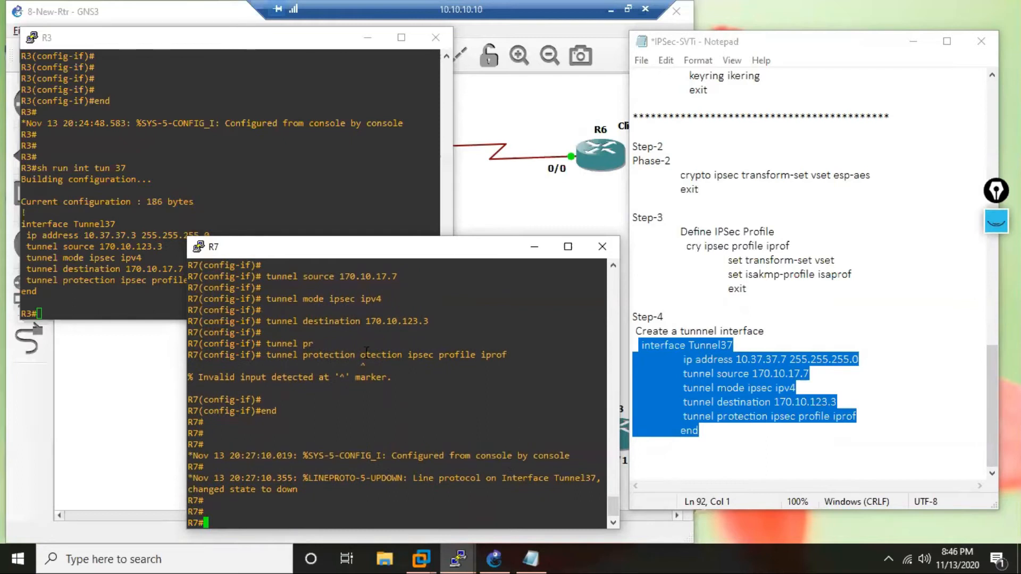
Deselect the tunnel block in the notes and re-enter global configuration mode on R7.
left_click(824, 447)
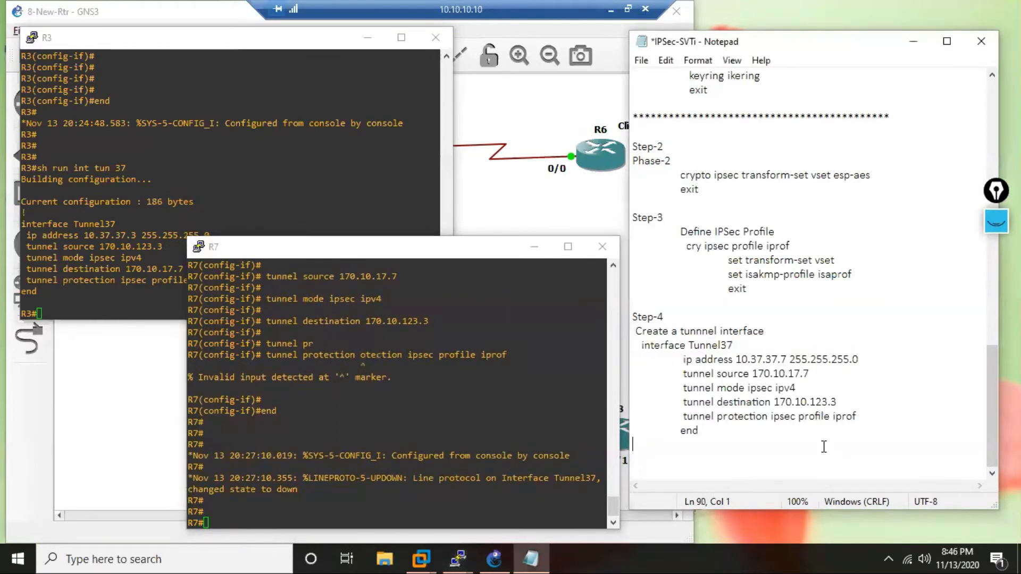
left_click(640, 348)
left_click(457, 455)
type("c")
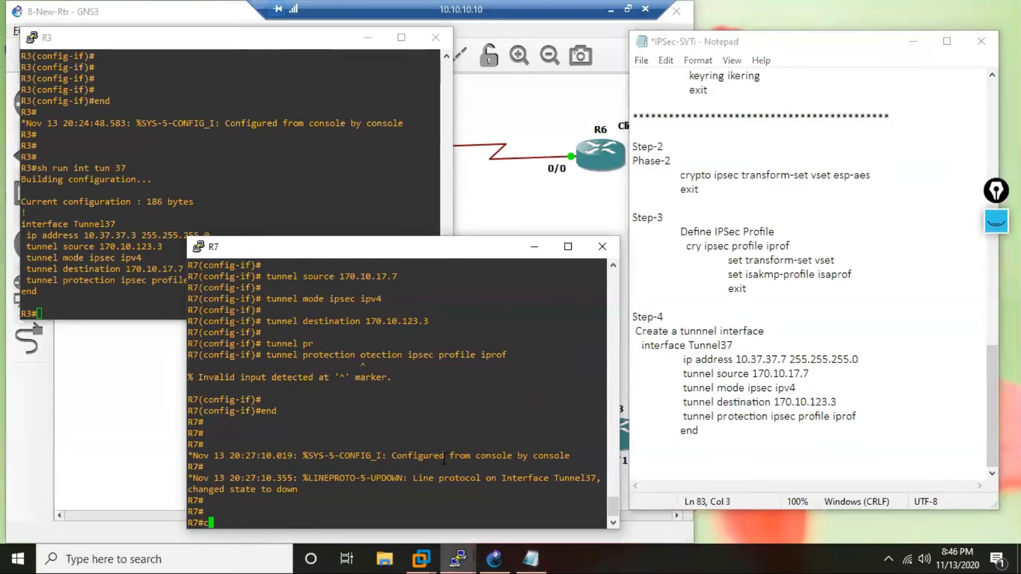
key("Return")
key("Return")
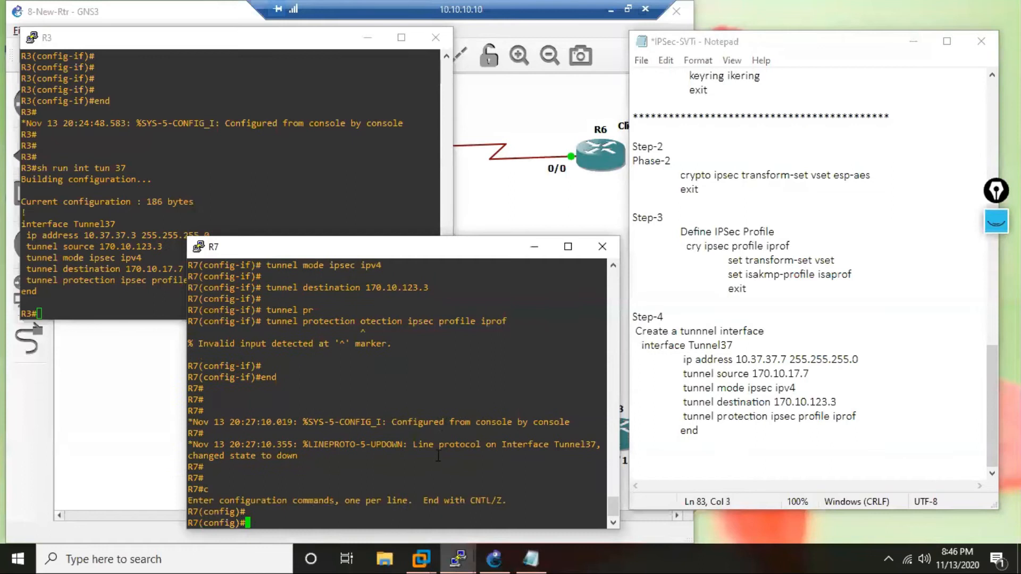
Copy the interface Tunnel37 line from the Step-4 notes into R7 to enter that interface's configuration mode.
left_click(664, 346)
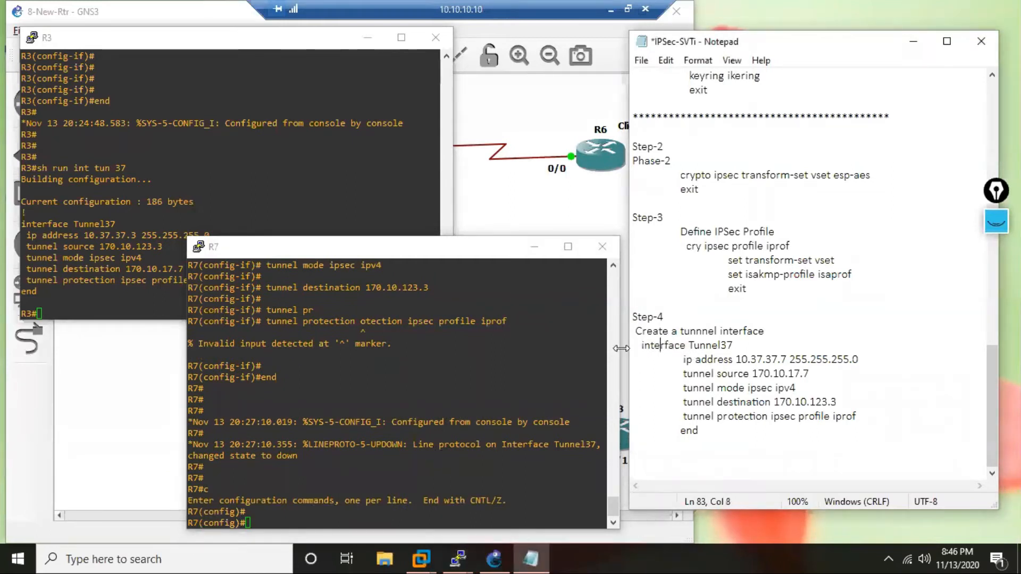
left_click_drag(634, 346, 737, 345)
key("ctrl+c")
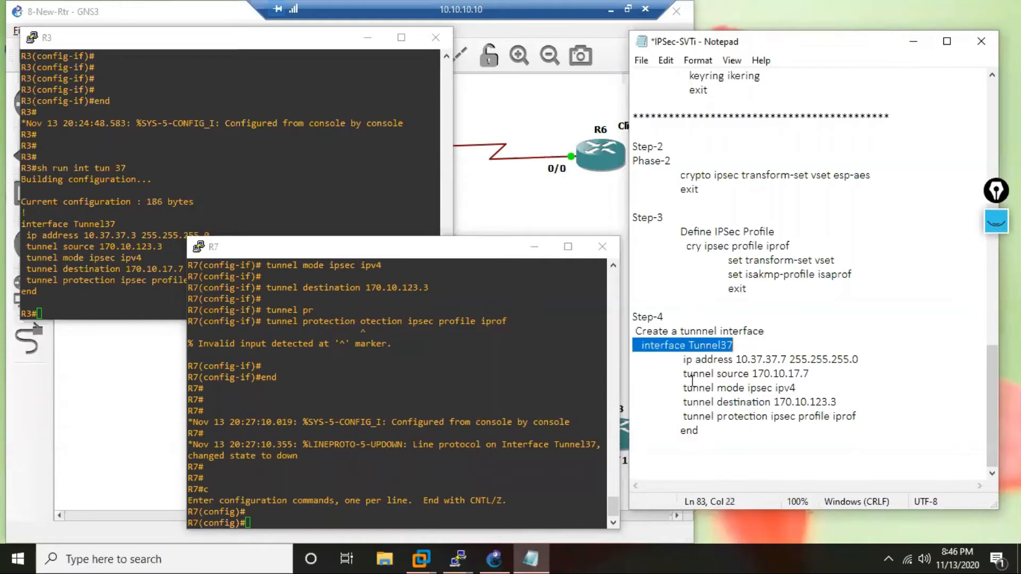
left_click(448, 478)
right_click(439, 461)
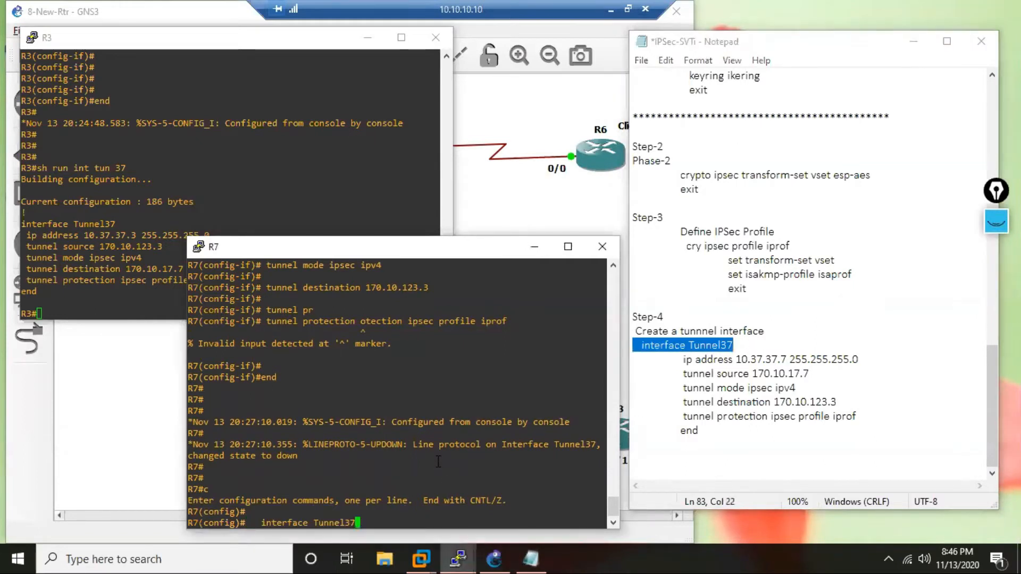
key("Return")
key("Return")
key("Return")
key("Return")
Try to paste the tunnel protection ipsec profile iprof line from the notes into R7 and clear the leftover end command.
left_click_drag(681, 416, 718, 428)
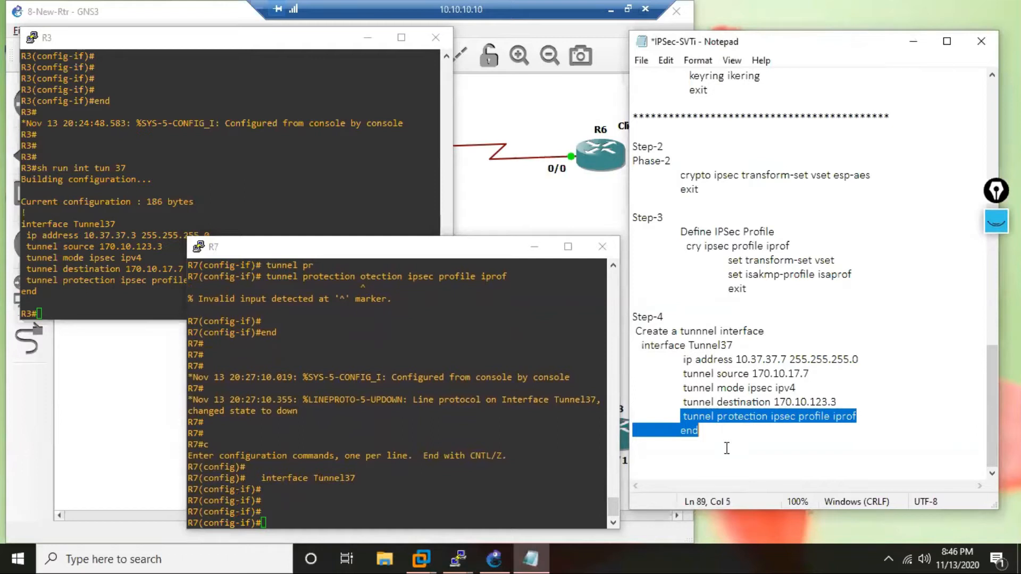
key("ctrl+c")
left_click(399, 501)
right_click(399, 500)
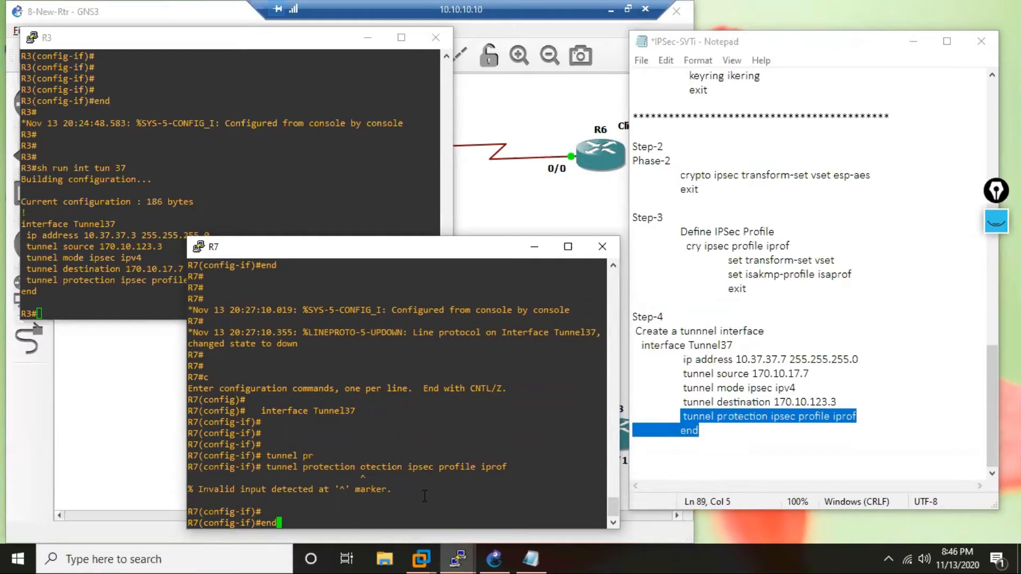
key("BackSpace")
key("BackSpace")
key("BackSpace")
Enter the command tunnel protection ipsec profile iprof manually for Tunnel37 on R7, and add a blank line at the end of the notes.
type("tun")
key("Tab")
type("pro")
key("Tab")
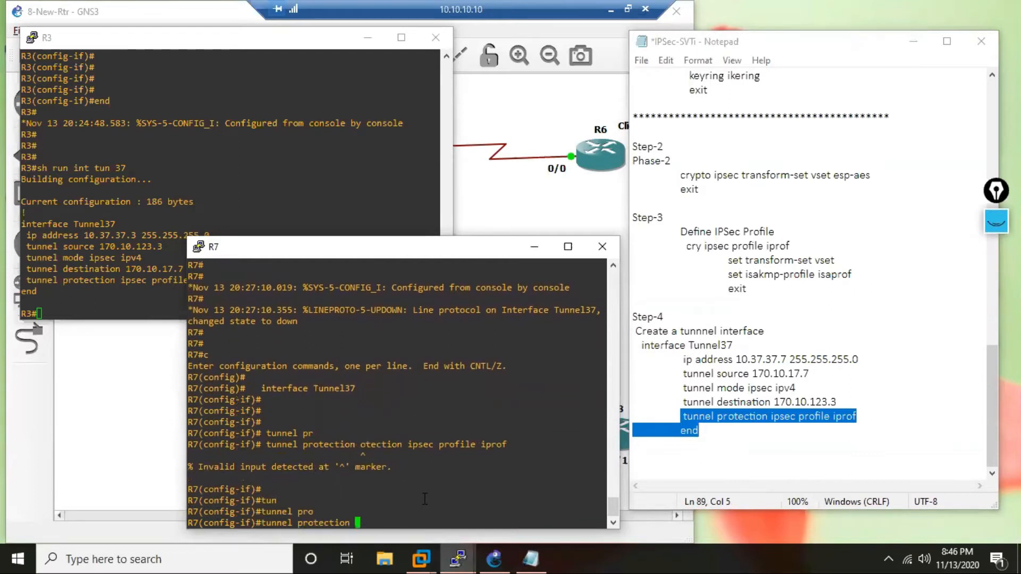
type("ip")
key("Tab")
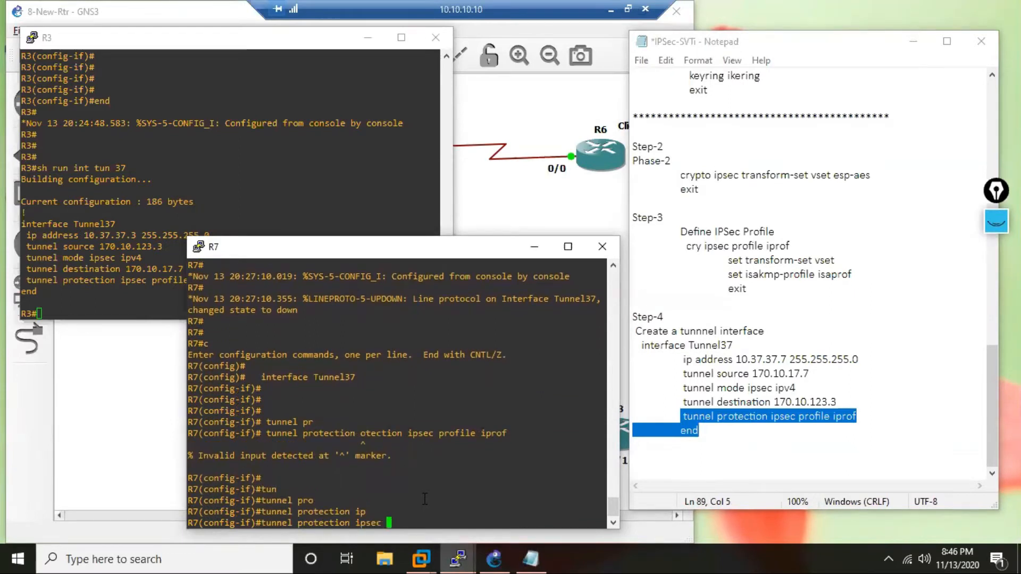
type("p")
key("Tab")
type("i")
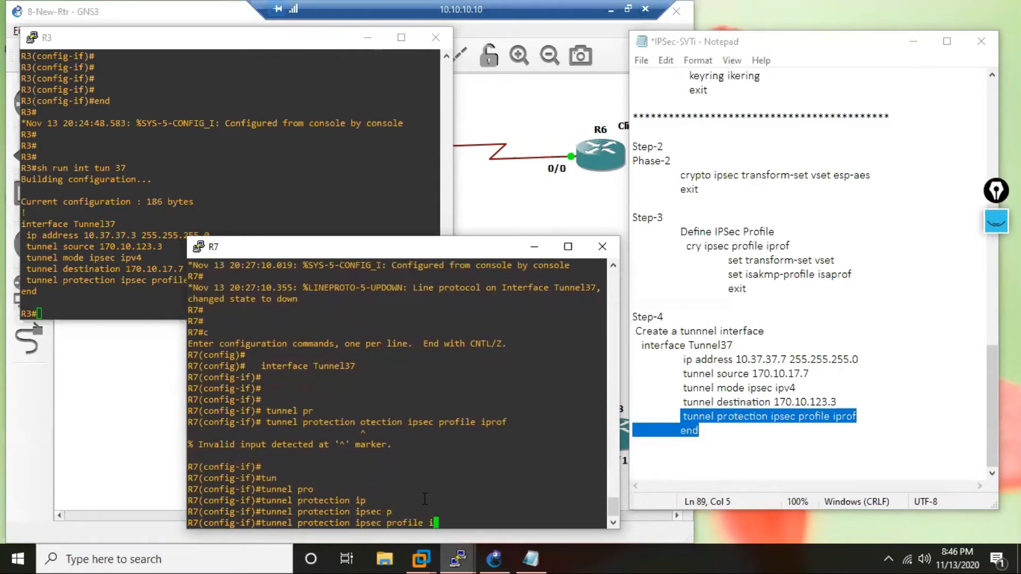
type("prof")
left_click_drag(402, 422, 371, 422)
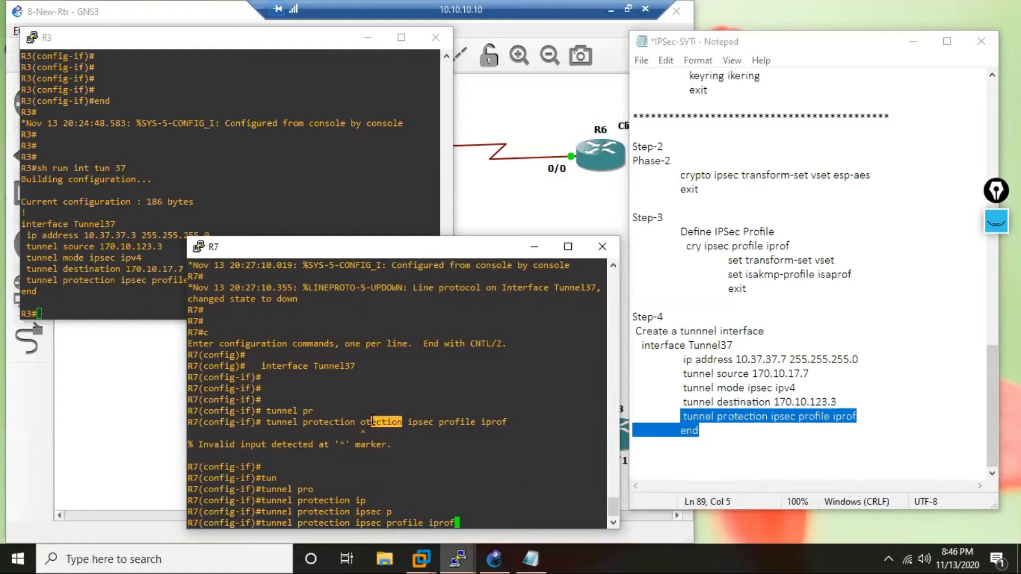
left_click(750, 416)
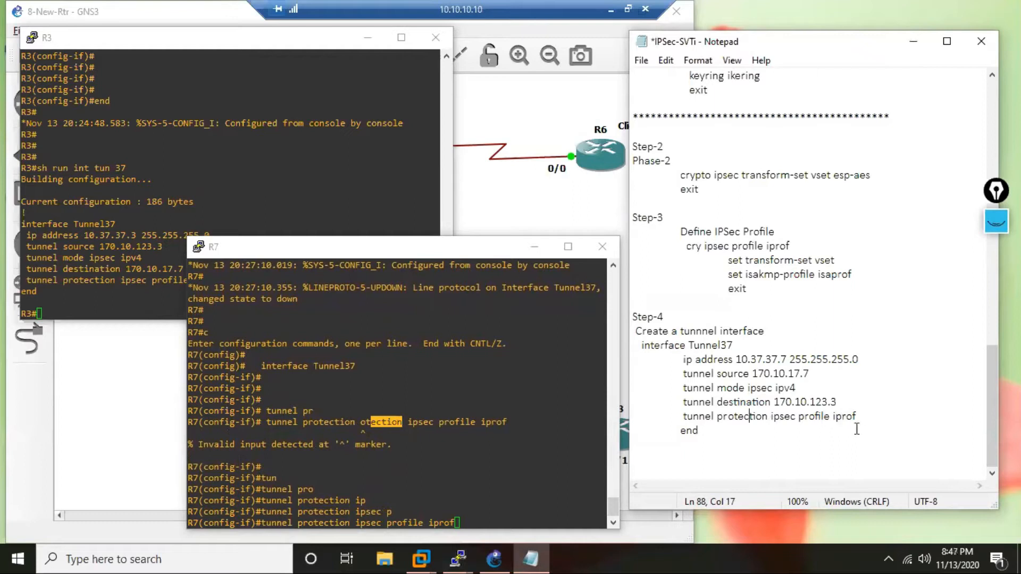
left_click(781, 468)
key("Return")
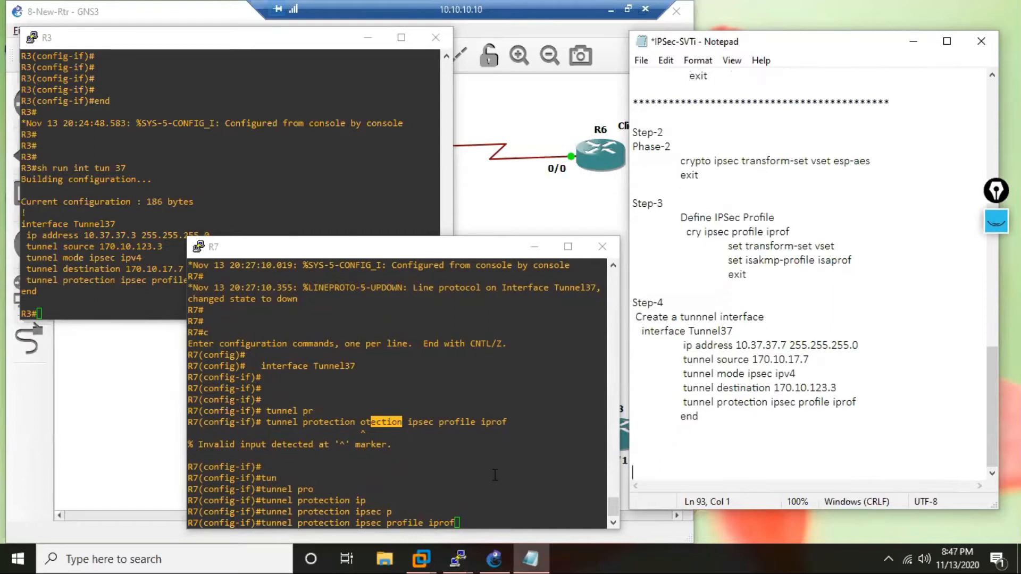
left_click(494, 470)
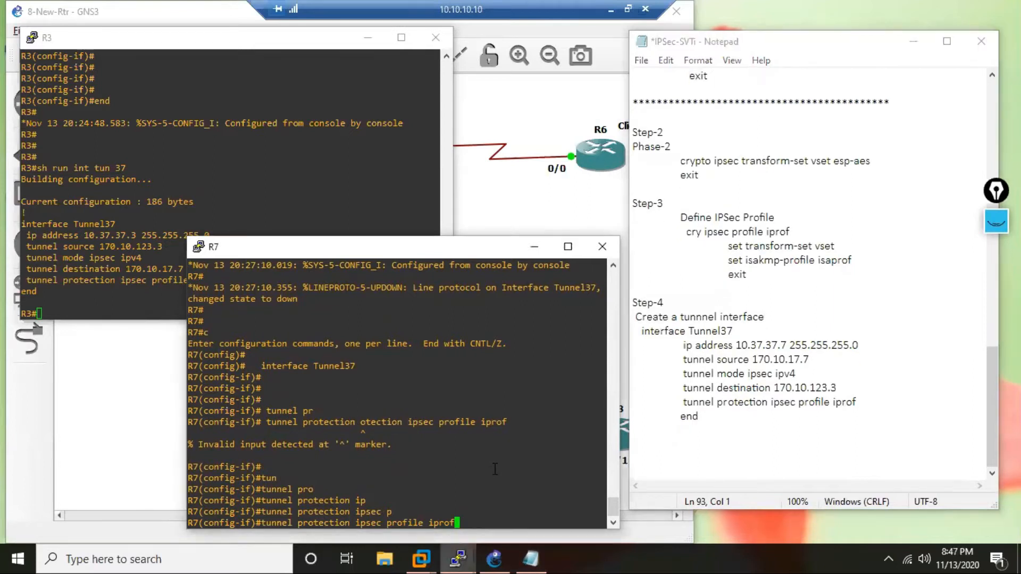
key("Return")
key("Return")
key("Return")
key("Return")
key("Return")
key("Return")
key("Return")
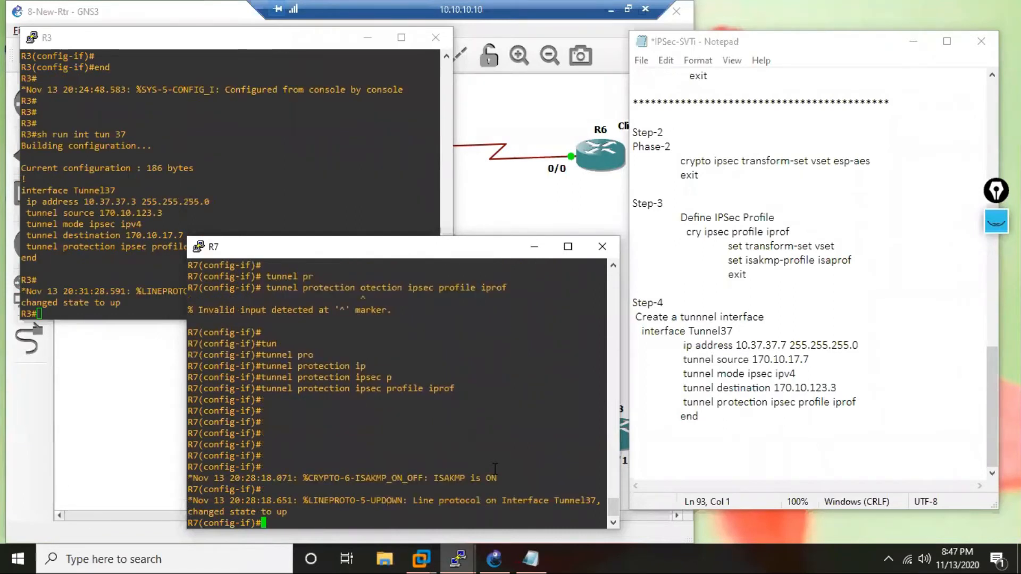
Exit configuration mode on R7 and ping R3's tunnel address 10.37.37.3.
type("end")
key("Return")
key("Return")
key("Return")
key("Return")
key("Return")
key("Return")
key("Return")
key("Return")
type("p")
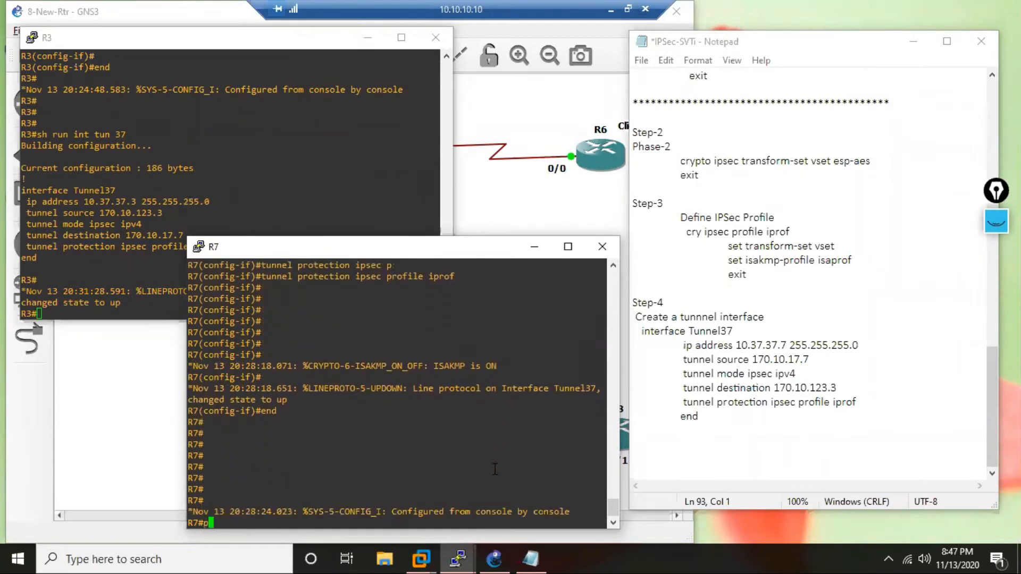
type("ing 10.37.37.3")
key("Return")
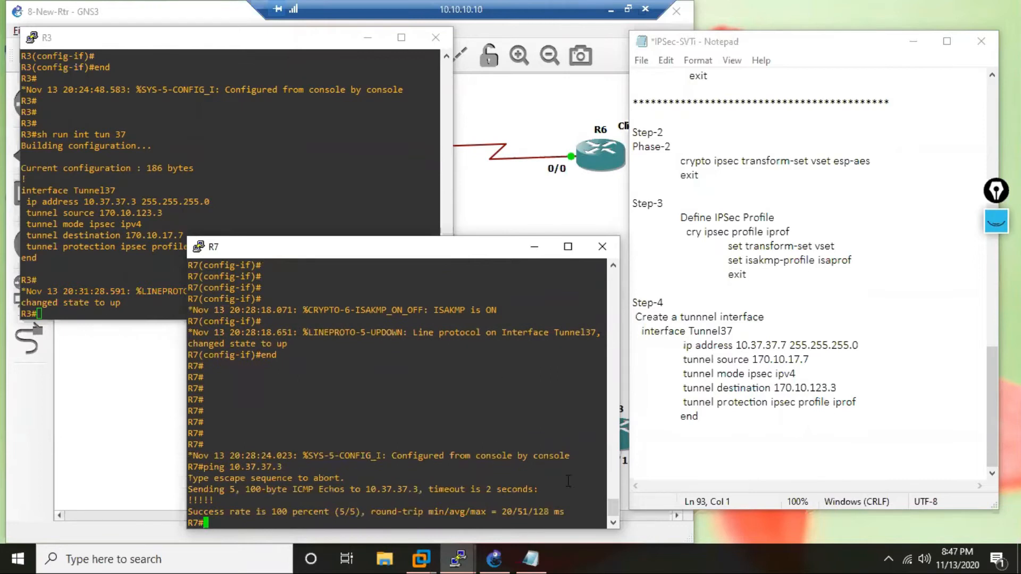
Switch to the GNS3 topology and start an Ethernet packet capture on the link between R3 and SW1, with the visualization program enabled.
left_click(494, 559)
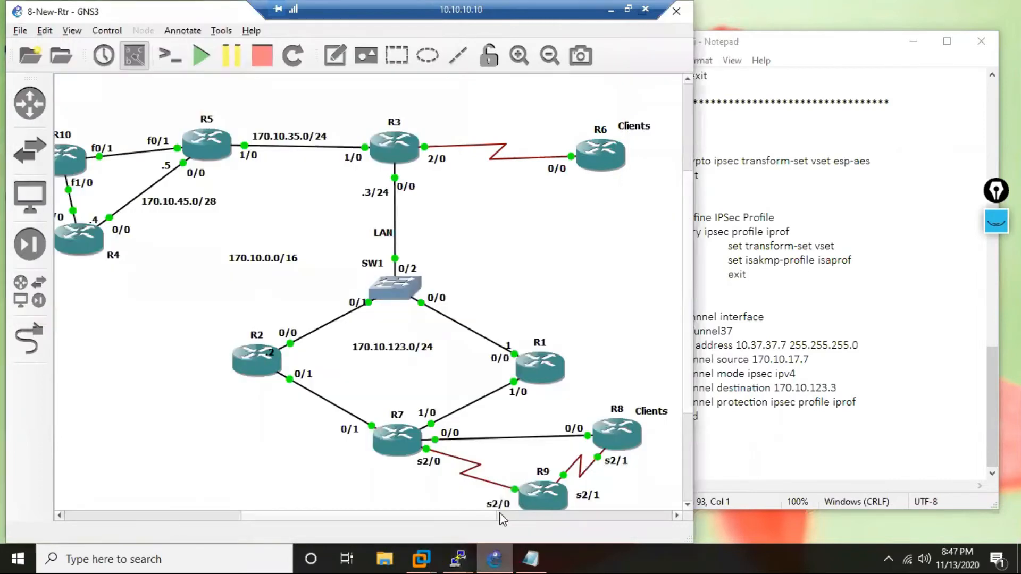
right_click(397, 216)
left_click(429, 223)
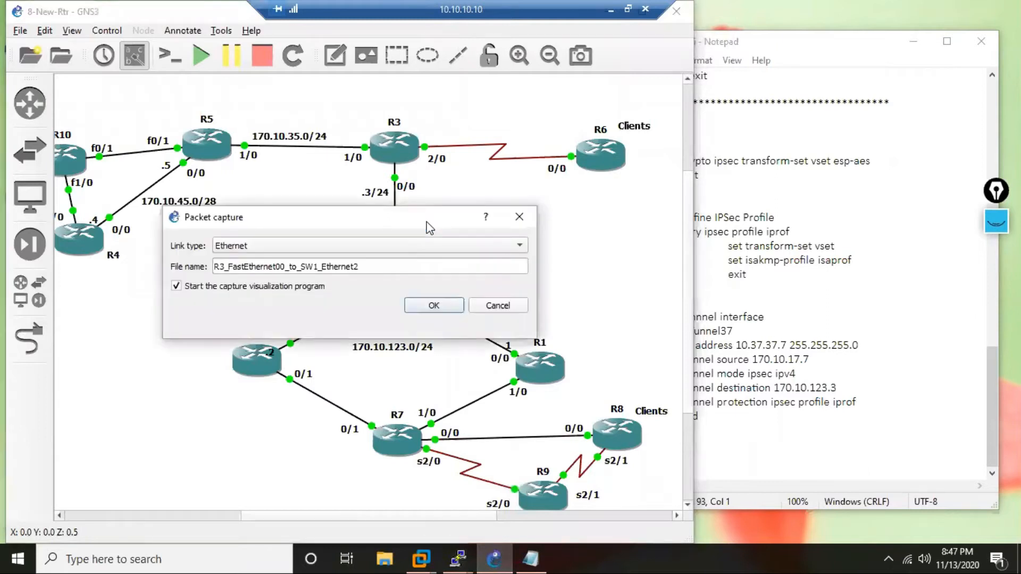
left_click(437, 307)
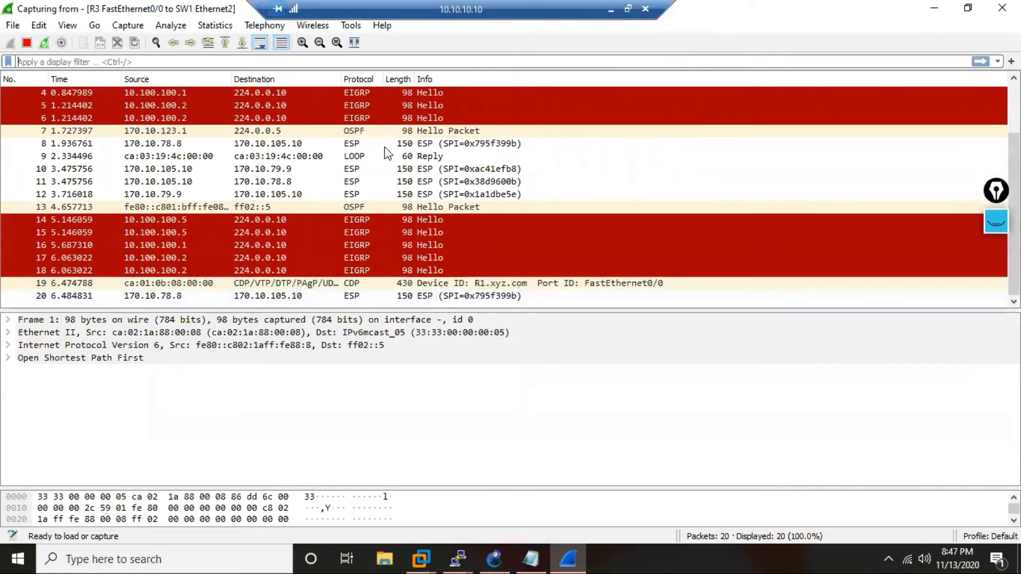
Filter the R3-to-SW1 capture by esp and inspect the source and destination addresses of the ESP packets.
left_click(350, 170)
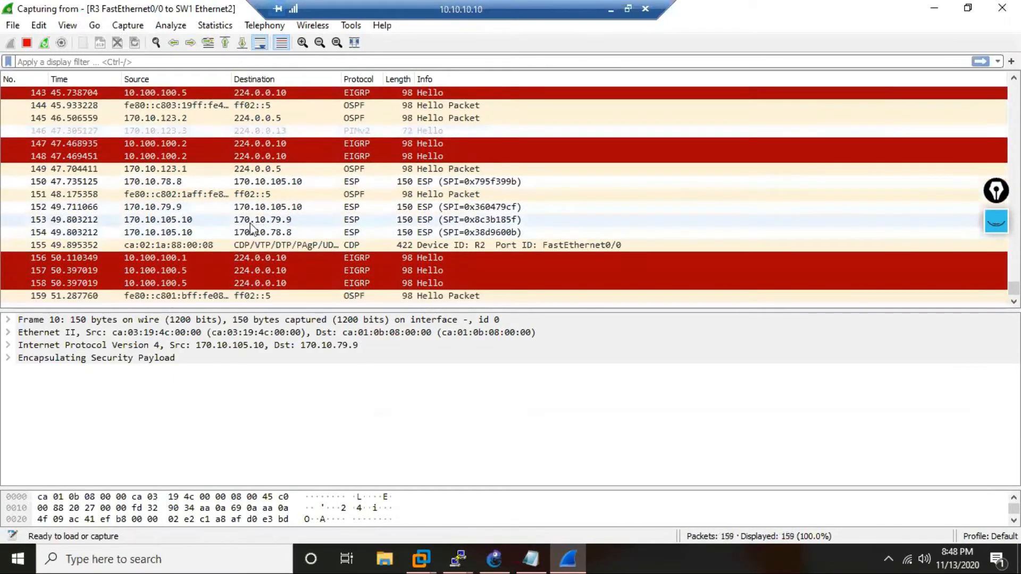
left_click(236, 220)
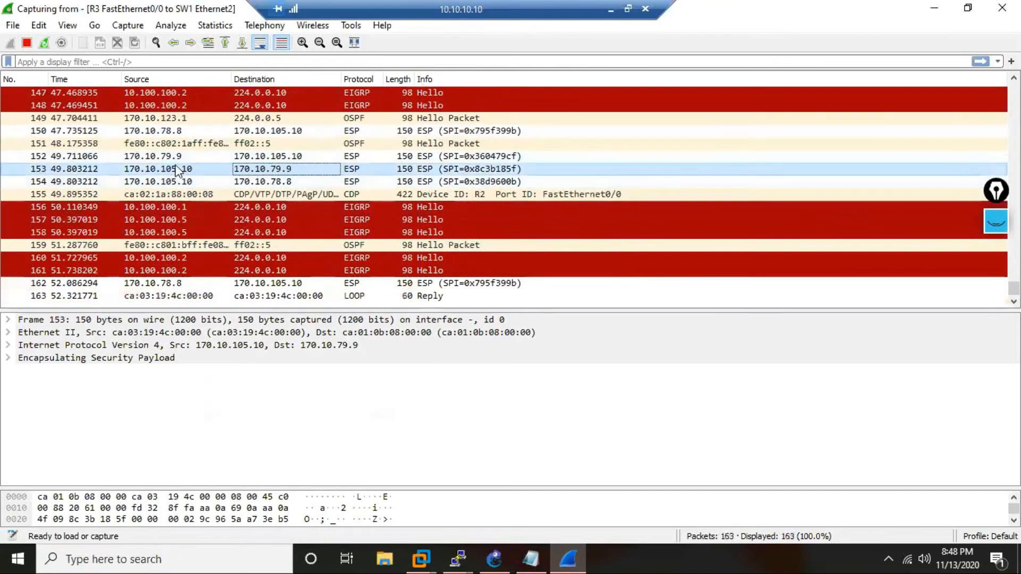
left_click(168, 148)
left_click(169, 160)
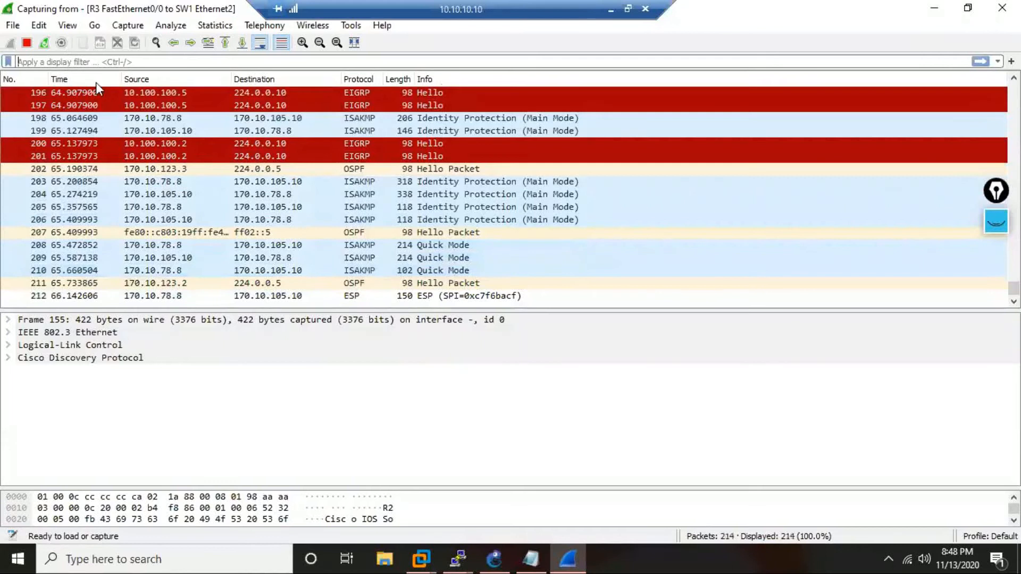
type("esp")
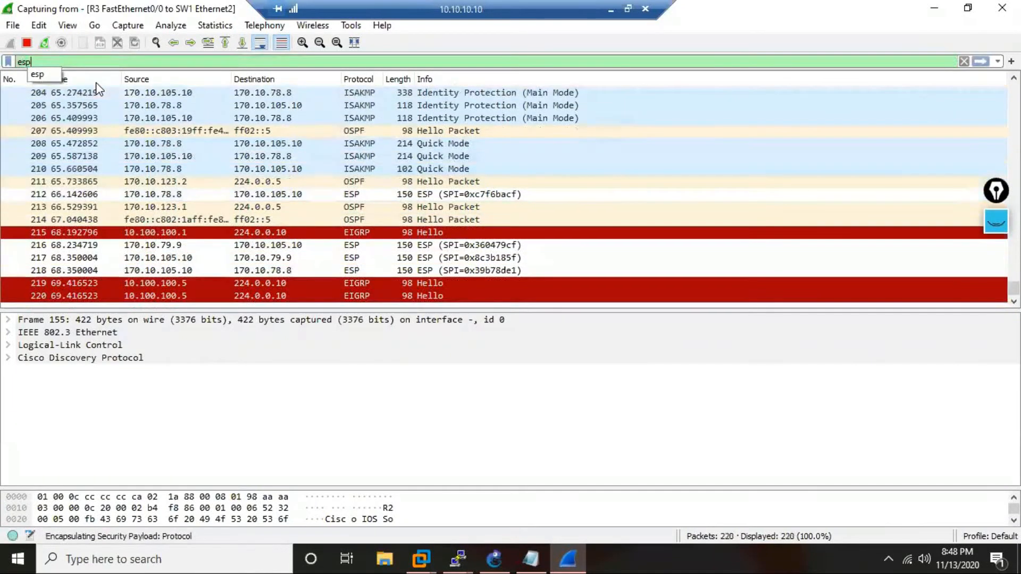
key("Return")
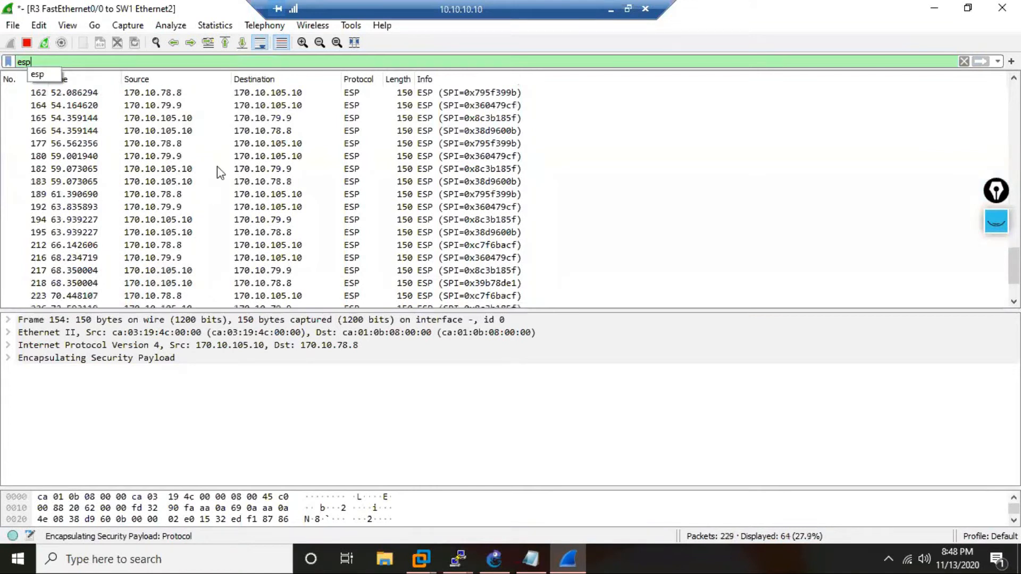
left_click(158, 195)
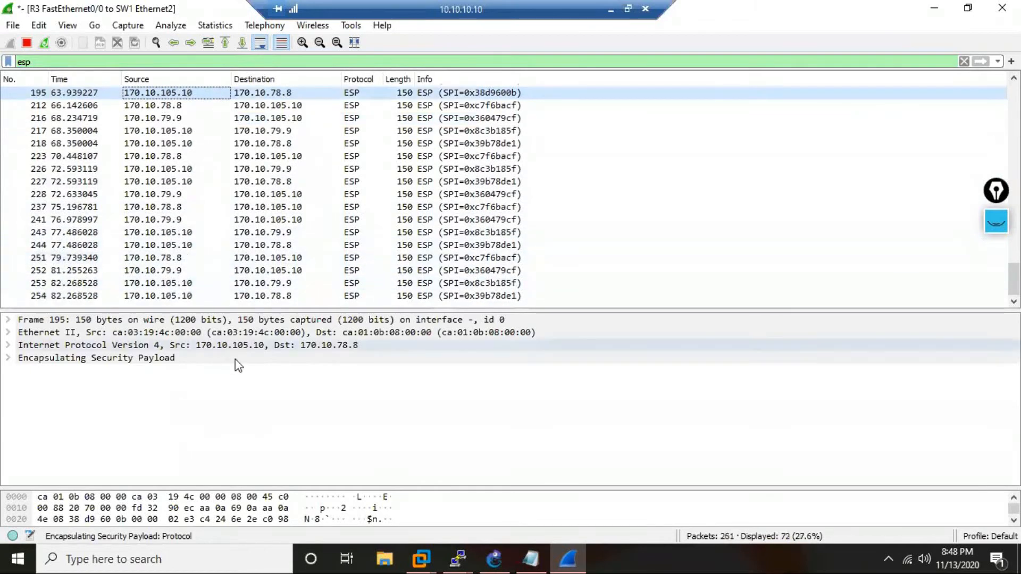
Switch to the R3 console, move it clear of the captured packet list and ping R7's tunnel address 10.37.37.7.
left_click(459, 557)
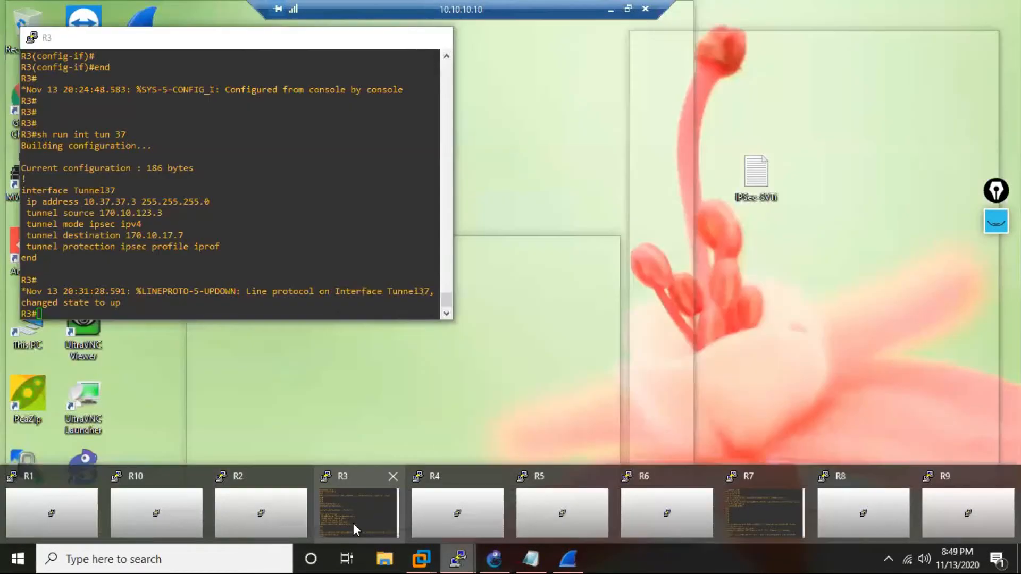
left_click(353, 523)
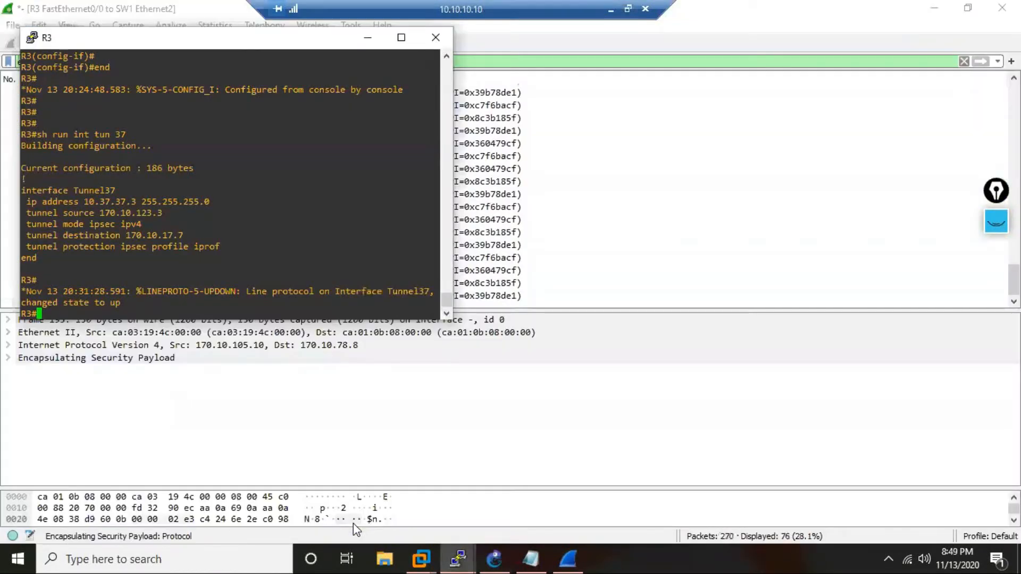
type("ping")
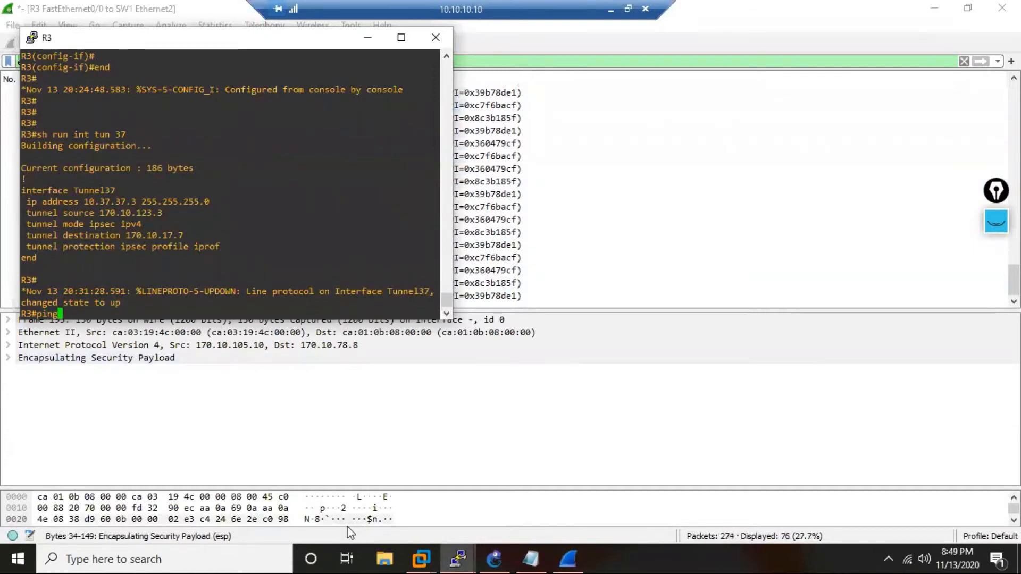
left_click_drag(247, 36, 786, 62)
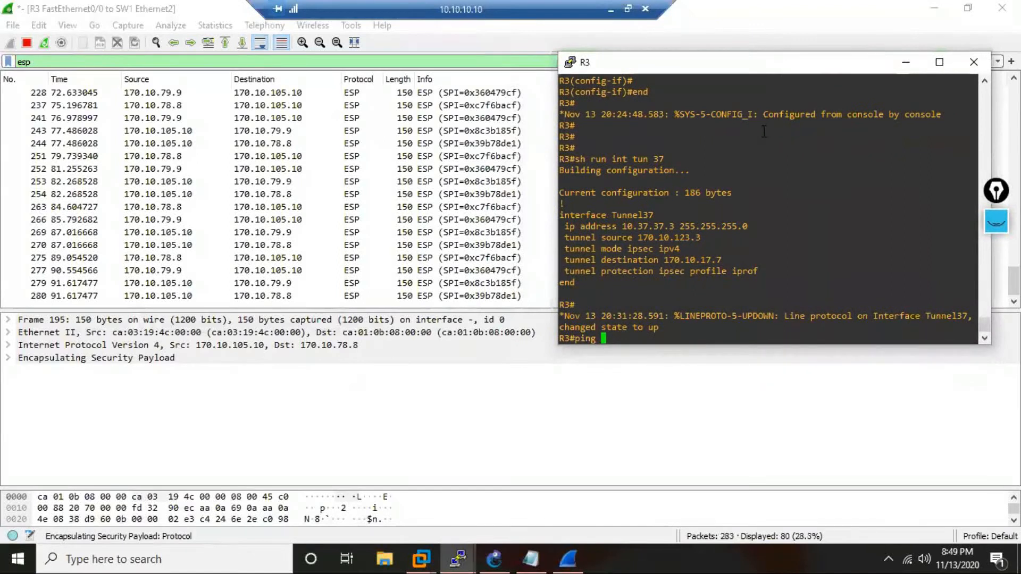
type("10.37.37")
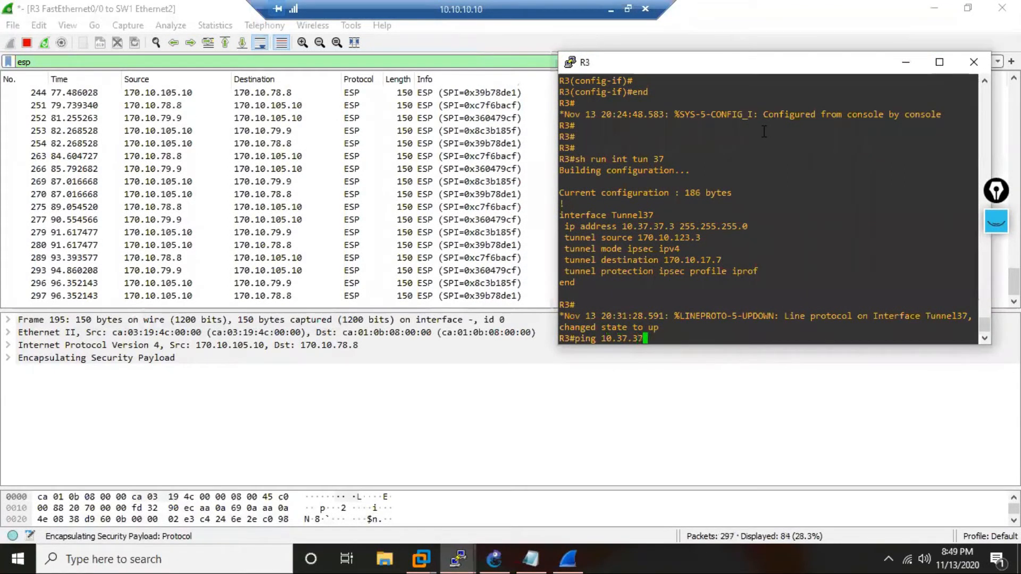
type(".7")
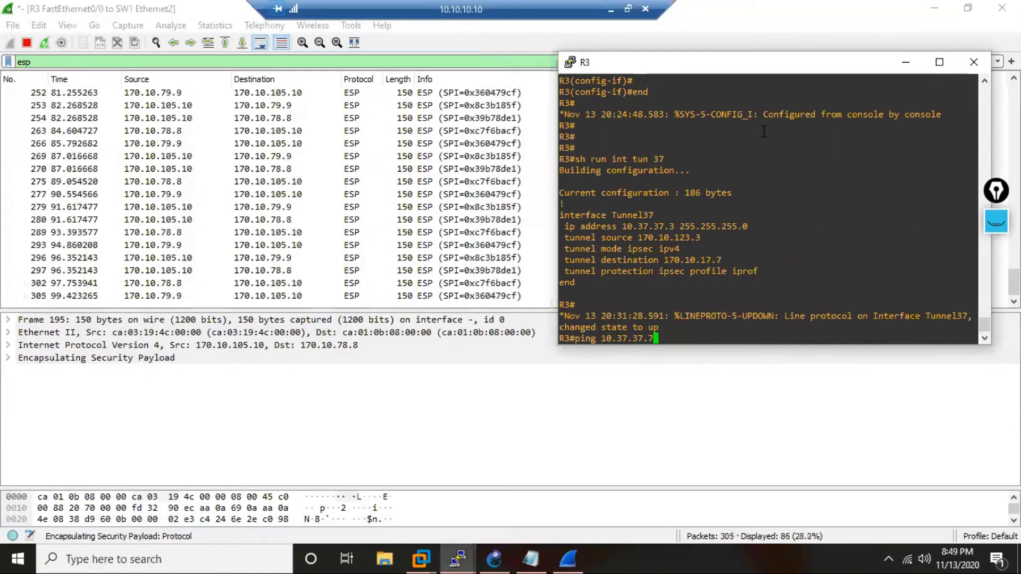
key("Return")
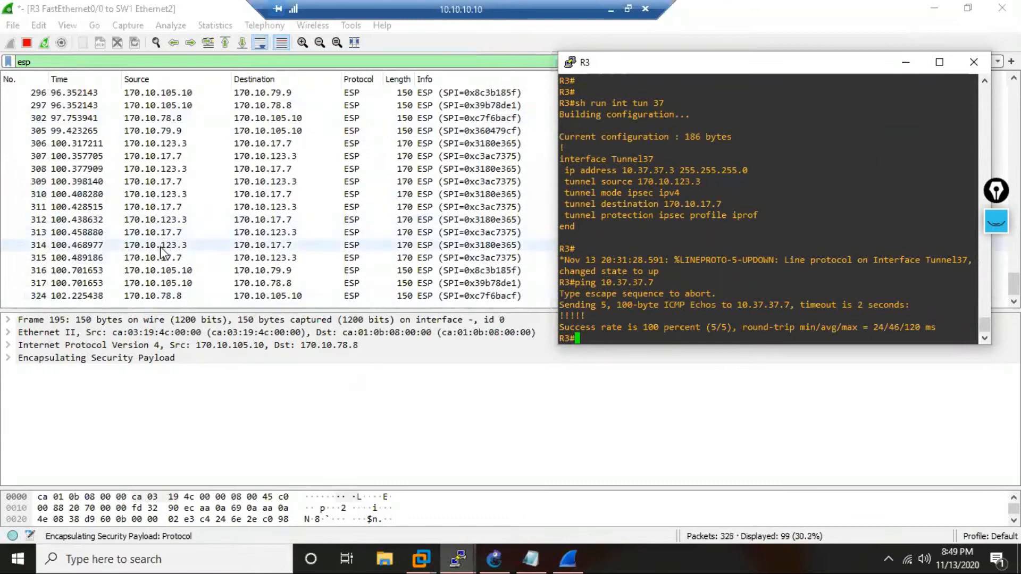
Examine the source and destination of the captured ESP packets and expand the Encapsulating Security Payload details of one.
left_click(170, 246)
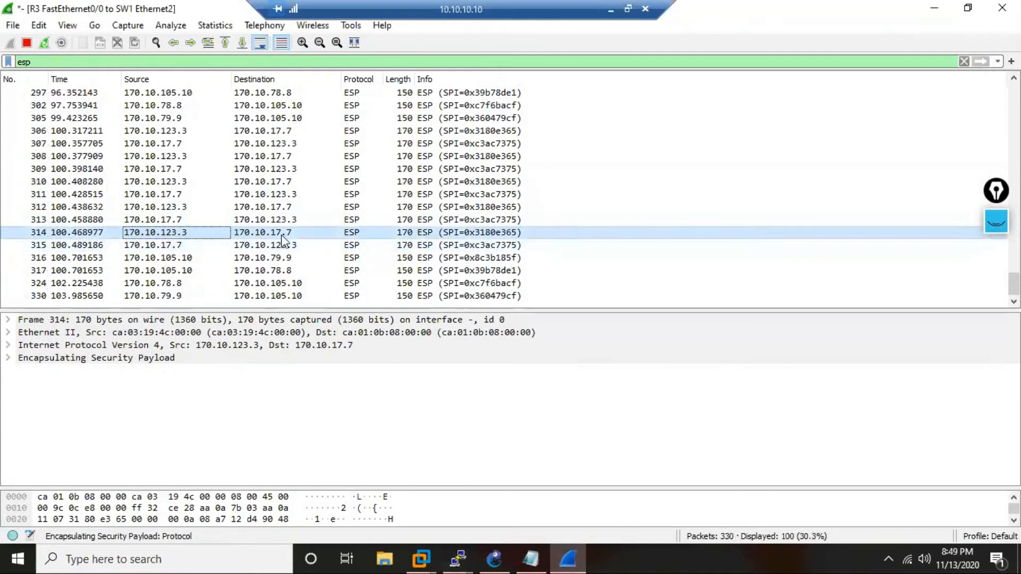
left_click(276, 197)
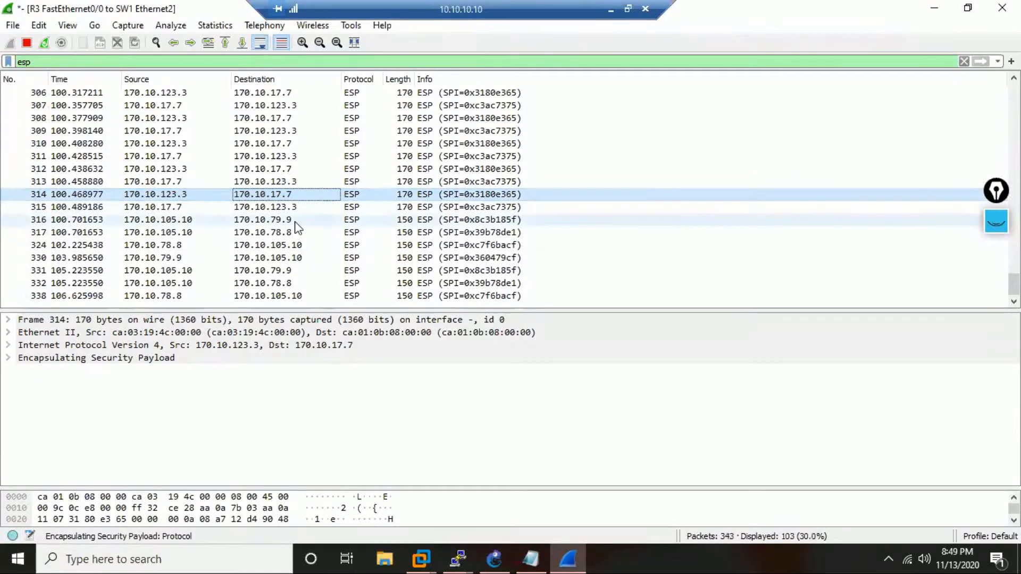
left_click(167, 223)
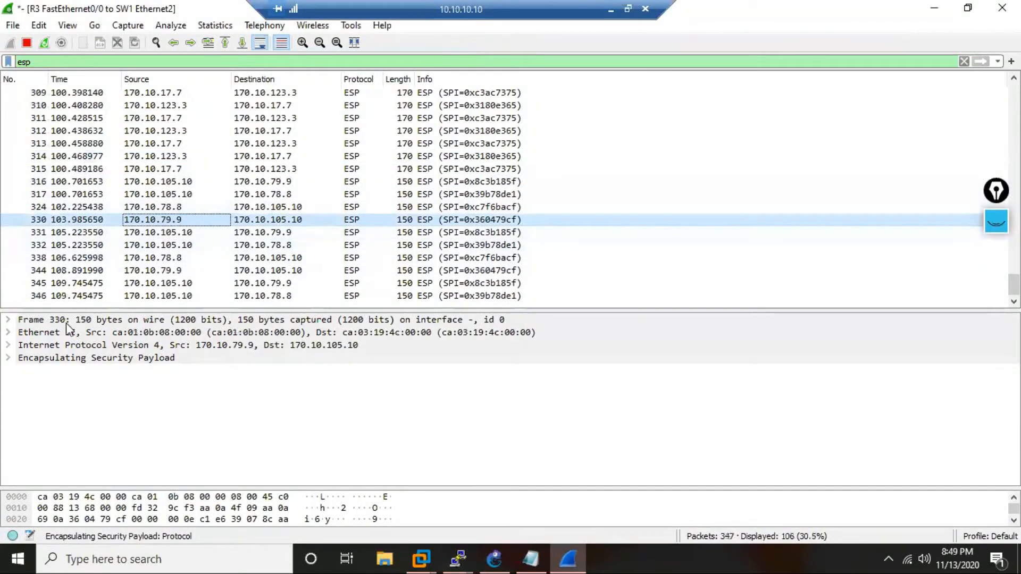
left_click(9, 359)
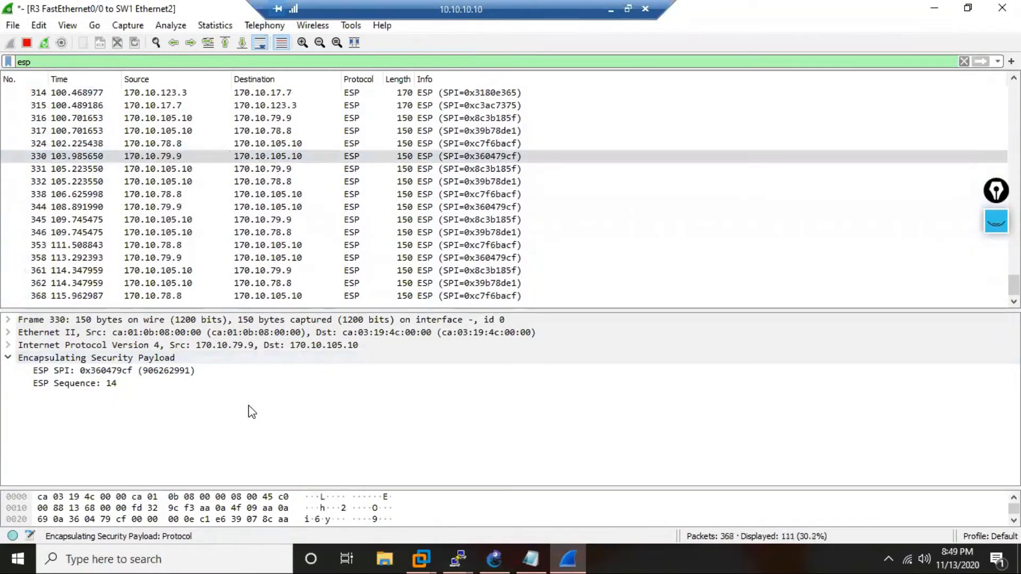
Clear the drawings from the GNS3 topology, switch to the R3 console and enter configuration of OSPF process 37.
left_click(508, 556)
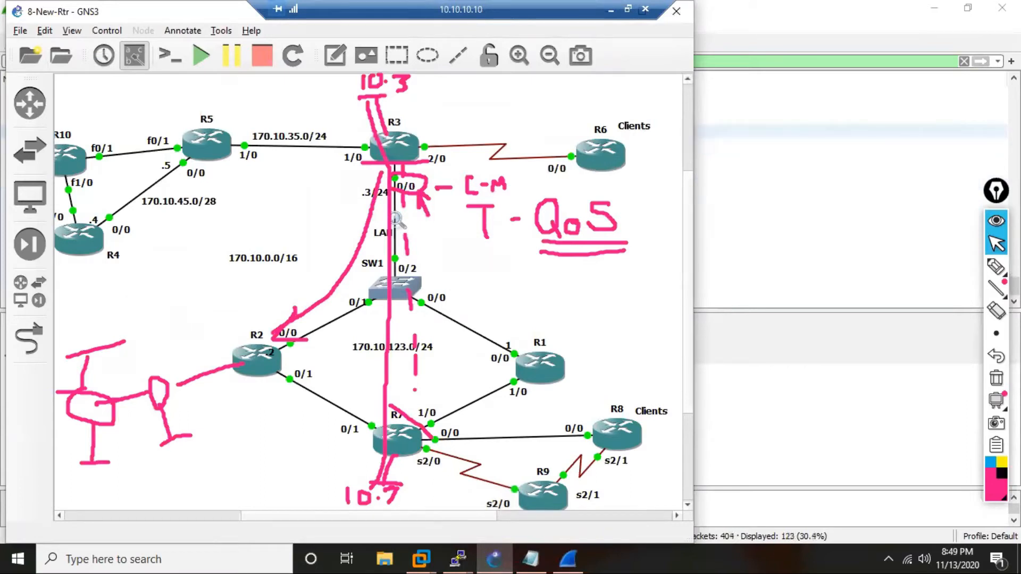
left_click(996, 221)
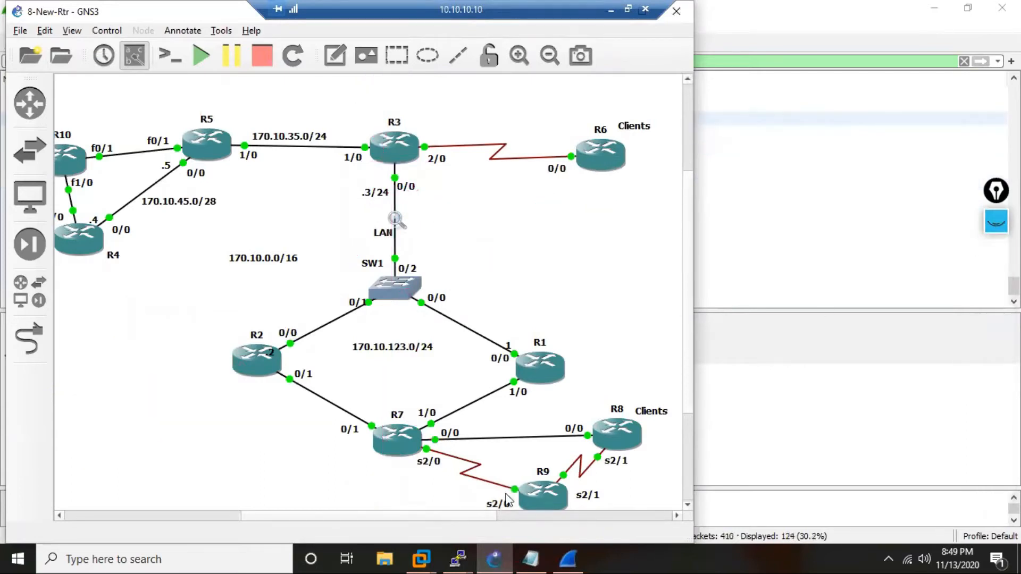
mouse_move(458, 559)
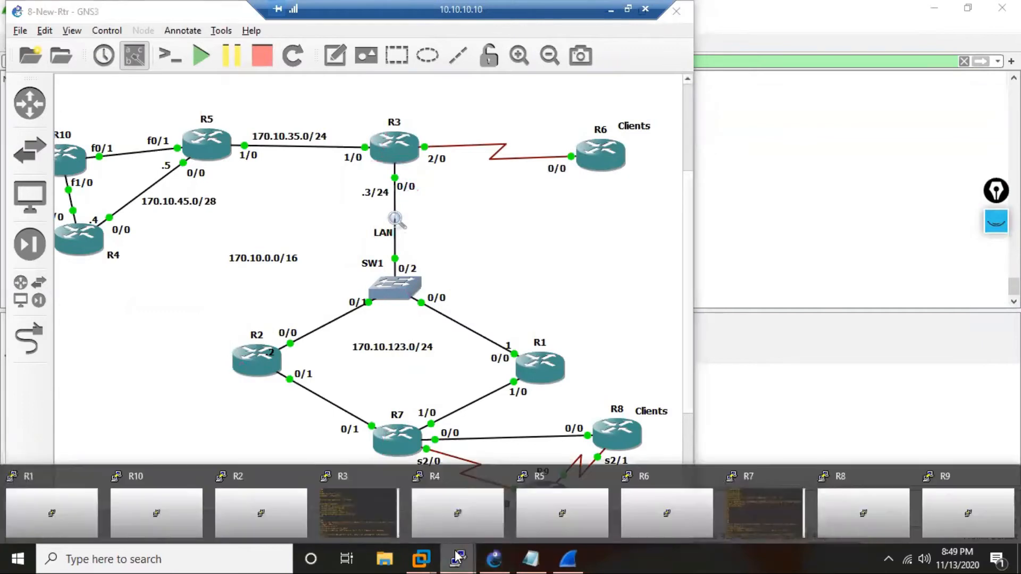
left_click(374, 508)
type("c")
key("Return")
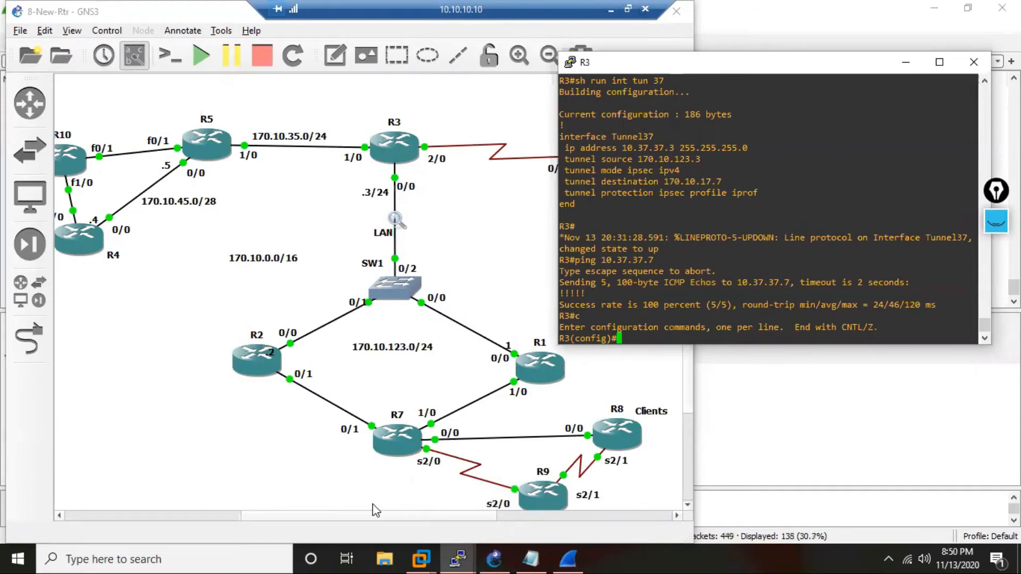
type("router os 37")
key("Return")
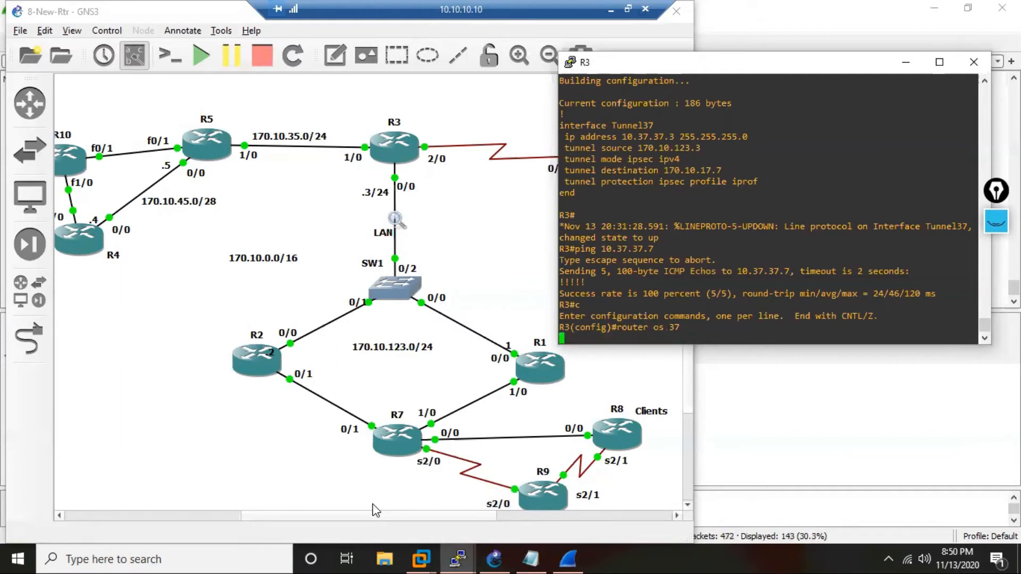
Add network 10.37.37.0 255.255.255.0 to area 0 of R3's OSPF process 37.
type("netw ")
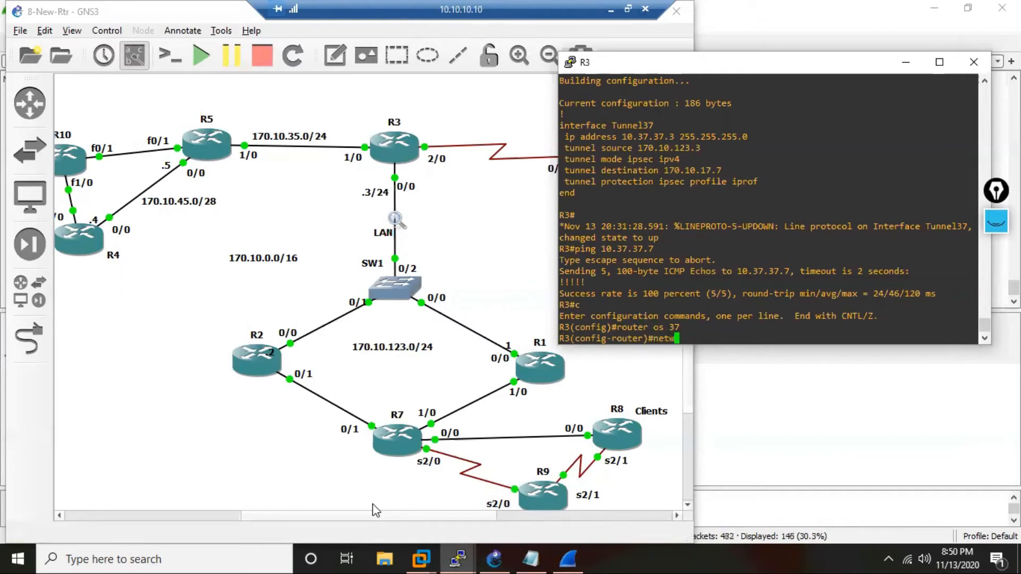
type("10.37.37.0 255.255.255.0 a 0")
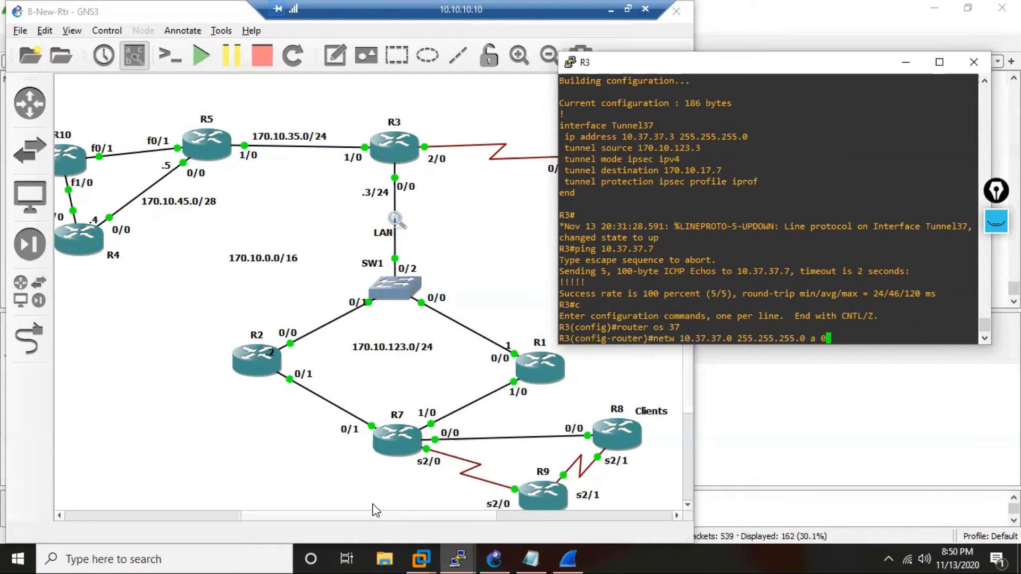
key("Return")
Add network 10.3.3.3 with wildcard 0.0.0.0 to area 0 of R3's OSPF process.
type("net")
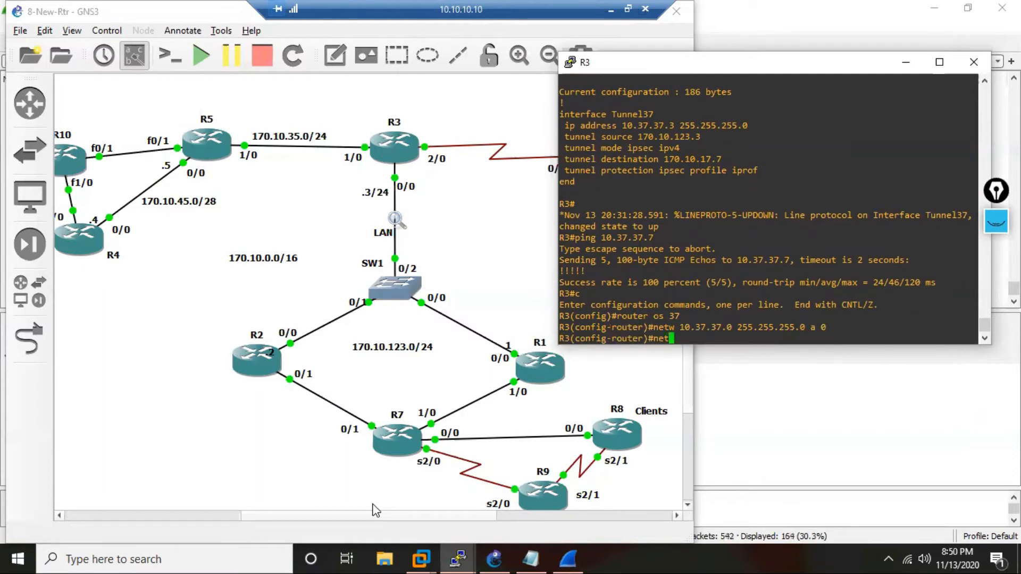
type("w 10.3.3.3 0.0.0.0 a 0")
key("Return")
key("Return")
key("Return")
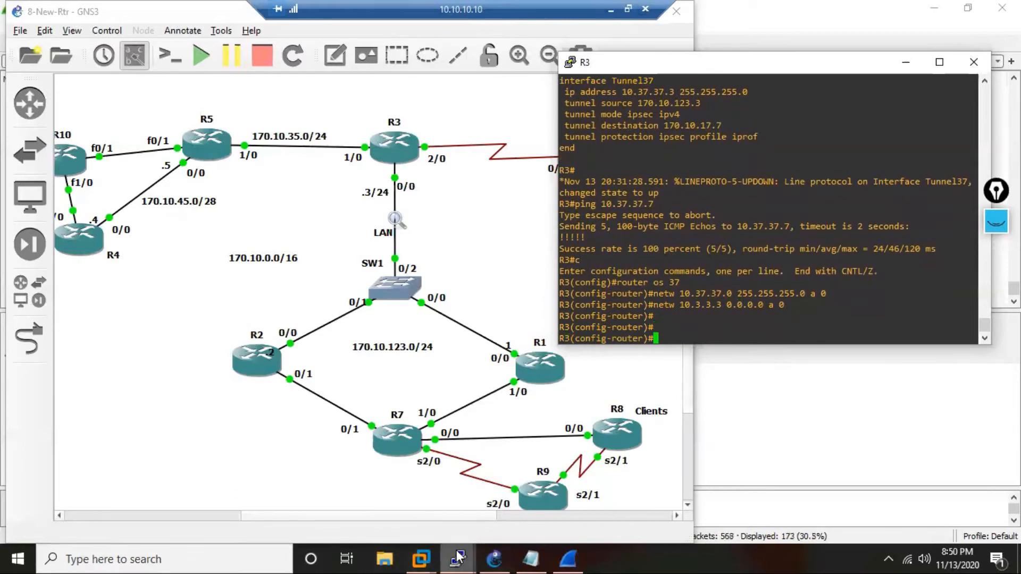
Bring up the R7 console beside R3's and end configuration mode on R3.
mouse_move(459, 556)
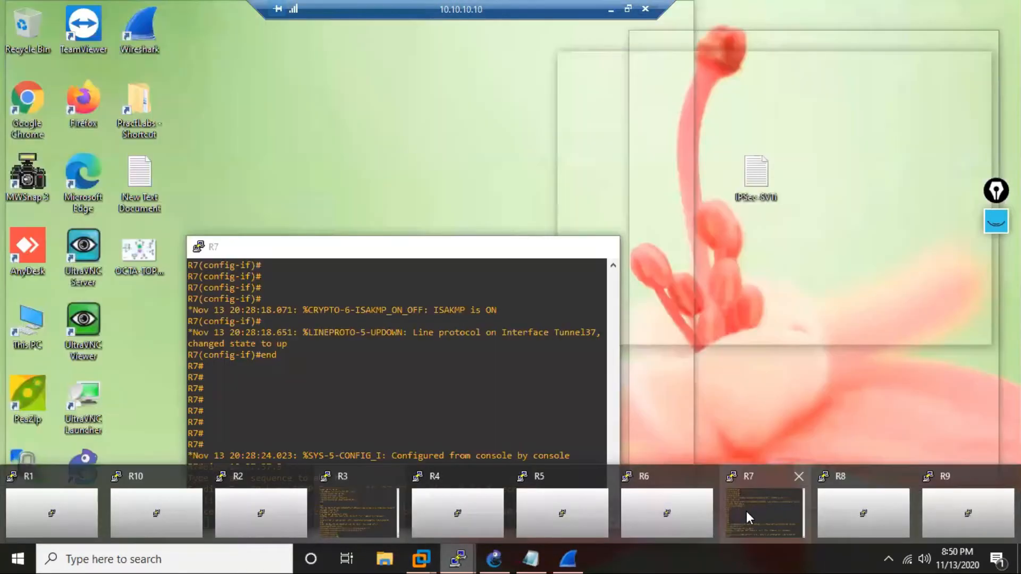
left_click(746, 512)
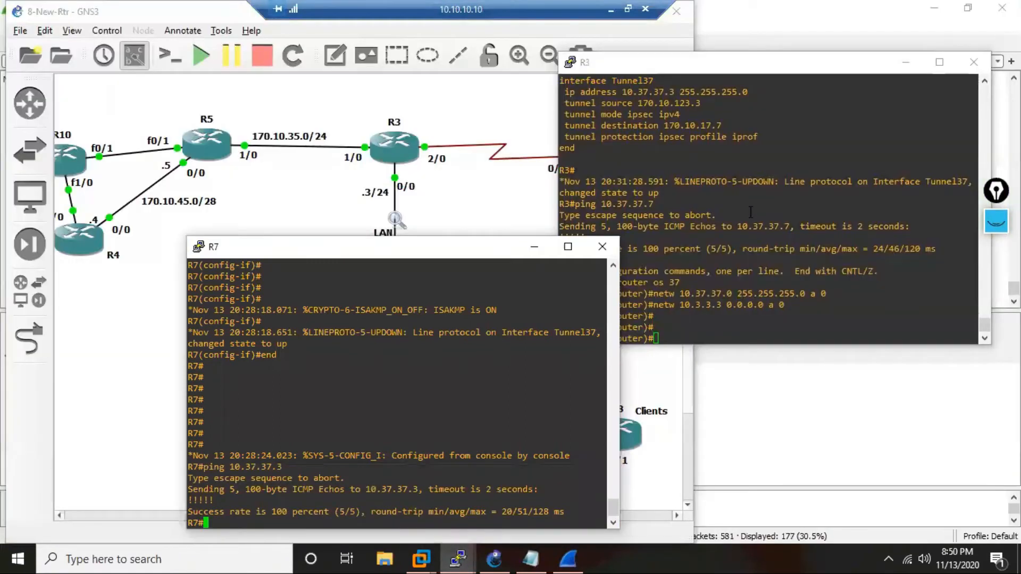
key("Return")
key("Return")
type("end")
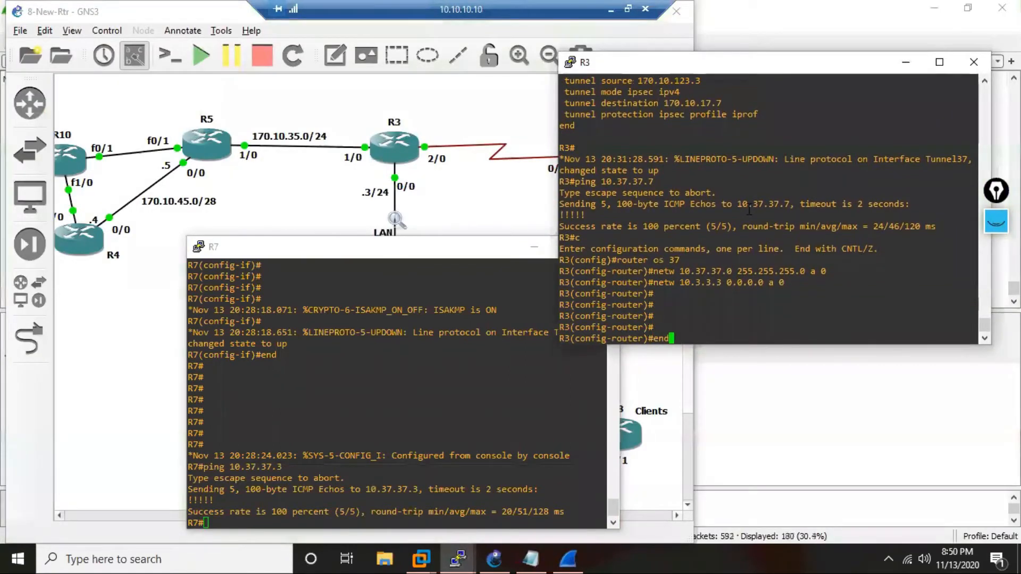
key("Return")
key("Return")
key("Return")
key("Return")
key("Return")
key("Return")
key("Return")
Show the crypto session on R3 and examine its session status, peer and IPSEC FLOW entries.
key("Return")
key("Return")
key("Return")
key("Return")
key("Return")
key("Return")
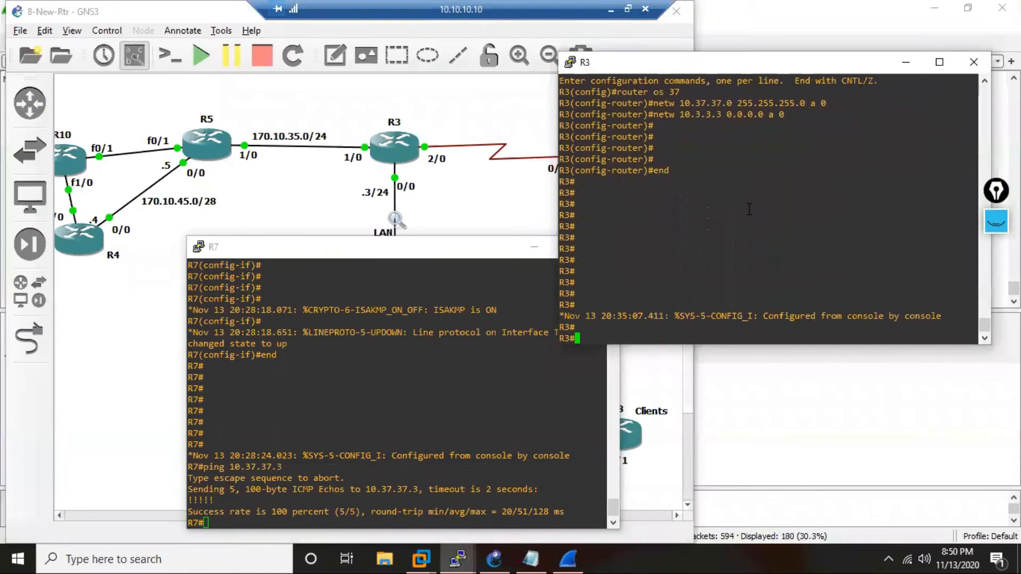
type("ping 10.7.7.7 so")
key("BackSpace")
key("BackSpace")
key("BackSpace")
key("BackSpace")
key("BackSpace")
key("BackSpace")
key("BackSpace")
key("BackSpace")
key("BackSpace")
key("BackSpace")
key("BackSpace")
key("BackSpace")
key("BackSpace")
key("BackSpace")
key("BackSpace")
key("BackSpace")
key("BackSpace")
type("sh cry sess")
key("Return")
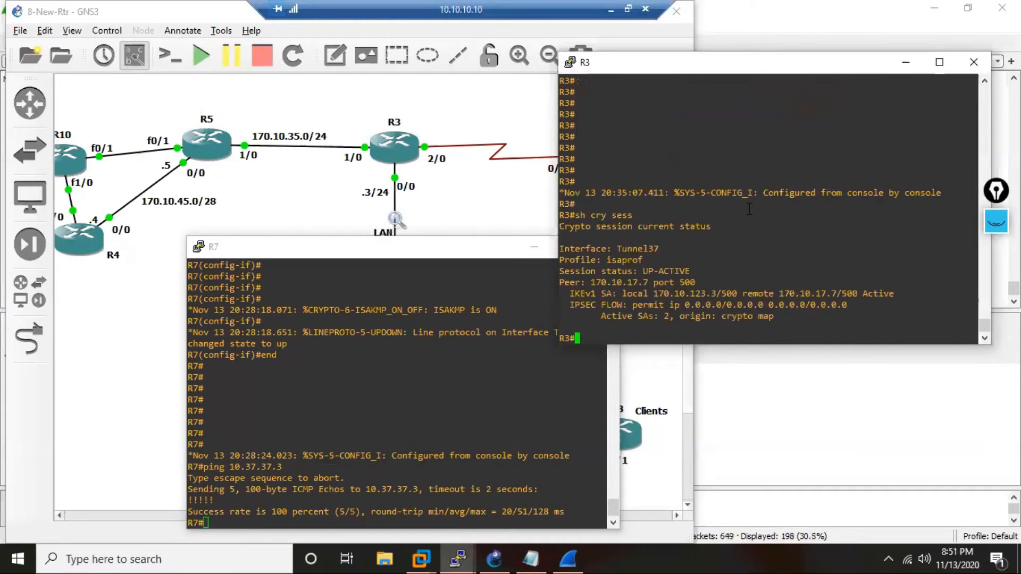
left_click_drag(693, 270, 672, 285)
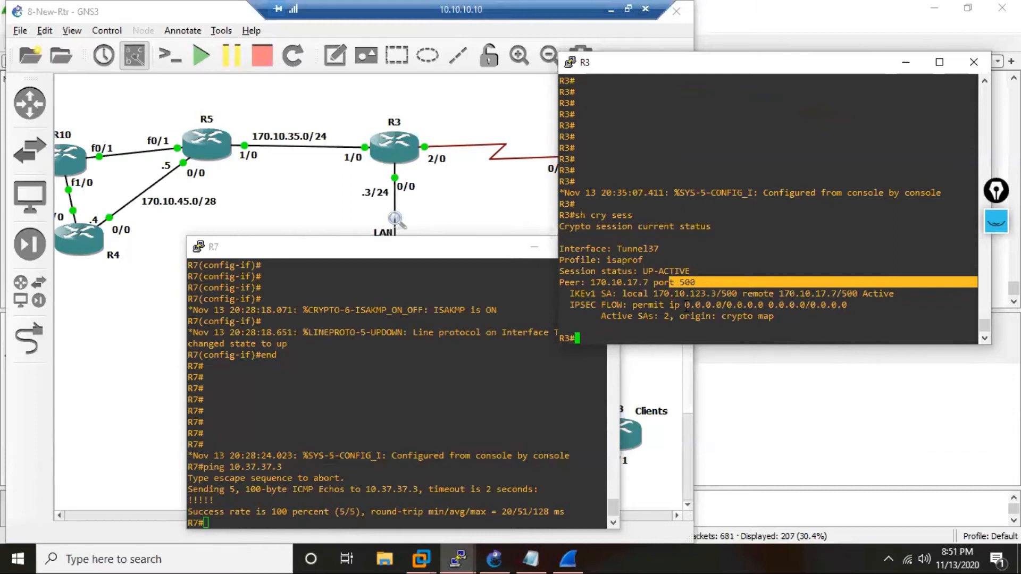
left_click_drag(686, 306, 737, 306)
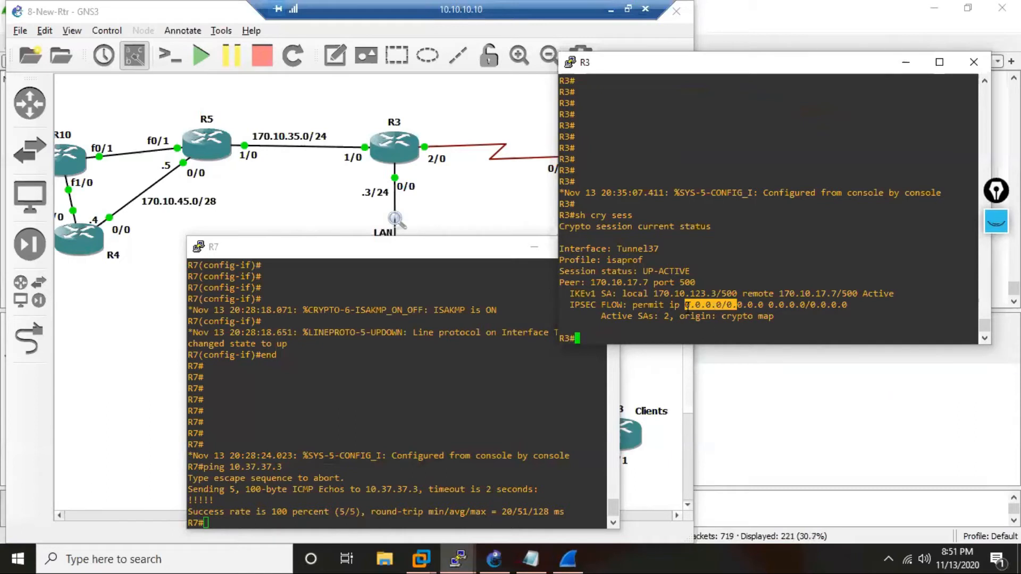
left_click_drag(681, 306, 755, 306)
left_click(588, 305)
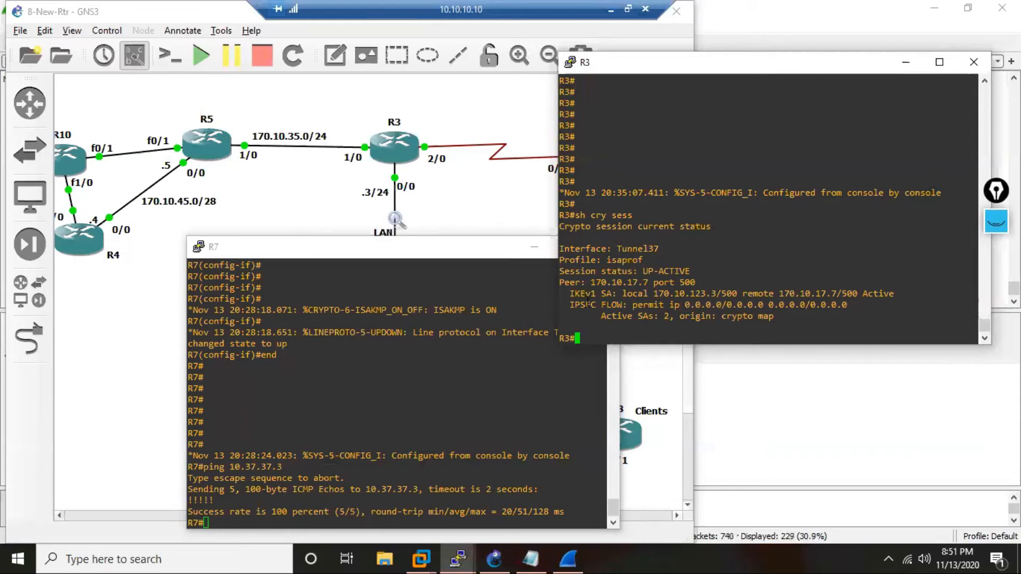
Show the IPSec security associations on R3 with sh cry ipsec sa.
key("Return")
key("Return")
key("Return")
key("Return")
key("Return")
key("Return")
key("Return")
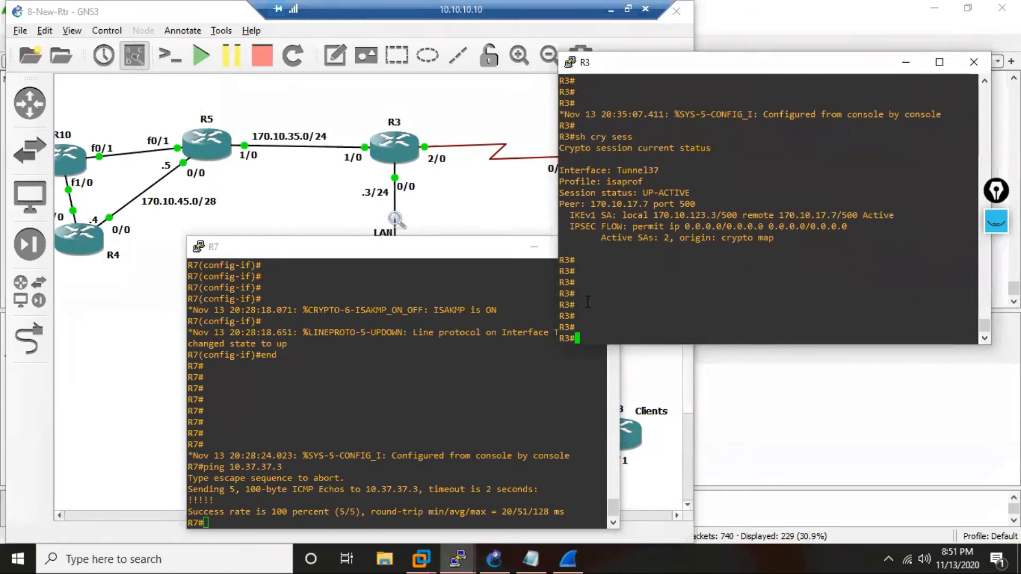
type("sh cry ipse")
key("Tab")
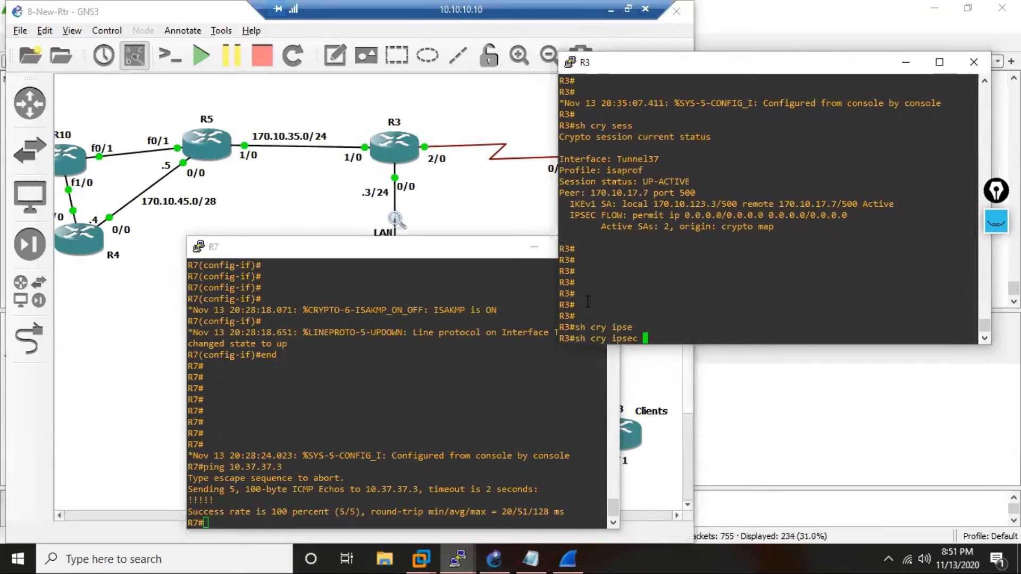
type("sa")
key("Return")
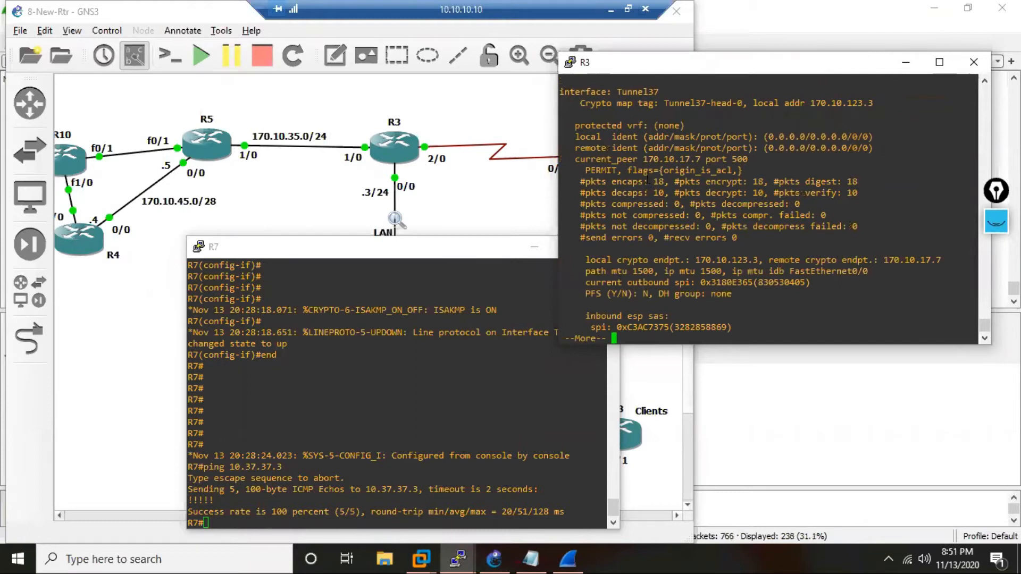
Examine the encaps, encrypt, digest, decaps, decrypt and verify packet counters, and page through the rest of the SA output.
left_click_drag(646, 182, 672, 193)
double_click(758, 181)
left_click_drag(837, 182, 973, 181)
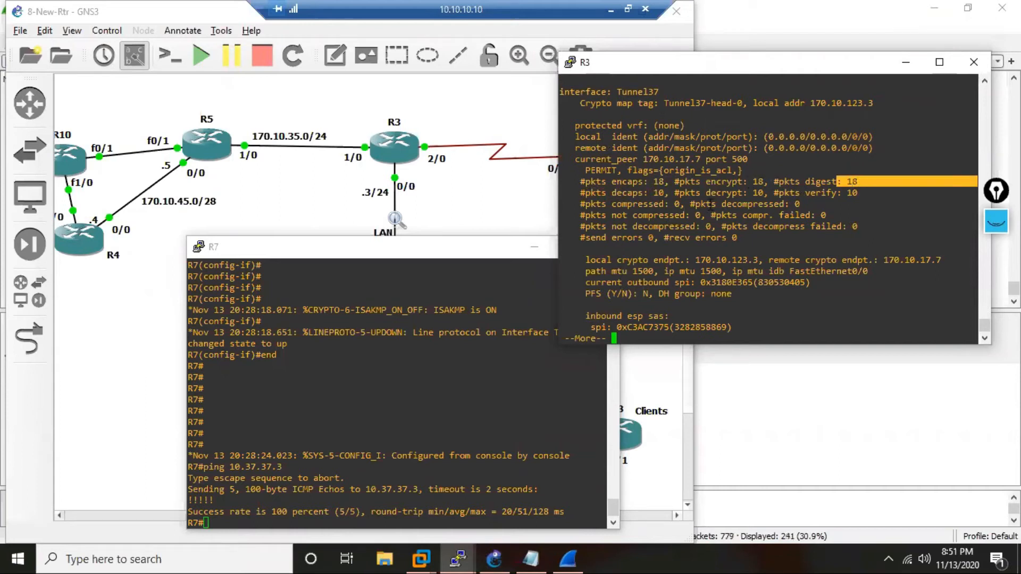
left_click(658, 193)
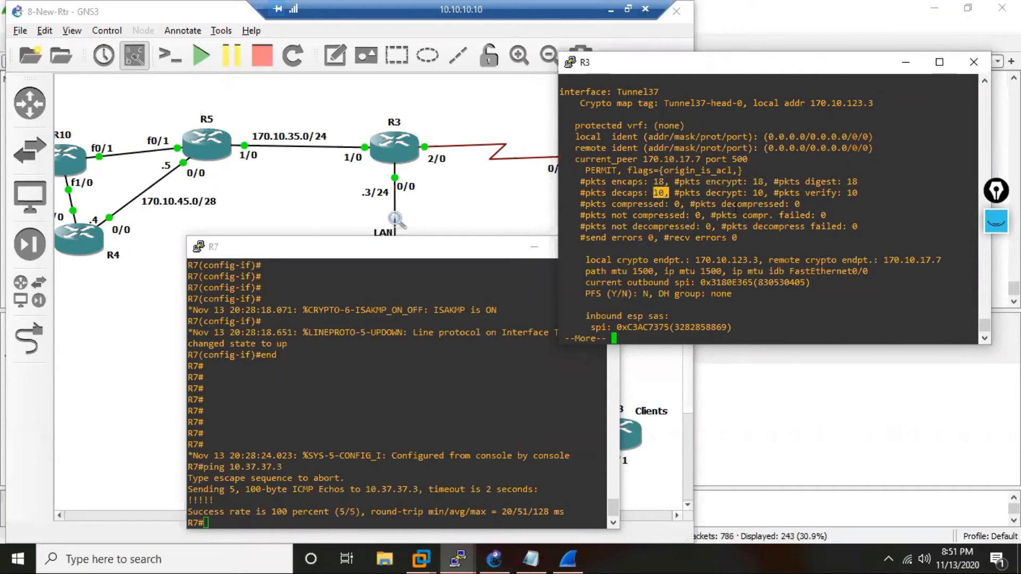
left_click_drag(747, 192, 762, 192)
left_click_drag(847, 193, 976, 193)
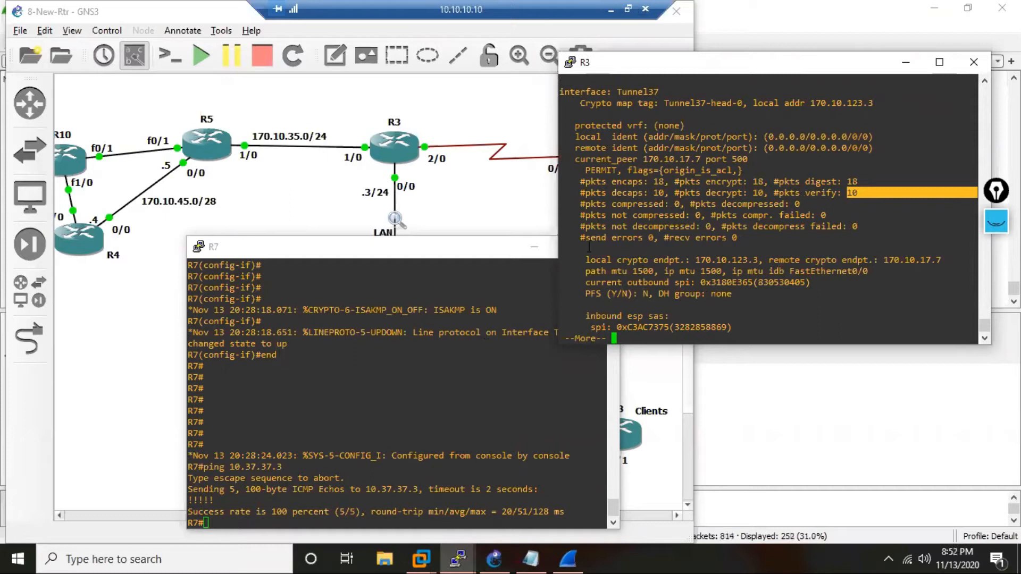
key("space")
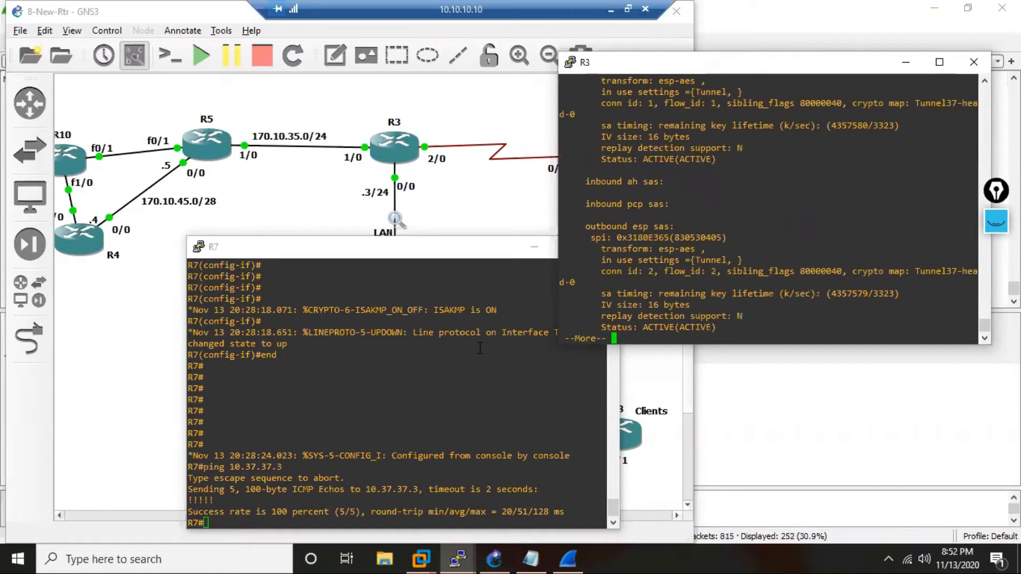
key("space")
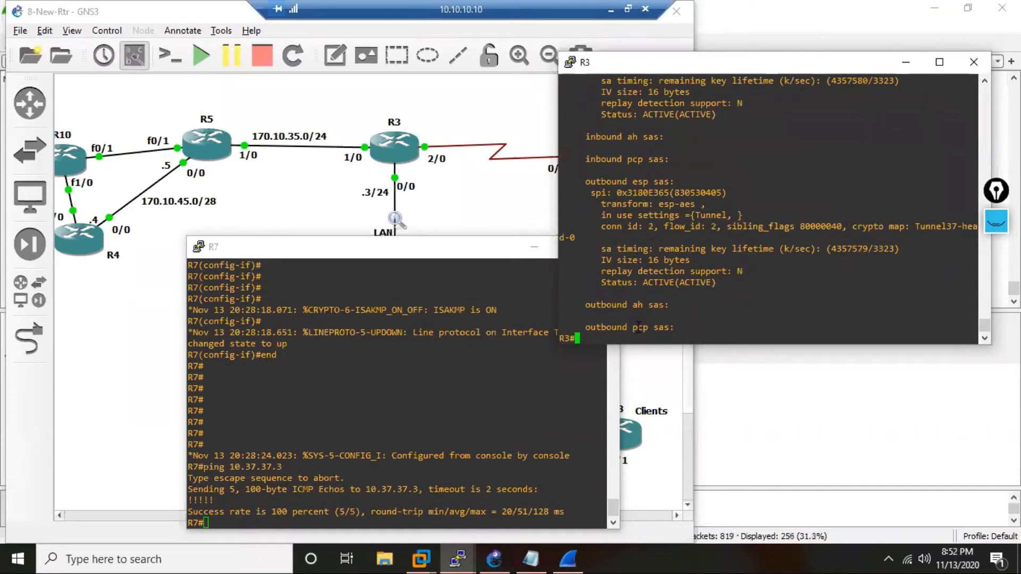
Ping 10.7.7.7 from R3 using 10.3.3.3 as the source address.
type("ping 10.7.7.7 so 10.3.3.3")
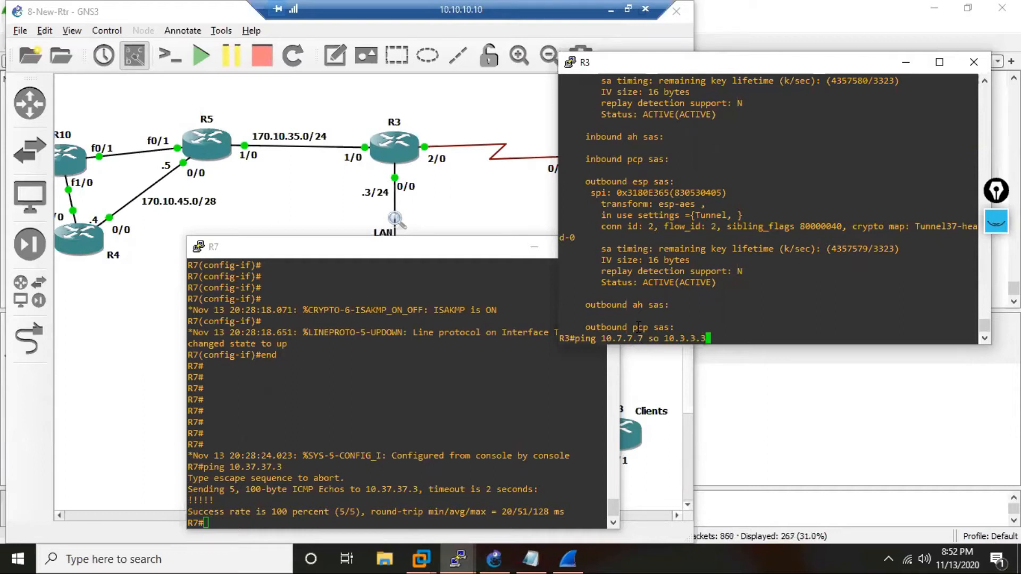
key("Return")
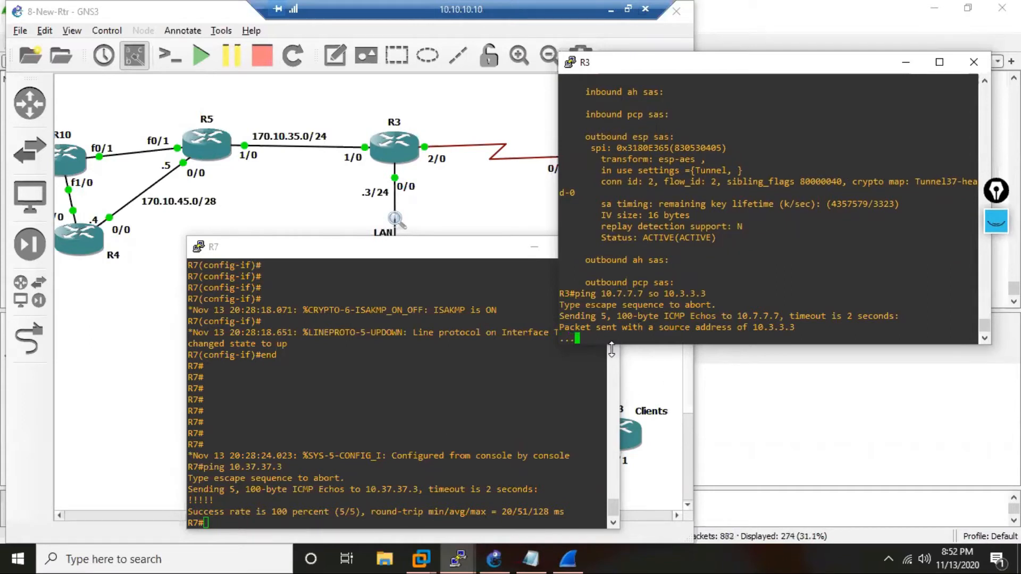
left_click_drag(648, 293, 628, 294)
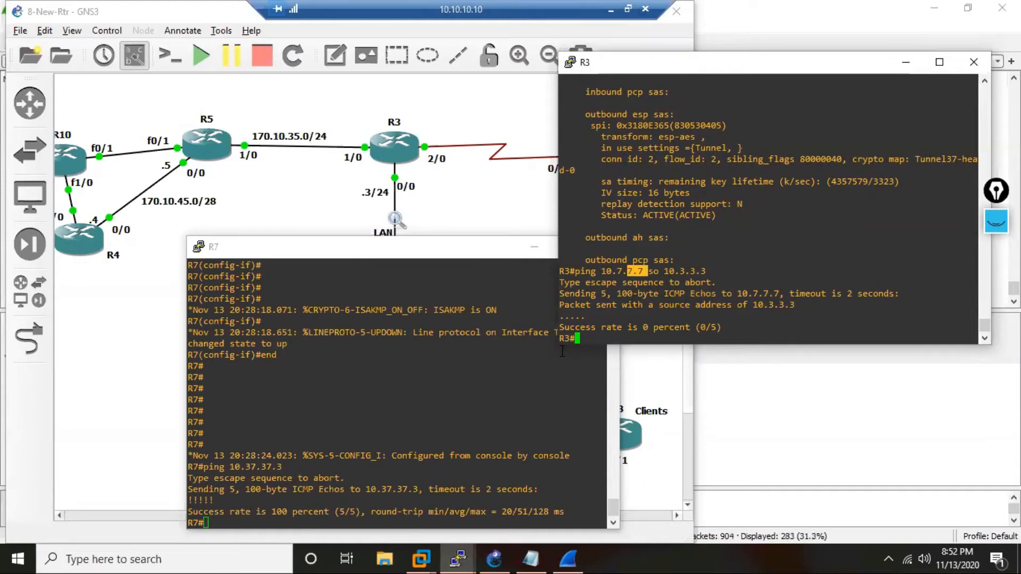
List the routes learned through OSPF process 37 on R3.
left_click(682, 297)
type("r osp 37")
key("Return")
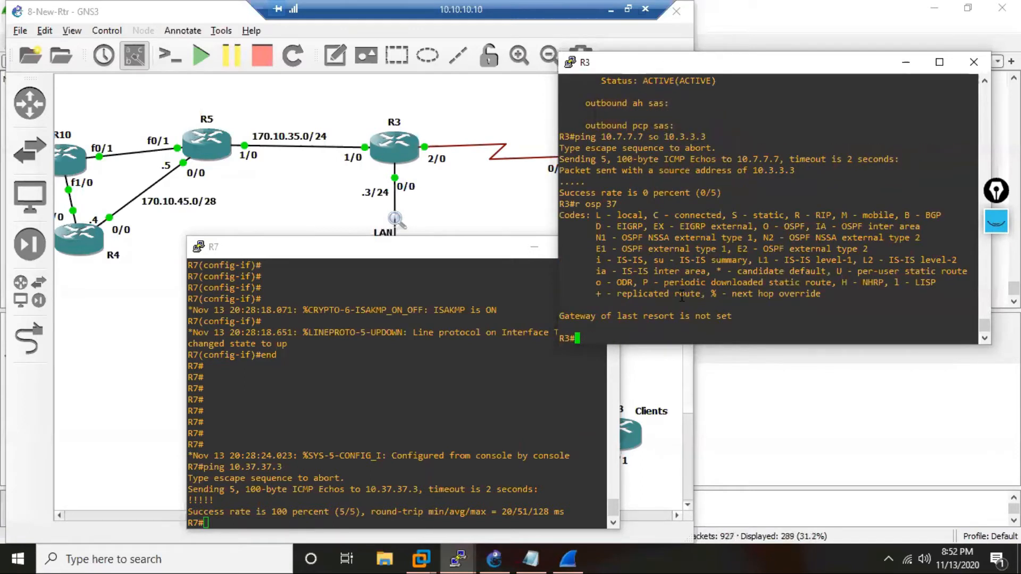
Switch to the R7 console and enter configuration of OSPF process 37.
left_click(311, 407)
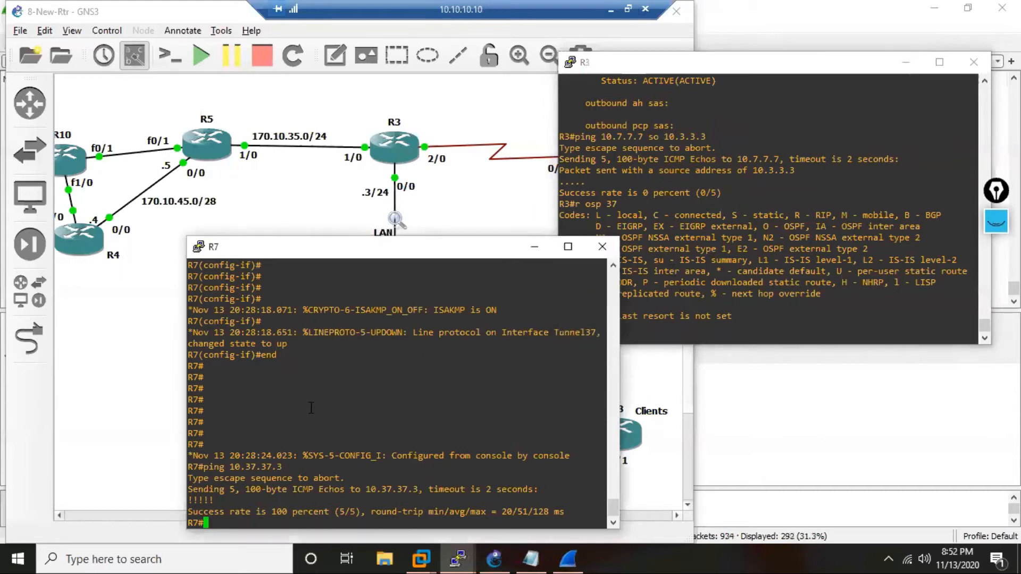
key("Return")
key("Return")
key("Return")
type("c")
key("Return")
type("r")
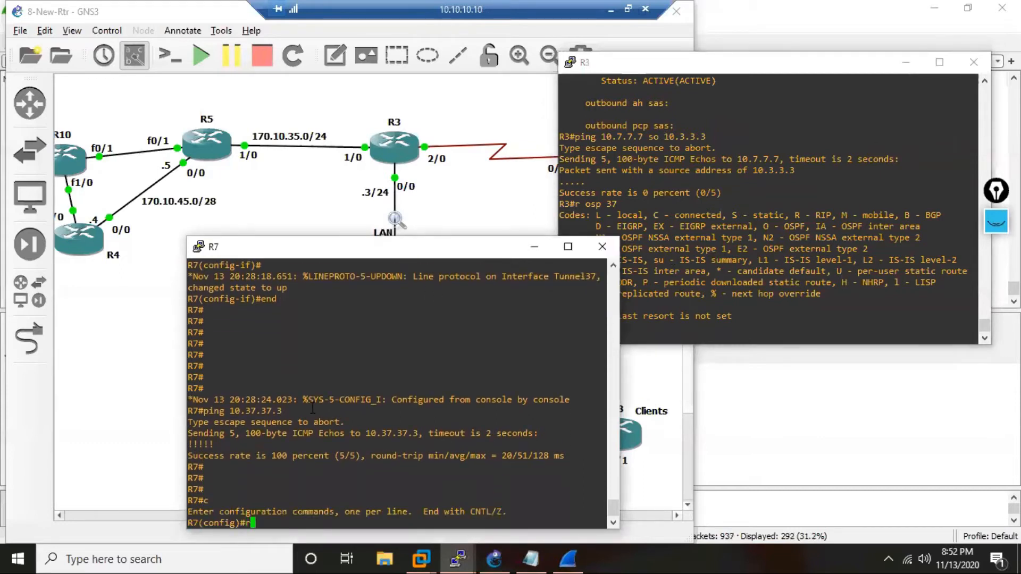
type("outer os 37")
key("Return")
Add network 10.37.37.0 with wildcard 0.0.0.255 to area 0 of R7's OSPF process 37.
type("net 10")
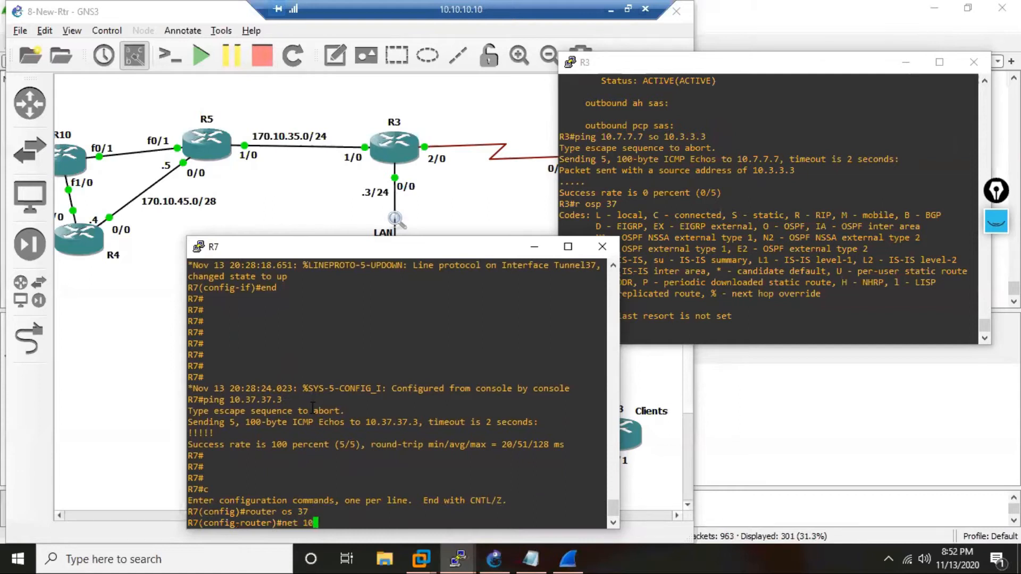
type(".37.37.")
type("0")
type(" 0.")
key("Return")
type("0")
key("Up")
type("0.0")
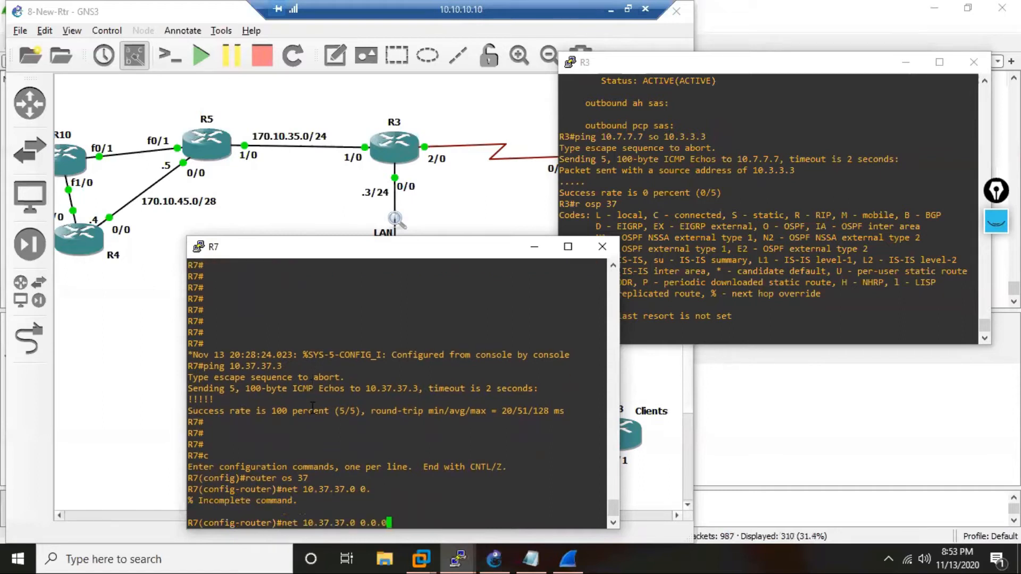
type(".255 a")
type(" 0")
key("Return")
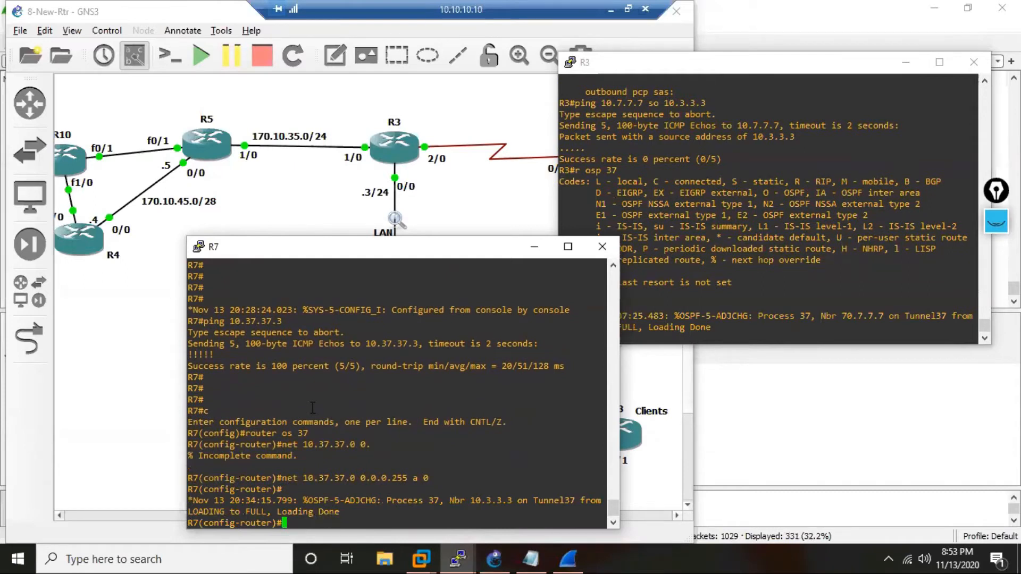
Add network 10.7.7.7 with wildcard 00.00.00.0 to area 0 of R7's OSPF process.
type("netw 10.7.7.7 00.00.00.0 a 0")
key("Return")
key("Return")
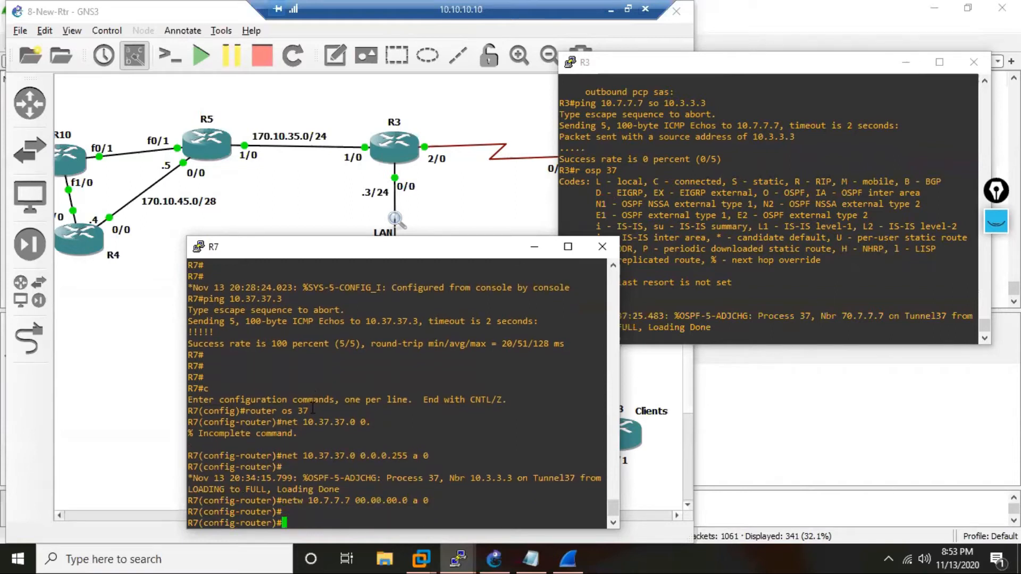
List the routes learned through OSPF process 37 on R3 again and highlight the 10.7.7.7/32 entry.
key("Return")
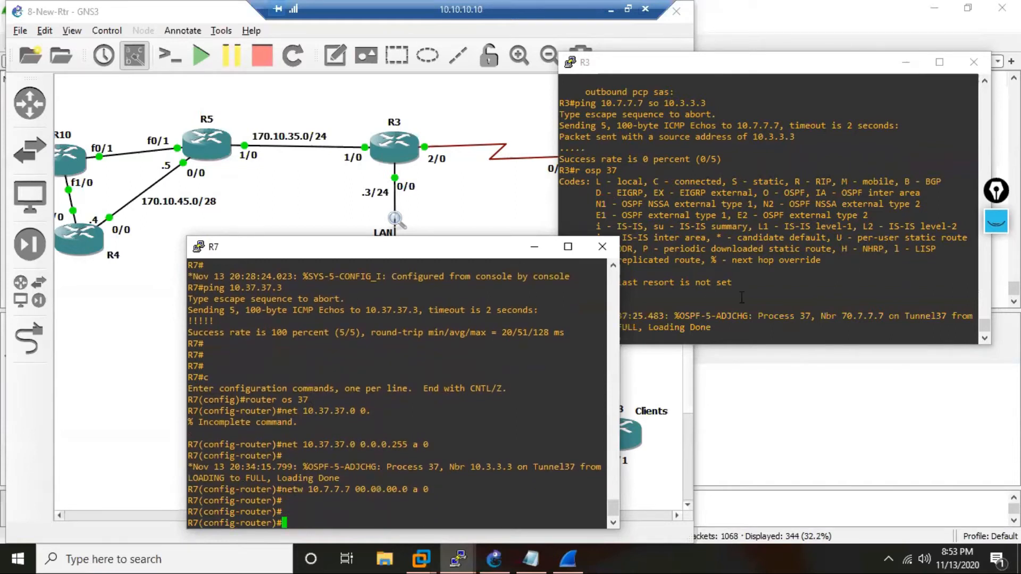
left_click(742, 297)
key("Return")
key("Up")
key("Return")
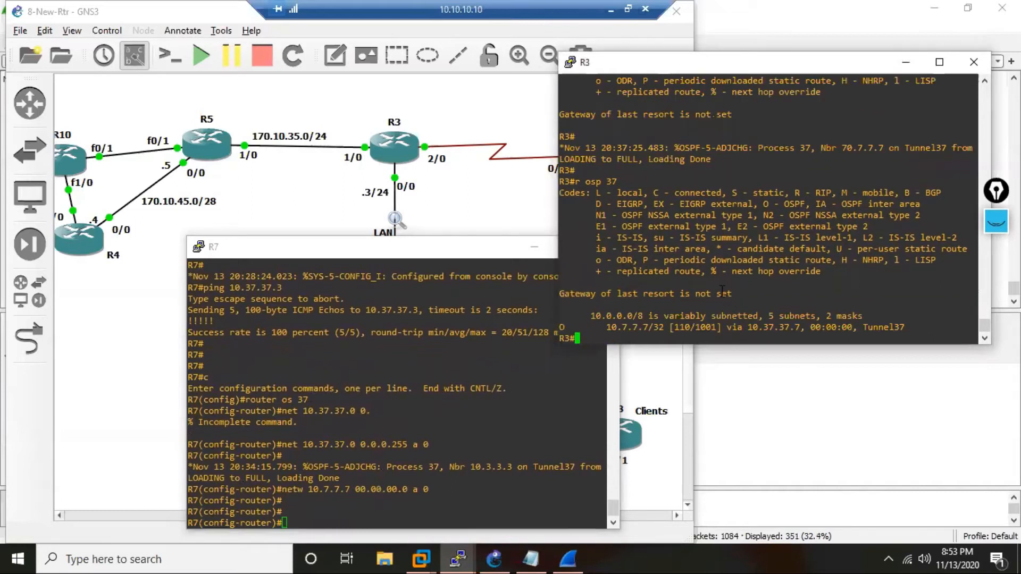
left_click_drag(658, 327, 609, 332)
left_click(657, 328)
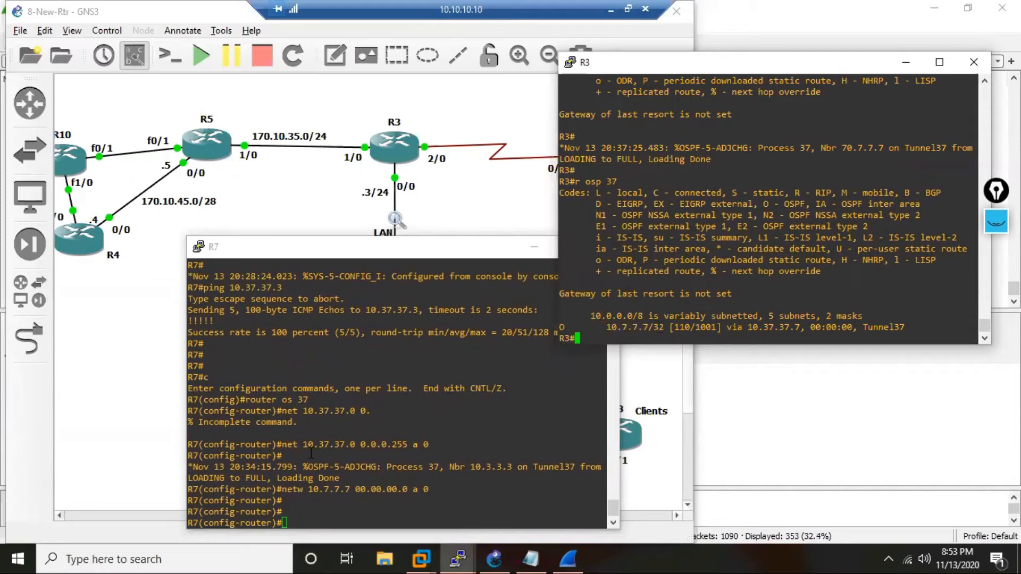
Leave the OSPF router configuration on R7 and return to privileged EXEC mode.
left_click(306, 482)
type("en d")
key("Return")
key("Return")
key("Return")
key("Return")
key("Return")
key("Return")
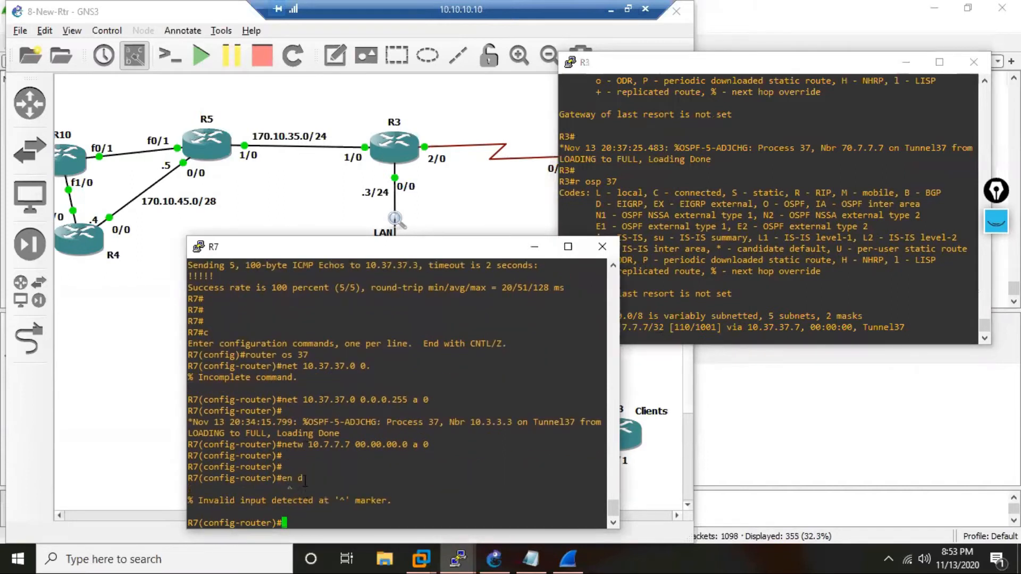
type("end")
key("Return")
key("Return")
key("Return")
key("Return")
key("Return")
key("Return")
key("Return")
key("Return")
key("Return")
key("Return")
key("Return")
key("Return")
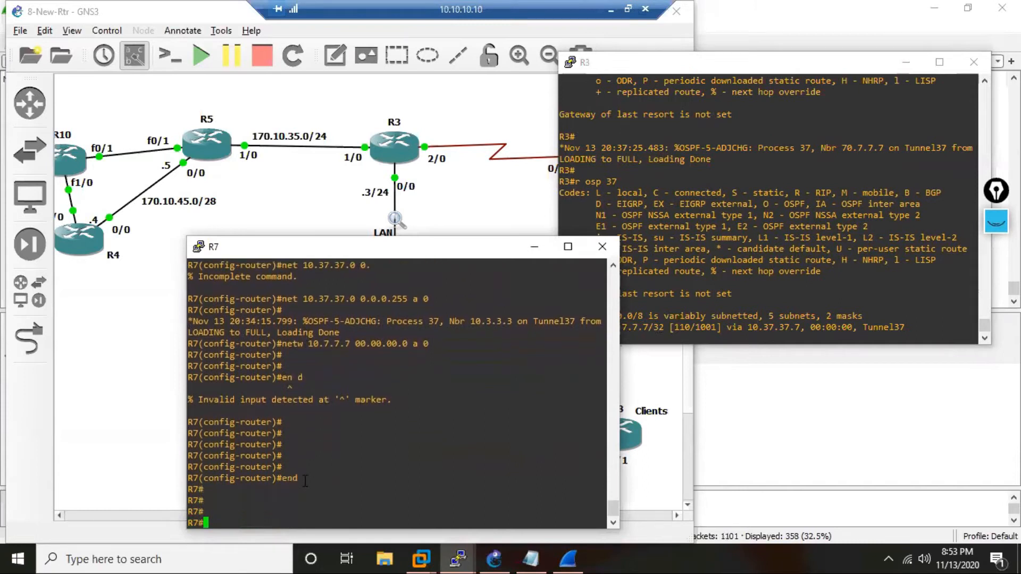
key("Return")
key("Return")
key("Return")
key("Return")
key("Return")
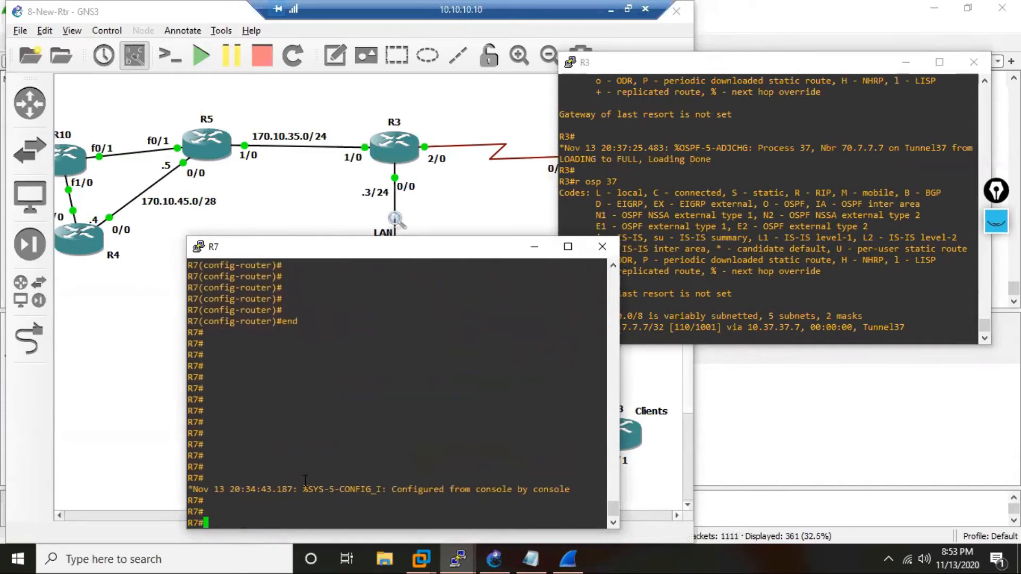
List the routes learned through OSPF process 37 on R7.
type("r os 37")
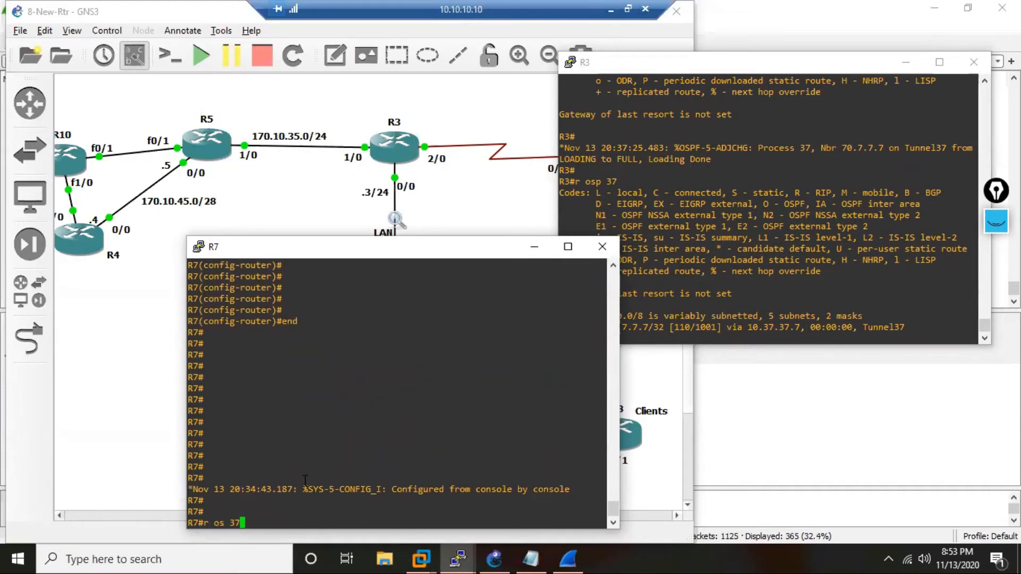
key("Return")
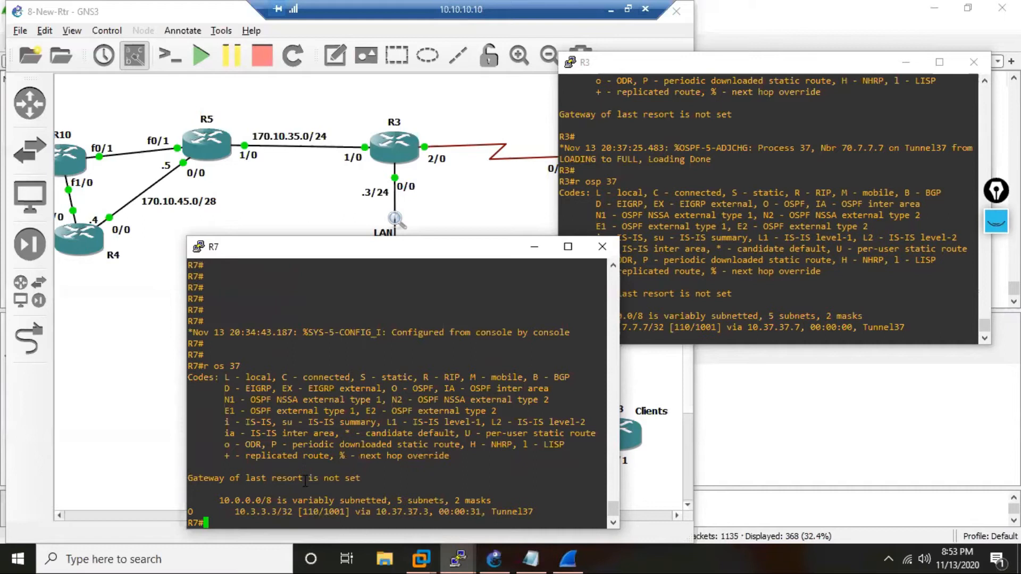
key("Return")
key("Return")
key("Return")
key("Return")
Show the IPsec security associations on R7 and examine Tunnel37's encapsulated packet counter.
type("sh ")
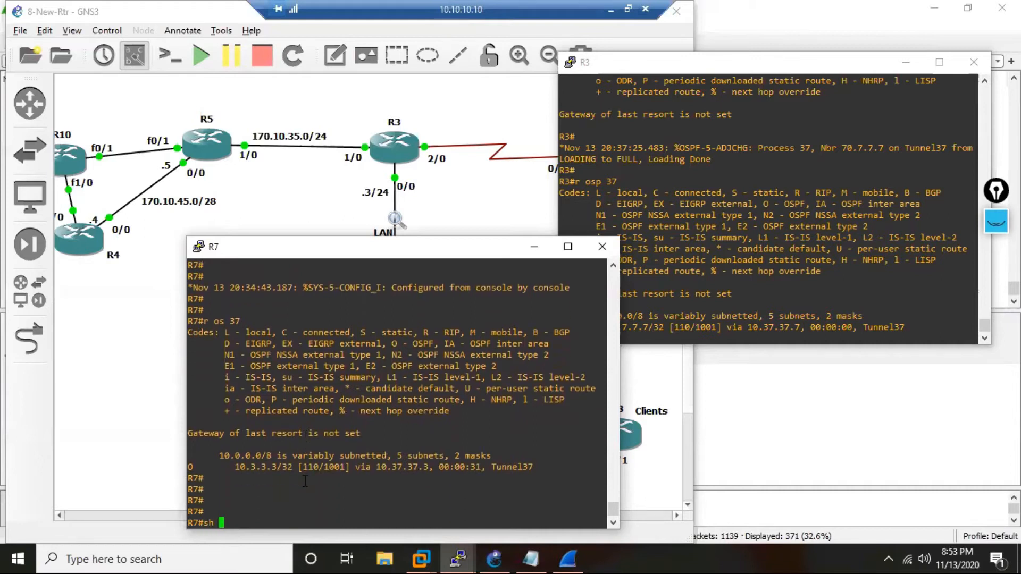
type("cry ipse")
key("Tab")
type("sa")
key("Return")
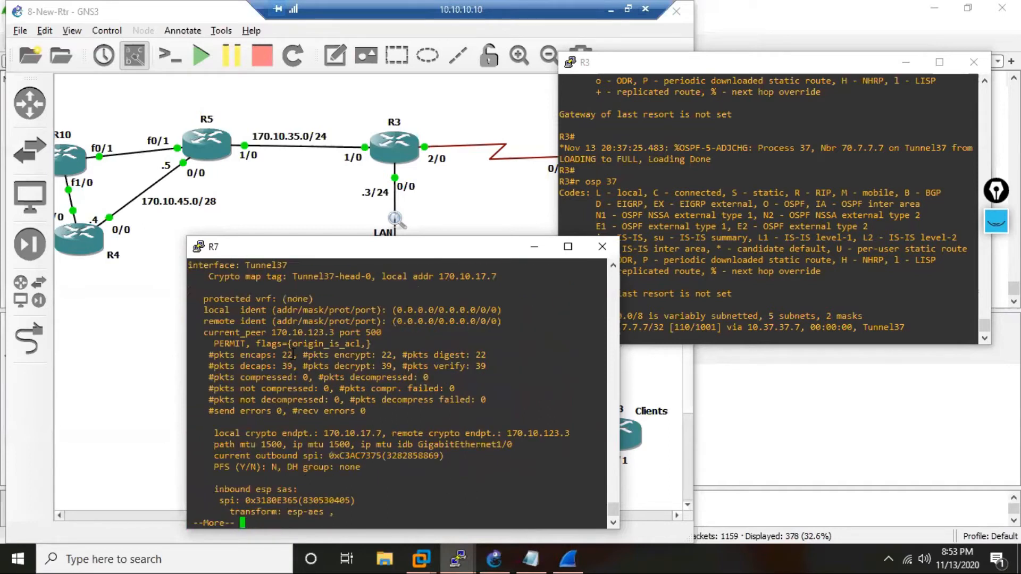
left_click_drag(282, 355, 297, 355)
key("q")
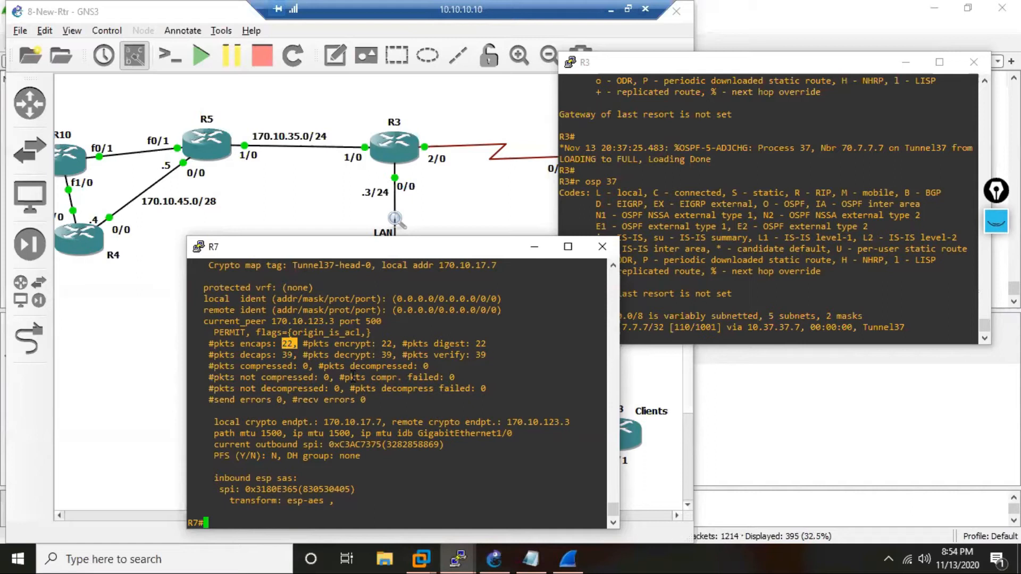
Redisplay R7's IPsec security associations, check the encapsulation counter again and page through to the end of the output.
type("sh cry ipsec sa")
key("Return")
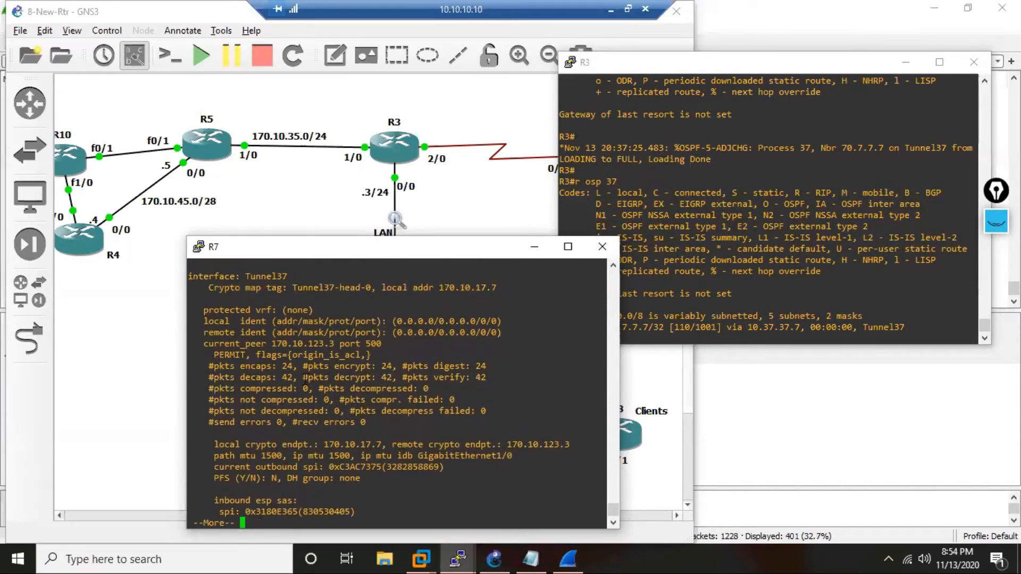
left_click_drag(298, 367, 289, 366)
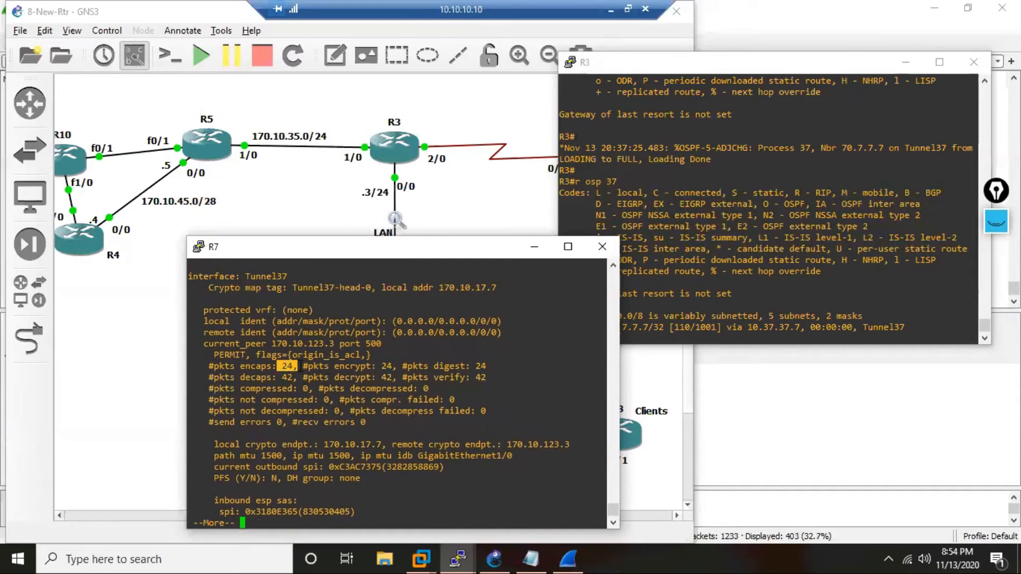
key("space")
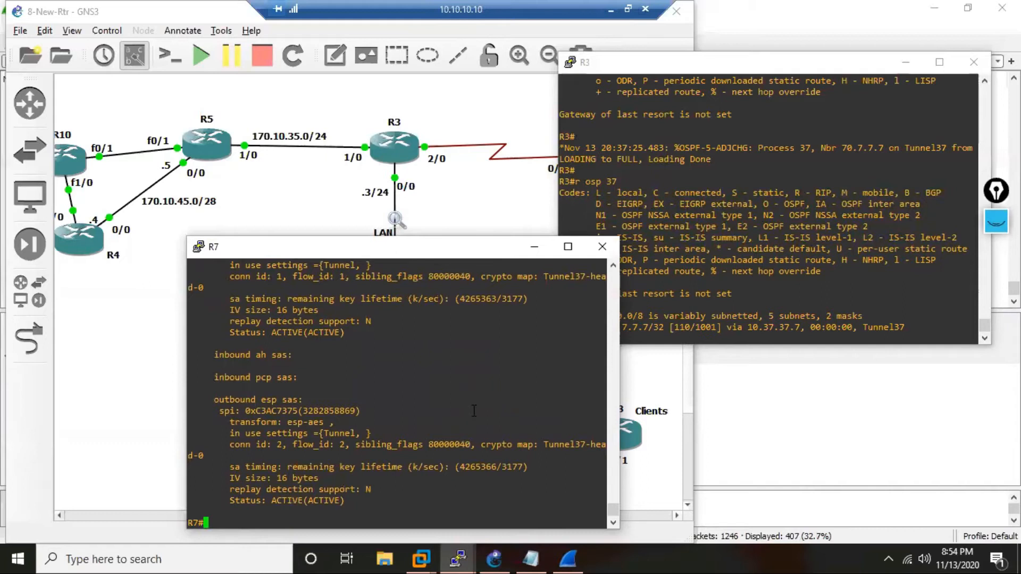
On R3, ping 10.7.7.7 using source address 10.3.3.3.
key("Up")
left_click(673, 273)
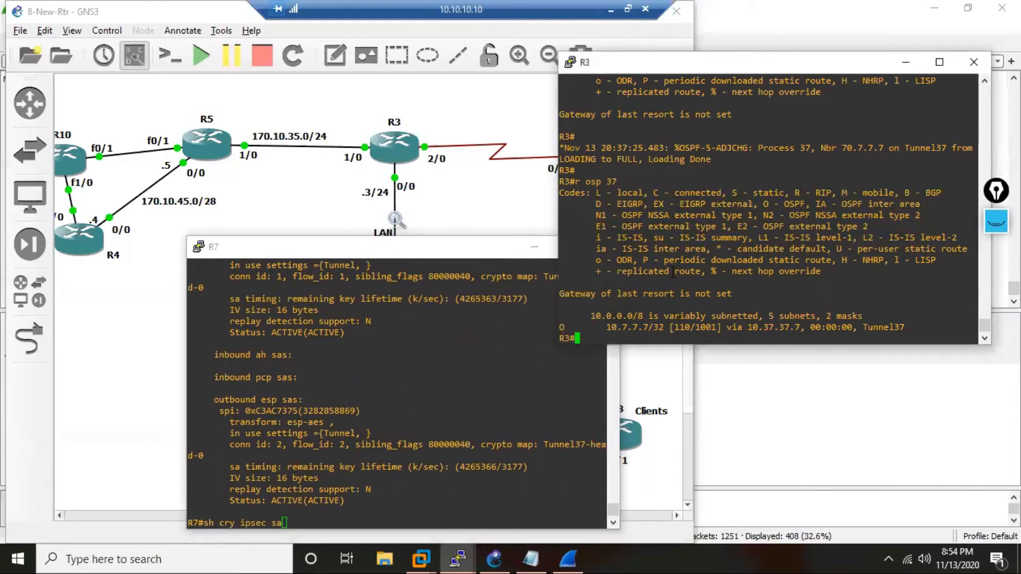
type("ping 10.7.7.7 so 10.3.3.3")
key("Return")
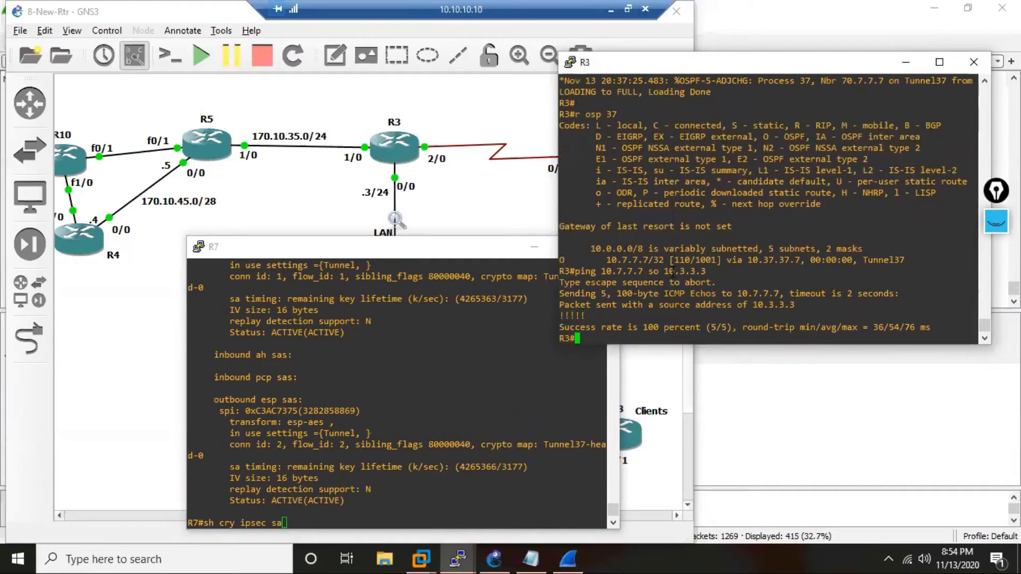
Recheck the encapsulated packet counter in R7's IPsec security associations following the ping from R3.
left_click(371, 399)
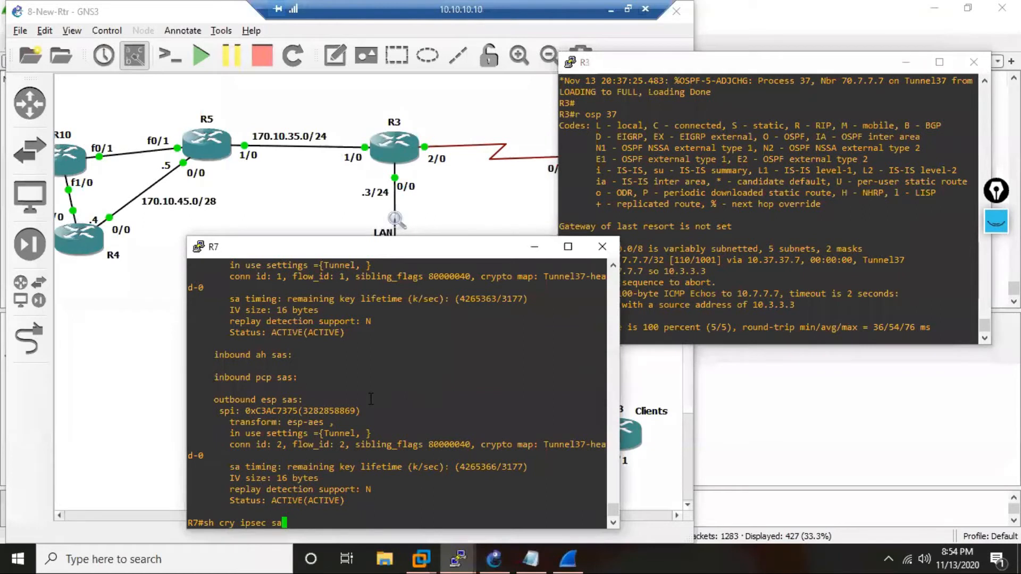
key("Return")
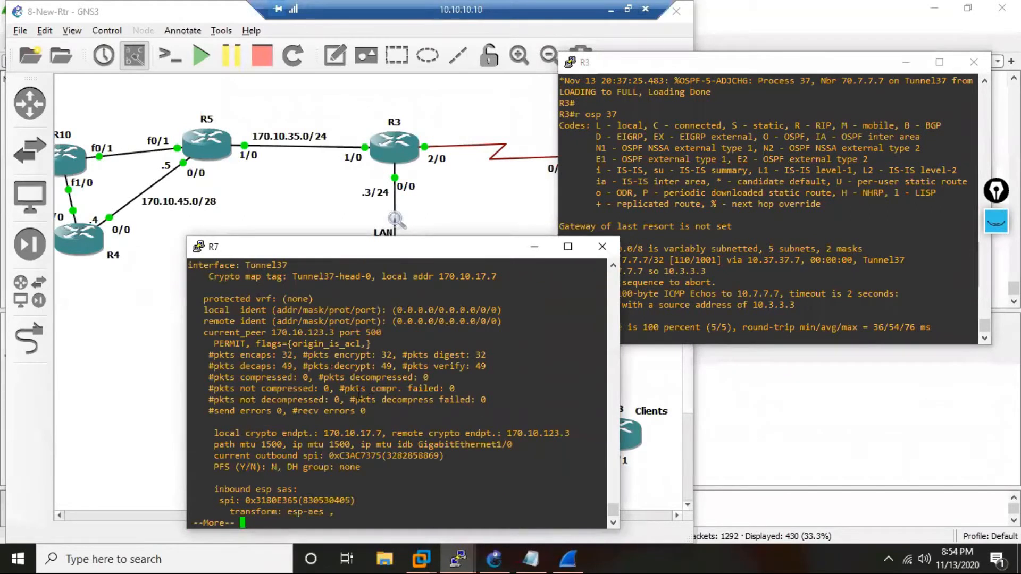
left_click_drag(298, 355, 282, 355)
key("q")
On R3, ping 10.7.7.7 from source 10.3.3.3 with a repeat count of 10.
left_click(749, 278)
key("Up")
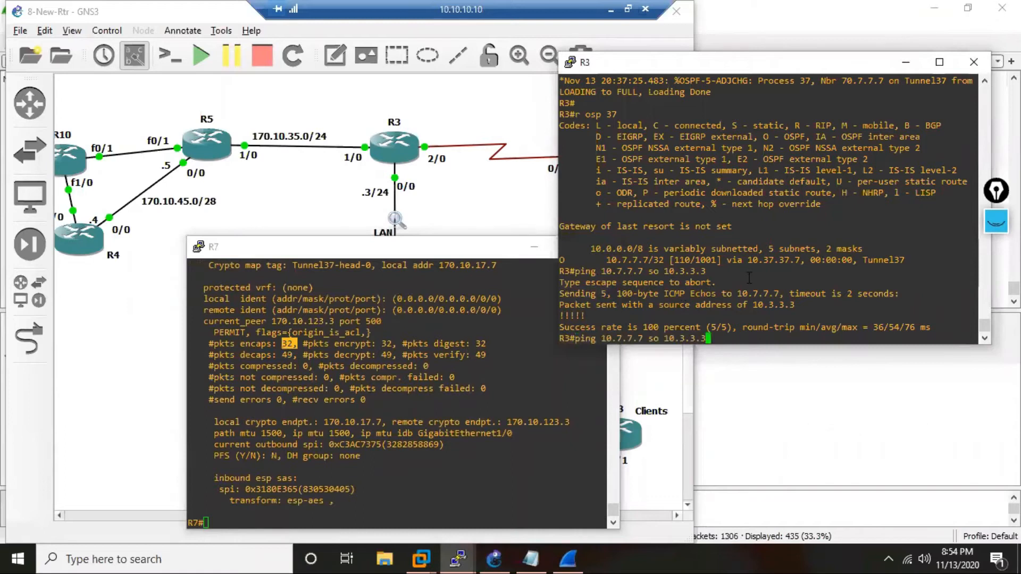
type("re 10")
key("Return")
Show R7's IPsec security associations and compare the encapsulation counter following the 10-packet ping.
key("Up")
key("Return")
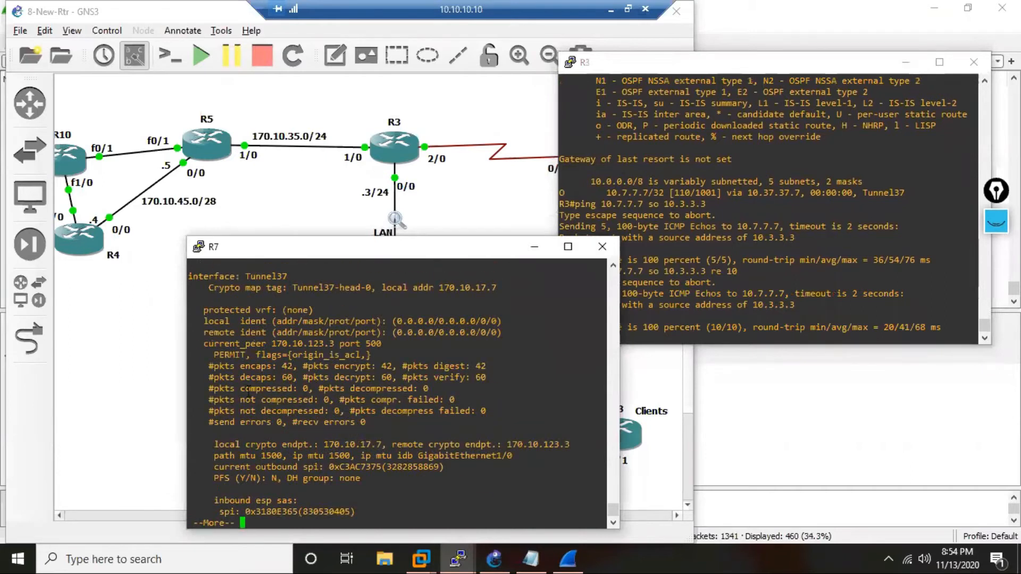
left_click_drag(298, 367, 277, 366)
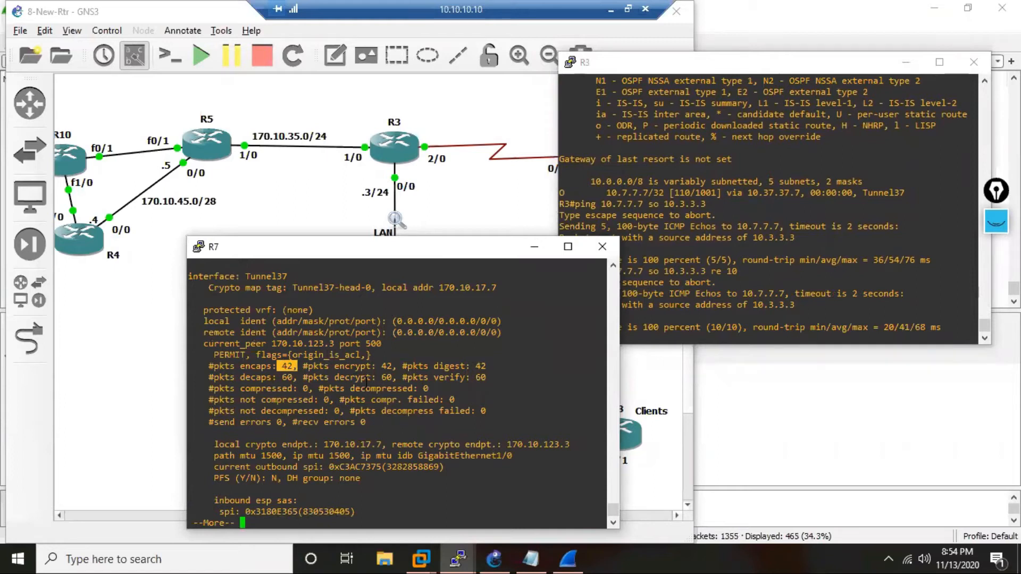
key("q")
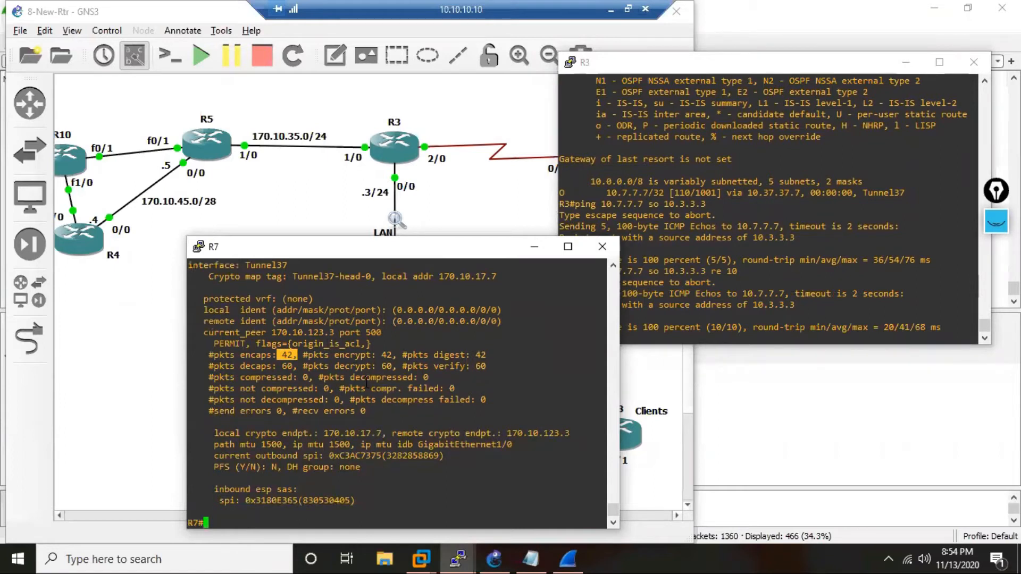
Clear the highlighted counter in the R7 console and bring the GNS3 topology to the front.
left_click(372, 447)
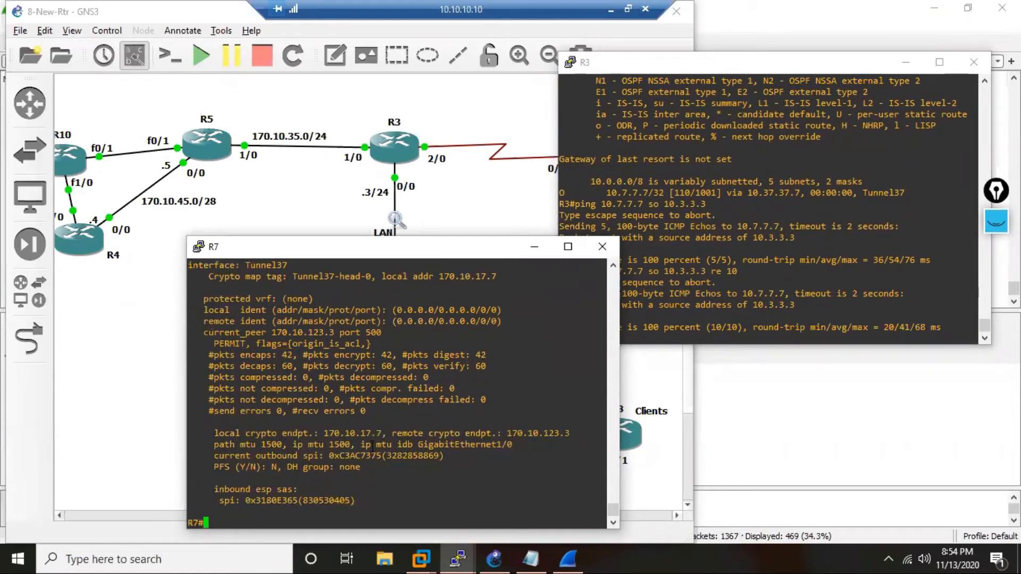
key("Return")
key("Return")
key("Return")
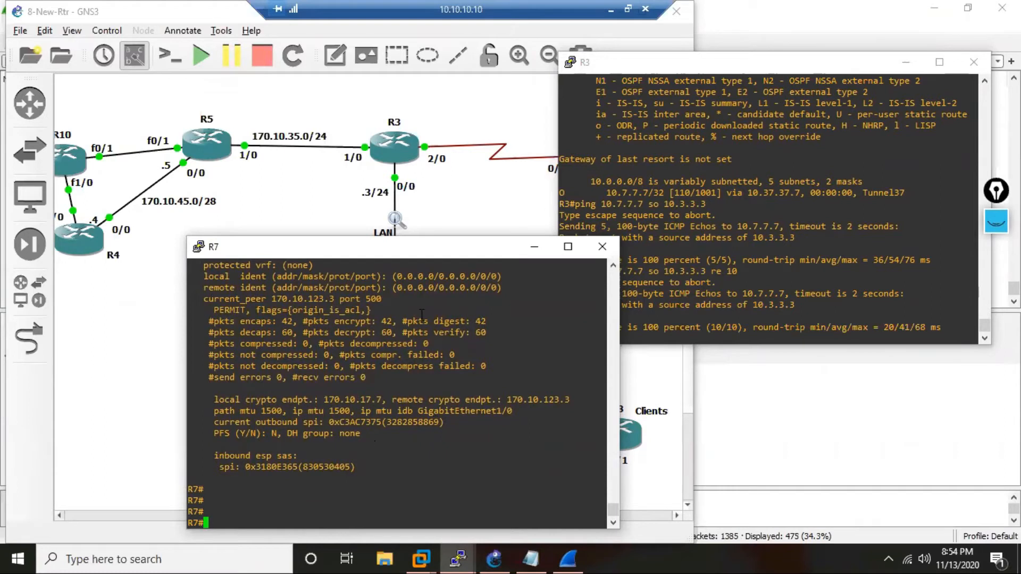
left_click(463, 216)
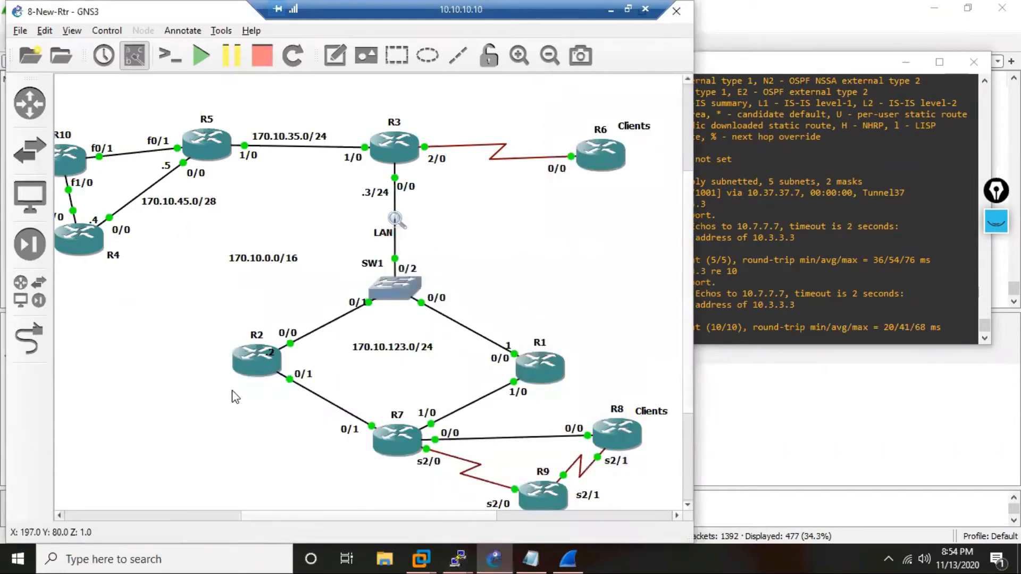
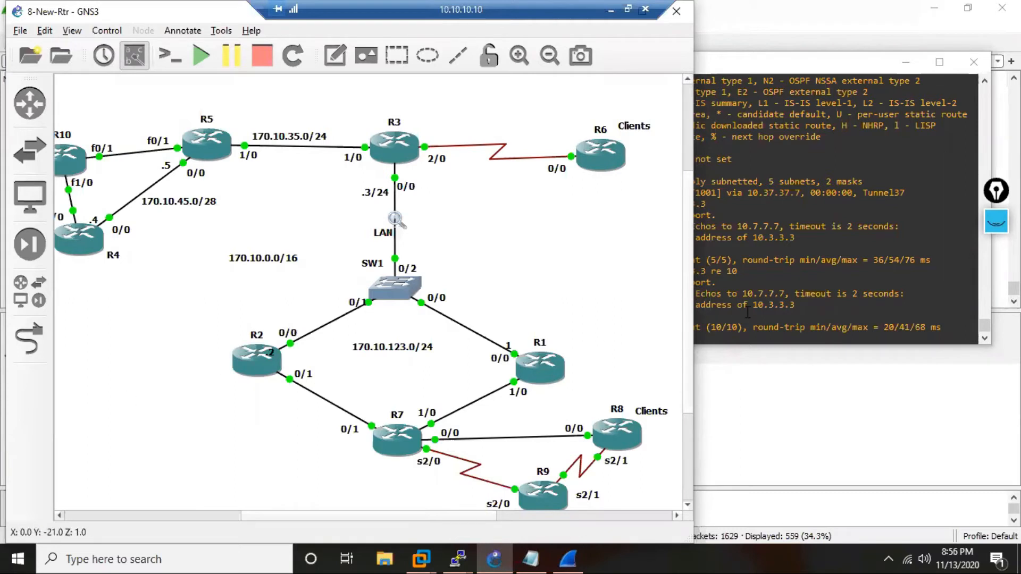
Bring up the ESP capture in Wireshark briefly, minimize it, and return to the R7 console.
left_click(777, 387)
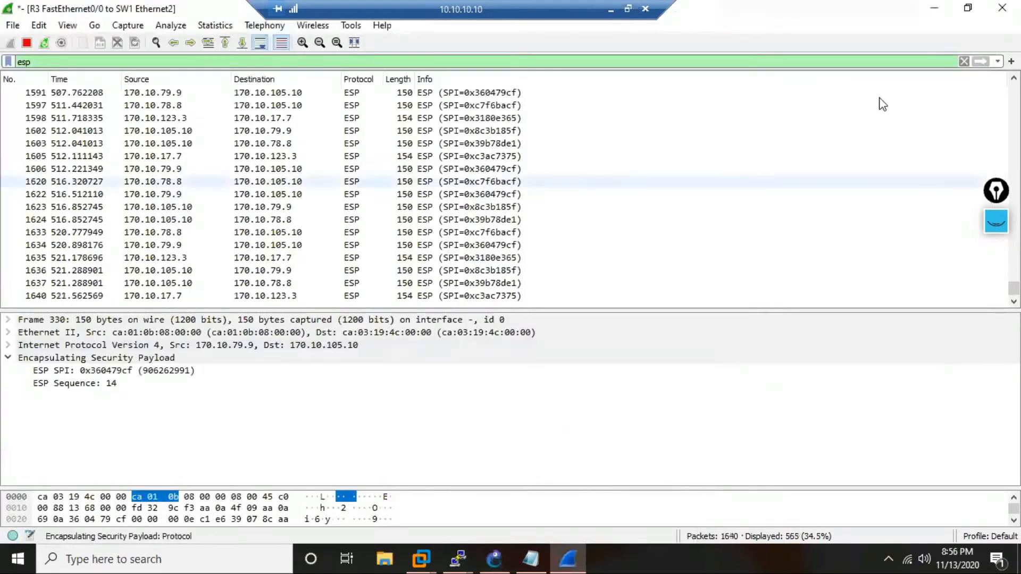
left_click(933, 8)
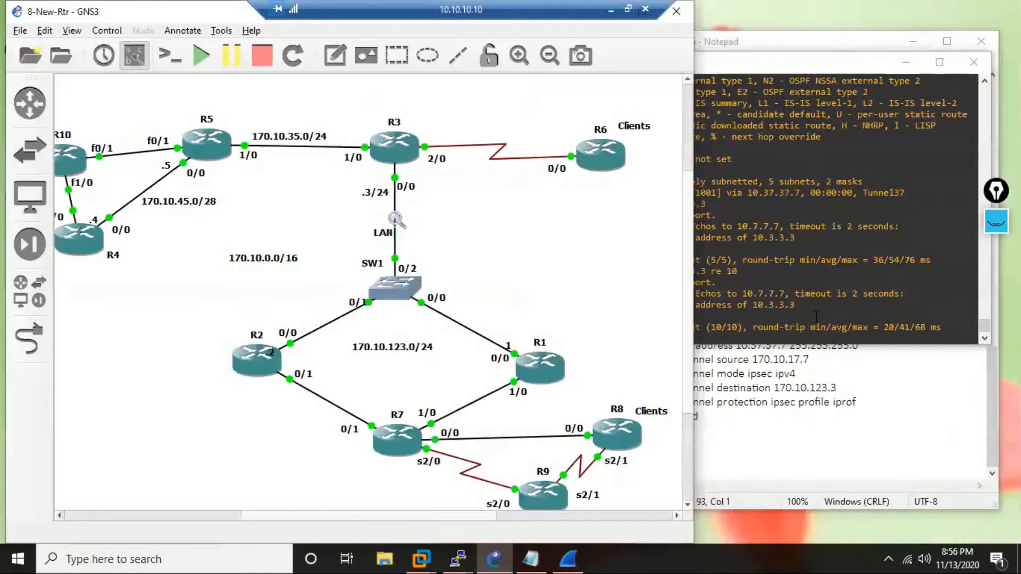
left_click(463, 558)
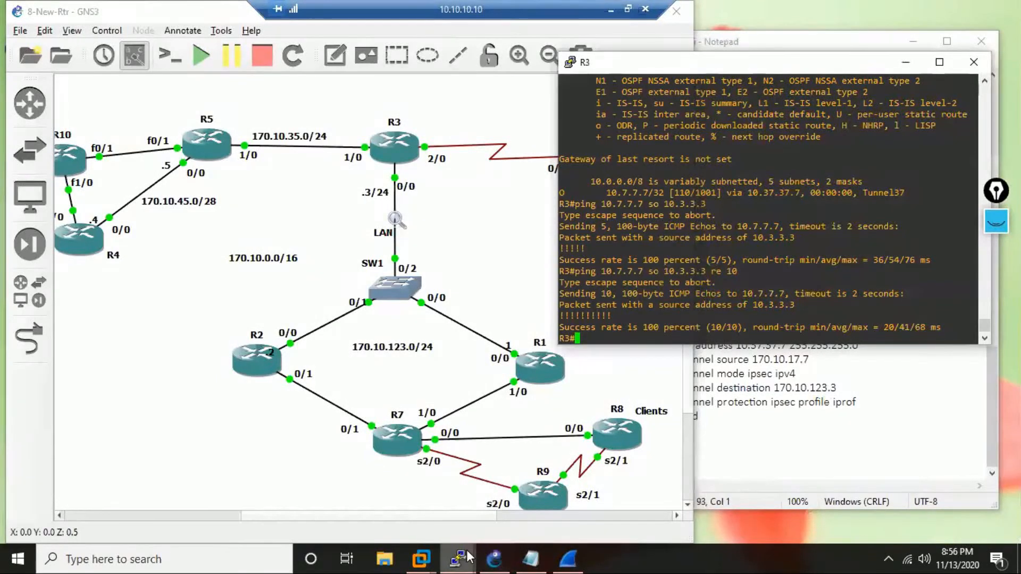
mouse_move(466, 557)
left_click(756, 517)
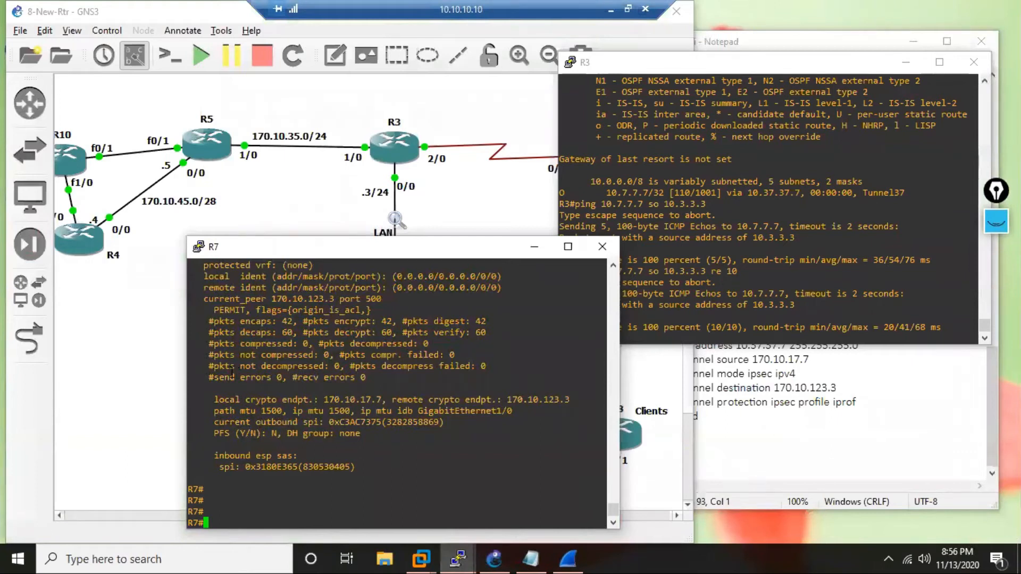
On R7, run show crypto engine connections active to list the active crypto connections.
type("sh crp eng")
key("Tab")
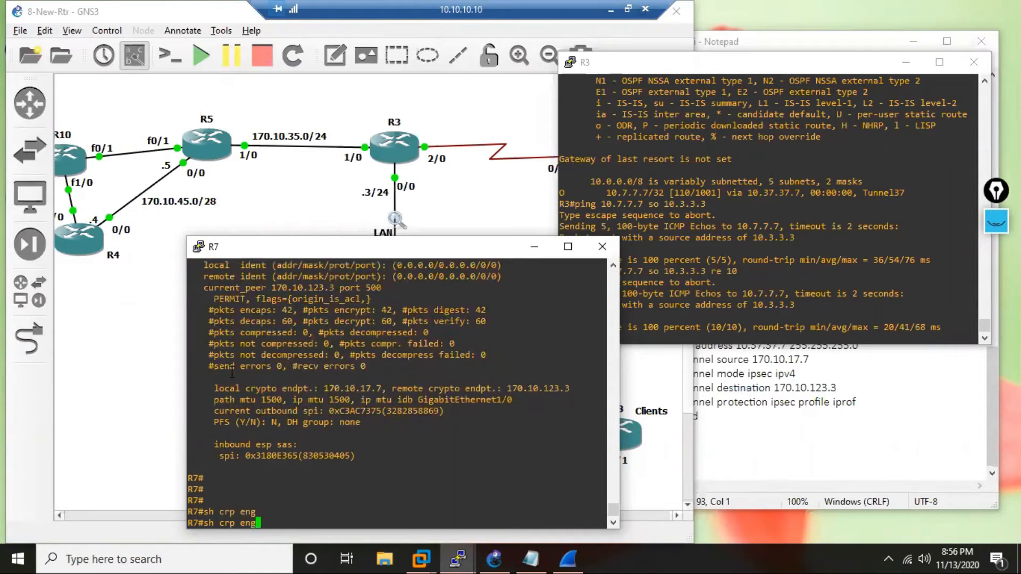
type("i")
key("Tab")
key("BackSpace")
key("BackSpace")
key("BackSpace")
key("BackSpace")
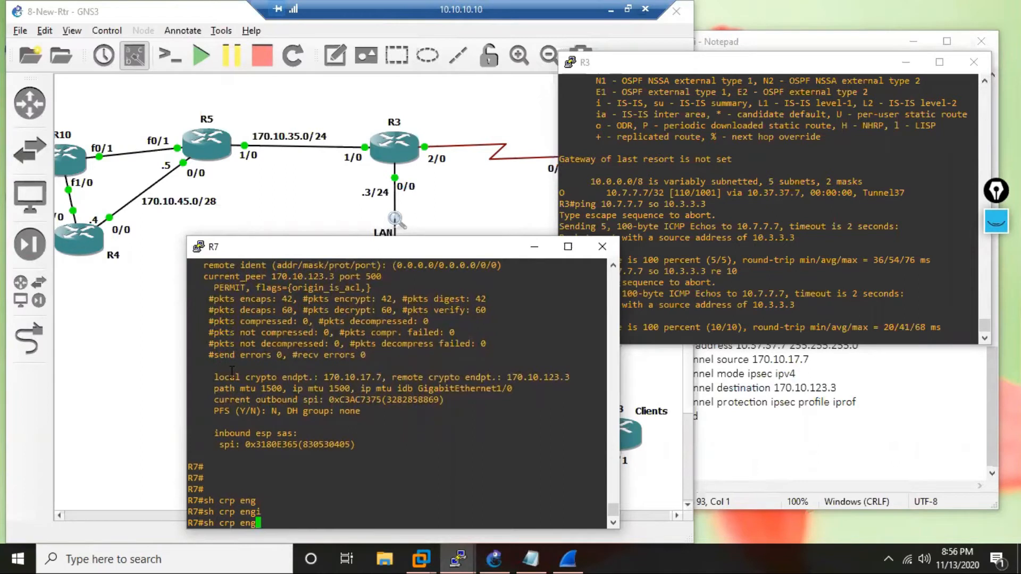
type("conne")
key("Tab")
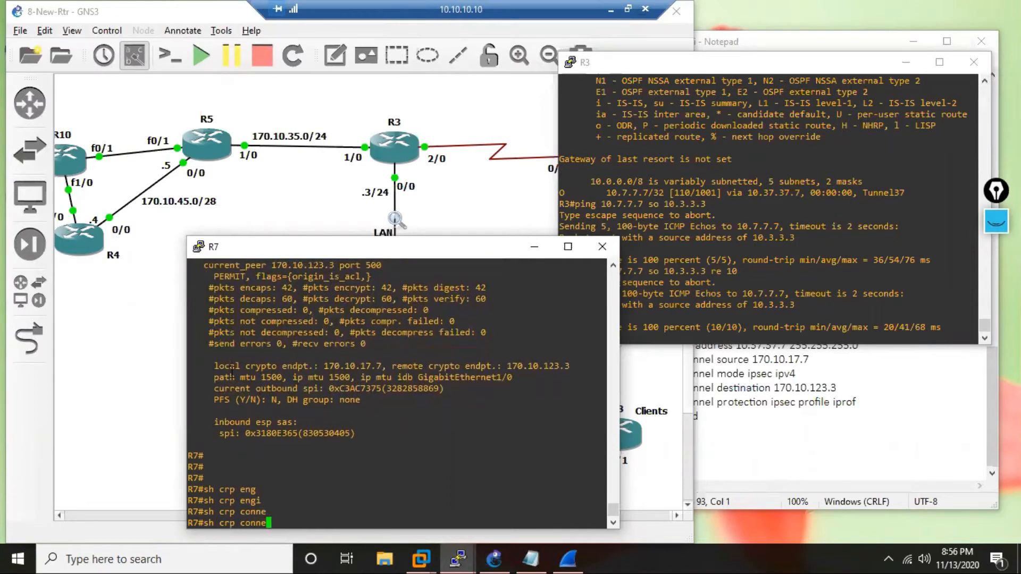
key("BackSpace")
key("BackSpace")
key("BackSpace")
key("BackSpace")
key("BackSpace")
key("BackSpace")
key("BackSpace")
type("y")
key("Tab")
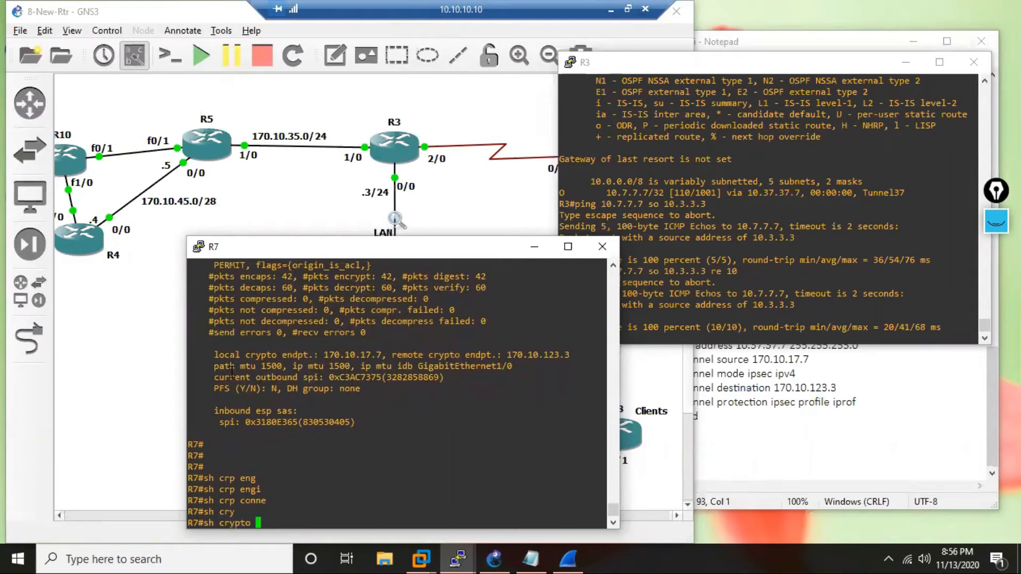
type("eng")
key("Tab")
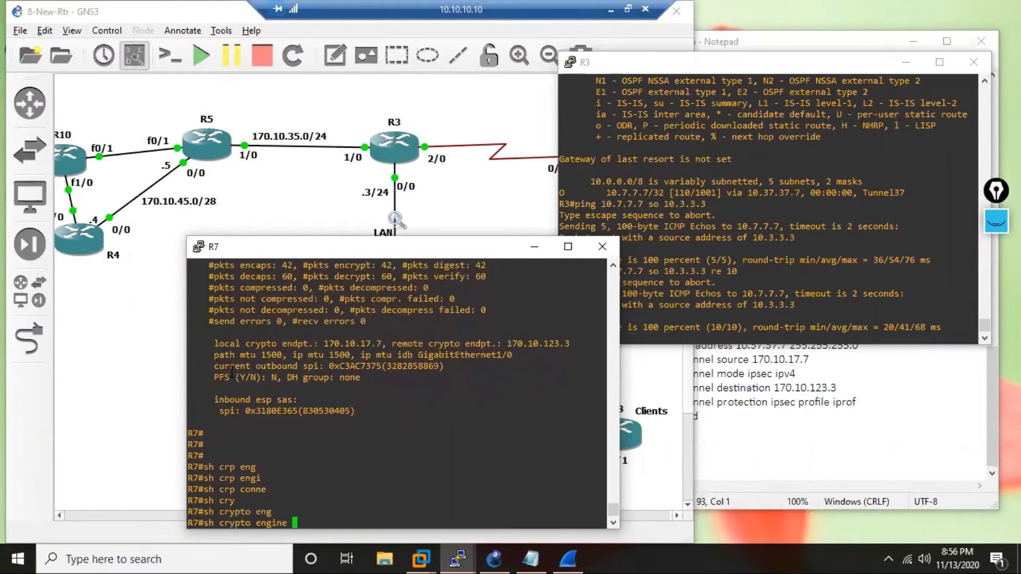
type("conn")
key("Tab")
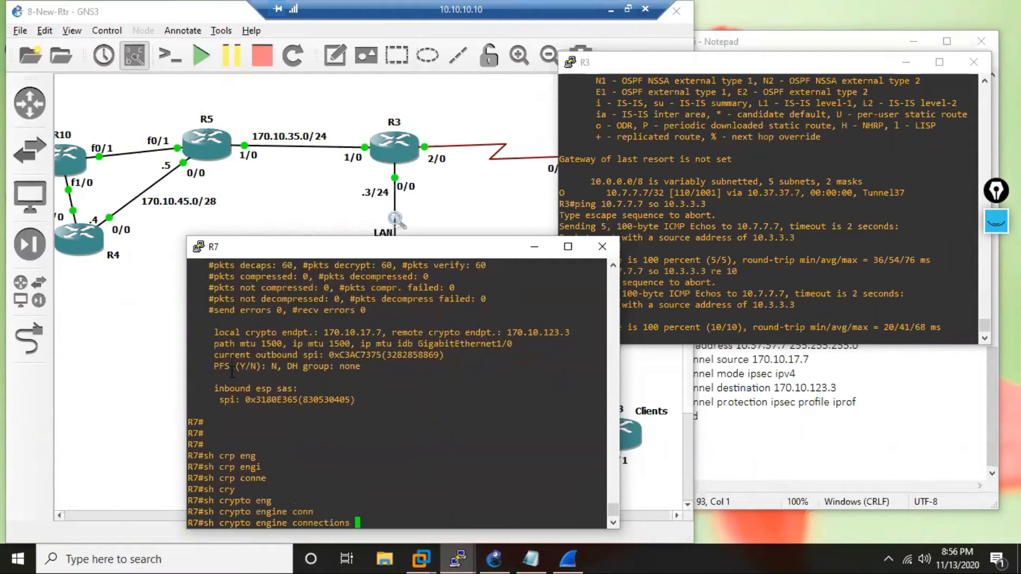
type("active")
key("Tab")
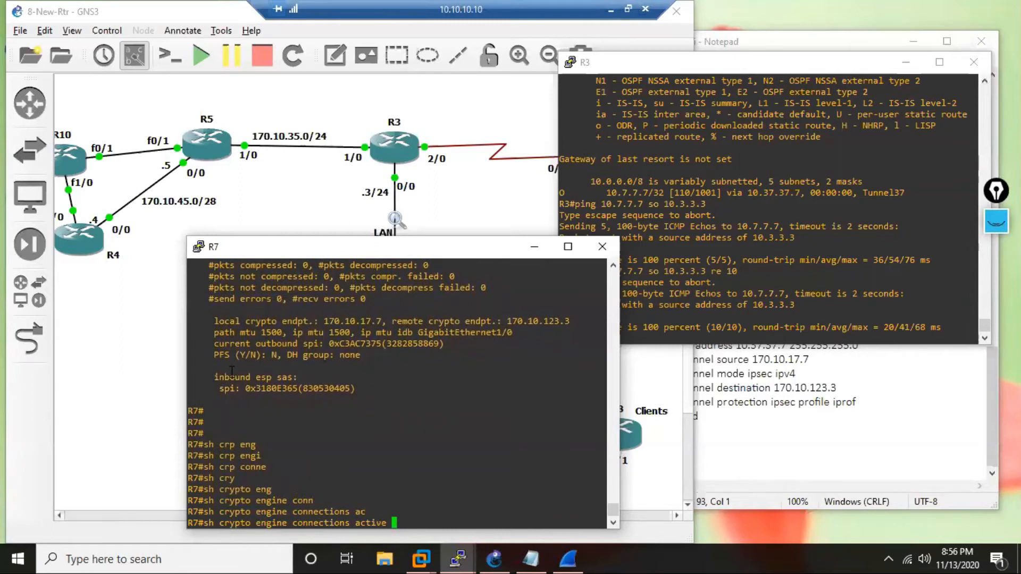
key("Return")
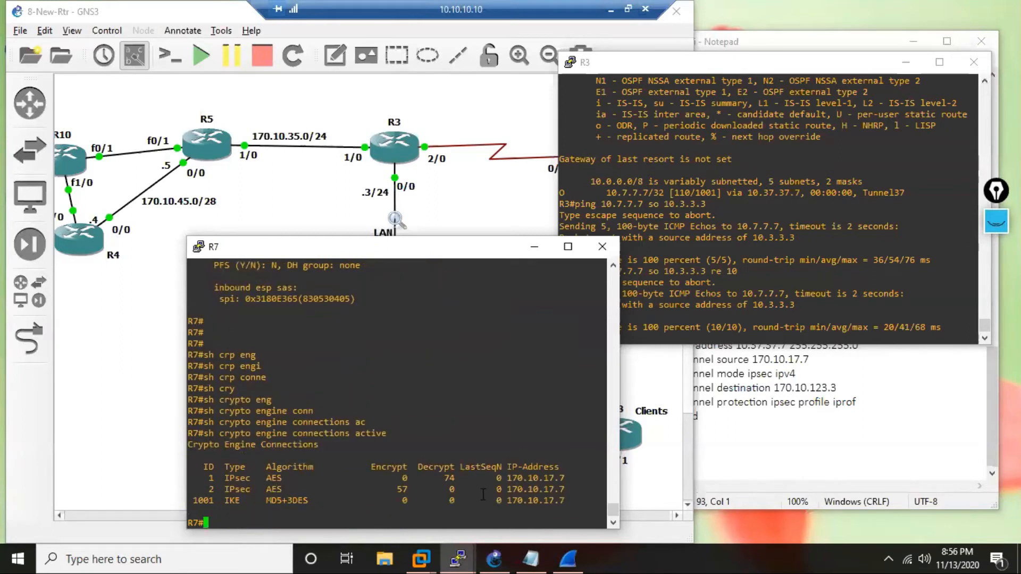
Check the IPsec connections' encrypt and decrypt counters, and compare their algorithm with the esp-aes transform set in the IPSec-SVTi notes.
double_click(405, 490)
double_click(451, 479)
left_click_drag(292, 478, 260, 479)
left_click(871, 450)
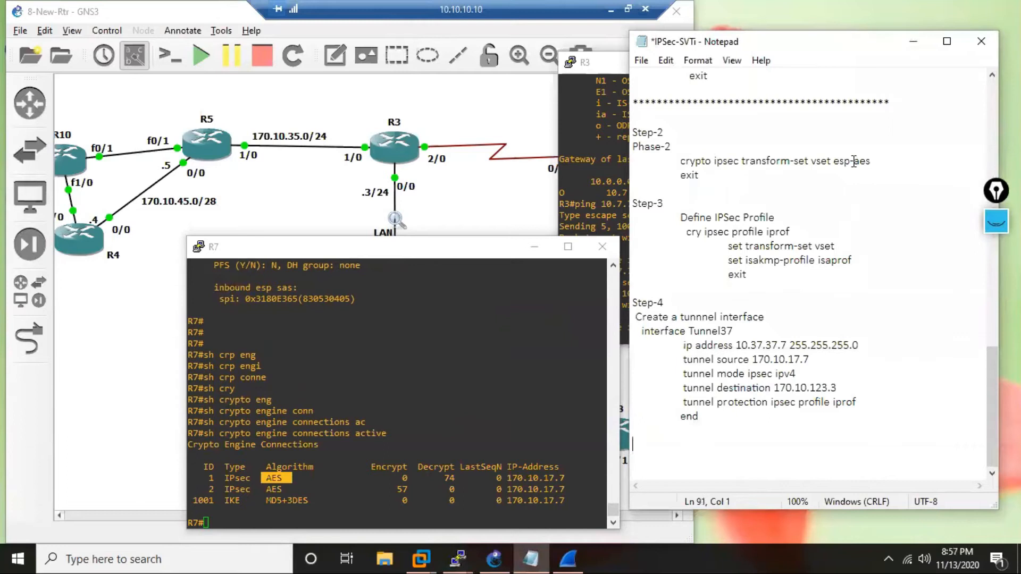
left_click(873, 161)
left_click_drag(873, 161, 836, 164)
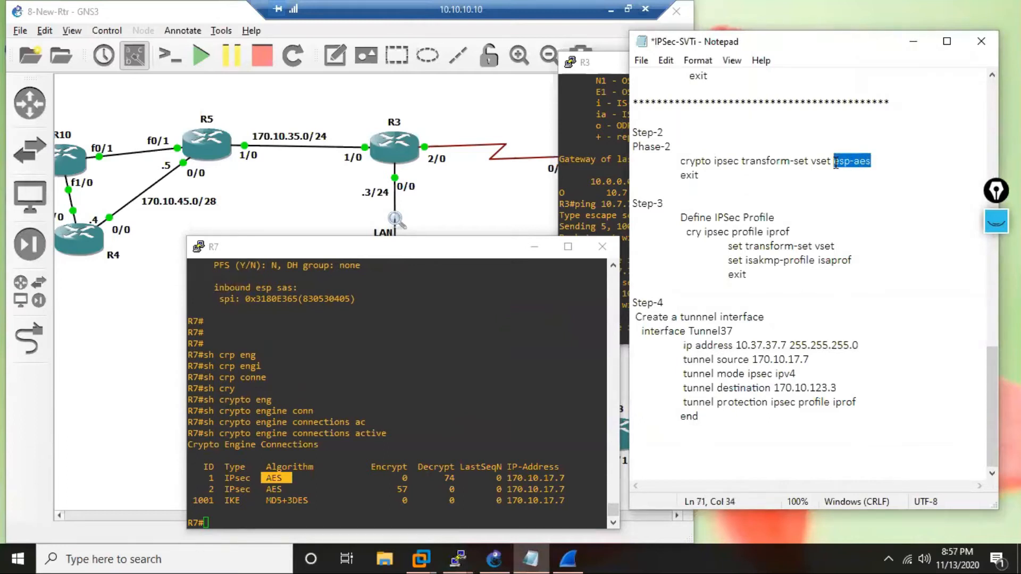
left_click(343, 488)
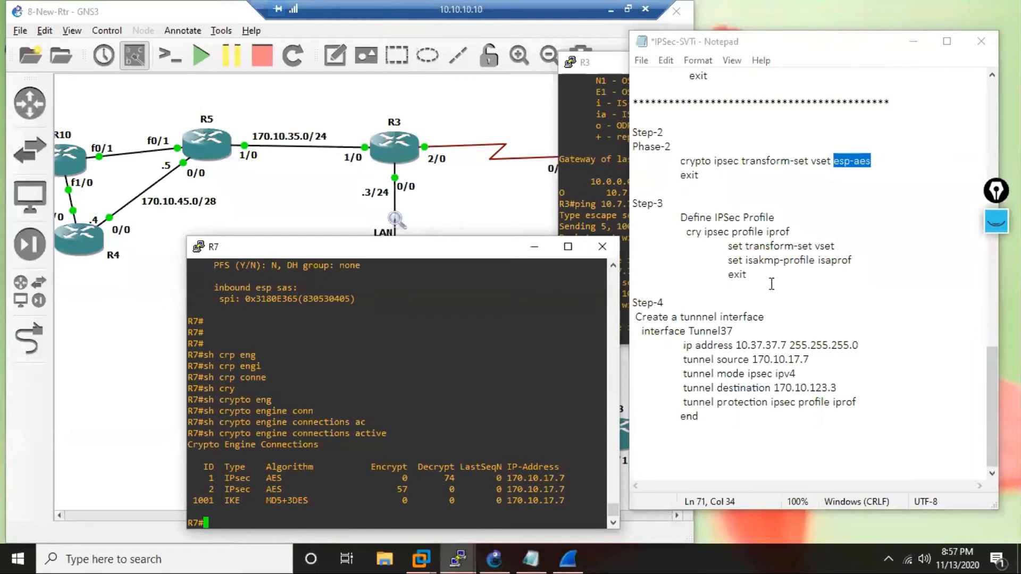
Review R7's Phase-1 ISAKMP section in the notes and examine the IKE connection's algorithm in the R7 output.
scroll(772, 284, "up", 2)
scroll(771, 284, "up", 5)
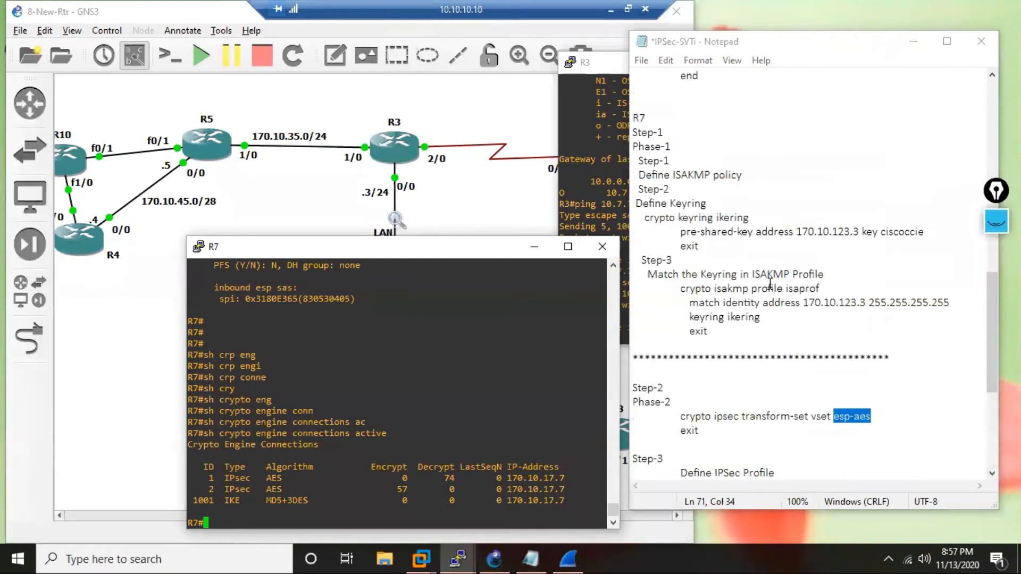
scroll(787, 209, "up", 1)
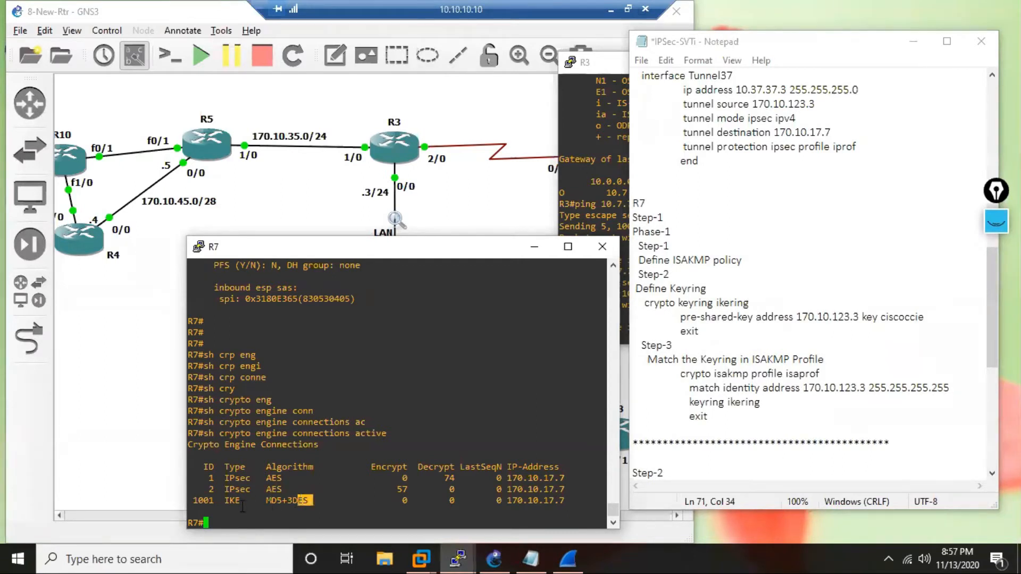
left_click_drag(244, 502, 229, 501)
left_click(310, 502)
left_click_drag(310, 502, 267, 504)
left_click_drag(285, 489, 308, 500)
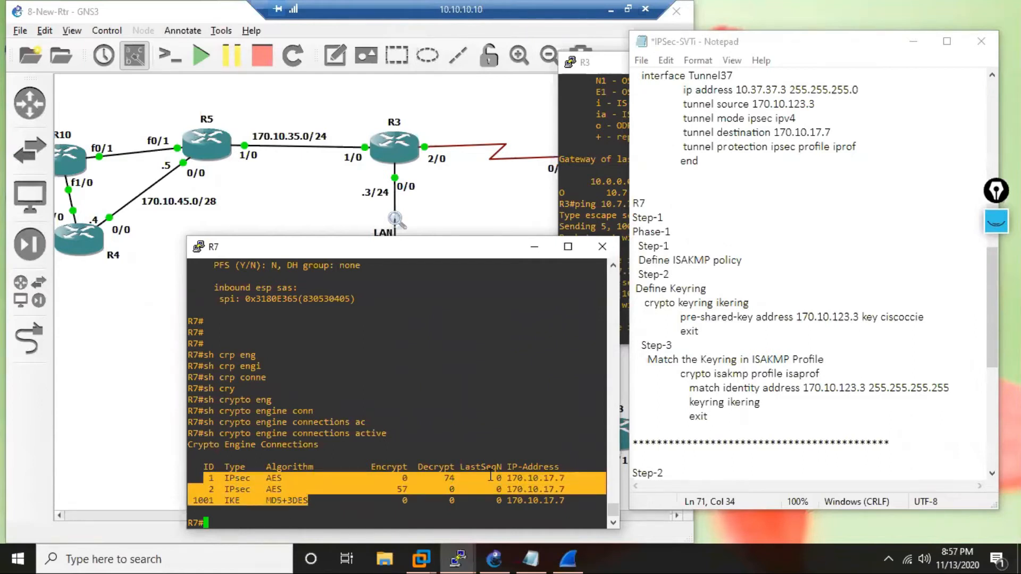
Compare the encrypt and decrypt counters of IPsec connections 1 and 2 in R7's crypto engine output.
left_click_drag(460, 477, 392, 478)
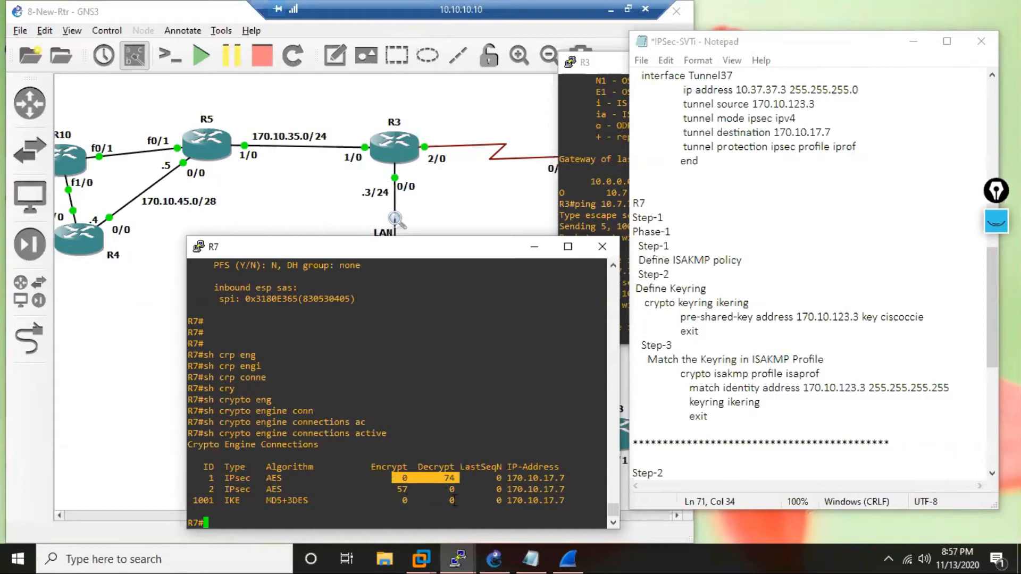
left_click_drag(475, 489, 381, 489)
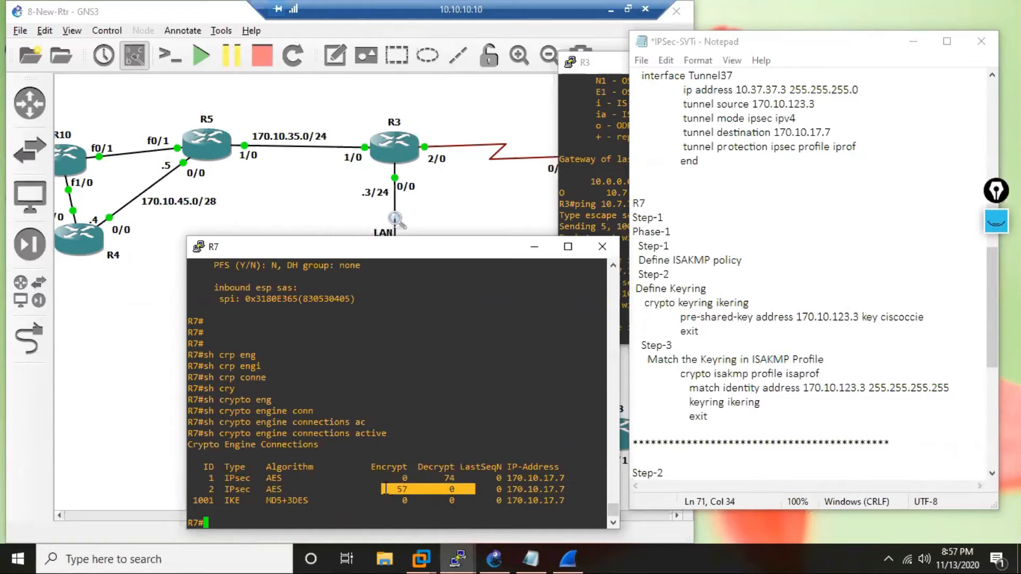
left_click_drag(495, 473, 434, 478)
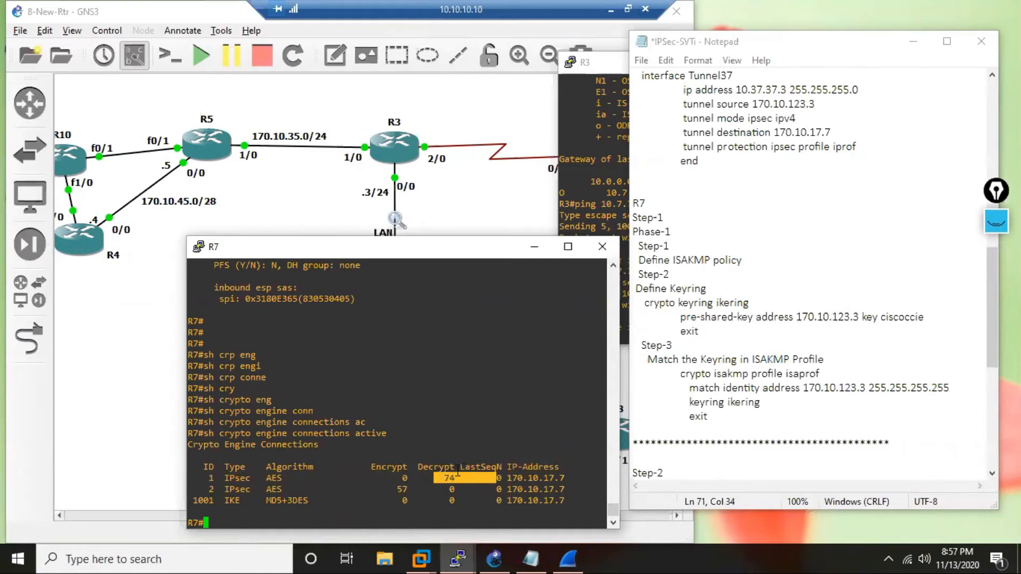
left_click_drag(460, 478, 394, 479)
left_click_drag(382, 489, 455, 489)
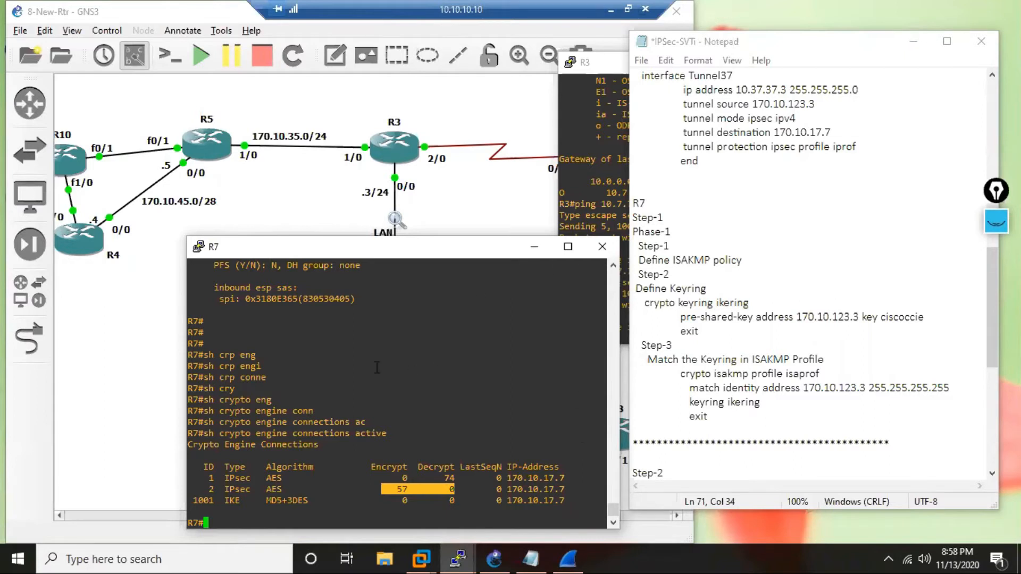
Review the earlier inbound ESP entry, rerun show crypto ipsec sa on R7, and page through to the outbound ESP security association.
scroll(354, 409, "up", 4)
left_click_drag(210, 421, 296, 421)
scroll(313, 403, "up", 4)
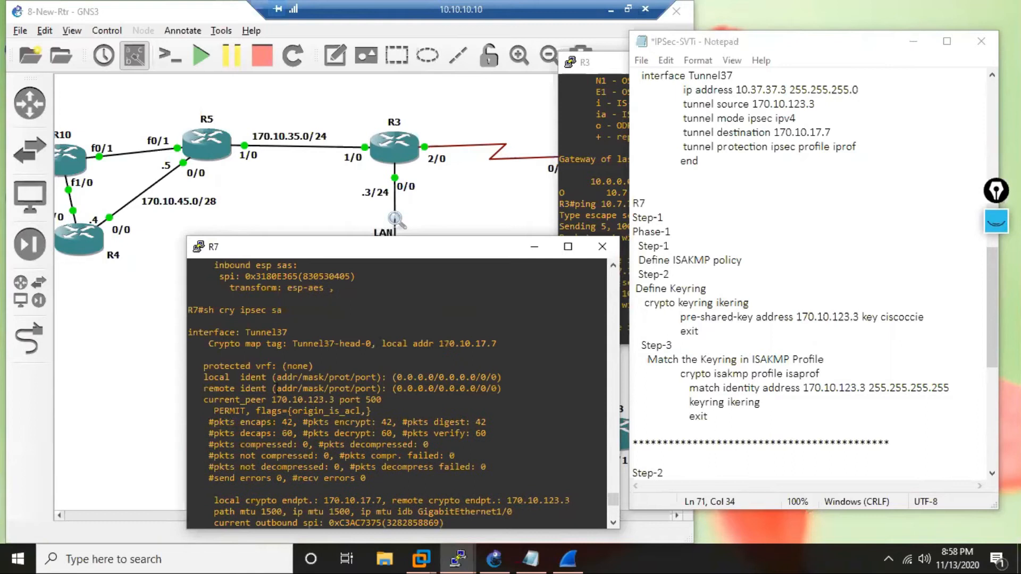
scroll(367, 369, "down", 2)
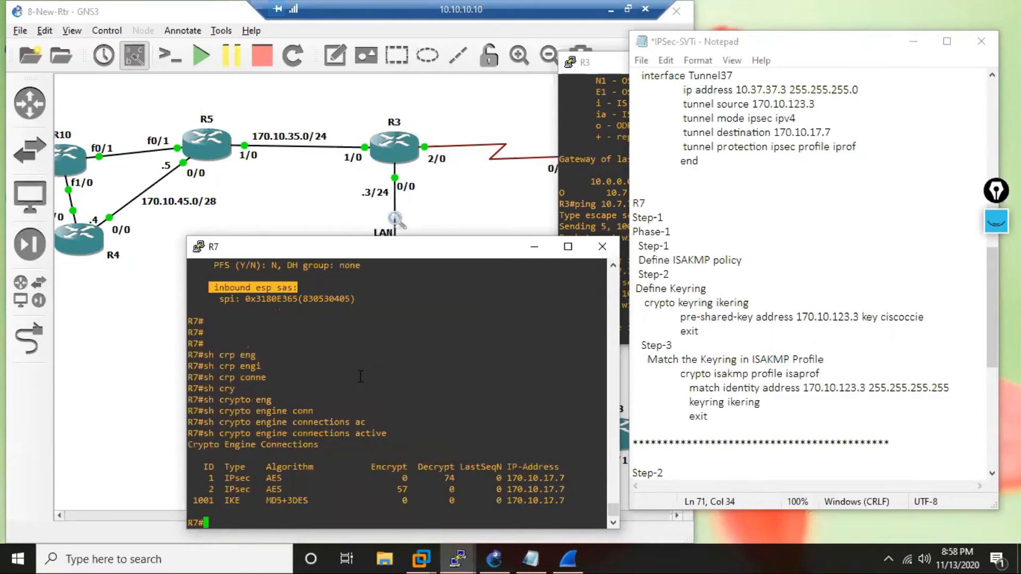
key("Up")
key("Up")
key("Up")
key("Return")
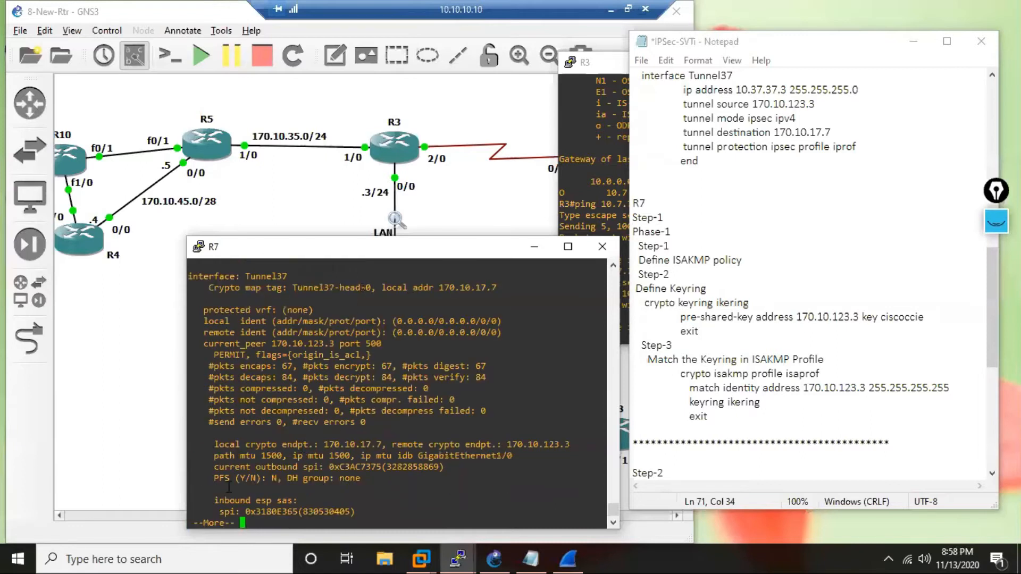
key("Return")
key("Return")
key("Return")
key("Return")
key("Return")
key("Return")
key("Return")
key("Return")
key("Return")
key("Return")
key("Return")
key("Return")
key("Return")
key("Return")
key("Return")
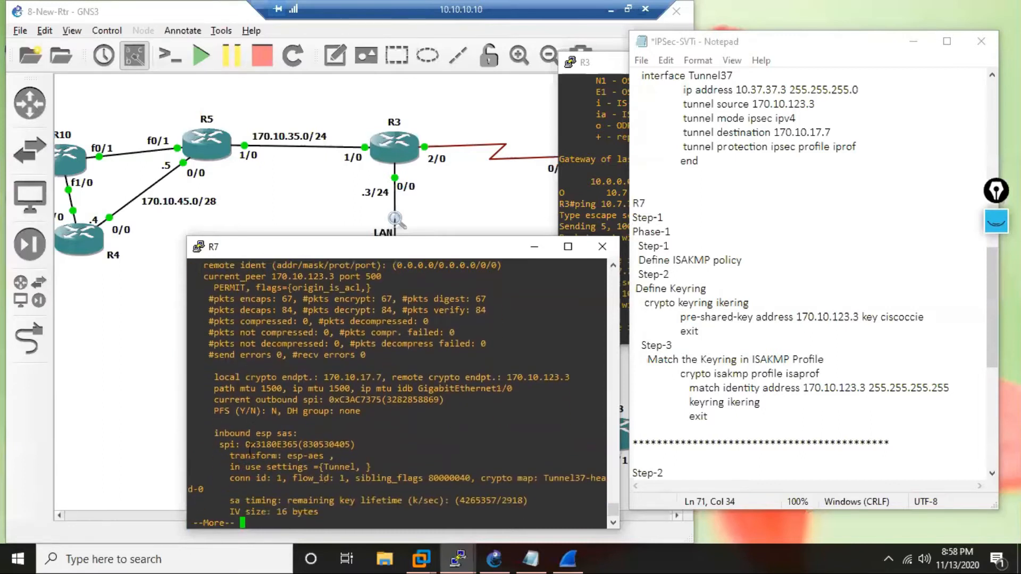
key("Return")
key("Return")
key("Return")
key("Return")
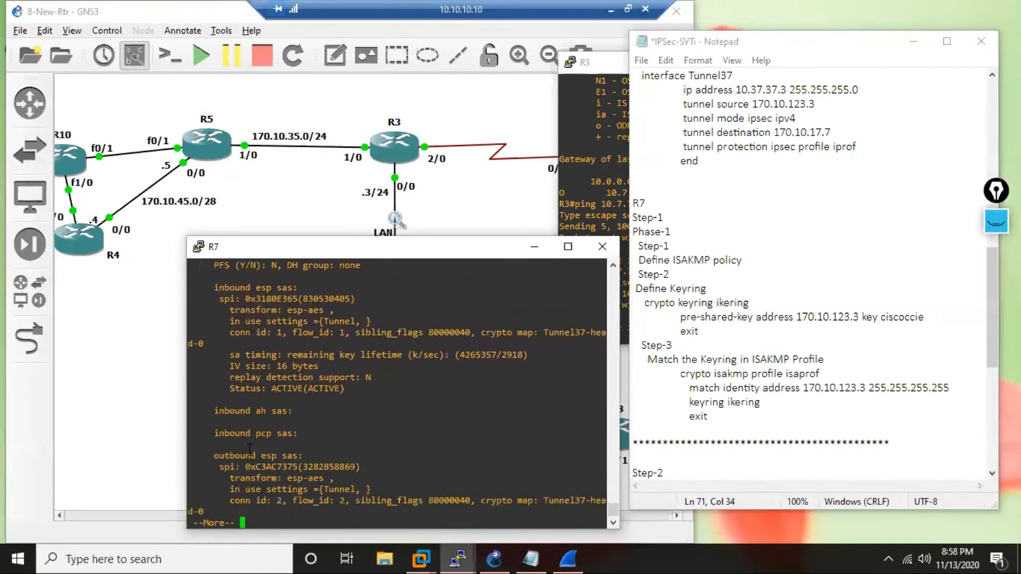
Examine the inbound and outbound ESP headings and the inbound AH and PCP entries in R7's security associations.
left_click_drag(211, 444, 244, 444)
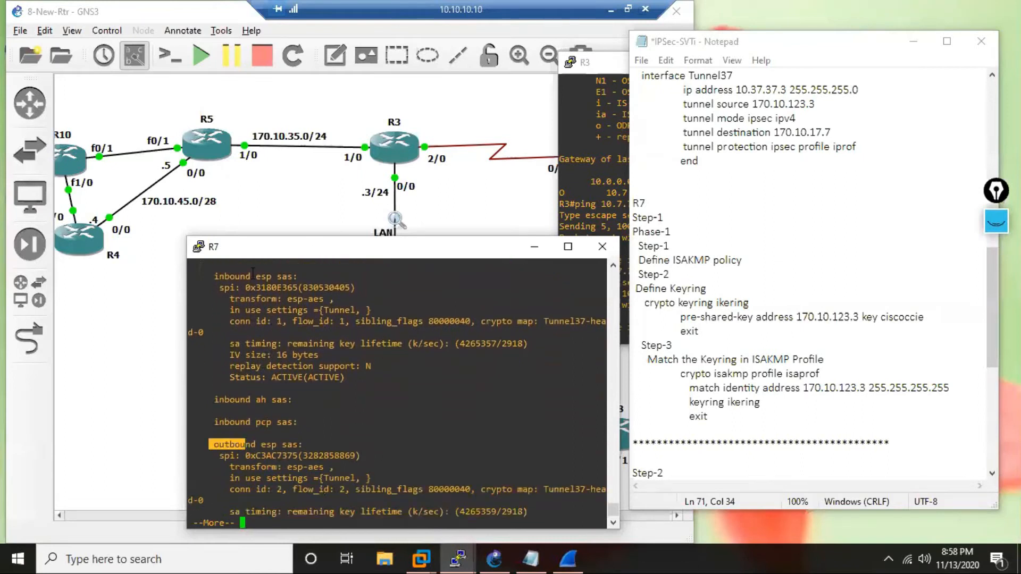
left_click_drag(212, 280, 288, 281)
left_click_drag(207, 452, 326, 443)
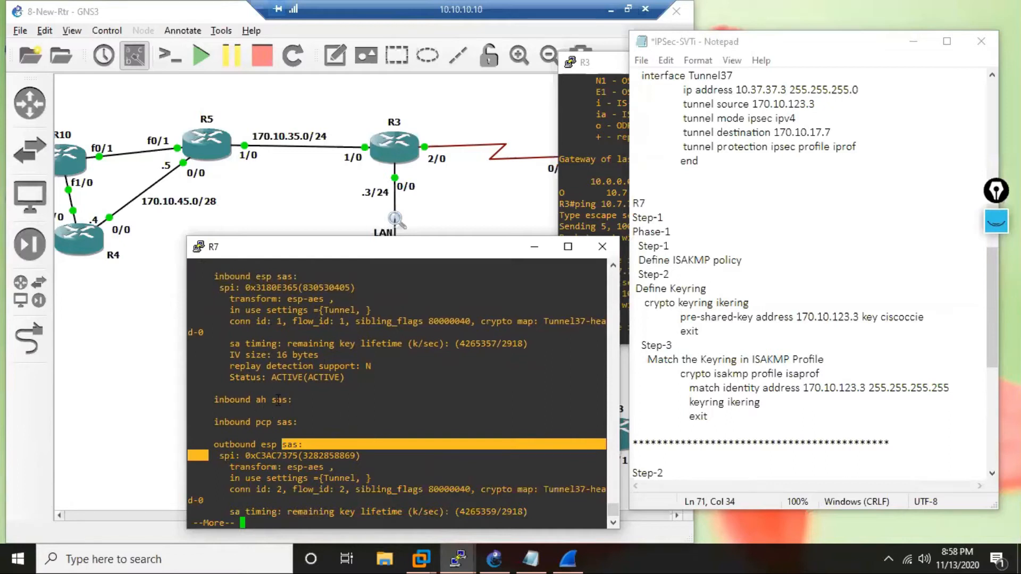
left_click_drag(277, 400, 242, 400)
left_click_drag(297, 424, 231, 423)
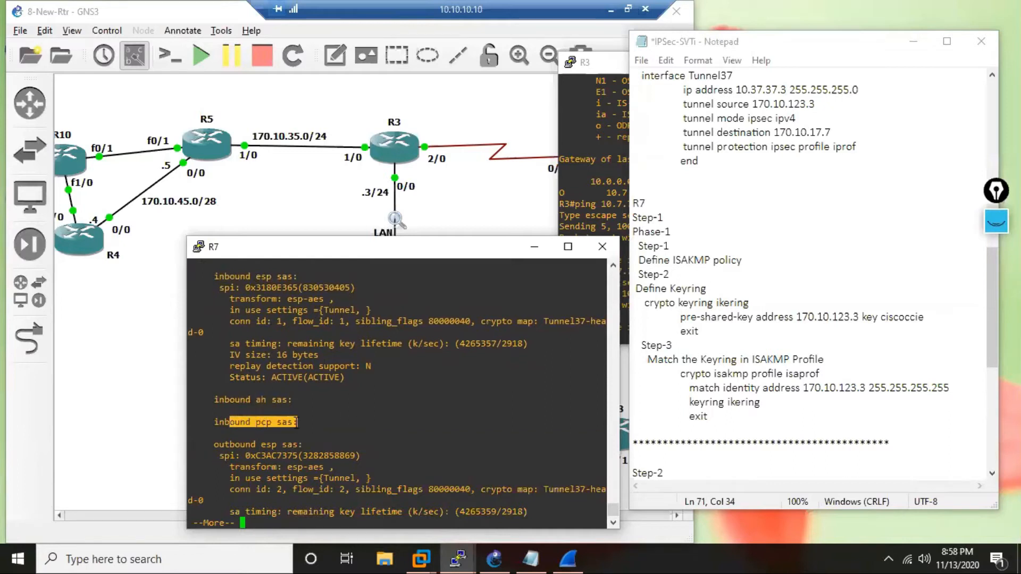
left_click_drag(201, 393, 256, 445)
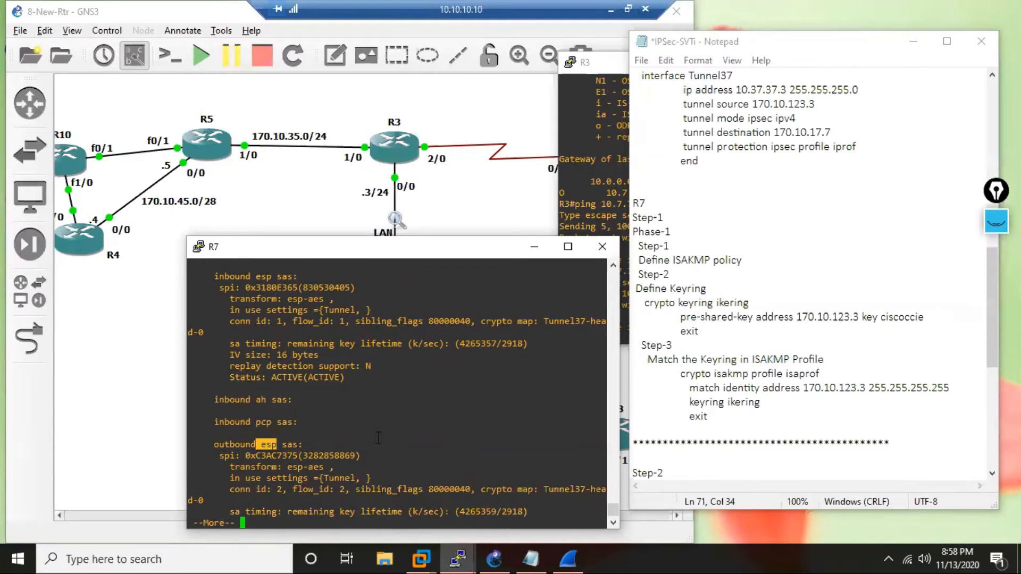
Compare the SPI values of the outbound and inbound ESP security associations on R7.
left_click_drag(209, 444, 297, 456)
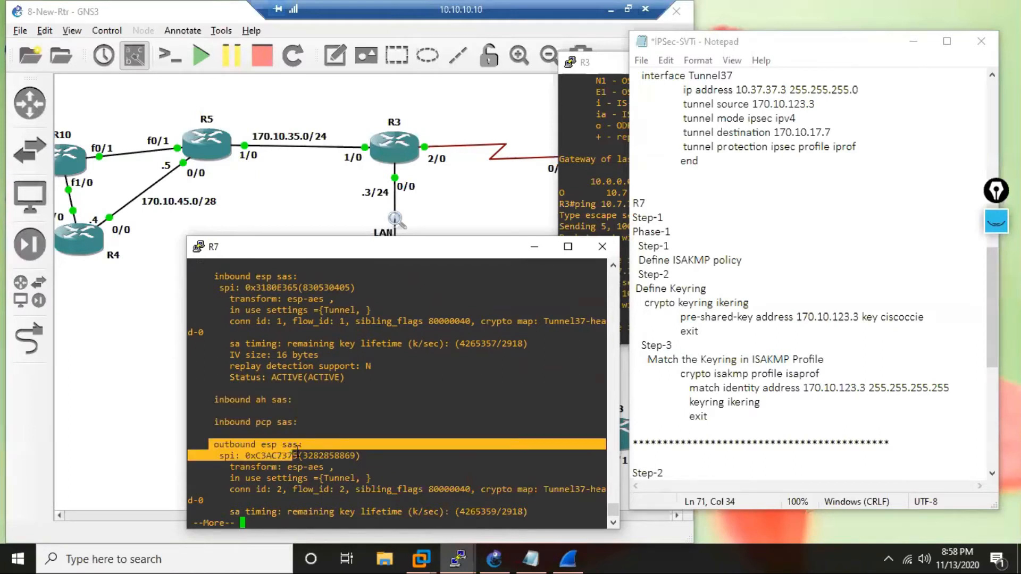
left_click_drag(209, 277, 256, 288)
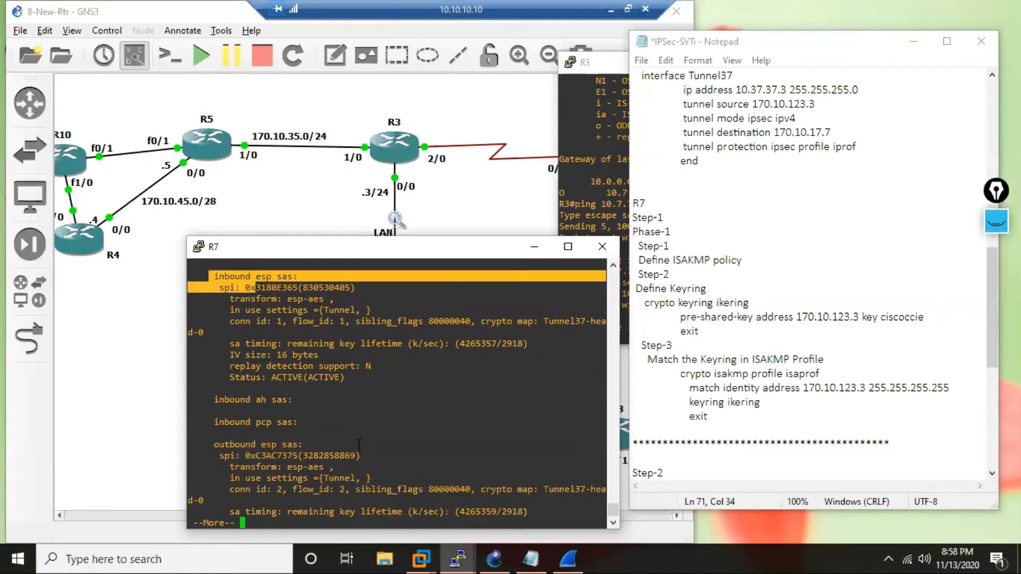
left_click_drag(362, 455, 303, 456)
left_click_drag(217, 458, 372, 459)
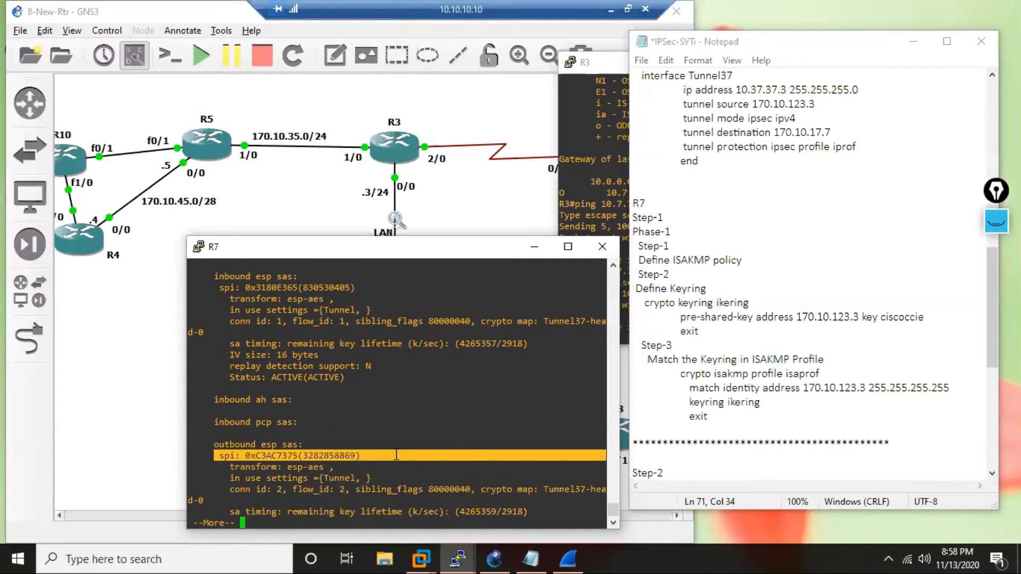
left_click_drag(215, 287, 359, 288)
left_click_drag(241, 288, 209, 288)
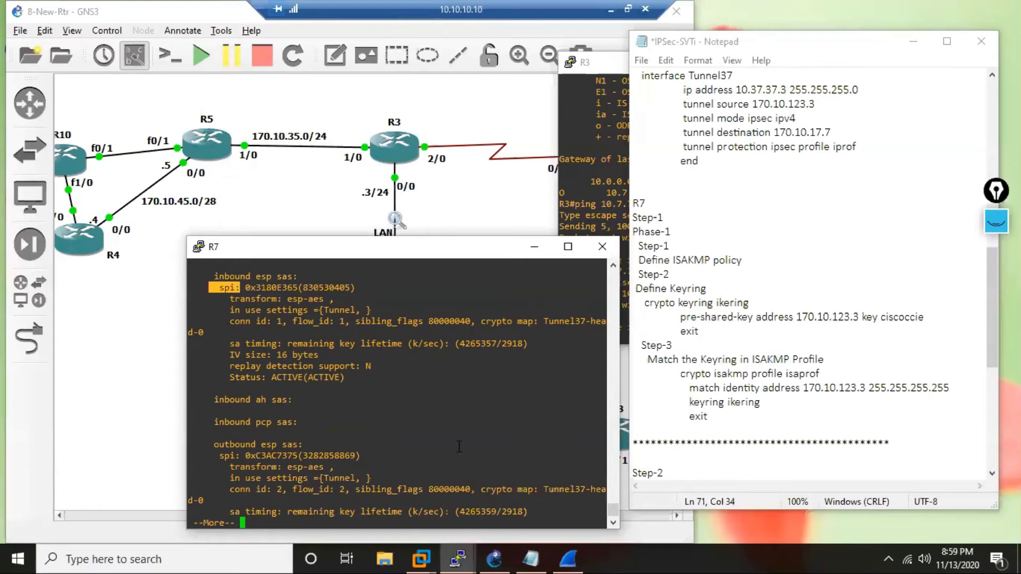
Page through the rest of R7's outbound security associations and return to a clear R7# prompt.
key("space")
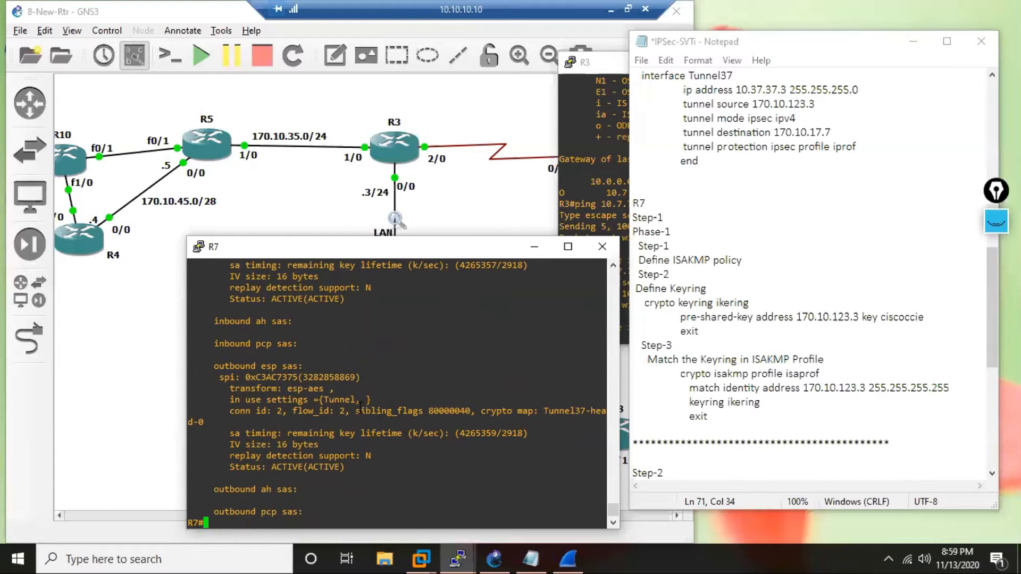
key("Return")
key("Return")
key("Return")
key("Return")
key("Return")
key("Return")
key("Return")
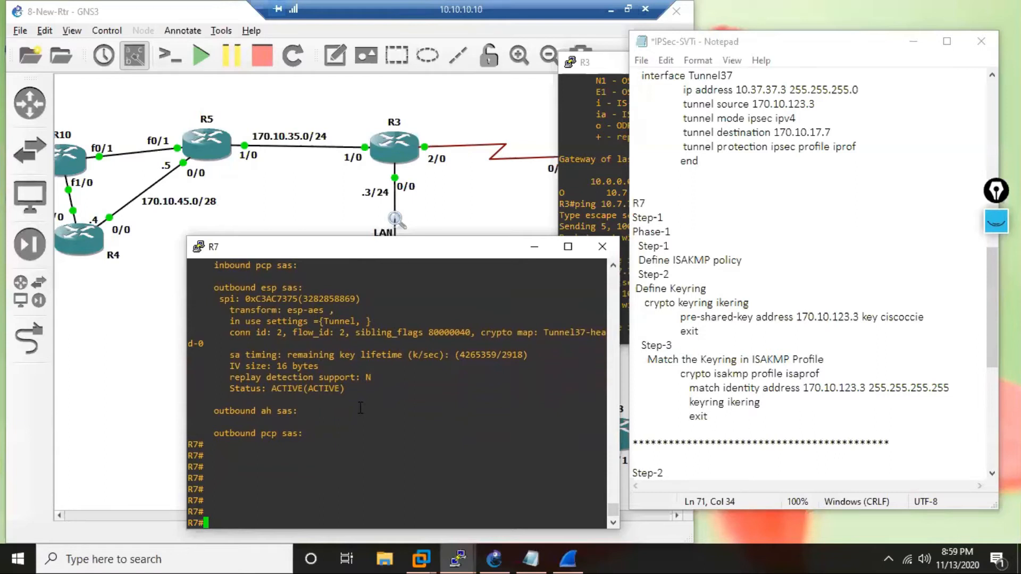
Switch to the IPSec-SVTi notes in Notepad and review R3's Phase-1 steps, highlighting the keyring block, the Step-2 and Step-3 labels, and the name ikering.
left_click_drag(991, 286, 978, 117)
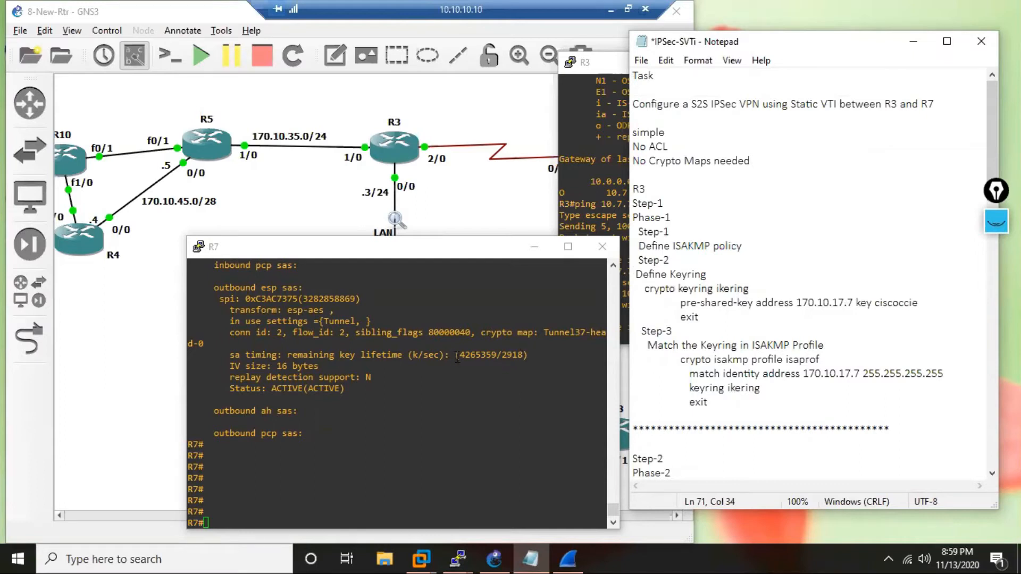
scroll(709, 273, "down", 1)
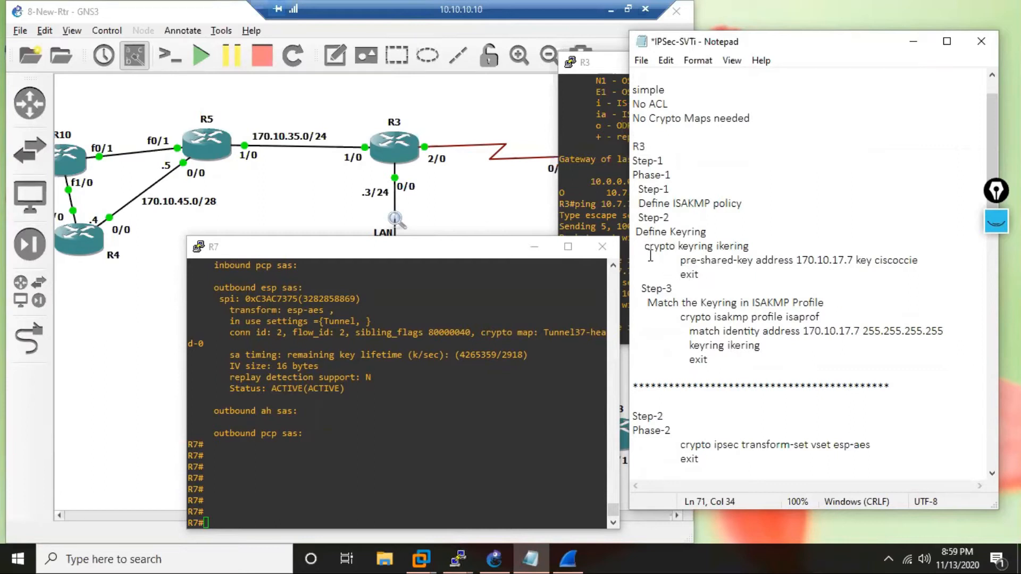
left_click_drag(644, 246, 710, 272)
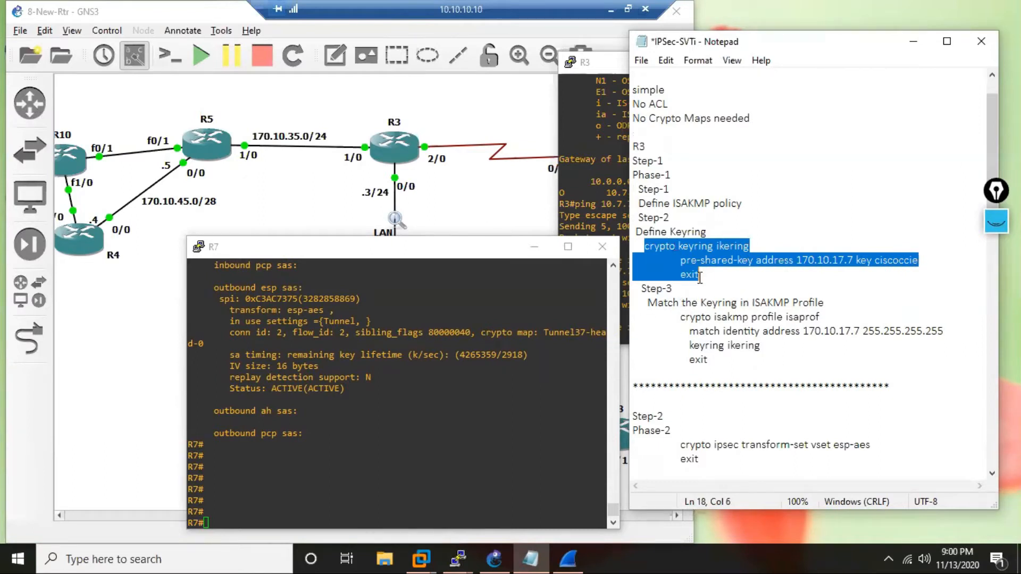
left_click_drag(682, 177, 656, 176)
scroll(662, 192, "down", 1)
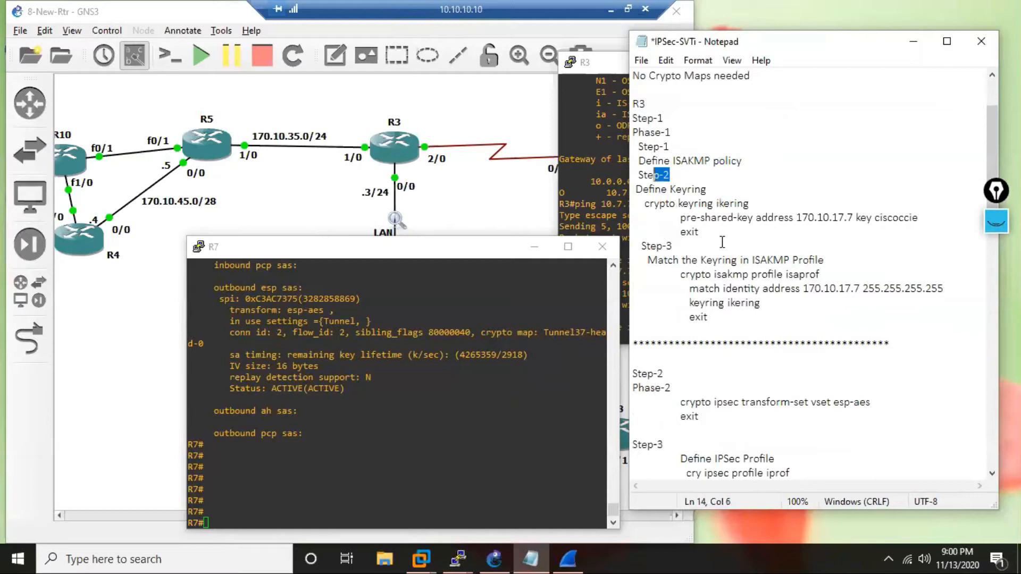
left_click_drag(674, 247, 649, 248)
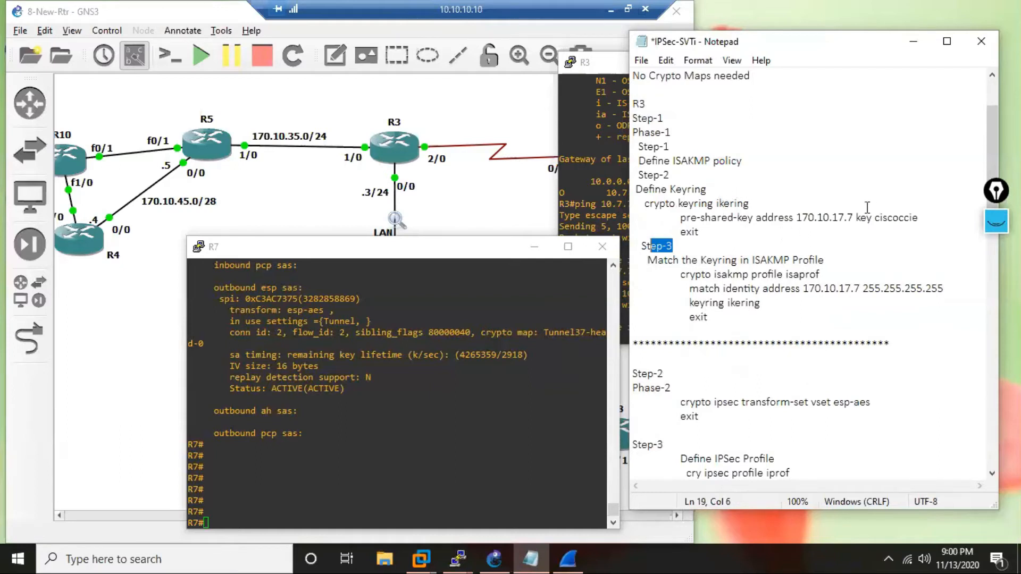
left_click_drag(751, 204, 716, 204)
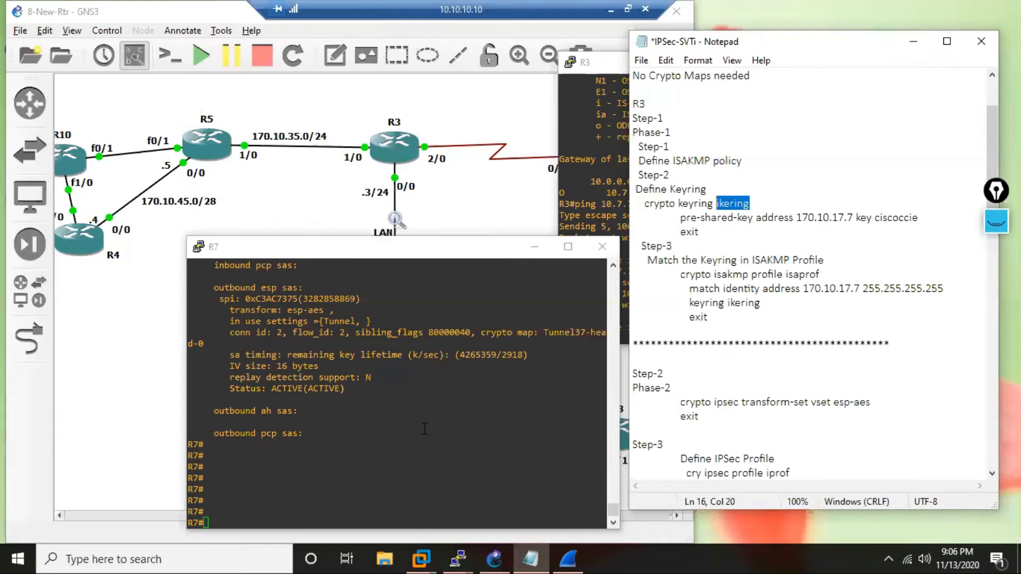
Skim the remaining R3 and R7 notes, handwrite the word Mobike beside R3 with the annotation pen, and hide the annotations.
scroll(711, 447, "down", 7)
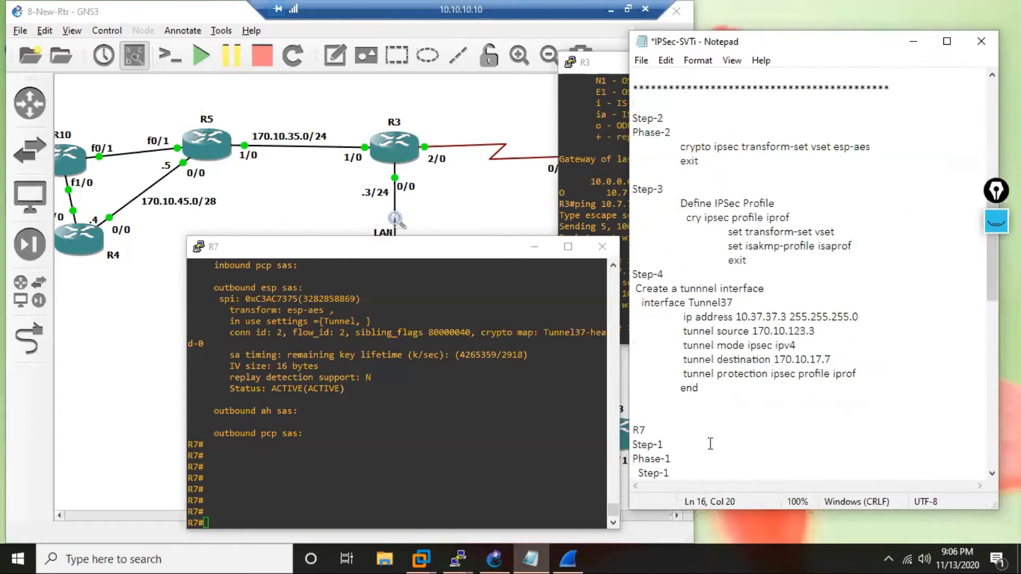
scroll(711, 445, "down", 10)
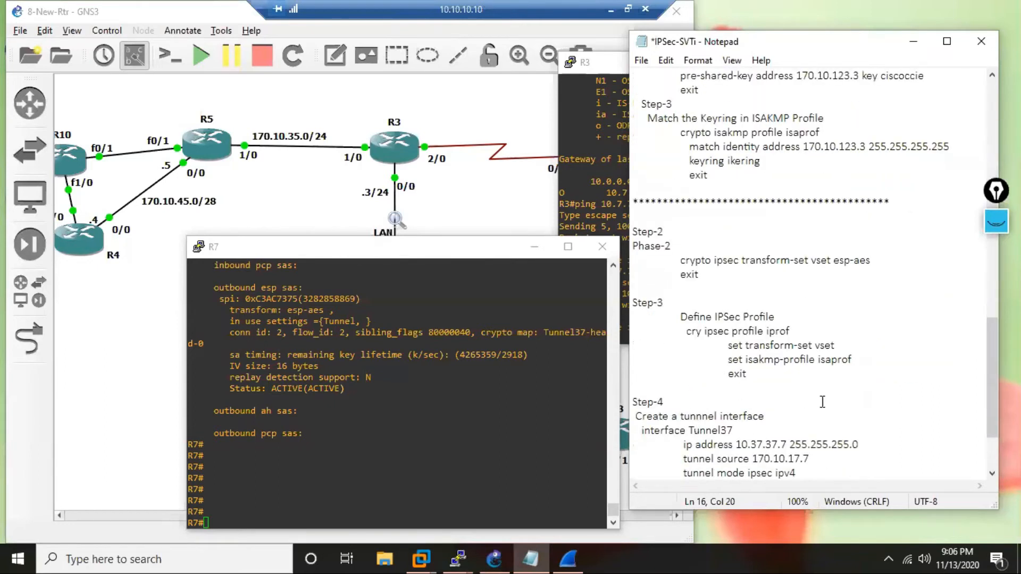
left_click(997, 222)
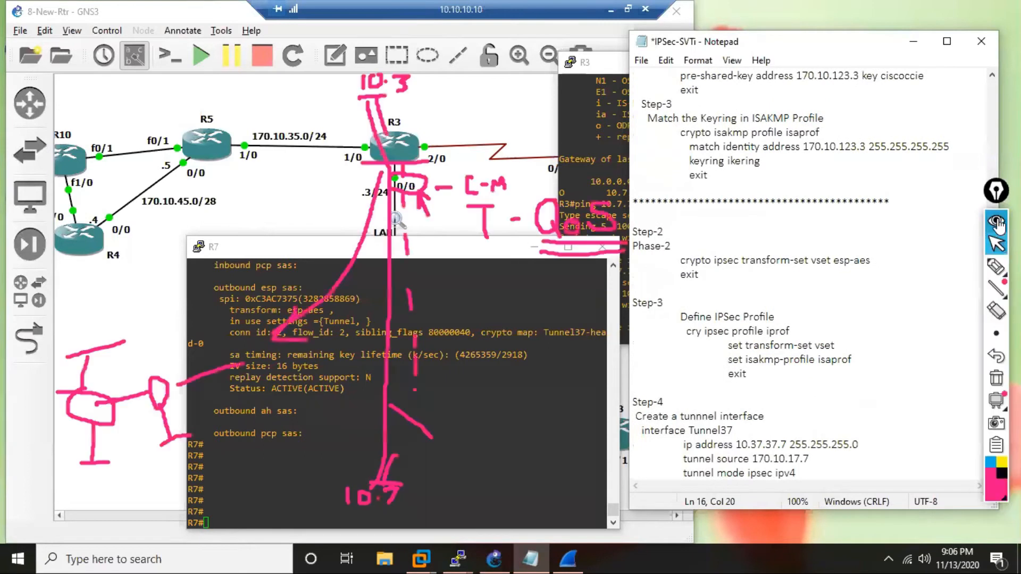
left_click(996, 266)
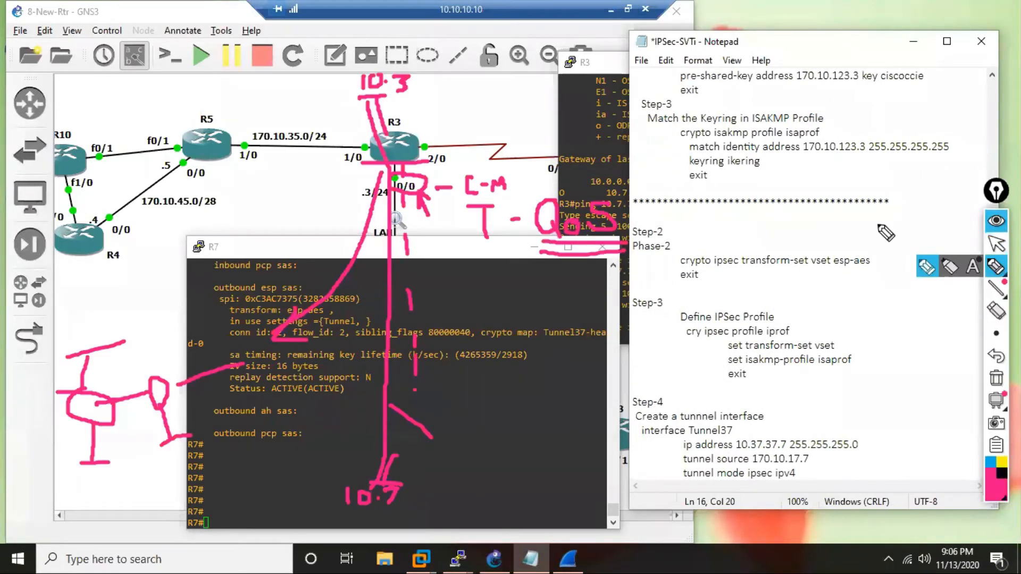
mouse_move(431, 109)
left_mouse_down()
mouse_move(432, 86)
mouse_move(452, 87)
mouse_move(456, 109)
mouse_move(475, 94)
mouse_move(487, 109)
mouse_move(492, 97)
mouse_move(501, 101)
mouse_move(488, 107)
mouse_move(508, 106)
mouse_move(514, 92)
mouse_move(514, 106)
mouse_move(510, 94)
mouse_move(528, 101)
mouse_move(537, 89)
mouse_move(533, 102)
mouse_move(545, 101)
left_mouse_up()
left_click(509, 89)
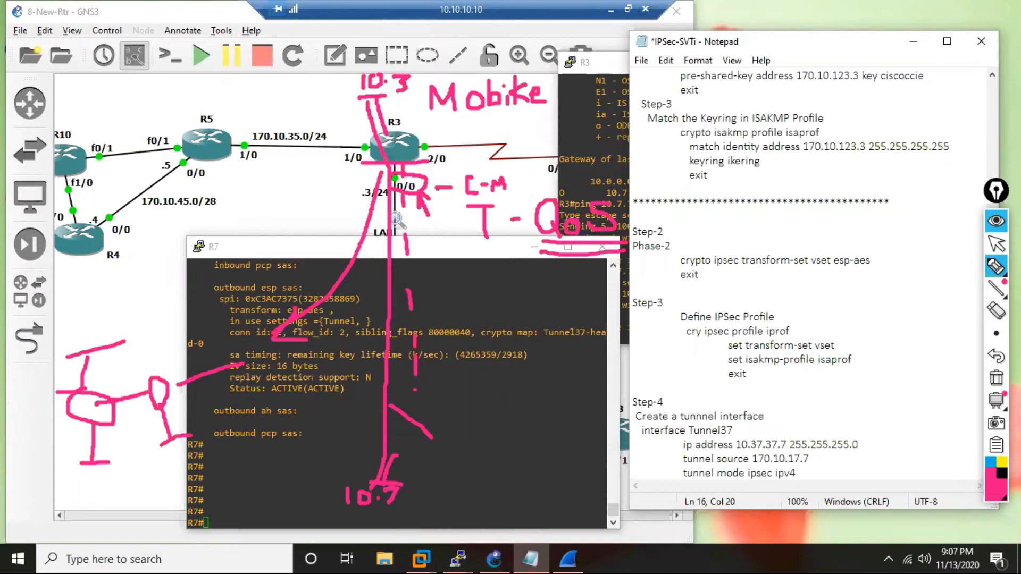
left_click(997, 244)
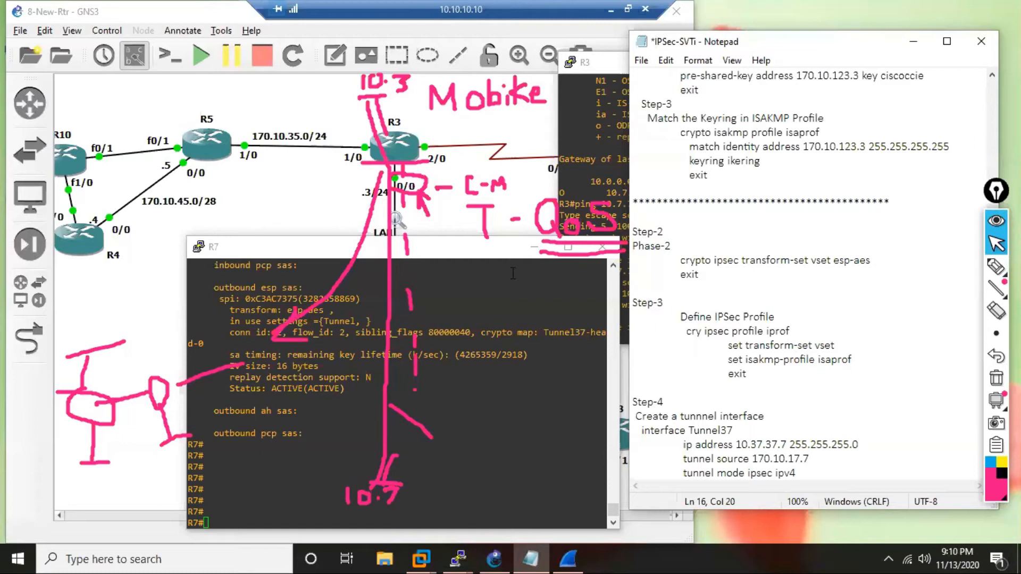
left_click(998, 246)
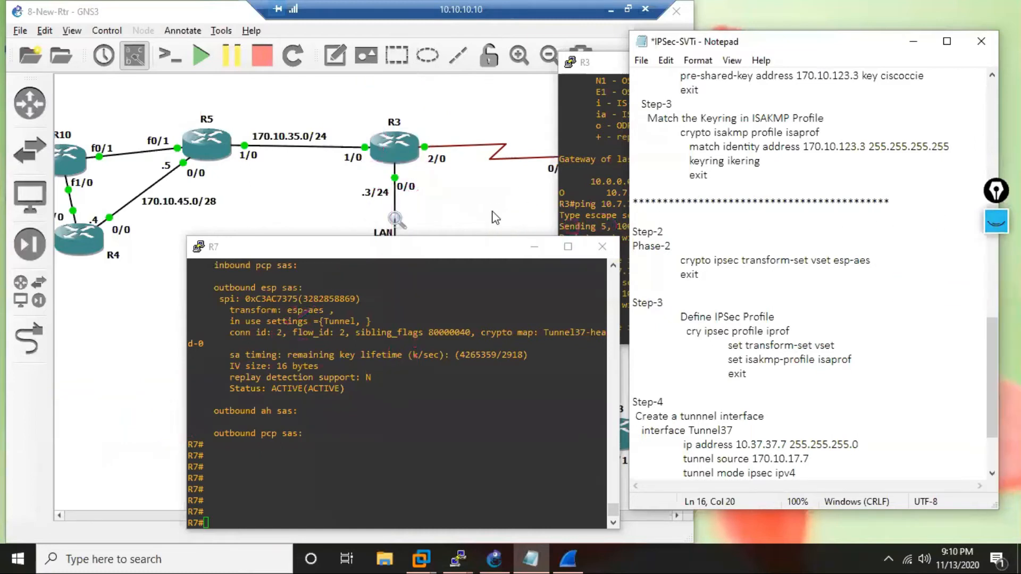
Bring the GNS3 topology forward and open R4's console at a clear R4# prompt.
left_click(494, 215)
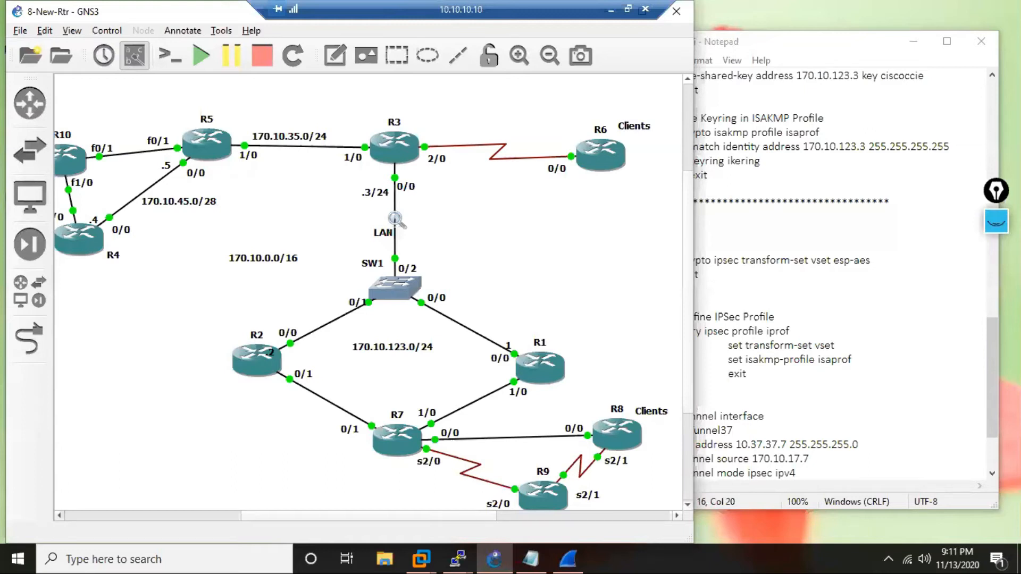
left_click(460, 557)
left_click(456, 505)
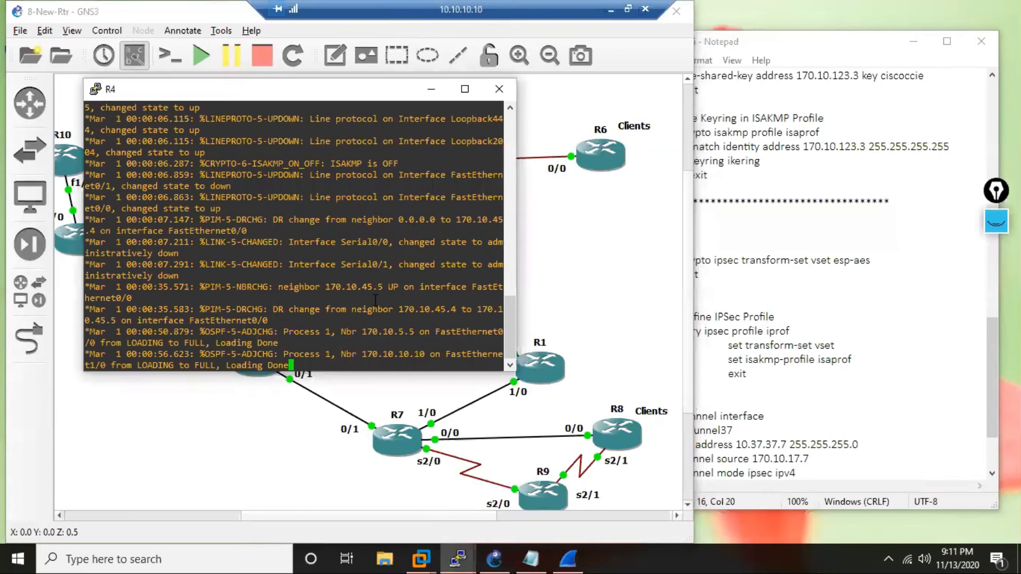
key("Return")
key("Return")
key("Return")
key("Return")
key("Return")
key("Return")
key("Return")
key("Return")
key("Return")
key("Return")
key("Return")
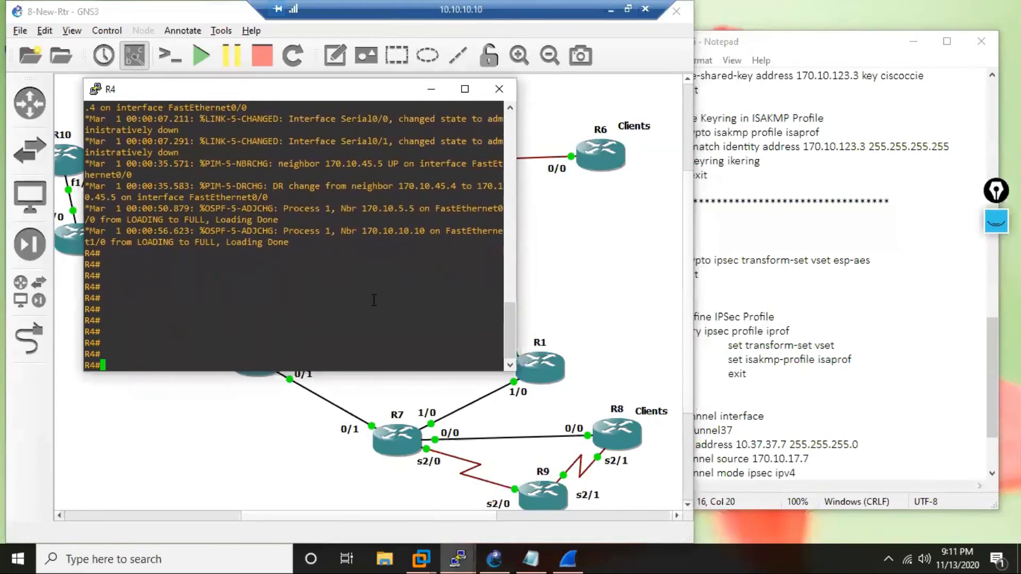
In R4's configuration mode, check whether an IKE option exists by querying crypto ik, then return to the topology.
type("c")
key("Return")
type("crypto")
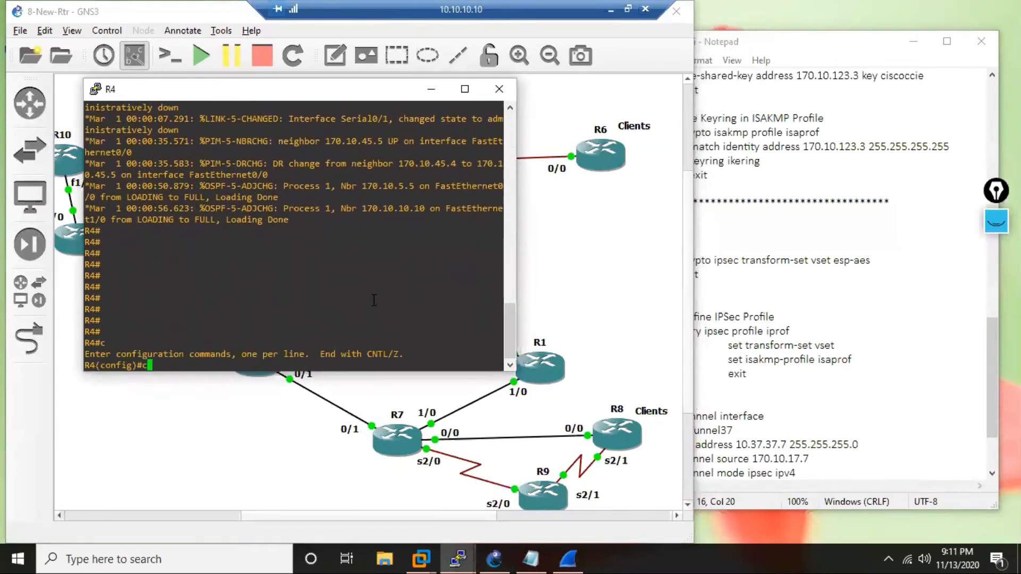
key("Tab")
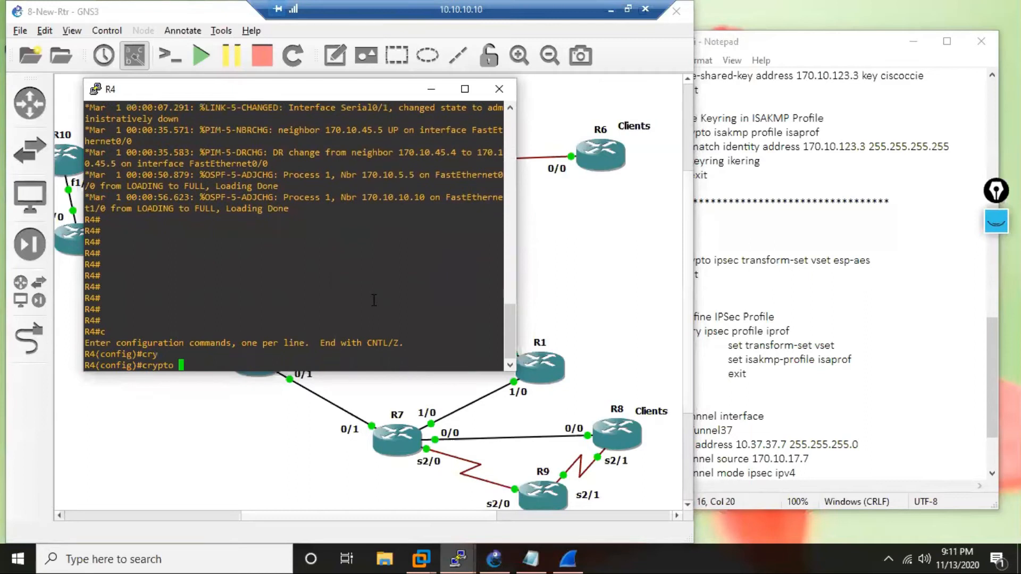
type("i")
key("Tab")
type("k")
key("Tab")
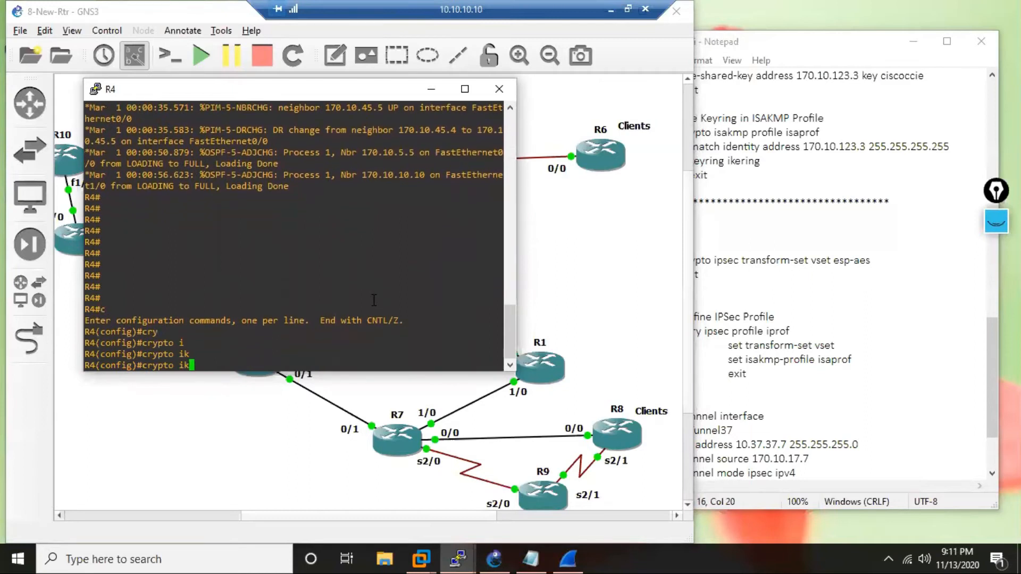
type("?")
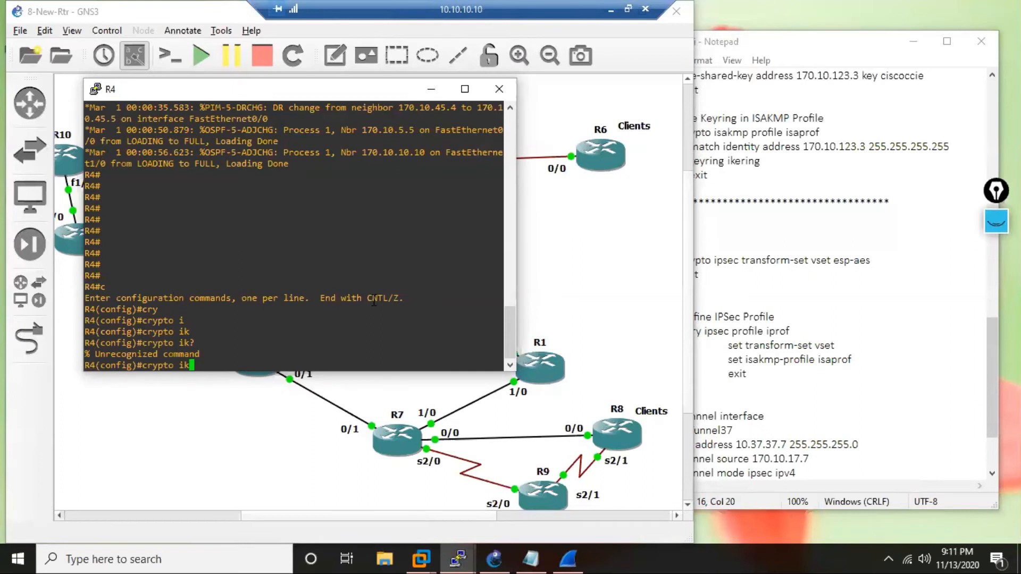
key("BackSpace")
key("BackSpace")
key("BackSpace")
key("BackSpace")
key("BackSpace")
key("BackSpace")
key("BackSpace")
key("BackSpace")
key("BackSpace")
left_click(420, 496)
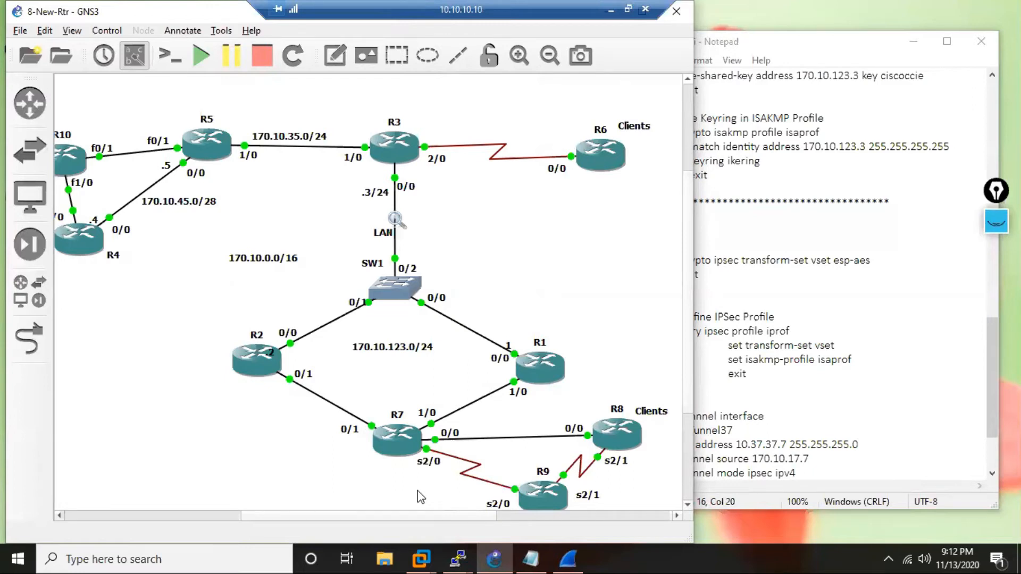
Copy the Task heading and the S2S IPSec VPN task statement from the beginning of the notes.
left_click_drag(992, 377, 993, 141)
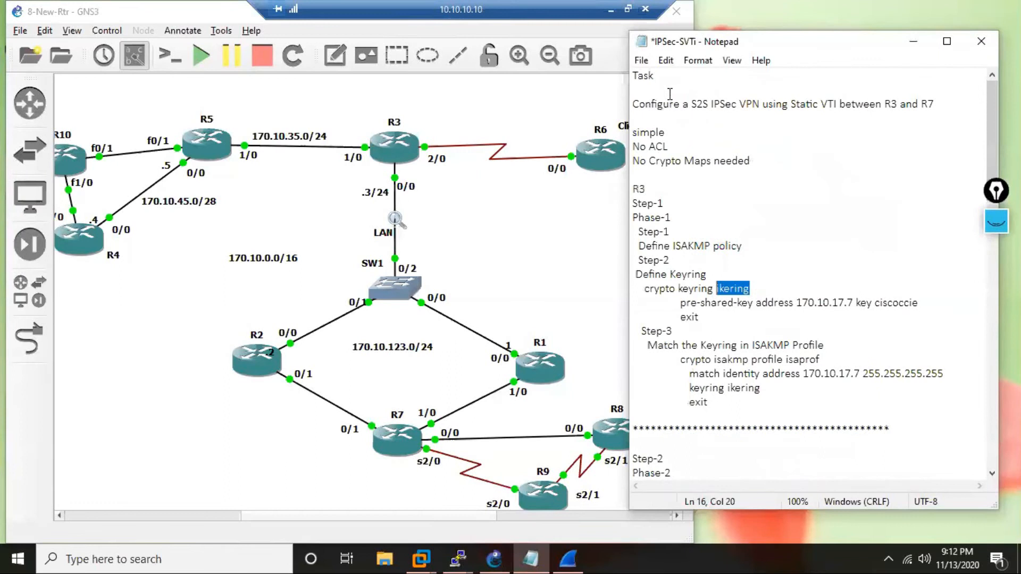
left_click_drag(632, 104, 935, 102)
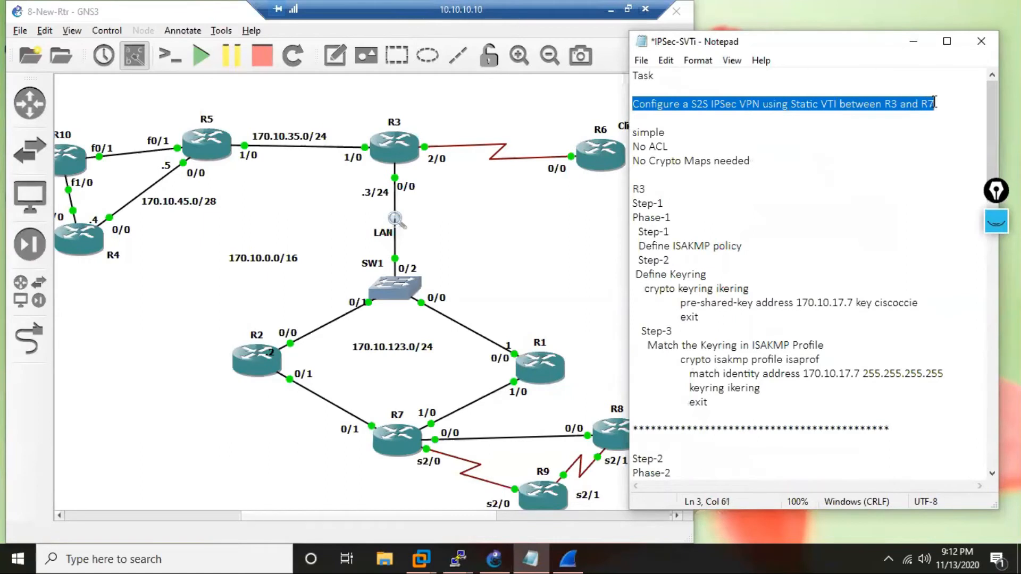
left_click_drag(635, 78, 948, 123)
key("ctrl+c")
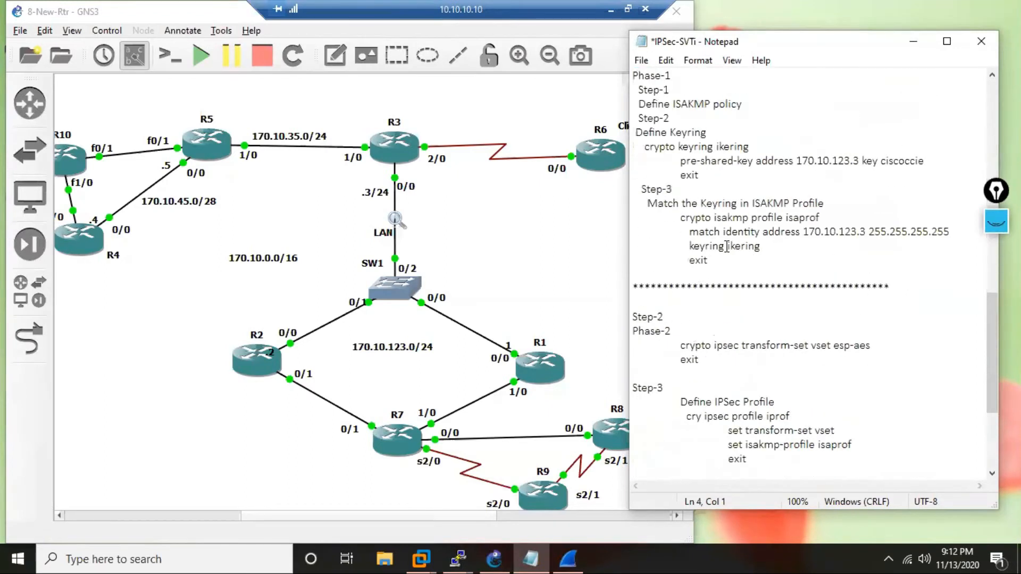
Add a row of asterisks below R7's Tunnel37 configuration and paste the copied task heading and statement under it.
scroll(727, 246, "down", 4)
left_click(719, 448)
key("Return")
left_click(718, 445)
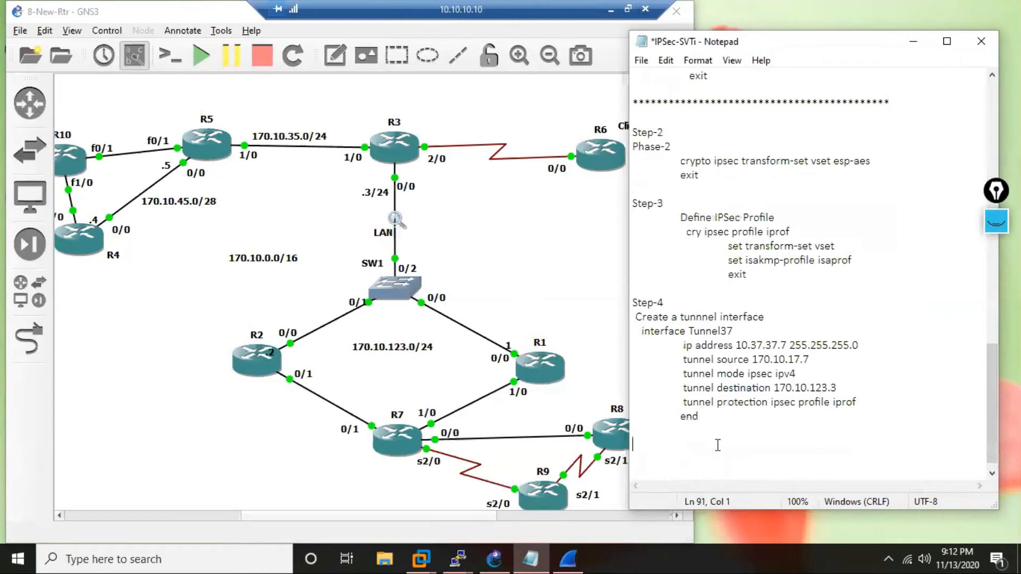
type("*********************************************************")
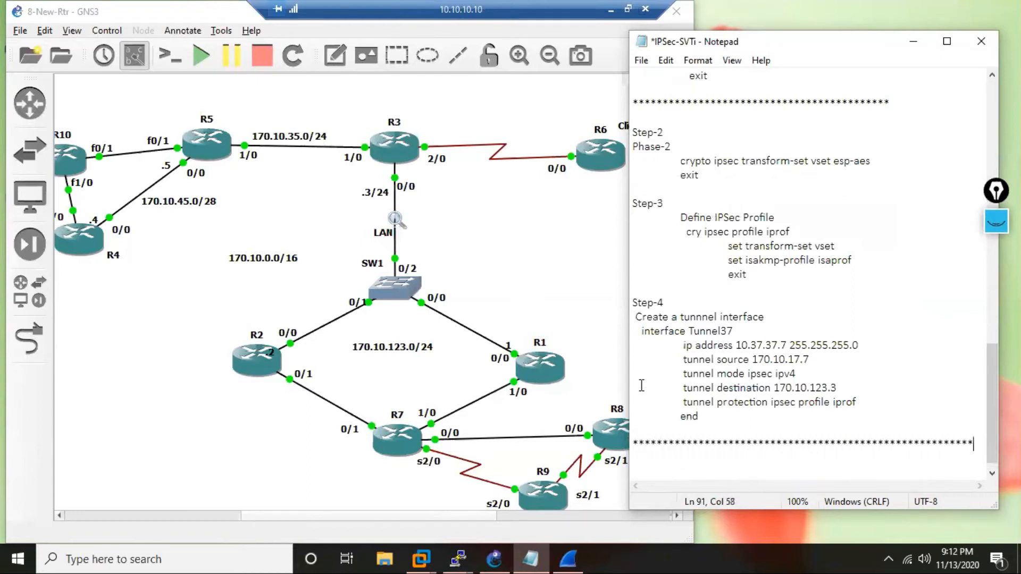
key("Return")
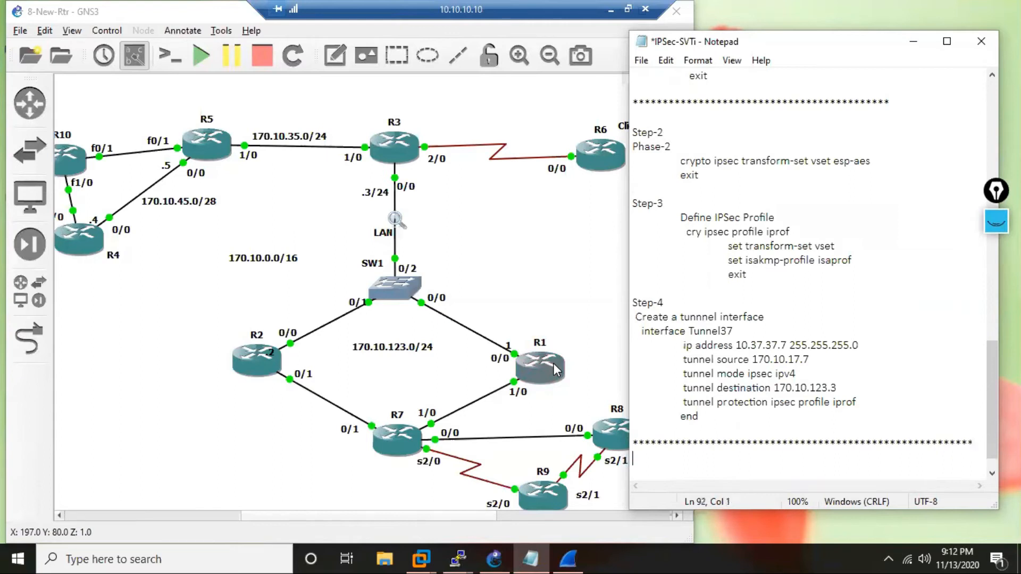
key("ctrl+v")
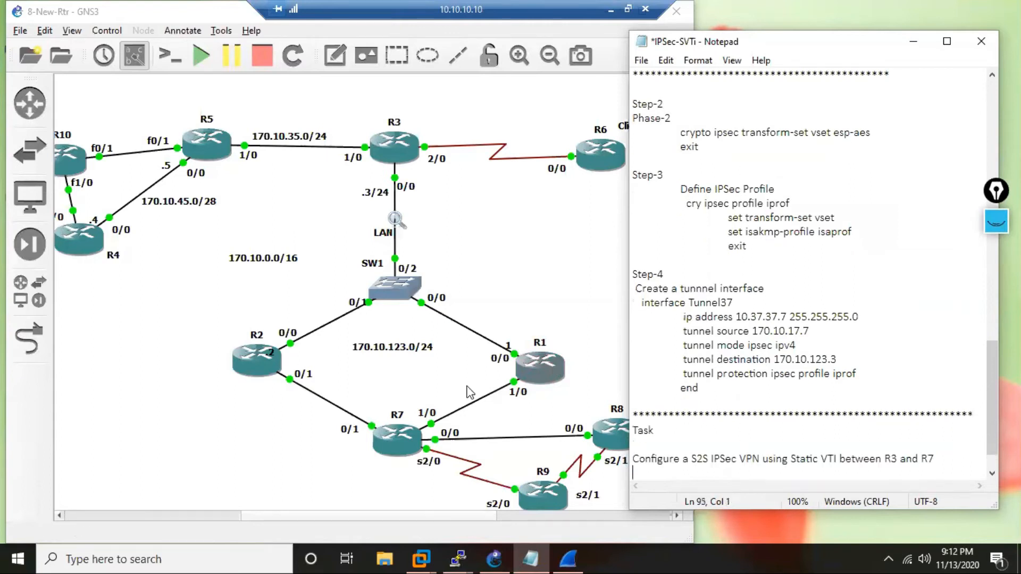
Number the pasted heading as Task 2 and change VPN to FLEXVPN in its statement.
left_click(688, 431)
type("2")
left_click(741, 458)
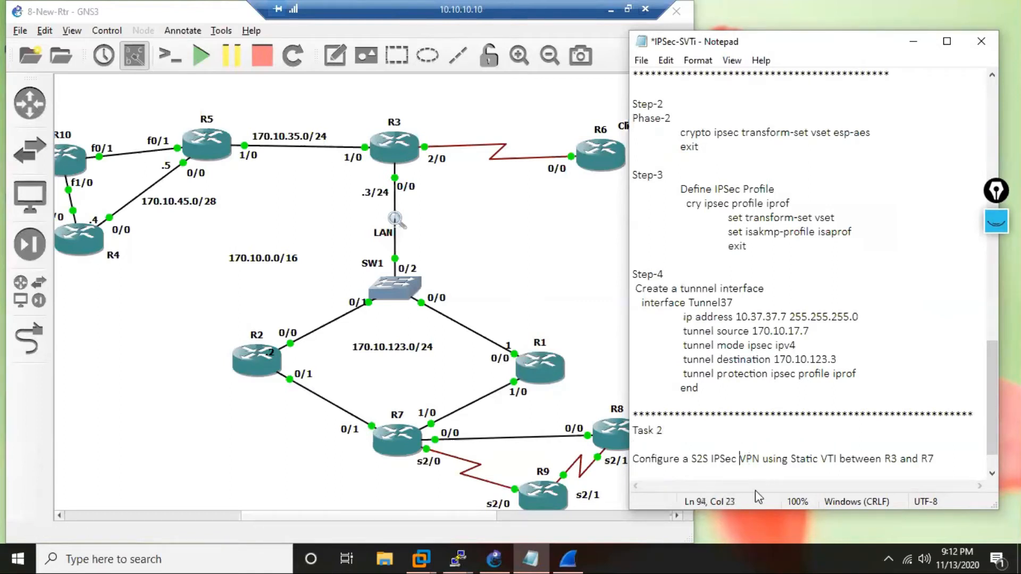
type("FLEX")
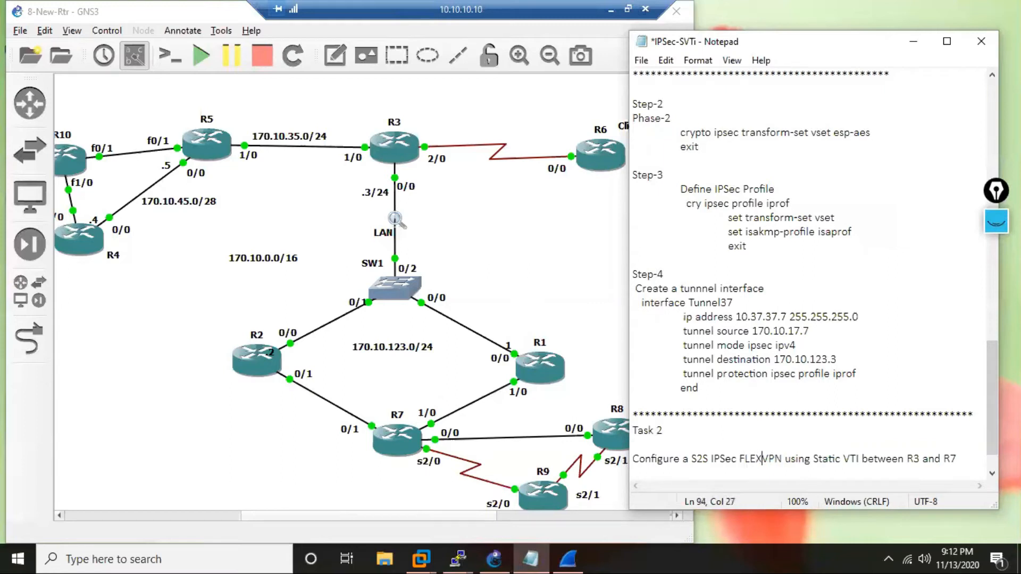
Change the routers in the Task 2 statement to R2 and R10, end it with a period, and add blank lines below.
left_click(920, 458)
key("BackSpace")
type("2")
left_click(959, 459)
key("BackSpace")
type("10.")
key("Return")
key("Return")
key("Return")
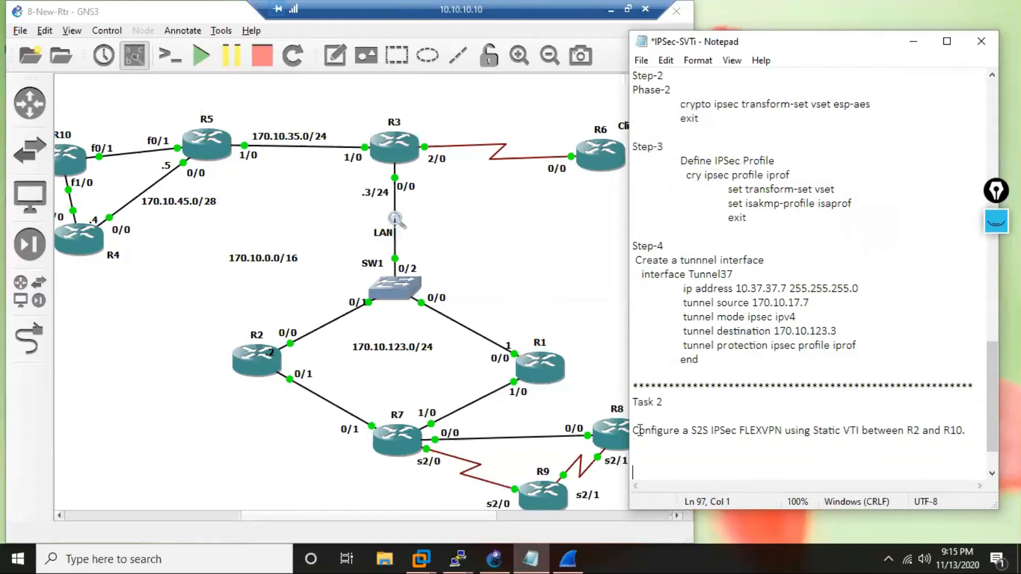
Open R2's console, enter configuration mode, check that cry ik completes to the ikev2 option, and clear the command line.
left_click(459, 557)
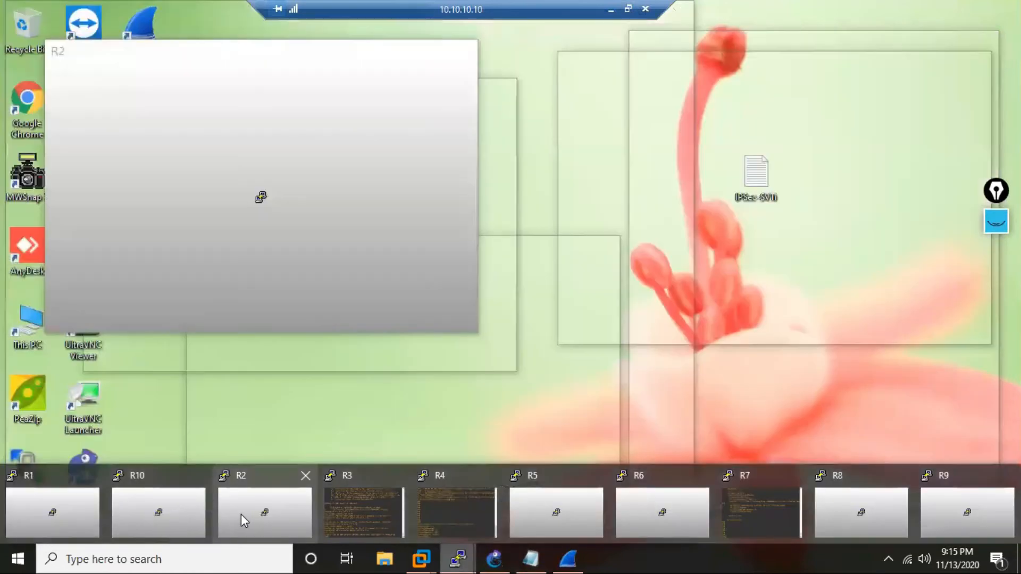
left_click(242, 514)
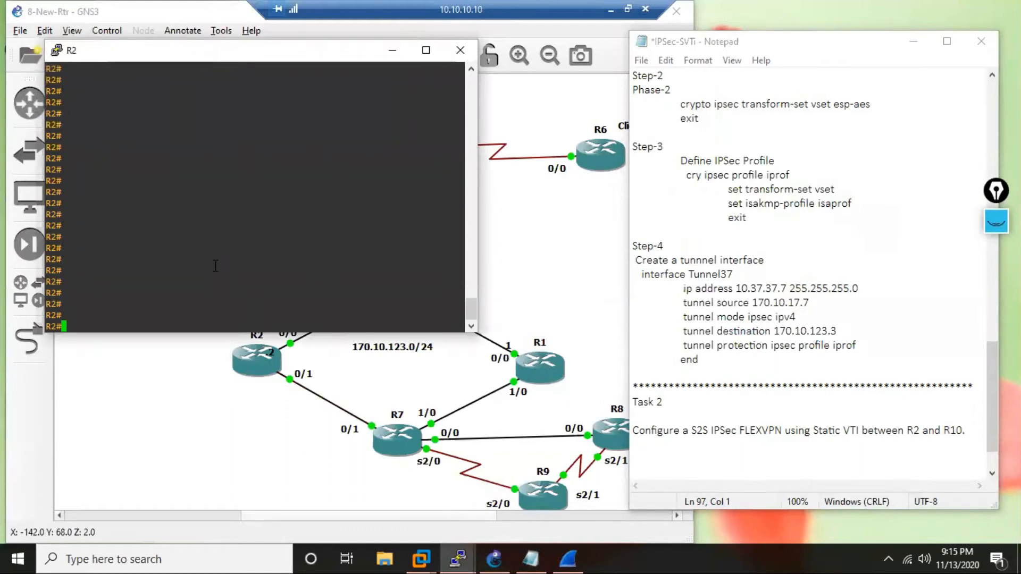
type("c")
key("Return")
type("cry ik")
key("Tab")
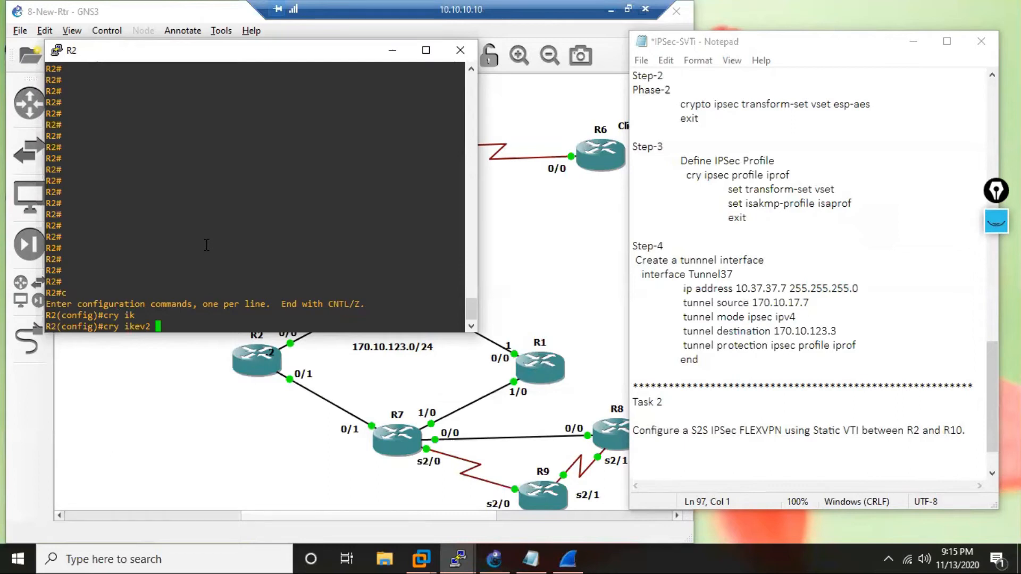
key("BackSpace")
key("BackSpace")
key("BackSpace")
key("BackSpace")
key("BackSpace")
key("BackSpace")
key("BackSpace")
key("BackSpace")
key("BackSpace")
key("BackSpace")
Start an R2 section under the Task 2 statement with the lines Step-1, Phase-1 and an indented Step-1.
left_click(702, 464)
type("R2")
key("Return")
type("Step")
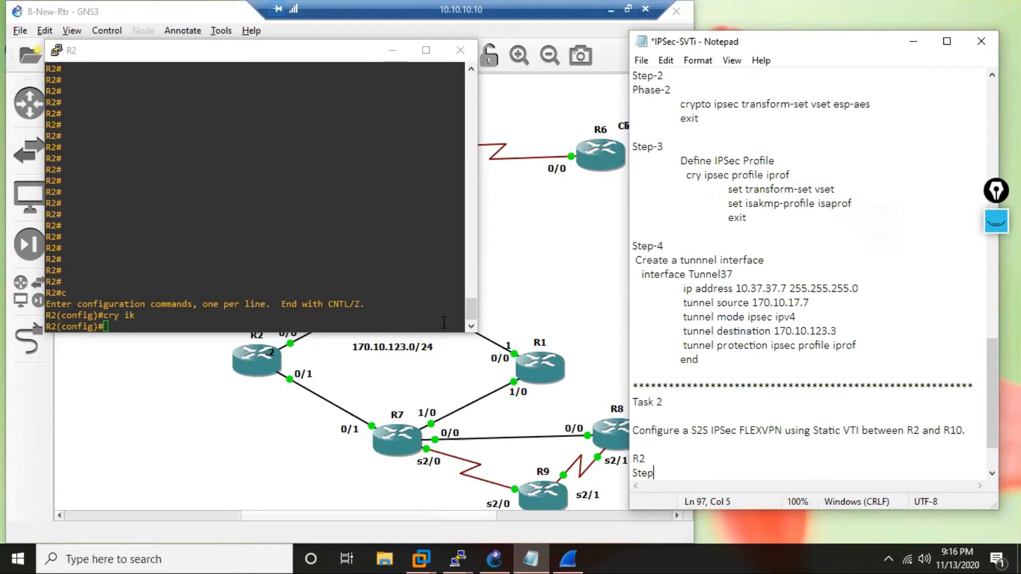
type("-1")
key("Return")
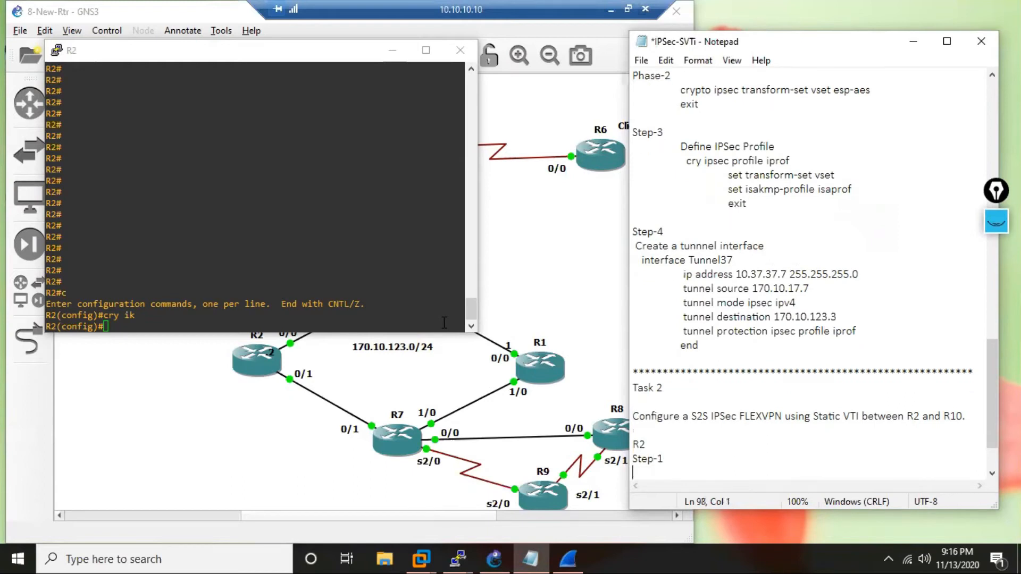
type("Phase-1")
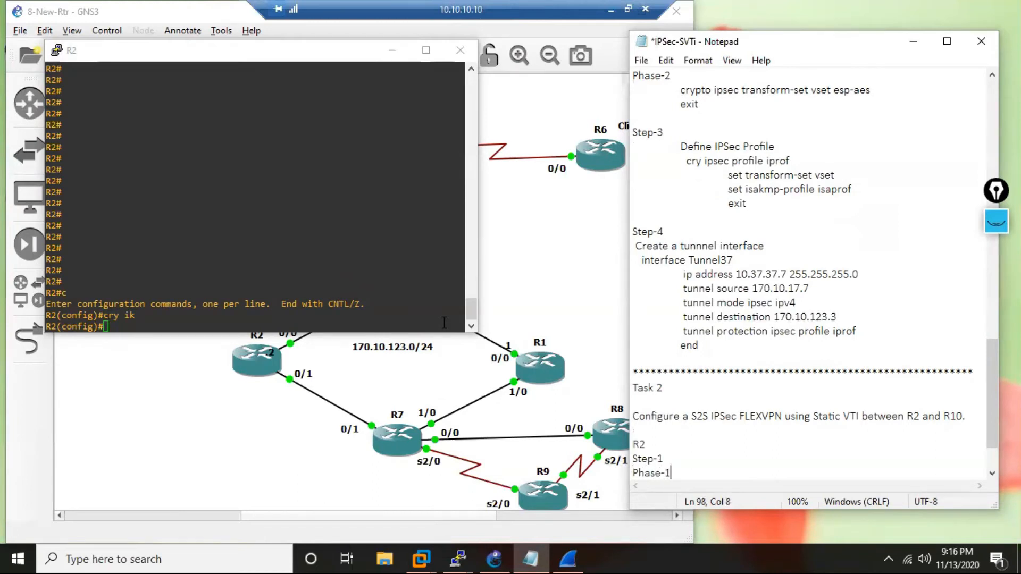
key("Return")
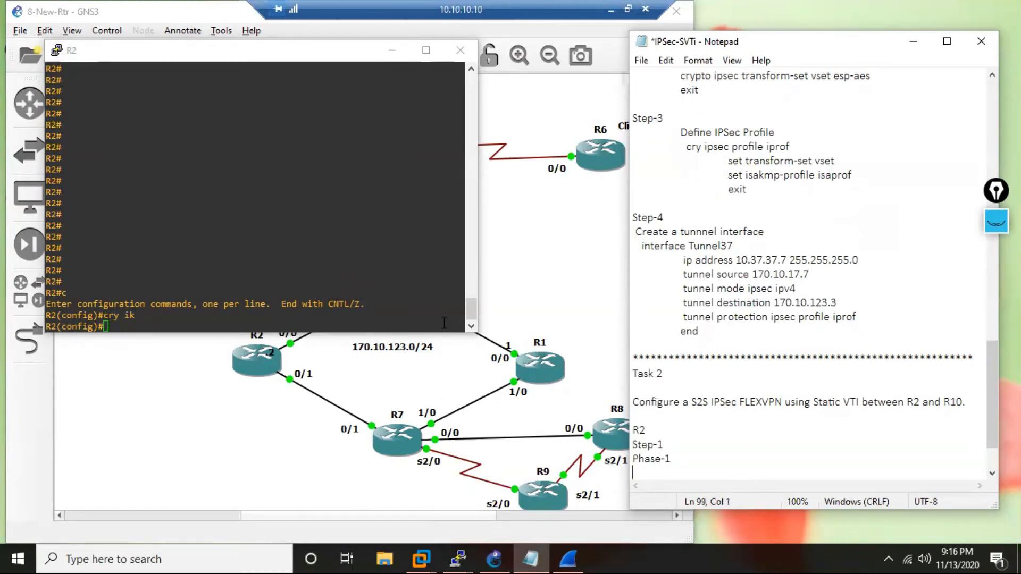
type("Step-1")
key("Return")
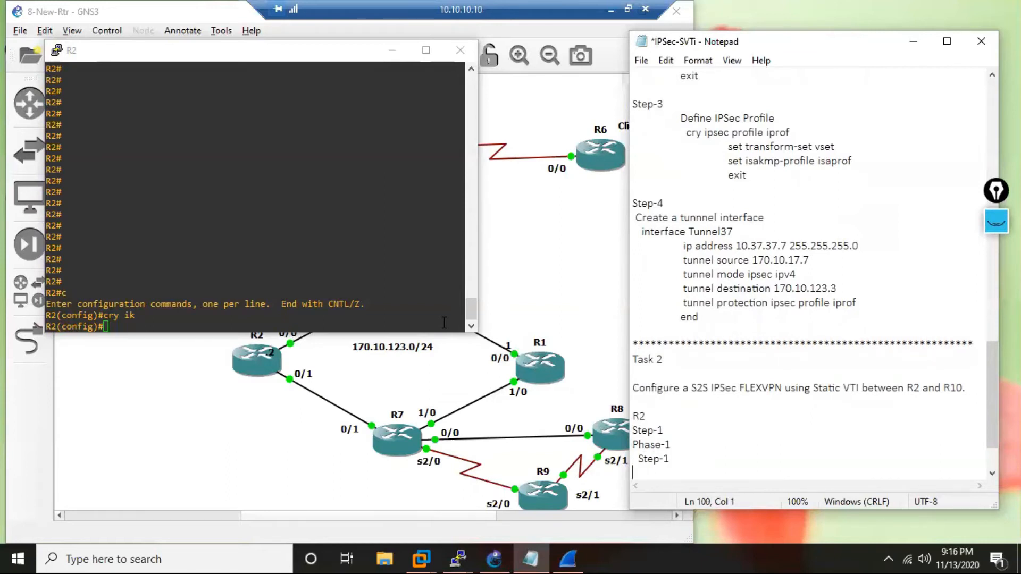
Add the indented line "Define an IKEv2 proposal" beneath the nested Step-1 and begin a new line.
key("Tab")
type("define an IKEv2 pr")
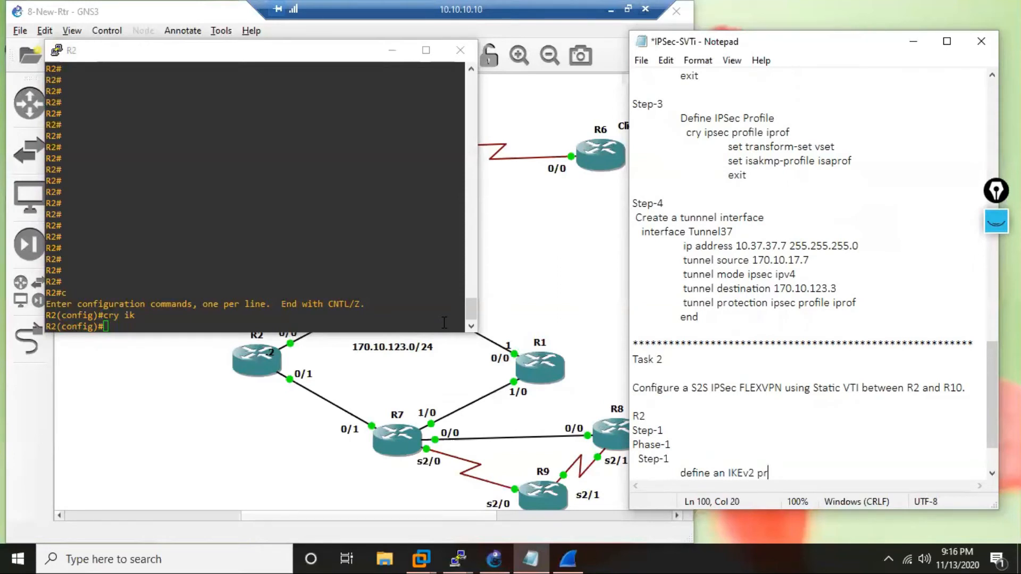
type("oposal")
key("Home")
key("Right")
key("Delete")
type("D")
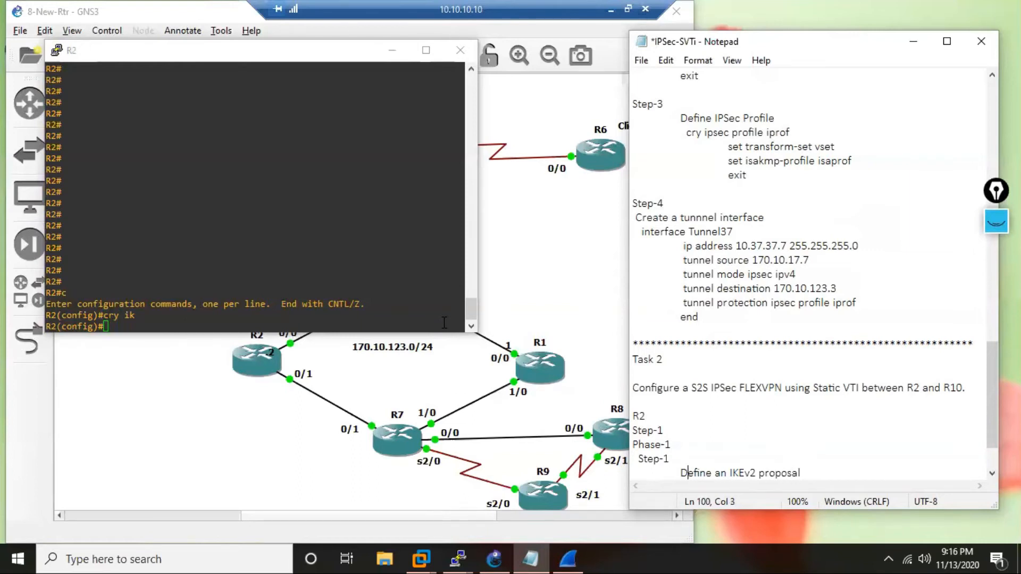
left_click(812, 473)
key("Return")
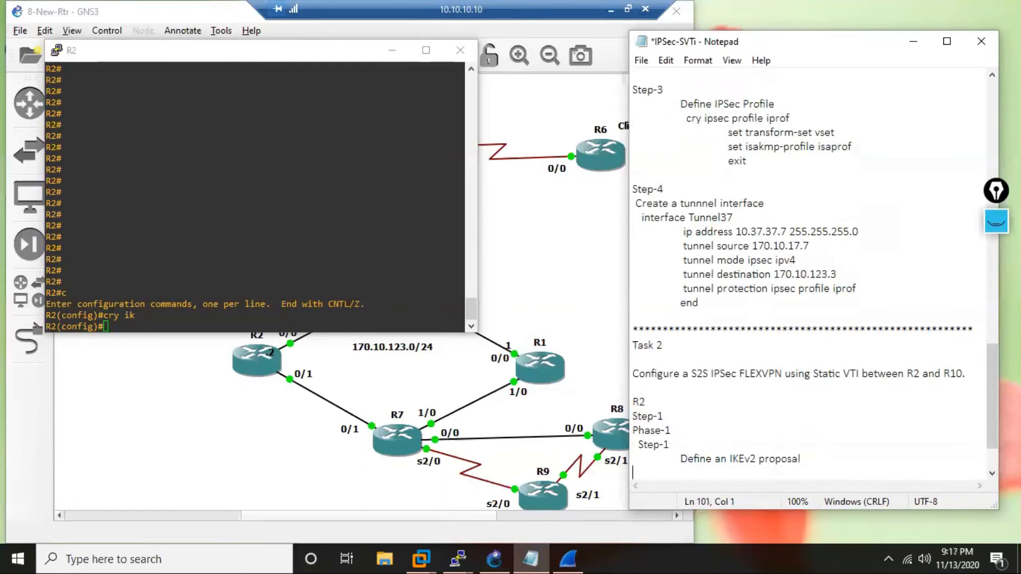
Add the indented command line cry ikev2 proposal iprop beneath "Define an IKEv2 proposal" in the notes.
key("Tab")
type("cry ikev2 po")
key("BackSpace")
type("roposal")
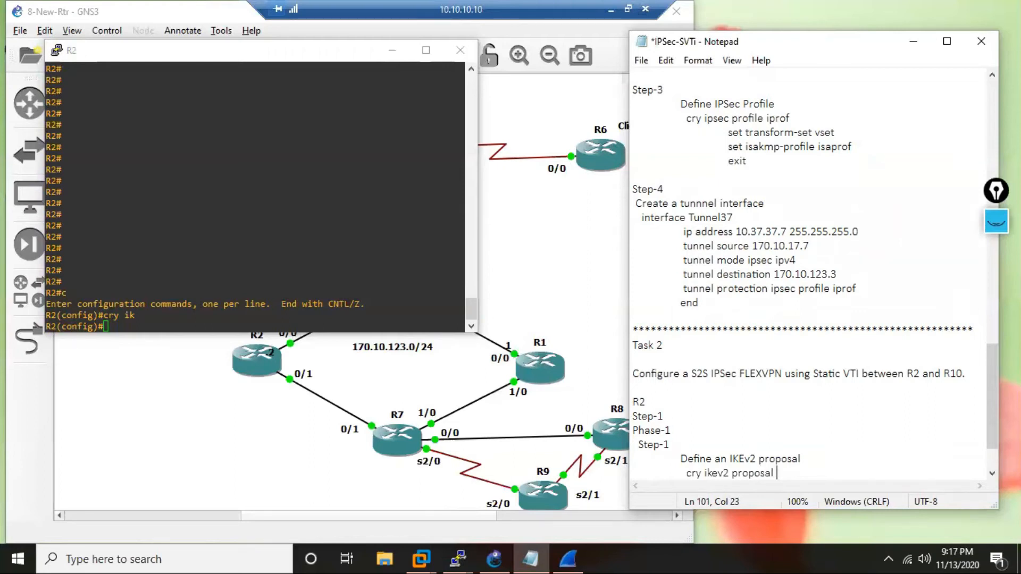
type("iprop")
Copy the cry ikev2 proposal iprop line from the notes and run it in R2's console.
left_click_drag(686, 473, 804, 474)
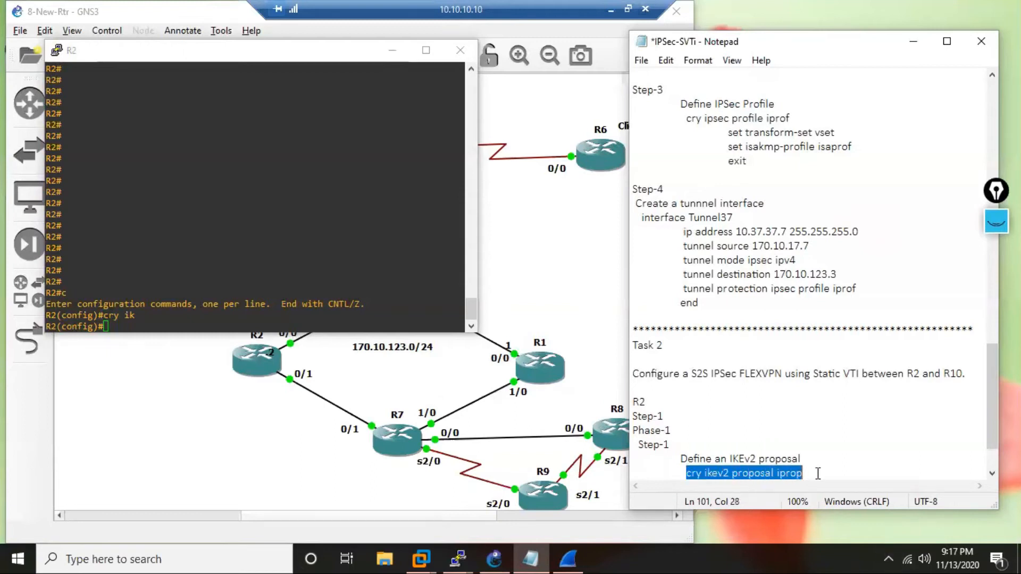
right_click(775, 476)
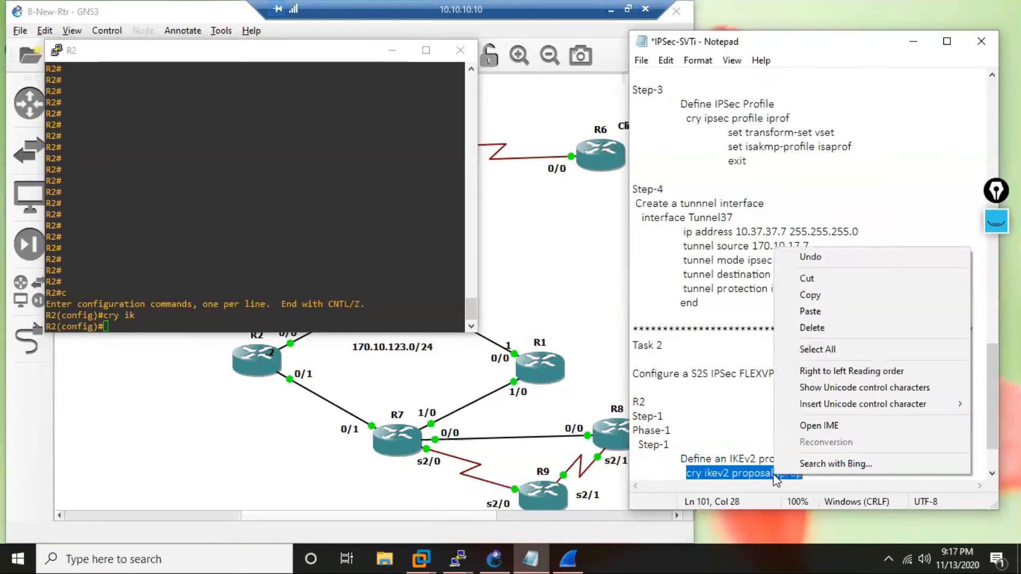
left_click(826, 299)
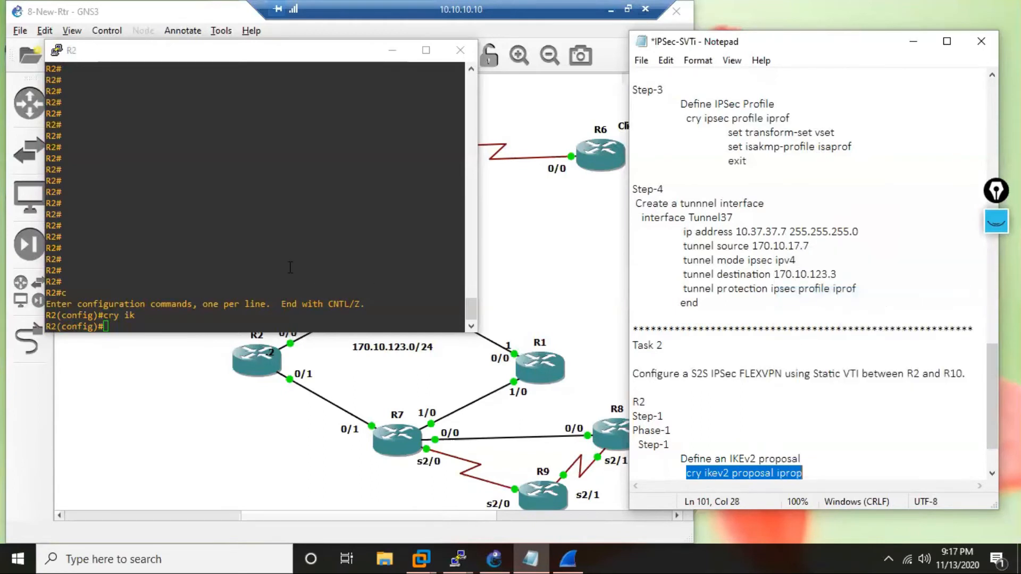
right_click(228, 246)
key("Return")
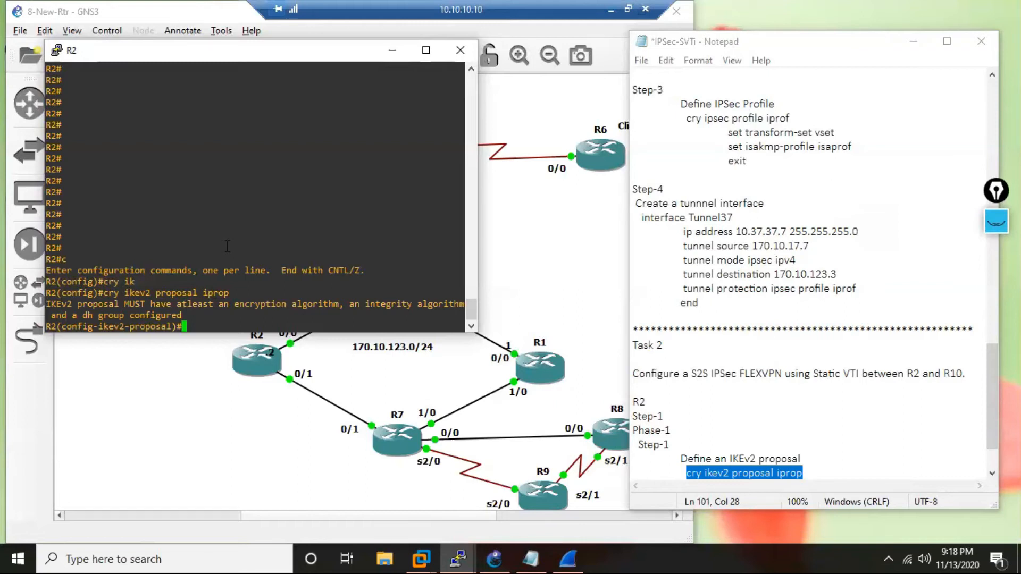
Start the encryption command for the proposal on R2 and examine the available AES-CBC algorithm options.
type("en")
key("Tab")
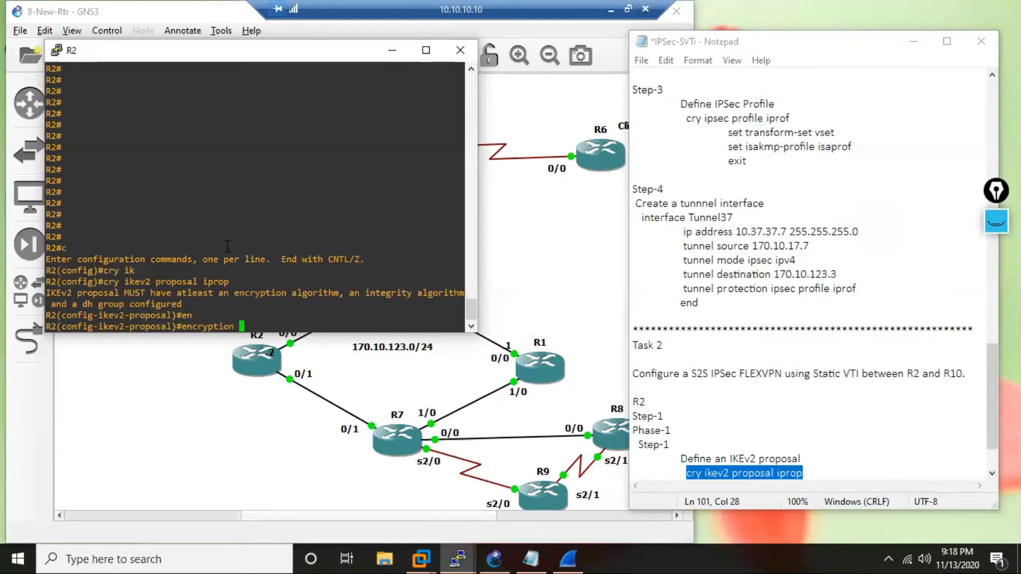
type("?")
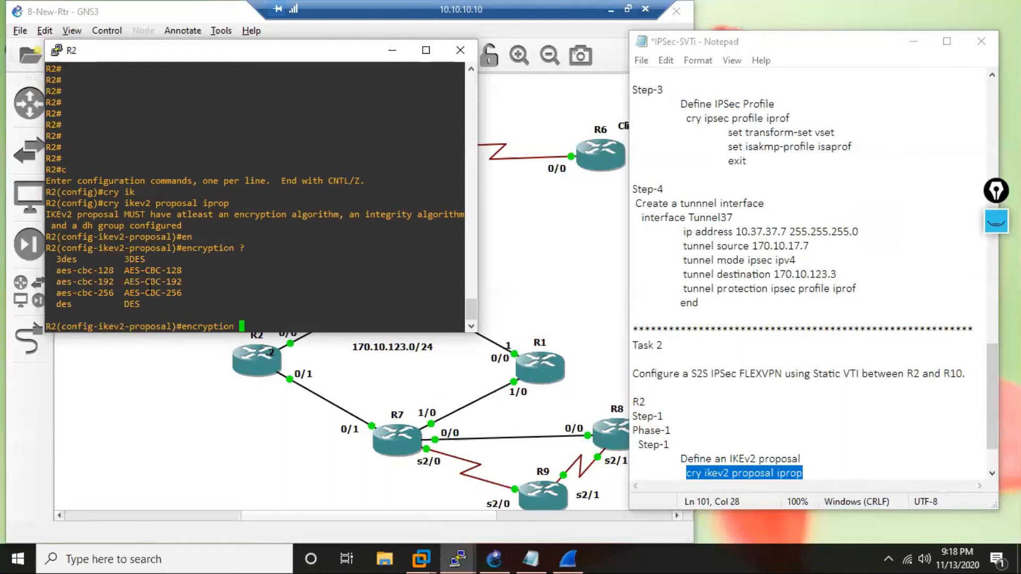
left_click_drag(123, 270, 83, 293)
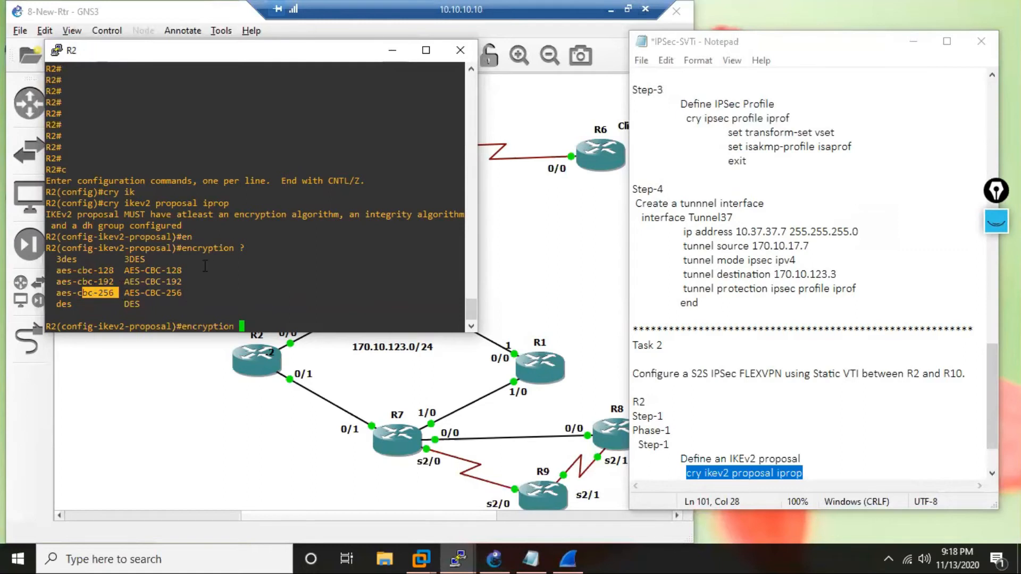
left_click_drag(186, 294, 142, 292)
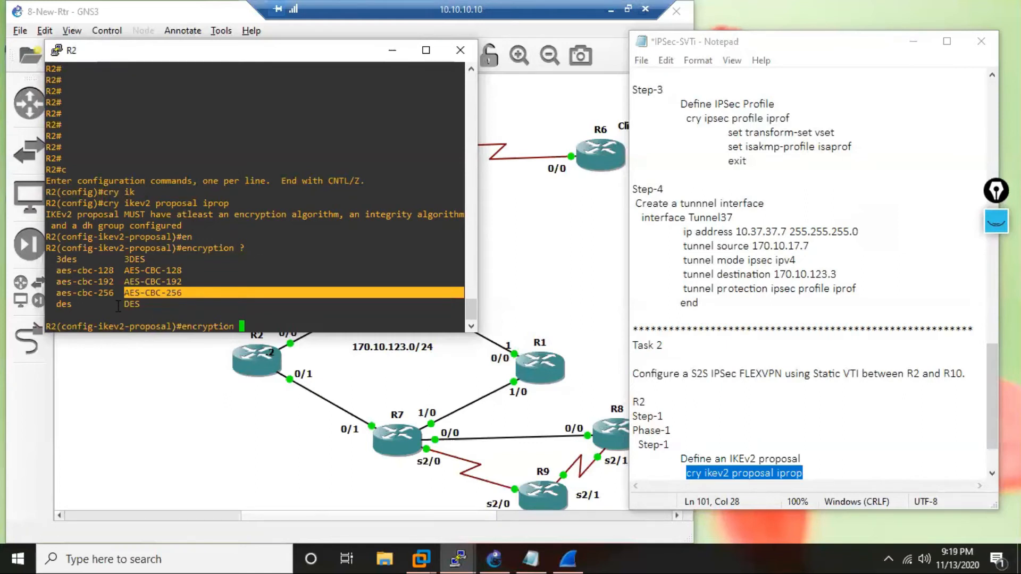
left_click(197, 294)
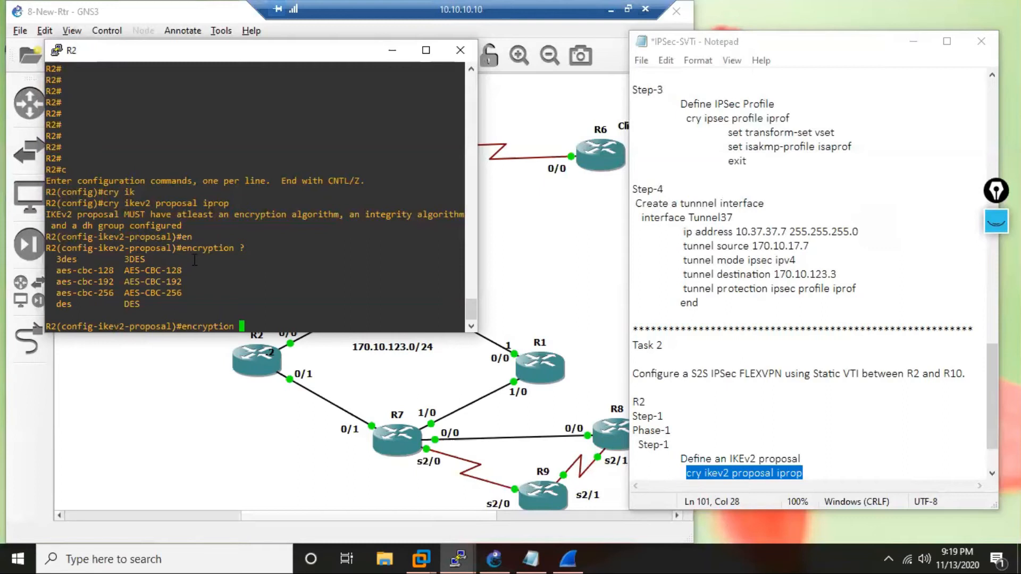
Set the proposal's encryption to aes-cbc-192 on R2 and start the integrity command.
type("ae")
key("Tab")
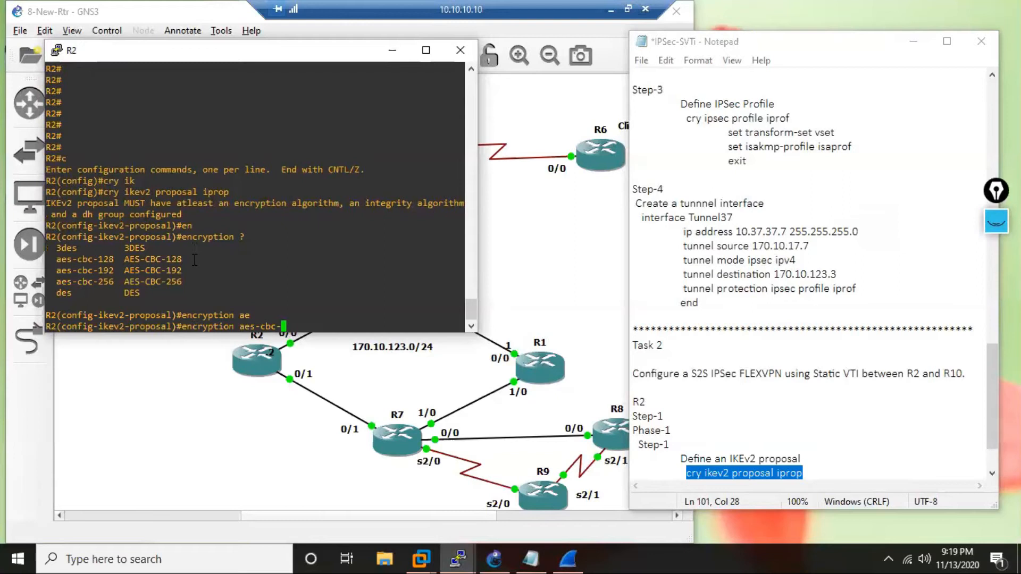
type("c")
key("Tab")
key("BackSpace")
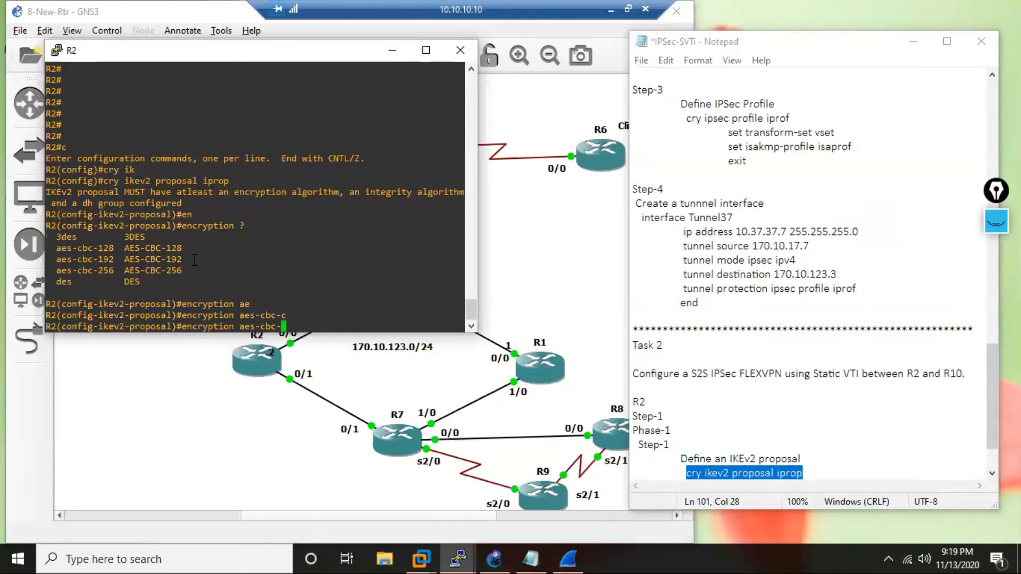
type("19")
key("Tab")
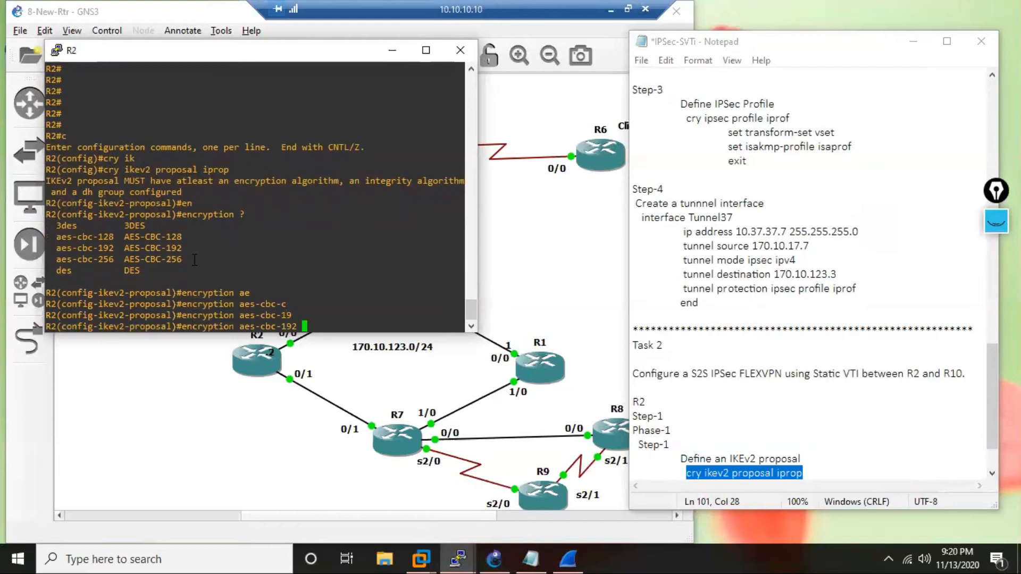
key("Return")
key("Return")
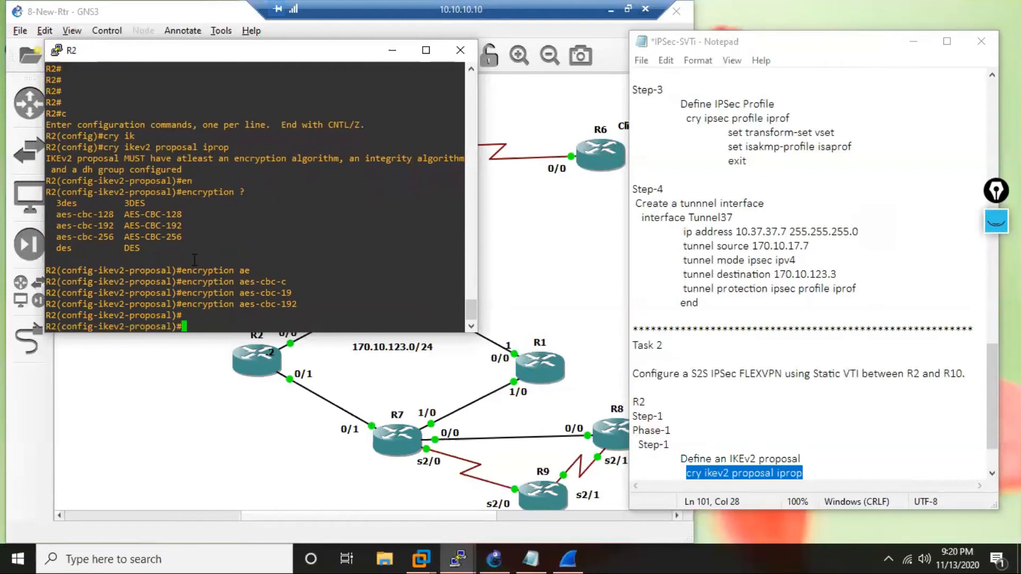
type("in")
key("Tab")
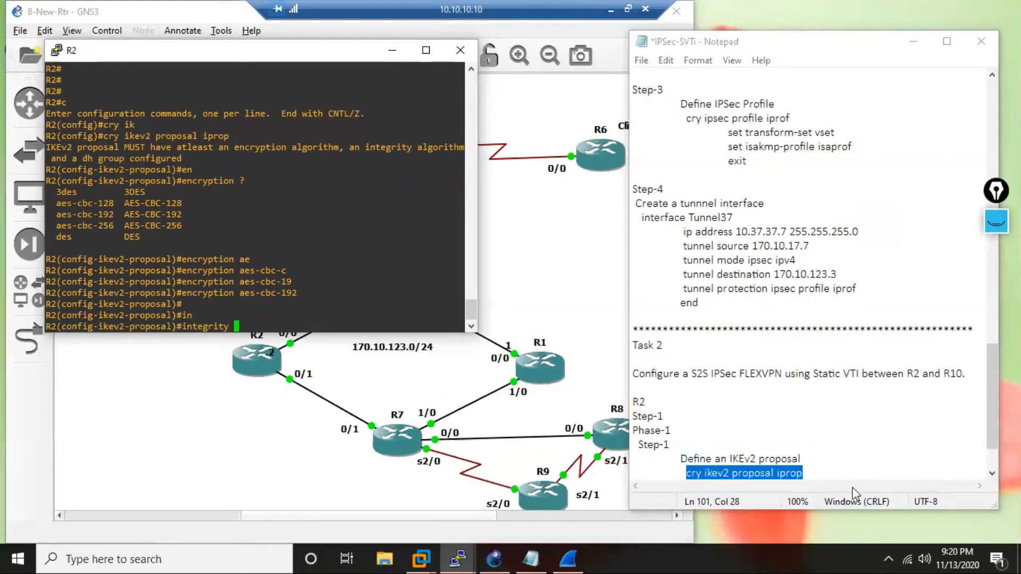
Add the indented lines enc aes-cbc-192 and integrity beneath the proposal command in the notes.
left_click(816, 476)
left_click(816, 476)
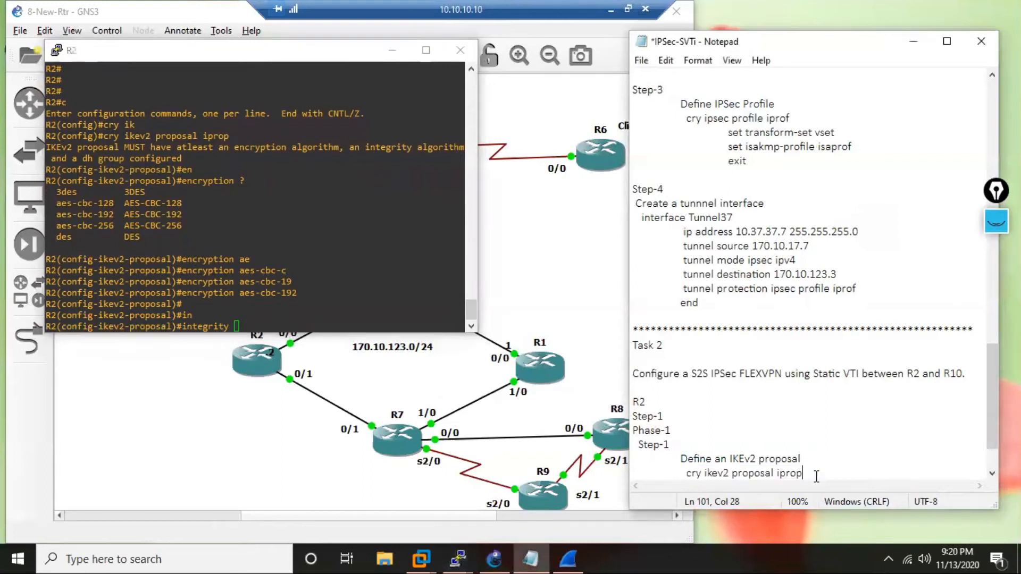
key("Return")
key("Tab")
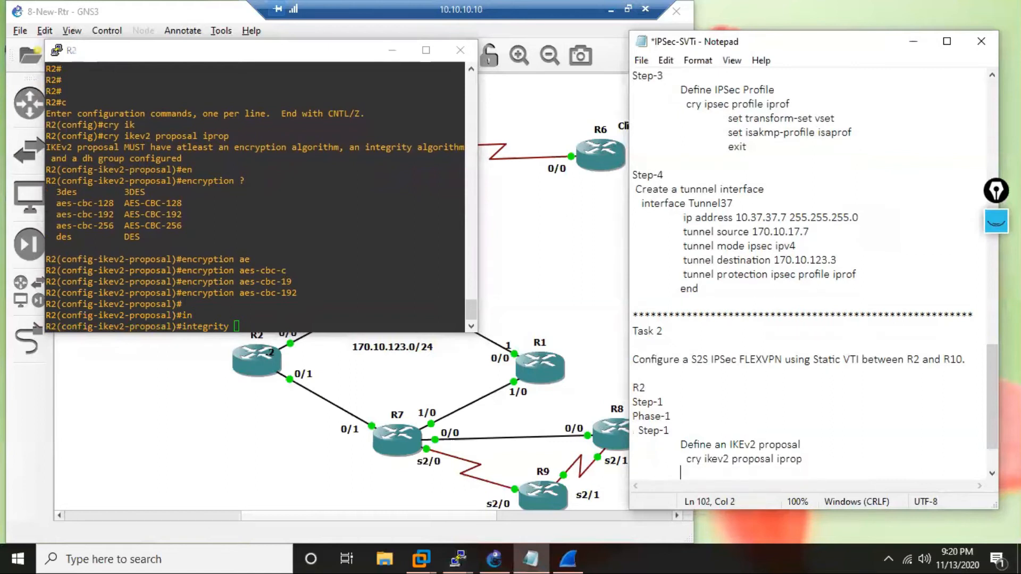
type("enc aes-cbc-191")
key("BackSpace")
type("2")
key("Return")
key("Tab")
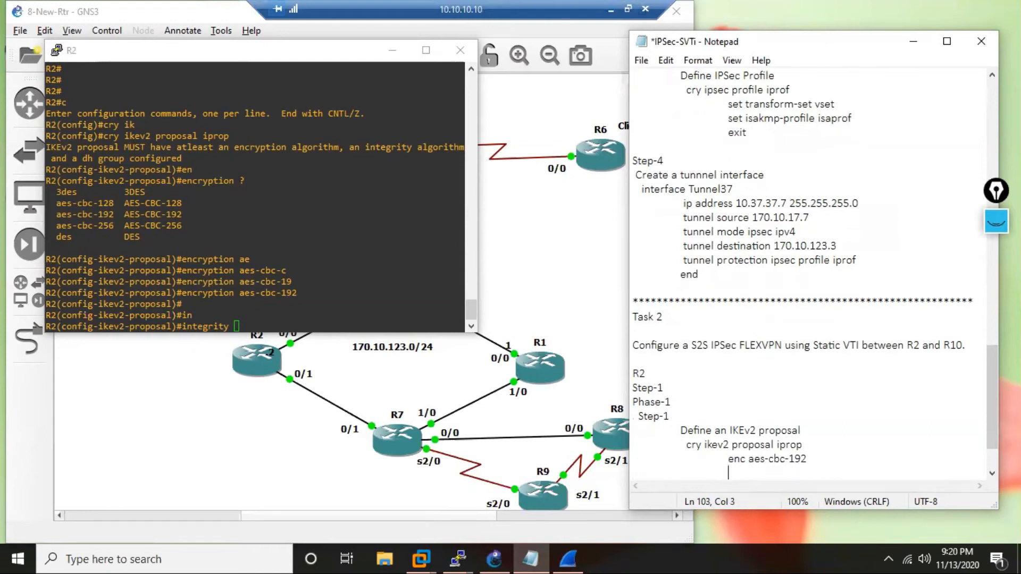
type("integrity")
List the integrity algorithm options on R2 and set the proposal's integrity to sha512.
left_click(268, 323)
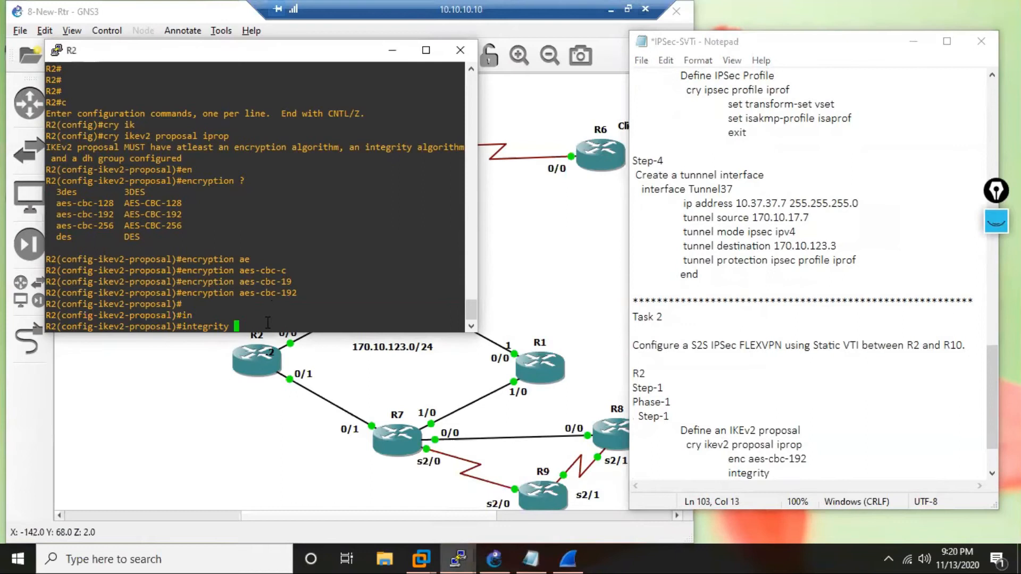
type("?")
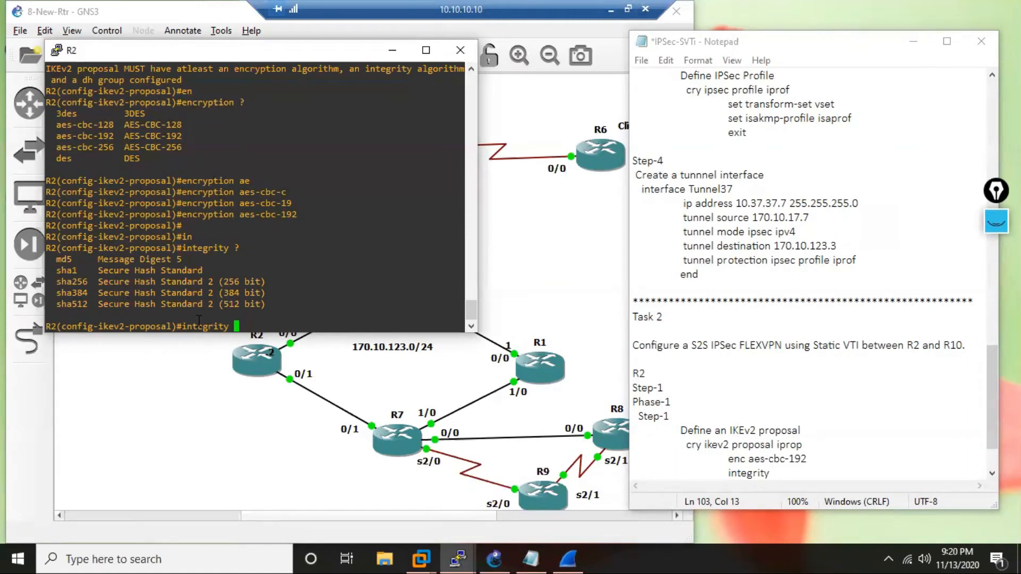
type("sha")
key("Tab")
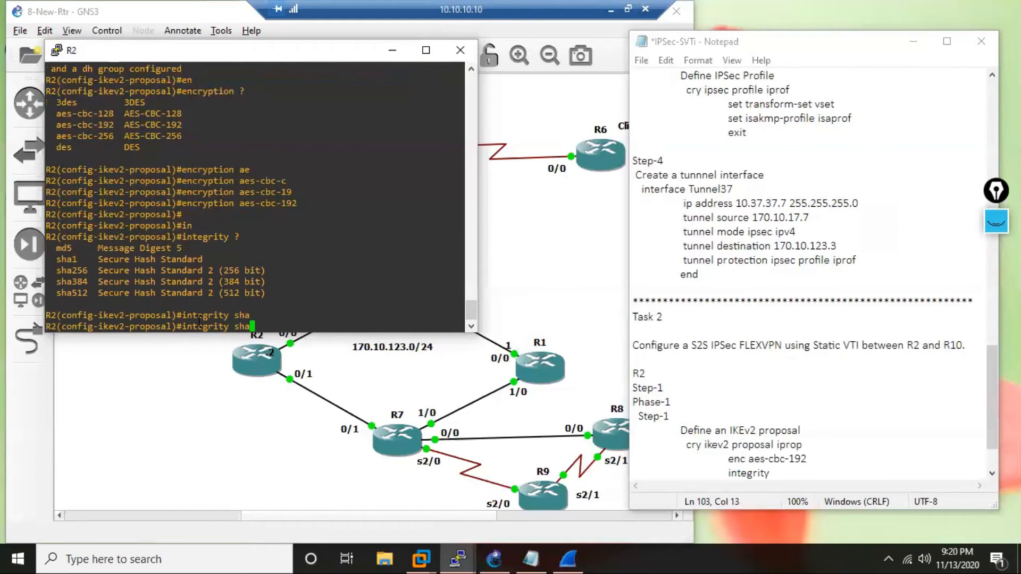
type("5")
key("Tab")
key("Return")
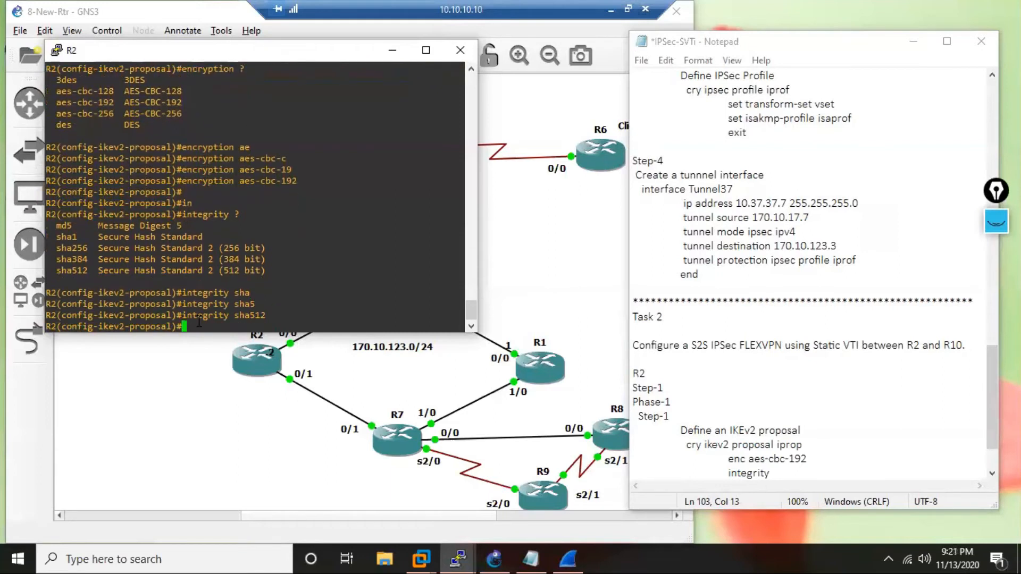
Complete the integrity line in the notes with sha512 and start the line below it with gr.
left_click(799, 483)
type("sha")
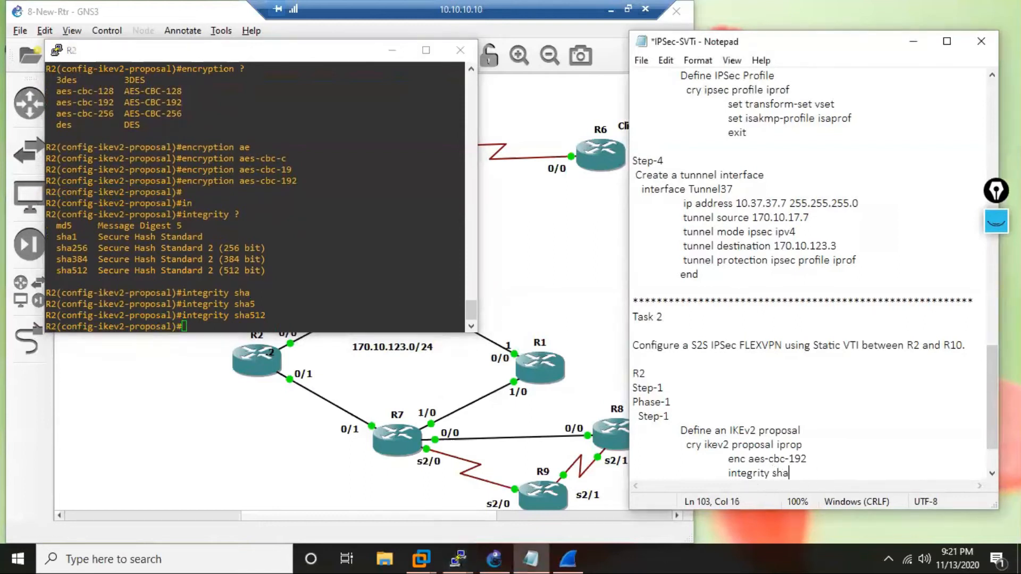
type("512")
key("Return")
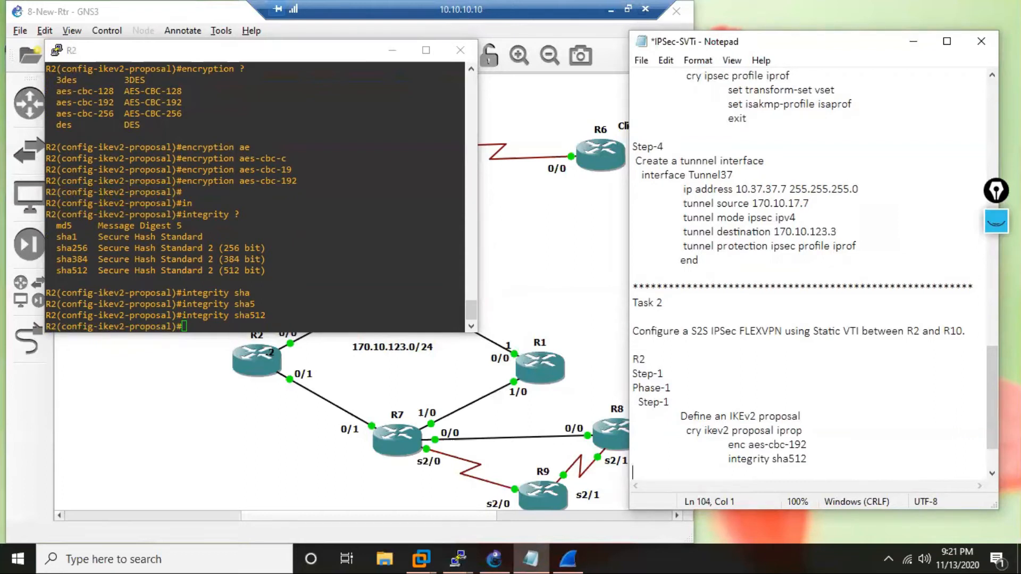
type("gr")
key("Tab")
List the Diffie-Hellman groups on R2, set the proposal's group to 15, and exit proposal configuration.
left_click(317, 262)
type("gr")
key("Tab")
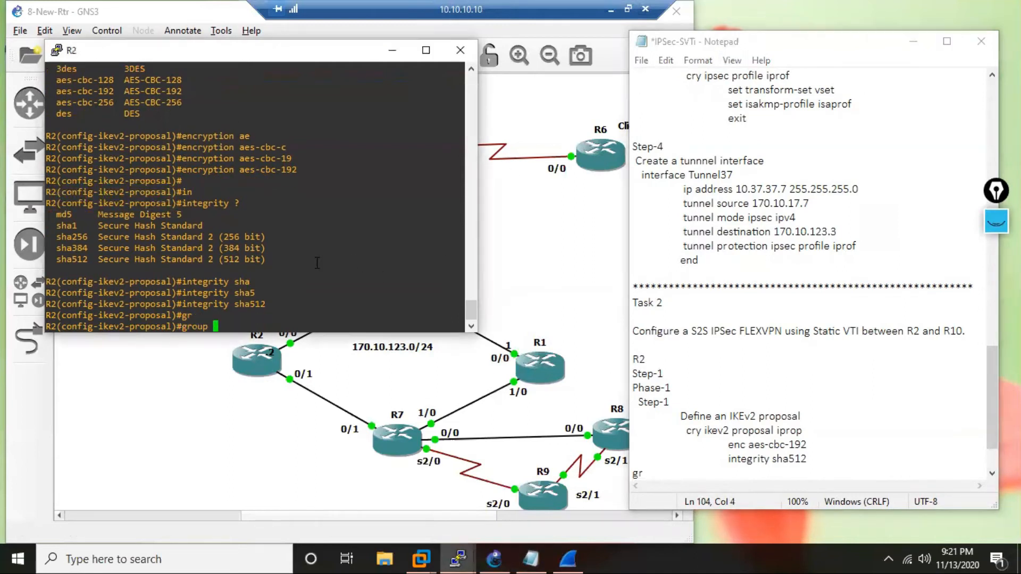
type("?")
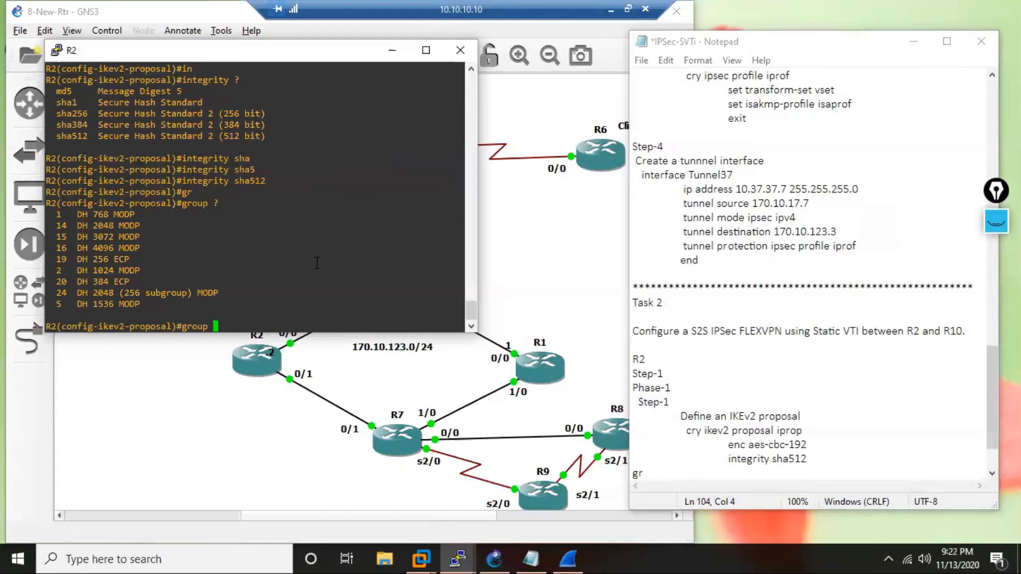
type("15")
key("Return")
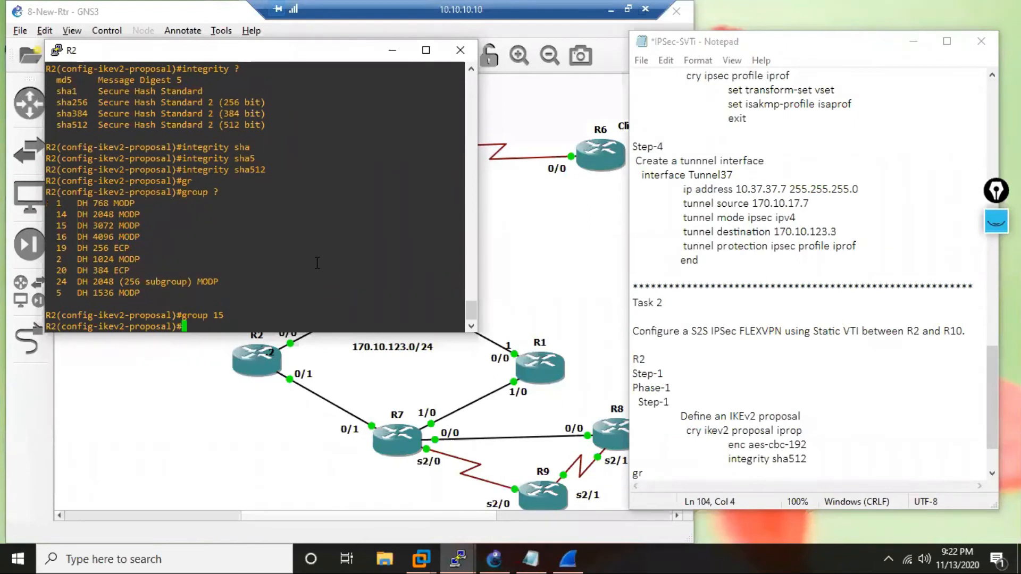
type("exit")
key("Return")
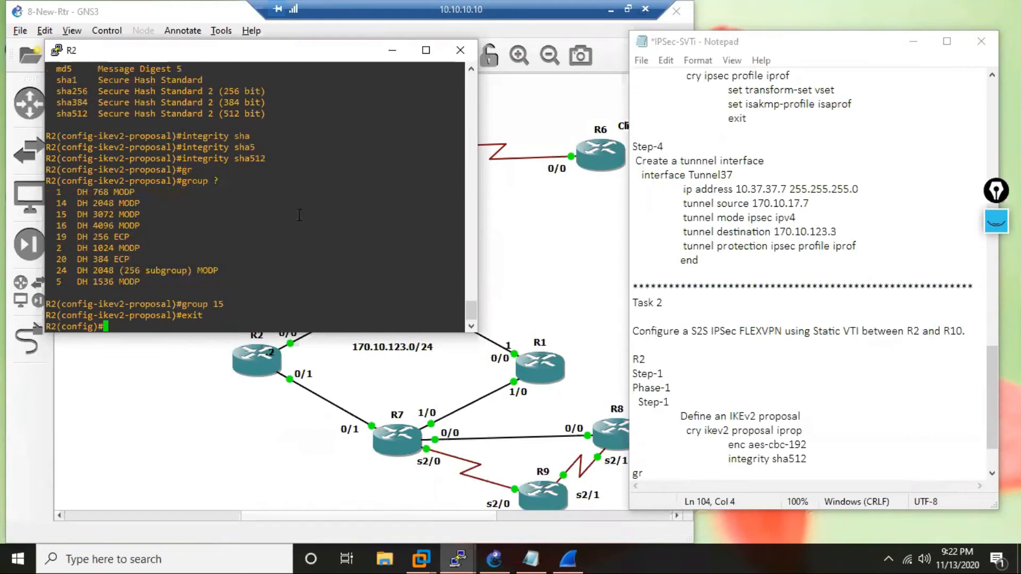
Indent the unfinished gr line in the notes to match the integrity line and complete it as group 15.
left_click(633, 474)
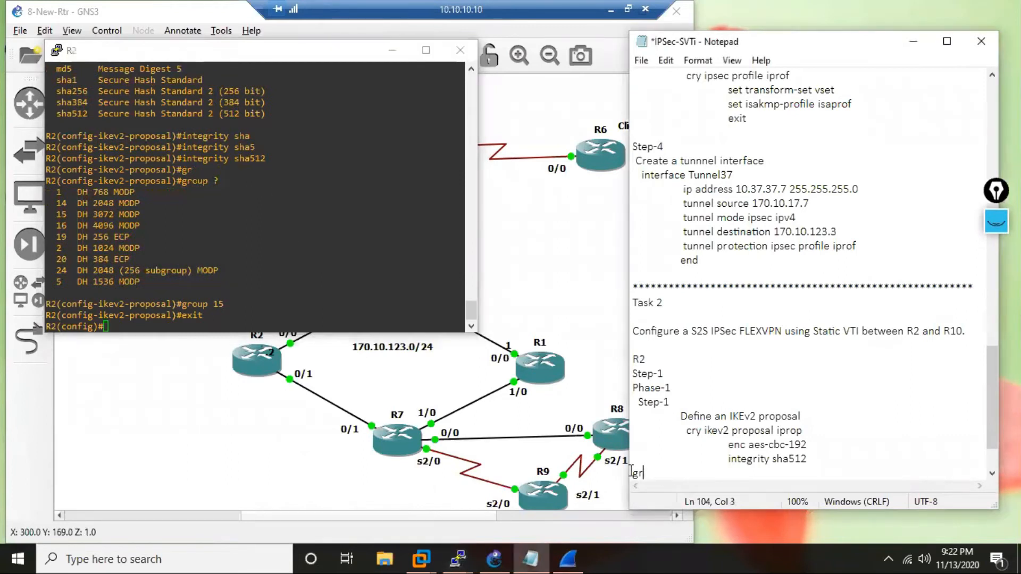
key("Tab")
key("Tab")
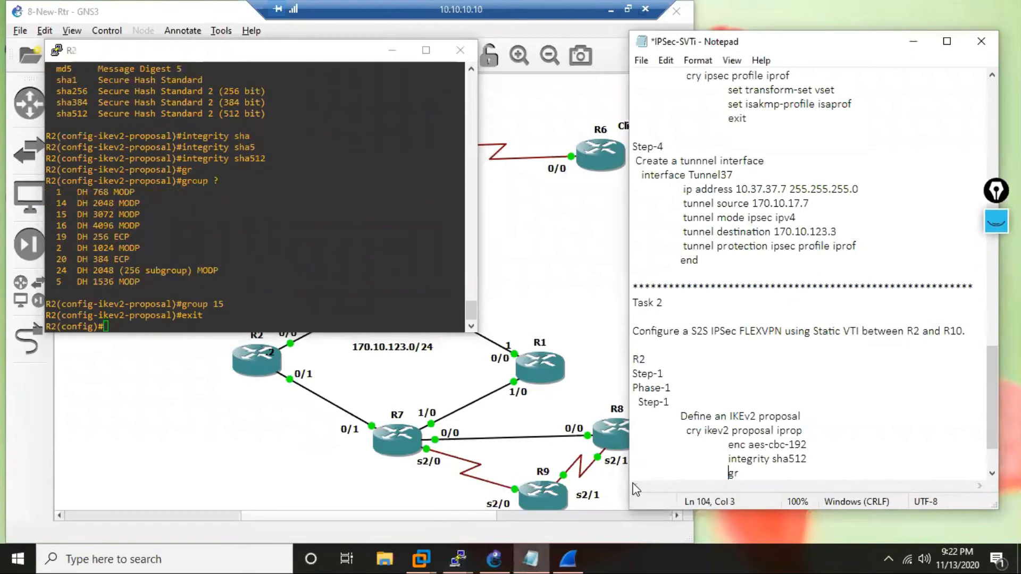
key("End")
key("Tab")
type("ou")
key("BackSpace")
key("BackSpace")
key("BackSpace")
key("BackSpace")
type("roup 15")
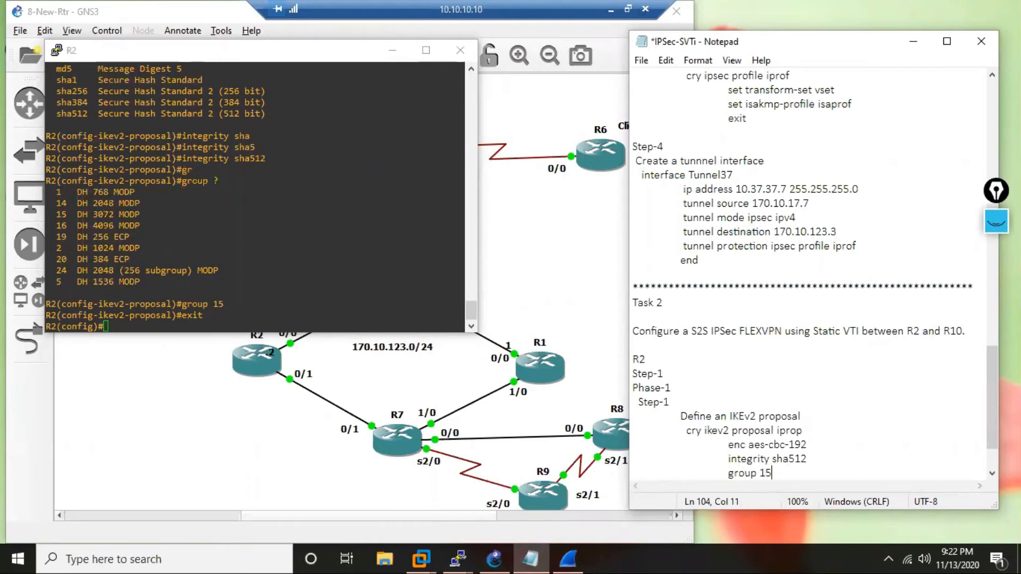
Add an indented exit line below group 15 in the notes and begin a new line.
key("Return")
key("Tab")
key("Tab")
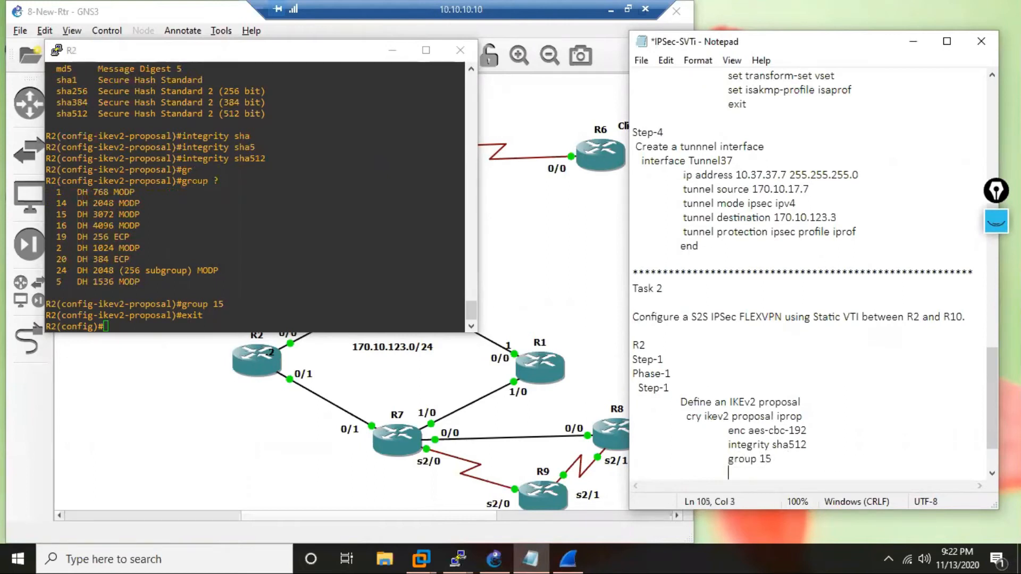
type("exit")
key("Return")
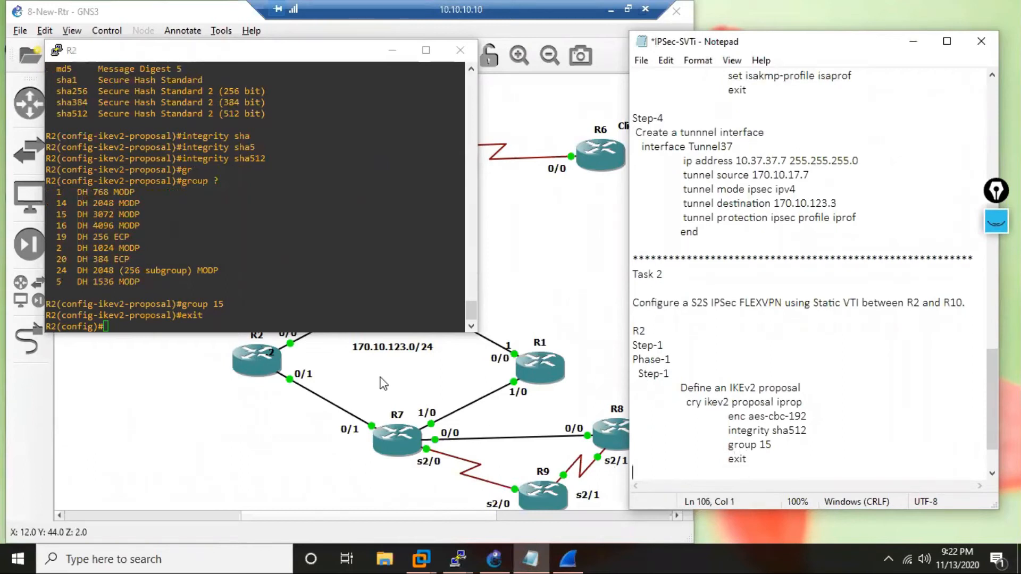
Enter configuration of interface lo20 on R2.
left_click(266, 211)
key("Return")
key("Return")
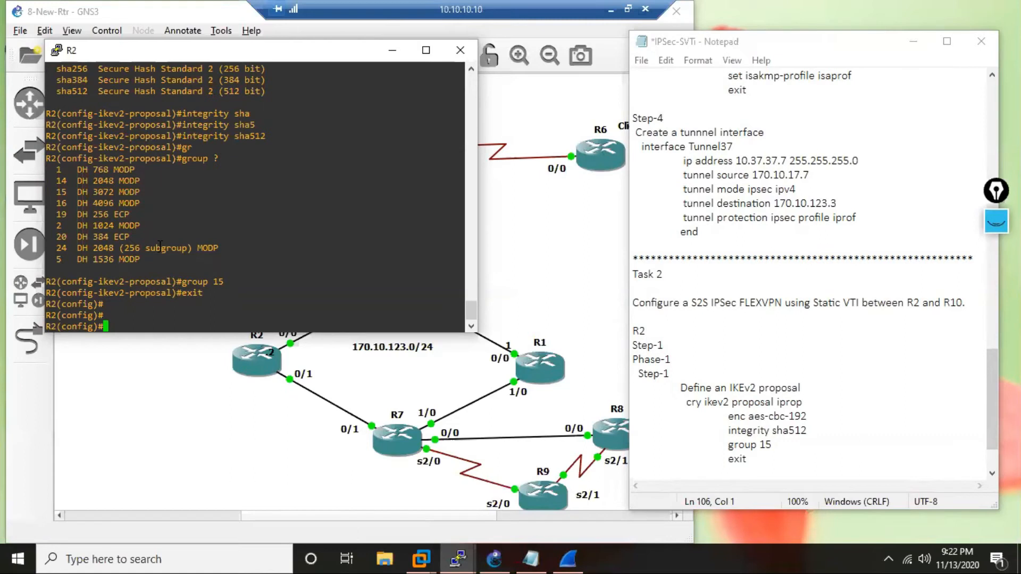
type("int ")
type("lo")
type("10")
key("BackSpace")
key("BackSpace")
type("20")
key("Return")
Assign R2's loopback 20 the address 10.20.20.2 with mask 255.255.255.0 and exit interface configuration.
type("ip ")
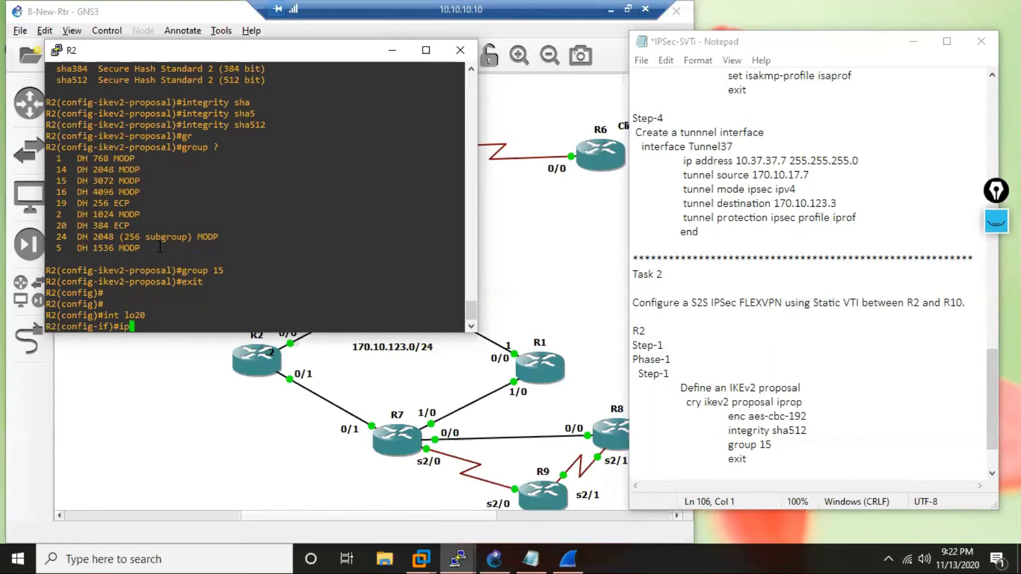
type("add 1")
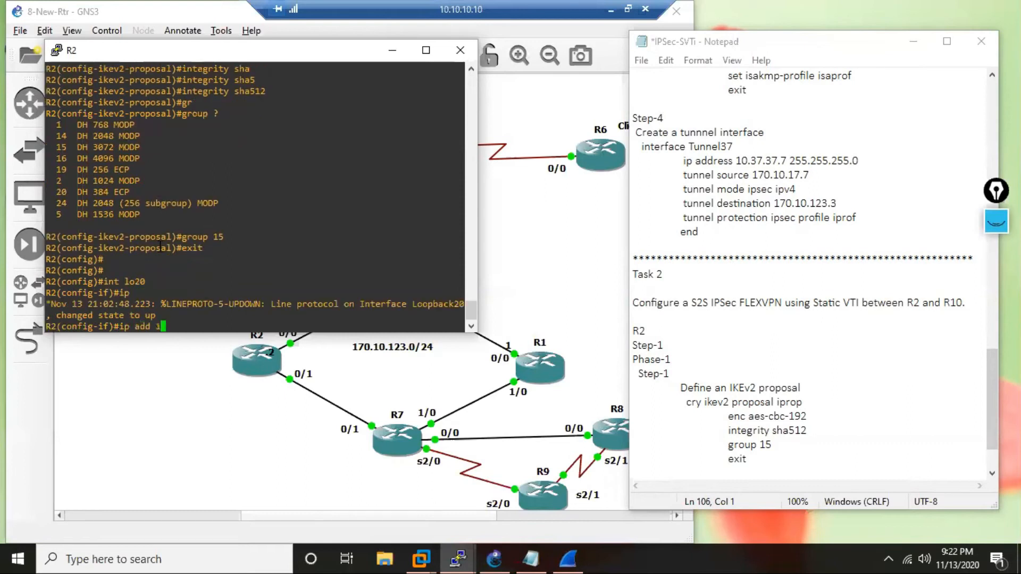
type("0.20.20.2 255.255.255.0")
key("Return")
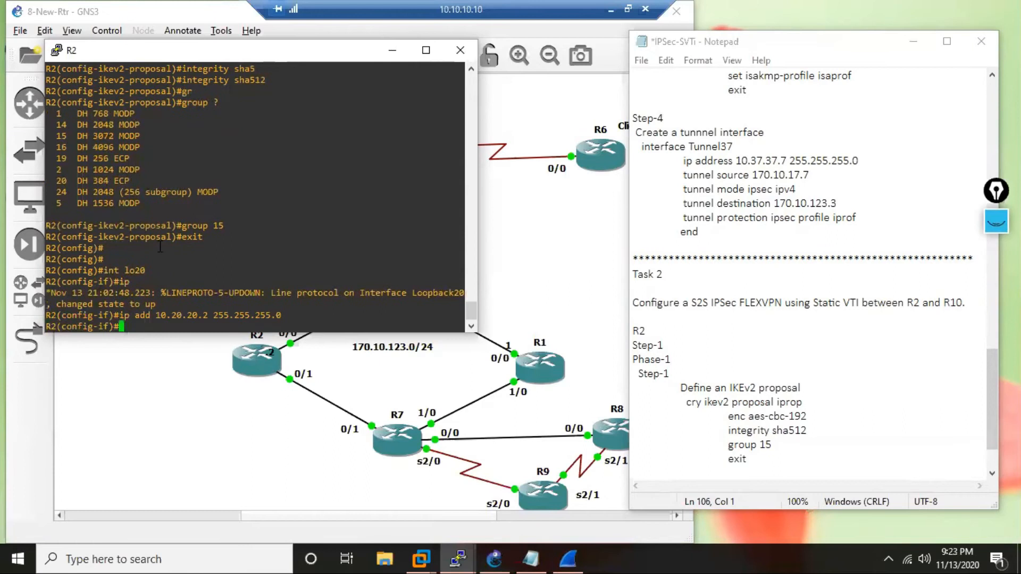
key("Return")
key("Return")
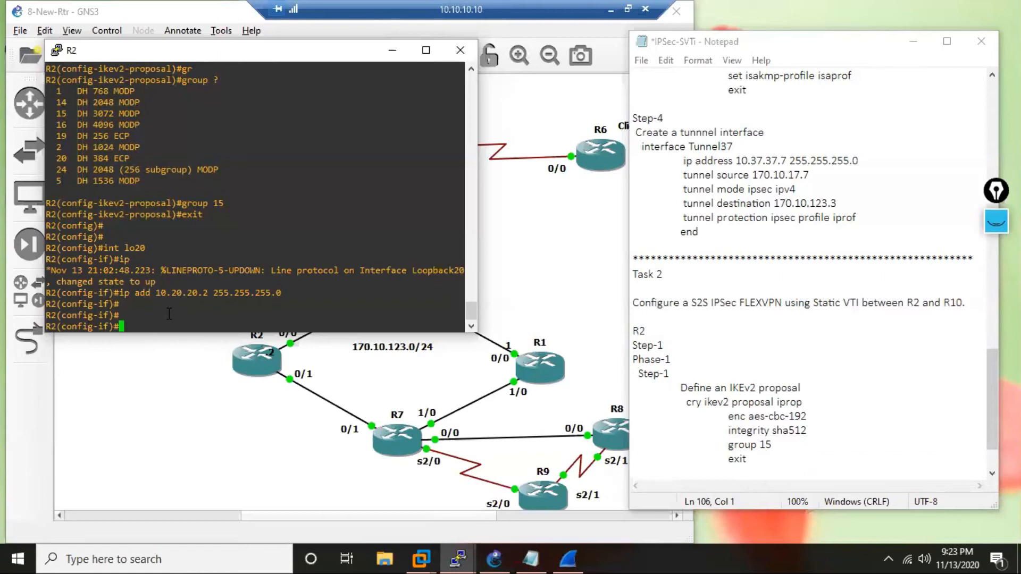
key("Return")
key("Return")
type("exi")
key("Return")
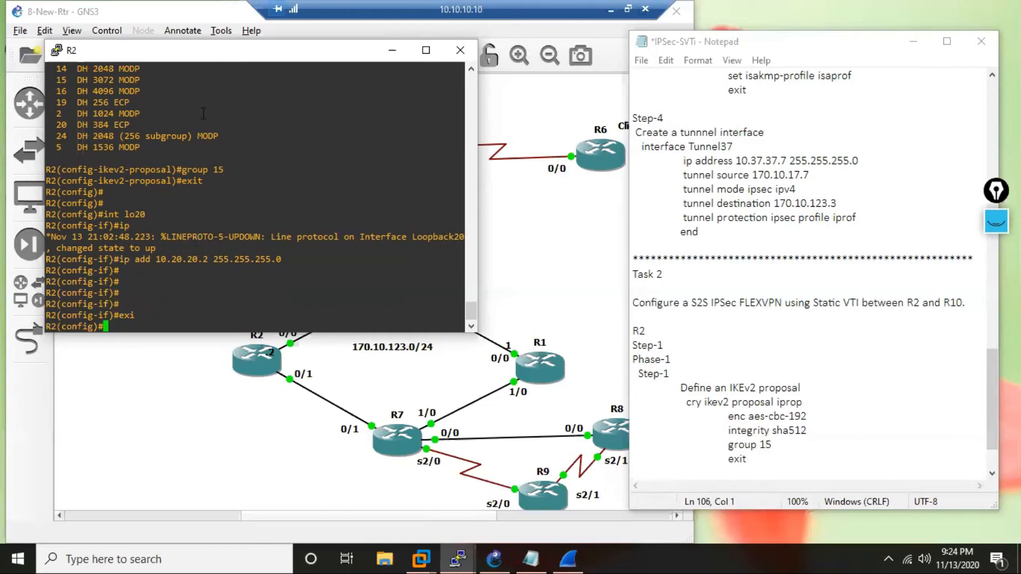
Add a Step-2 heading in the notes below the IKEv2 proposal block, separated by an empty line.
scroll(769, 345, "down", 2)
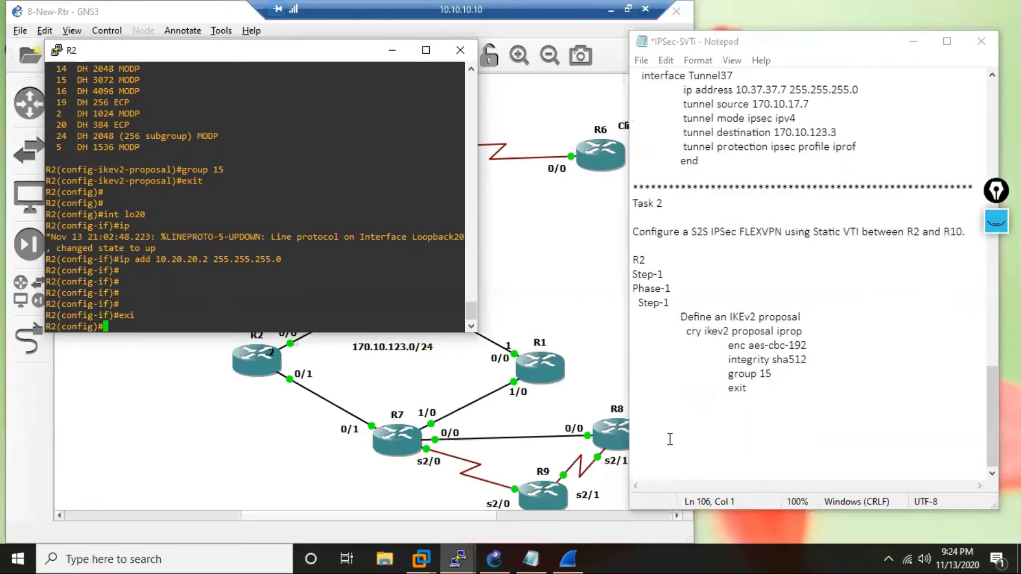
left_click(767, 393)
key("Return")
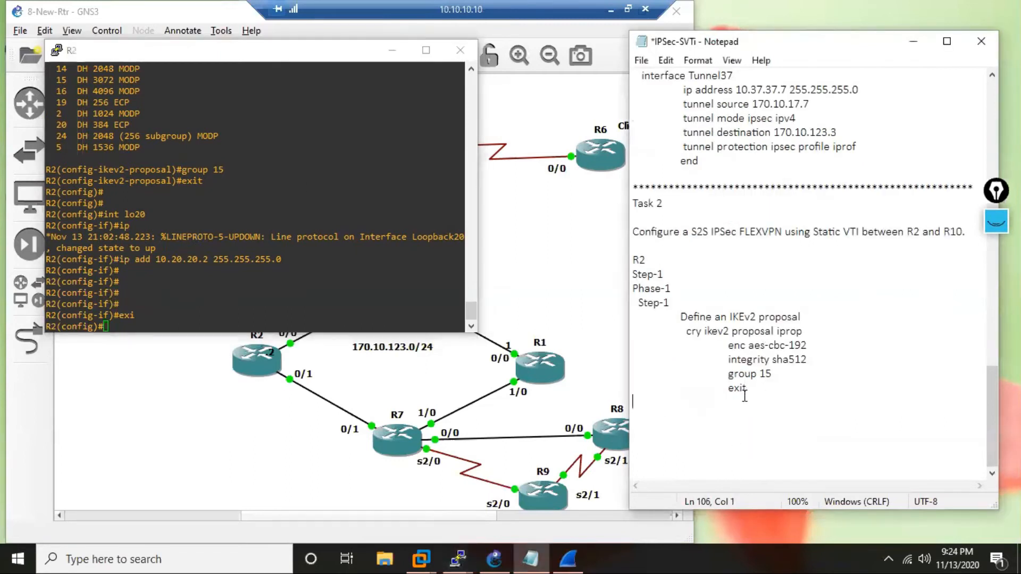
key("Return")
type("Step")
key("BackSpace")
type("-2")
key("Return")
Under Step-2 in the notes, write the indented line Define an IKEv2 Policy and a further-indented cry ikev2 policy below it.
key("Tab")
type("Define ")
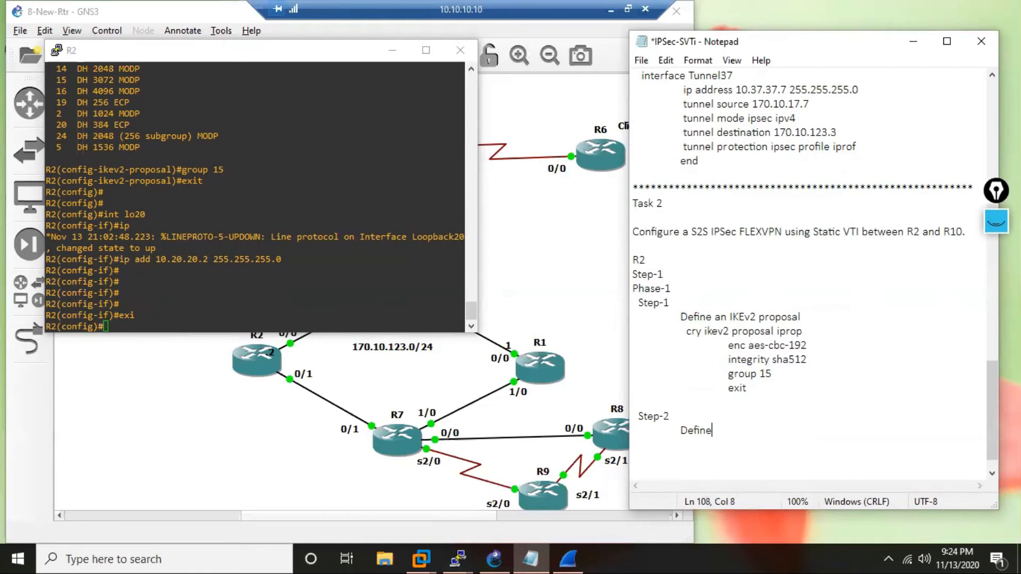
type("an IKEv2 Policy")
key("Tab")
type("cry ikev2 policy")
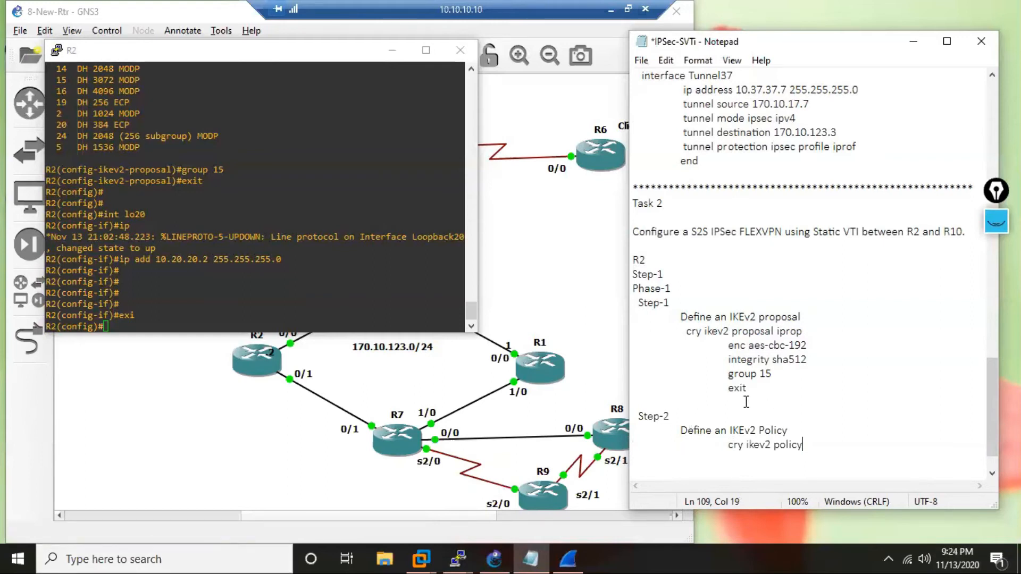
left_click_drag(728, 445, 812, 445)
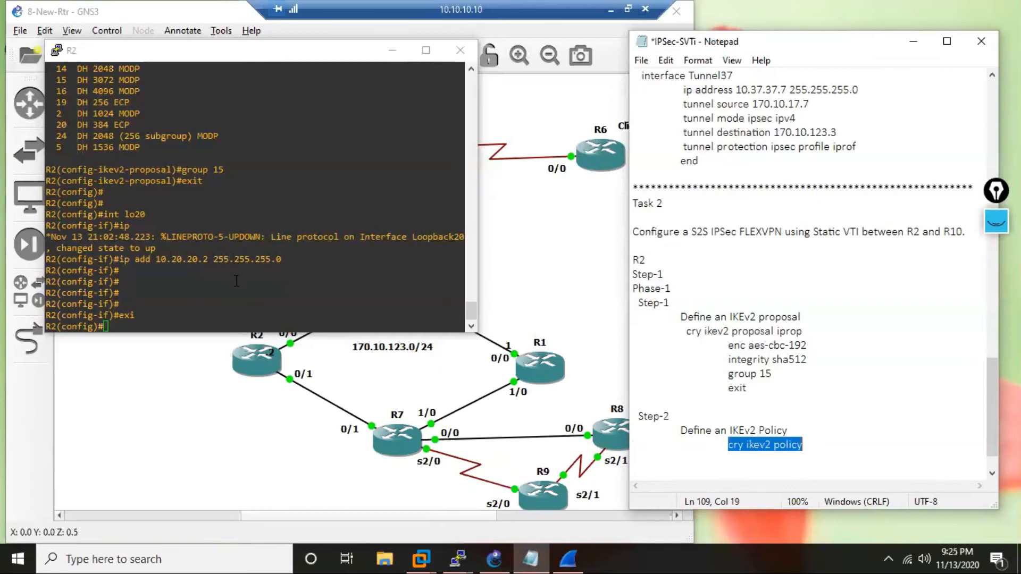
right_click(247, 251)
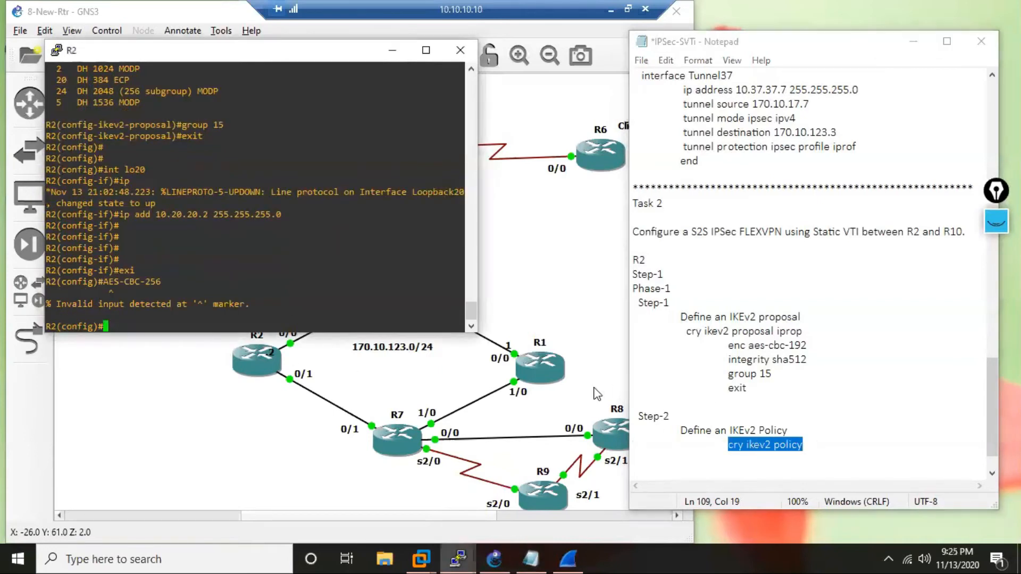
key("Return")
key("Return")
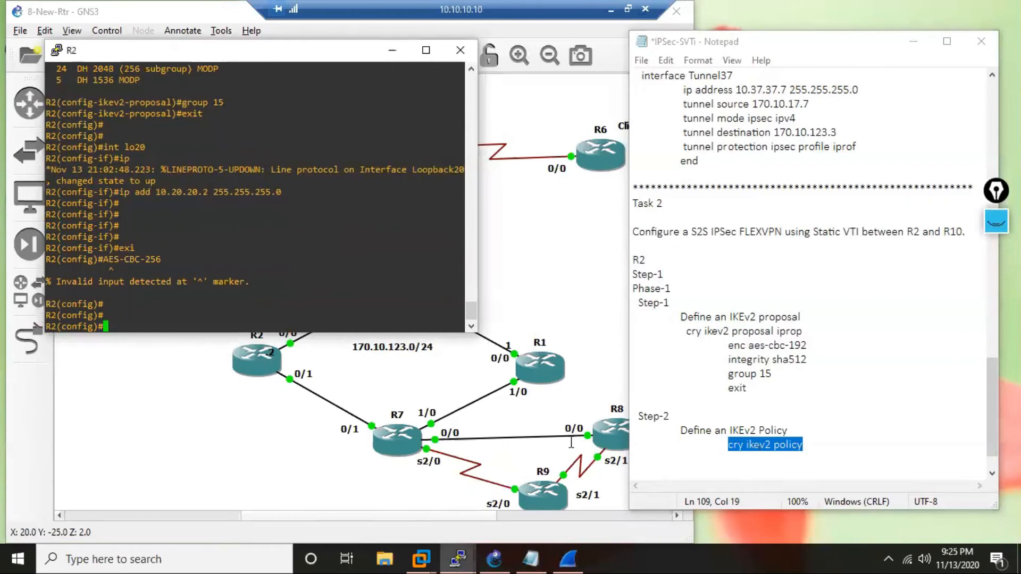
key("ctrl+c")
type("c")
key("Return")
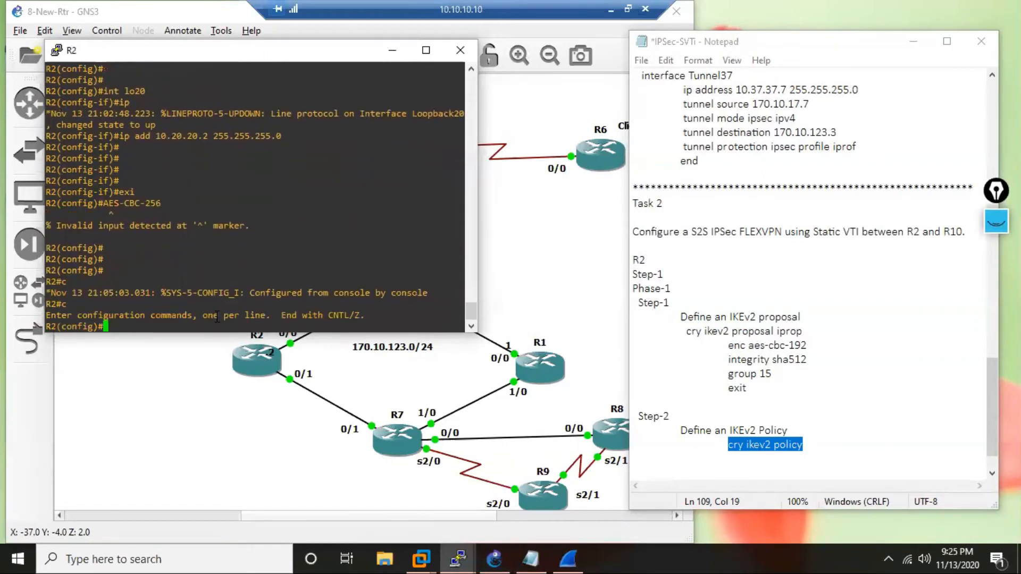
Copy the cry ikev2 policy command from the notes to R2's console, check its options, and create the policy as ikepol.
left_click_drag(728, 444, 808, 444)
key("ctrl+c")
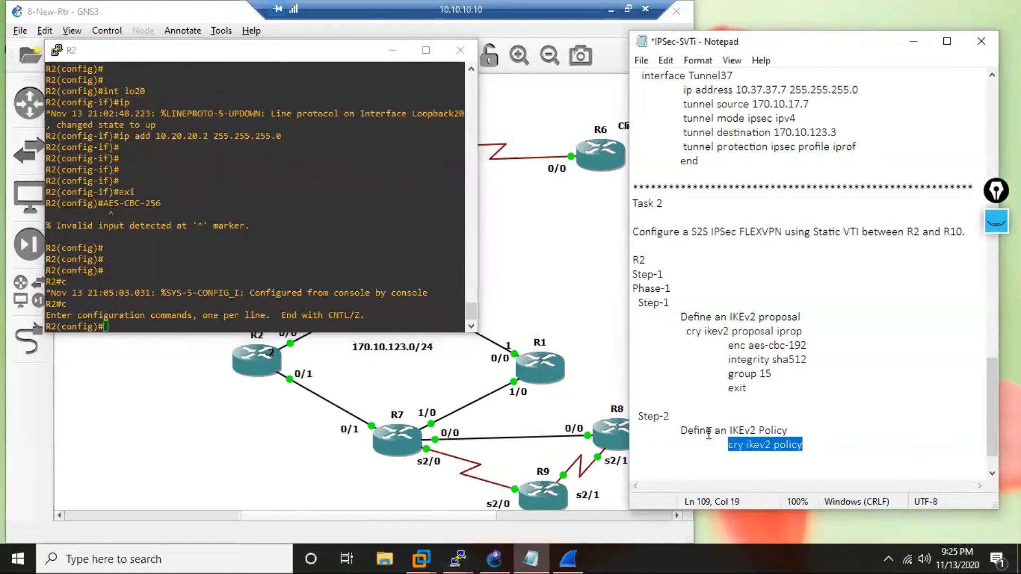
left_click(228, 259)
right_click(228, 260)
right_click(228, 260)
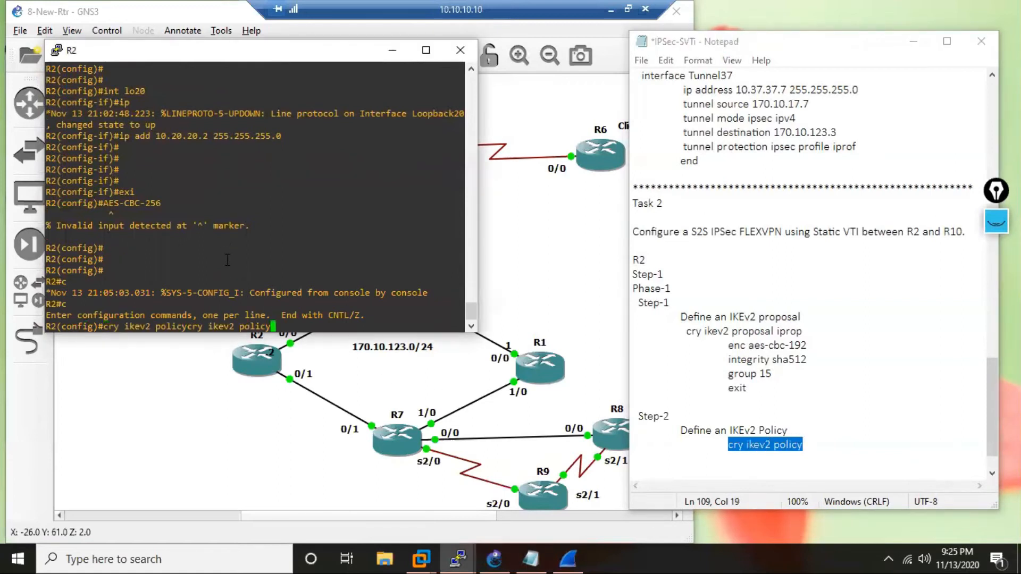
key("BackSpace")
key("BackSpace")
key("BackSpace")
key("BackSpace")
key("BackSpace")
key("BackSpace")
key("BackSpace")
key("BackSpace")
key("BackSpace")
key("BackSpace")
key("BackSpace")
key("BackSpace")
key("BackSpace")
key("BackSpace")
key("BackSpace")
key("BackSpace")
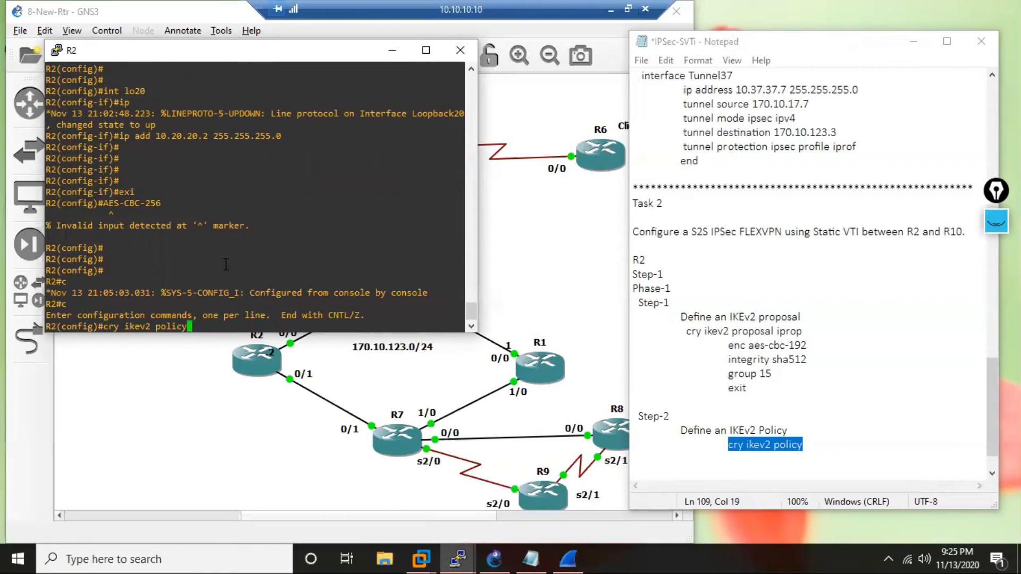
type("?")
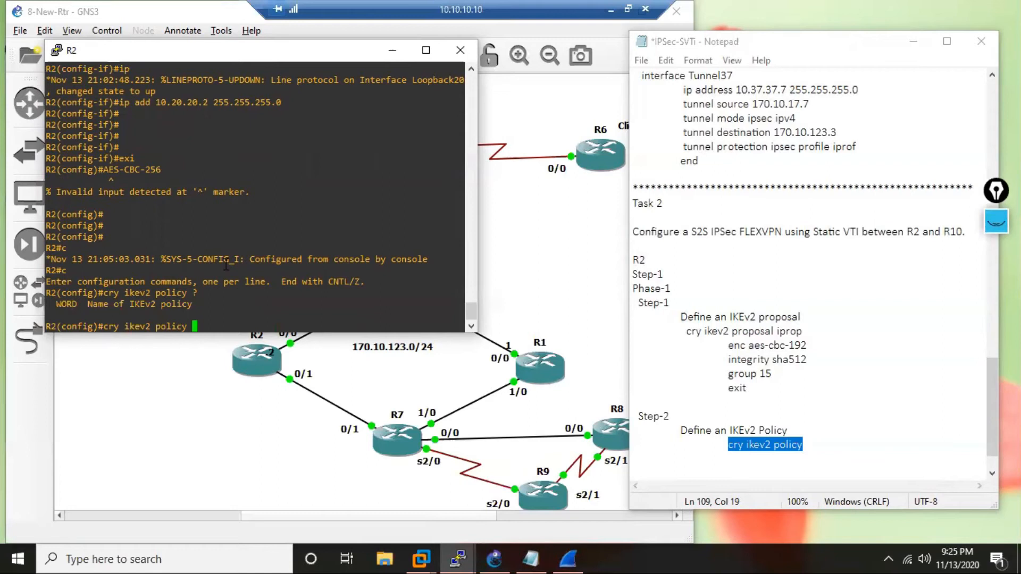
type("ikepol")
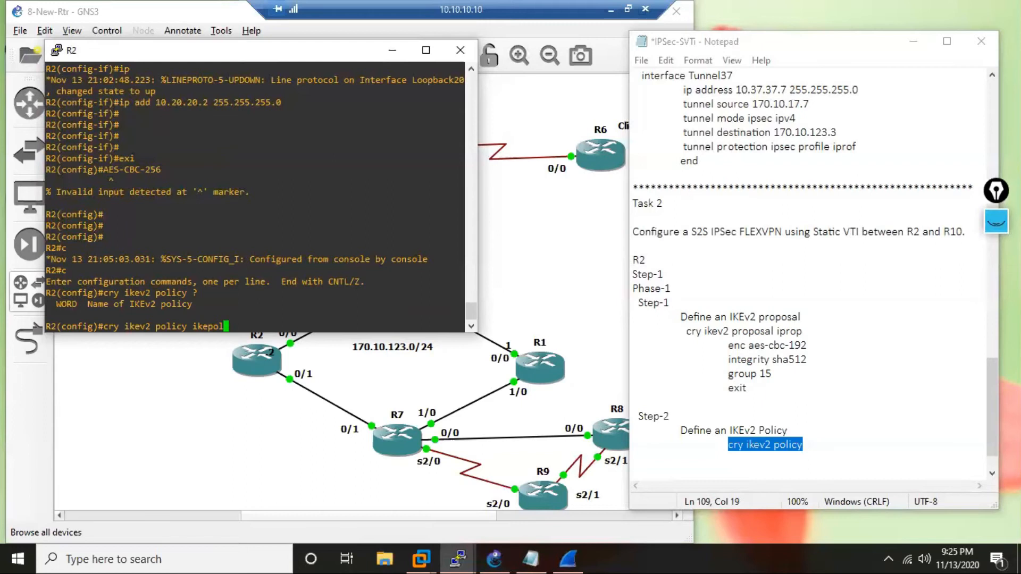
key("Return")
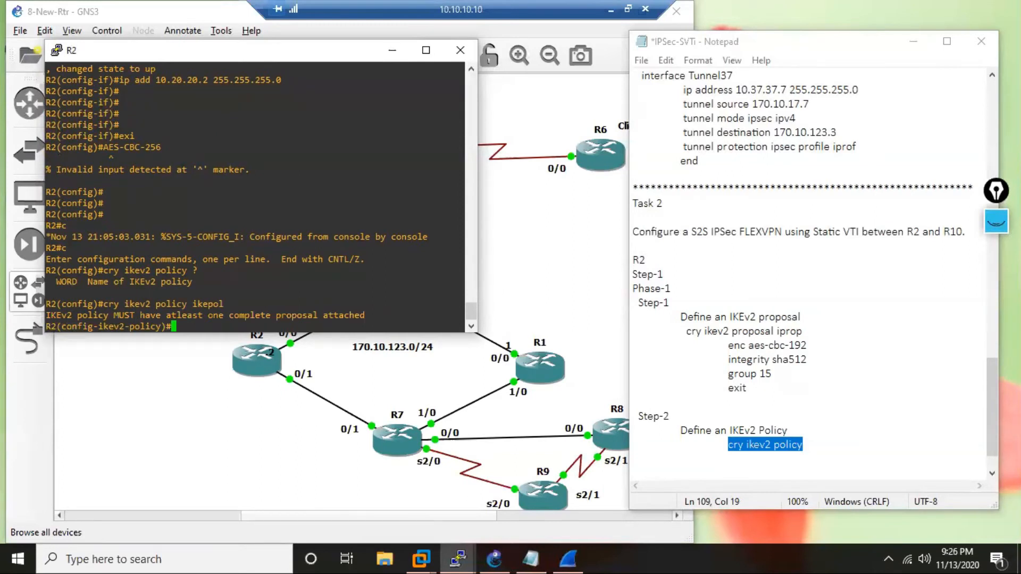
Attach proposal iprop to R2's IKEv2 policy, list the remaining policy commands, and exit policy configuration.
type("pro")
key("Tab")
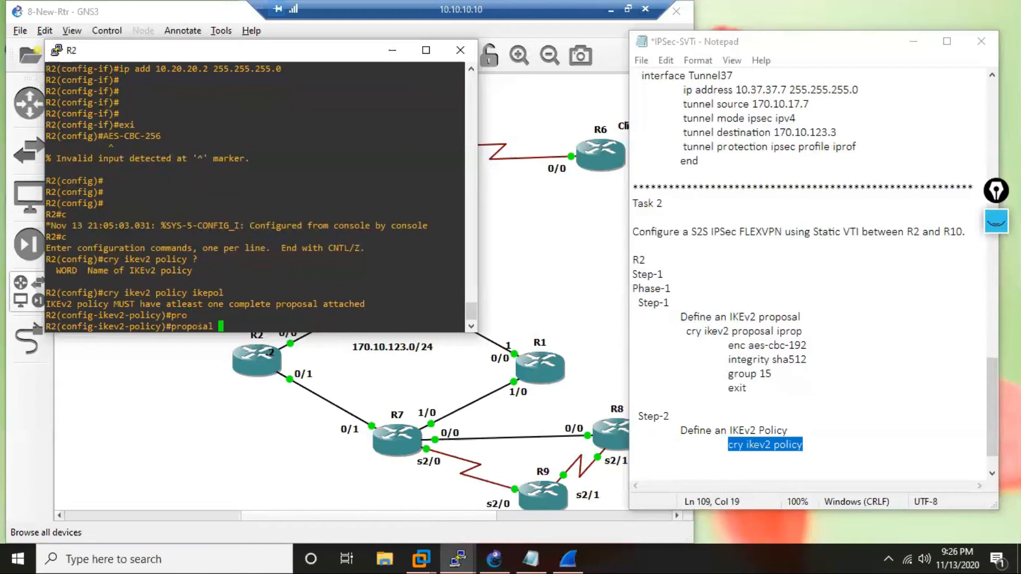
type("?")
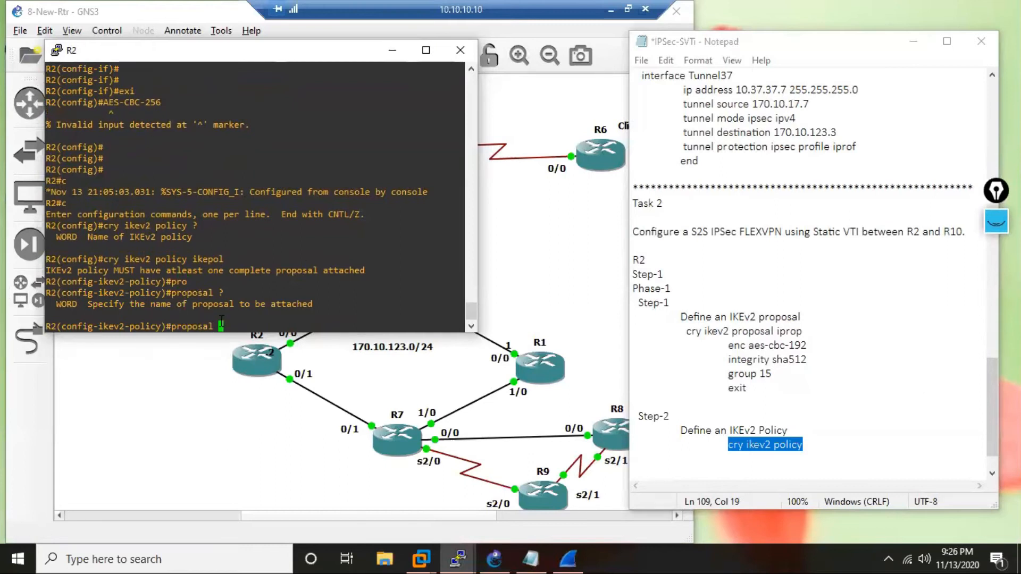
type("ipor")
key("BackSpace")
key("BackSpace")
type("rop")
key("Return")
type("?")
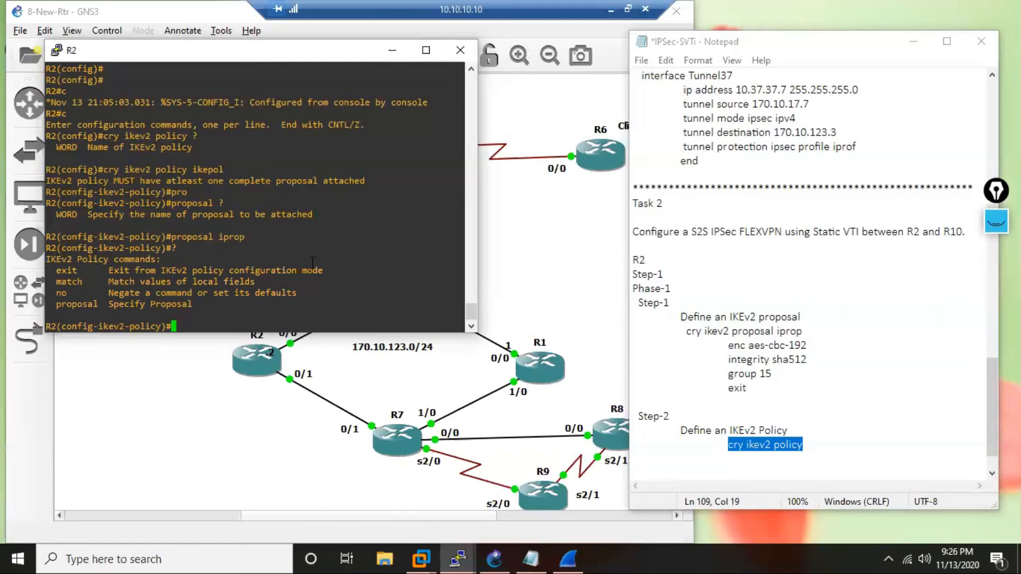
type("exit")
key("Return")
Complete the policy command in the notes with the name ikepol and add an indented proposal iprop line below it.
left_click(831, 445)
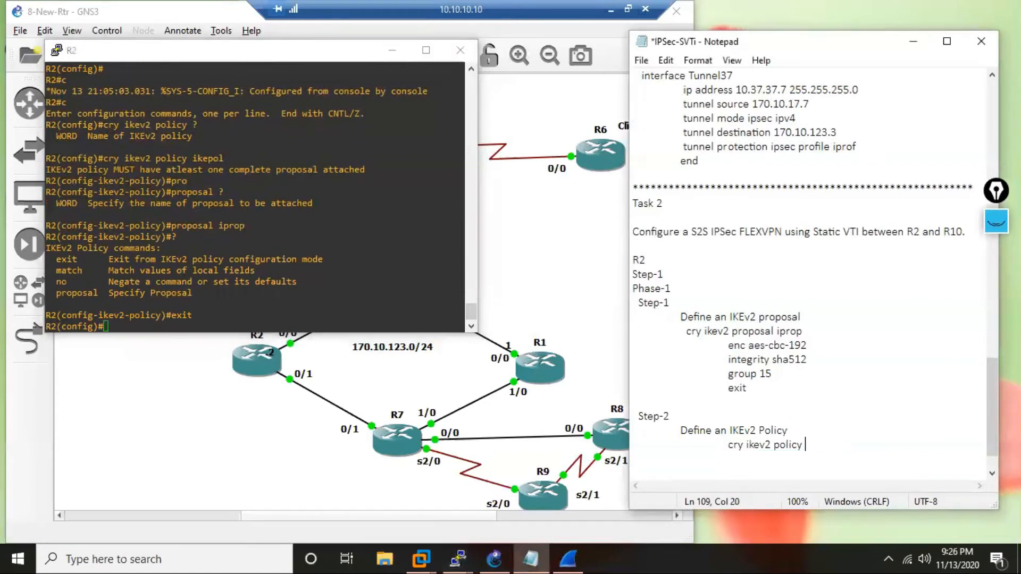
type("ikepol")
key("Return")
key("Tab")
type("p")
key("BackSpace")
key("Tab")
type("propo")
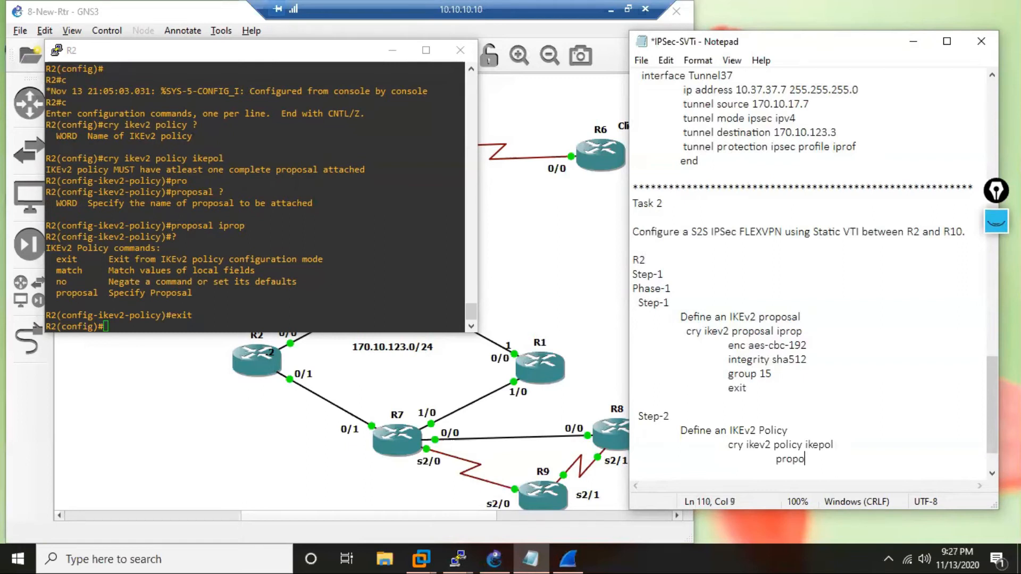
type("sal iprop")
Add an indented exit line below proposal iprop in the notes, followed by an empty line and a Step-3 heading.
key("Return")
key("Tab")
key("Tab")
type("exit")
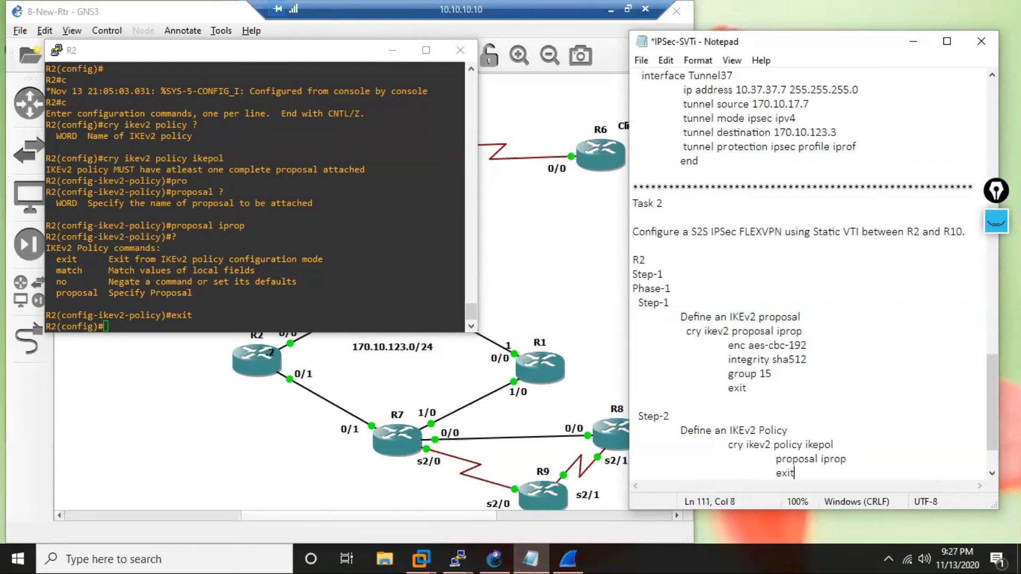
key("Return")
key("Return")
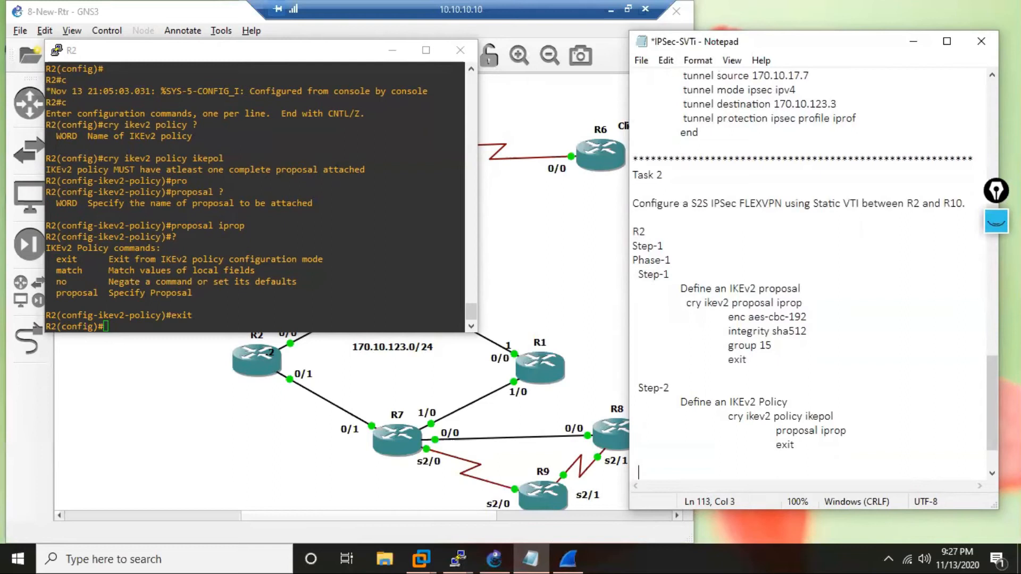
type("Step-3")
key("Return")
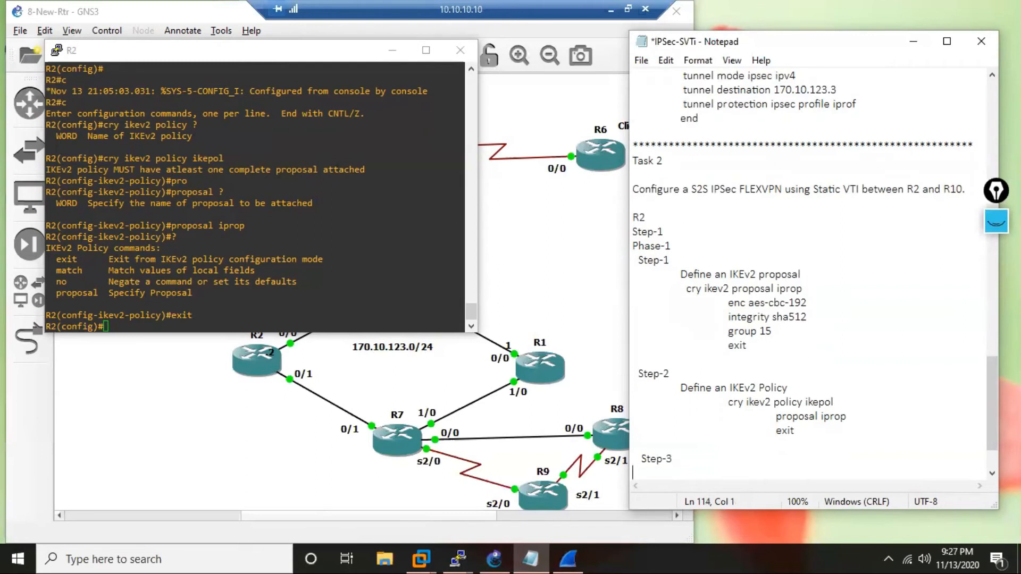
Write the indented description Define a Keyring under Step-3 in the notes.
key("Tab")
type("Definea Keyring")
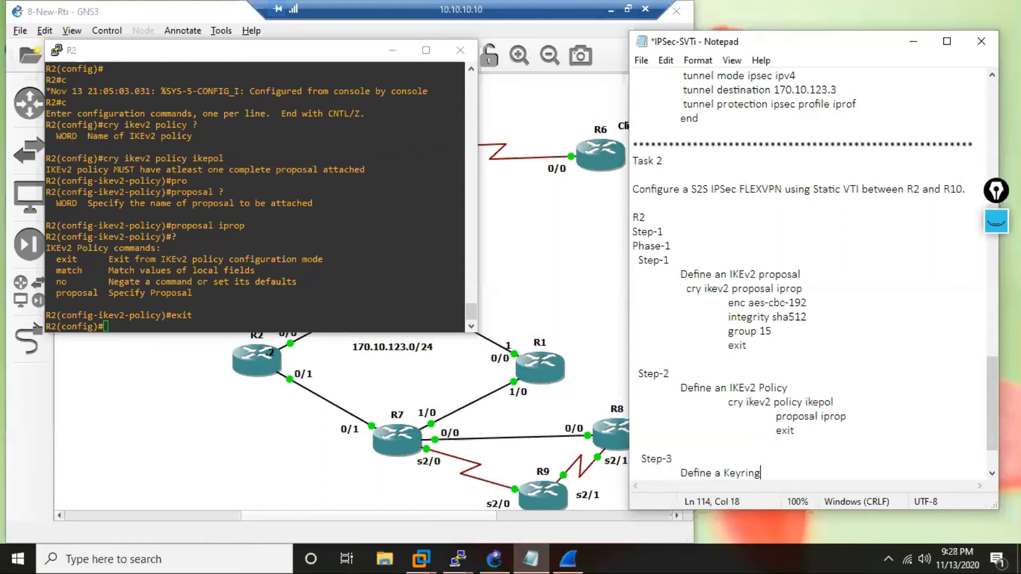
Change the Step-3 description to Define an IKEv2 Keyring and start a new line below it.
key("Left")
key("Left")
key("Left")
key("Left")
key("Left")
key("Left")
key("Left")
key("BackSpace")
type("n IKEv2")
key("End")
key("Return")
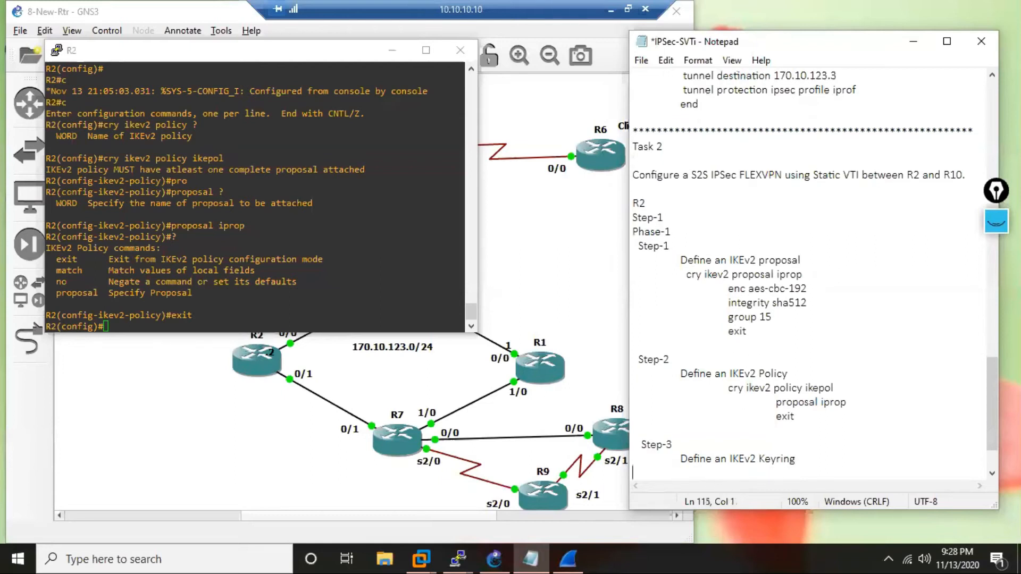
Add the indented command cry ikev2 keyring ikev2ring below the keyring description in the notes and begin a new line.
key("Tab")
type("cry ikev2")
type("keyring")
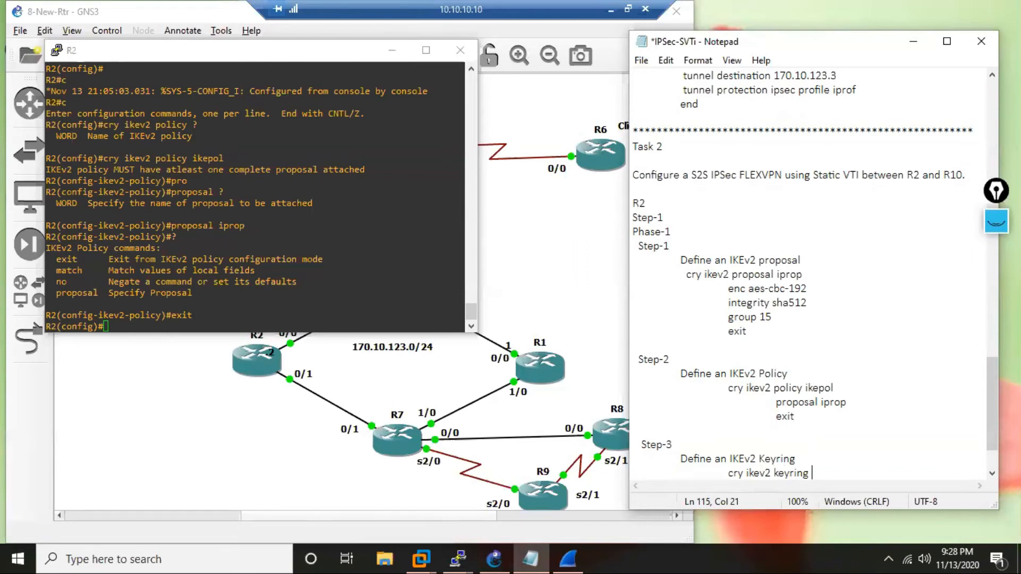
type("ikev2ring")
key("Return")
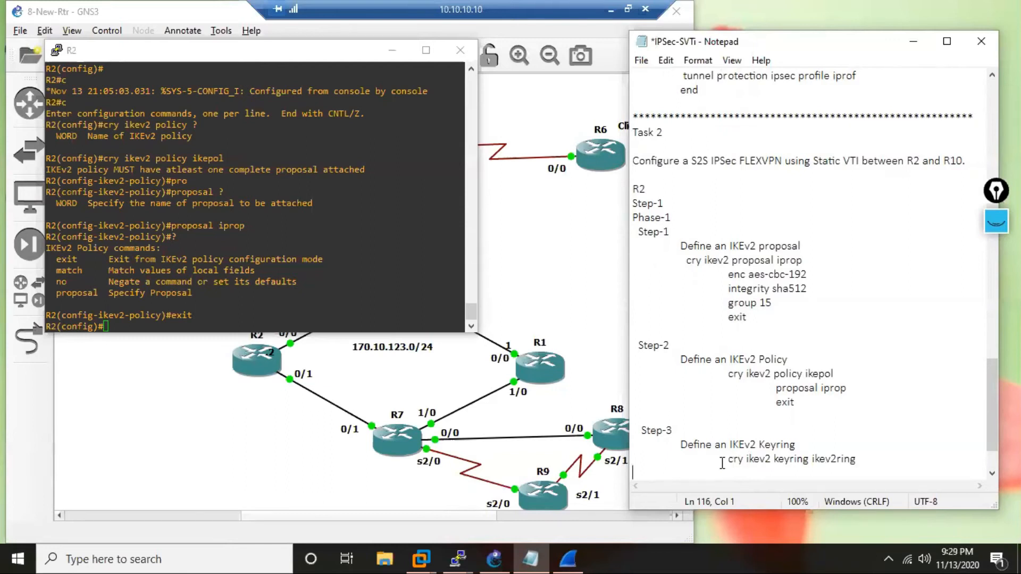
Create the IKEv2 keyring ikev2ring on R2 using the command from the notes, and list the commands available in the keyring submode.
left_click_drag(728, 459, 857, 458)
key("ctrl+c")
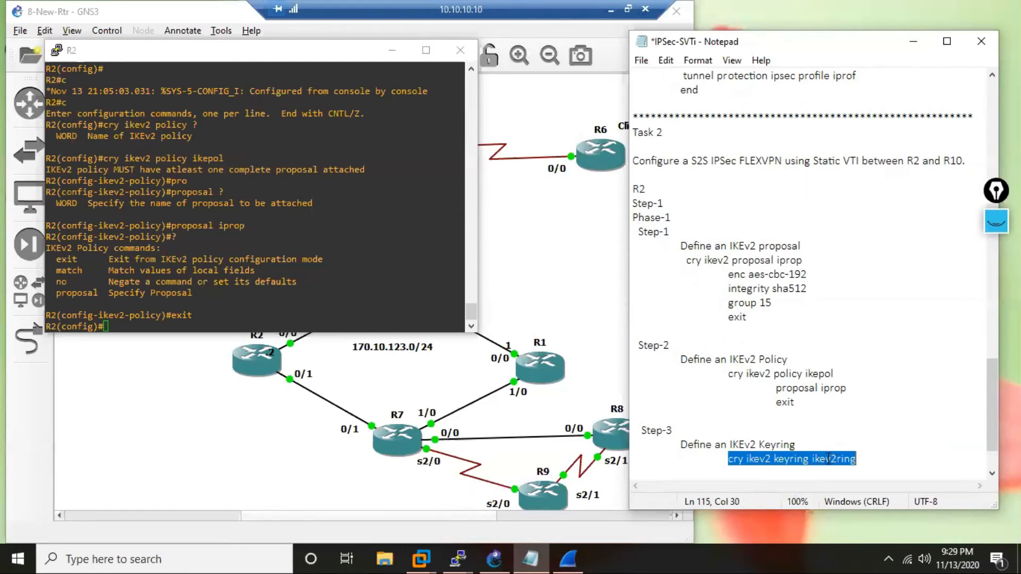
left_click(261, 312)
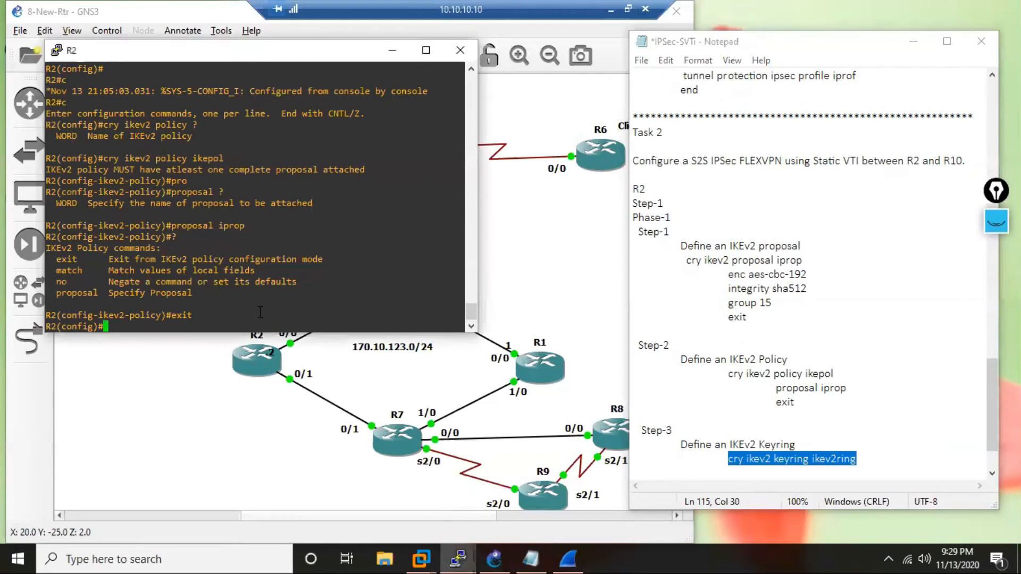
right_click(261, 312)
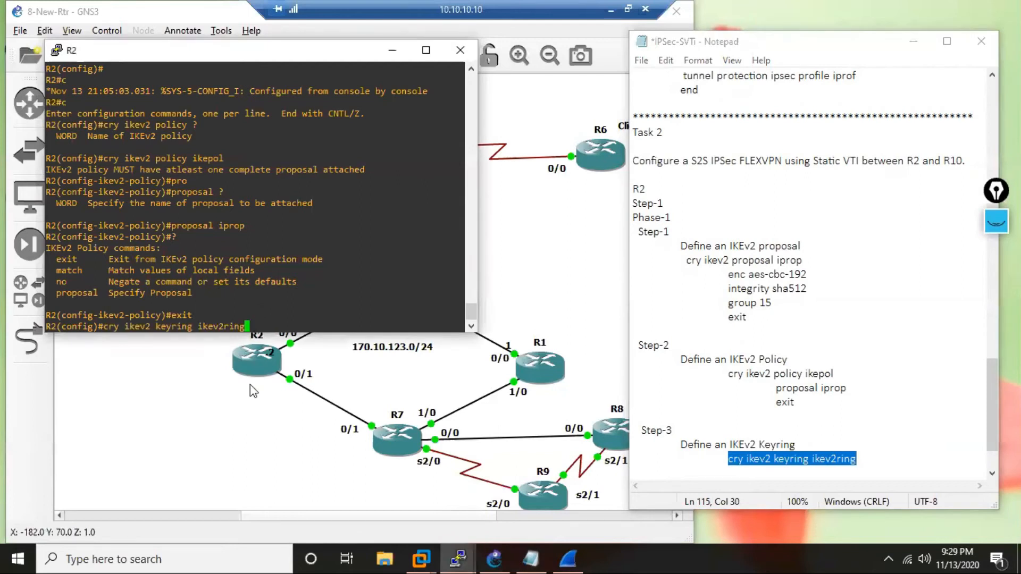
key("Return")
type("?")
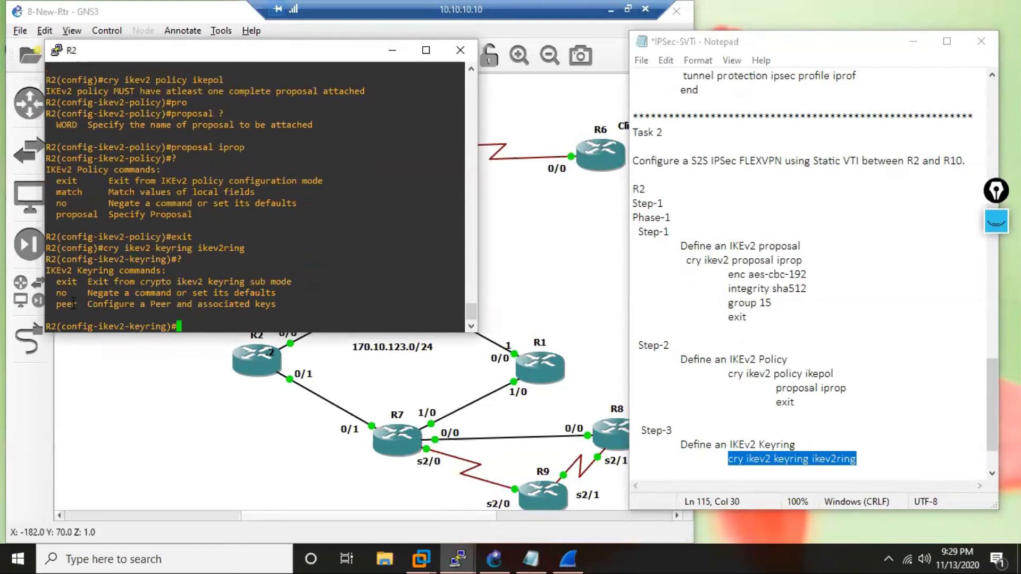
left_click_drag(78, 304, 57, 304)
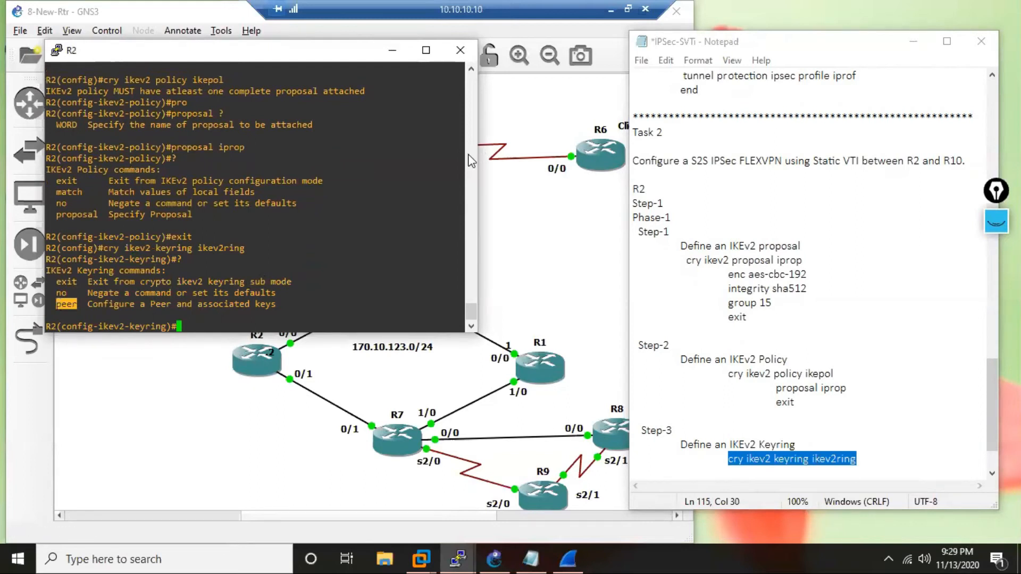
left_click_drag(148, 303, 171, 304)
left_click(280, 303)
left_click_drag(281, 304, 260, 304)
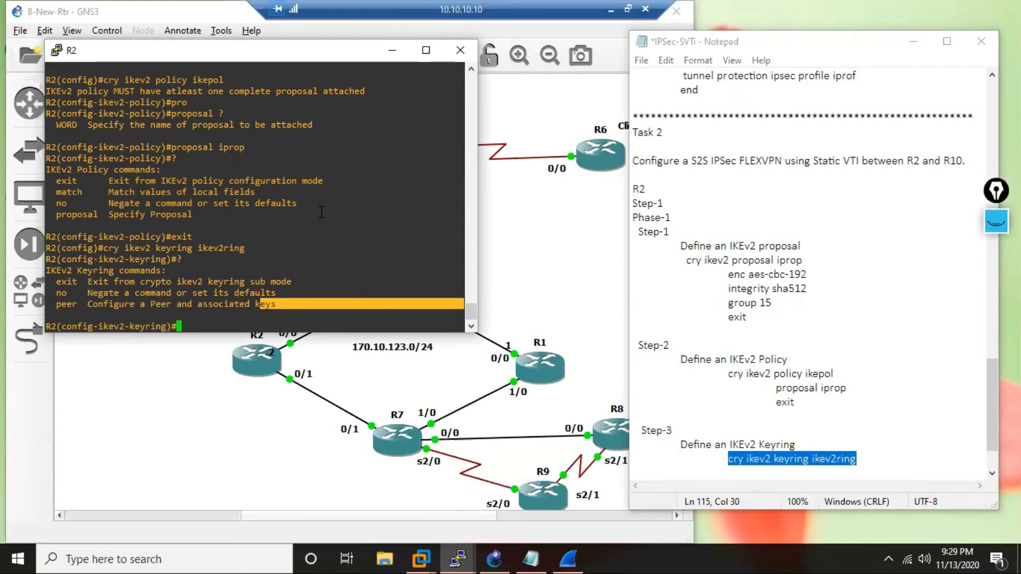
Add a peer block named rtr10 to R2's keyring, checking the help for the peer command's argument.
type("pee")
key("Tab")
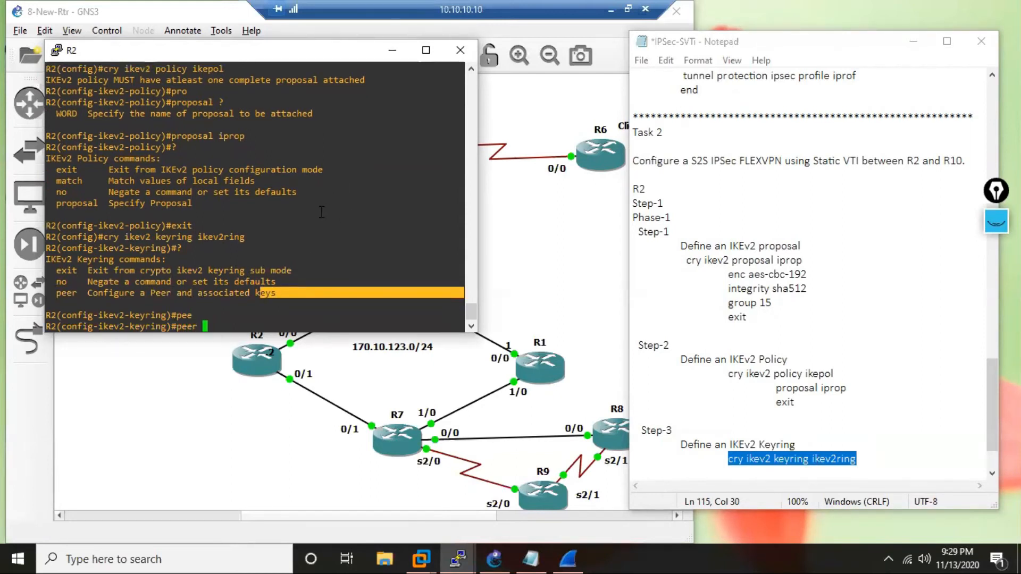
type("?")
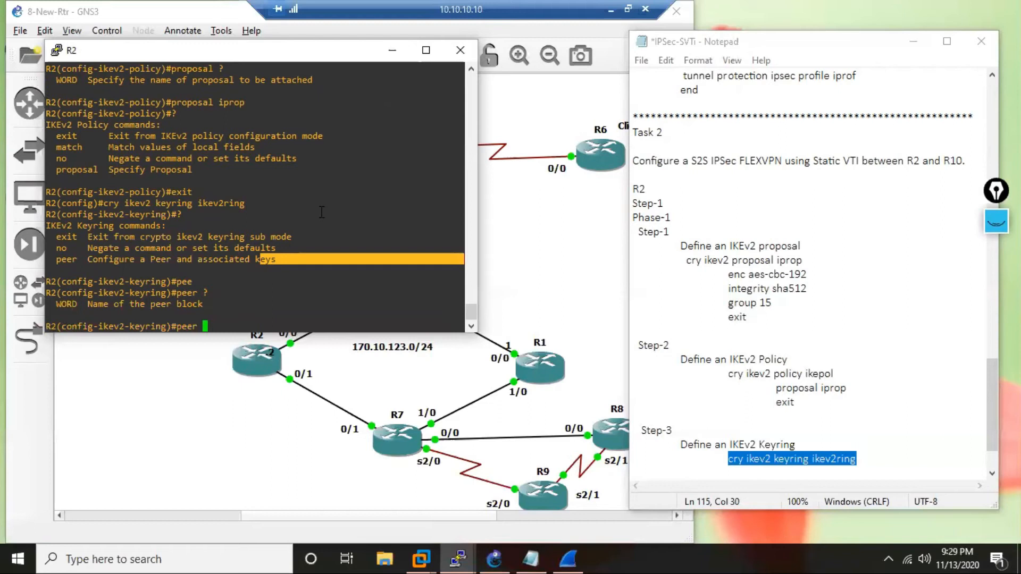
type("rtr10")
key("Return")
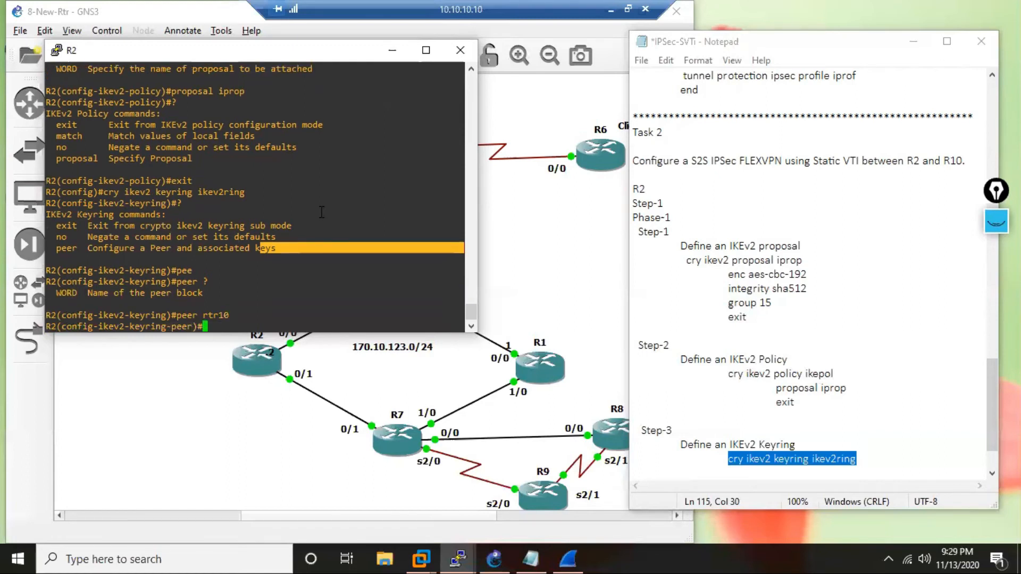
List the keyring peer submode commands on R2 and set the peer's address to 170.10.105.10.
type("?")
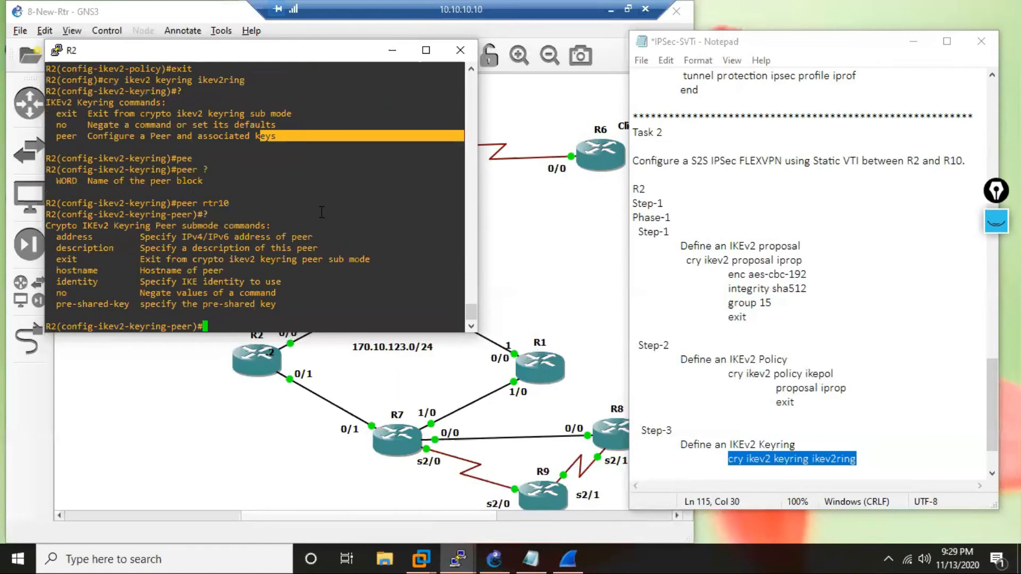
type("add")
key("Tab")
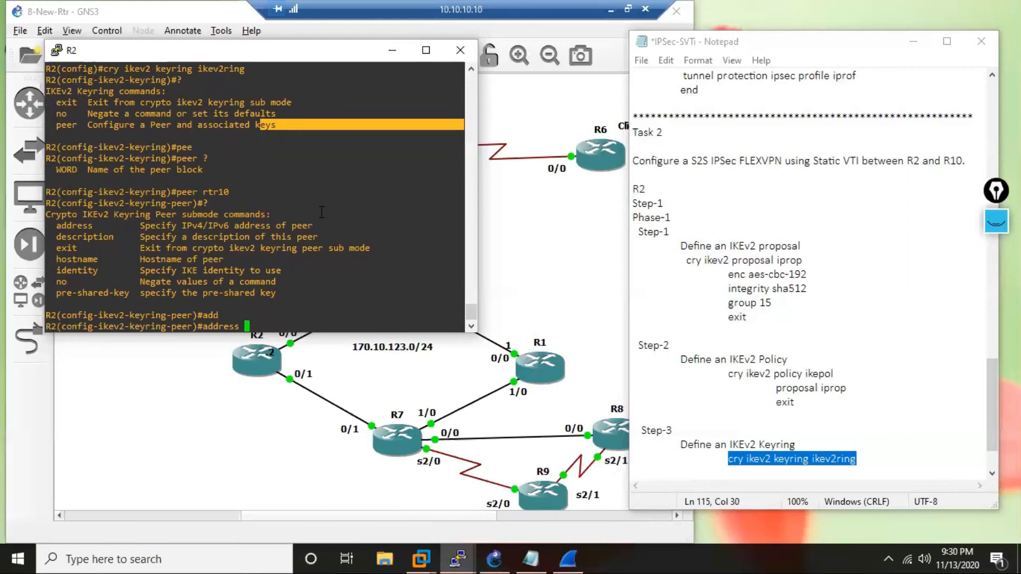
type("170.10.105.10")
key("Return")
Enter the pre-shared key for peer rtr10 on R2 and exit the peer submode.
type("pre")
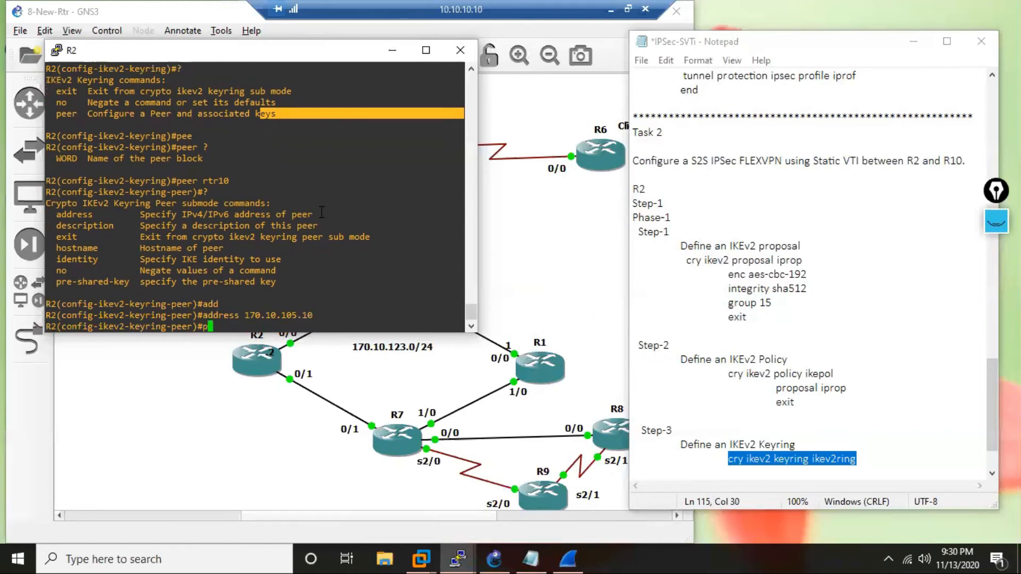
key("Tab")
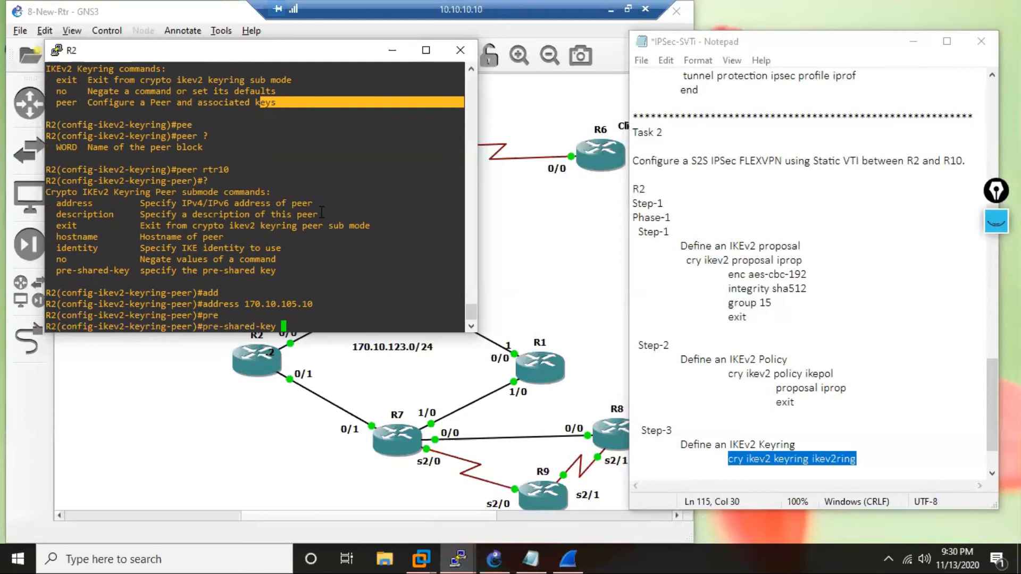
type("C")
type("?sco")
key("Return")
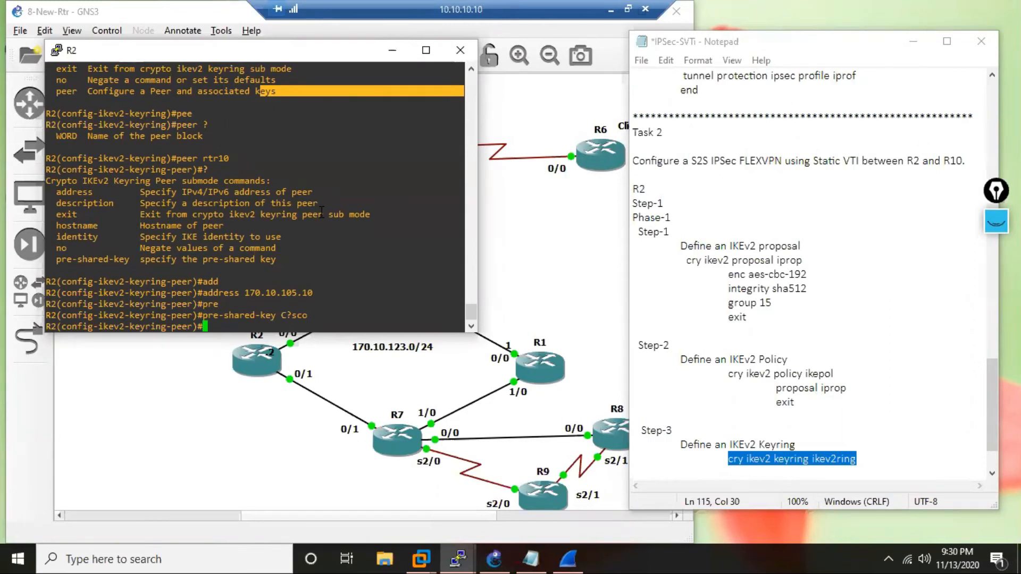
type("exit")
key("Return")
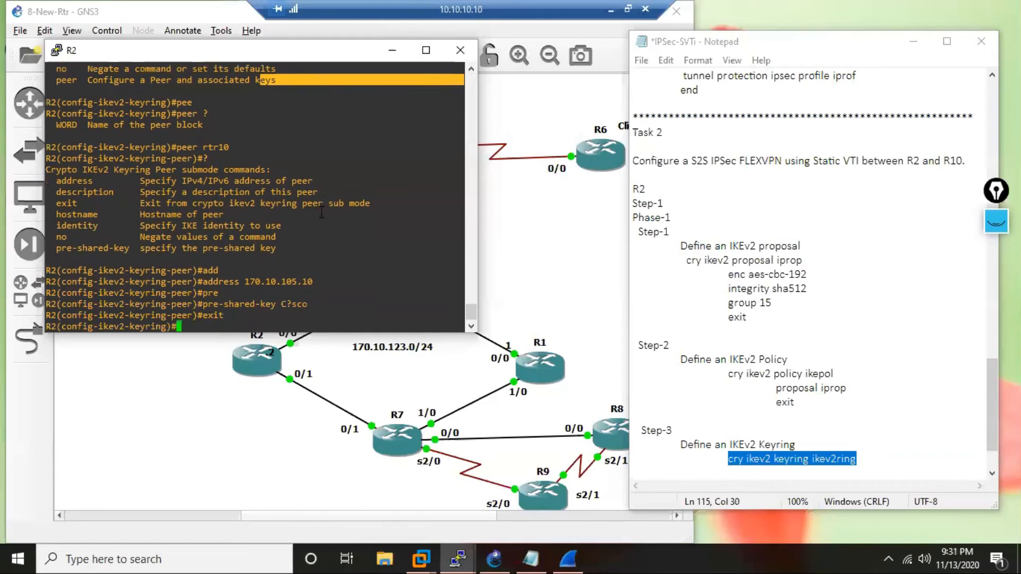
Add the indented line peer rtr10 below the keyring command in the notes.
left_click(872, 470)
key("Tab")
key("Tab")
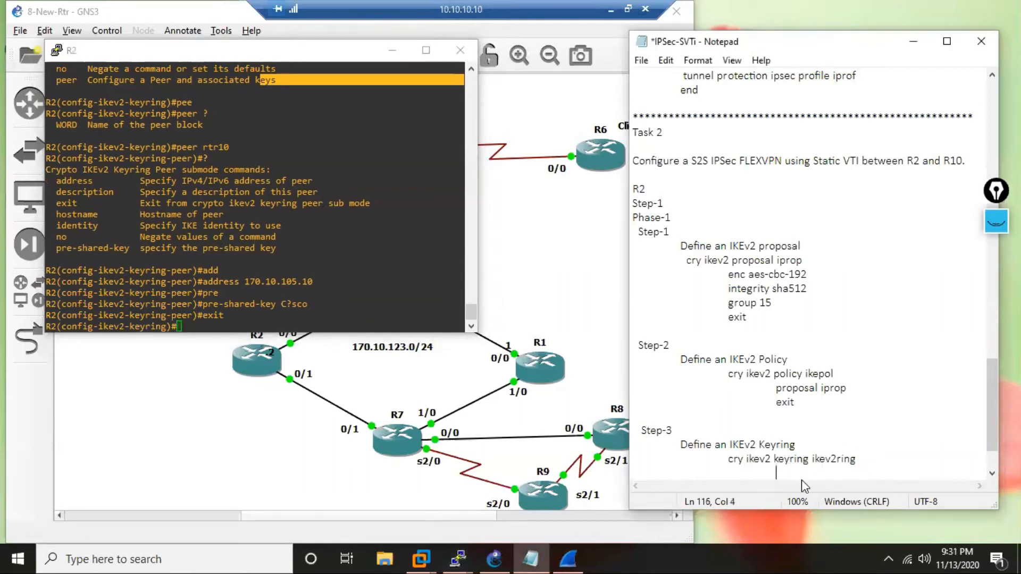
type("peer rtr10")
key("Return")
Add the line address 170.10.105.10, indented one level deeper, below peer rtr10 in the notes.
key("Tab")
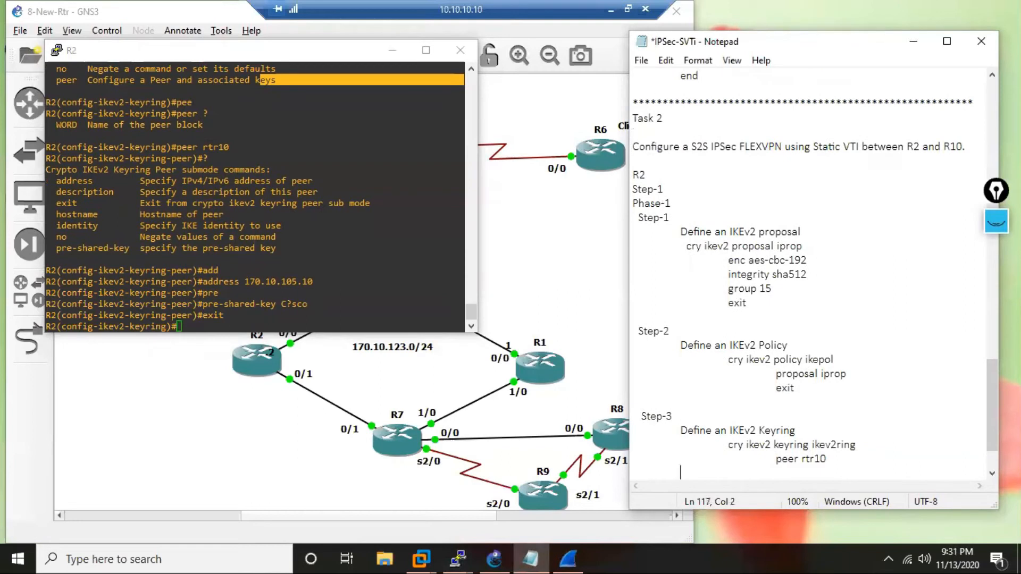
key("Tab")
type("address 170")
type("0.105.10")
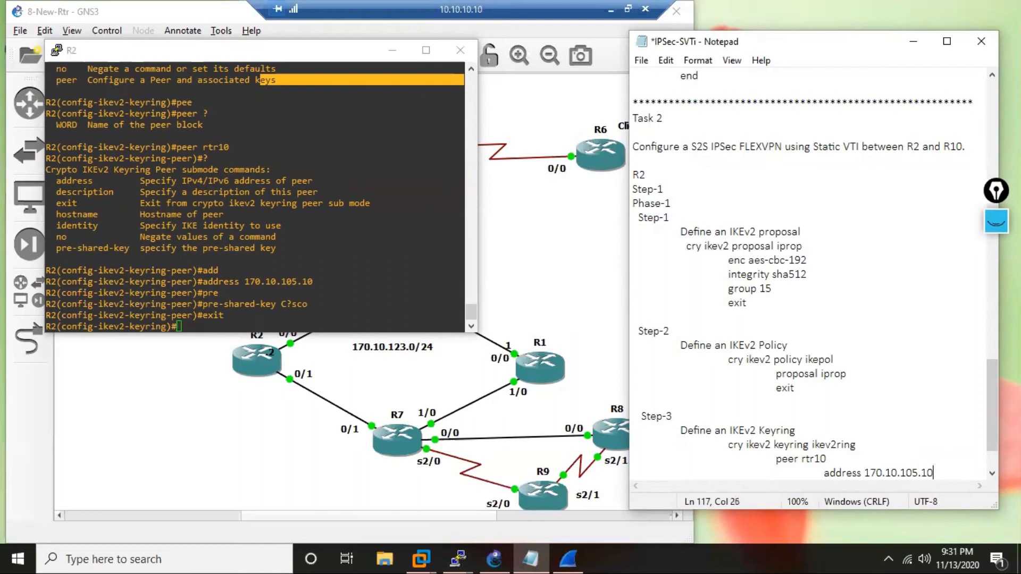
Add a pre-shared line with the pre-shared key below the peer address in the notes.
key("Return")
key("Tab")
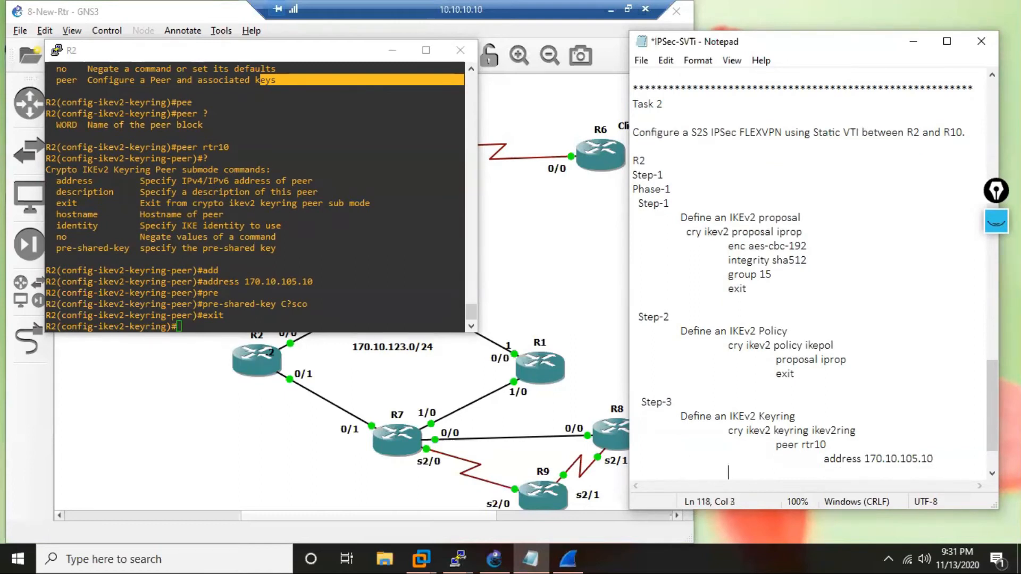
type("pre-shared C?sco")
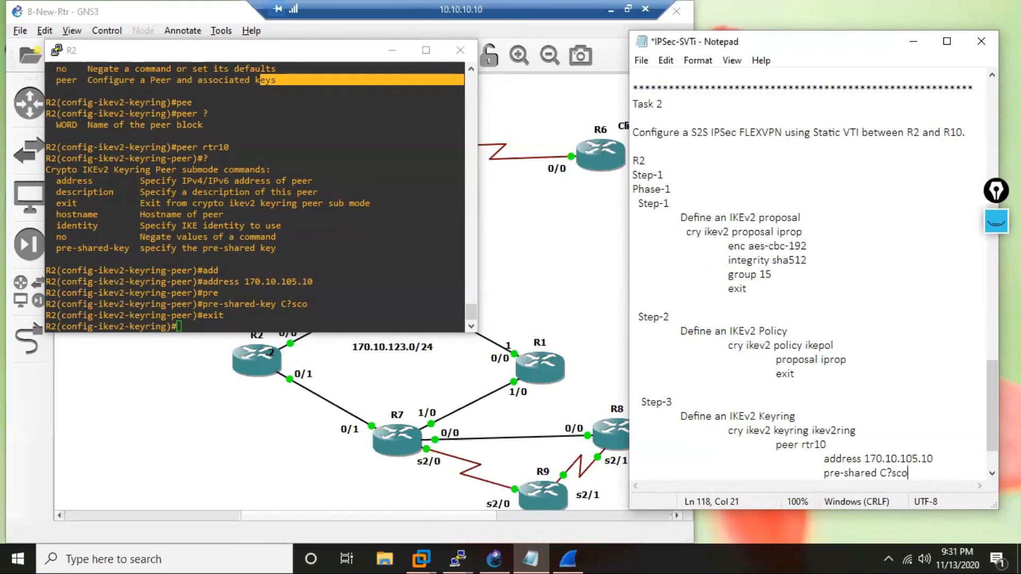
Add an exit line below the pre-shared line in the notes, at the same indentation, and begin a new line.
key("Return")
key("Tab")
key("Tab")
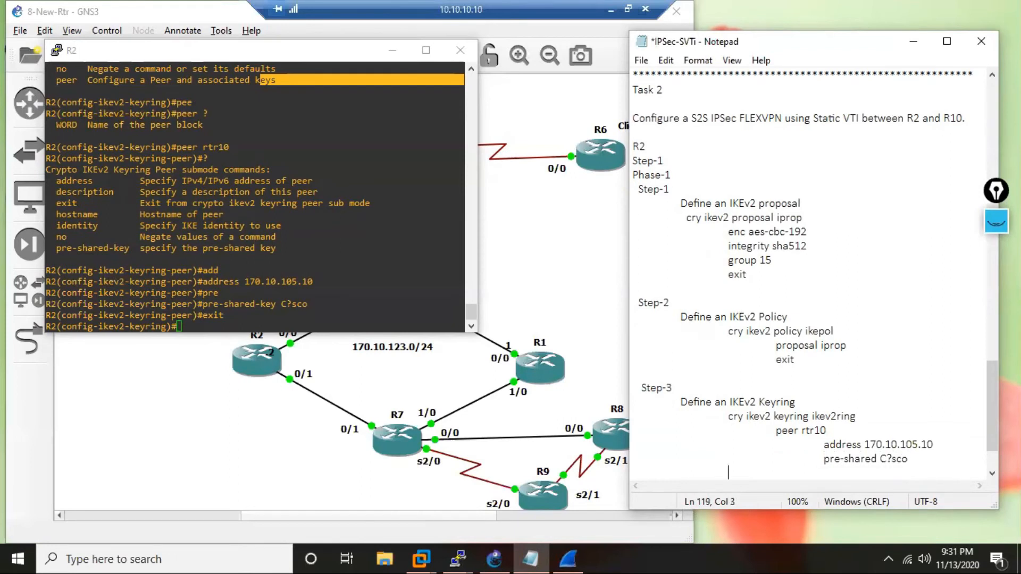
type("exit")
key("Return")
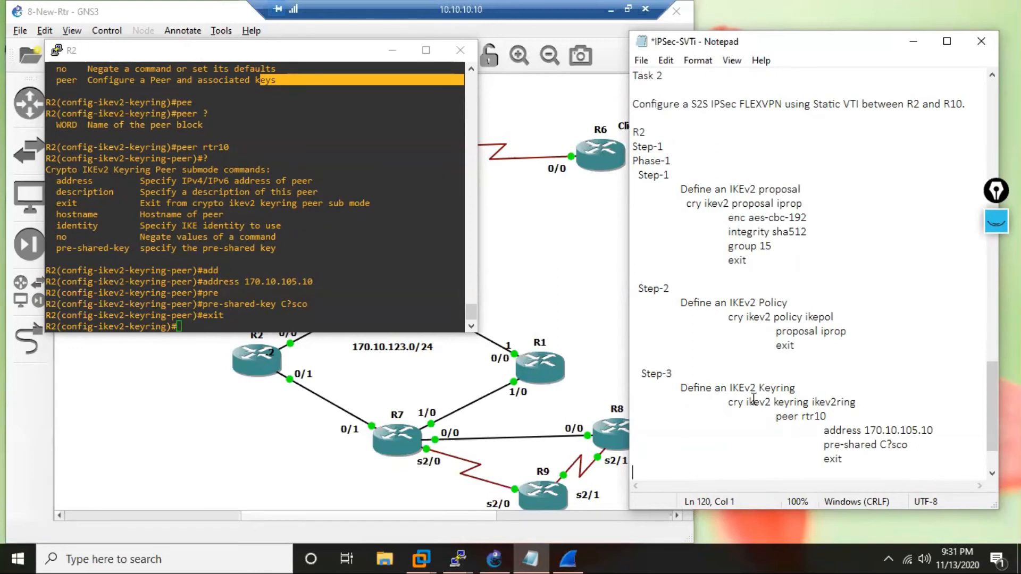
Add a Step-4 heading below the keyring's exit line in the notes and start a line under it.
left_click(886, 459)
key("Return")
type("Step-4")
key("Return")
Write the indented description Define IKEv2 P:rofile under Step-4 in the notes, capitalizing its first word.
key("Tab")
type("define ")
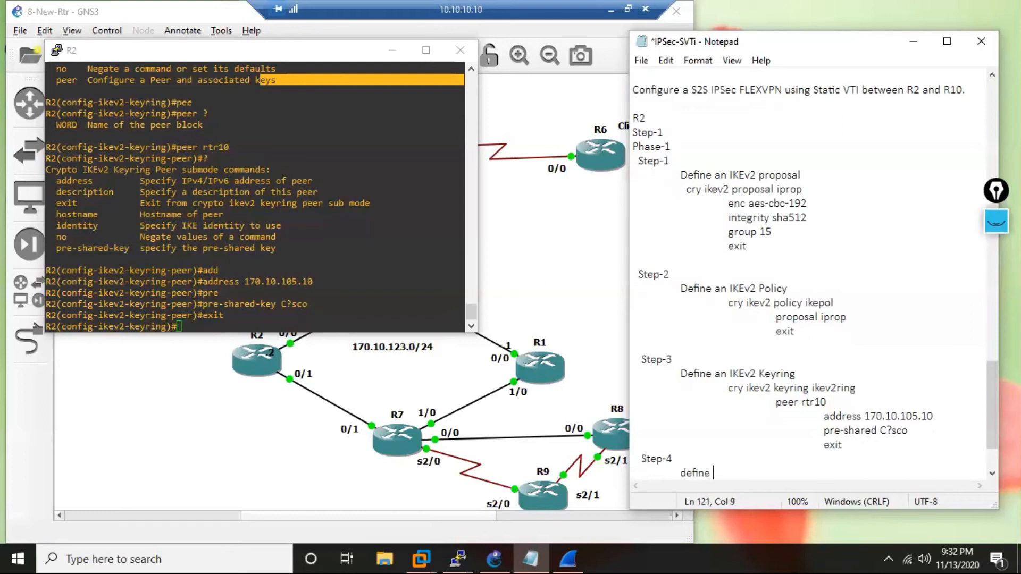
type("IKEv2 P:rofile")
key("Left")
key("Left")
key("Left")
key("Left")
key("Left")
key("Left")
key("Left")
key("Left")
key("Left")
key("Left")
key("Left")
key("Left")
key("Left")
key("Left")
key("Left")
key("Left")
key("Left")
key("Left")
key("Left")
key("Left")
key("Delete")
type("D")
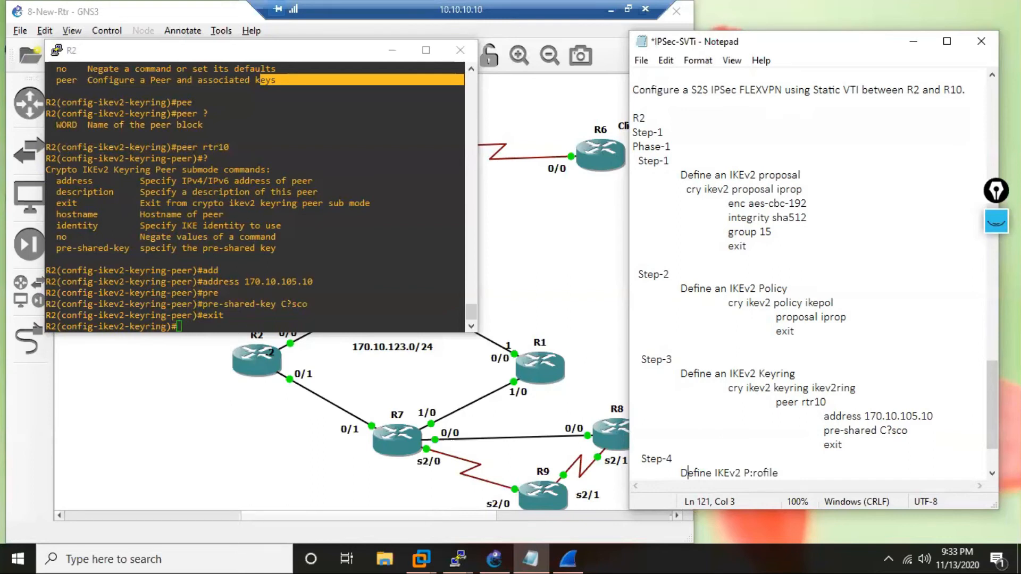
Add the indented command cry ikev2 profile ikeprof below the Step-4 description in the notes.
left_click(791, 470)
key("Return")
key("Tab")
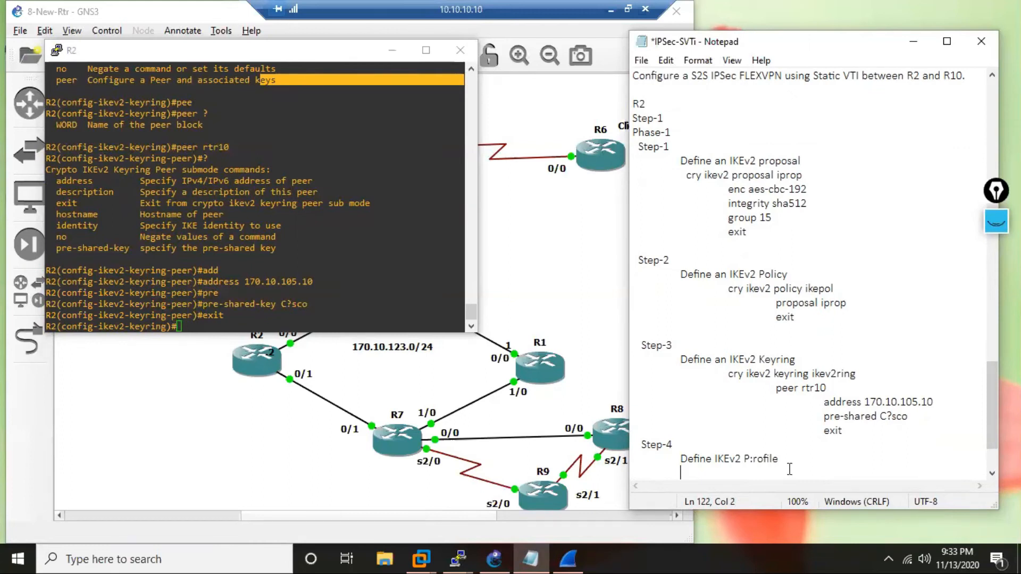
key("Tab")
type("cry ikev2 profile ikeprof")
left_click_drag(803, 176, 796, 176)
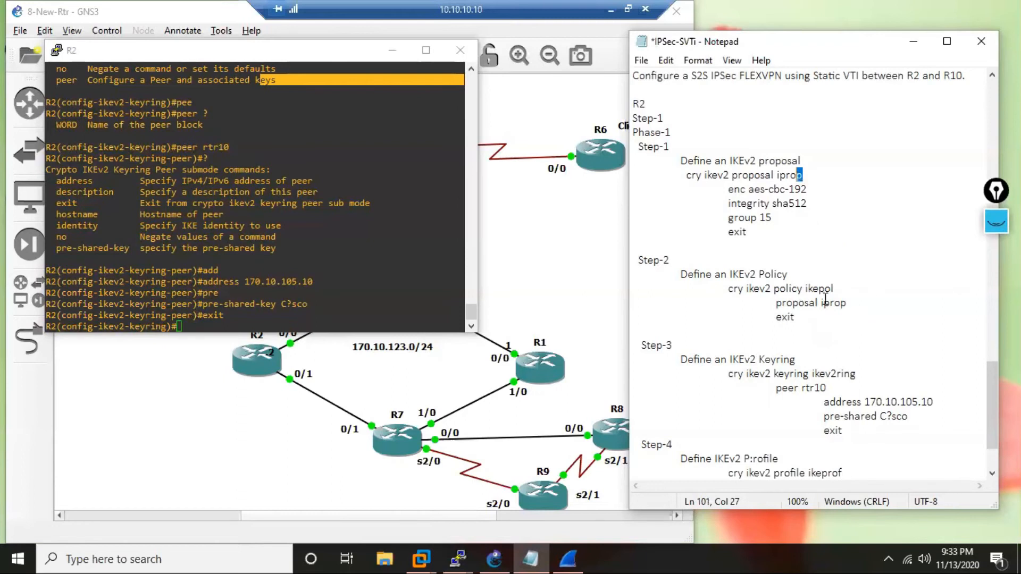
left_click_drag(835, 288, 820, 287)
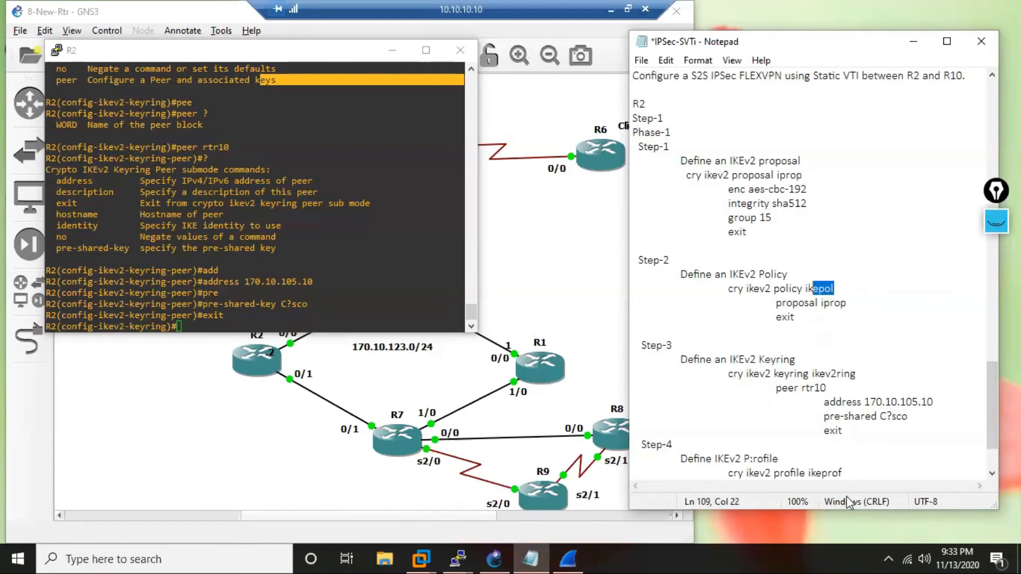
left_click(838, 473)
left_click_drag(840, 471, 833, 472)
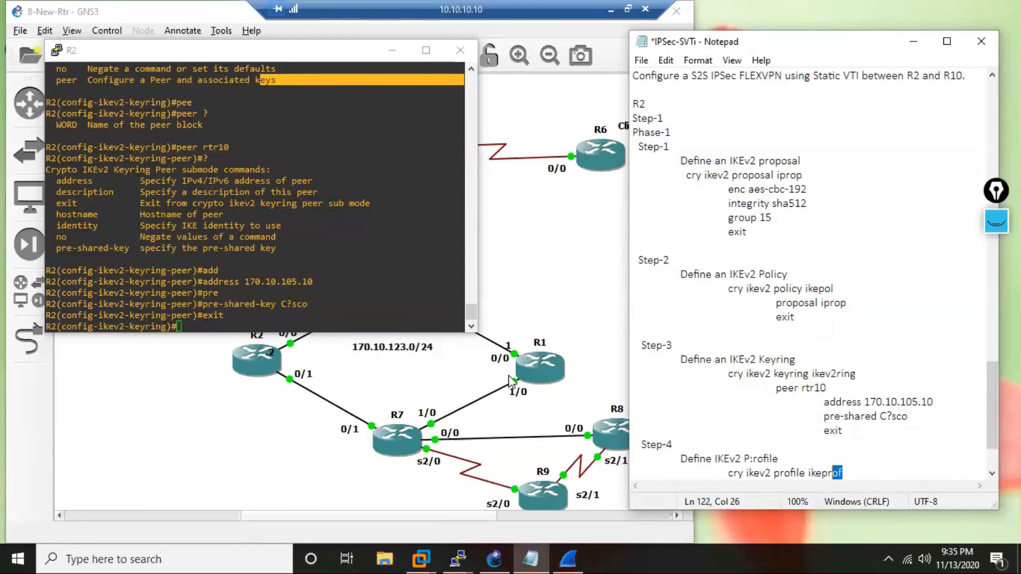
Add the indented line match identity below cry ikev2 profile ikeprof in the Step-4 notes.
left_click(869, 469)
key("Return")
key("Return")
key("BackSpace")
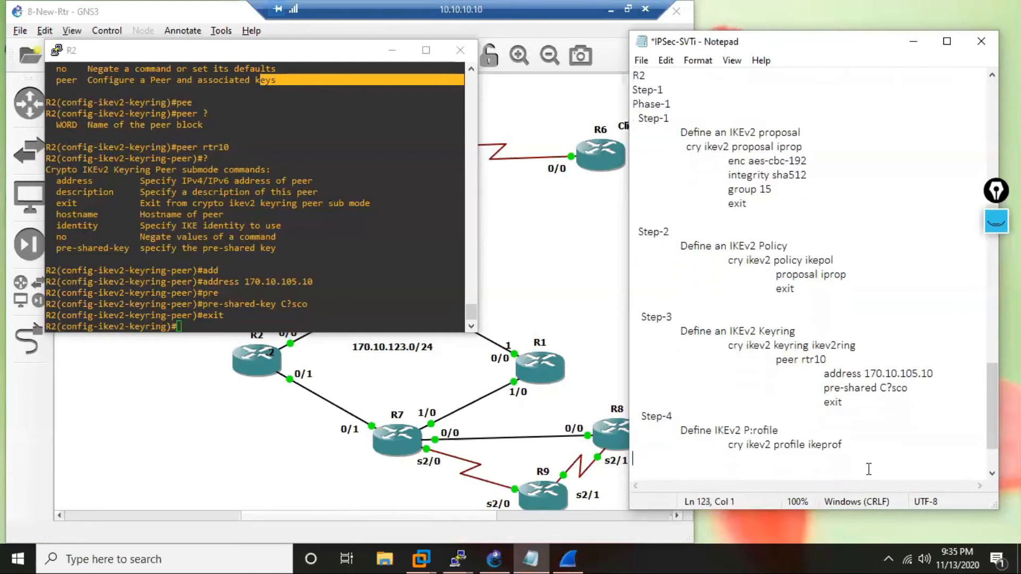
key("Tab")
key("Tab")
type("match identity")
Leave keyring configuration on R2, create IKEv2 profile ikeprof and begin its match identity command, copying both commands from the notes.
left_click_drag(727, 445, 848, 462)
key("ctrl+c")
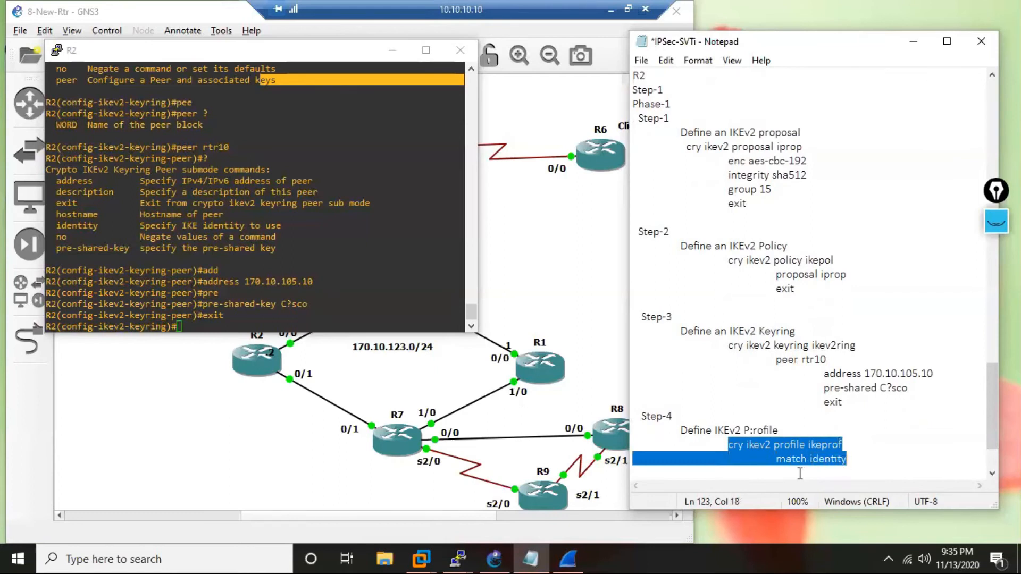
left_click(236, 301)
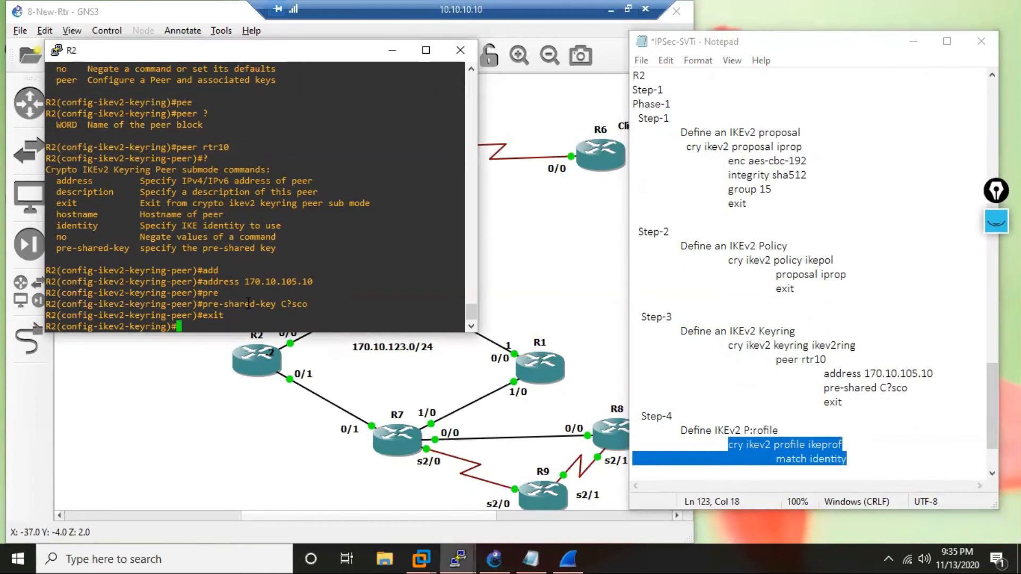
type("exit")
key("Return")
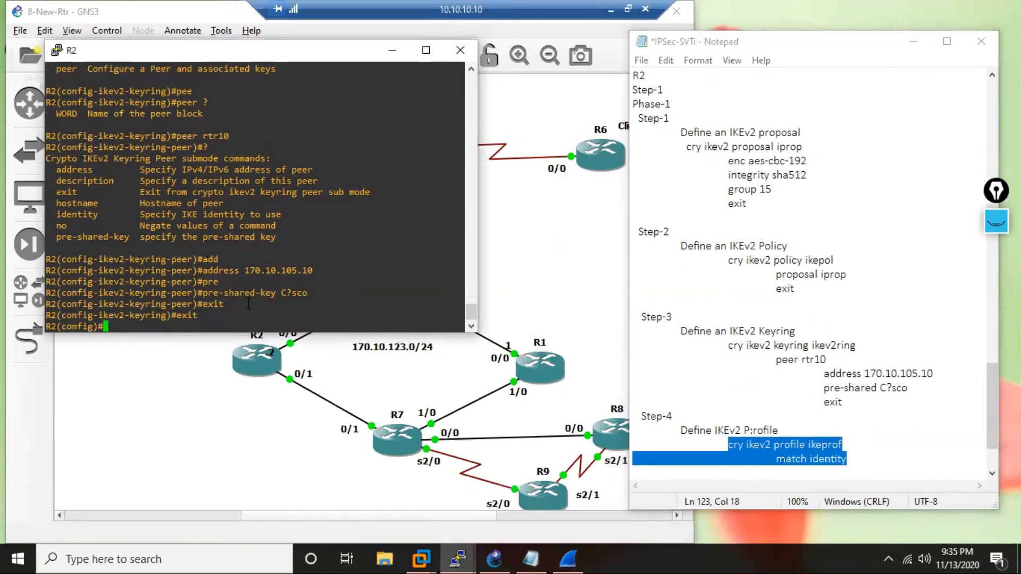
key("Return")
key("Return")
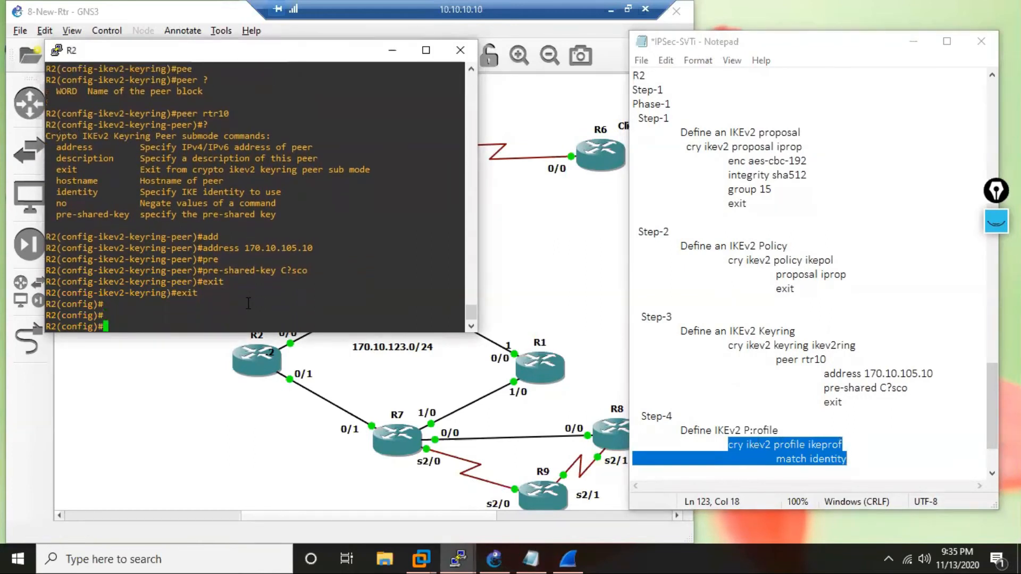
right_click(248, 303)
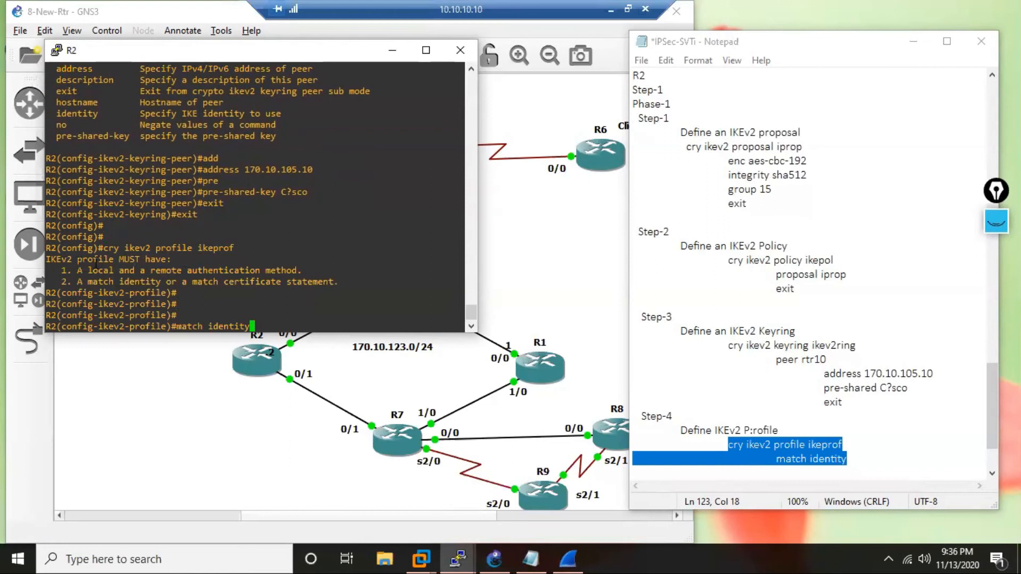
Review the IKEv2 profile requirements on R2, and complete the profile's match identity command with remote address 170.10.105.10.
left_click_drag(167, 261, 301, 272)
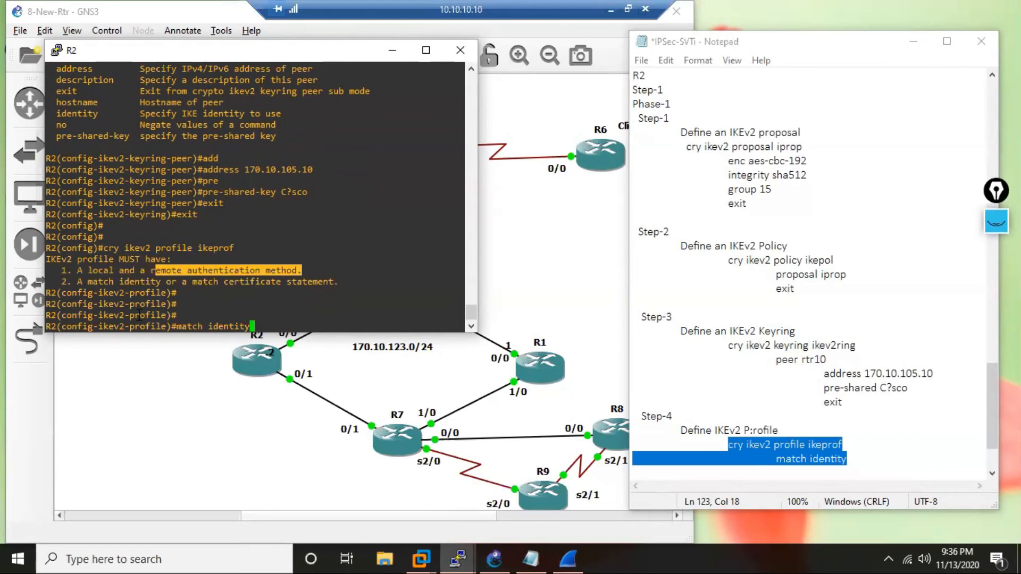
left_click_drag(115, 292, 162, 282)
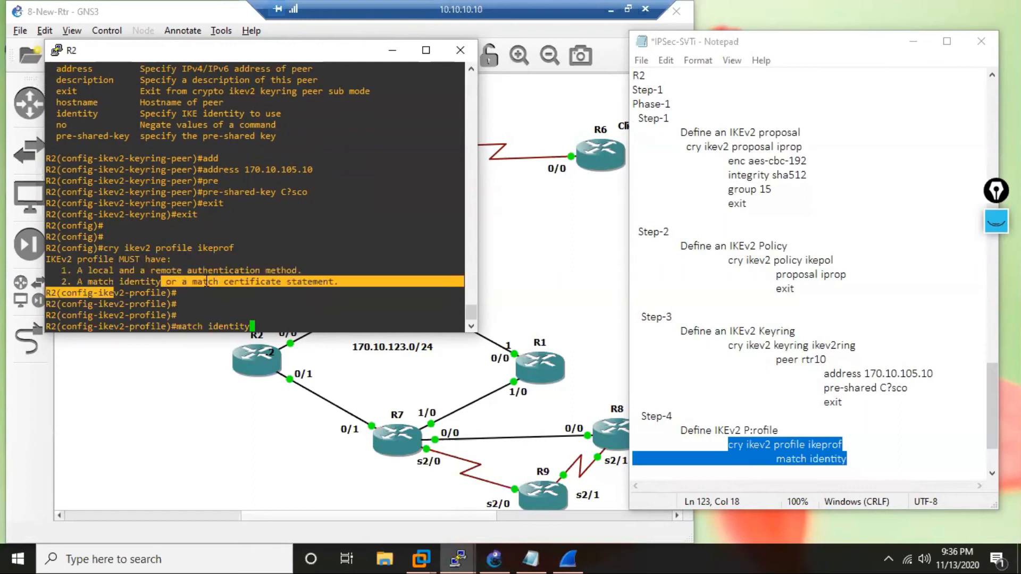
left_click(231, 282)
left_click_drag(259, 277, 94, 282)
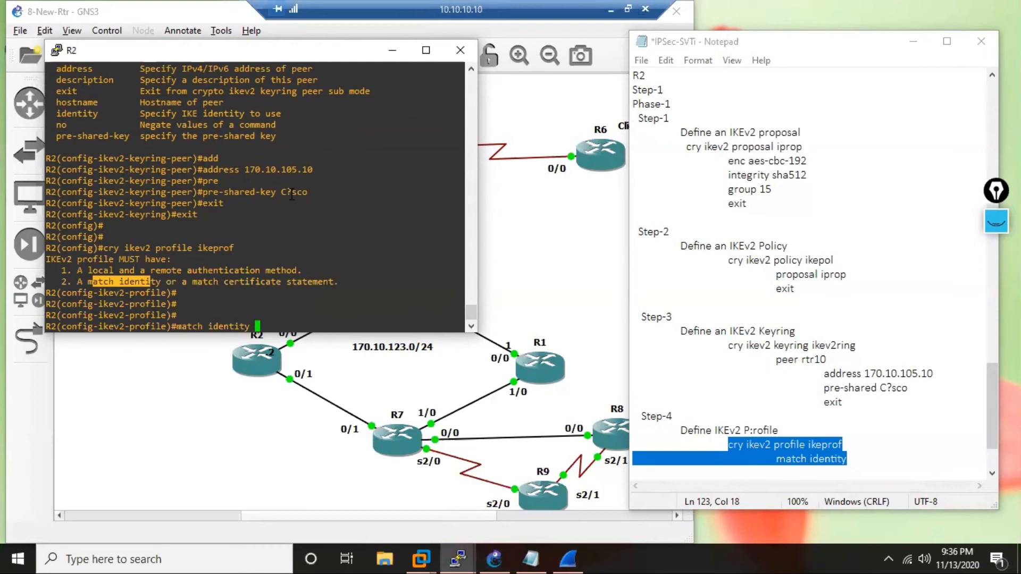
type("?")
type("re")
key("Tab")
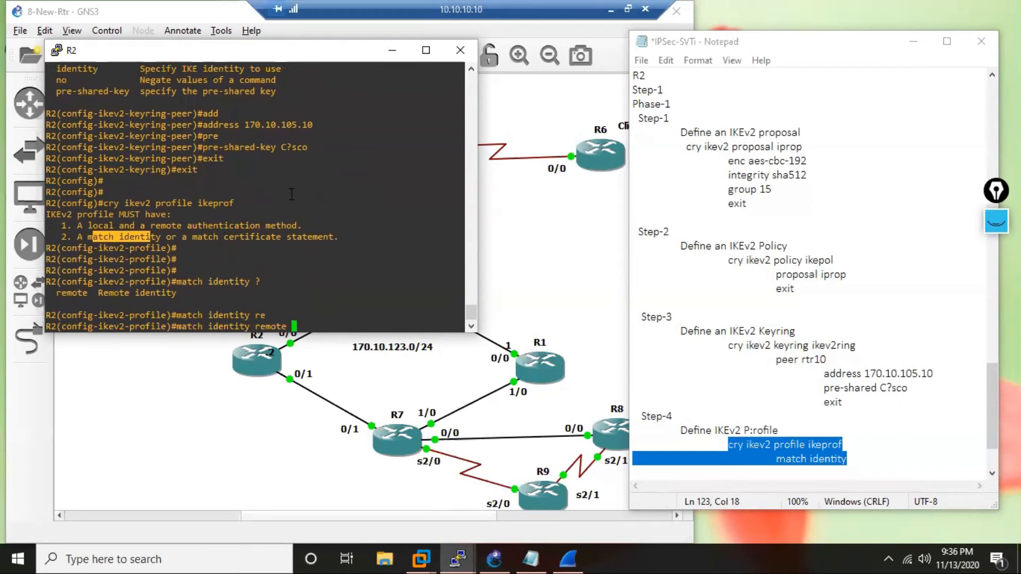
type("ad")
key("Tab")
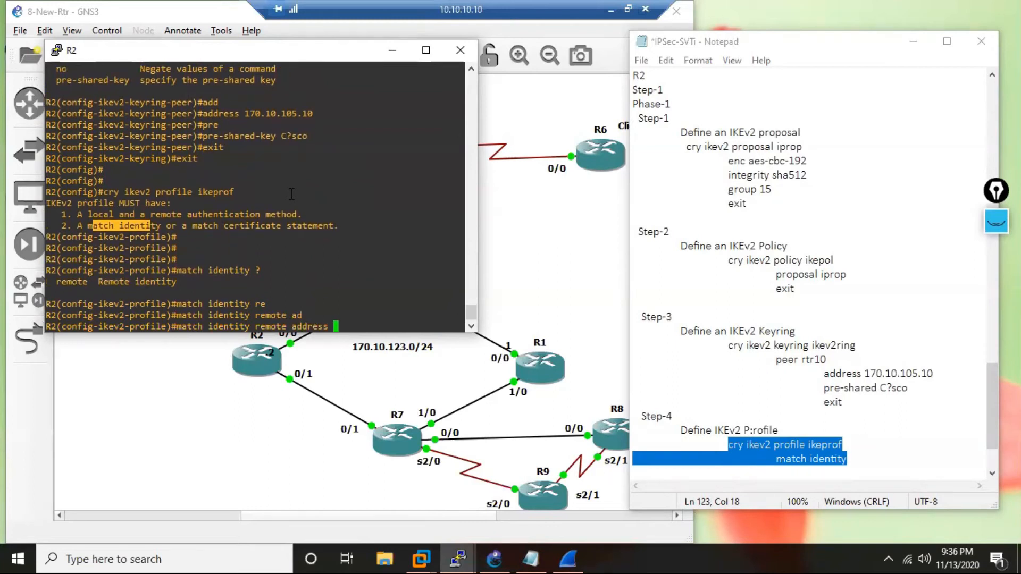
type("170.10.105.10")
key("Return")
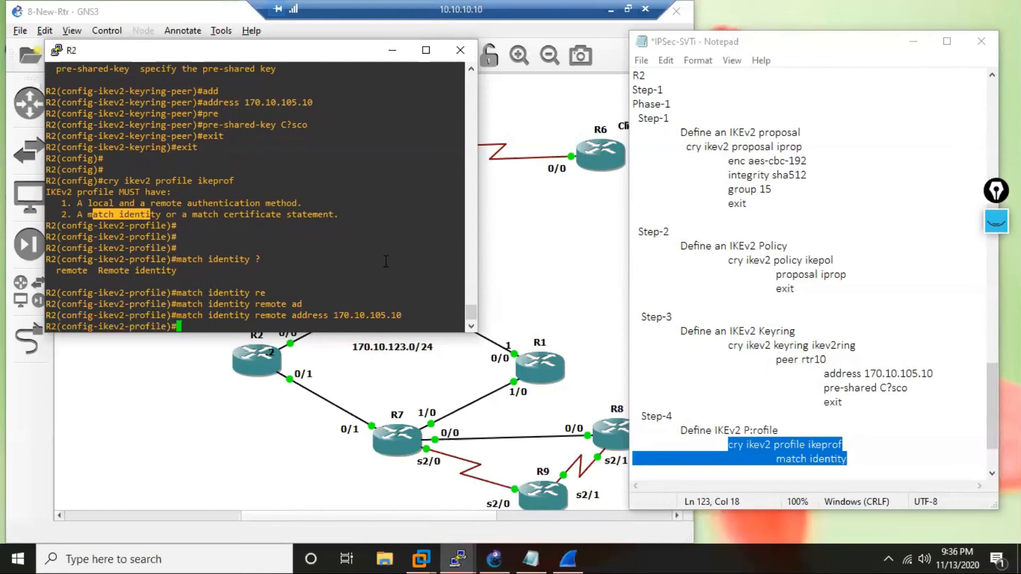
Set the local authentication method of R2's IKEv2 profile to pre-share, consulting the authentication options on the way.
type("au")
key("Tab")
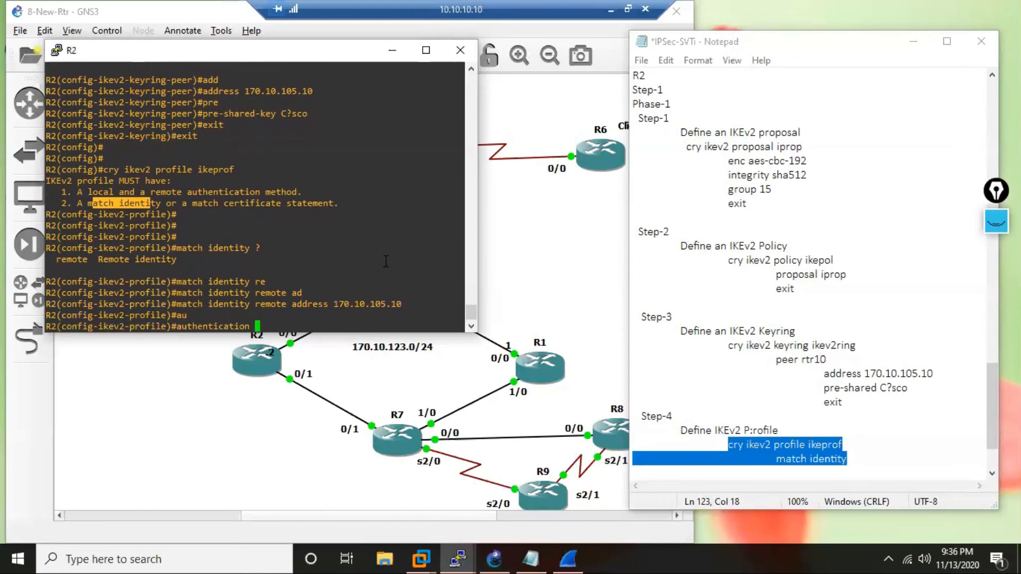
type("?")
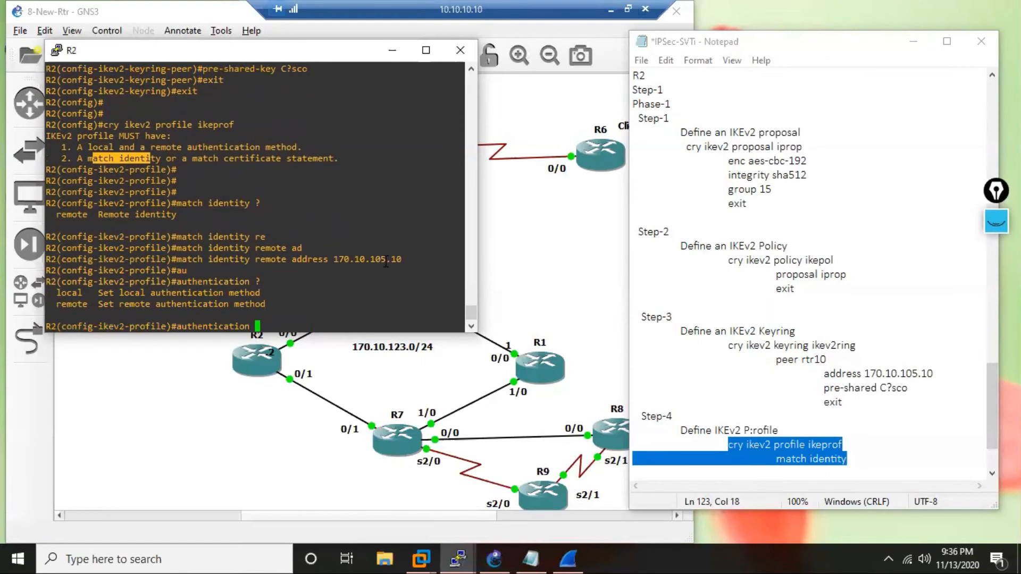
type("lo")
key("Tab")
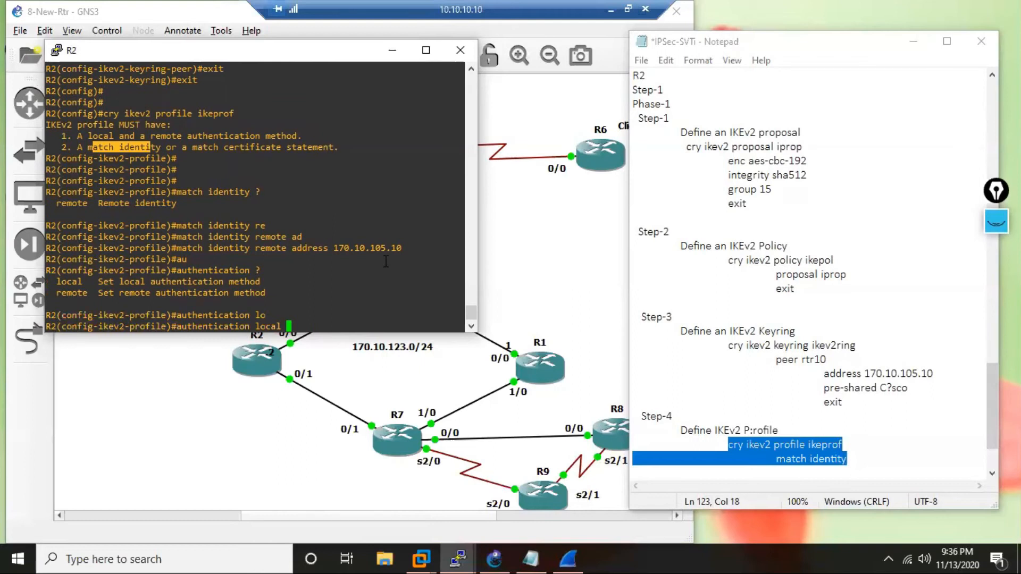
type("pre")
key("Tab")
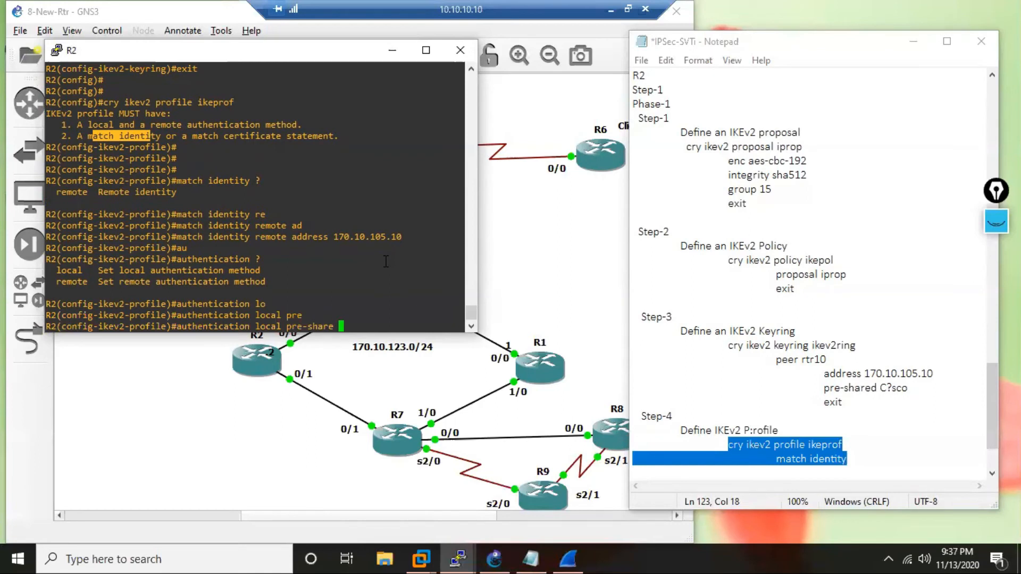
key("Return")
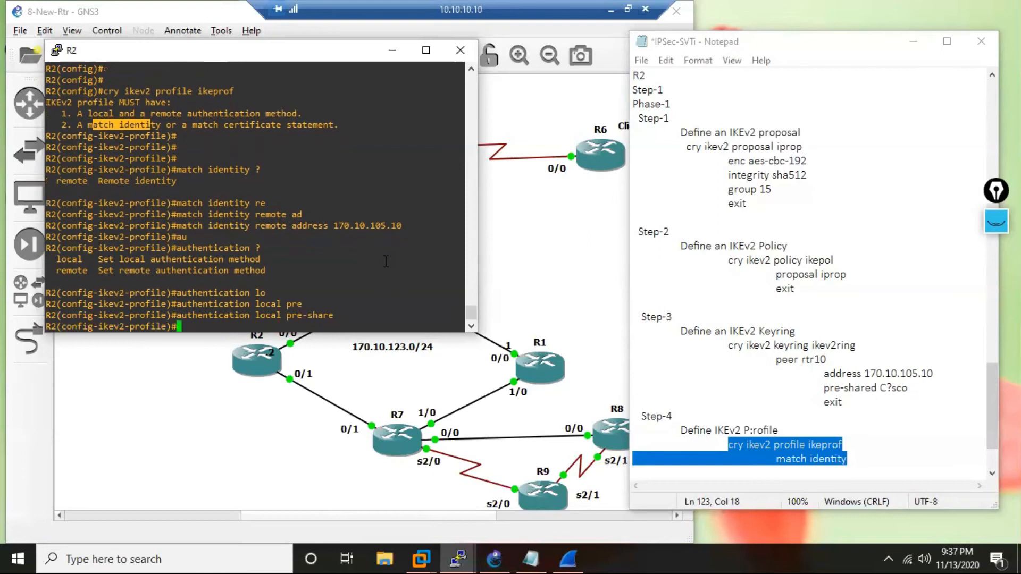
List the remote authentication methods for R2's IKEv2 profile and set remote authentication to pre-share.
type("auth")
key("Tab")
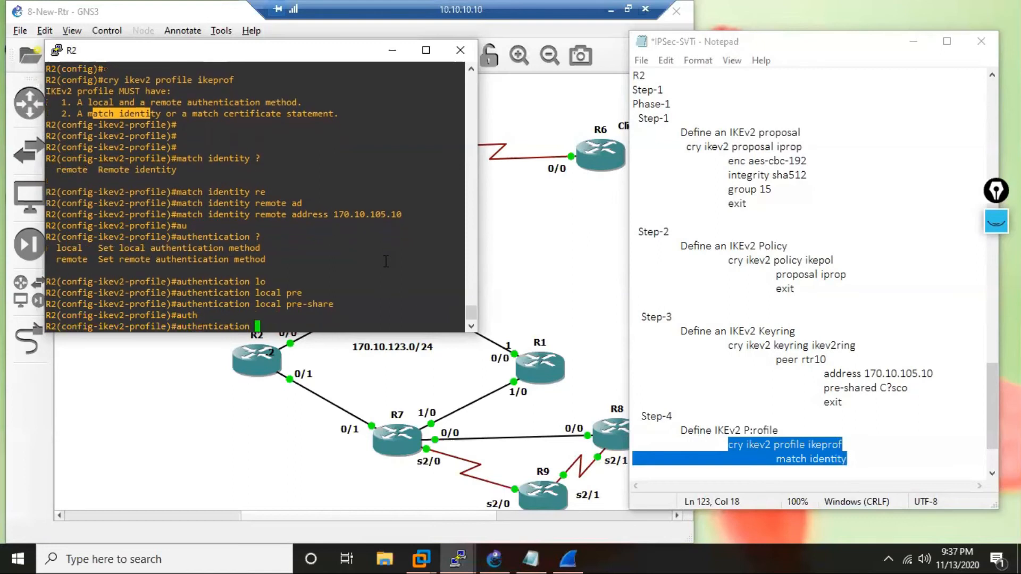
type("re")
key("Tab")
type("?")
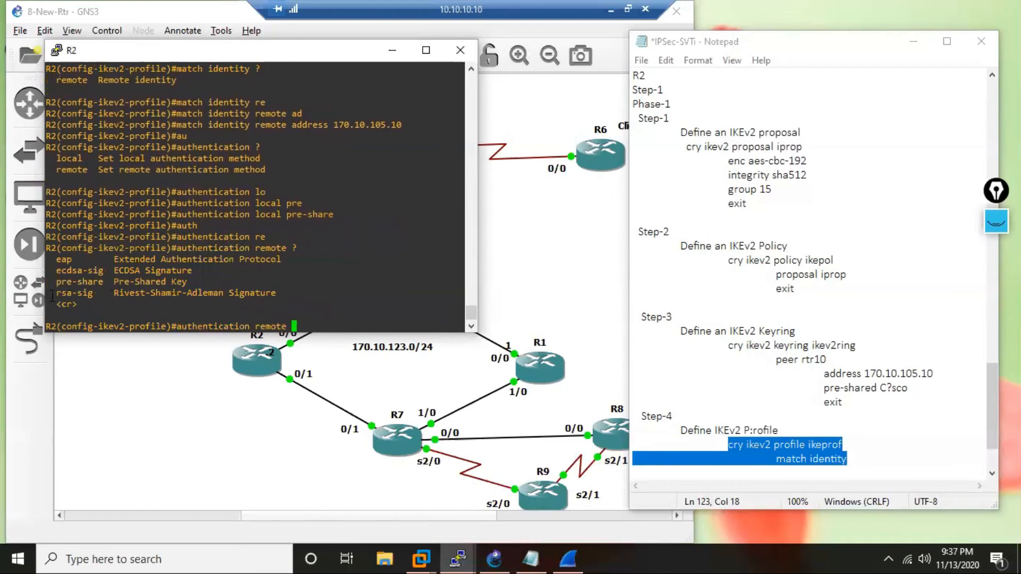
left_click_drag(51, 296, 77, 304)
left_click_drag(113, 271, 56, 260)
type("pre")
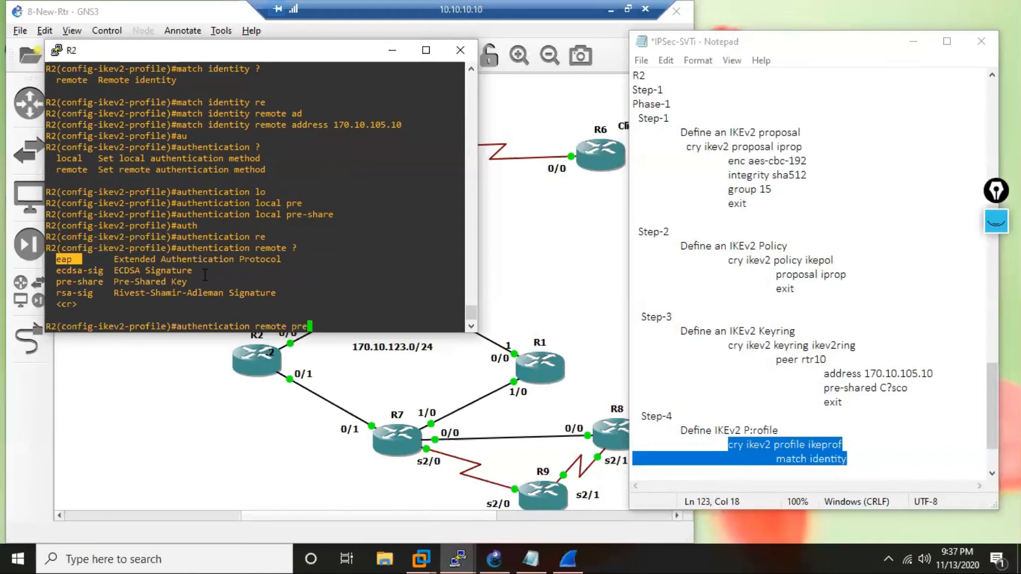
key("Tab")
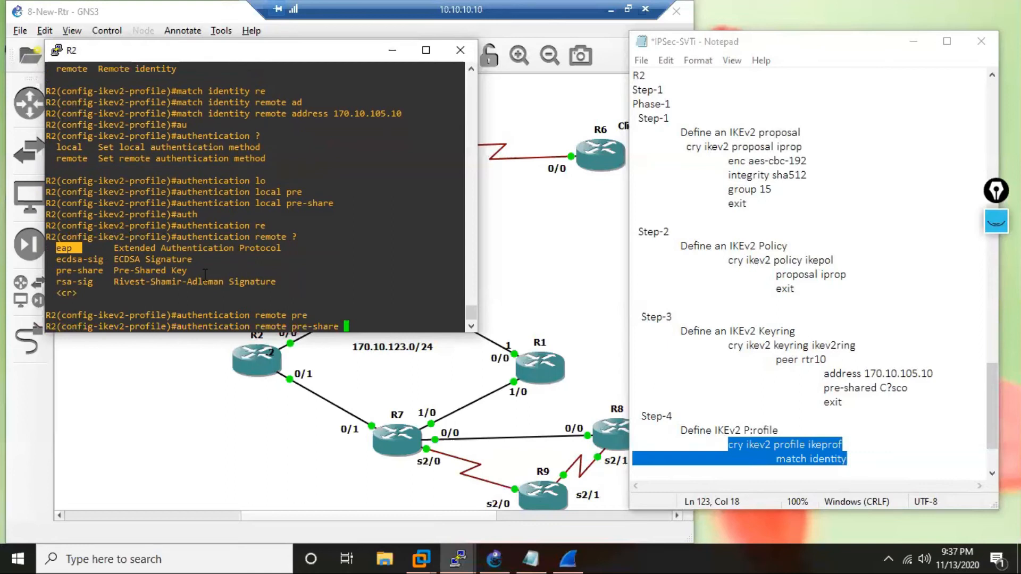
key("Return")
key("Return")
key("Return")
key("Return")
key("Return")
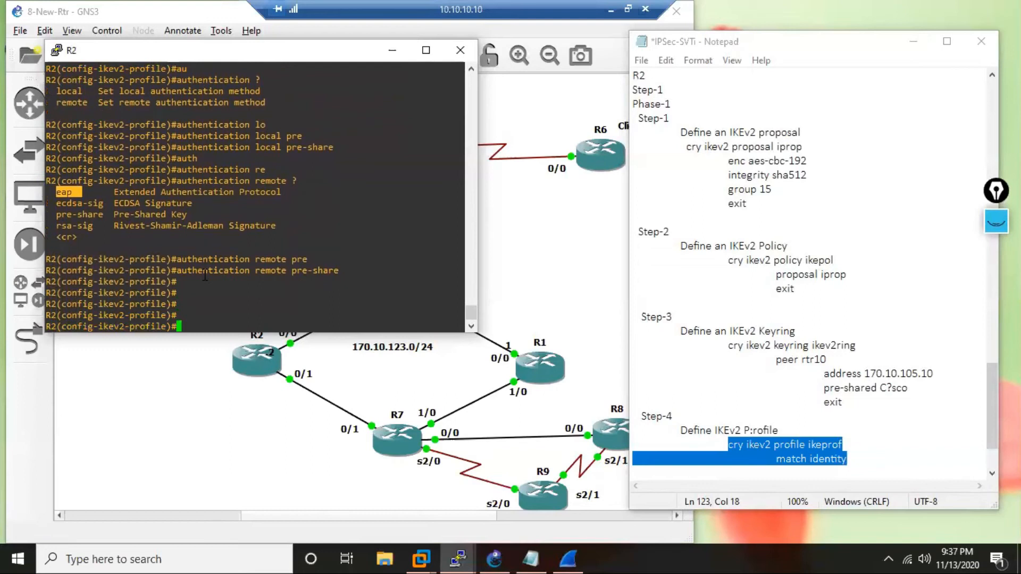
Assign the local keyring ikev2ring to R2's IKEv2 profile, copying the keyring name from the Step-3 notes.
type("key")
key("Tab")
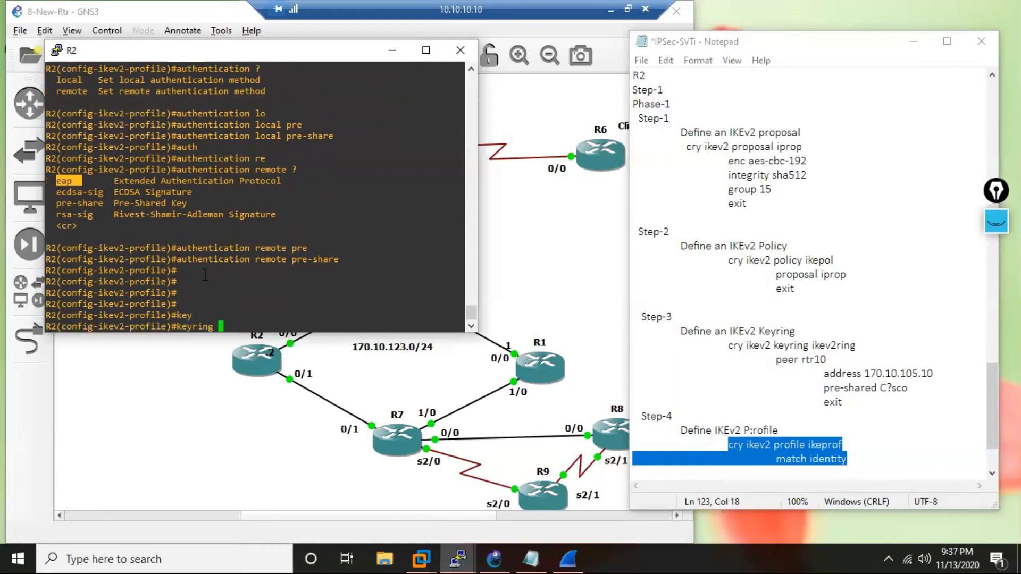
type("lo")
key("Tab")
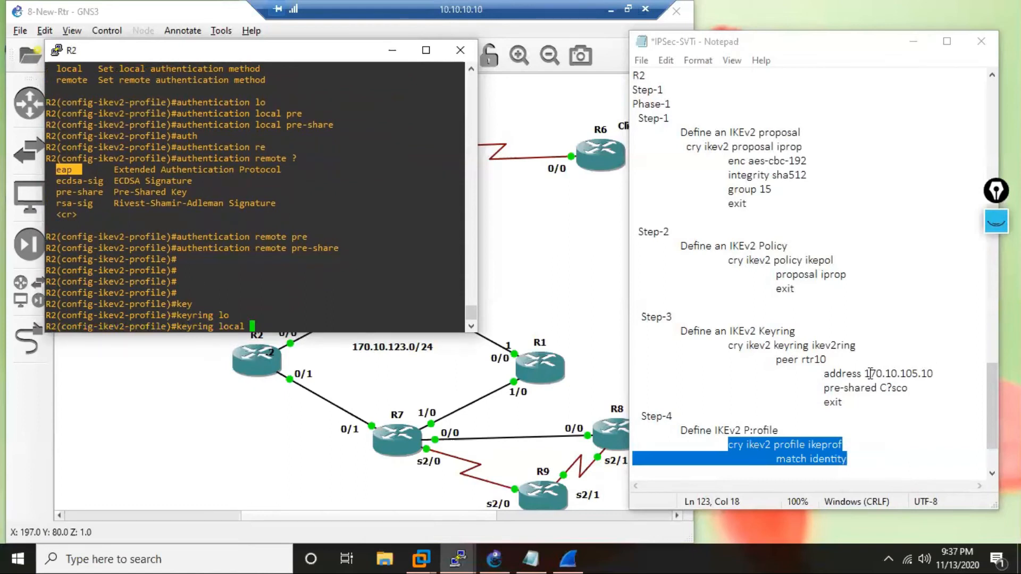
left_click_drag(838, 350, 812, 351)
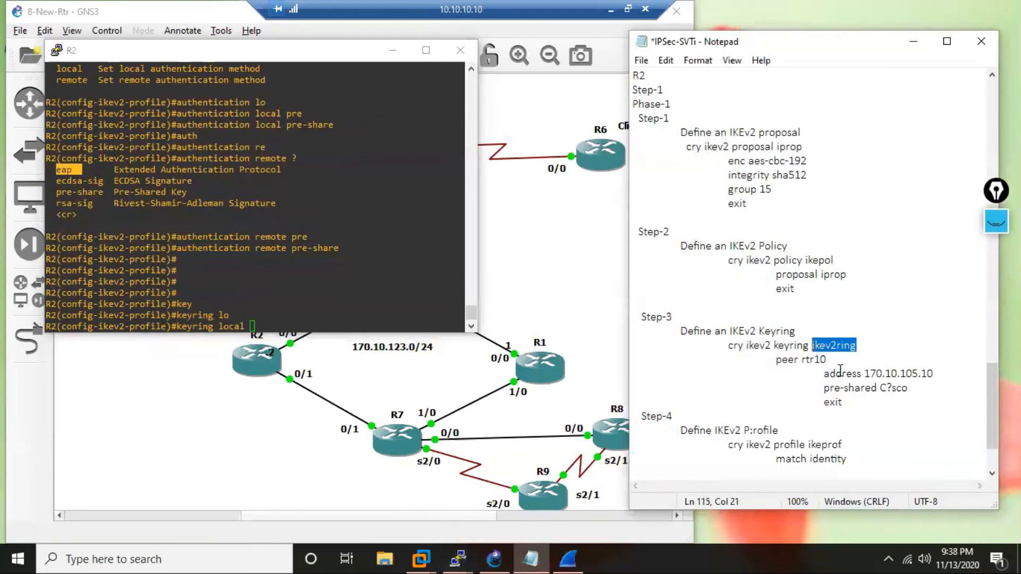
key("ctrl+c")
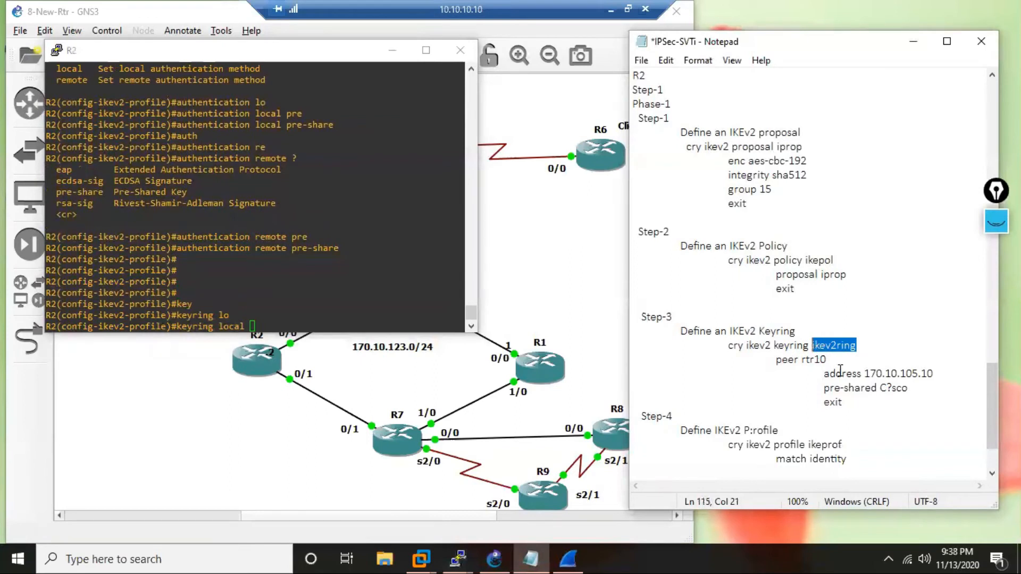
right_click(321, 297)
key("Return")
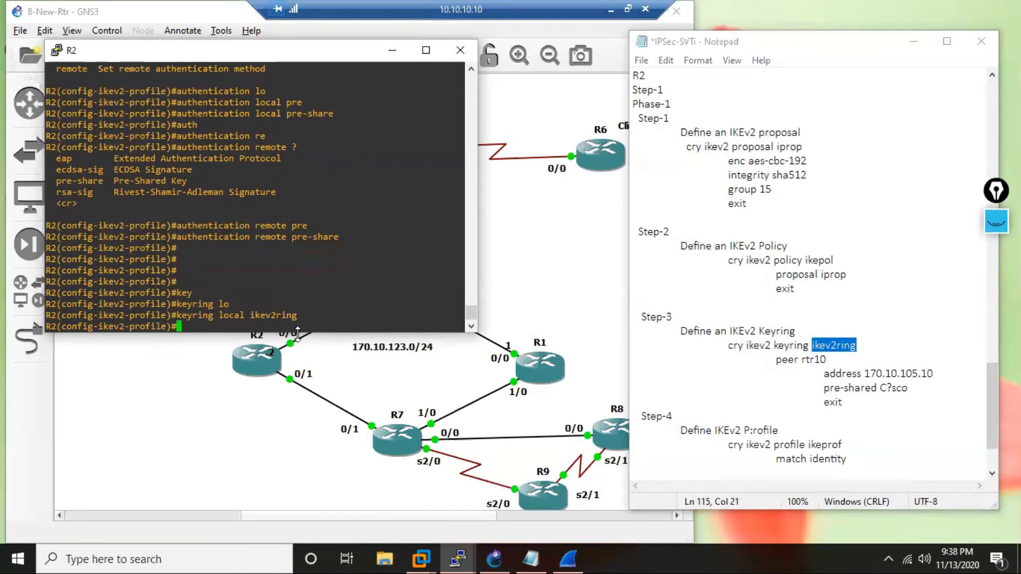
Exit IKEv2 profile configuration on R2, returning to global configuration mode.
key("Return")
key("Return")
type("e")
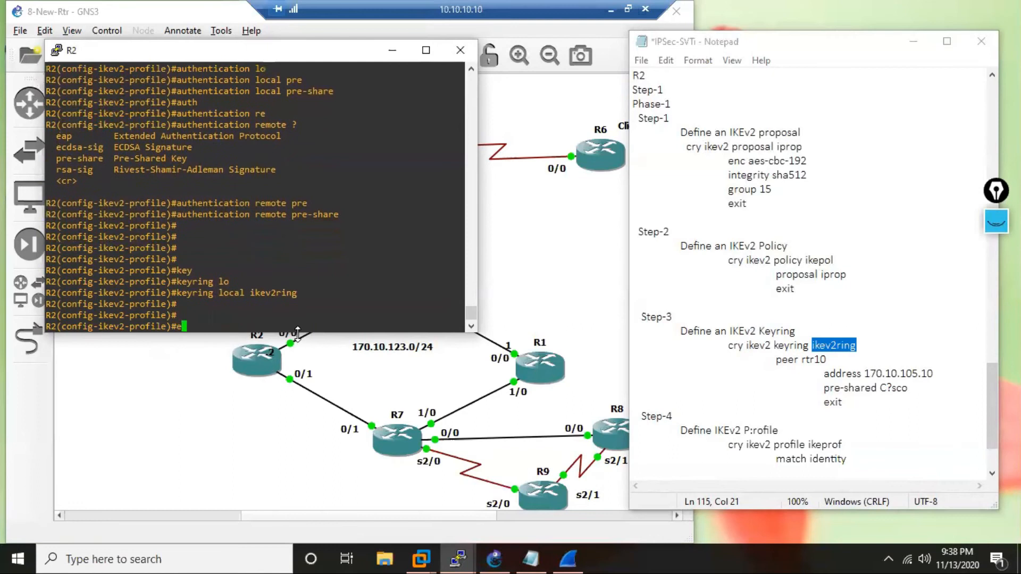
type("xit")
key("Return")
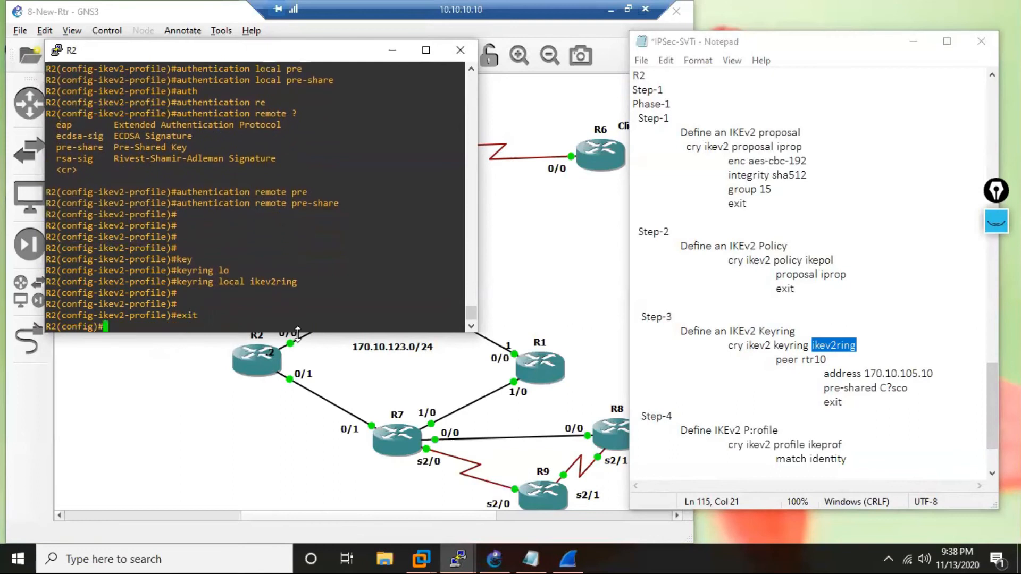
key("Return")
key("Return")
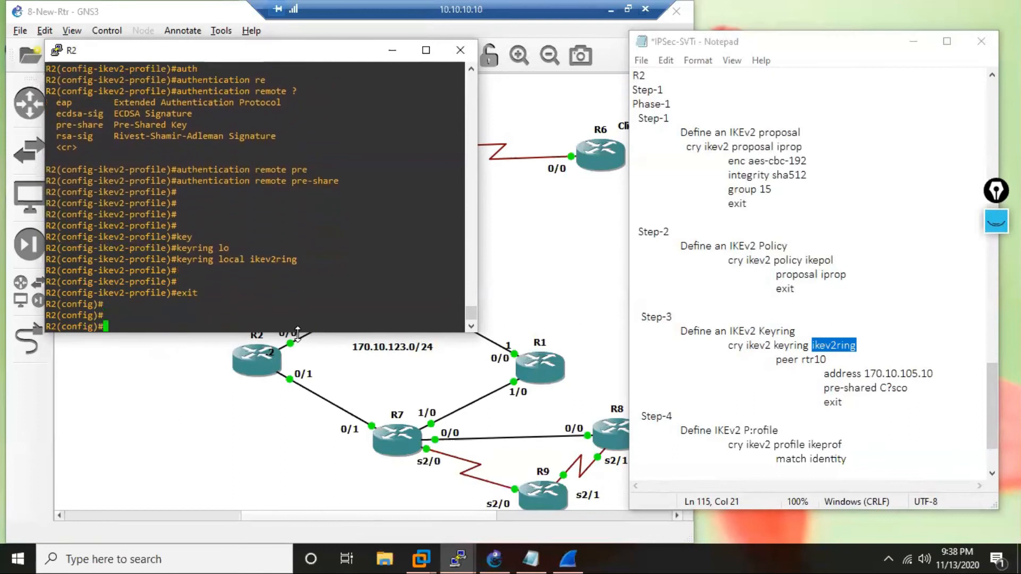
Copy authentication local pre-share from R2's console into the notes as an indented line below match identity.
left_click(871, 461)
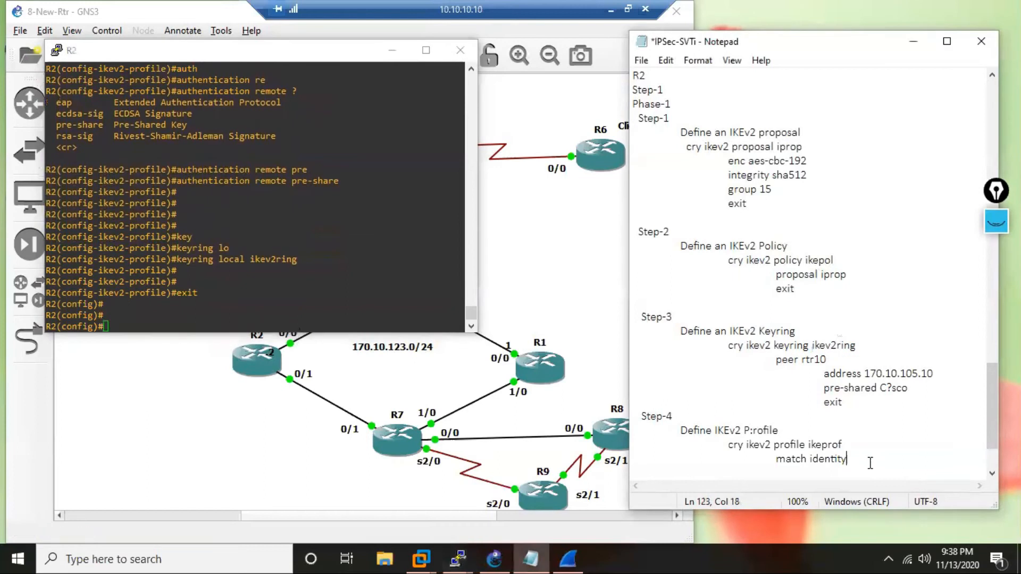
key("Return")
key("Tab")
key("Tab")
key("Tab")
scroll(220, 117, "up", 4)
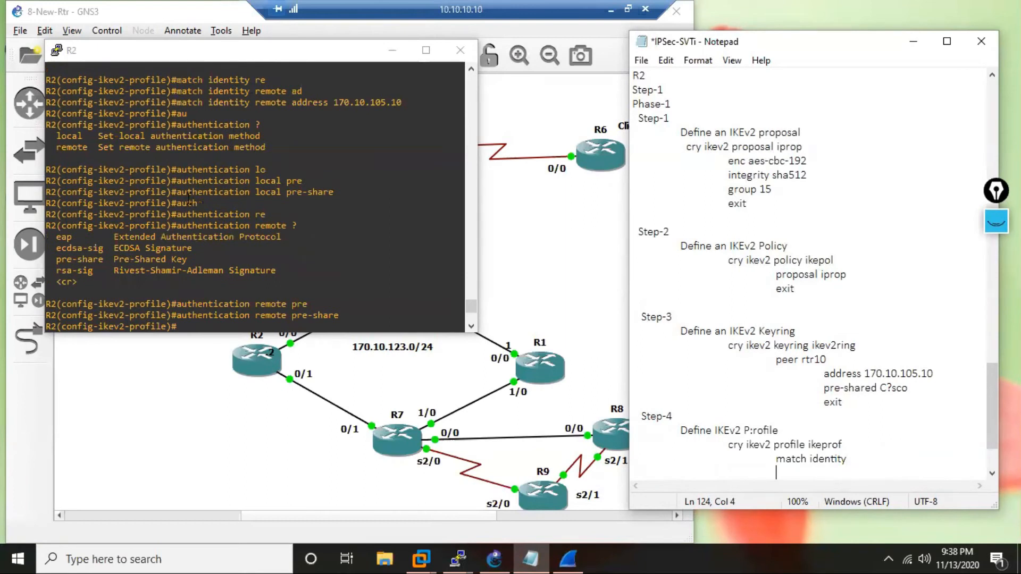
left_click_drag(177, 192, 334, 194)
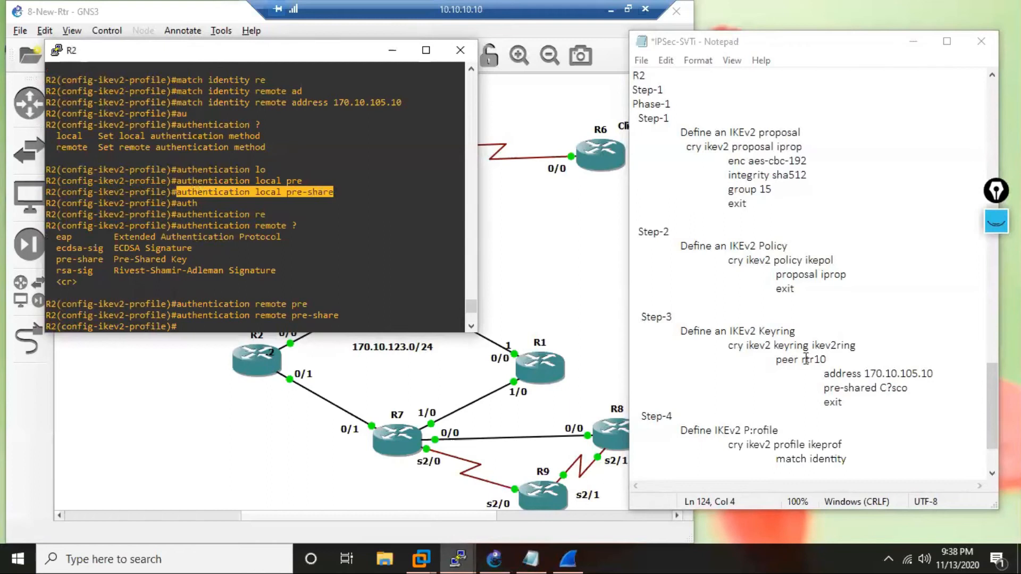
left_click(795, 473)
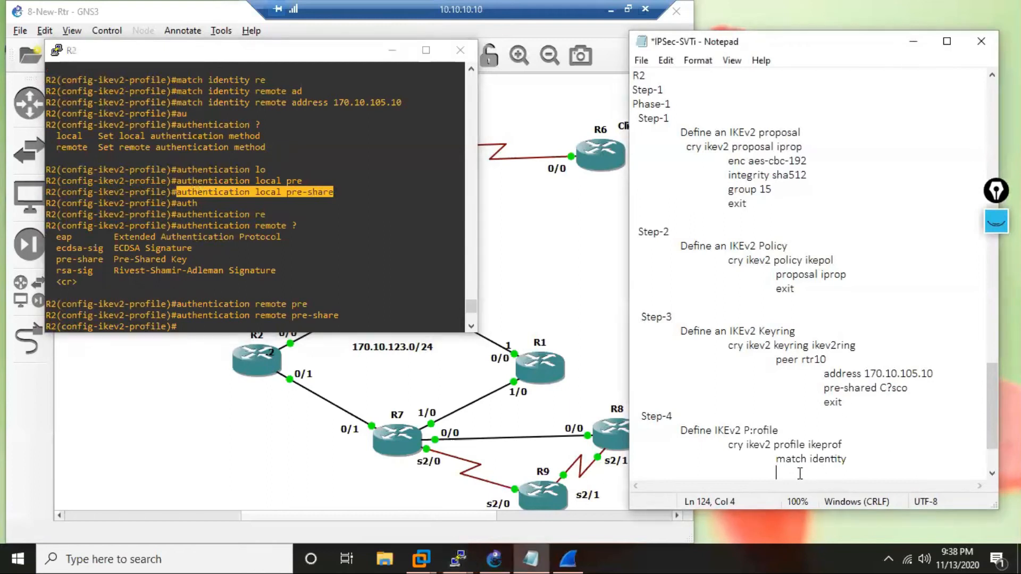
type("authentication local pre-share")
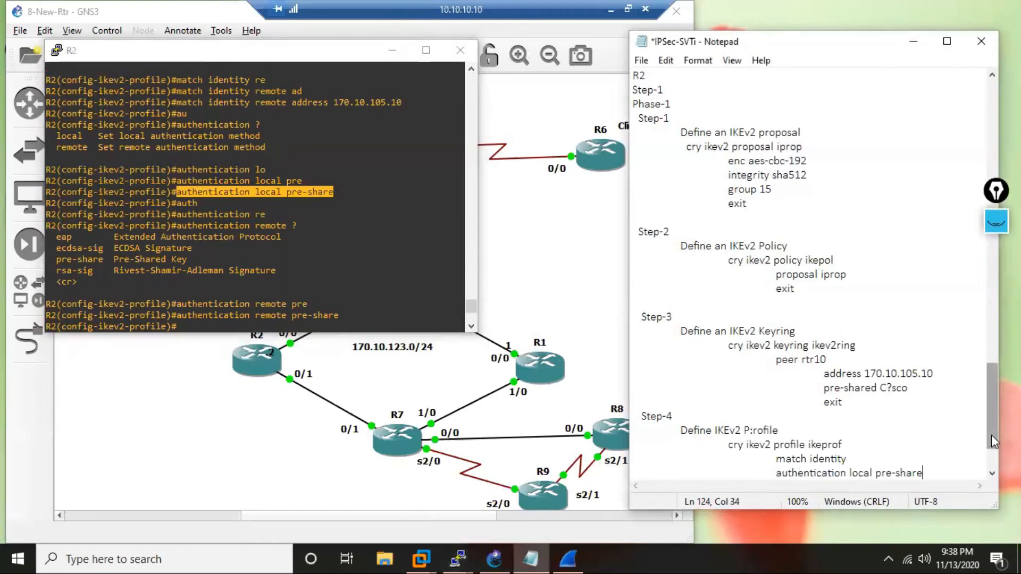
Add an indented authentication remote pre-share line below authentication local pre-share in the notes, adapting a pasted copy of the local line.
key("Return")
key("Tab")
key("Tab")
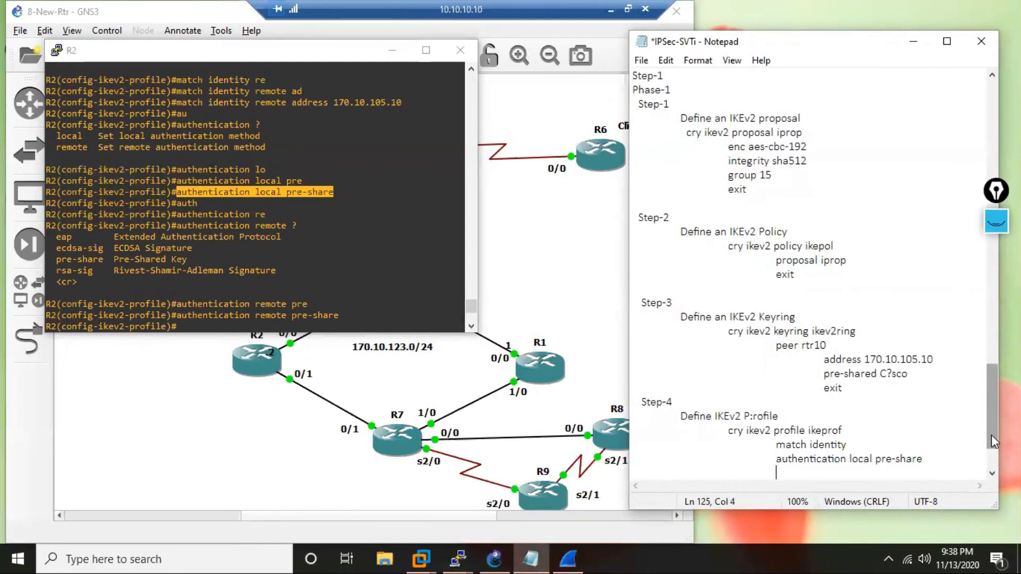
type("authentication local pre-share")
key("Left")
key("Left")
key("Left")
key("Left")
key("Left")
key("Left")
key("Left")
key("Left")
key("Left")
key("Left")
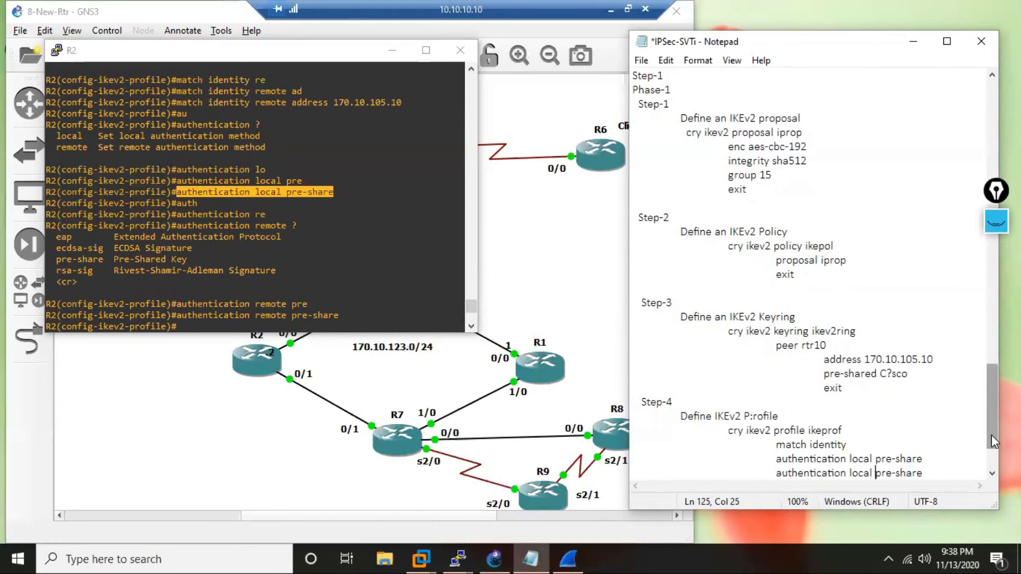
key("BackSpace")
key("BackSpace")
key("BackSpace")
key("BackSpace")
key("BackSpace")
type("remote")
key("End")
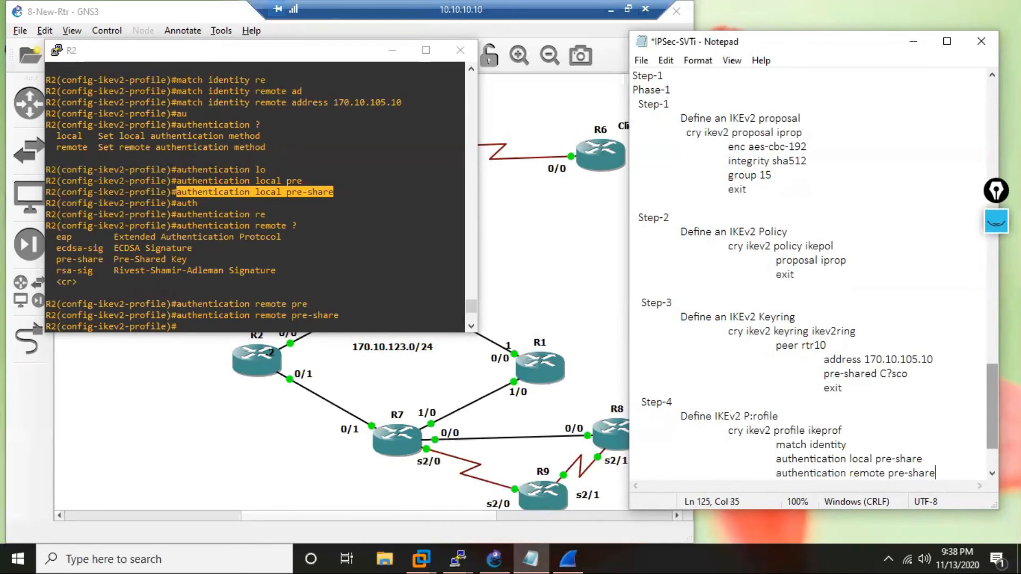
Add the indented line keyring local ikev2ring to the Step-4 notes, copying the keyring name from Step-3.
key("Return")
key("Tab")
key("Tab")
key("Tab")
type("keyring")
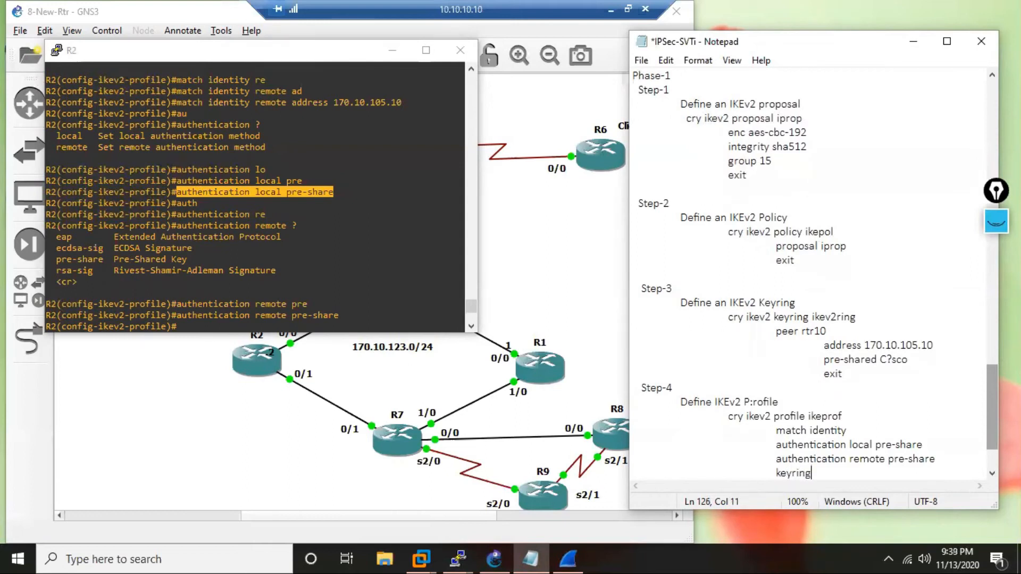
type(" local")
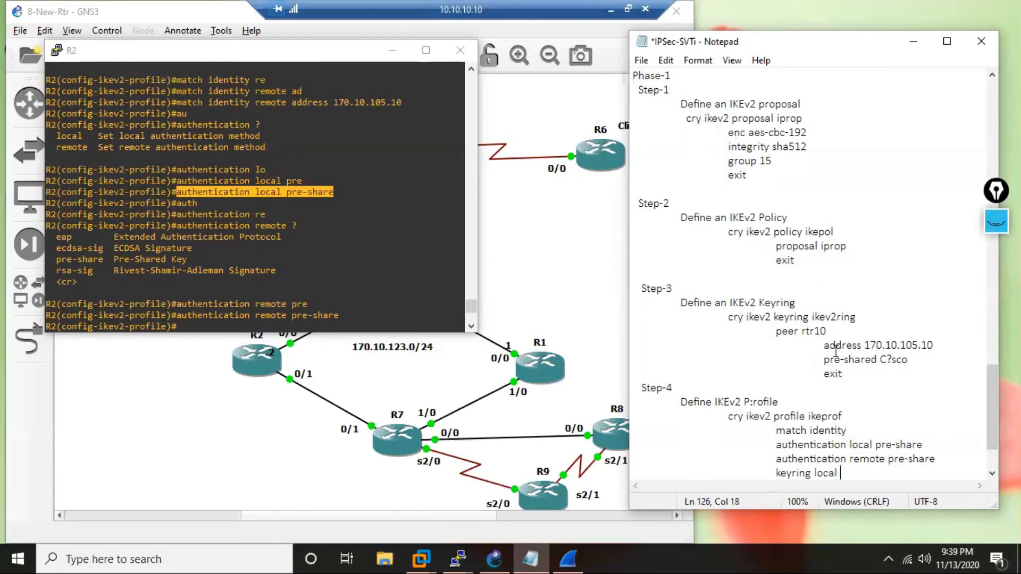
left_click_drag(856, 317, 812, 320)
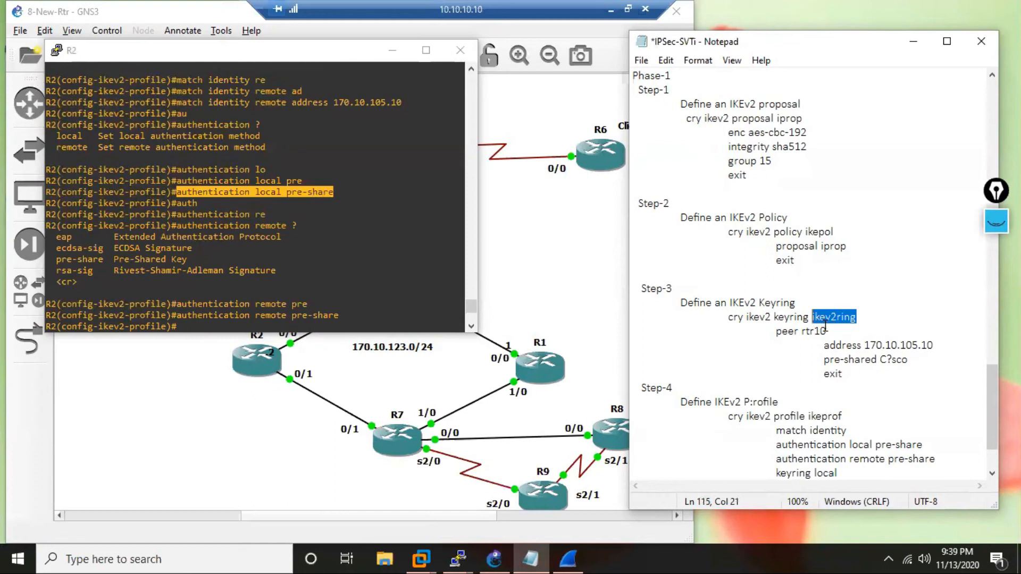
key("ctrl+c")
left_click(899, 471)
key("ctrl+v")
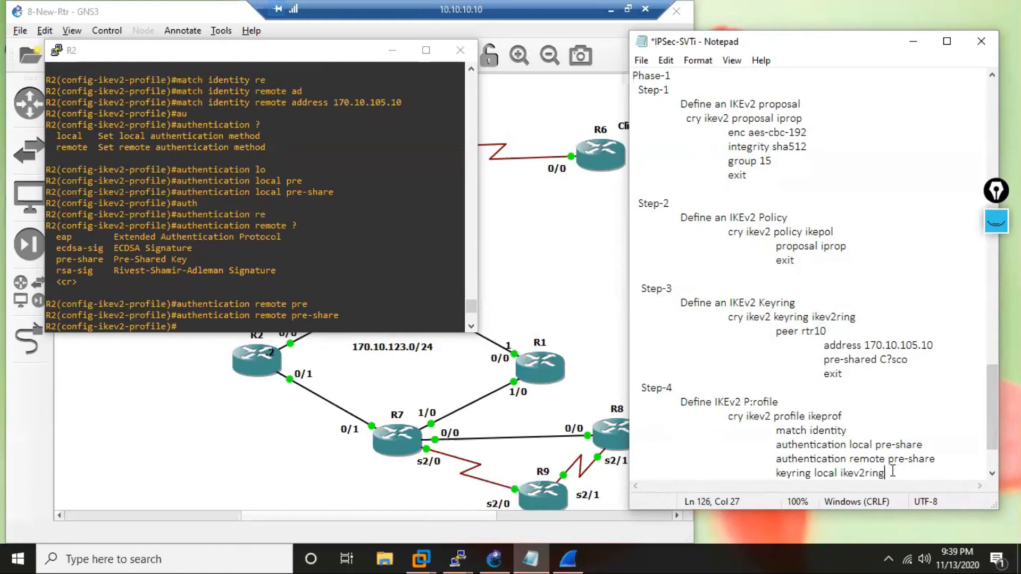
Close the Step-4 IKEv2 profile commands in the notes with an indented exit line.
key("Return")
key("Tab")
key("Tab")
key("Tab")
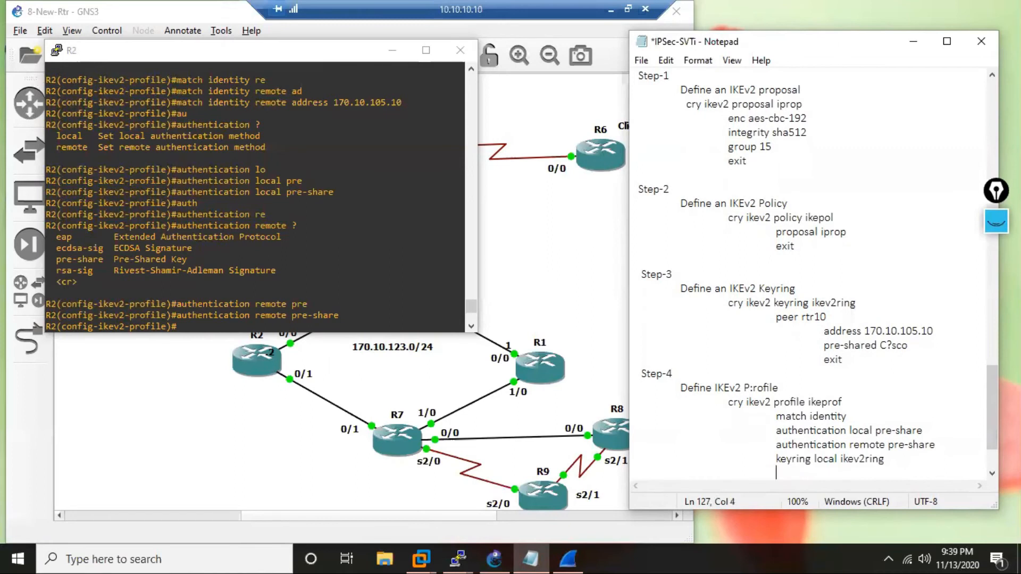
type("exit")
key("Return")
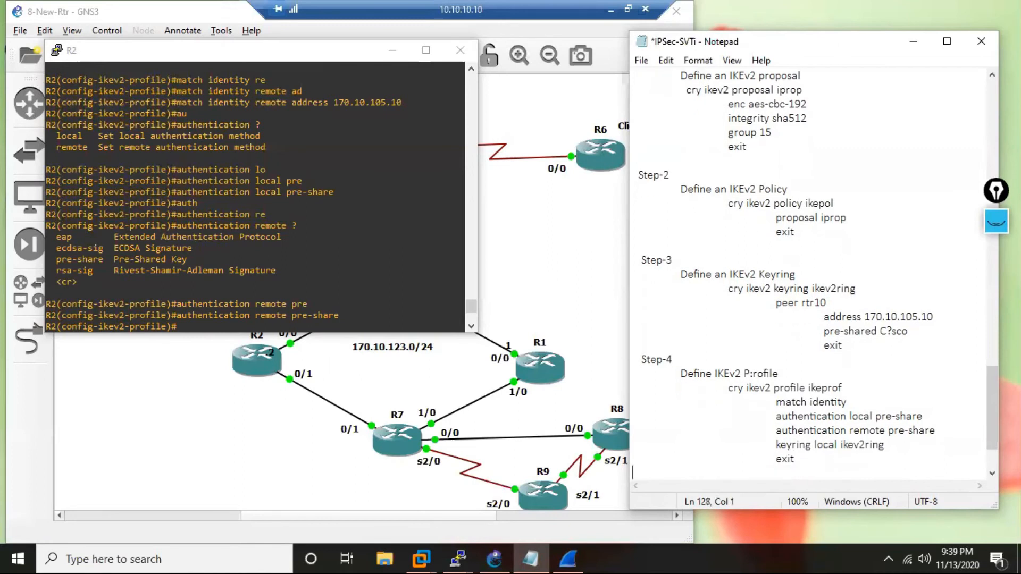
Add a divider line reading Phase-1-Completge, framed by asterisks, below the Step-4 notes.
key("Return")
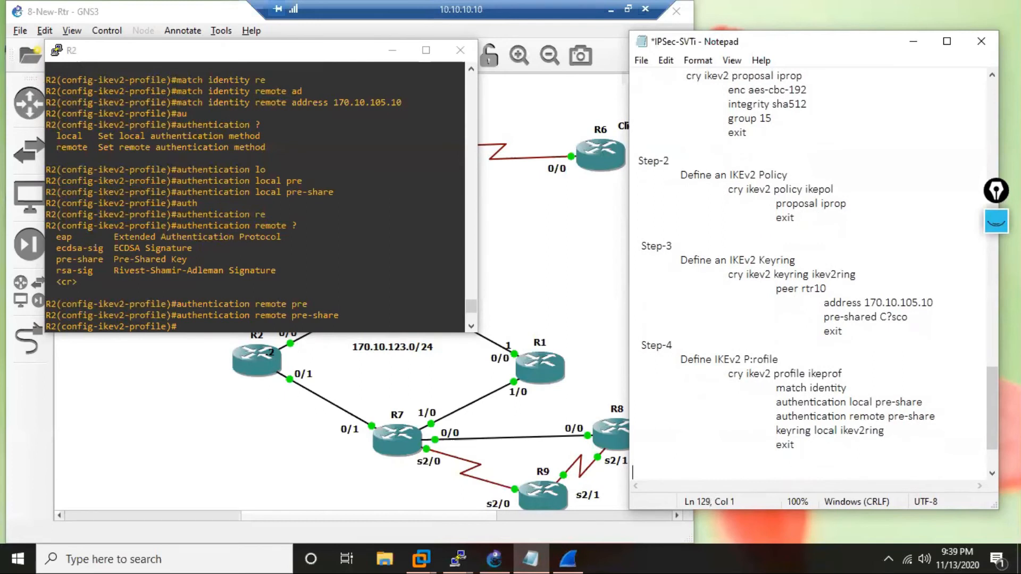
type("**************Phase-1-Completge")
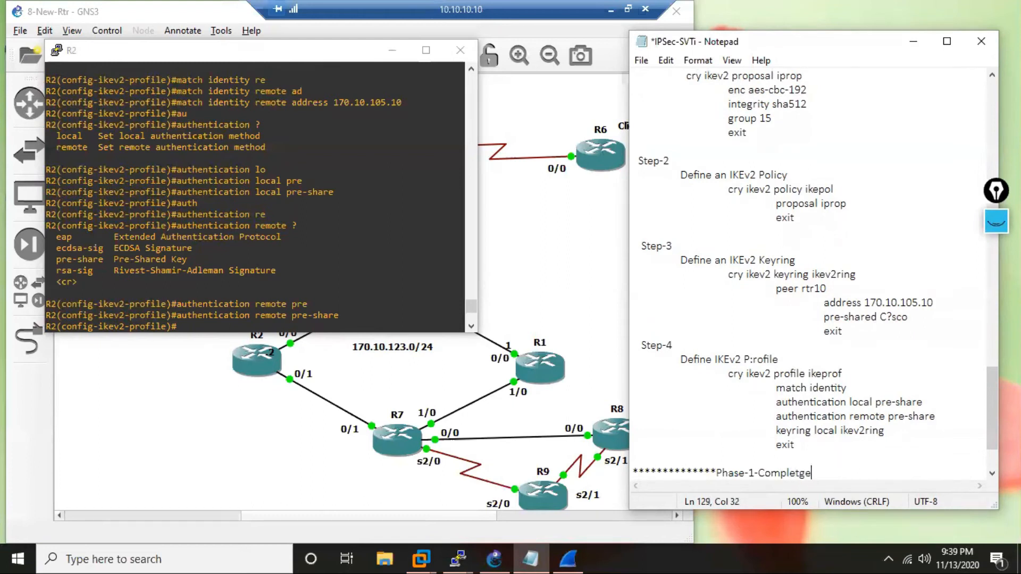
type("****************")
scroll(399, 388, "down", 2)
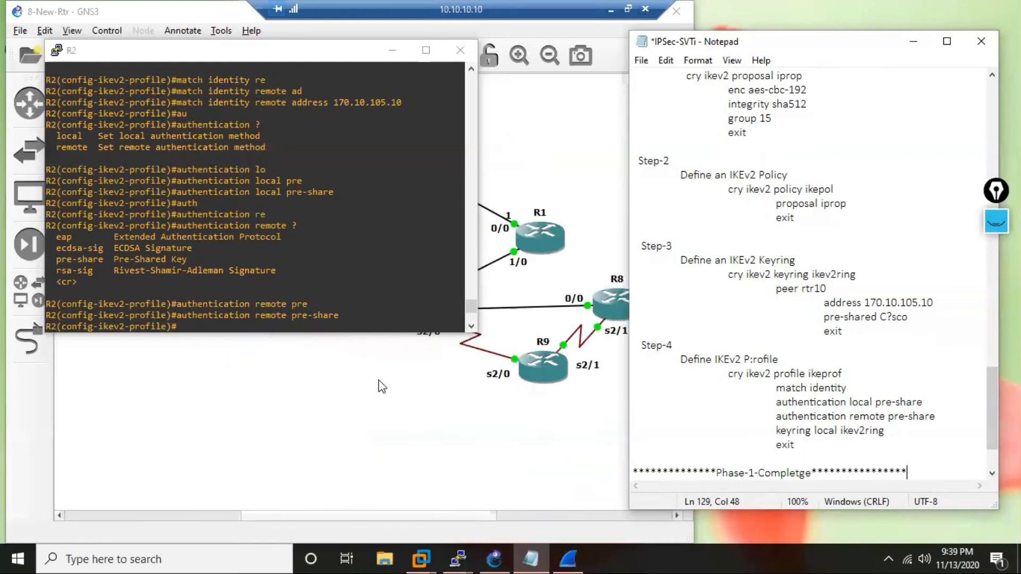
Add the headings Step-2 and Phase-2 below the Phase-1 divider, separated by blank lines.
key("Return")
key("Return")
key("Return")
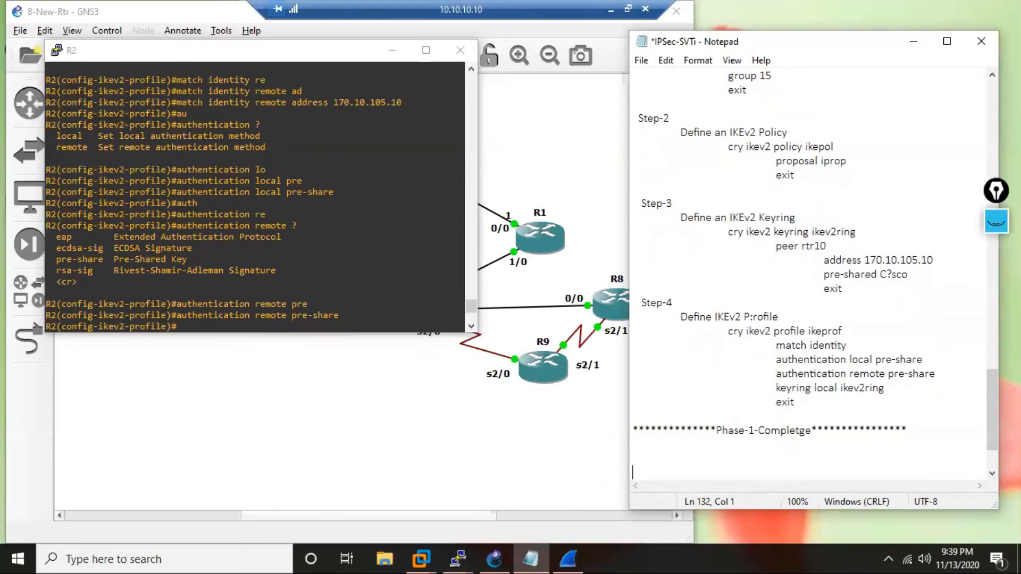
left_click(951, 465)
type("P")
key("BackSpace")
type("Step-2")
key("Return")
key("Return")
type("D")
key("BackSpace")
key("Return")
type("Phase-2")
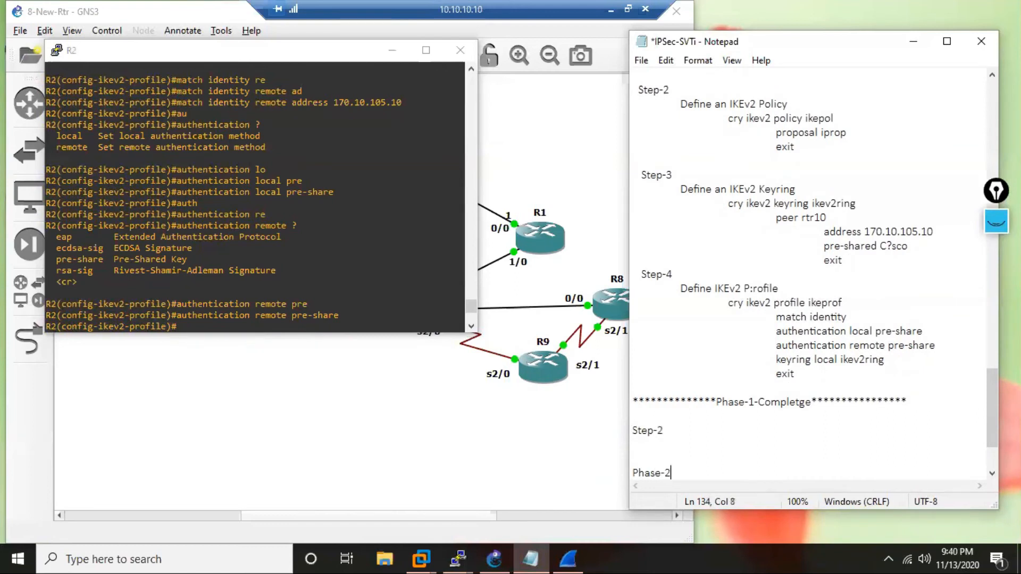
Add a Step-1 heading under Phase-2 with the indented description Define the IPSec Transform-set.
key("Return")
key("Return")
type("Step-1")
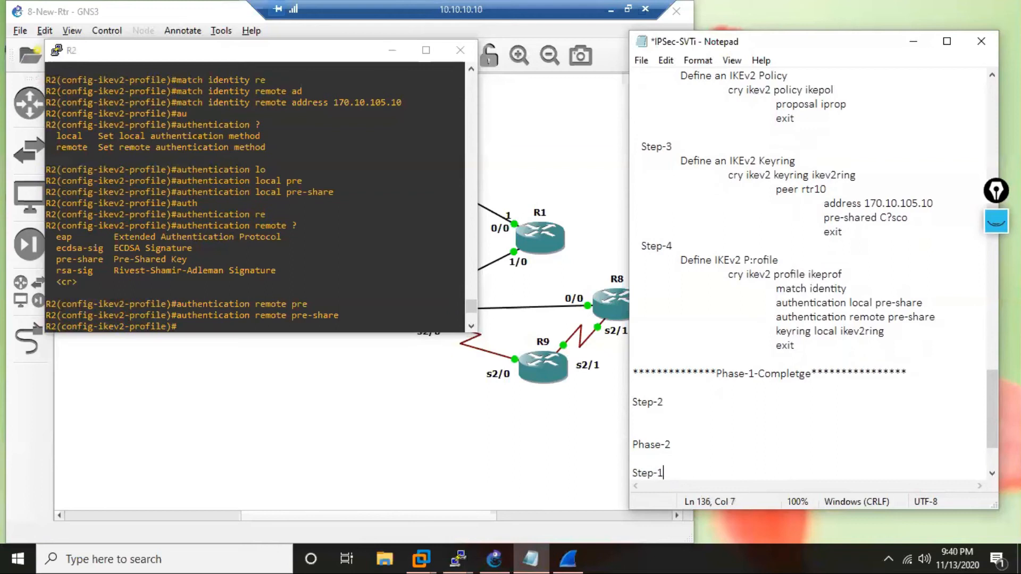
key("Return")
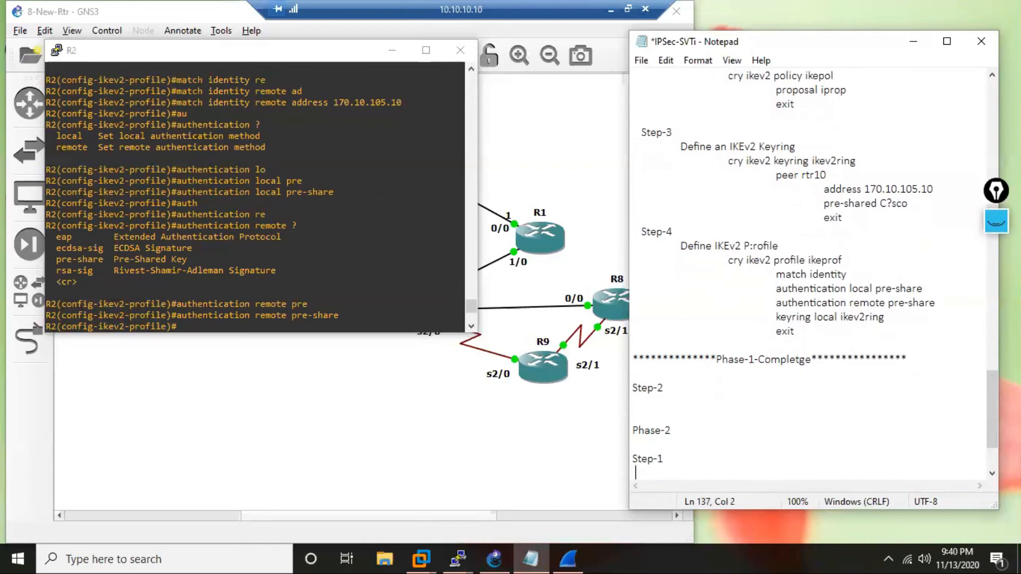
type("Define the IPSec Transform")
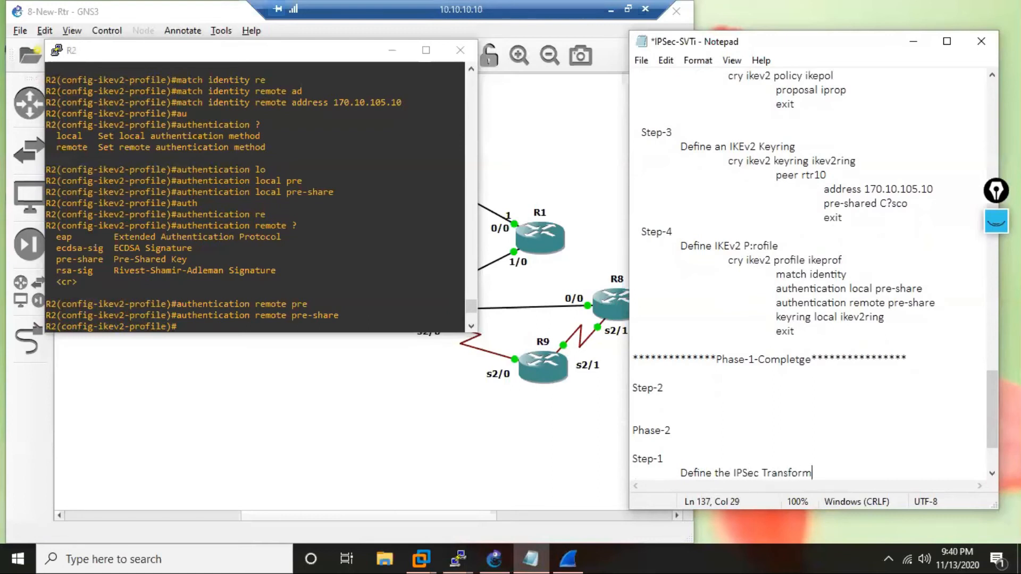
type("-set")
Begin the transform-set command in the notes with cry ips tr v2set esp-.
key("Return")
key("Tab")
type("cry ips tr ")
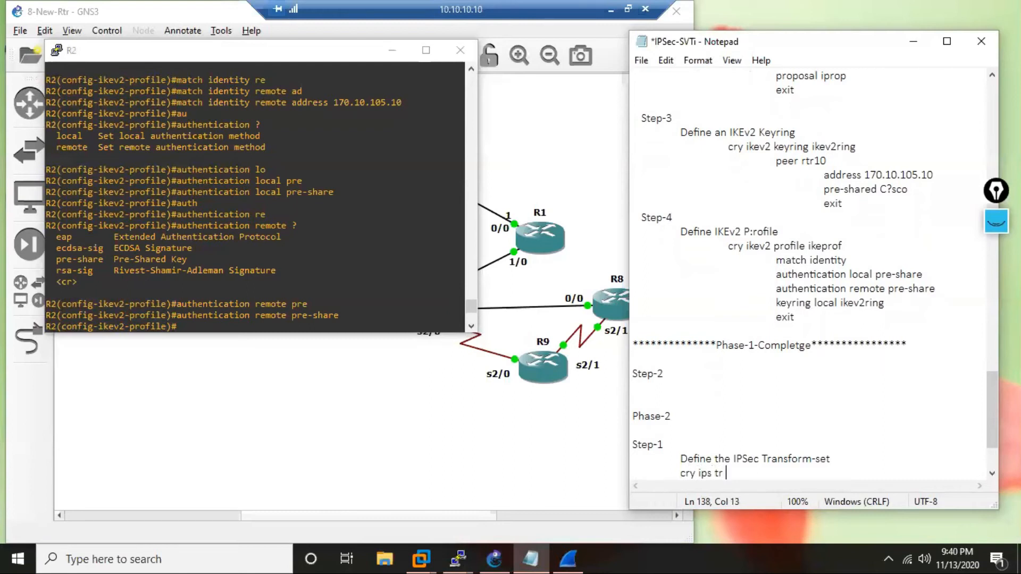
type("v2set esp-")
Enter cry ips tr v2set esp- on R2's console and list the available ESP transforms.
left_click(254, 299)
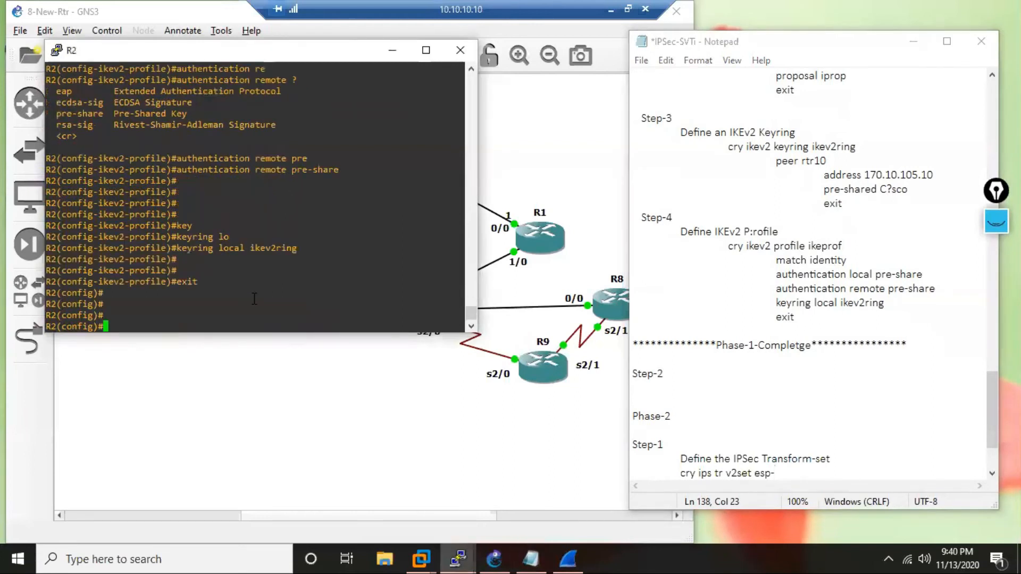
key("Return")
key("Return")
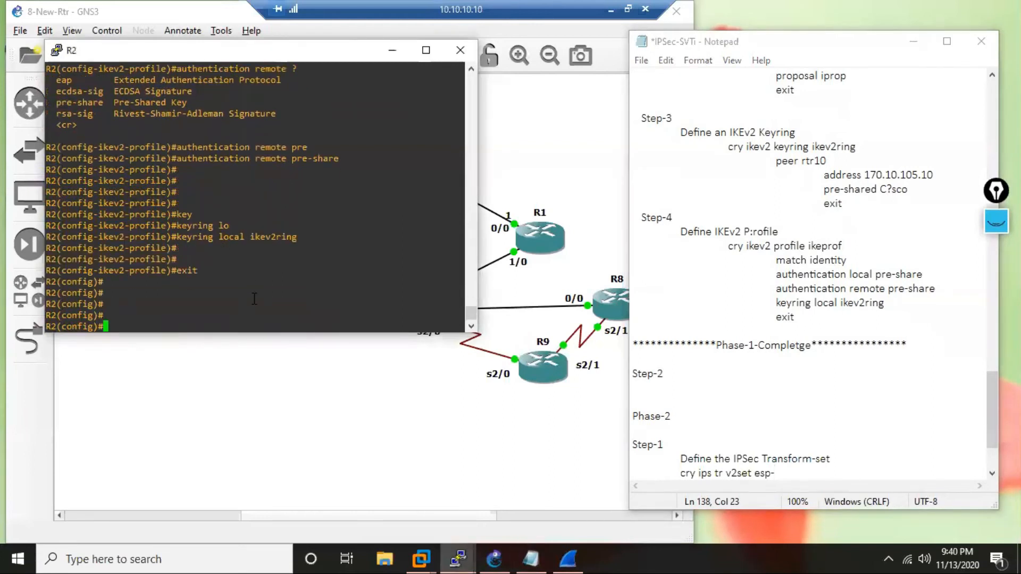
type("cry ips tr")
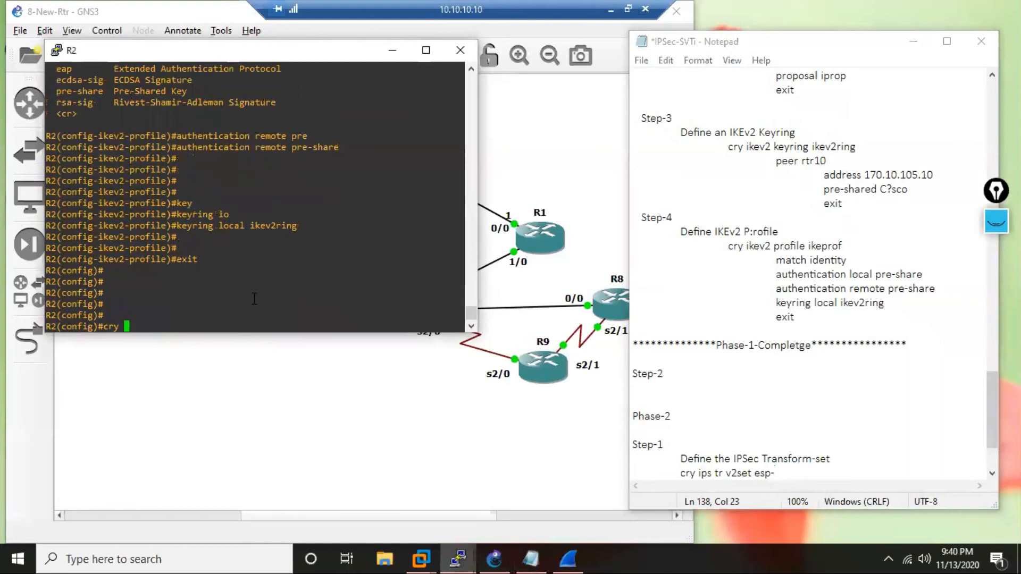
type(" v2set es")
key("Tab")
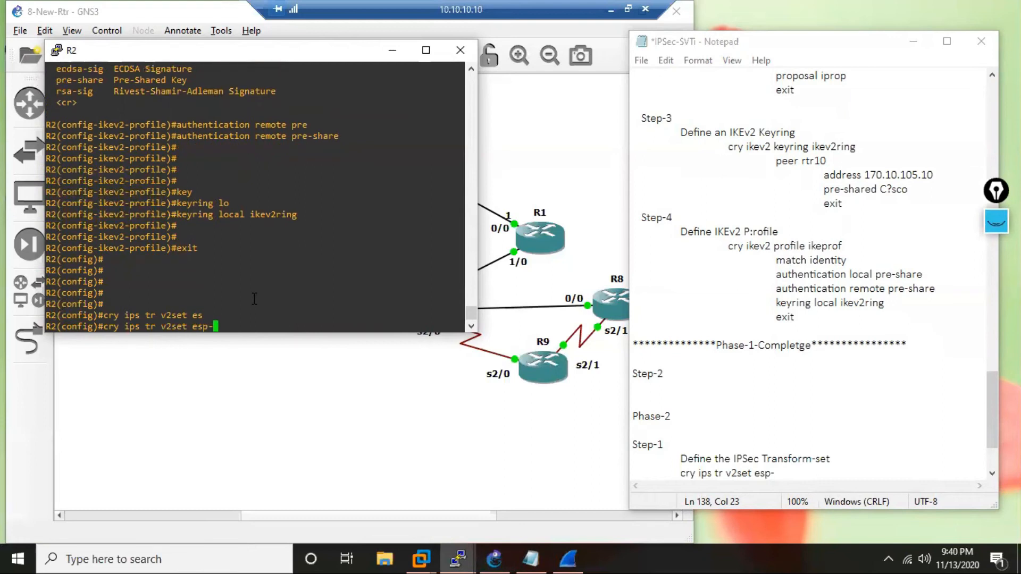
type("?")
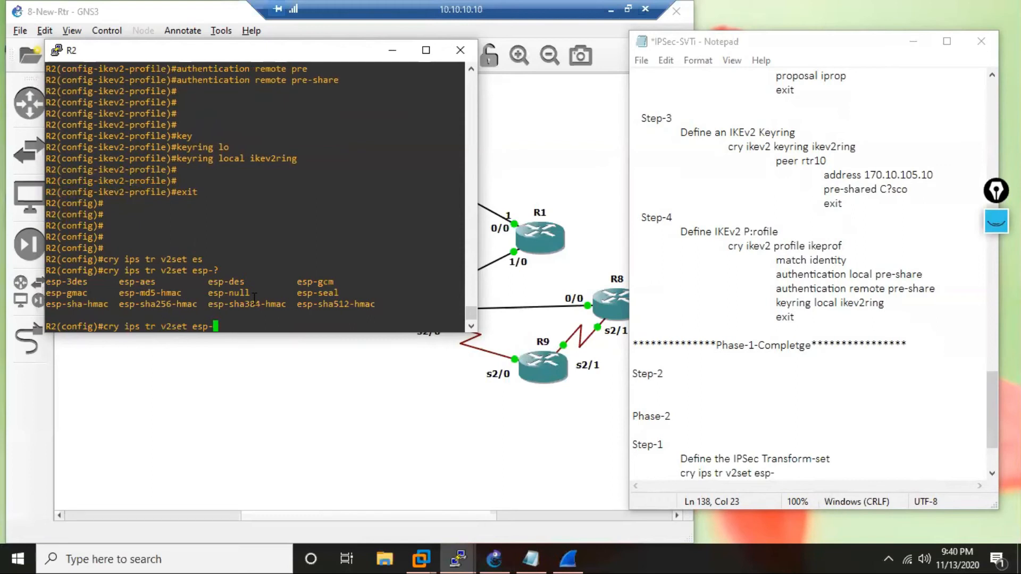
Complete the transform-set command in the notes as cry ips tr v2set esp-aes and begin a new line.
left_click(817, 473)
type("aes")
key("Tab")
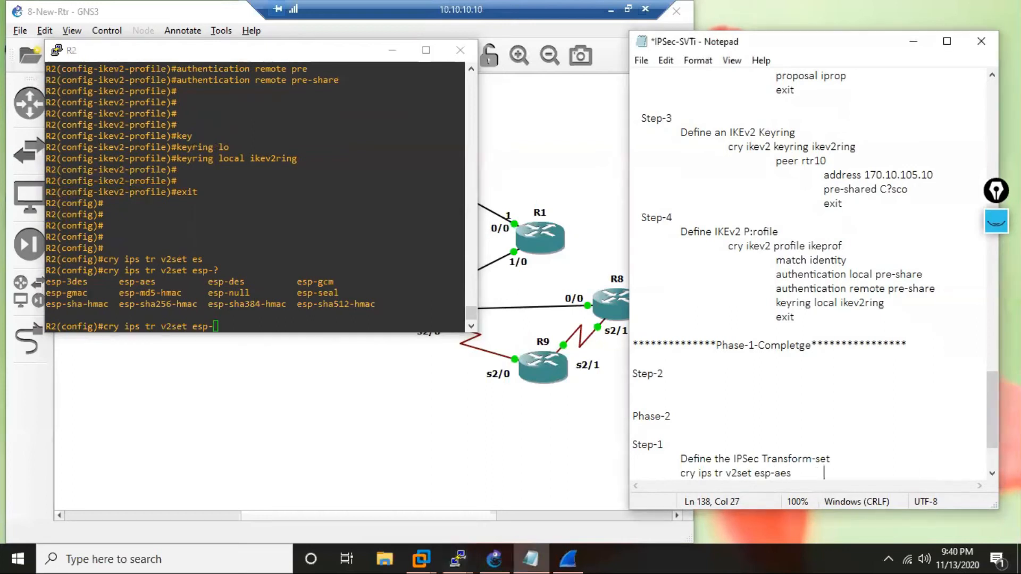
left_click(801, 478)
key("Return")
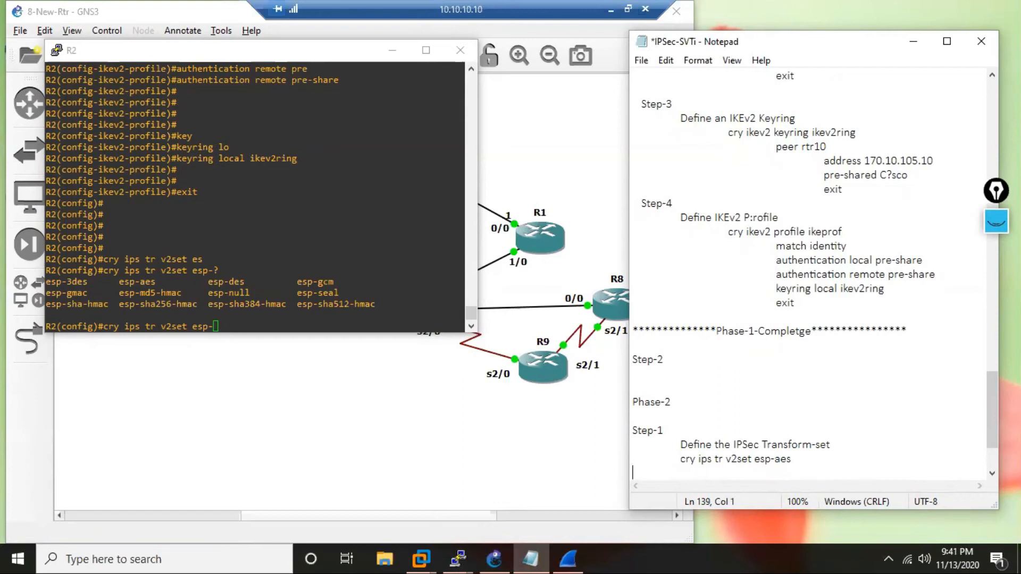
Create transform set v2set with esp-aes on R2 and exit to global configuration mode.
left_click(294, 281)
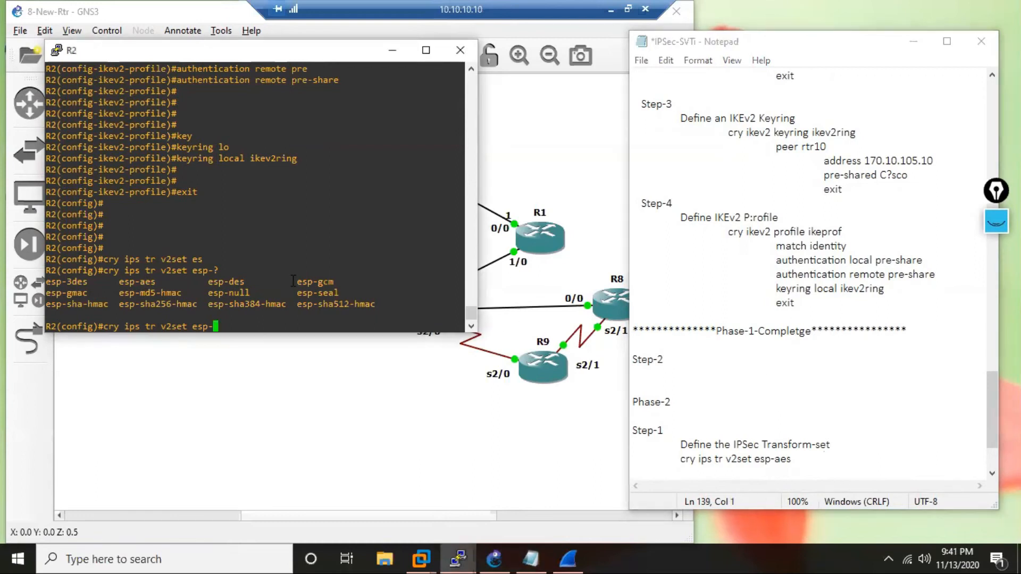
type("a")
key("Tab")
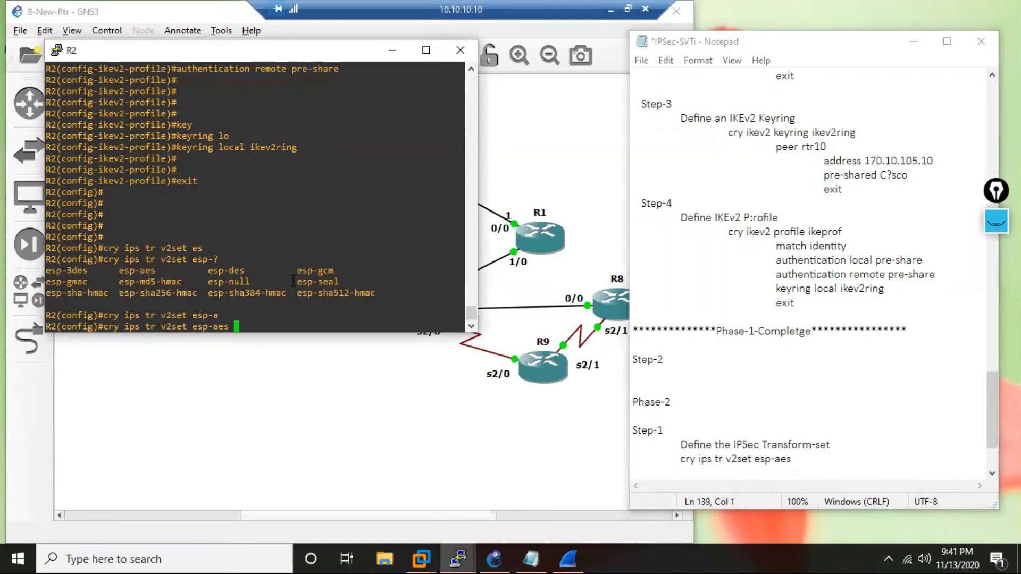
key("Return")
key("Return")
key("Return")
type("exit")
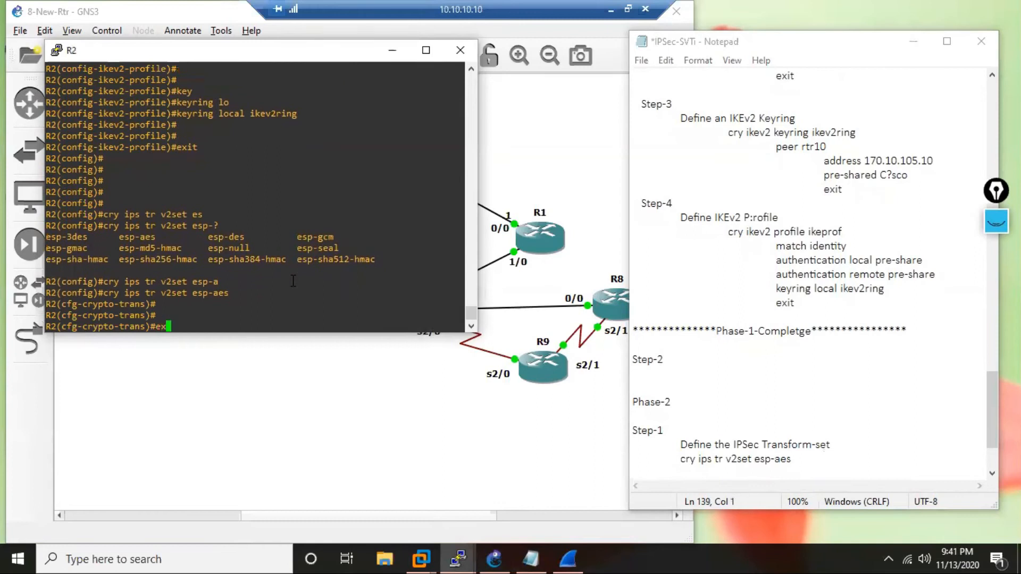
key("Return")
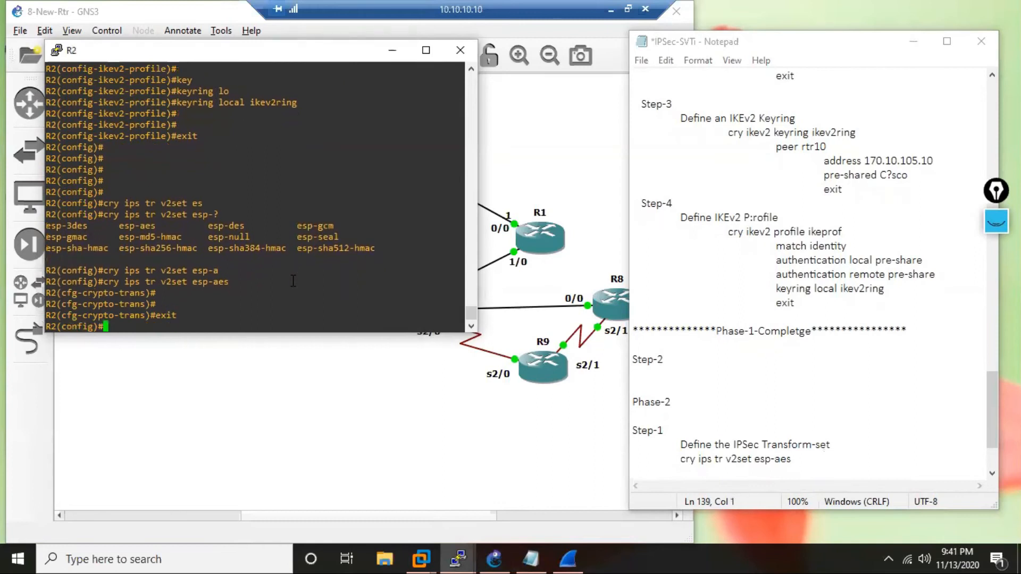
Add an indented exit line below the transform-set command in the notes.
left_click(810, 467)
type("xit")
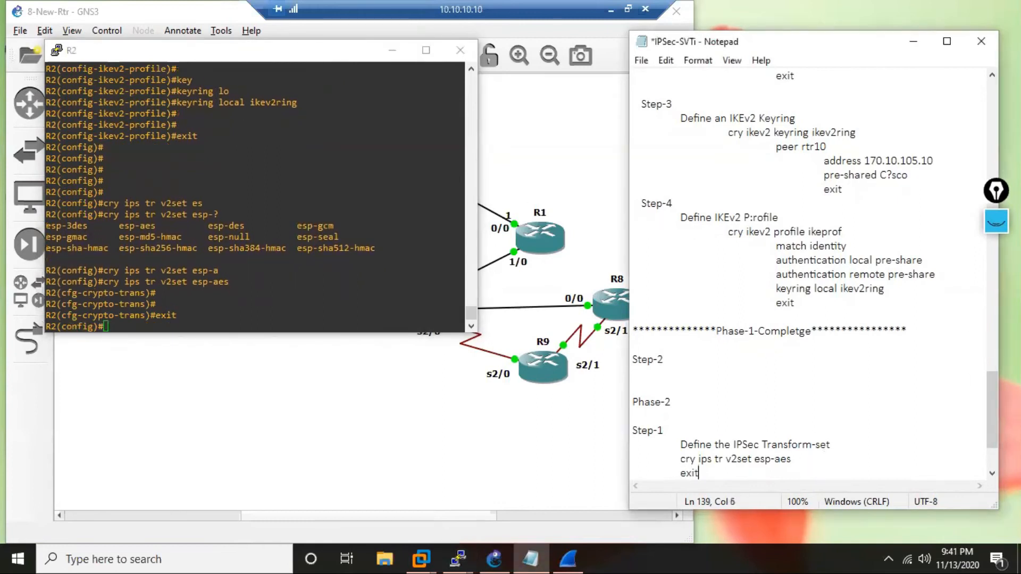
key("Return")
key("Return")
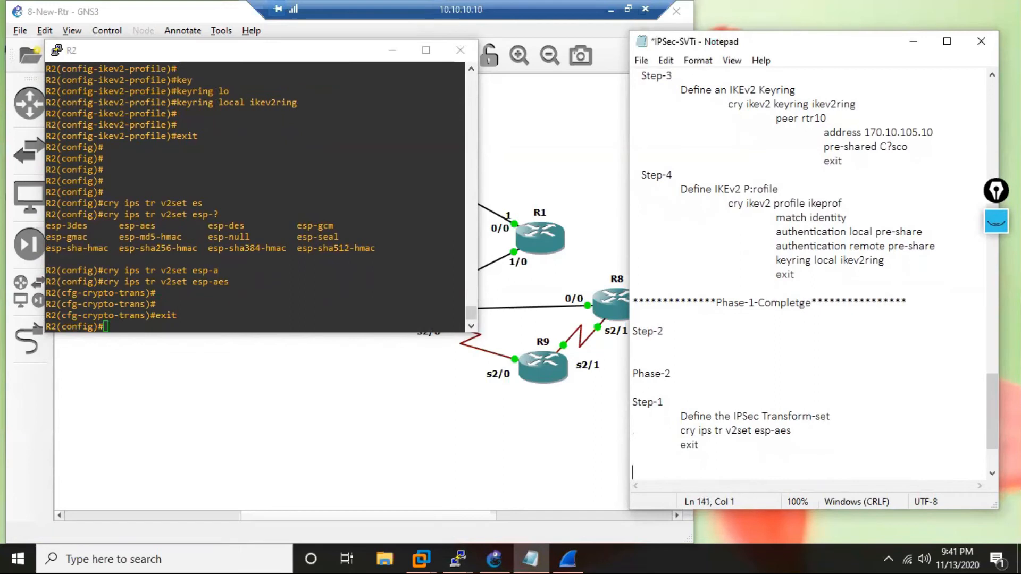
Insert a full row of asterisks as a divider below the transform-set exit line, followed by blank lines.
key("Up")
type("**********************************************")
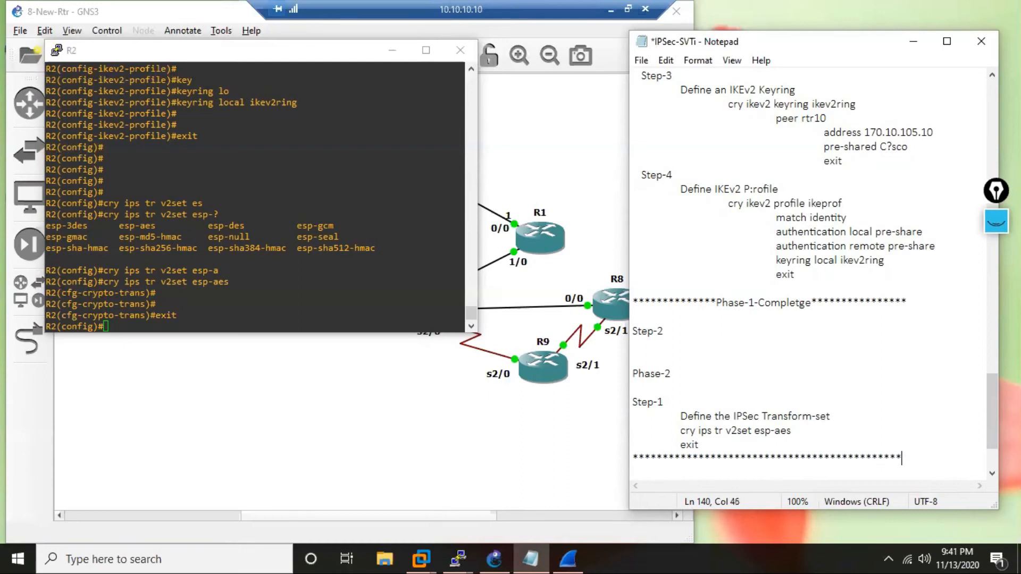
key("Return")
key("Return")
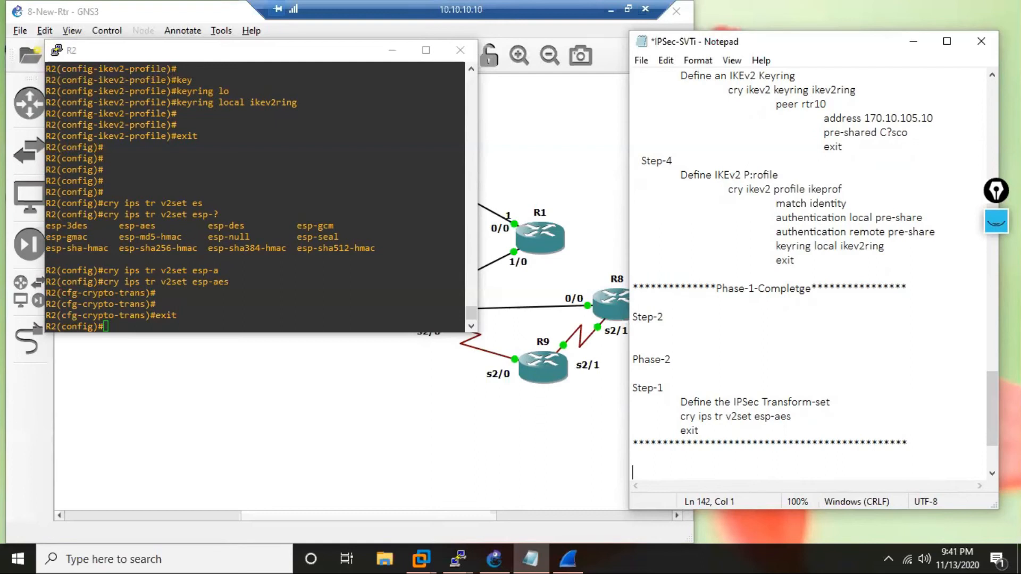
Start the next step heading below the divider and remove the blank lines between the Step-2 and Phase-2 headings.
type("Ste")
left_click(640, 329)
key("Delete")
key("Delete")
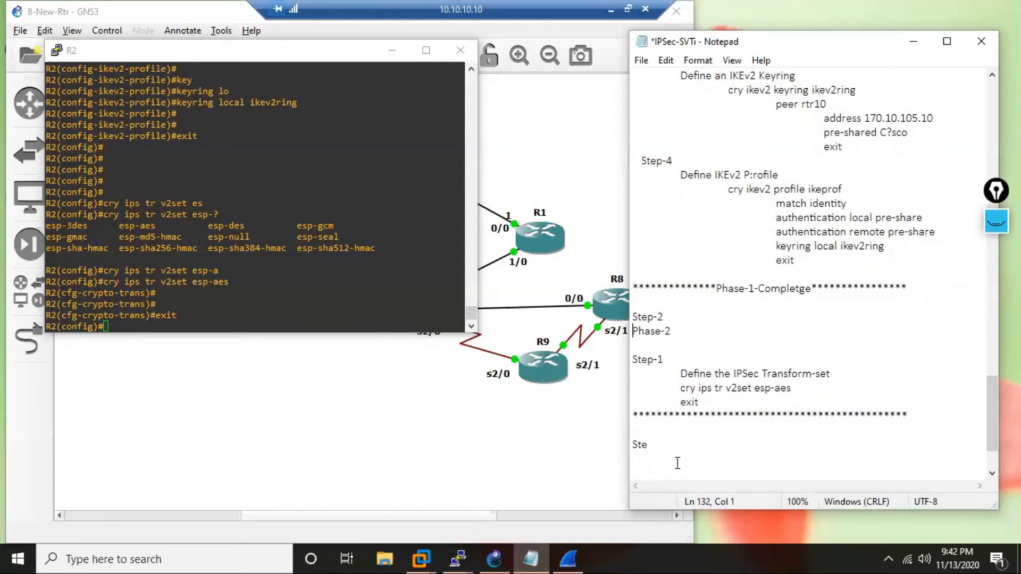
Complete the heading below the divider as Step-3 in the notes and add an indented line reading Define IPSec profile.
left_click(650, 446)
type("p-3")
key("Return")
key("Return")
key("Tab")
type("Define IPSec ")
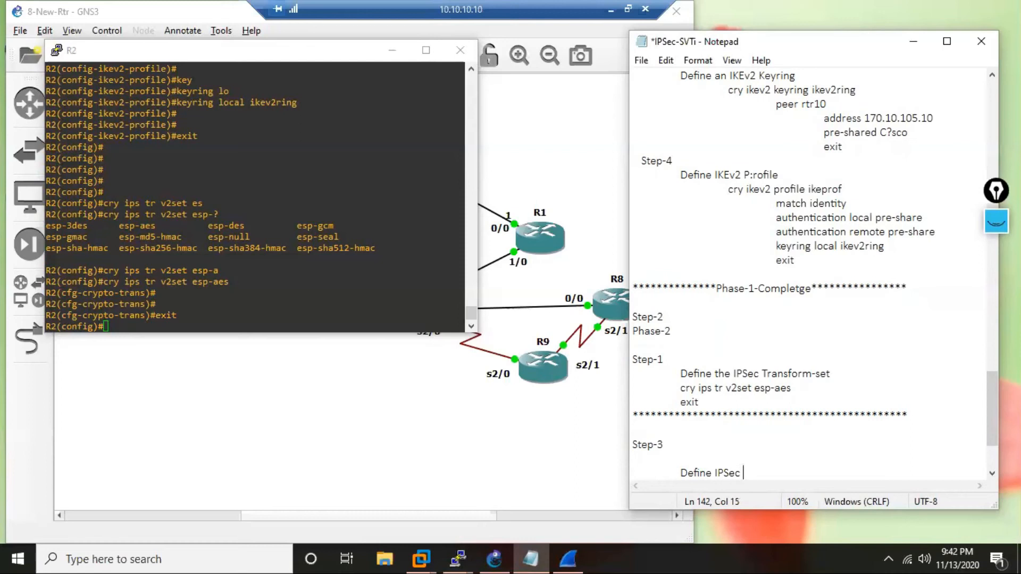
type("profile")
key("Return")
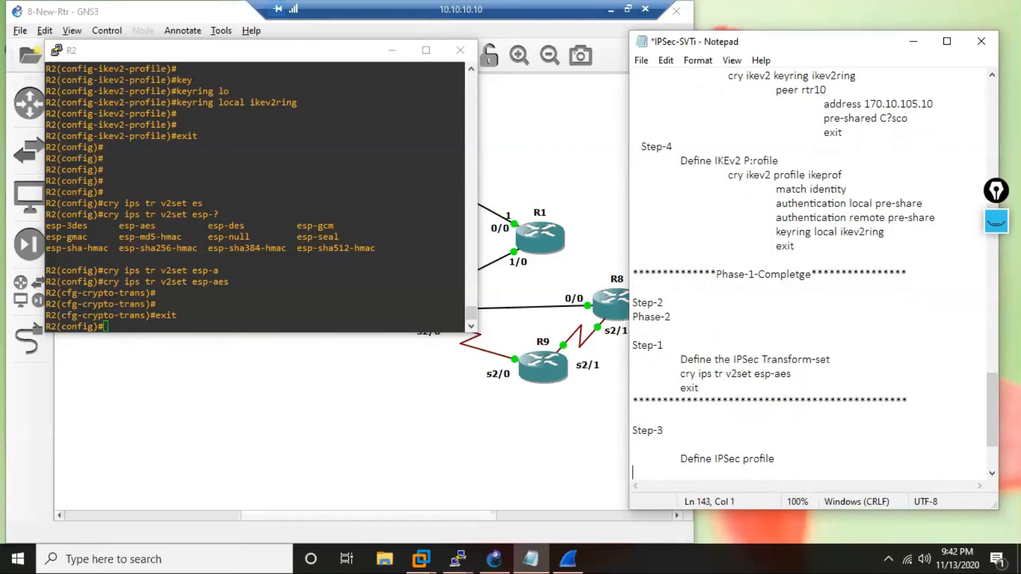
Add the indented command cry ipsec profile ips-prof below the Define IPSec profile line in the notes.
key("Tab")
type("cry ipsec profile")
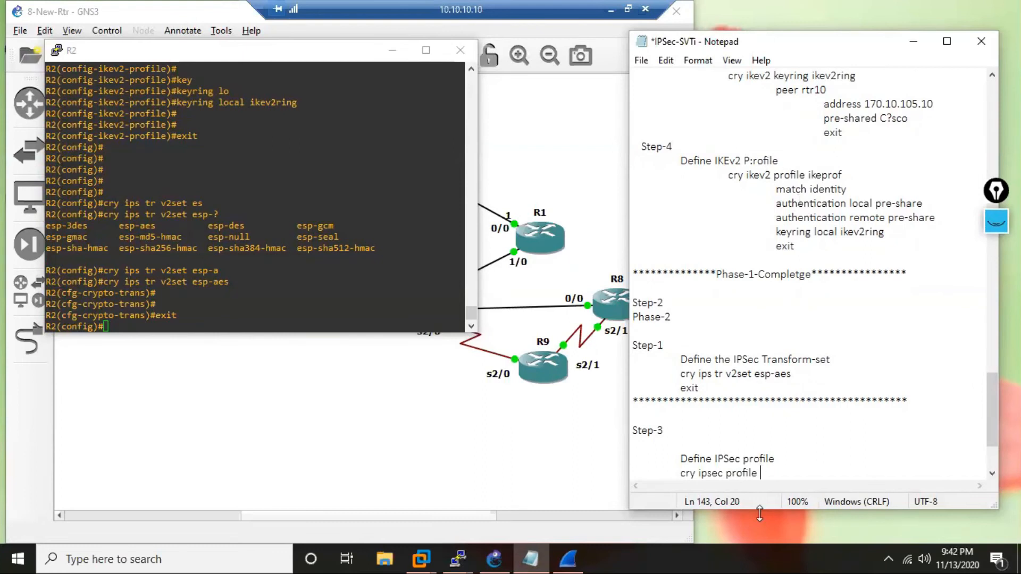
type("ips-prof")
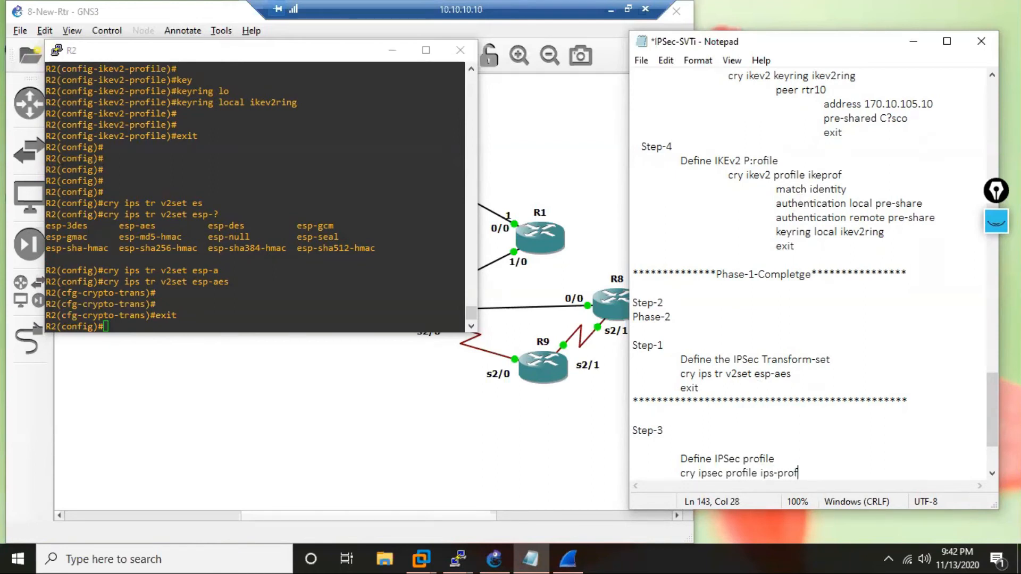
key("Return")
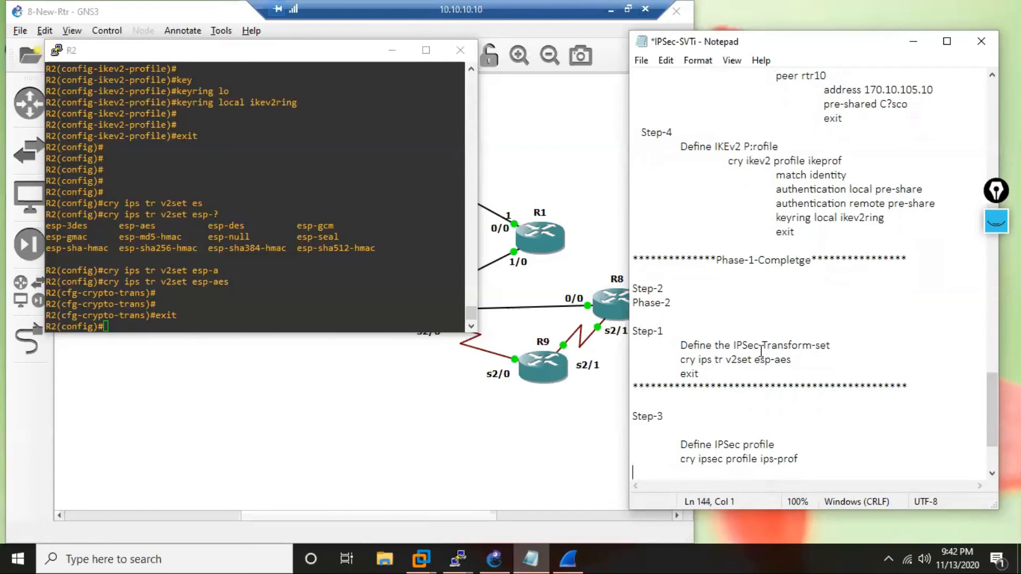
Create the IPSec profile ips-prof on R2 using the command copied from the notes.
left_click(241, 297)
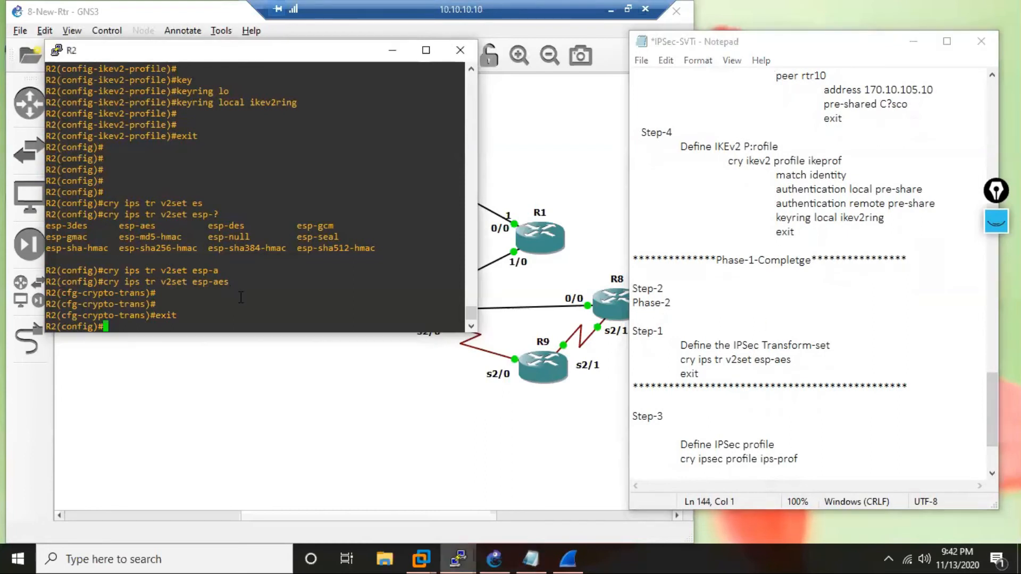
key("Return")
key("Return")
key("Return")
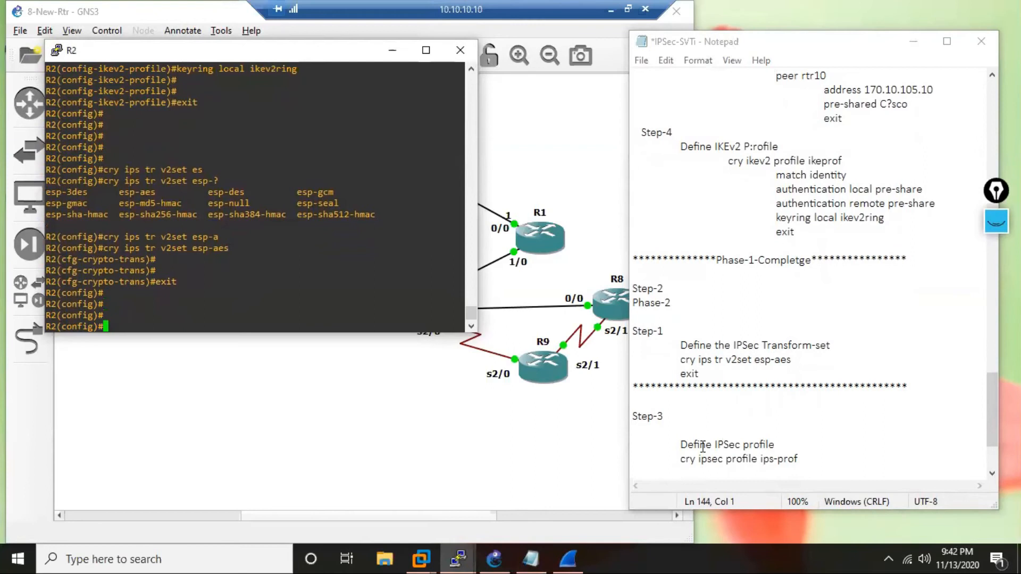
left_click_drag(681, 459, 837, 471)
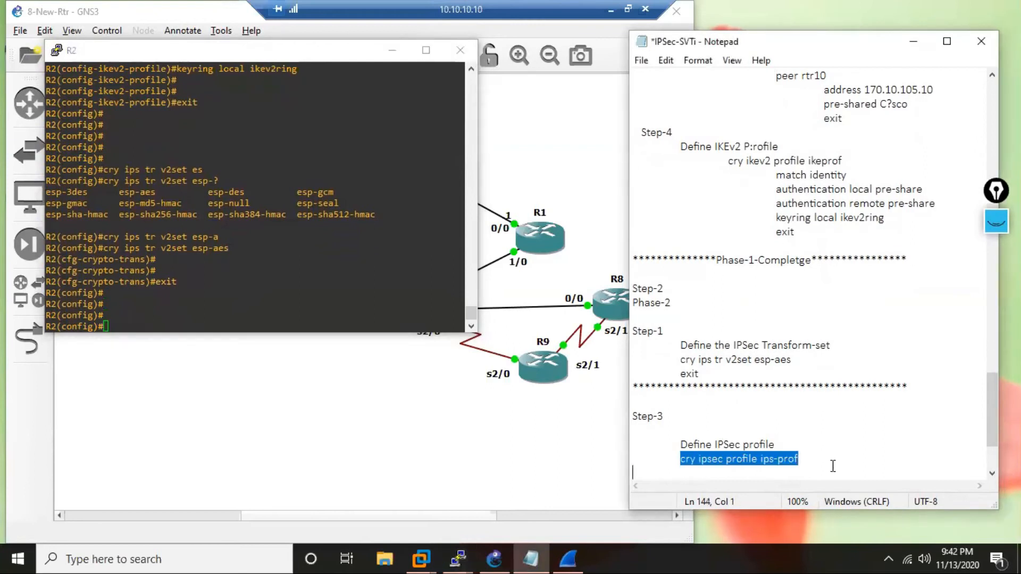
key("ctrl+c")
right_click(253, 272)
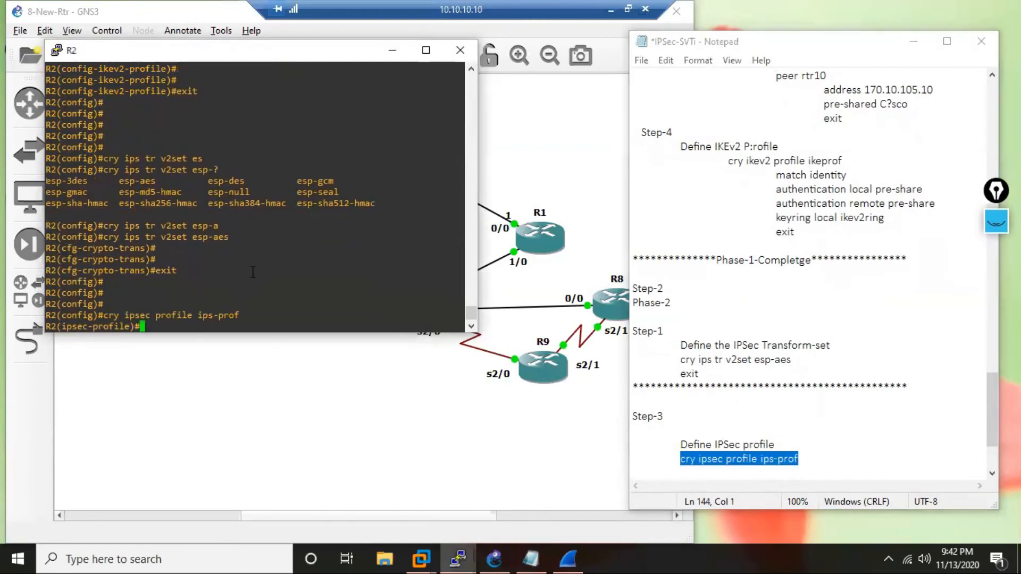
List the available IPSec profile commands on R2 and assign transform set v2set to the ips-prof profile.
type("?")
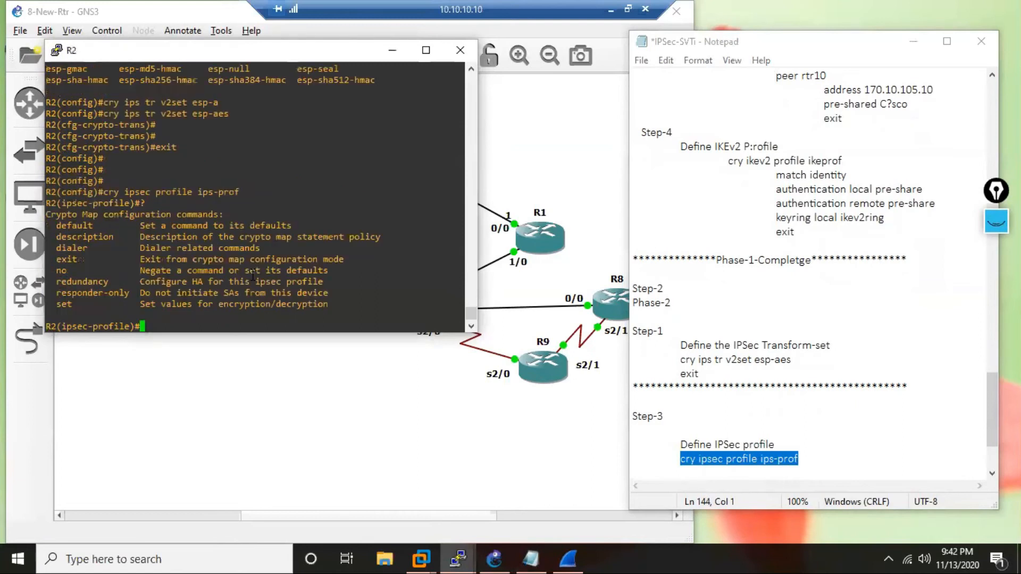
type("set tr")
key("Tab")
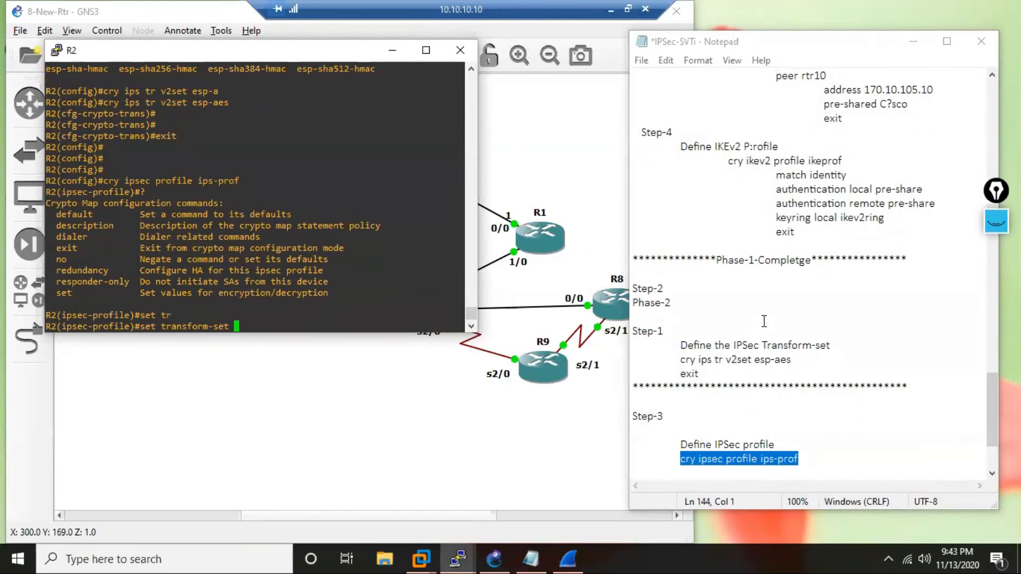
type("v2set")
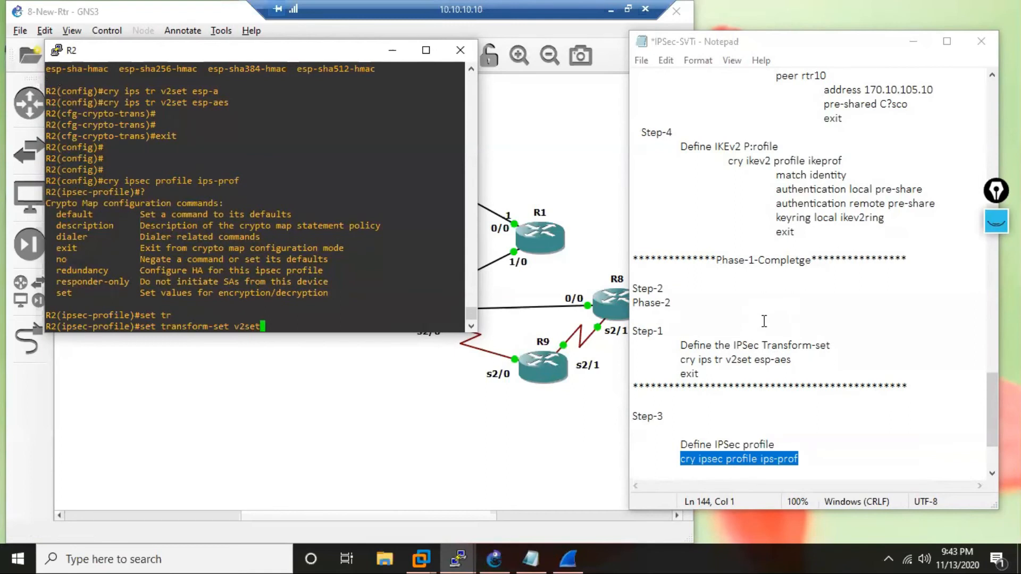
key("Return")
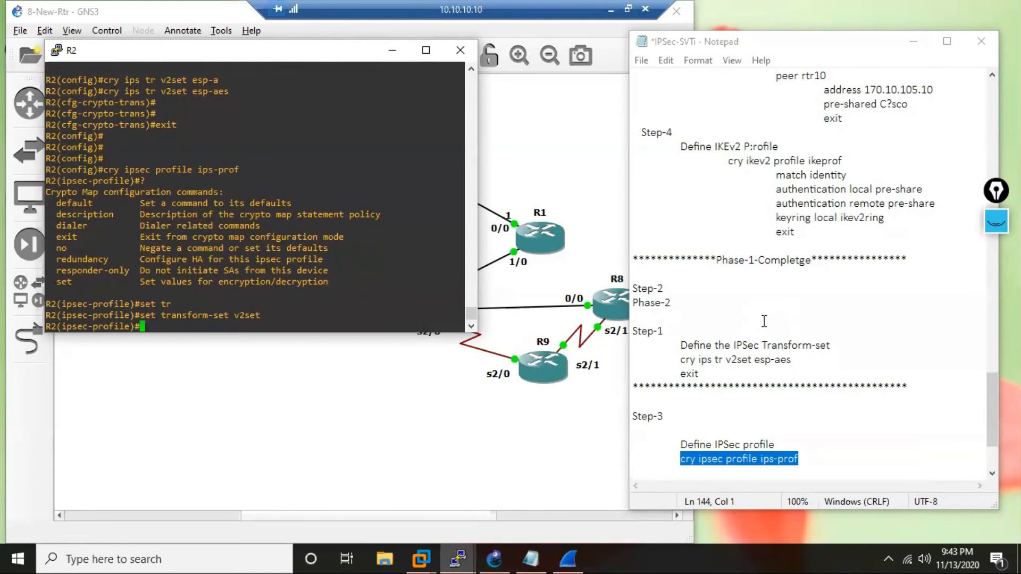
Attach the IKEv2 profile ikeprof to ips-prof on R2, copying its name from the notes, and exit to global configuration mode.
type("set")
key("Tab")
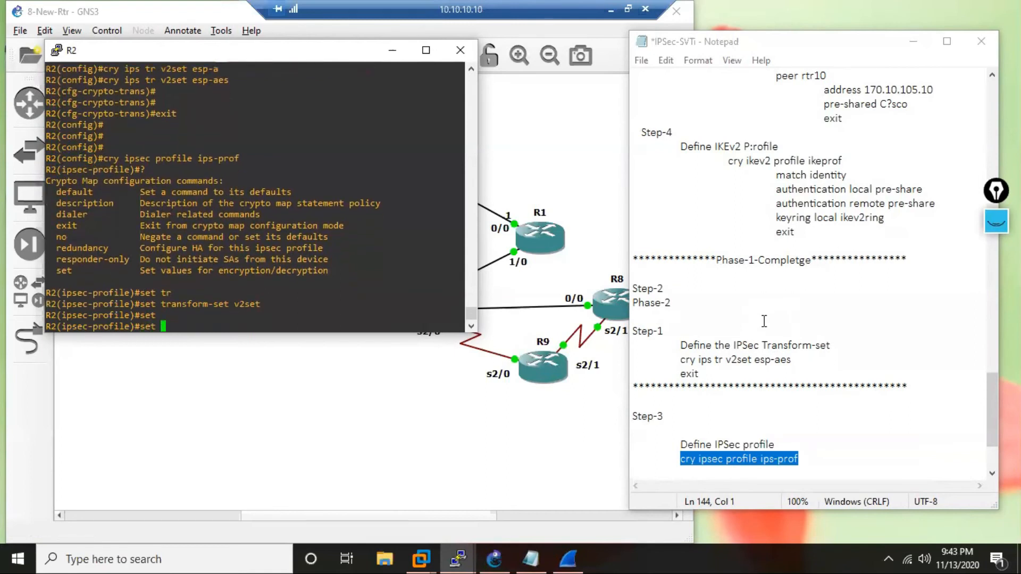
type("i")
key("Tab")
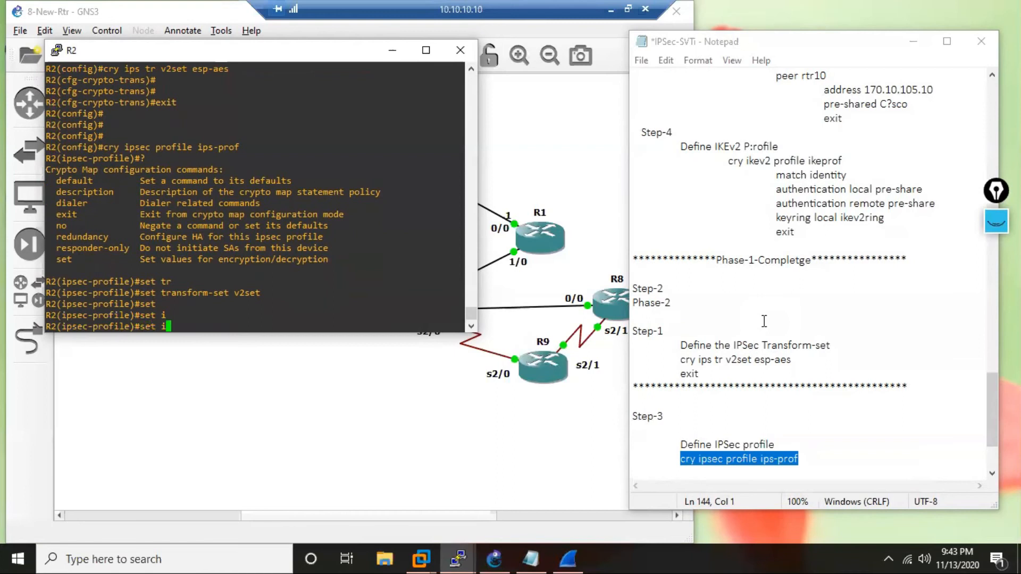
type("?")
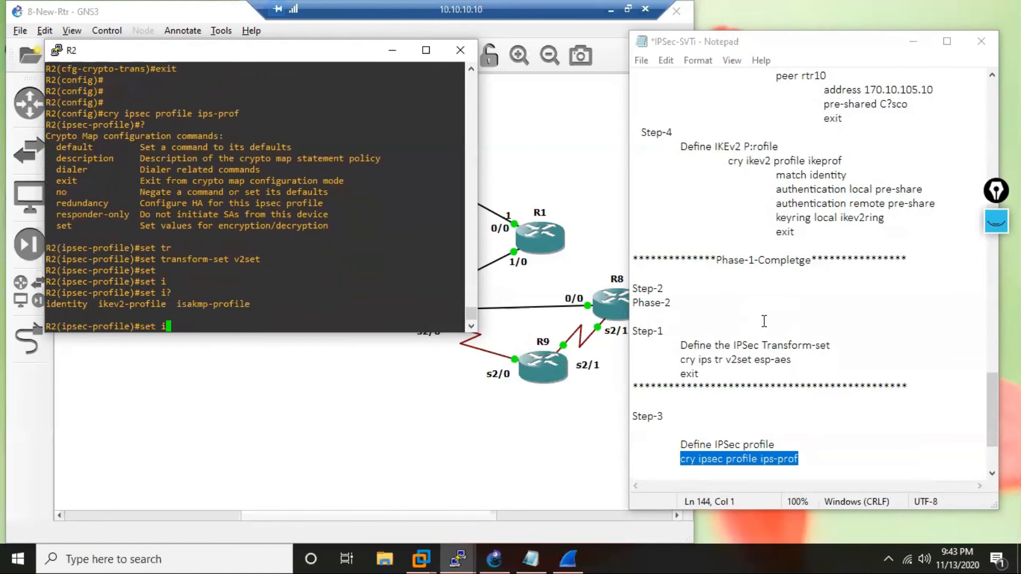
left_click_drag(242, 307, 115, 304)
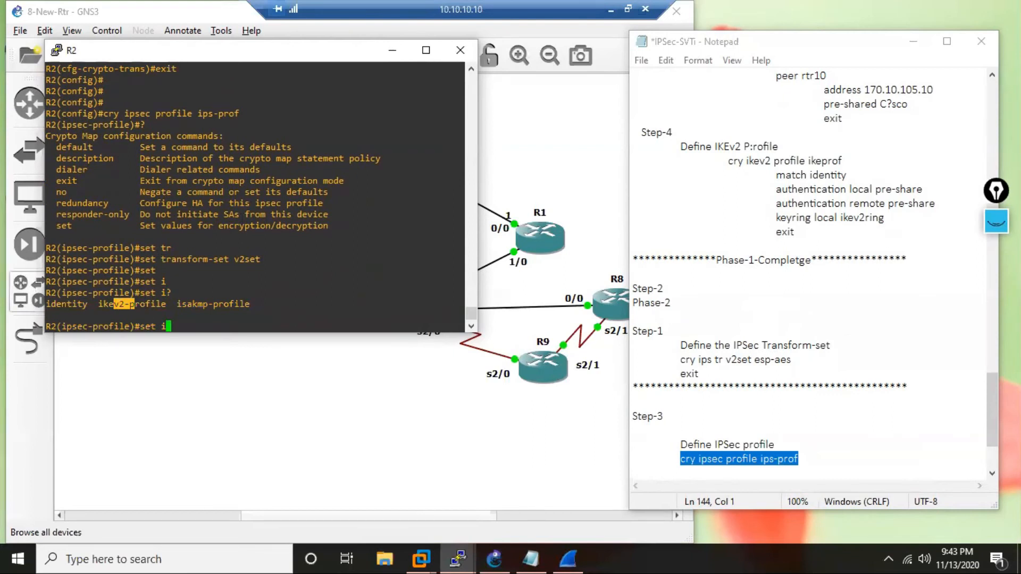
left_click(311, 272)
type("k")
key("Tab")
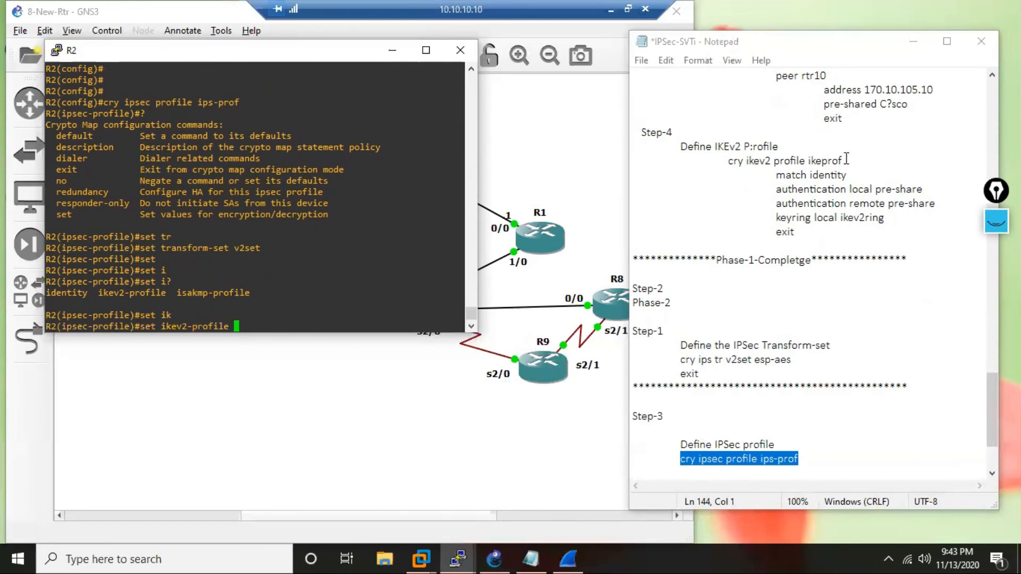
left_click_drag(845, 159, 810, 165)
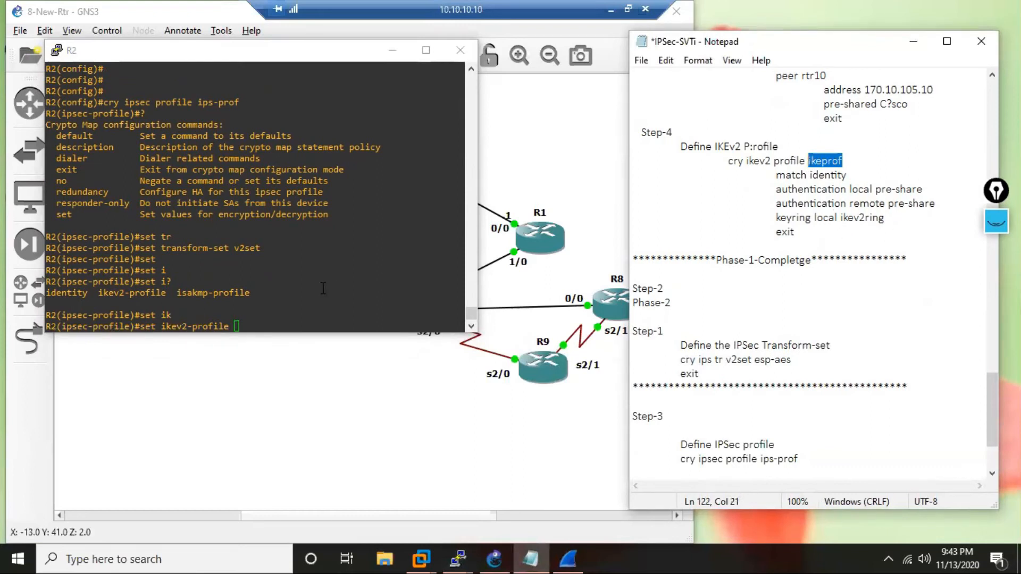
right_click(273, 293)
key("Return")
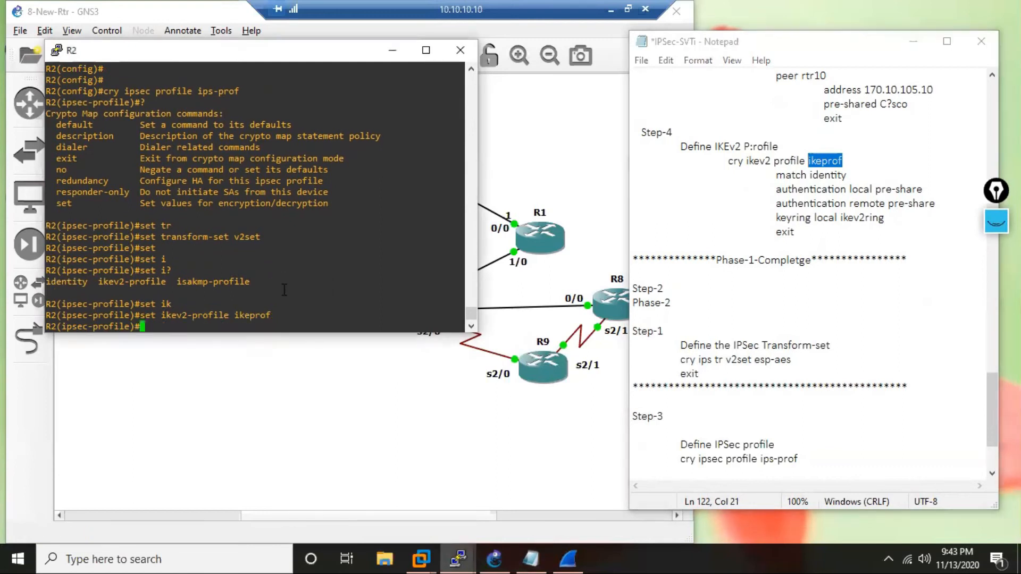
type("exit")
key("Return")
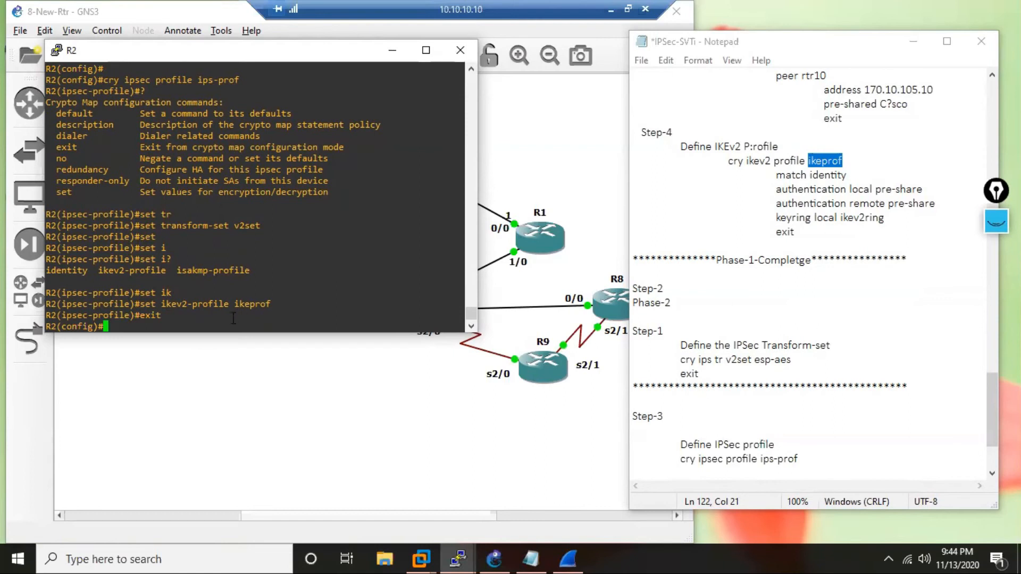
key("Return")
key("Return")
Create tunnel interface 210 on R2 and enter its configuration mode.
key("Return")
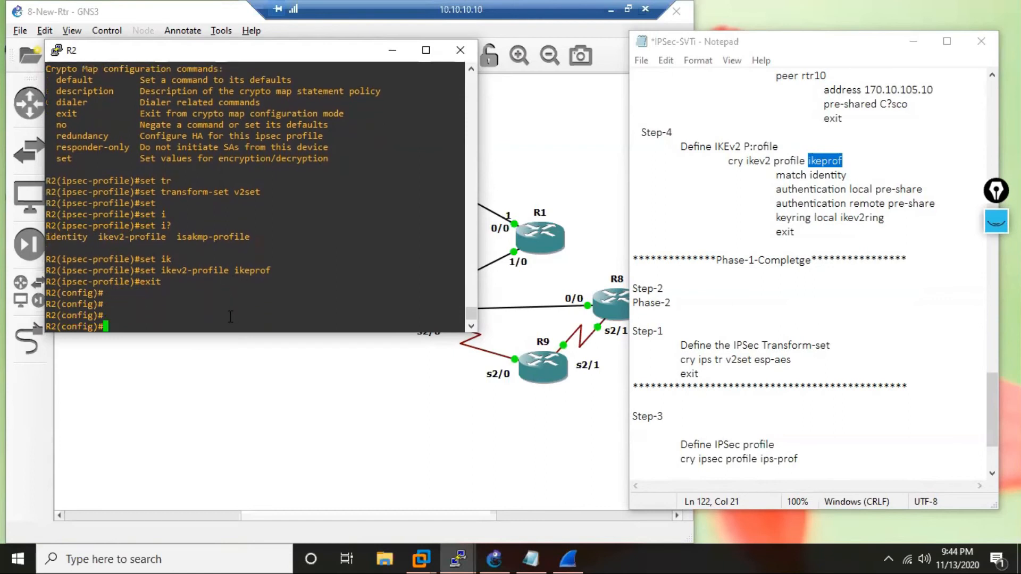
type("int tun 210")
key("Return")
Assign IP address 10.210.210.2 with mask 255.255.255.0 to tunnel interface 210 on R2.
type("ipadd")
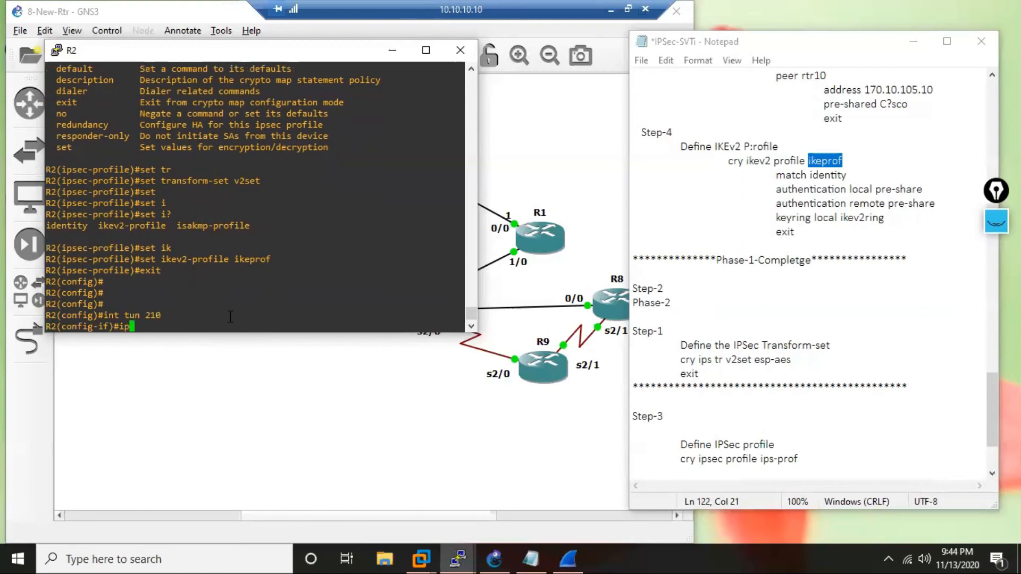
key("BackSpace")
key("BackSpace")
key("BackSpace")
key("BackSpace")
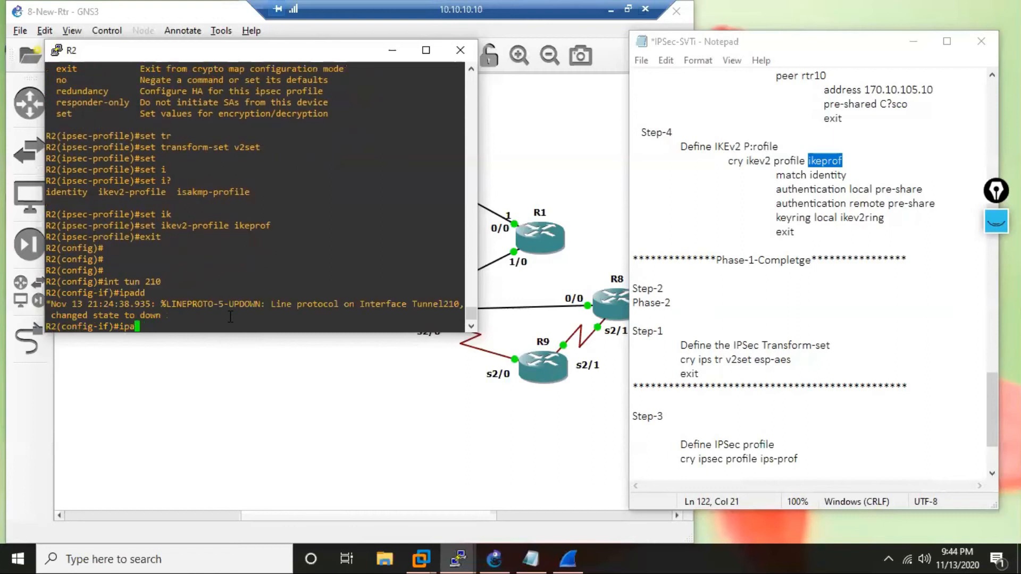
type("add")
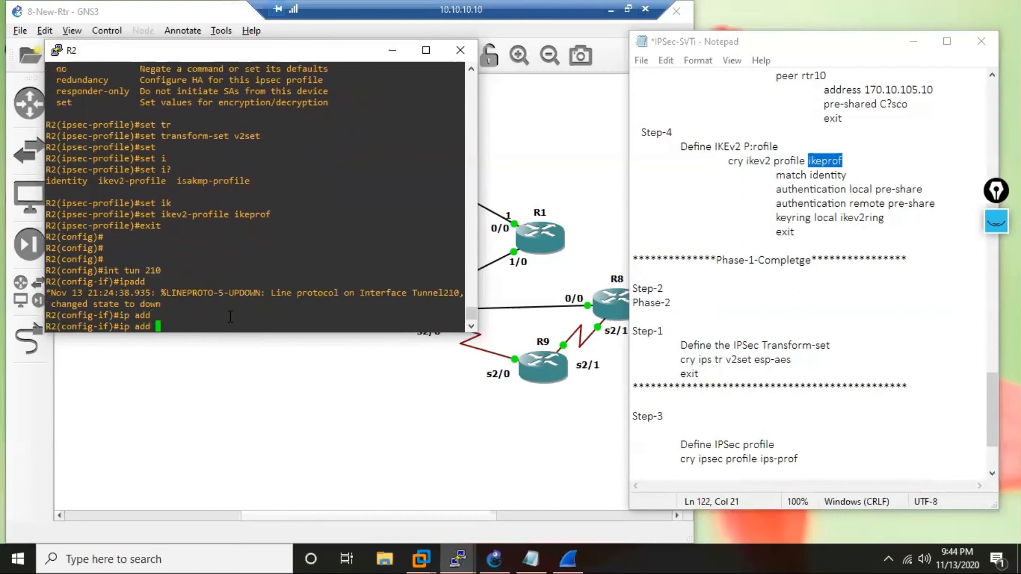
type(" 10.102.")
key("BackSpace")
key("BackSpace")
key("BackSpace")
key("BackSpace")
type("210.210.2 255.255.255.0")
key("Return")
Set the source of R2's tunnel 210 to 170.10.123.2.
type("tun")
key("Tab")
type("so")
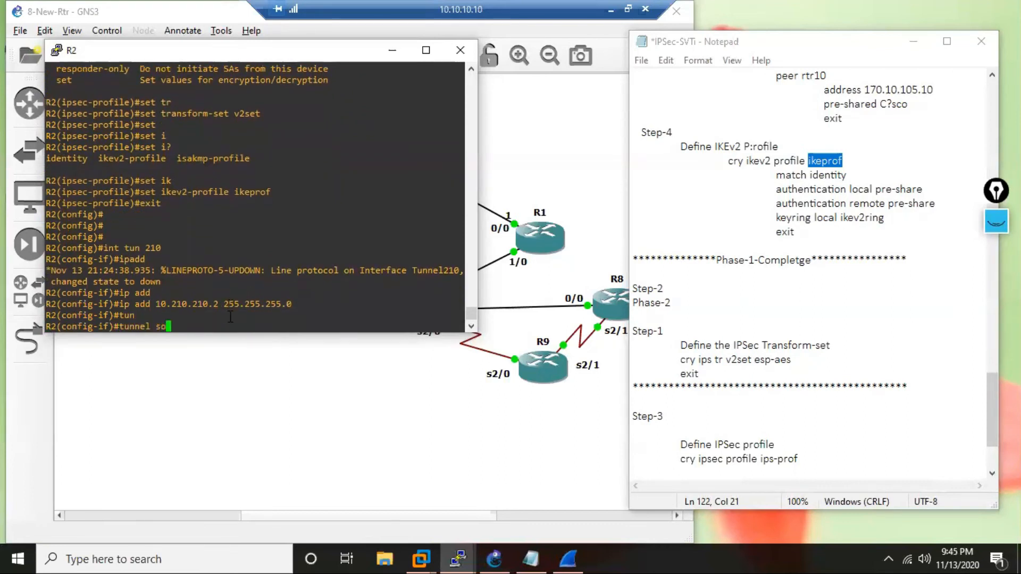
key("Tab")
type("170")
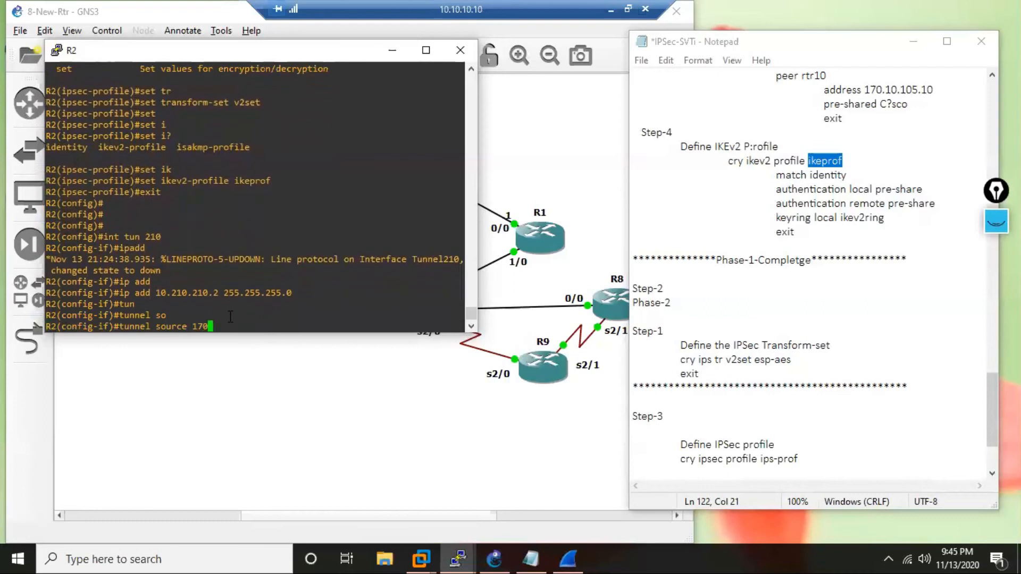
type(".10.123.2")
key("Return")
Set the destination of R2's tunnel 210 to 170.10.105.10.
type("tun")
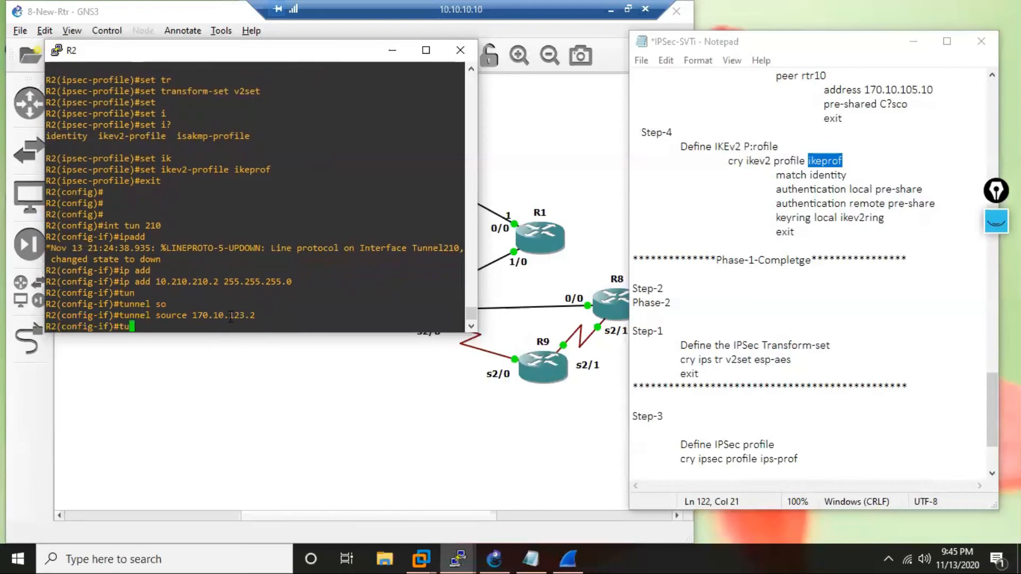
key("Tab")
type("des")
key("Tab")
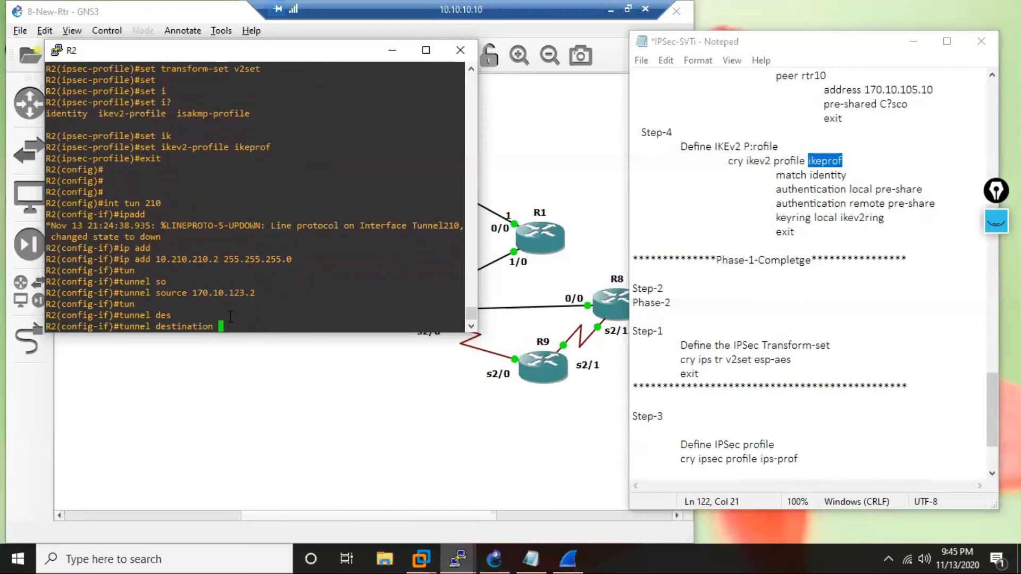
type("170.10.105.10")
key("Return")
Set the mode of R2's tunnel 210 to ipsec ipv4.
type("tun")
key("Tab")
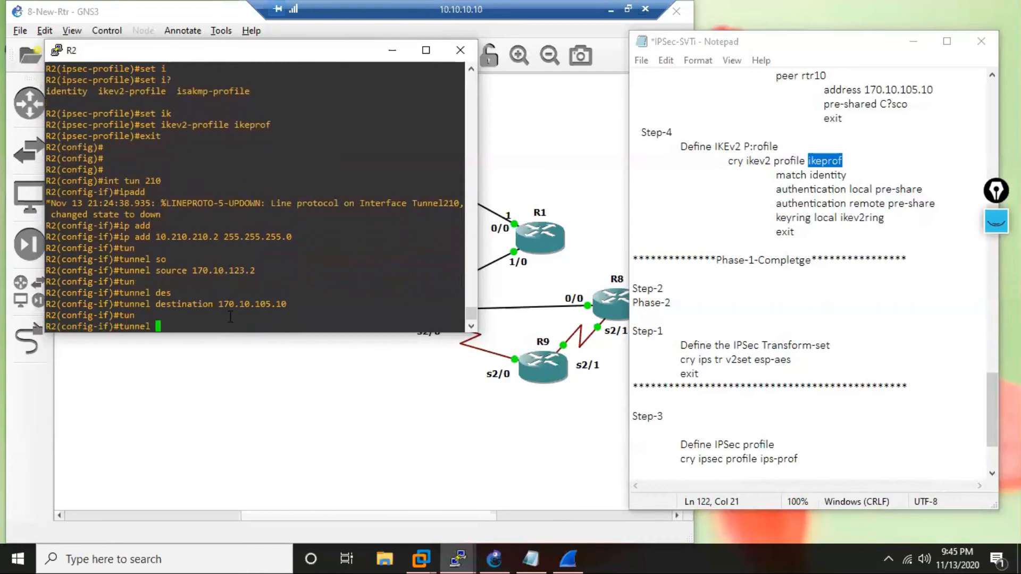
type("mo")
key("Tab")
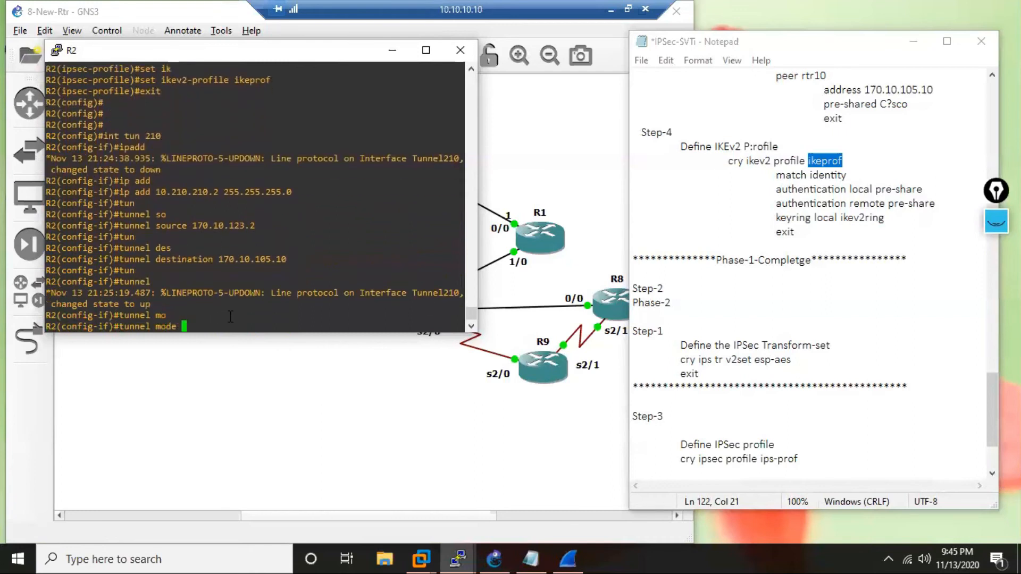
type("ip")
key("Tab")
type("s")
key("Tab")
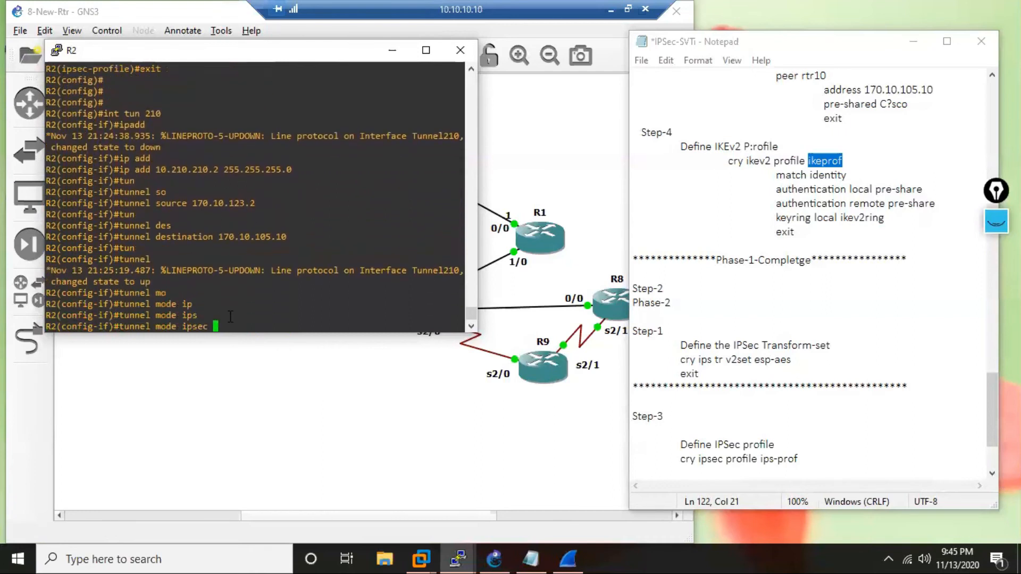
type("i")
key("Tab")
type("pv4")
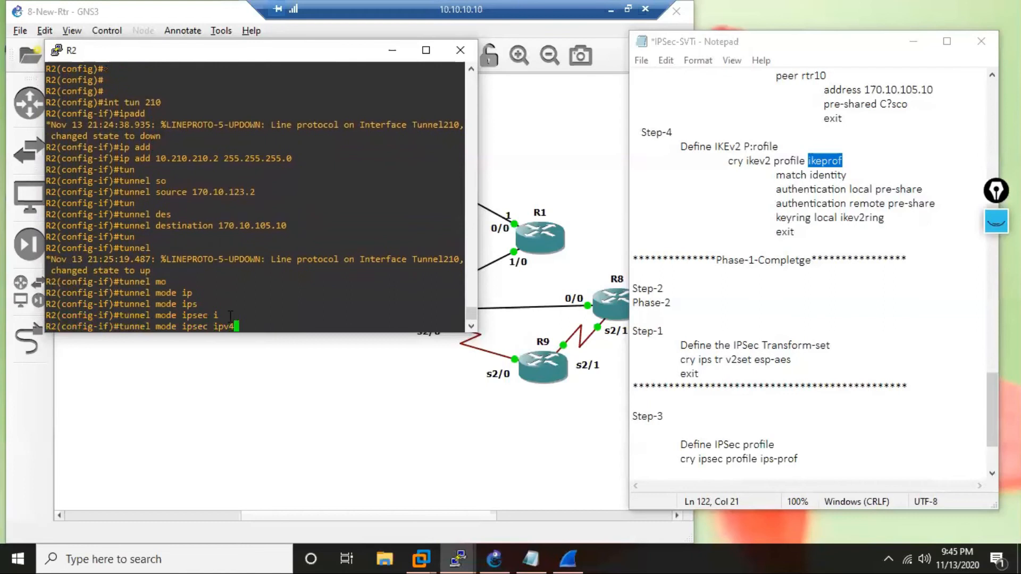
key("Return")
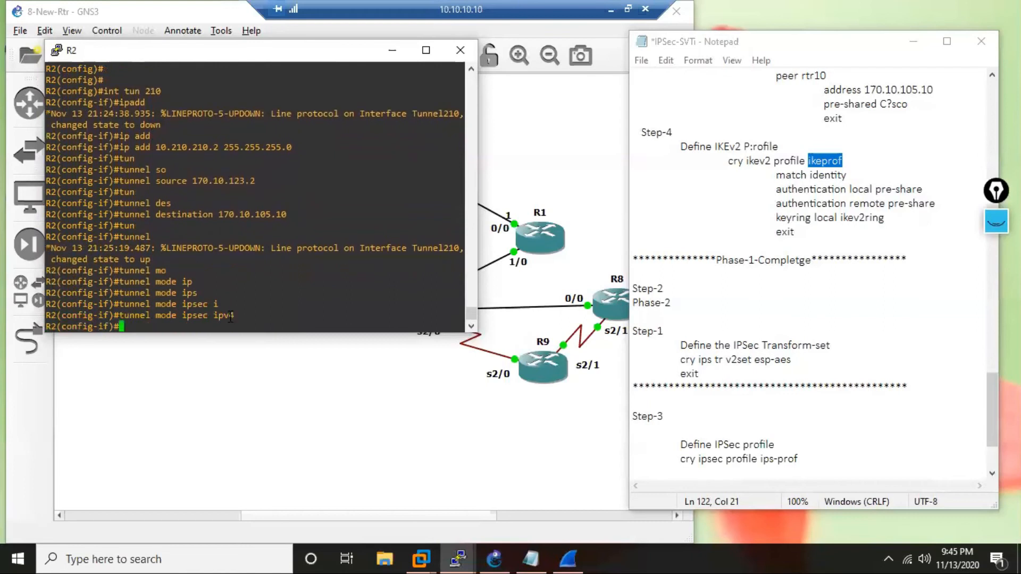
key("Return")
key("Return")
key("Return")
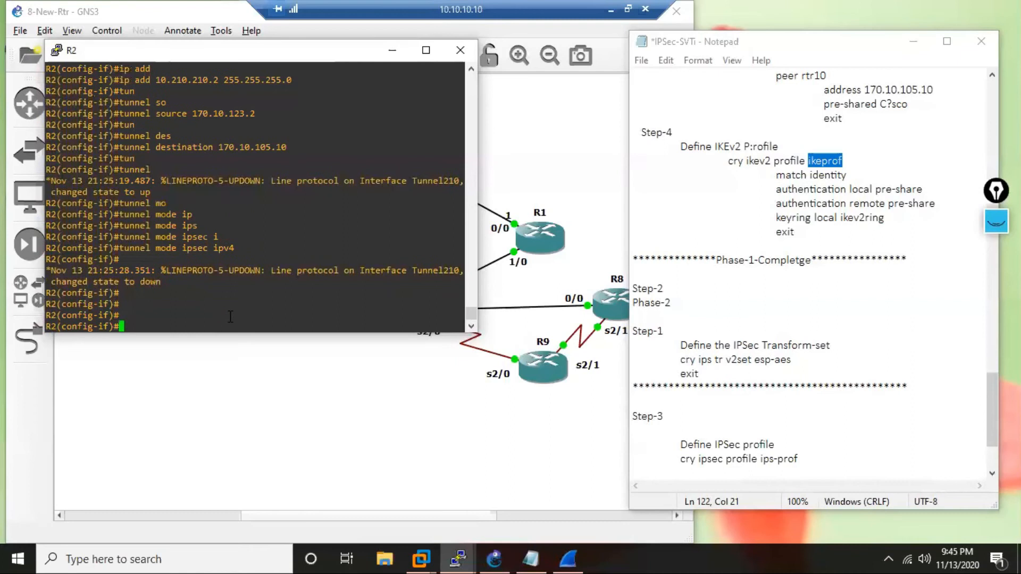
Apply tunnel protection to R2's tunnel 210 with the IPSec profile ips-prof.
type("tun")
type("n")
key("Tab")
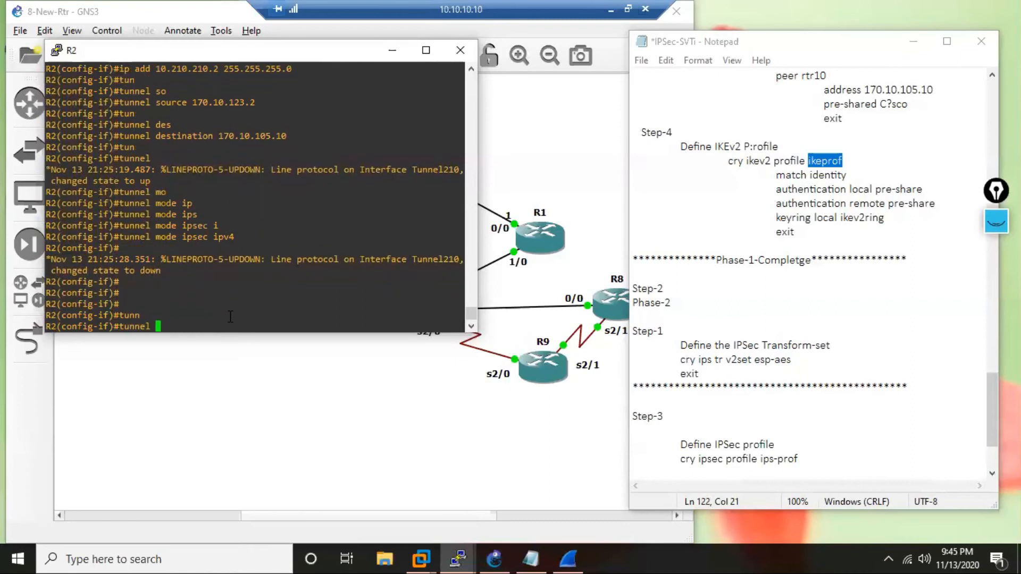
type("proi")
key("Tab")
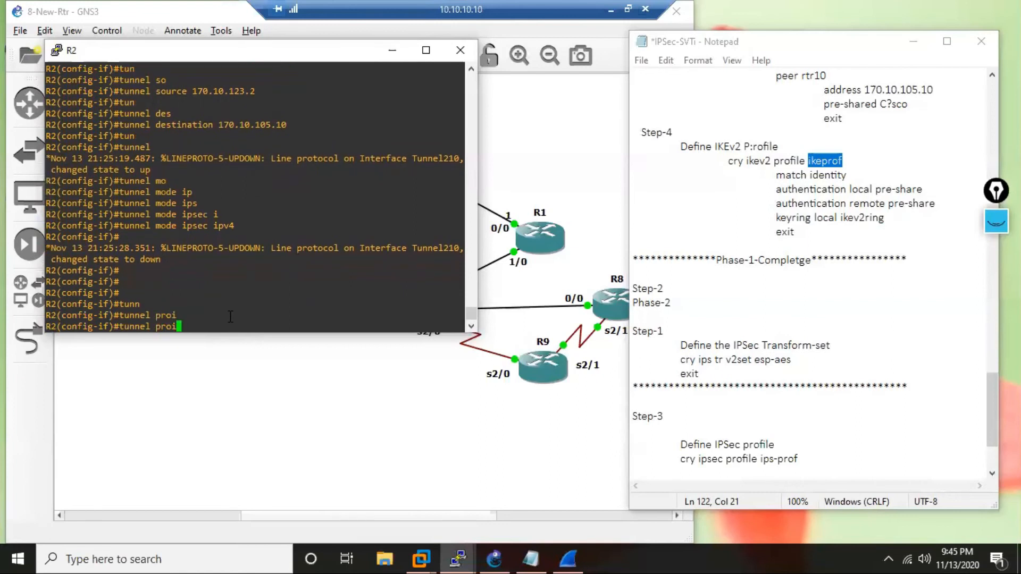
key("BackSpace")
key("Tab")
type("ip")
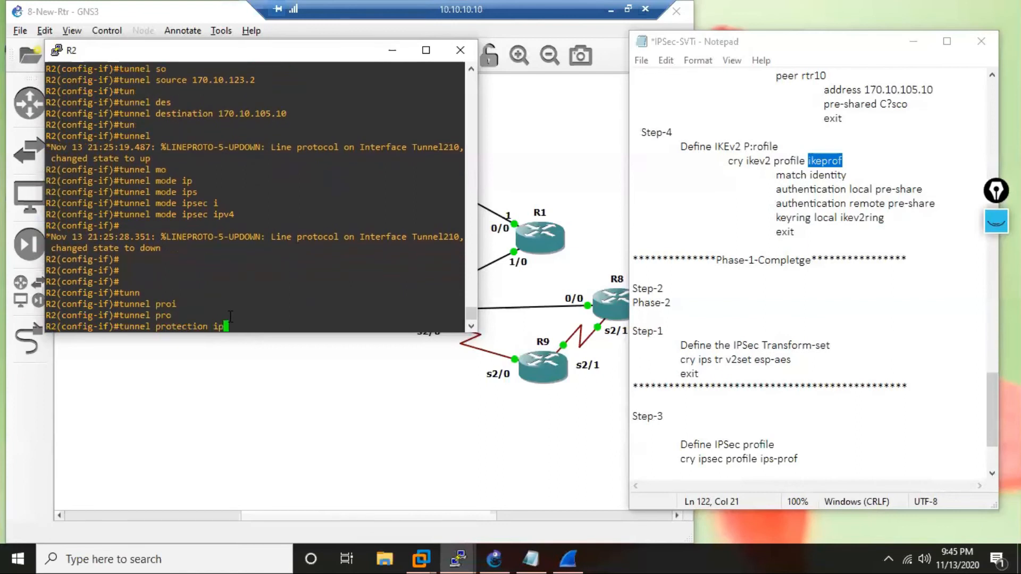
key("Tab")
type("p")
key("Tab")
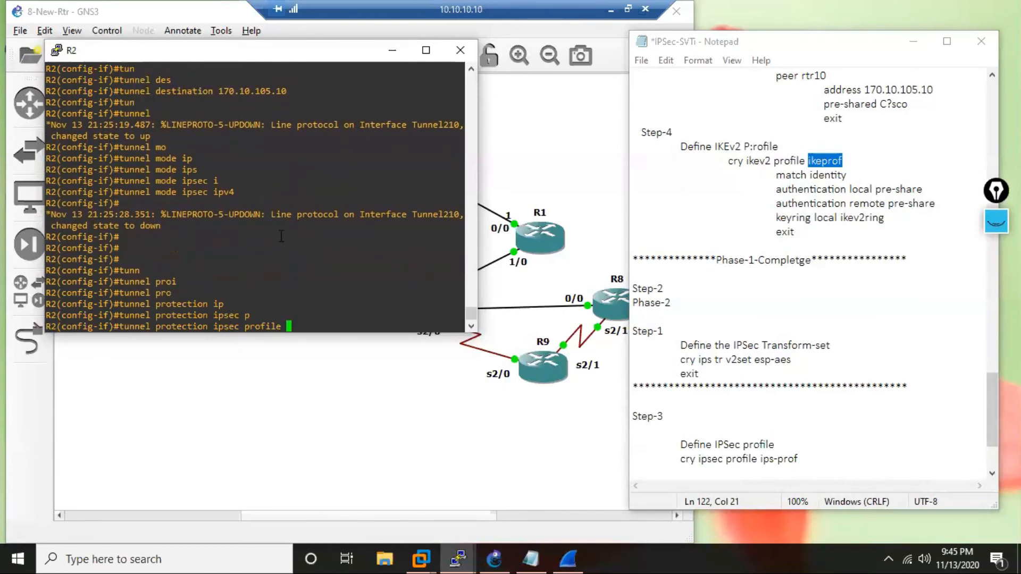
scroll(281, 236, "up", 4)
scroll(281, 236, "up", 4)
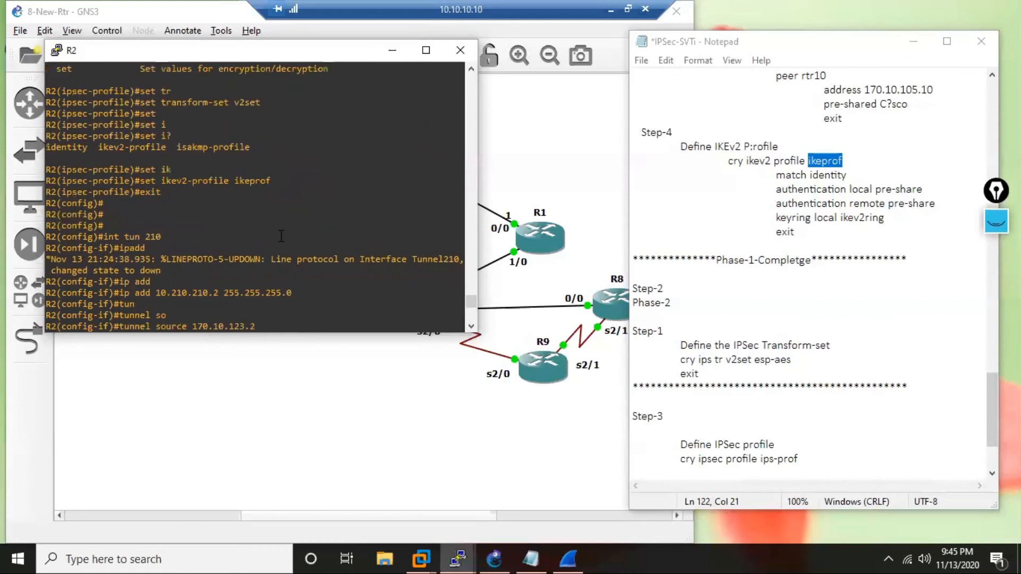
scroll(282, 237, "up", 4)
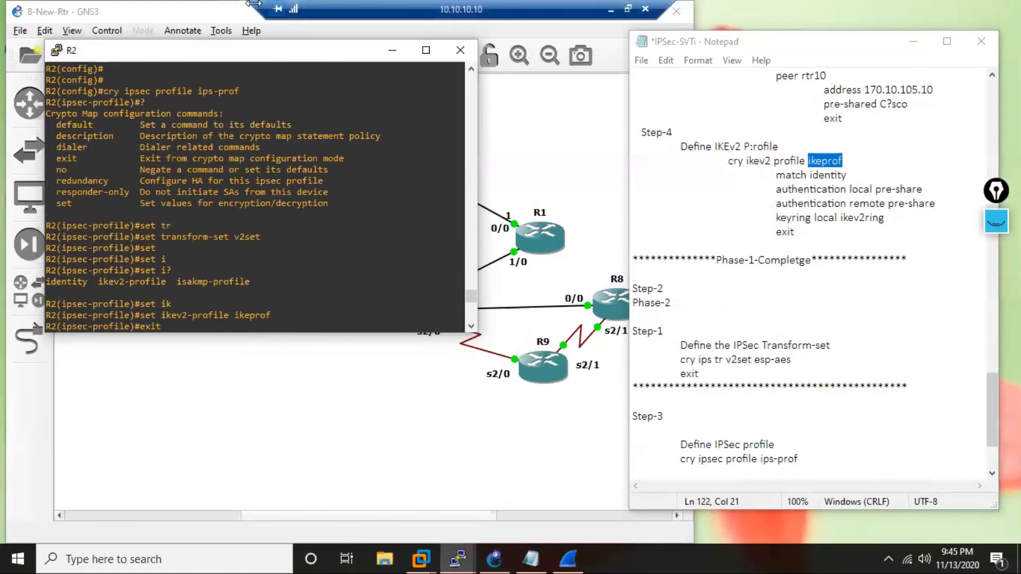
left_click_drag(241, 92, 198, 91)
right_click(319, 267)
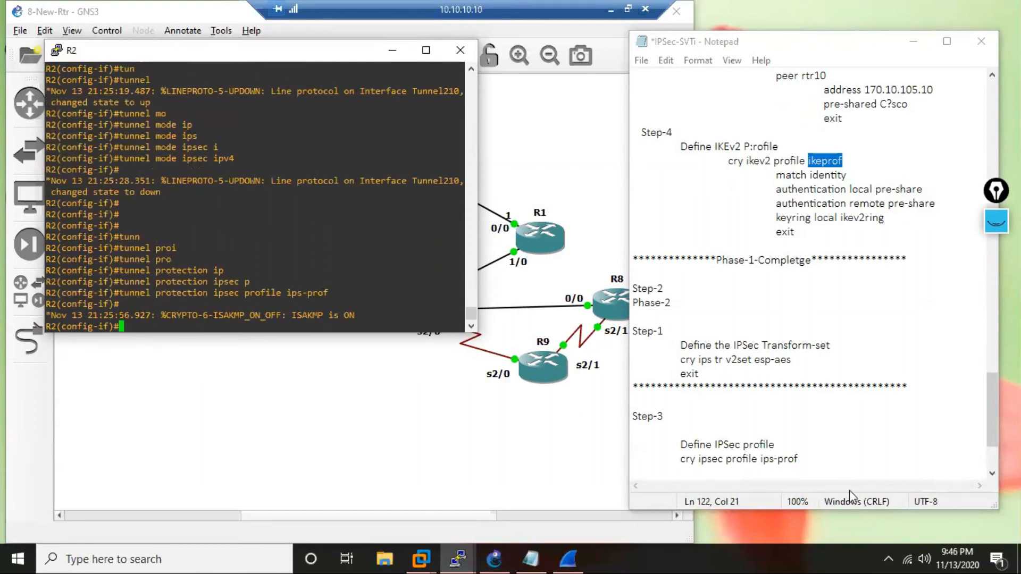
In the Notepad notes, add "set transform-set v2set" under the cry ipsec profile ips-prof line.
left_click(833, 458)
key("Return")
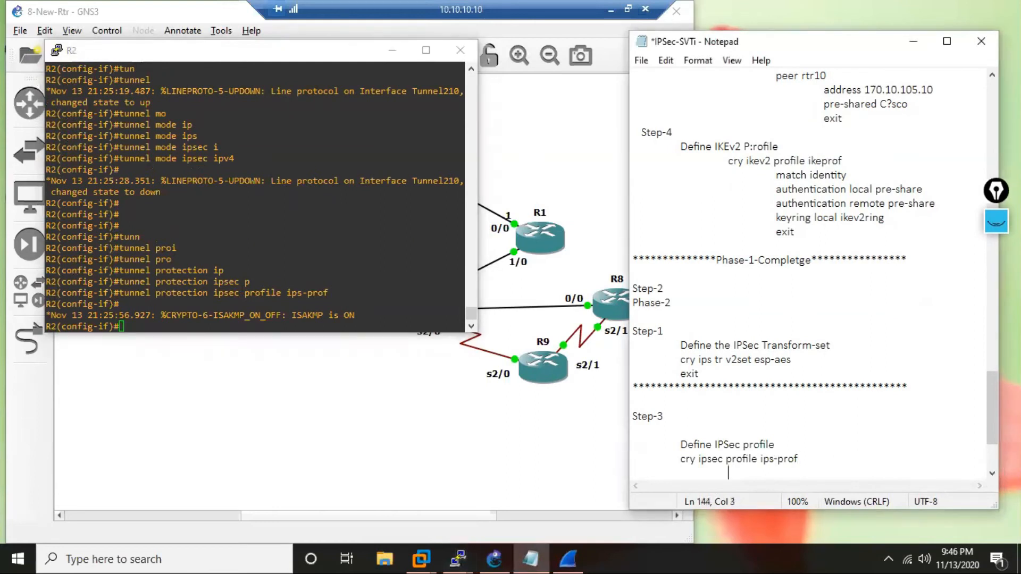
type("set transform-set")
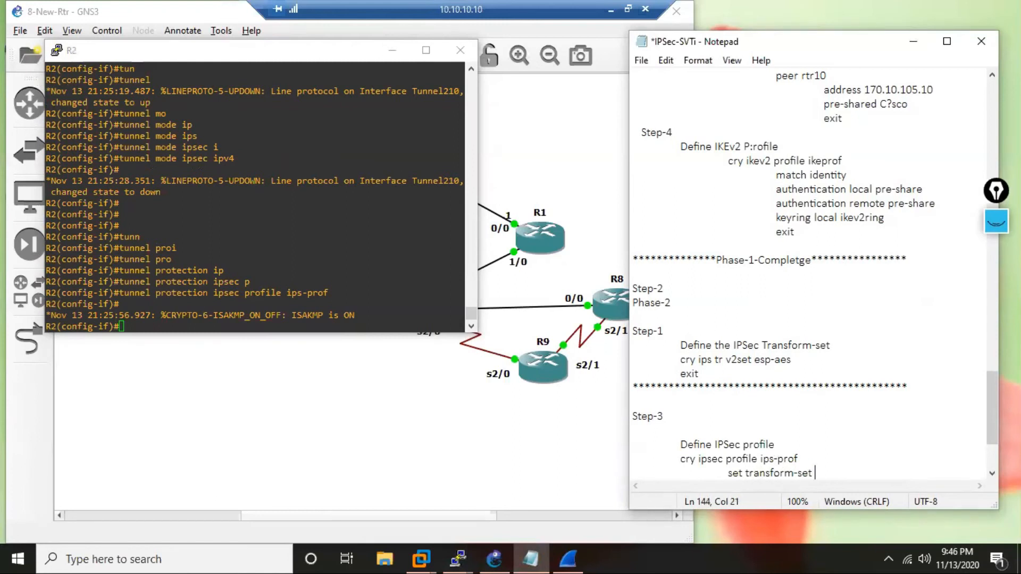
key("Return")
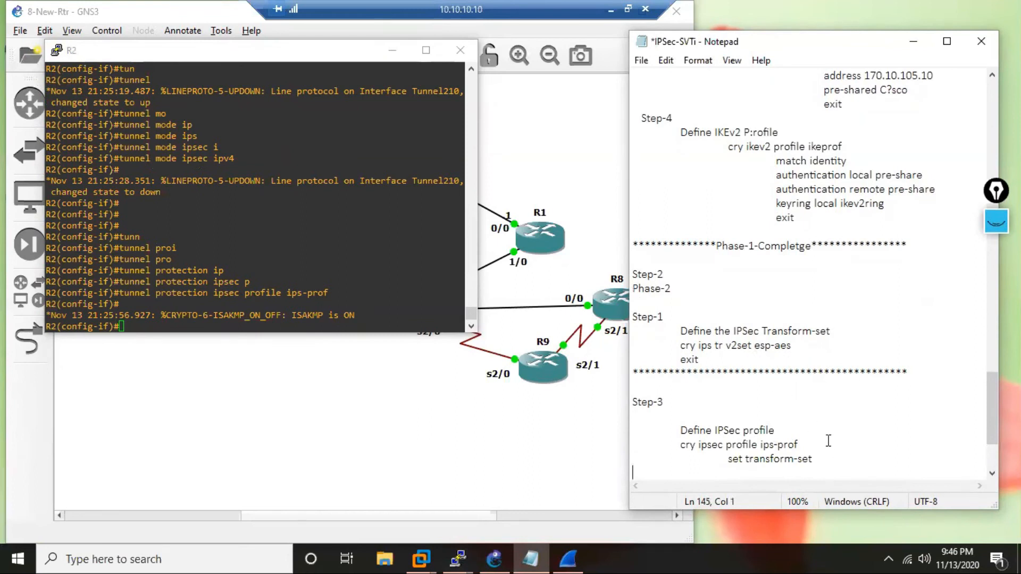
left_click(829, 461)
type("v2set")
key("Return")
Write "set ikev2-profile" under the transform-set line and copy the profile name ikeprof from the IKEv2 profile section.
type("set ikev2")
key("BackSpace")
type("-profile")
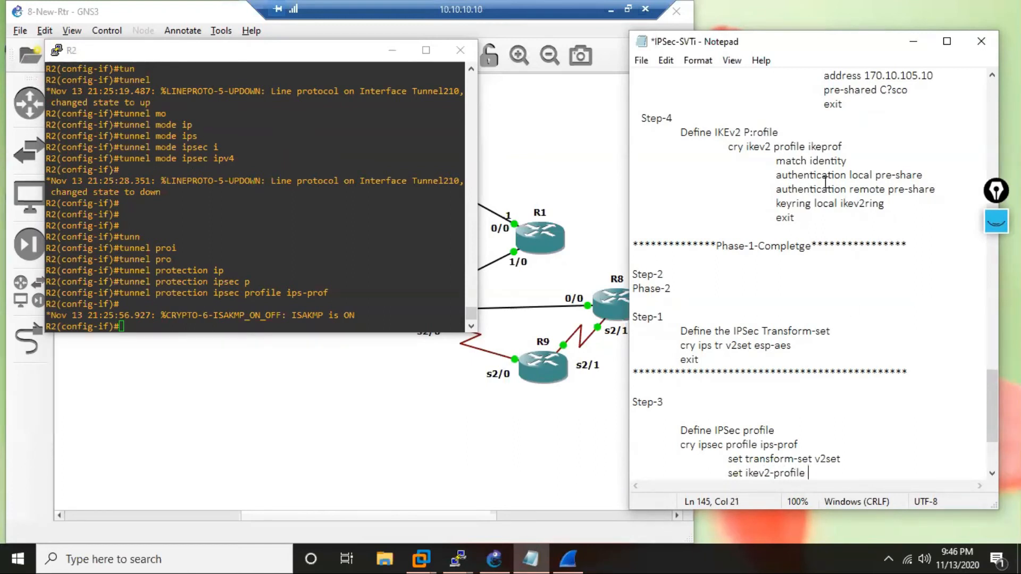
left_click(843, 146)
left_click_drag(843, 147, 808, 147)
key("ctrl+c")
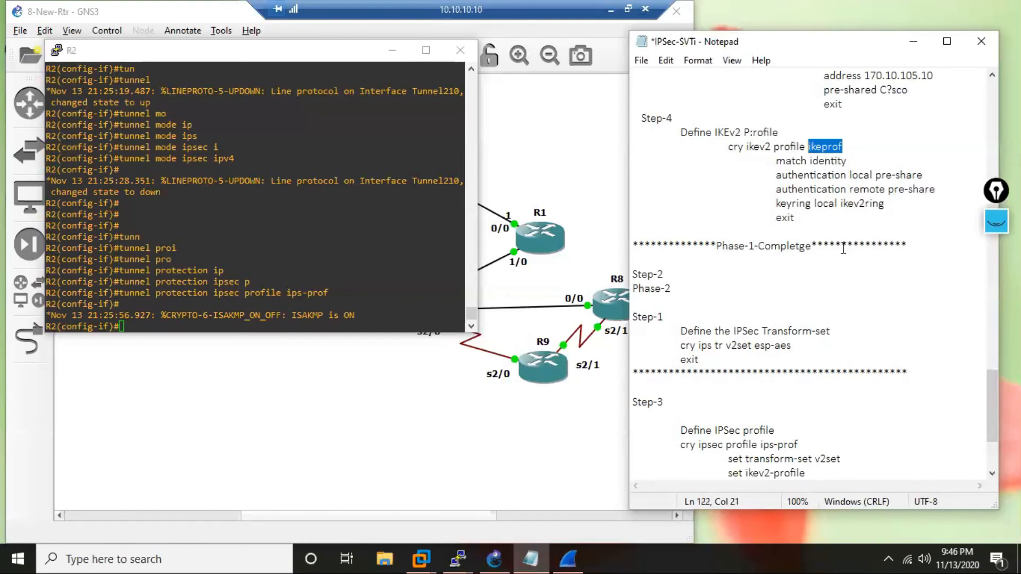
left_click(864, 472)
right_click(864, 472)
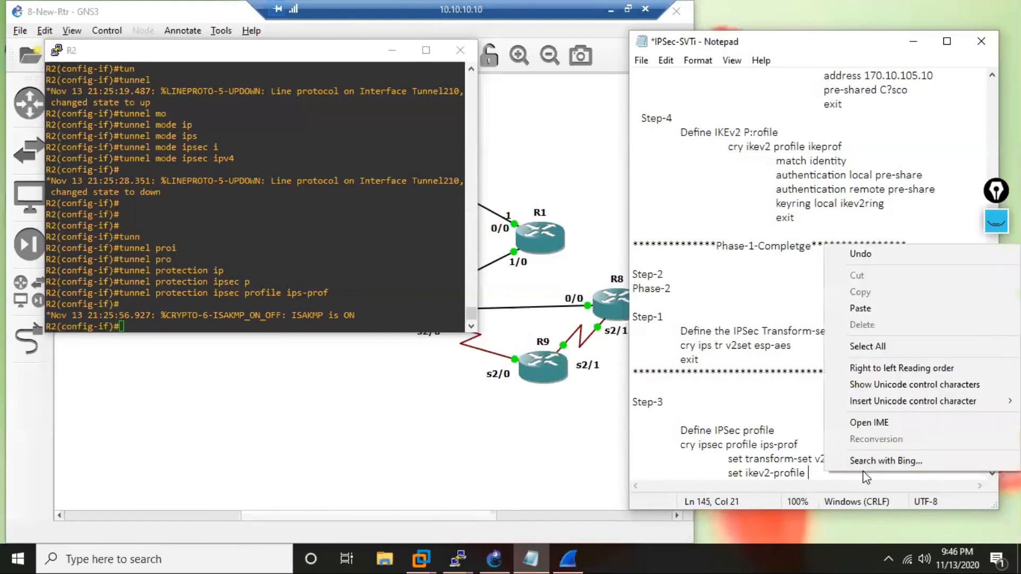
left_click(796, 400)
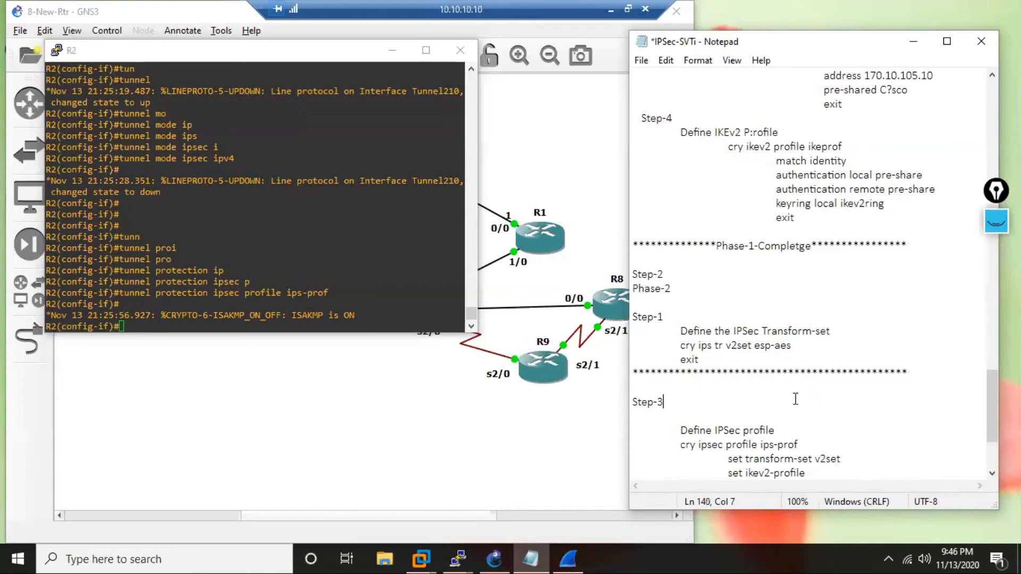
key("ctrl+v")
key("BackSpace")
key("BackSpace")
key("BackSpace")
key("BackSpace")
key("BackSpace")
key("BackSpace")
key("BackSpace")
Complete the set ikev2-profile line with ikeprof and end the IPSec profile block with an indented "exit".
left_click(815, 473)
key("ctrl+v")
left_click_drag(990, 423, 990, 447)
key("Return")
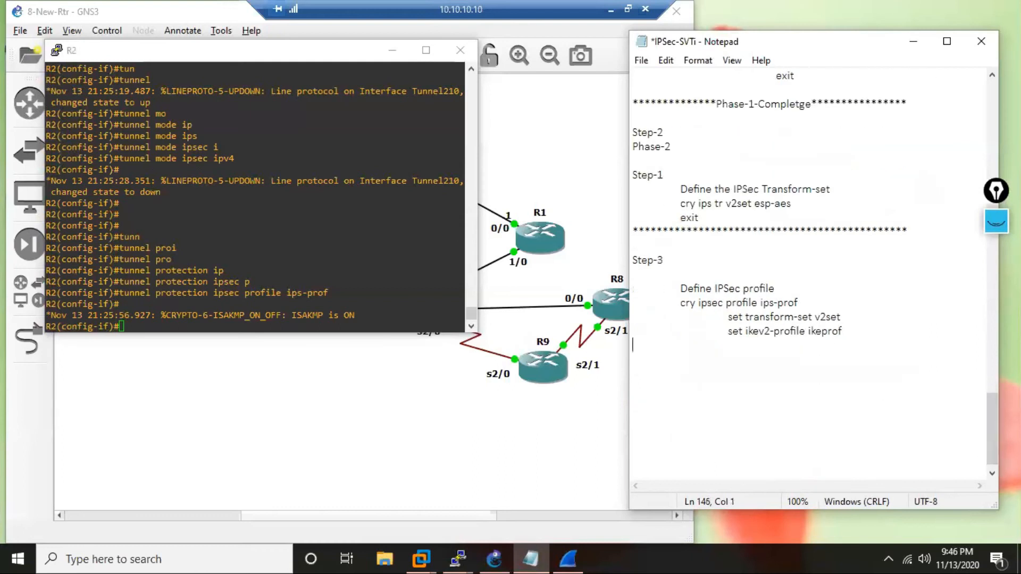
key("Tab")
key("Tab")
type("exit")
Add a "Step-4" heading below the IPSec profile block, separated from it by blank lines.
key("Return")
type("Step-4")
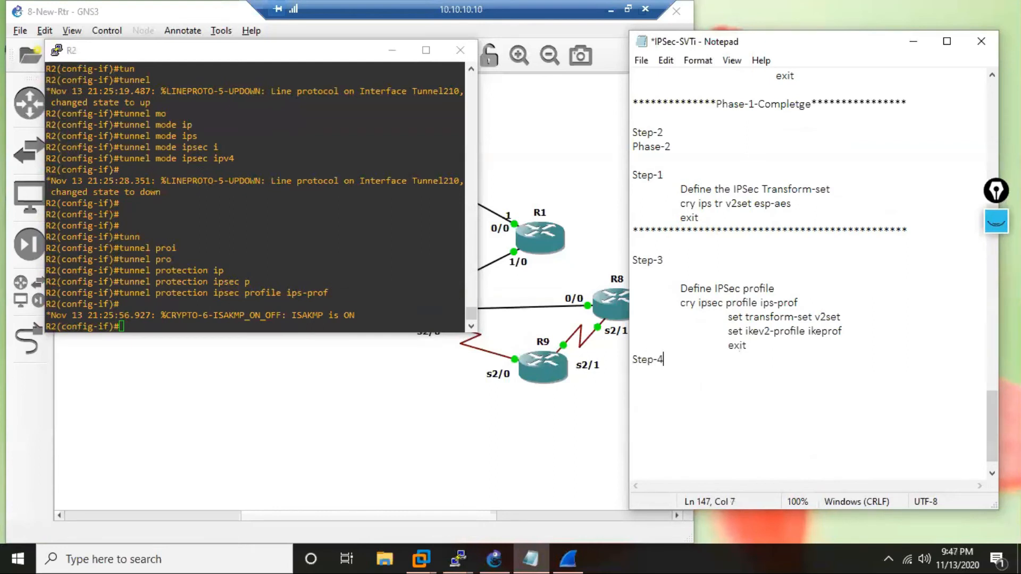
key("Home")
key("Return")
key("Return")
Write the description "Define the tuinnel intf" under Step-4 and start an indented line below it.
left_click(886, 405)
type("Define the tuinn")
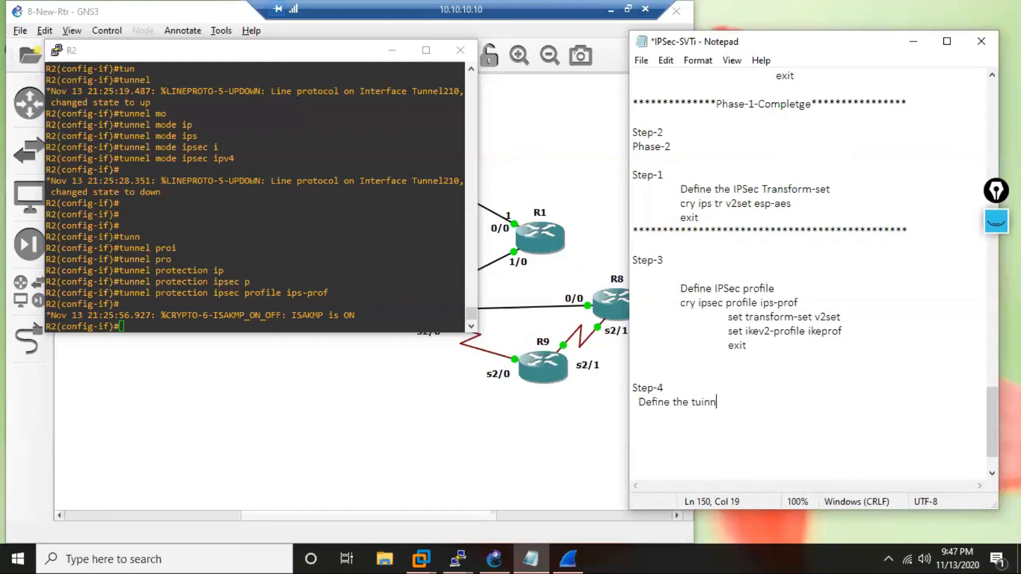
type("el intf")
key("Return")
key("Return")
key("BackSpace")
key("BackSpace")
key("Tab")
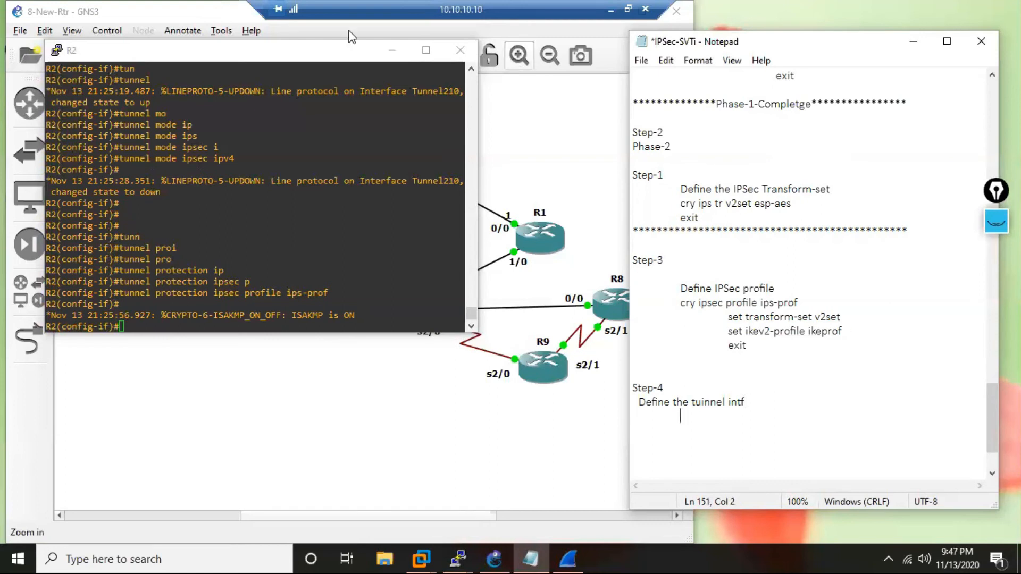
Copy the "int tun 210" command from R2's console into the Step-4 notes and indent the line below it.
left_click(262, 146)
scroll(262, 147, "up", 9)
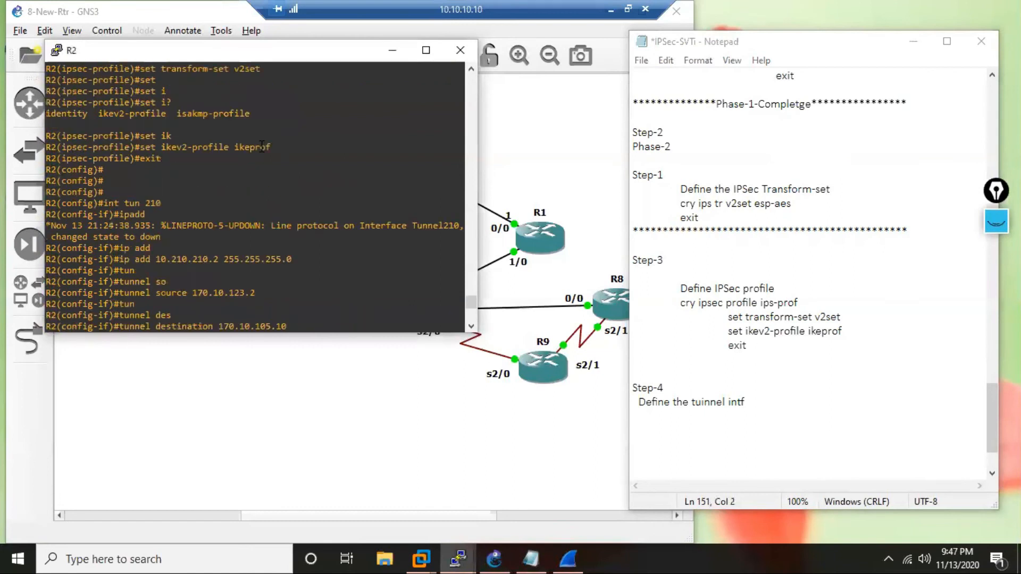
left_click_drag(105, 203, 173, 202)
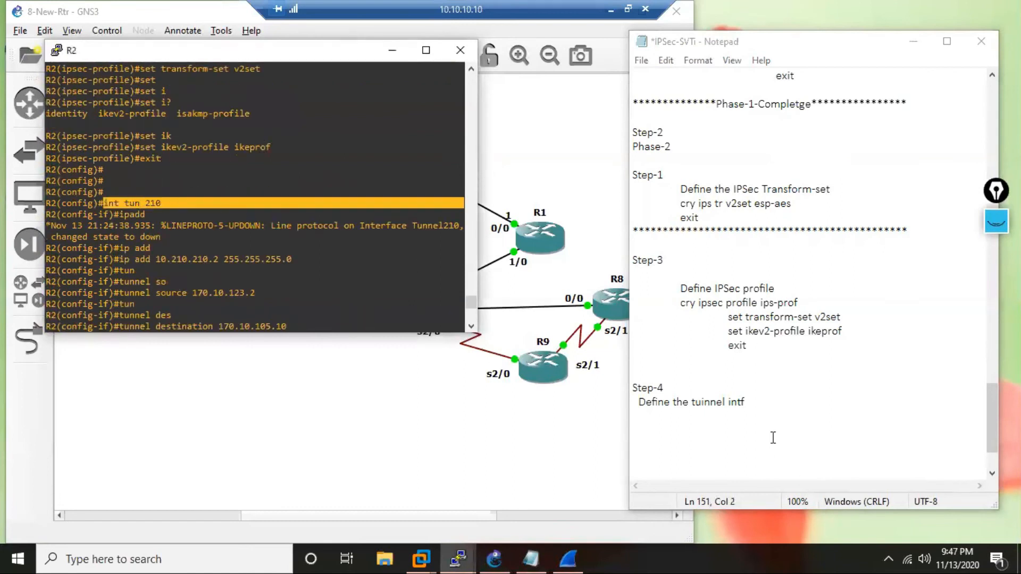
left_click(726, 426)
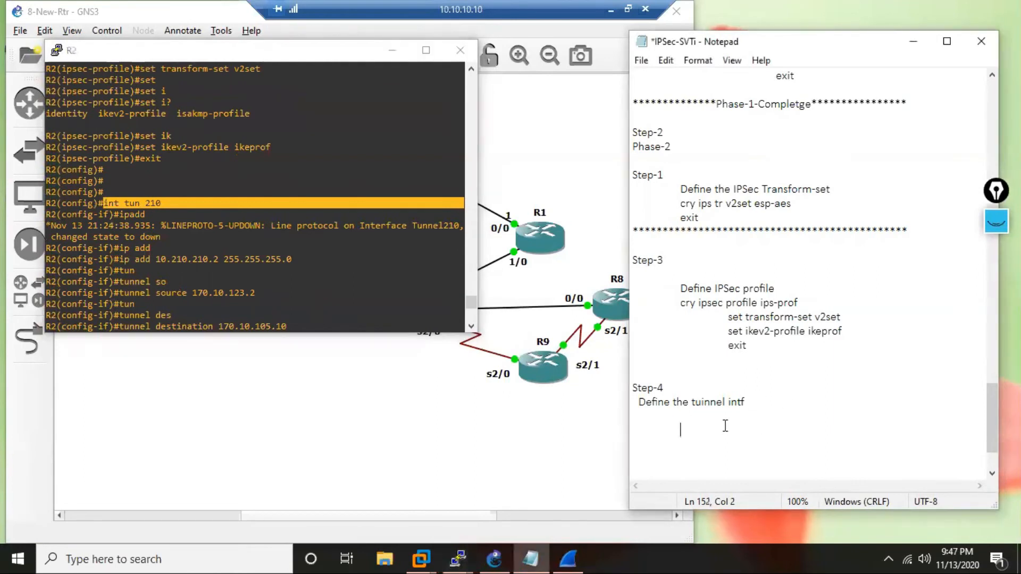
key("Up")
type("int tun 210")
key("Tab")
key("Tab")
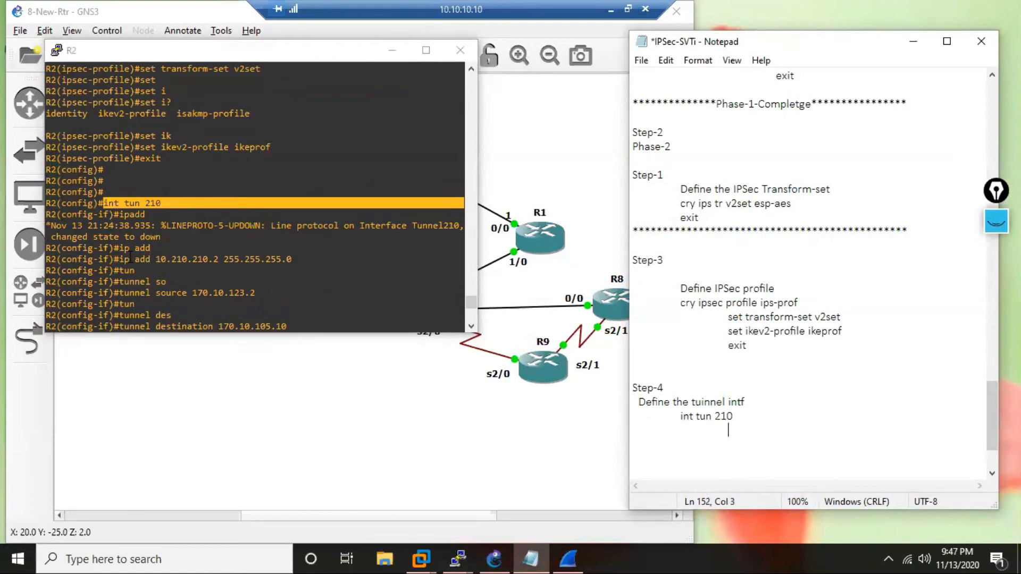
Copy "ip add 10.210.210.2 255.255.255.0" from R2's console into the notes under int tun 210.
left_click_drag(119, 260, 293, 263)
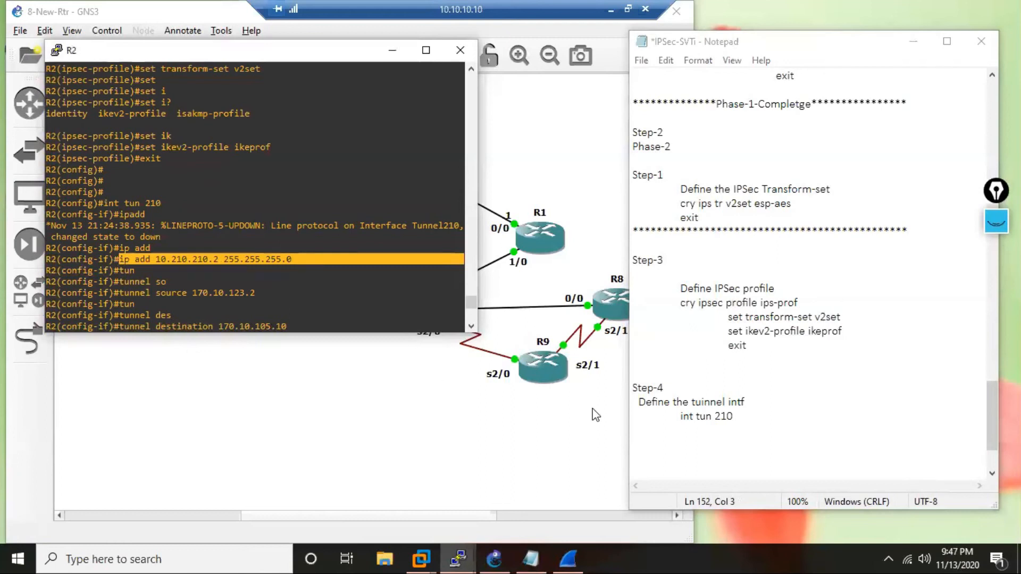
left_click(698, 437)
key("Tab")
type("ip add 10.210.210.2 255.255.255.0")
key("Return")
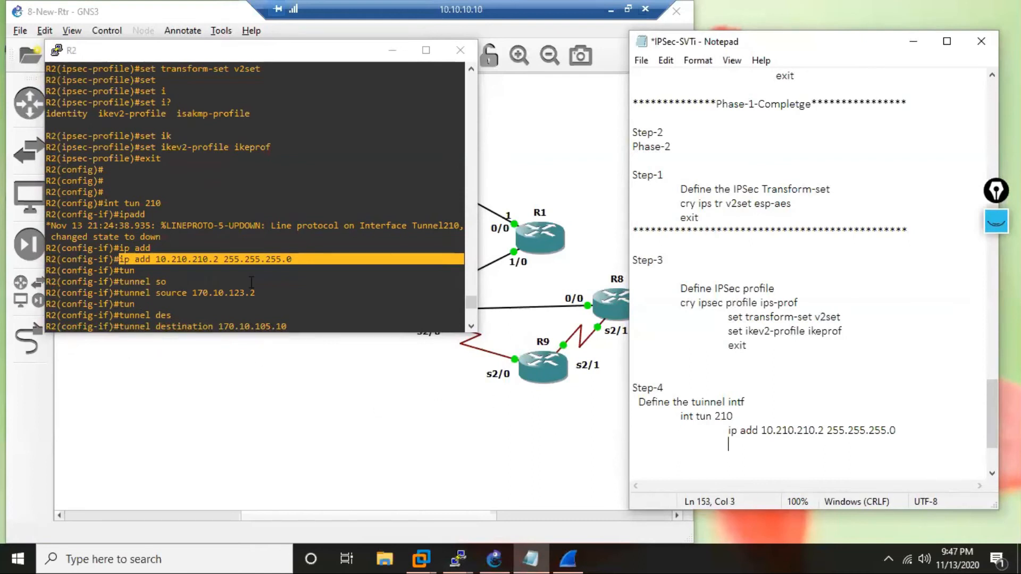
Copy R2's console text from tunnel source 170.10.123.2 through tunnel protection ipsec profile ips-prof into the notes below the IP address.
left_click(471, 326)
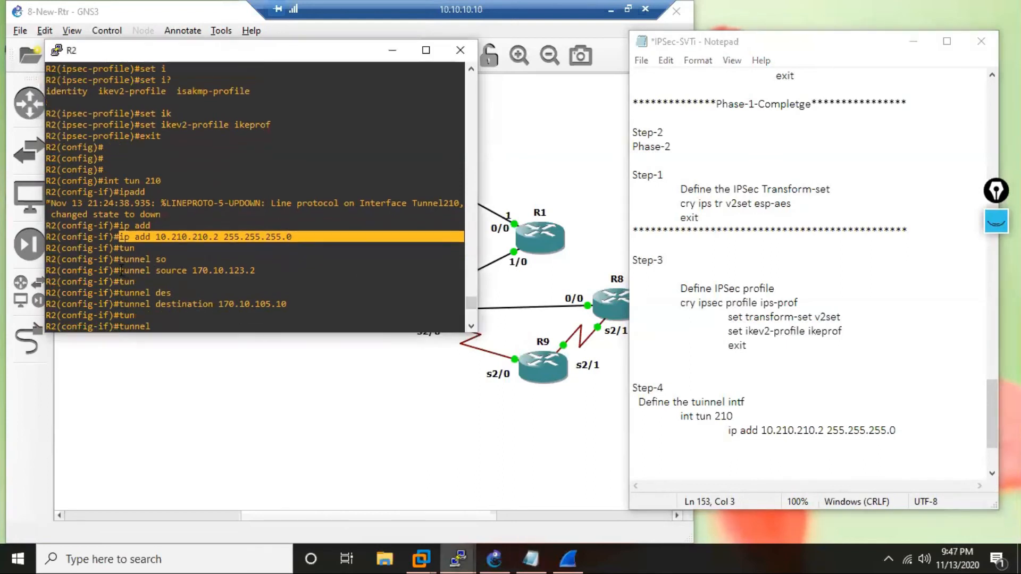
left_click_drag(121, 270, 238, 209)
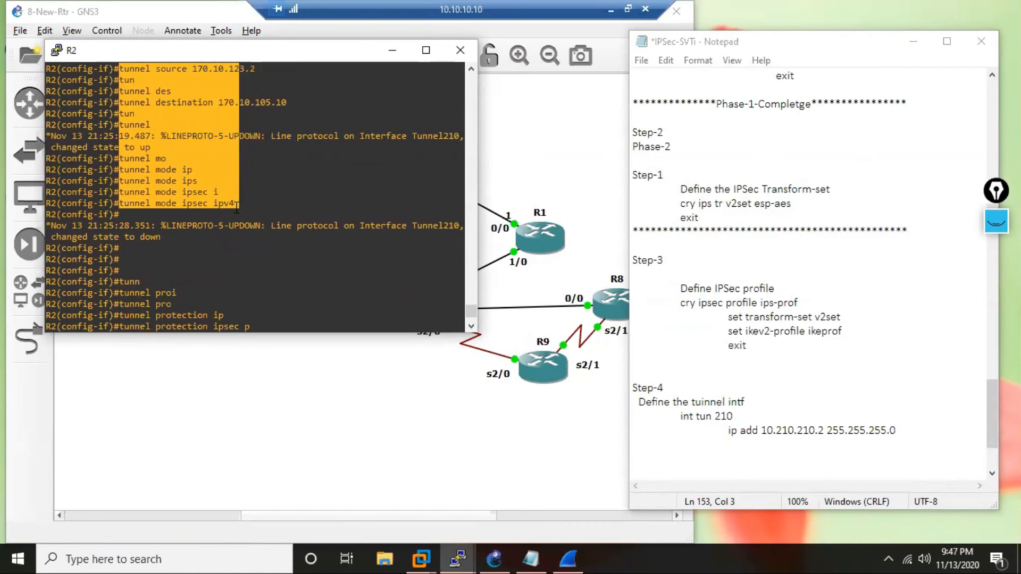
left_click_drag(233, 207, 330, 297)
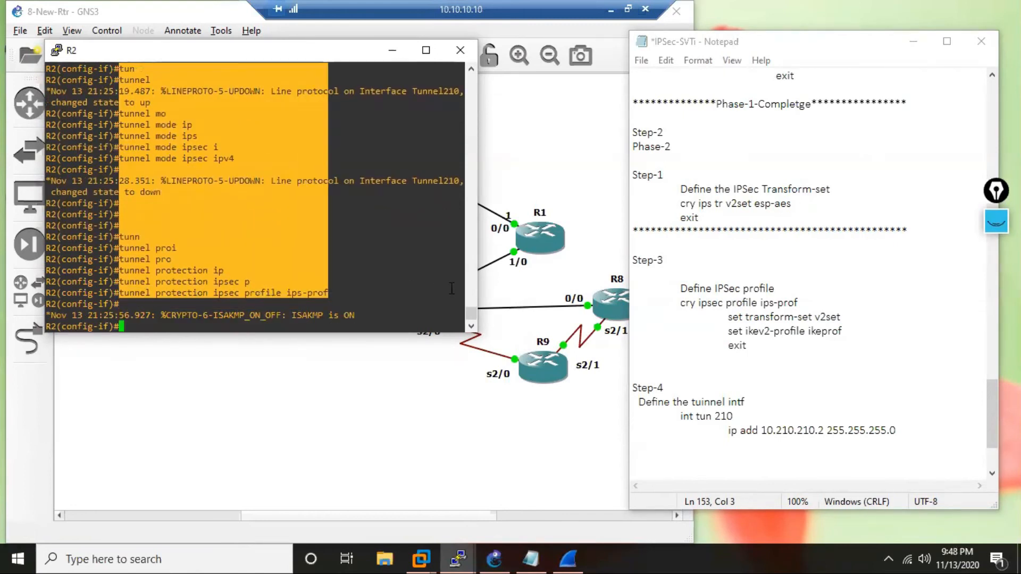
left_click(786, 453)
left_click(744, 447)
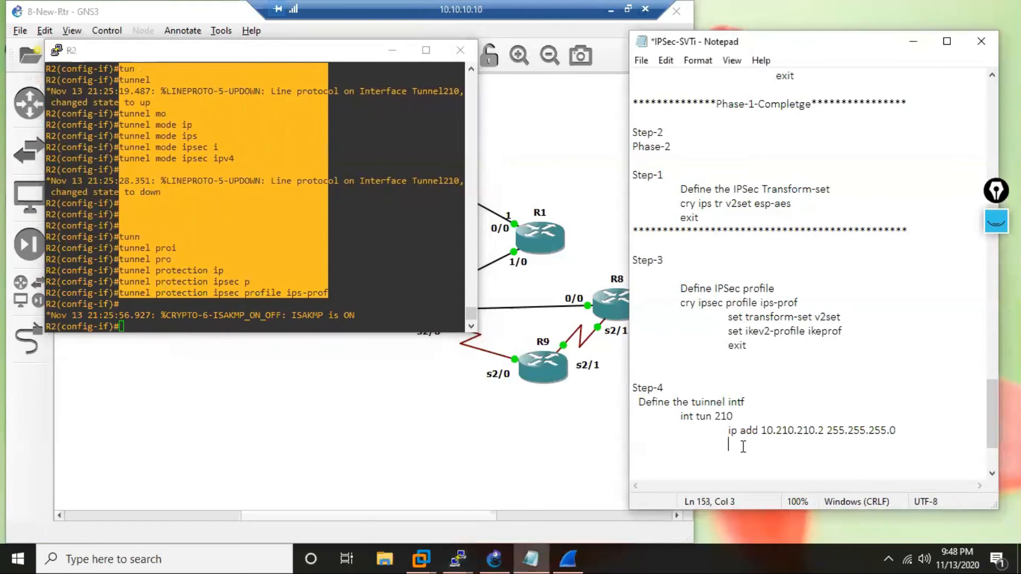
type("tunnel source 170.10.123.2 tun tunnel des tunnel destination 170.10.105.10 tun tunnel 19.487: %LINEPROTO-5-UPDOWN: Line protoc  to up tunnel mo tunnel mode ip tunnel mode ips tunnel mode ipsec i tunnel mode ipsec ipv4  28.351: %LINEPROTO-5-UPDOWN: Line protoc  to down    tunn tunnel proi tunnel pro tunnel protection ip tunnel protection ipsec p tunnel protection ipsec profile ips-prof")
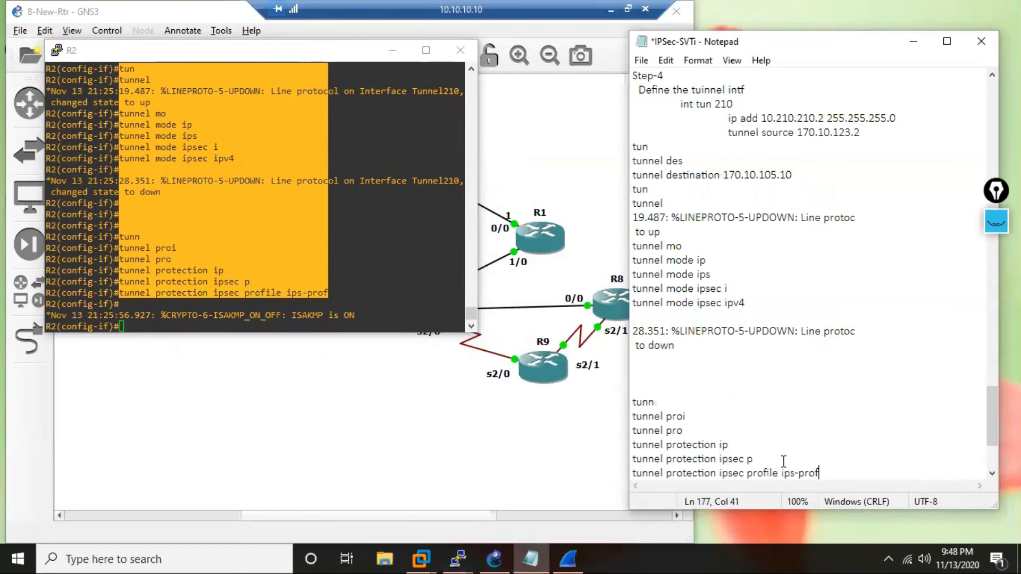
Delete the partial commands and log messages from the pasted text, keeping only the complete tunnel source, destination, mode and protection commands.
mouse_move(987, 417)
left_mouse_down()
mouse_move(988, 429)
mouse_move(987, 414)
left_mouse_up()
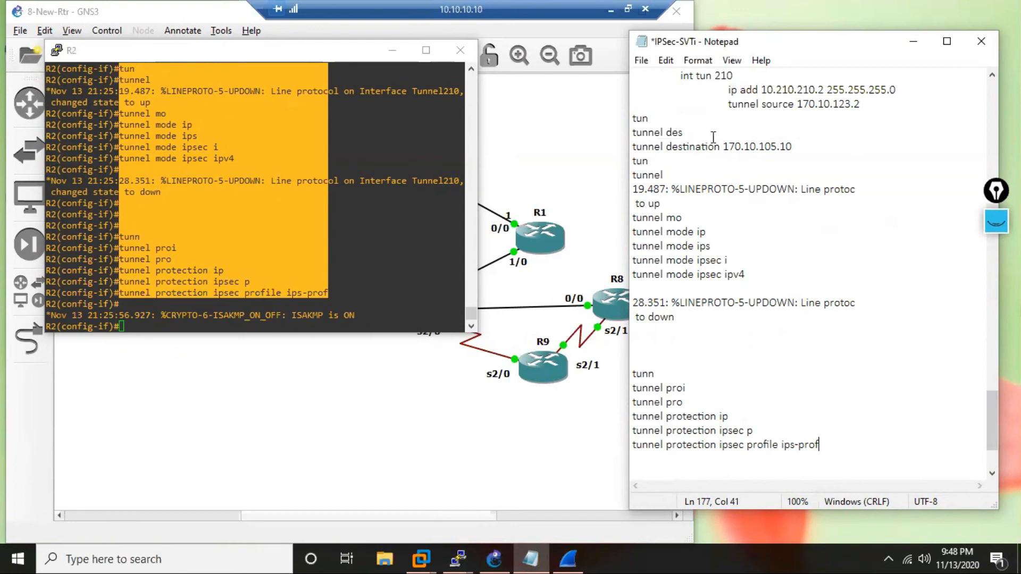
left_click(637, 120)
left_click_drag(637, 119, 743, 241)
key("Delete")
key("Delete")
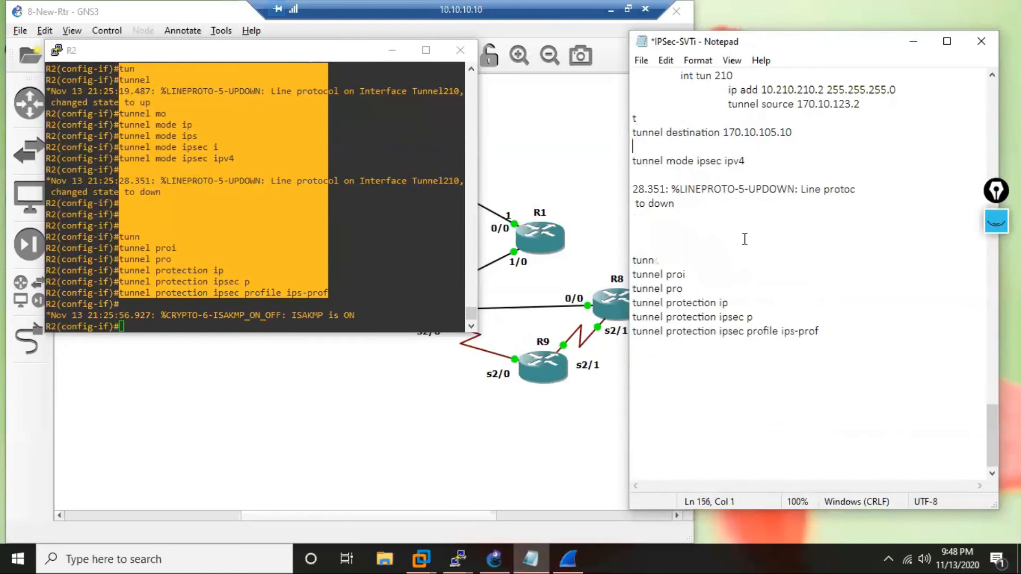
left_click_drag(638, 189, 771, 310)
key("Delete")
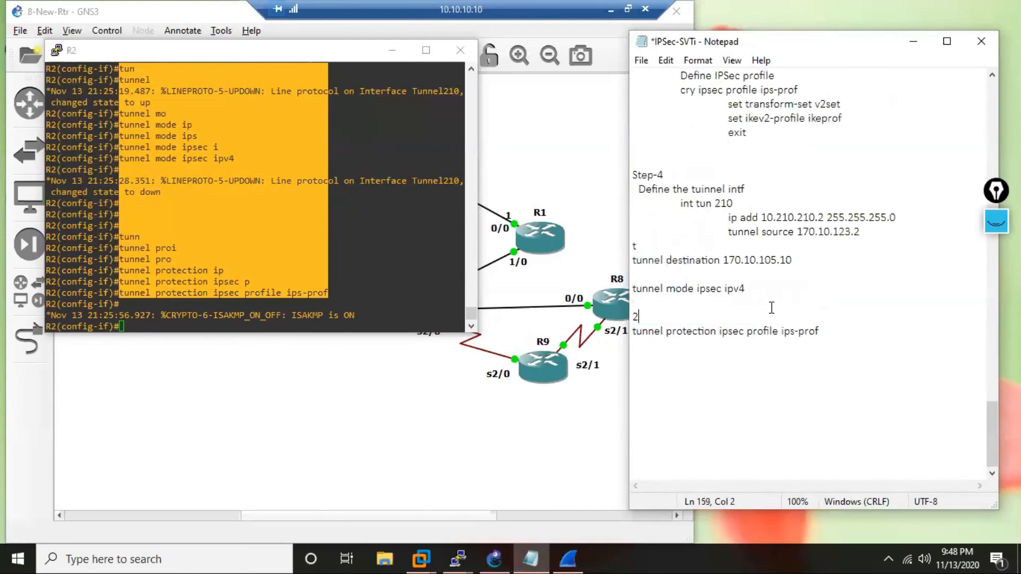
key("BackSpace")
left_click(652, 247)
key("BackSpace")
key("Delete")
Indent the tunnel destination, tunnel mode and tunnel protection lines to align with the tunnel source line.
key("Tab")
key("Tab")
left_click(633, 289)
key("Tab")
key("Tab")
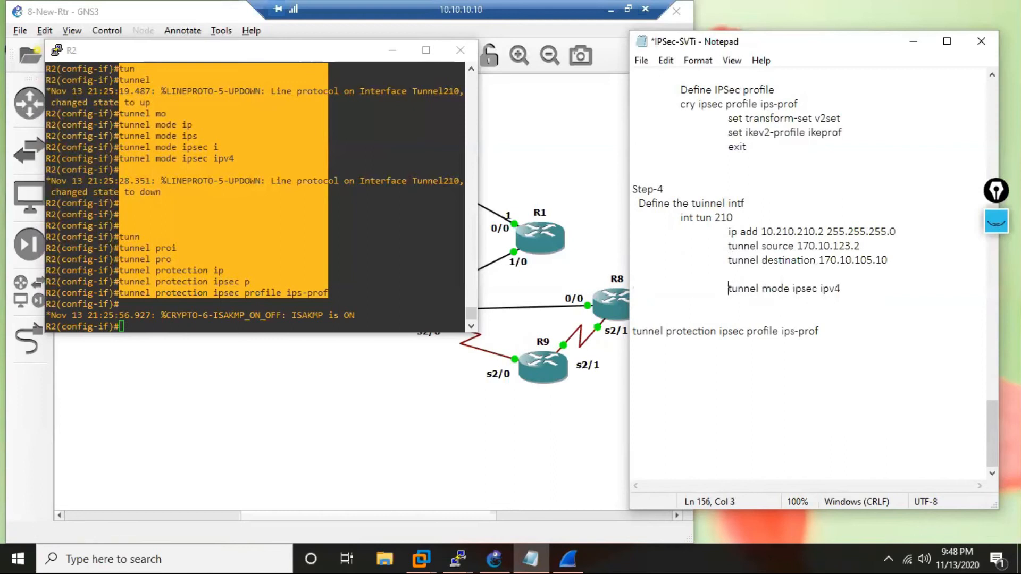
left_click(662, 332)
key("Home")
key("Tab")
key("Tab")
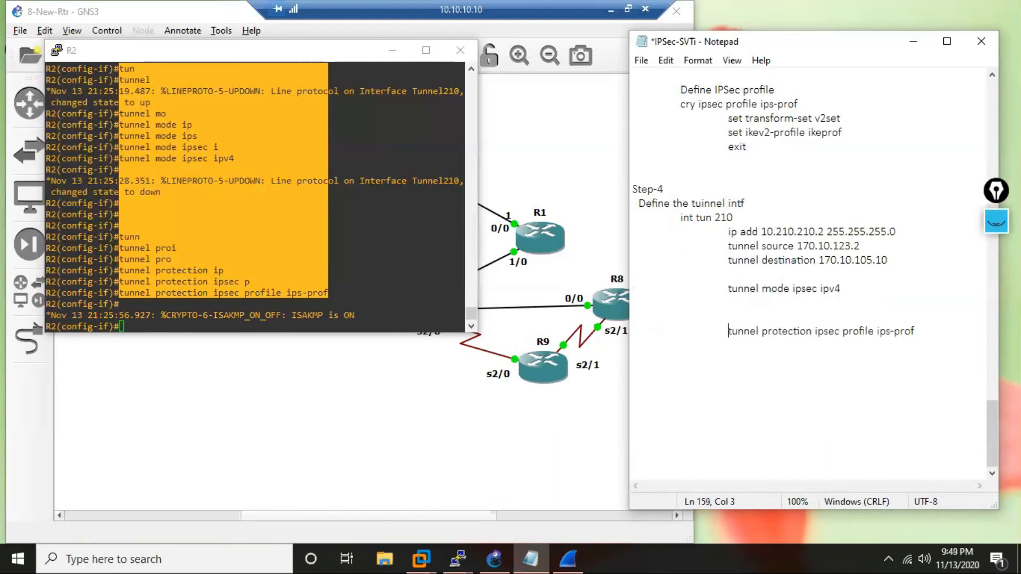
Remove the blank lines between the tunnel destination, tunnel mode and tunnel protection commands in the notes.
left_click(687, 309)
key("Delete")
key("Up")
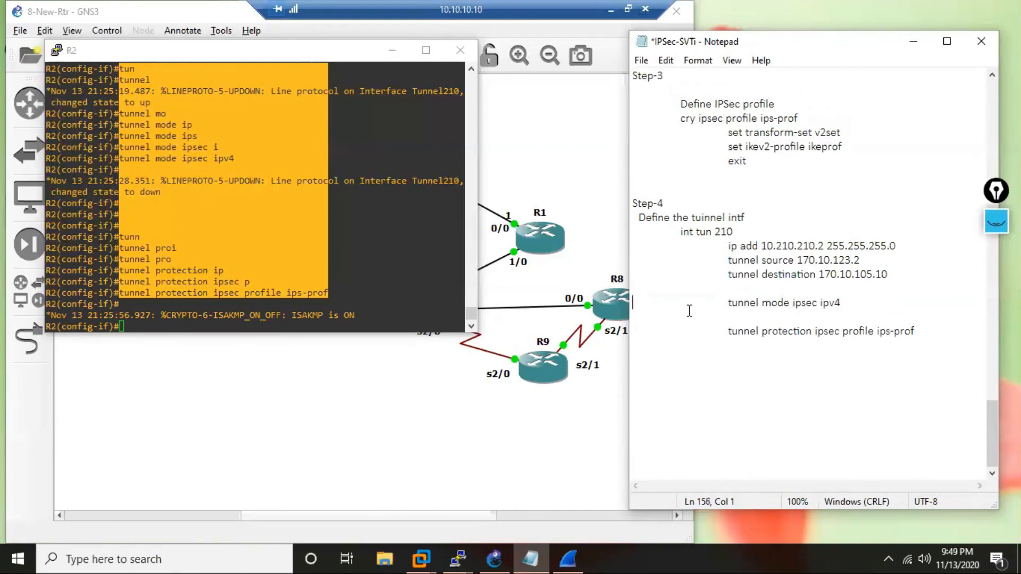
key("Delete")
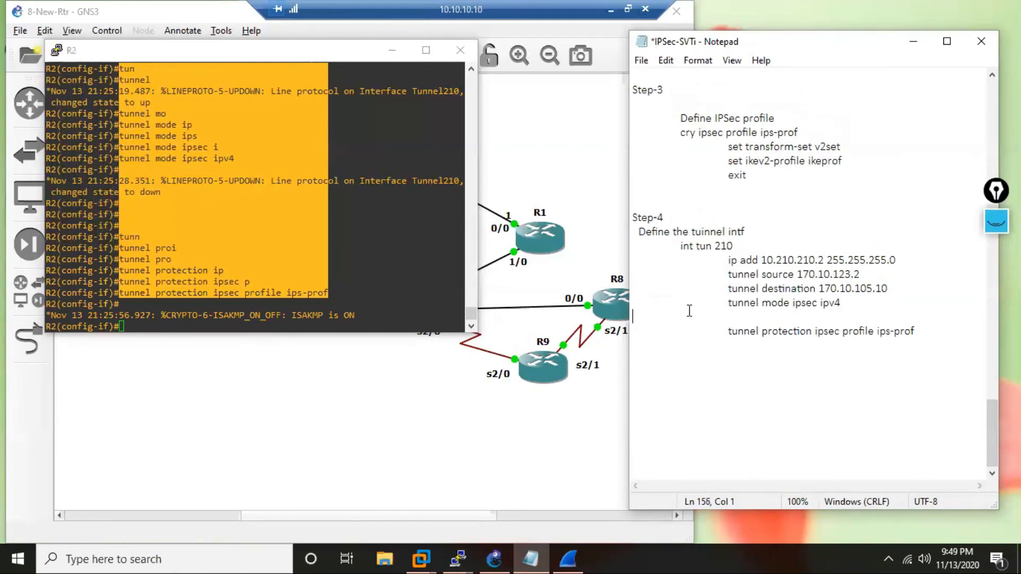
key("Delete")
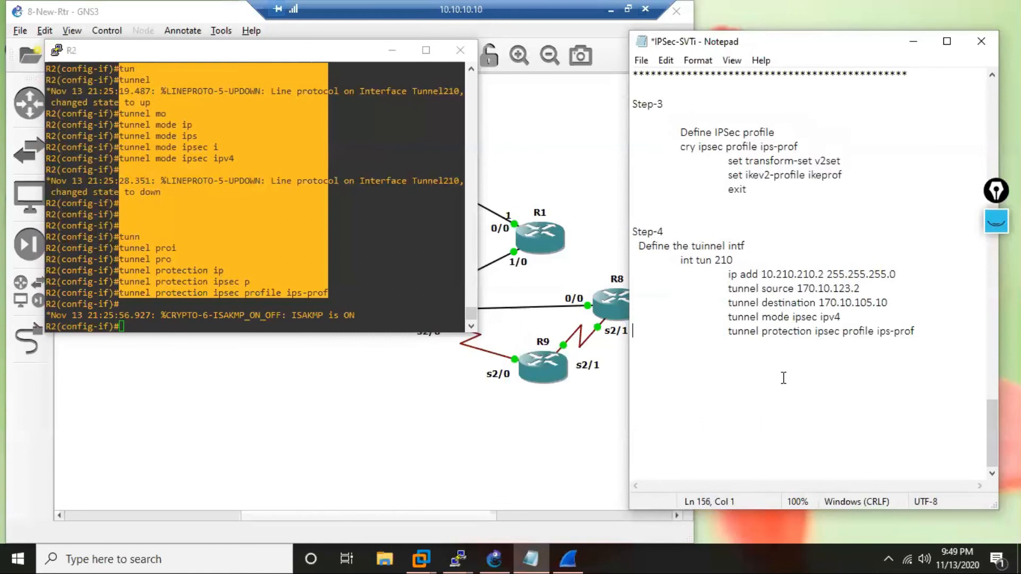
Add END below the tunnel protection line in the notes and close R2's section with a row of asterisks.
left_click(933, 331)
key("Return")
type("END")
key("Return")
left_click(373, 256)
key("Return")
key("Return")
key("Return")
key("Return")
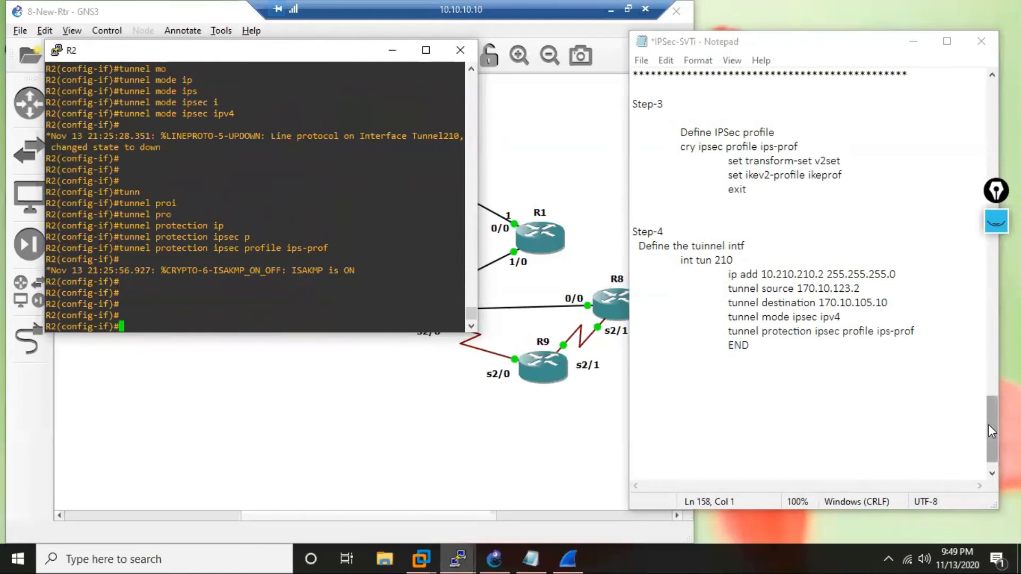
left_click_drag(990, 422, 991, 415)
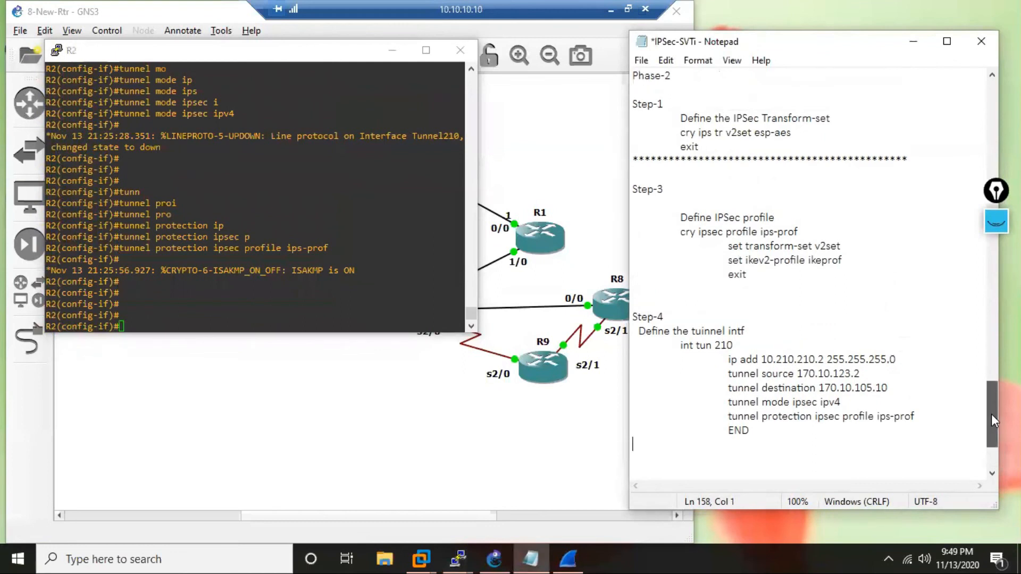
type("***********************************************")
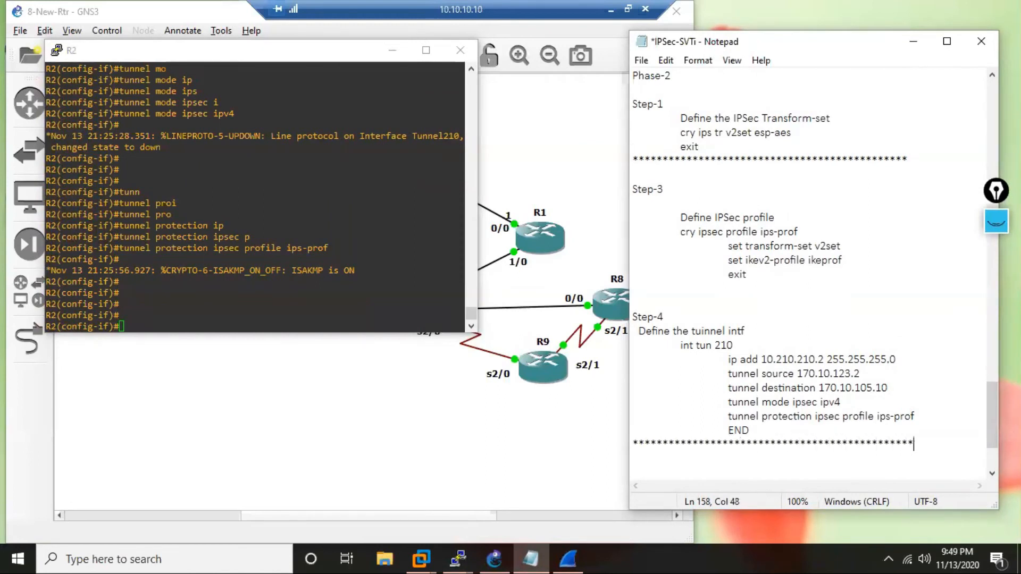
type("**")
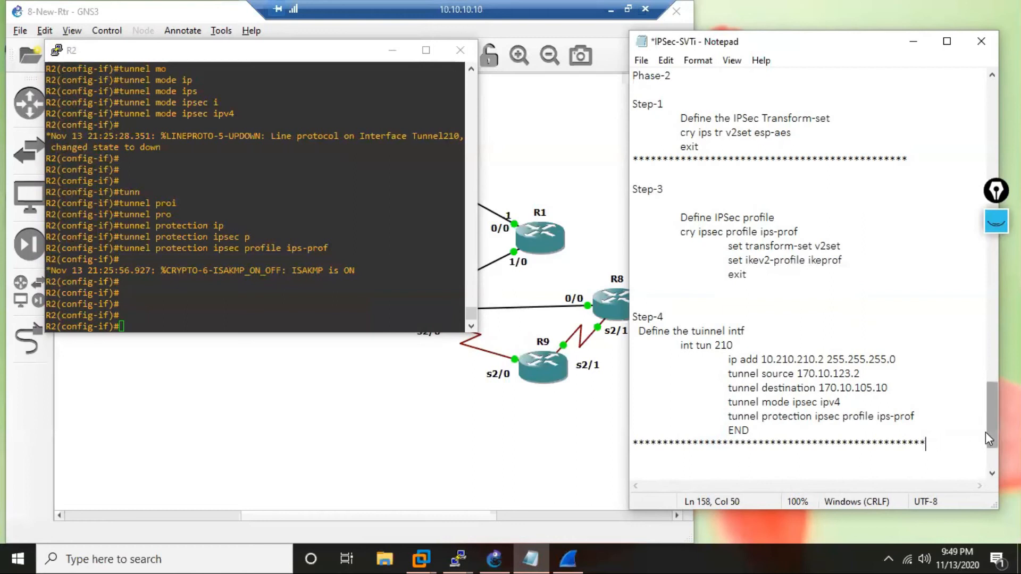
Copy R2's entire Task 2 section, from the R2 heading through the closing asterisks, and paste it below as a second block.
left_click_drag(990, 425, 633, 241)
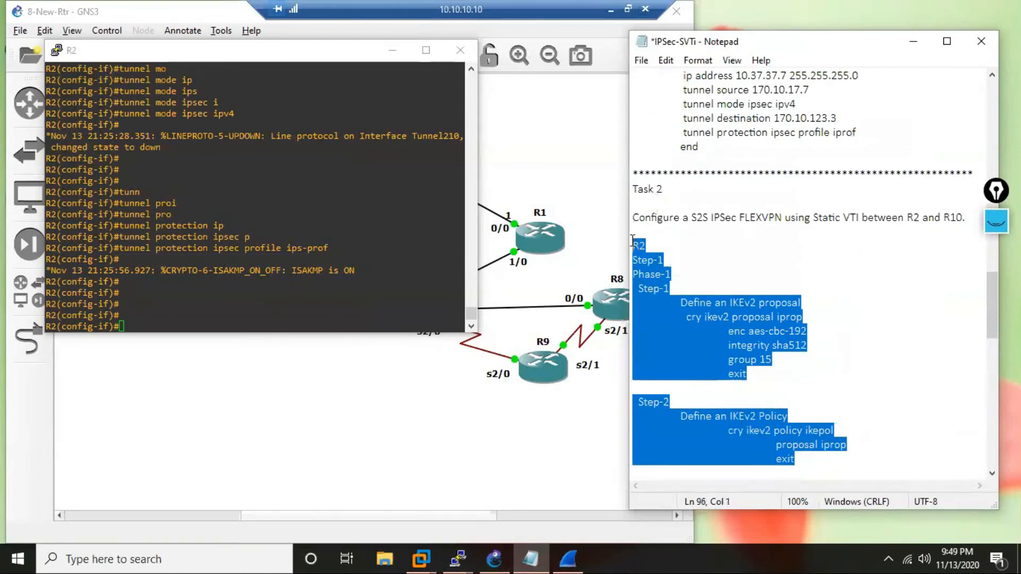
right_click(675, 349)
left_click(710, 172)
scroll(912, 411, "down", 15)
scroll(893, 389, "down", 9)
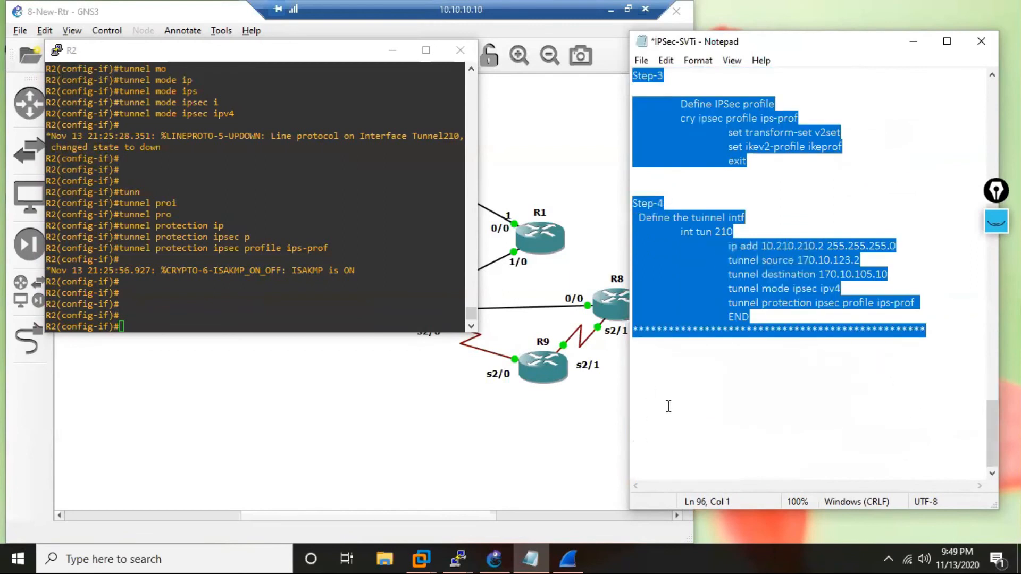
left_click(693, 369)
key("ctrl+v")
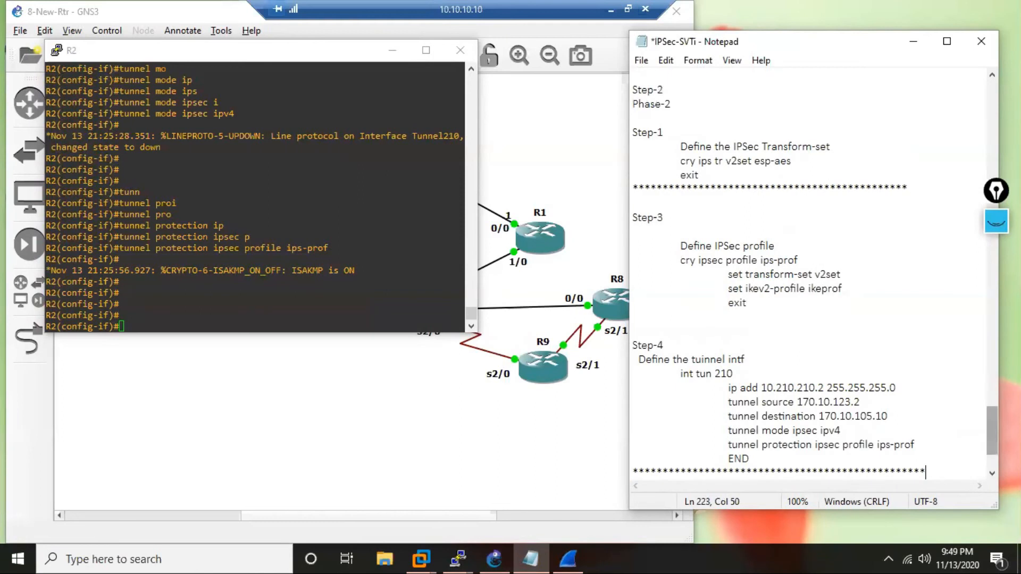
Change the heading of the pasted configuration block to R10.
scroll(809, 273, "up", 14)
scroll(655, 236, "up", 2)
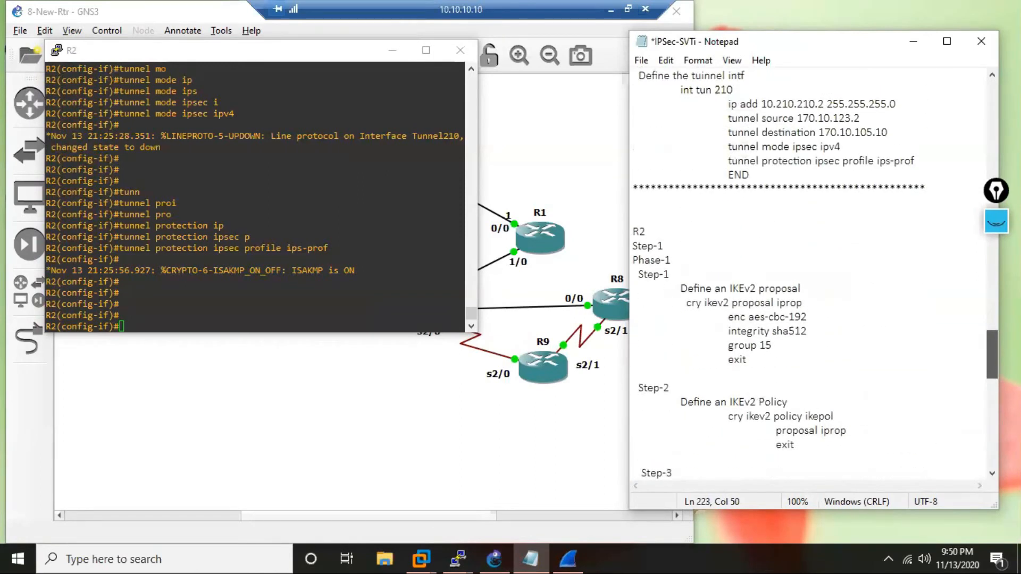
left_click(656, 235)
key("BackSpace")
type("10")
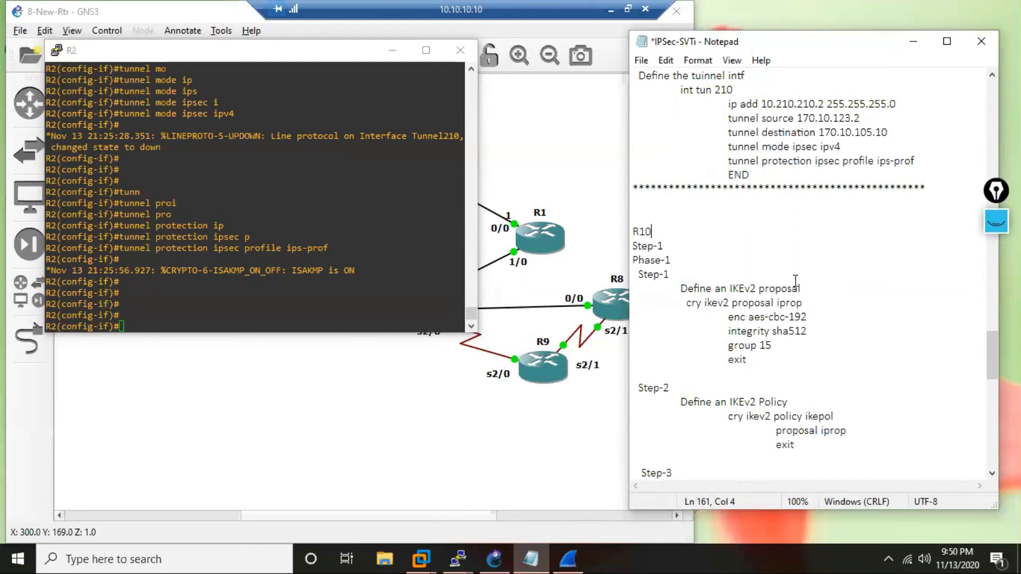
Set the peer address in the R10 block's IKEv2 keyring to 170.10.123.2.
scroll(780, 314, "down", 4)
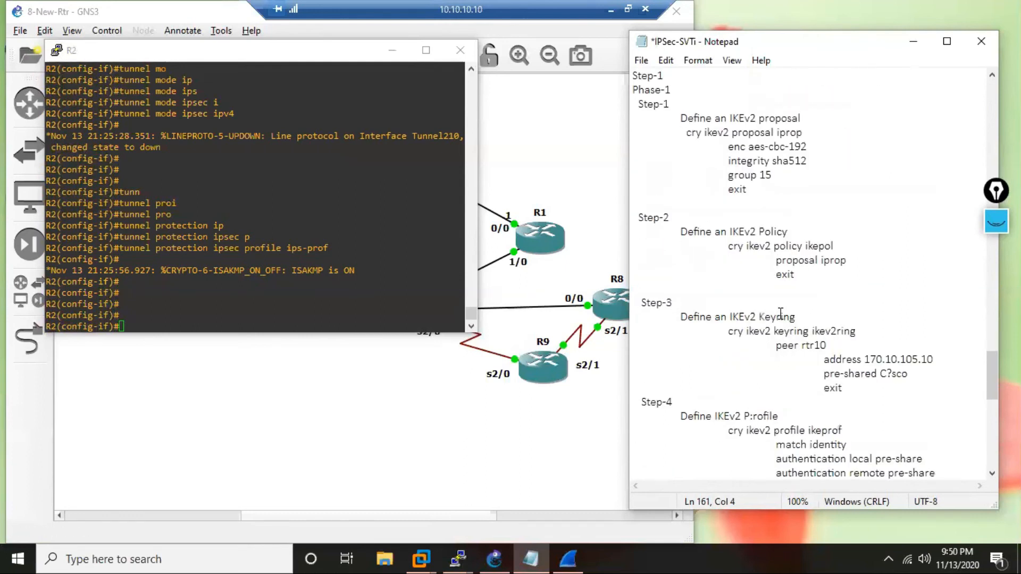
scroll(780, 314, "up", 3)
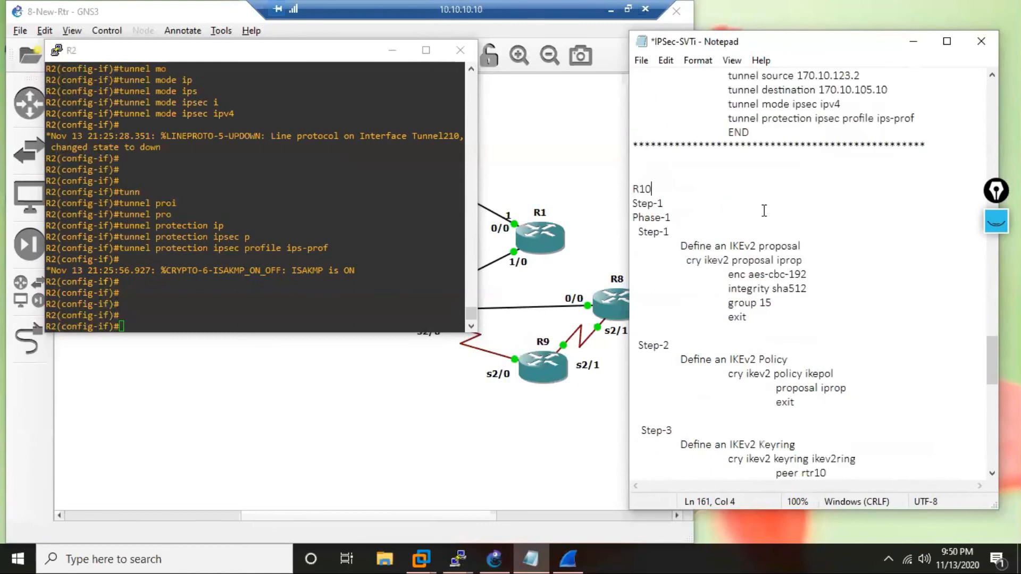
scroll(837, 244, "down", 1)
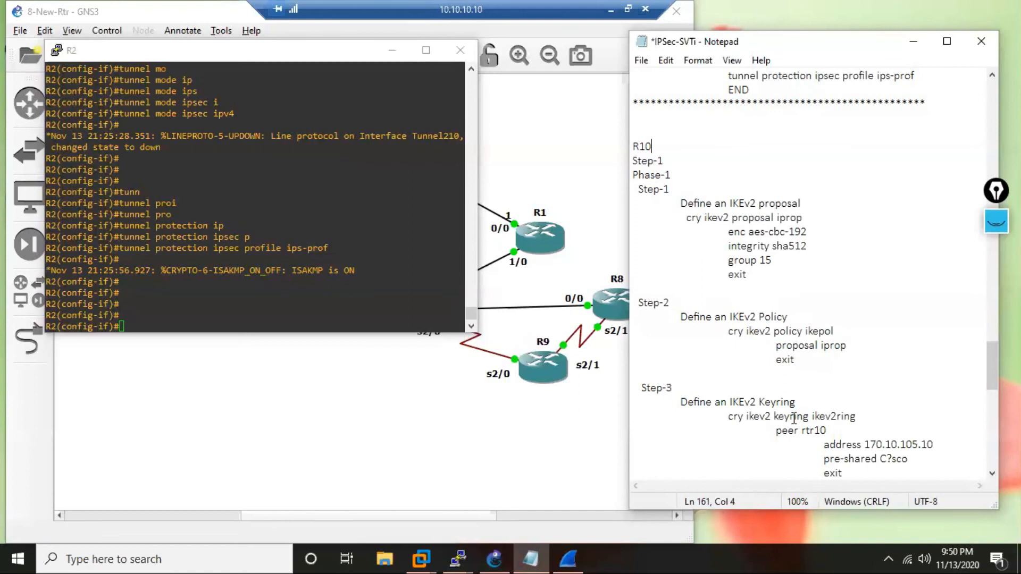
scroll(794, 419, "down", 3)
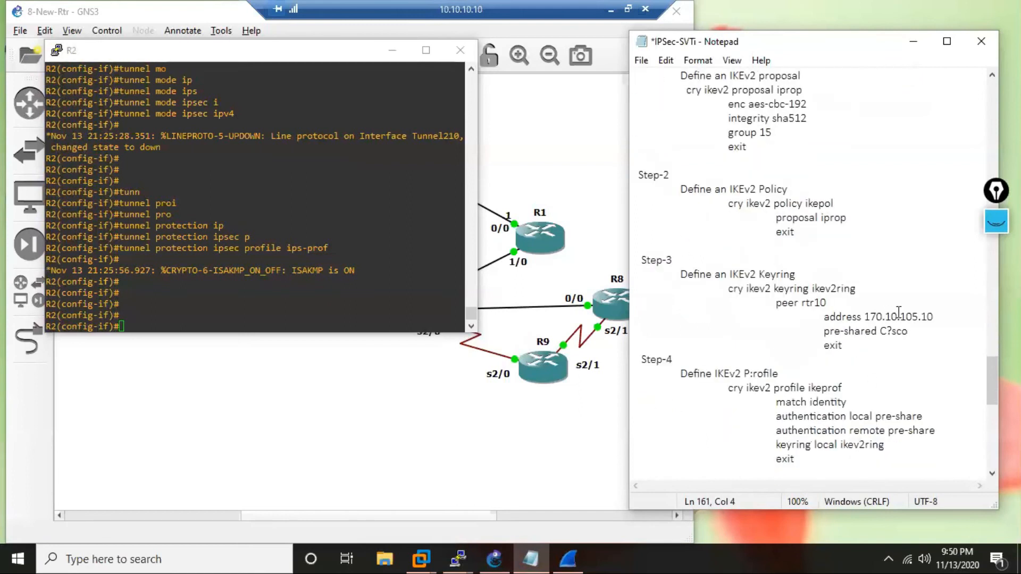
left_click(934, 317)
scroll(969, 346, "down", 1)
key("BackSpace")
key("BackSpace")
key("BackSpace")
key("BackSpace")
key("BackSpace")
type("2")
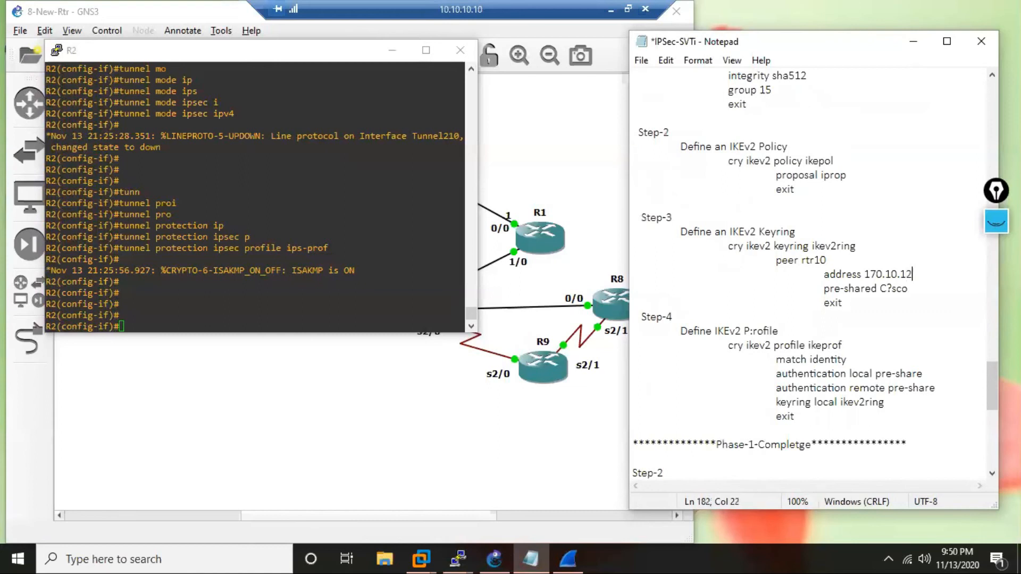
type("3.2")
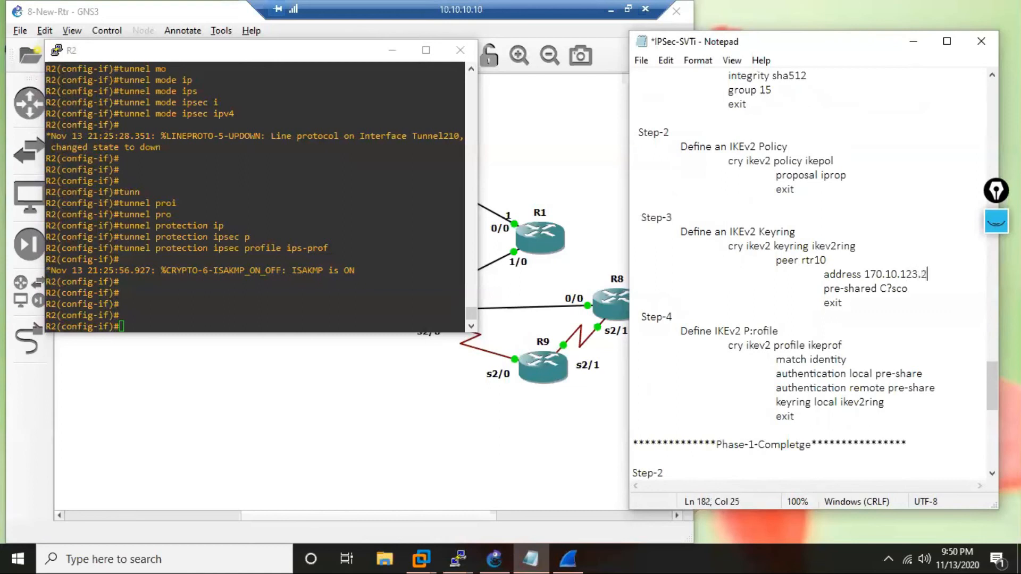
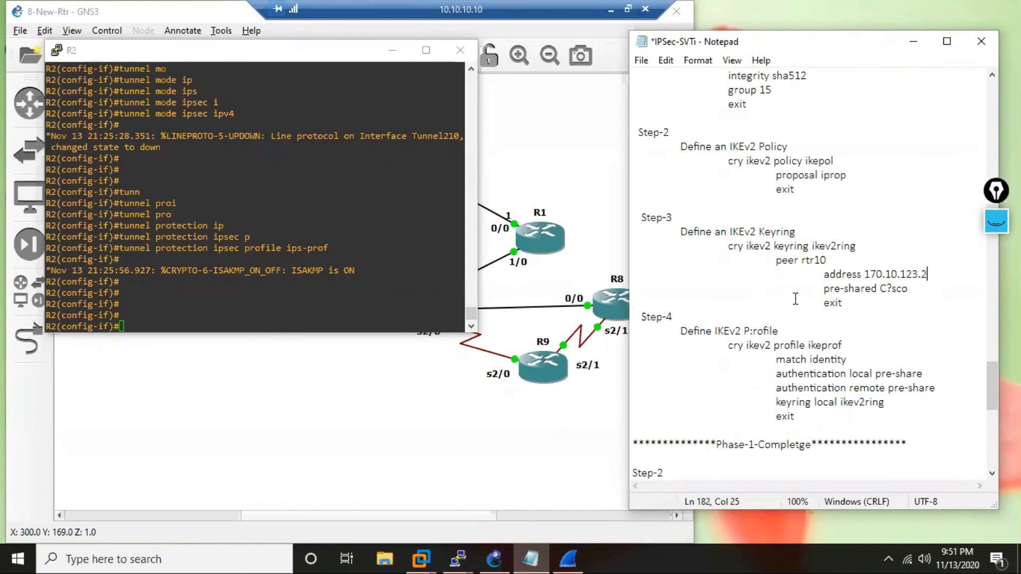
Rename the peer in the R10 block's IKEv2 keyring to rtr2.
left_click(831, 265)
key("BackSpace")
key("BackSpace")
type("2")
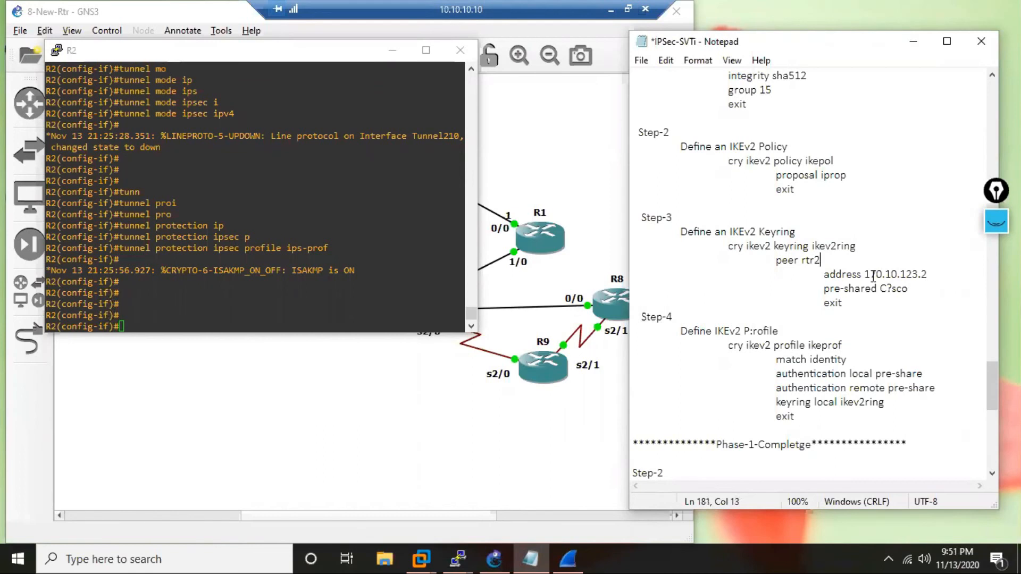
Copy the complete match identity remote address command from the IKEv2 profile configuration in R2's console history.
scroll(916, 322, "down", 1)
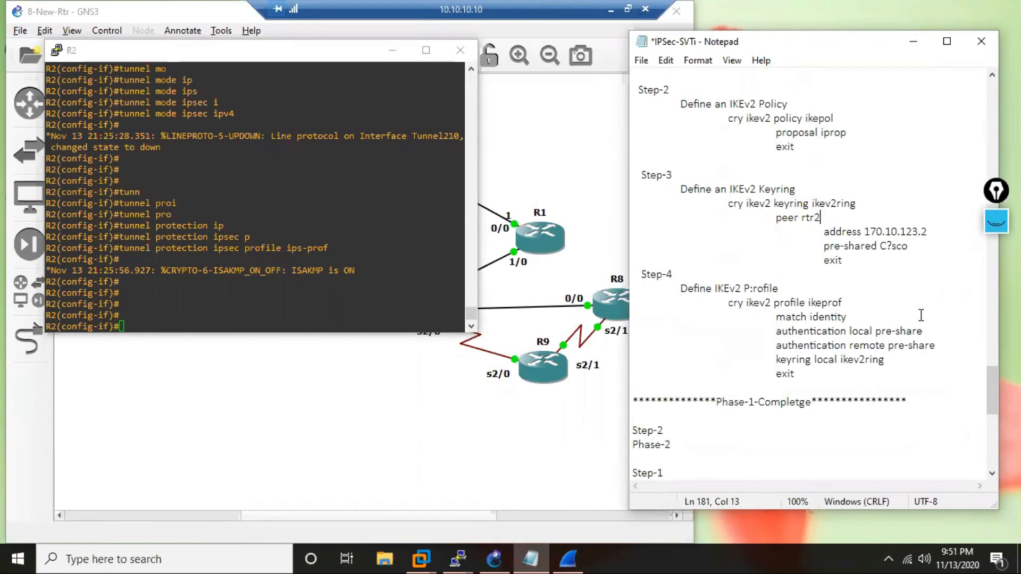
scroll(922, 316, "down", 1)
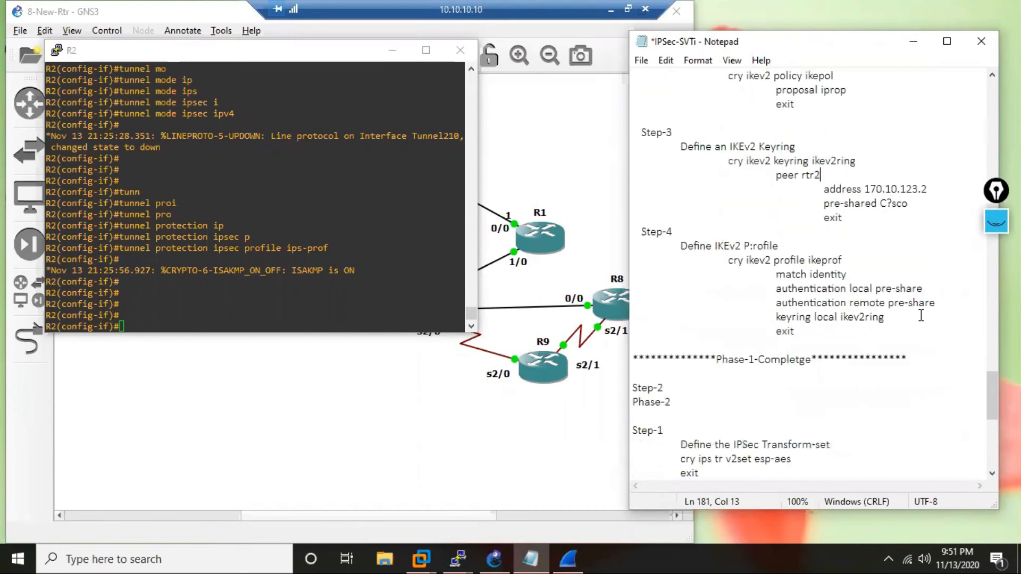
scroll(921, 316, "down", 3)
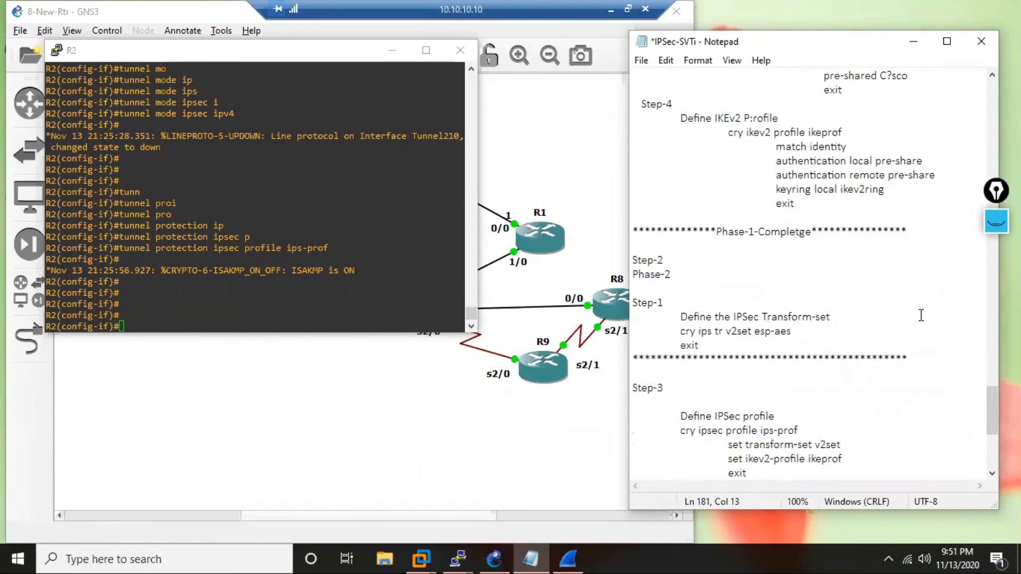
scroll(921, 315, "down", 1)
scroll(922, 316, "up", 1)
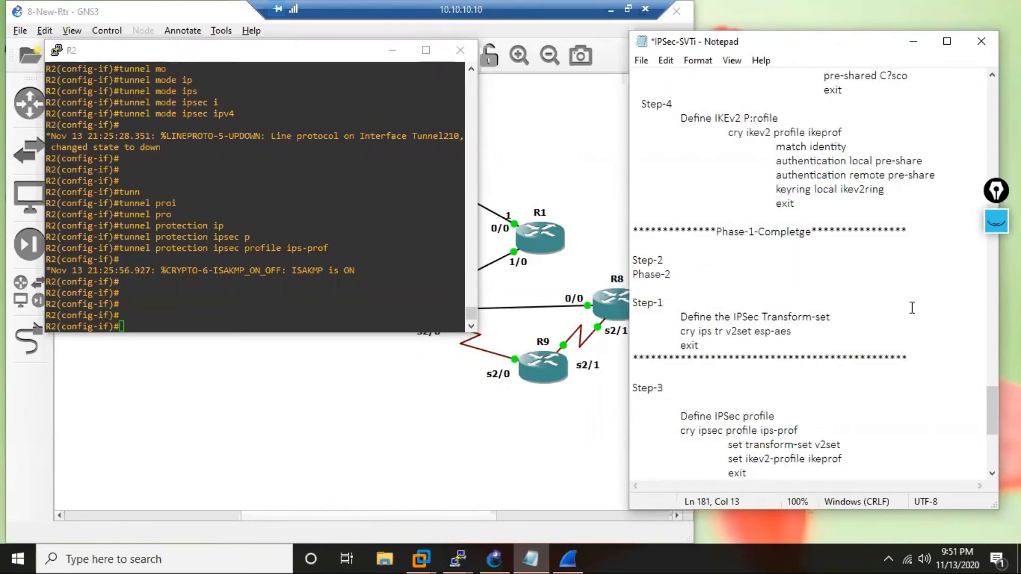
left_click(862, 142)
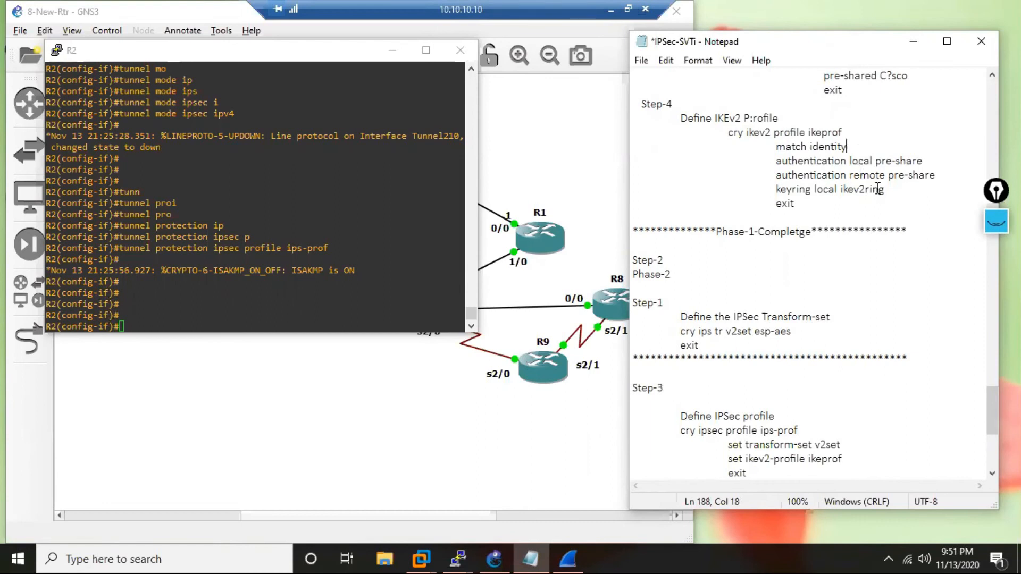
scroll(883, 190, "up", 3)
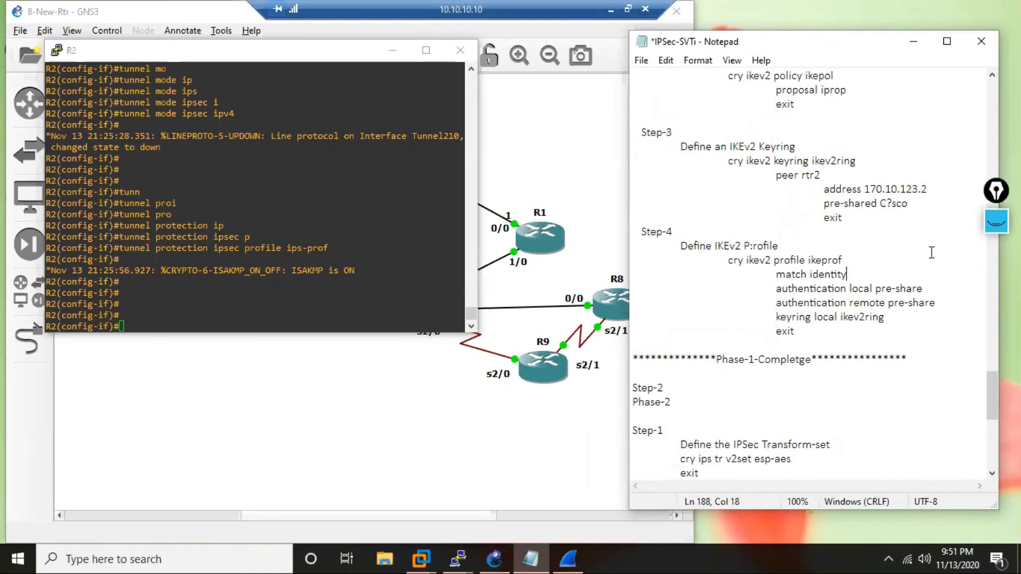
type("A")
key("BackSpace")
left_click(323, 147)
left_click_drag(473, 314, 472, 267)
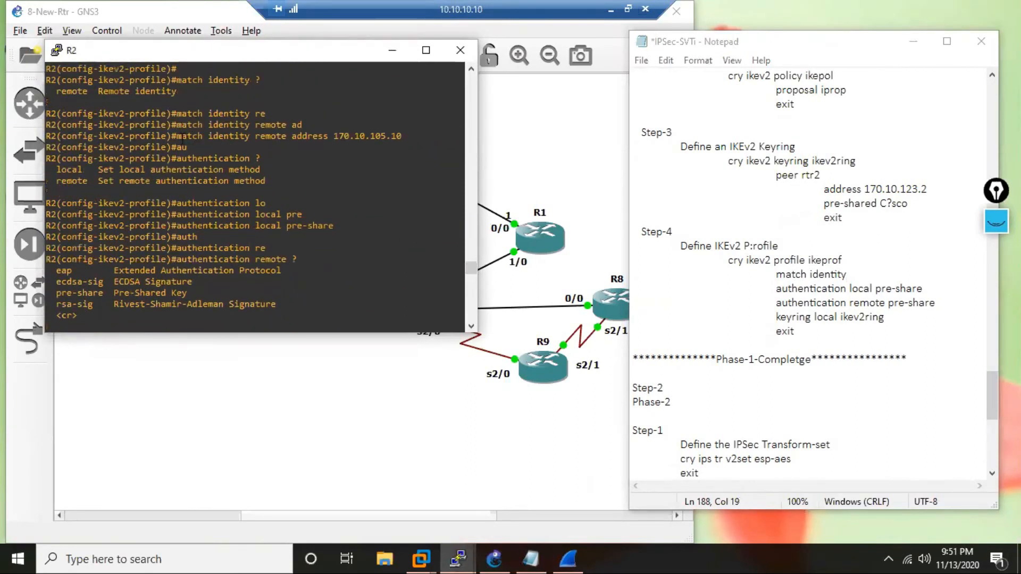
left_click_drag(178, 139, 407, 138)
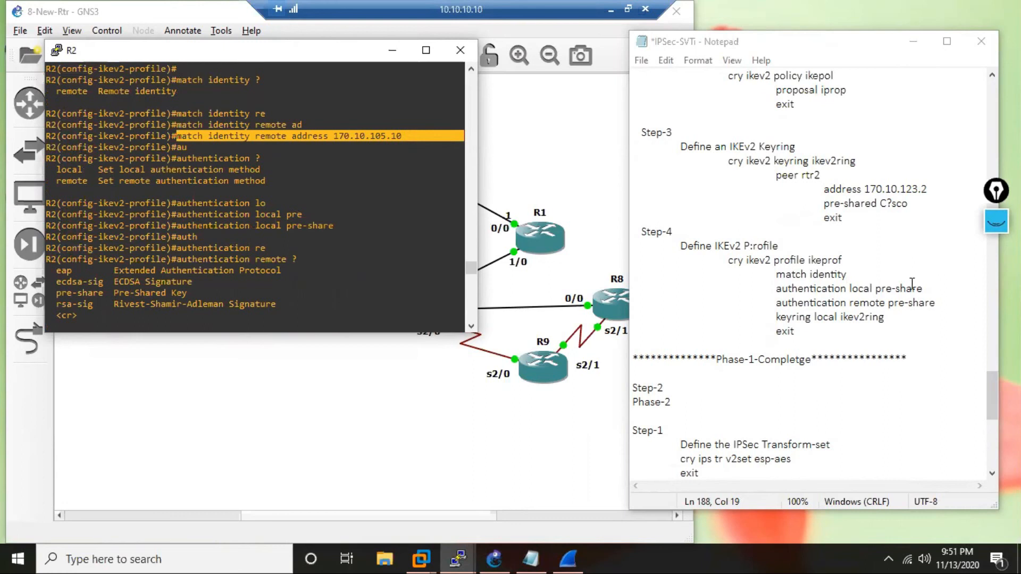
Replace the incomplete match identity line in the R10 block's IKEv2 profile with the copied command, indented three tabs and without an extra blank line.
left_click(680, 286)
left_click_drag(681, 286, 973, 270)
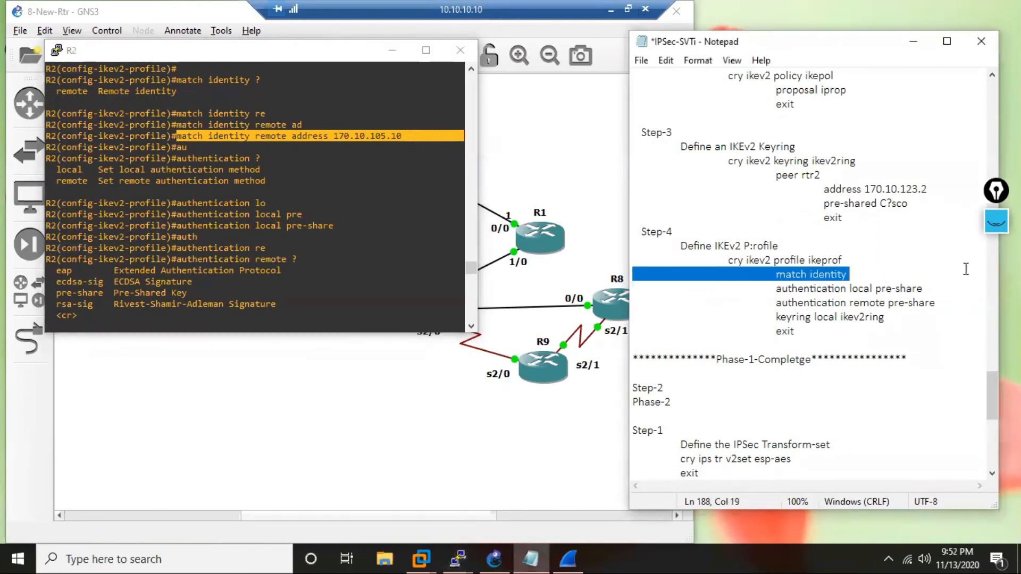
type("match identity remote address 170.10.105.10")
left_click(636, 271)
key("Tab")
key("Tab")
key("Tab")
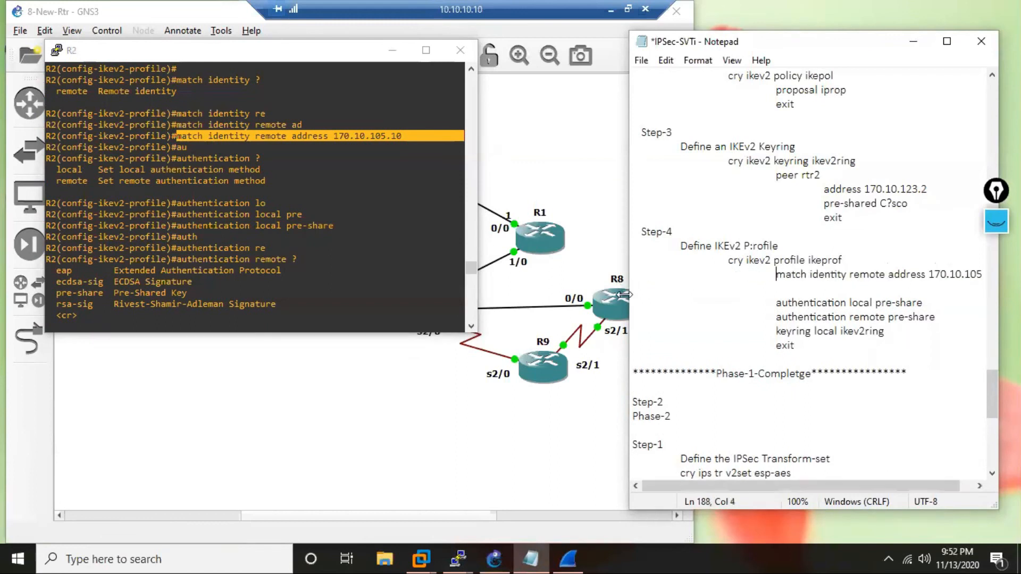
key("Down")
key("Delete")
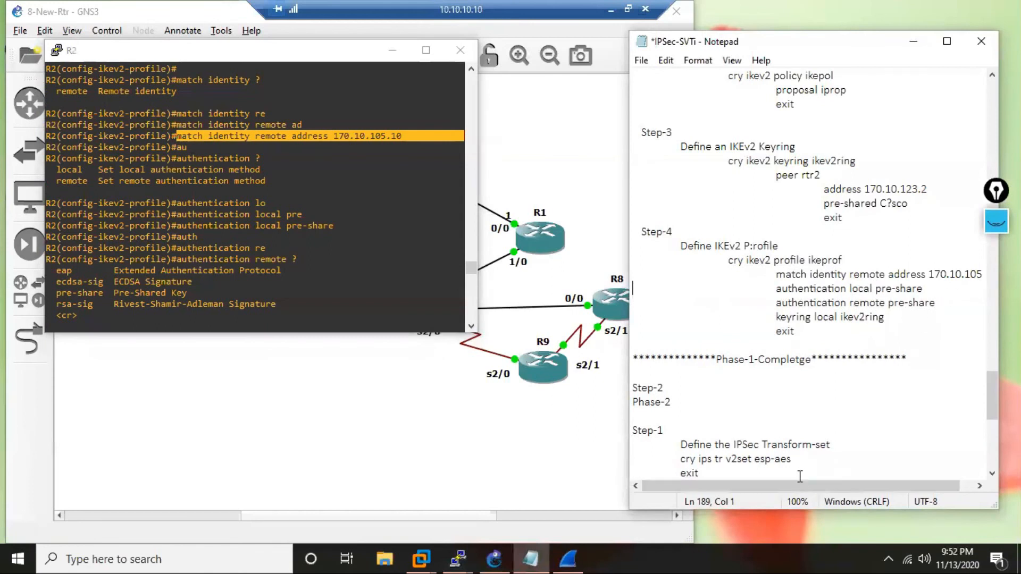
Set the match identity remote address in the R10 block's IKEv2 profile to 170.10.123.2.
left_click_drag(818, 484, 843, 487)
left_click(979, 275)
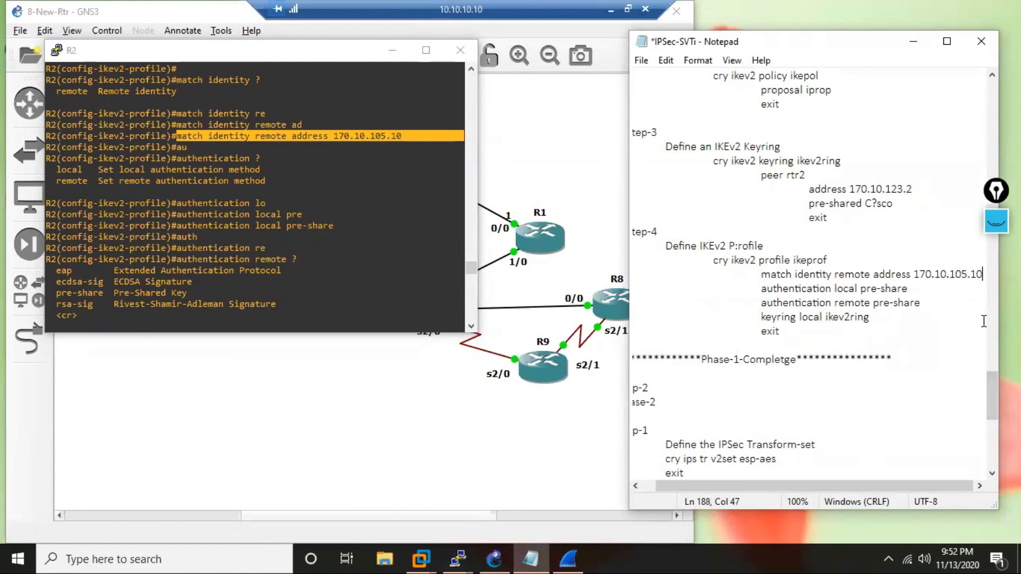
key("BackSpace")
key("BackSpace")
key("BackSpace")
key("BackSpace")
key("BackSpace")
type("23.2")
left_click(795, 201)
left_click(848, 346)
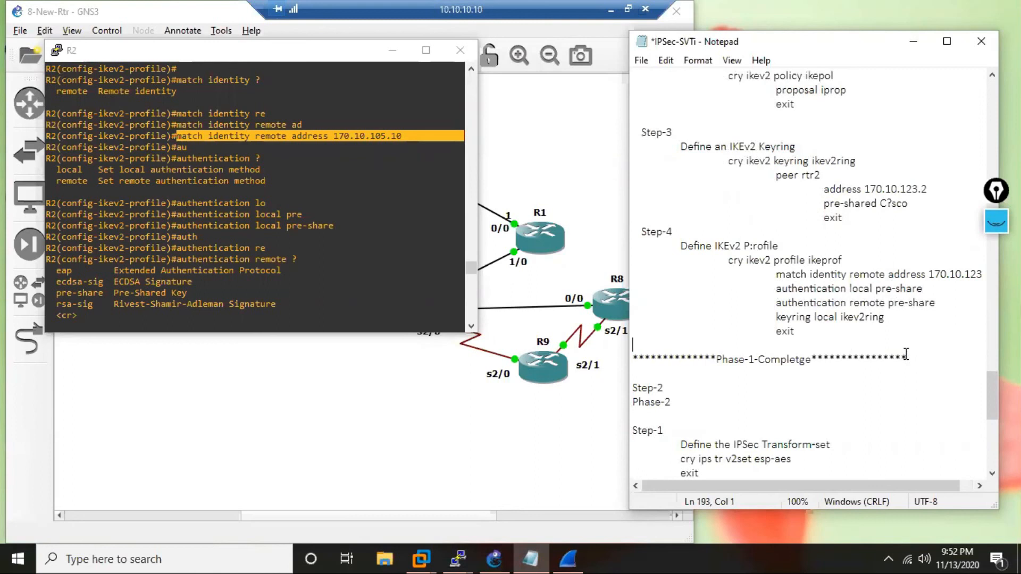
Set the tunnel 210 IP address in the R10 block to 10.210.210.10.
scroll(809, 351, "down", 4)
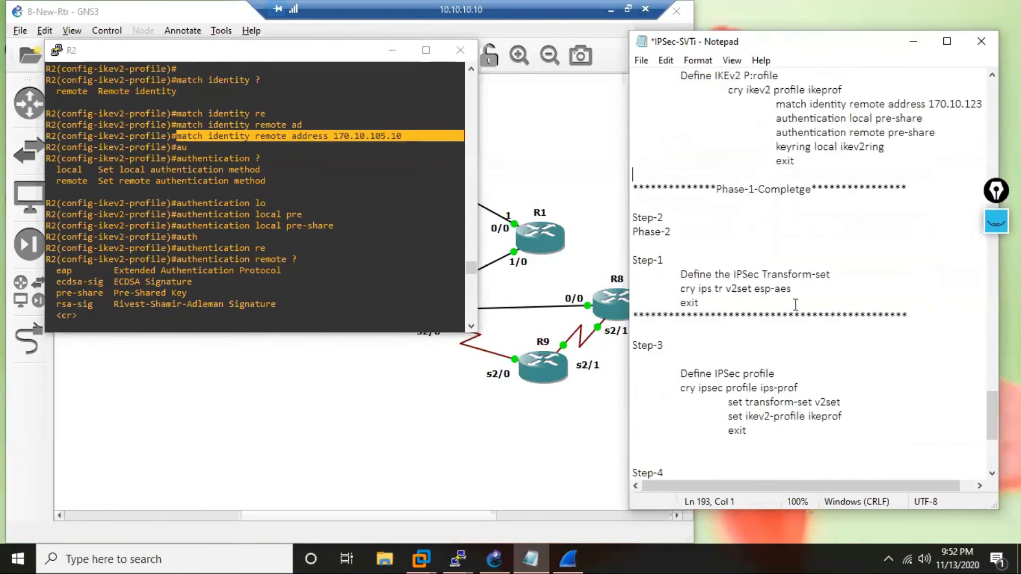
scroll(796, 304, "down", 4)
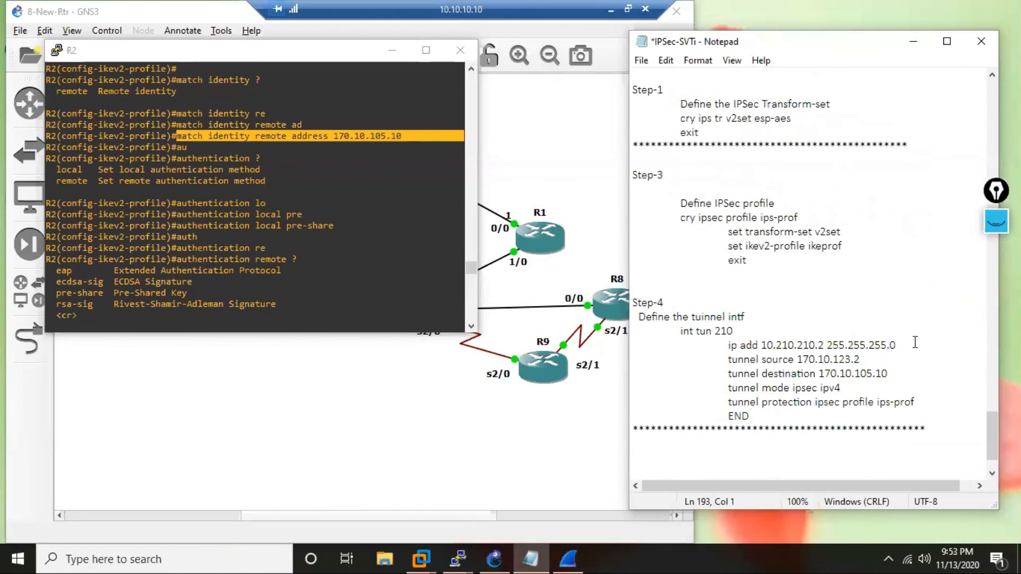
left_click(824, 346)
key("BackSpace")
type("10")
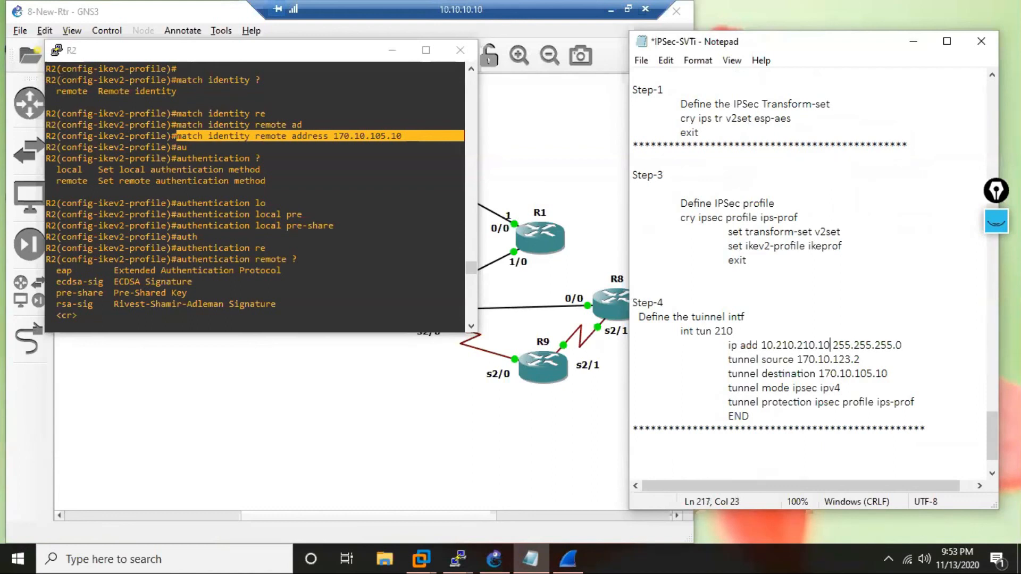
Set the R10 block's tunnel source to 170.10.105.10 and its tunnel destination to 170.10.123.2.
left_click(862, 360)
key("BackSpace")
key("BackSpace")
key("BackSpace")
key("BackSpace")
type("05.10")
left_click(891, 374)
key("BackSpace")
key("BackSpace")
key("BackSpace")
key("BackSpace")
key("BackSpace")
type("23.2")
Copy the IKEv2 proposal commands from the R10 notes, from cry ikev2 proposal iprop through exit.
scroll(815, 344, "up", 6)
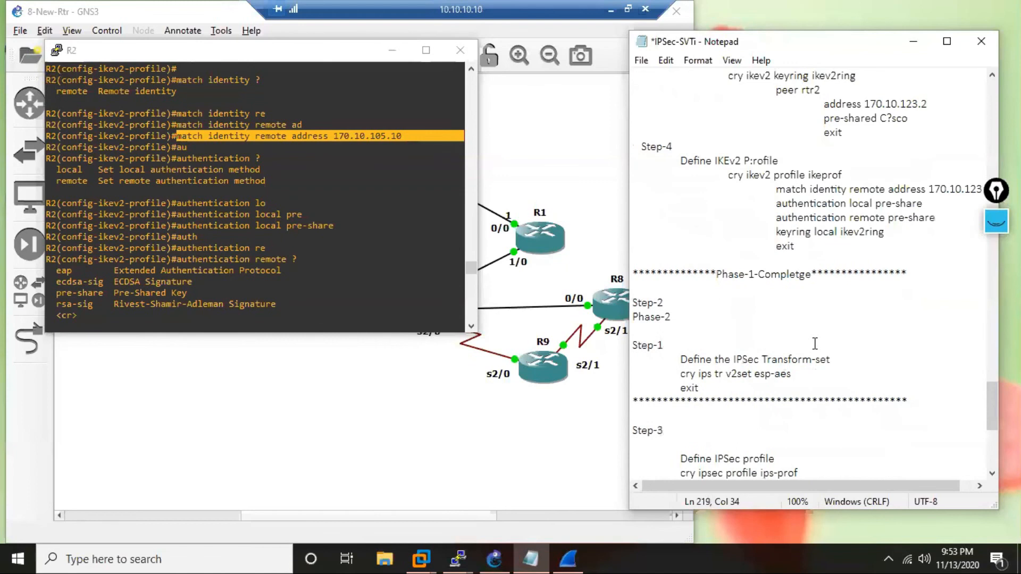
scroll(815, 344, "up", 6)
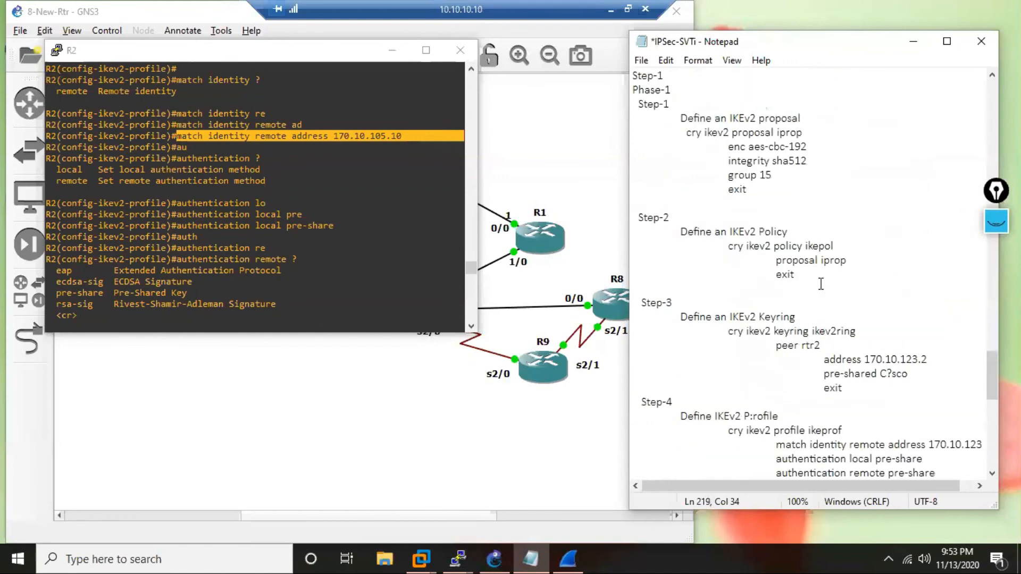
left_click(686, 132)
left_click(733, 204, "shift")
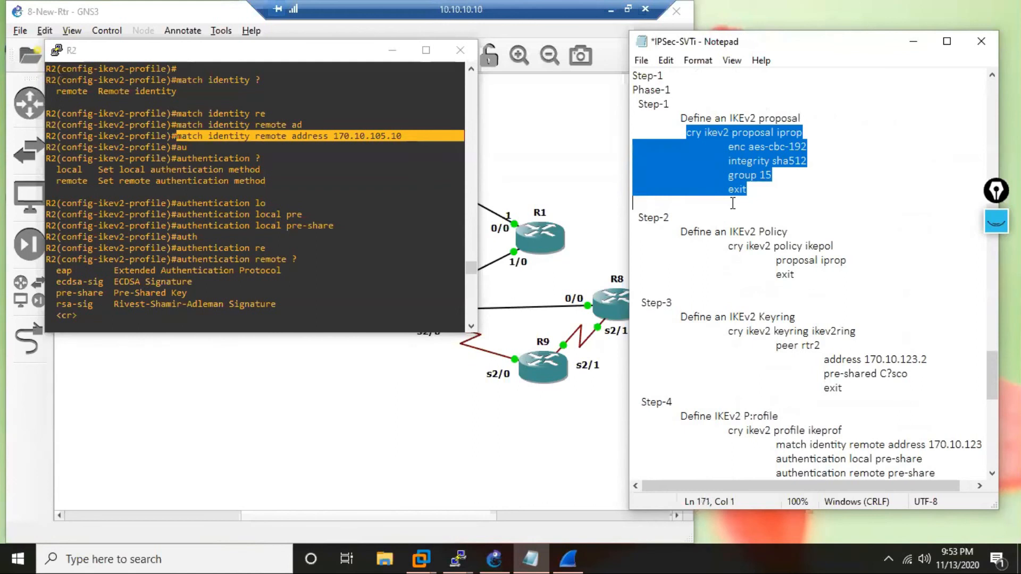
left_click(747, 190, "shift")
key("ctrl+c")
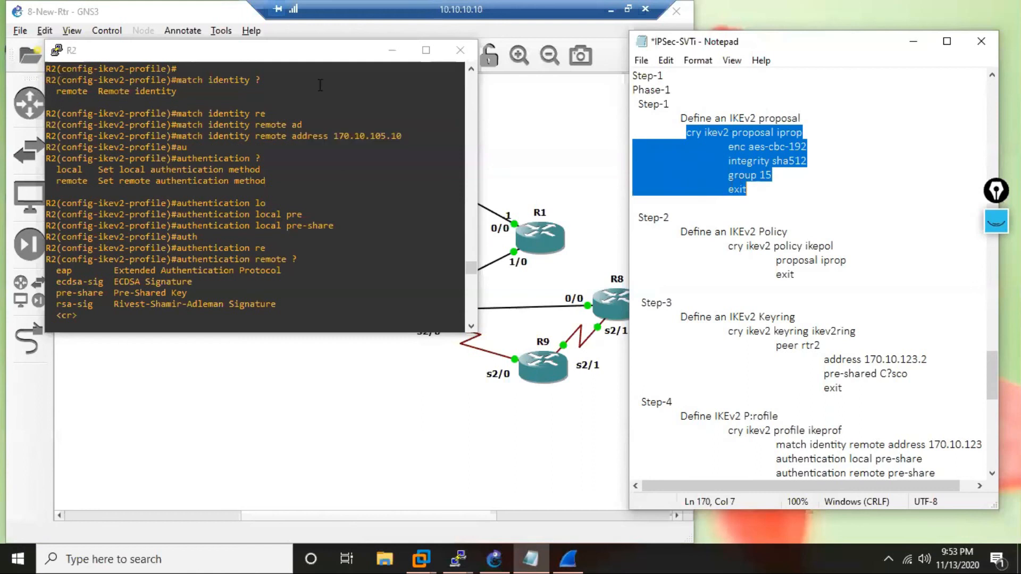
Bring up R10's console beside the notes and exit interface configuration to global configuration mode.
left_click_drag(299, 56, 270, 36)
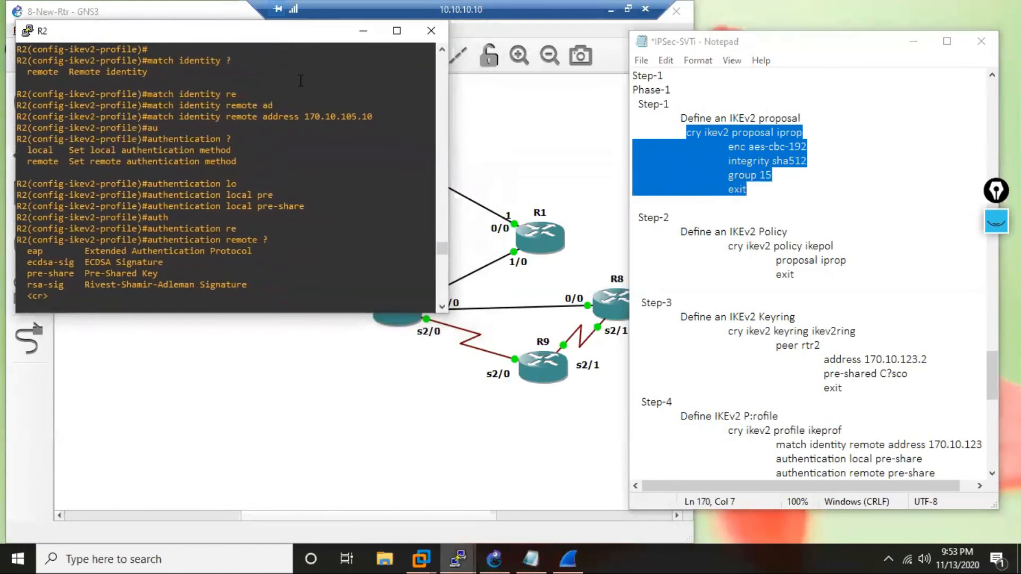
mouse_move(457, 559)
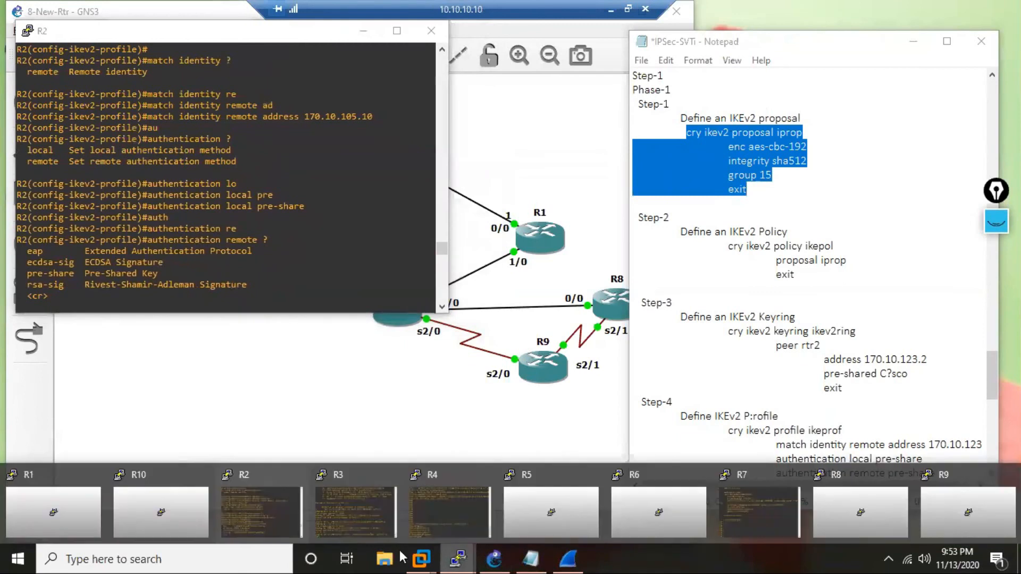
left_click(140, 507)
left_click_drag(187, 34, 353, 234)
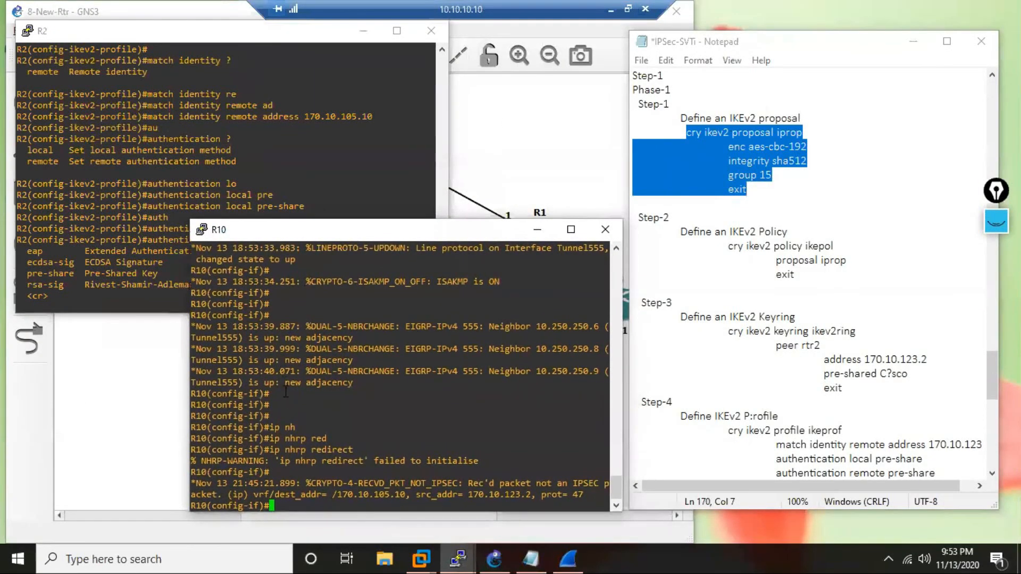
key("Return")
key("Return")
key("Return")
type("EXIT")
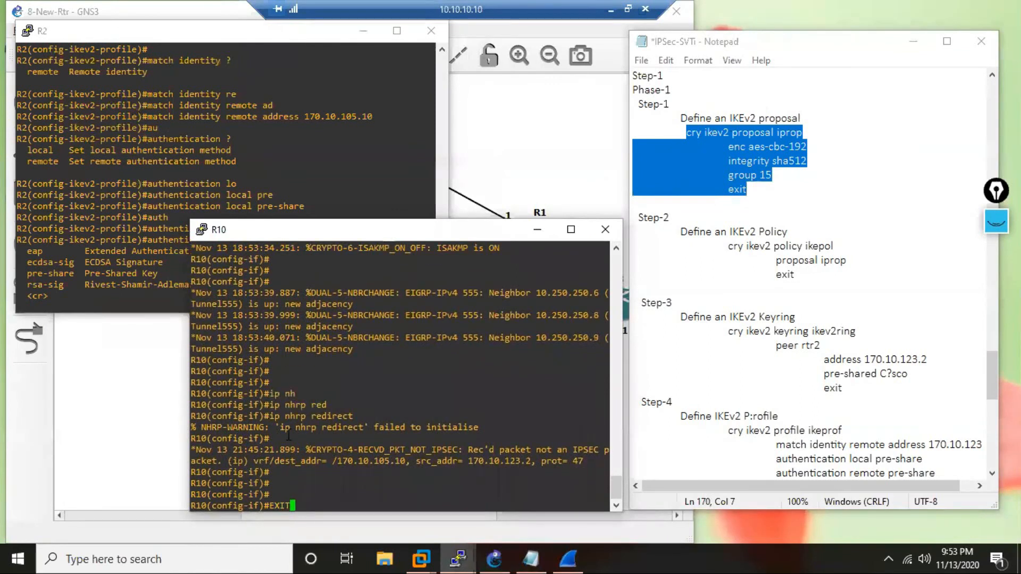
key("Return")
key("Return")
key("Return")
key("Return")
key("Return")
key("Return")
key("Return")
key("Return")
key("Return")
key("Return")
key("Return")
key("Return")
key("Return")
key("Return")
key("Return")
key("Return")
key("Return")
key("Return")
key("Return")
key("Return")
key("Return")
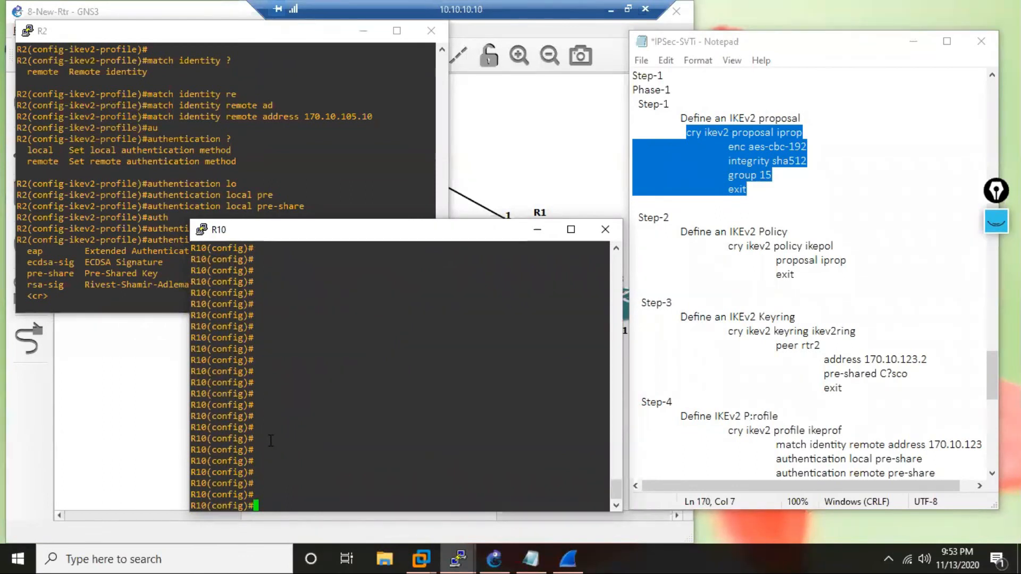
Paste the IKEv2 proposal iprop into R10's console with encryption aes-cbc-192, integrity sha512 and group 15.
right_click(329, 340)
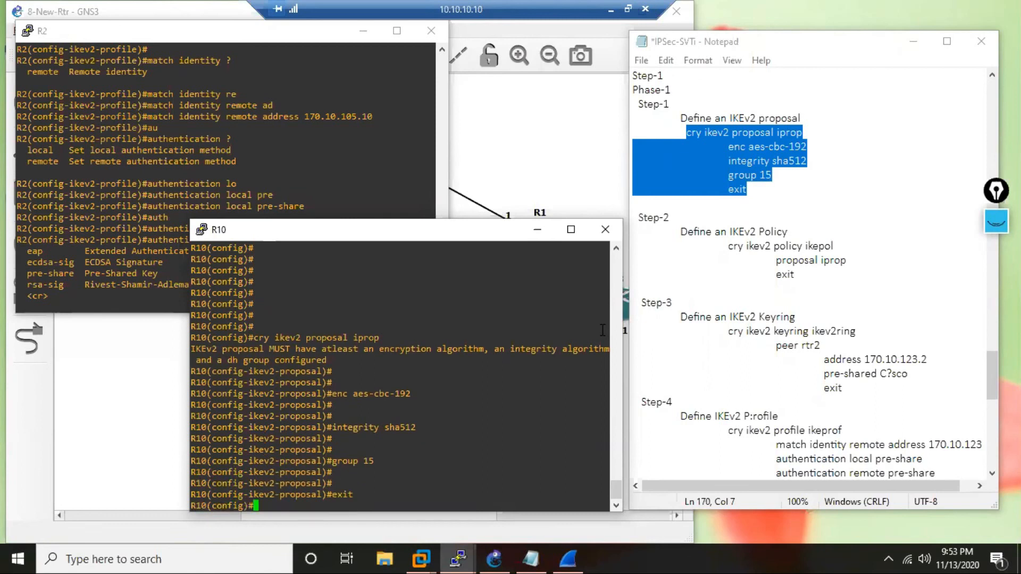
key("Return")
key("Return")
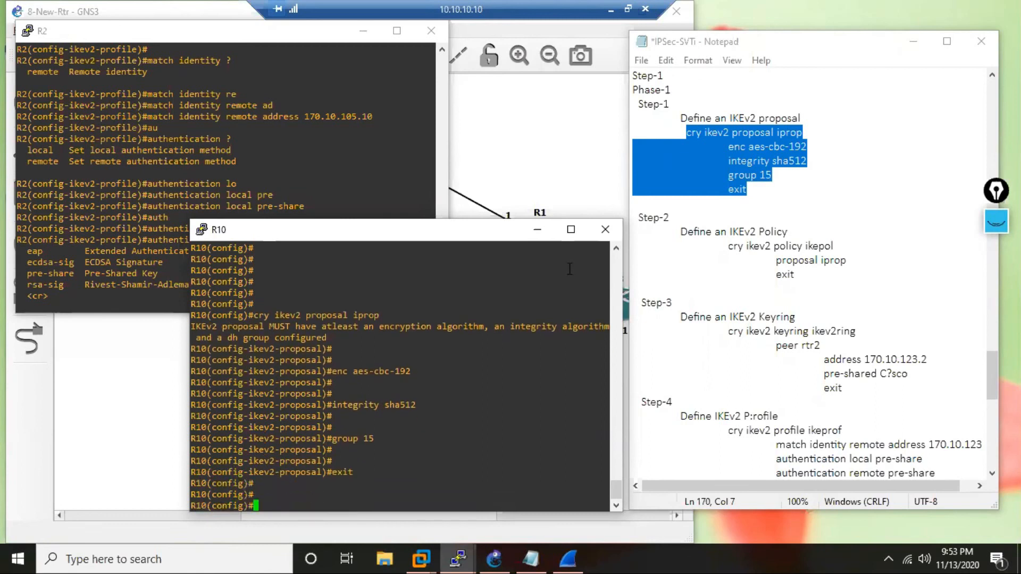
Copy the IKEv2 policy ikepol commands with proposal iprop from the notes and run them on R10.
left_click_drag(730, 250, 769, 294)
key("ctrl+c")
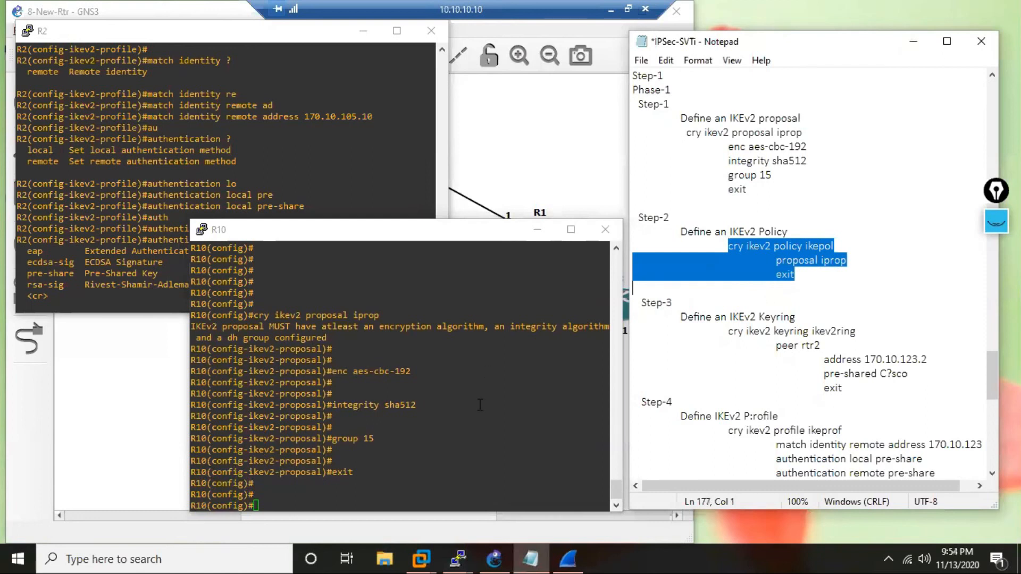
right_click(444, 477)
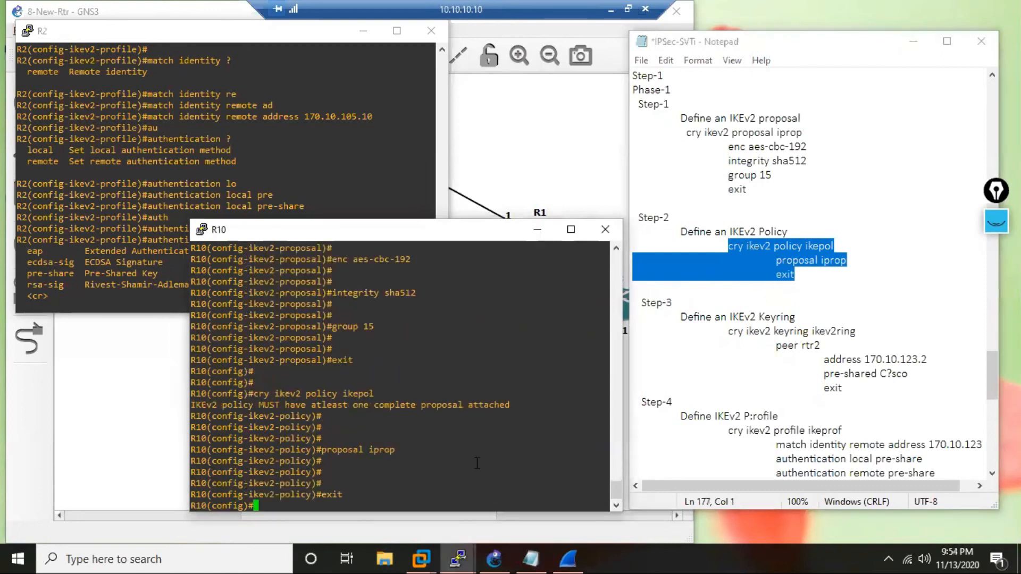
key("Return")
key("Return")
key("Return")
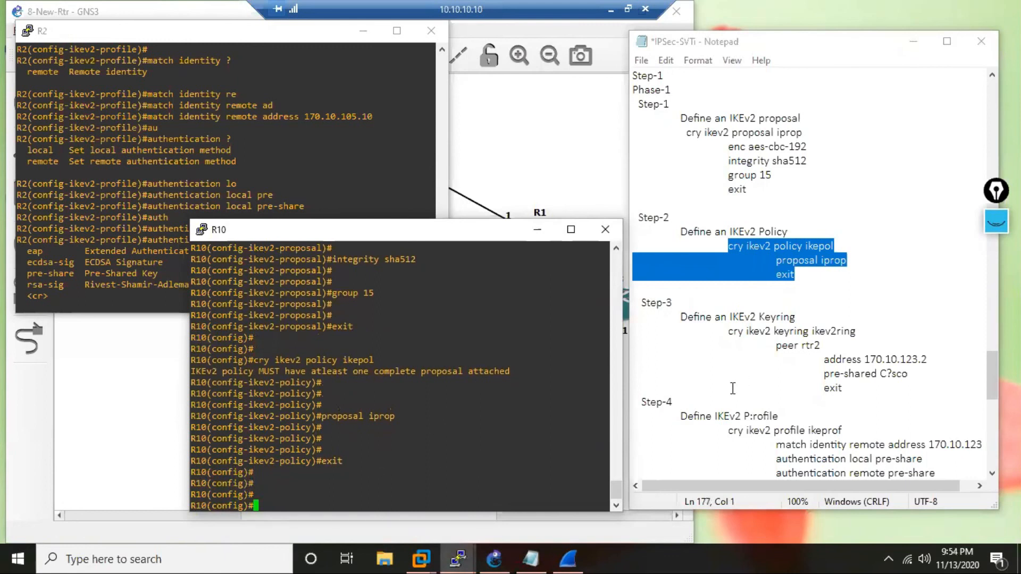
Copy the IKEv2 keyring ikev2ring commands with peer rtr2 and address 170.10.123.2 from the notes and run them on R10.
left_click_drag(730, 335, 935, 356)
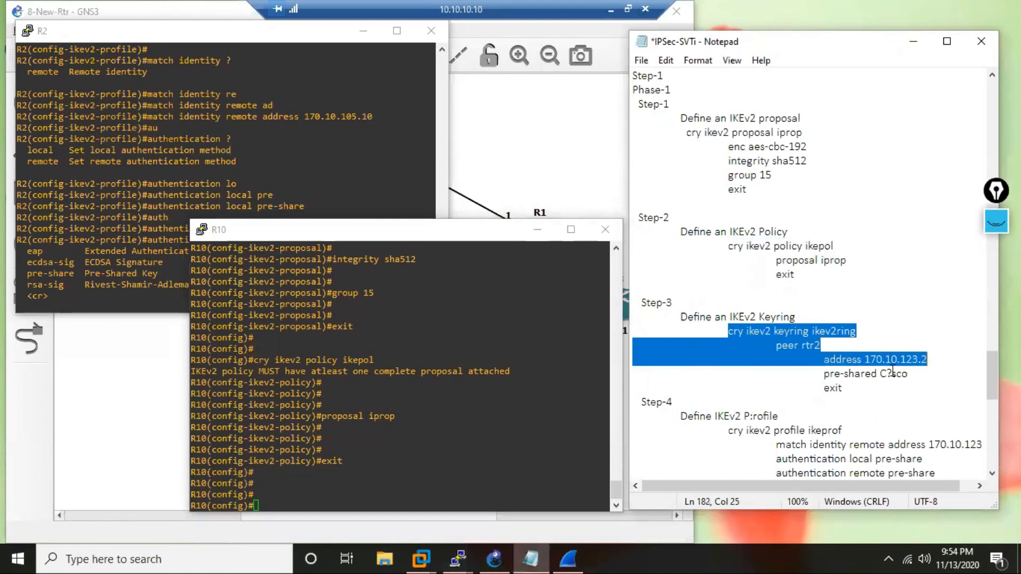
left_click(395, 482)
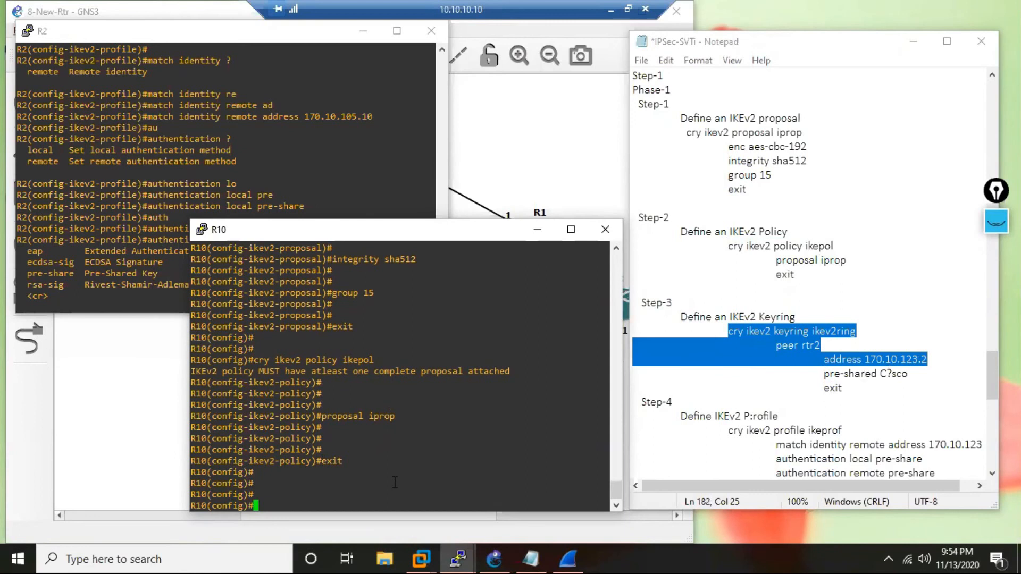
right_click(394, 483)
key("Return")
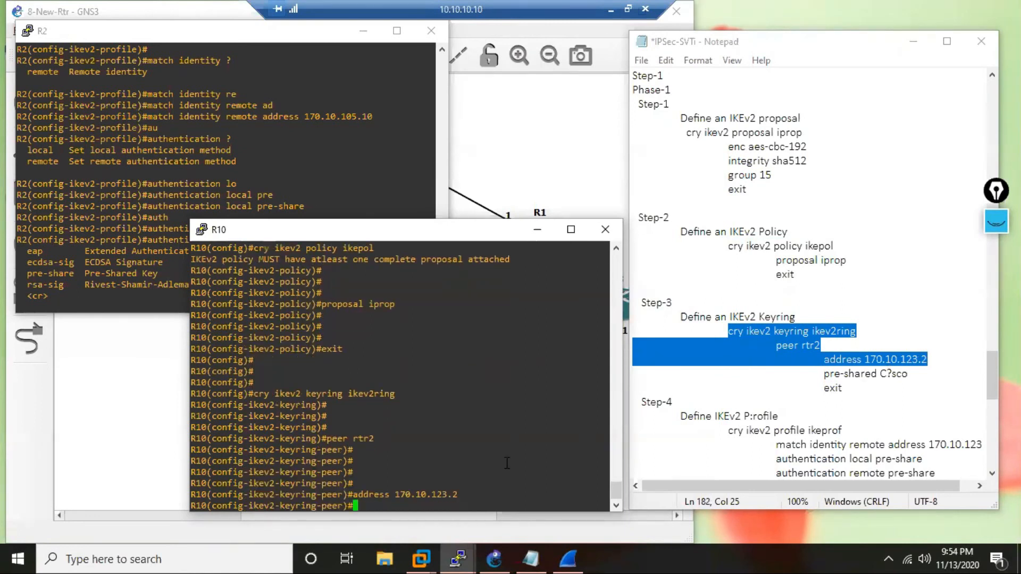
Enter the pre-shared key from the notes for peer rtr2 in R10's IKEv2 keyring.
type("PRE")
key("Tab")
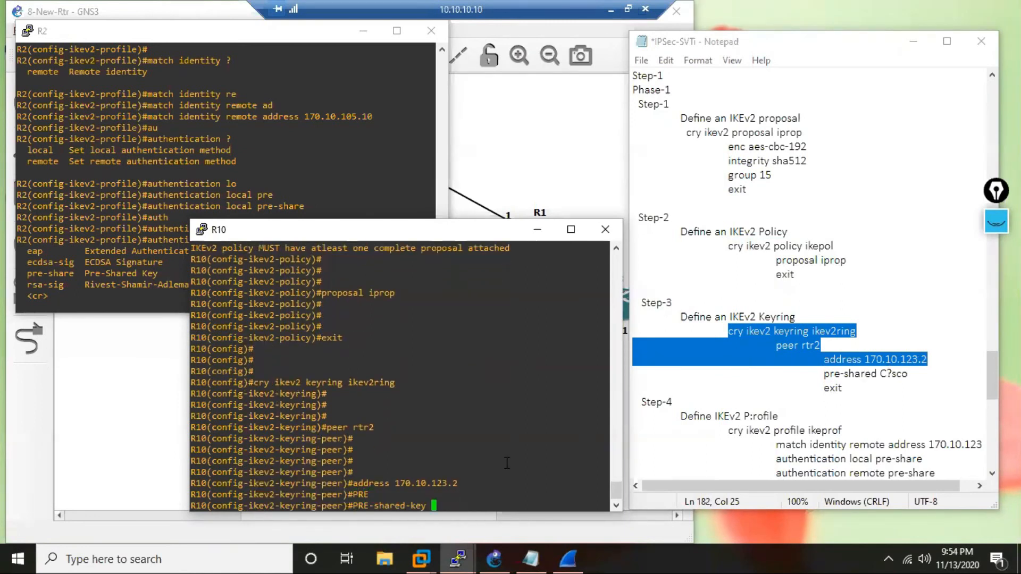
type("c")
key("BackSpace")
type("c")
key("BackSpace")
type("C?sco")
key("Return")
Exit the peer and keyring modes on R10 back to global configuration mode.
type("exit")
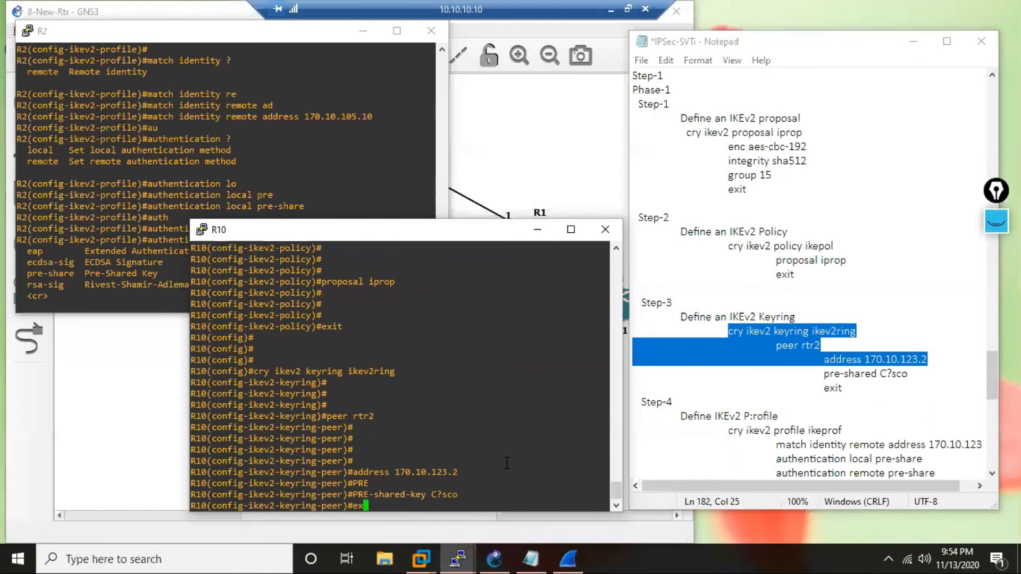
key("Return")
key("Return")
key("Return")
key("Return")
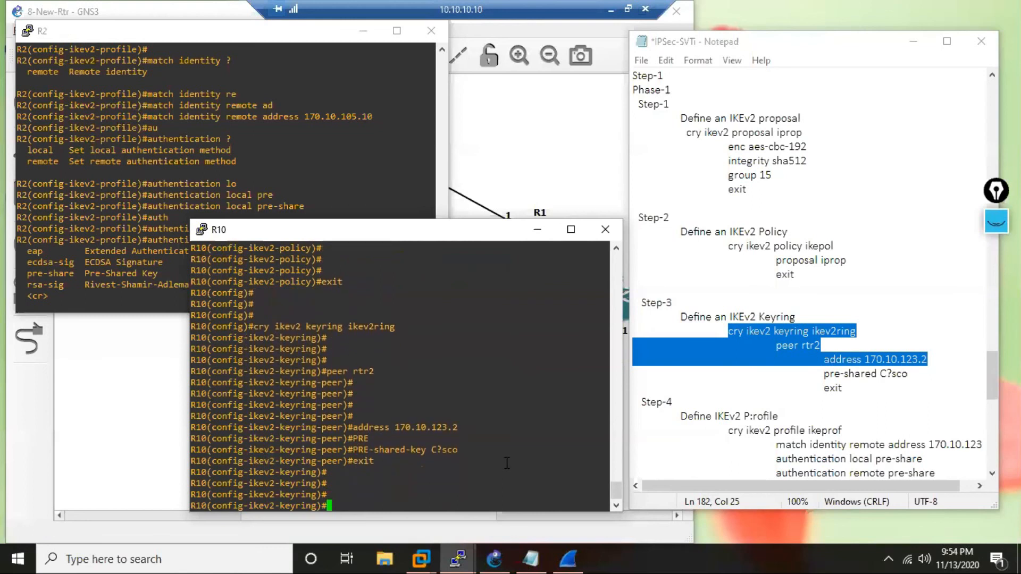
type("exi")
key("Return")
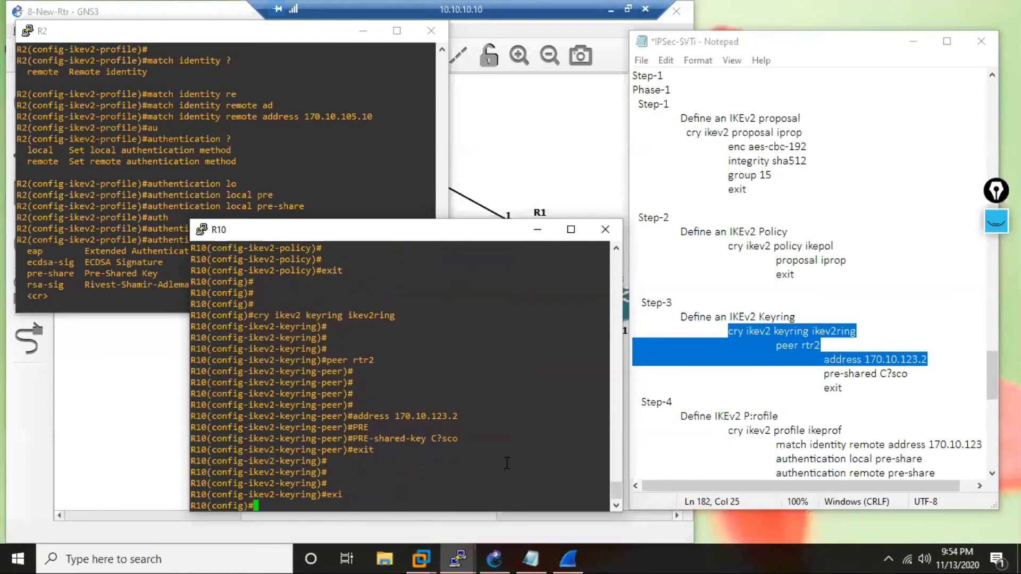
key("Return")
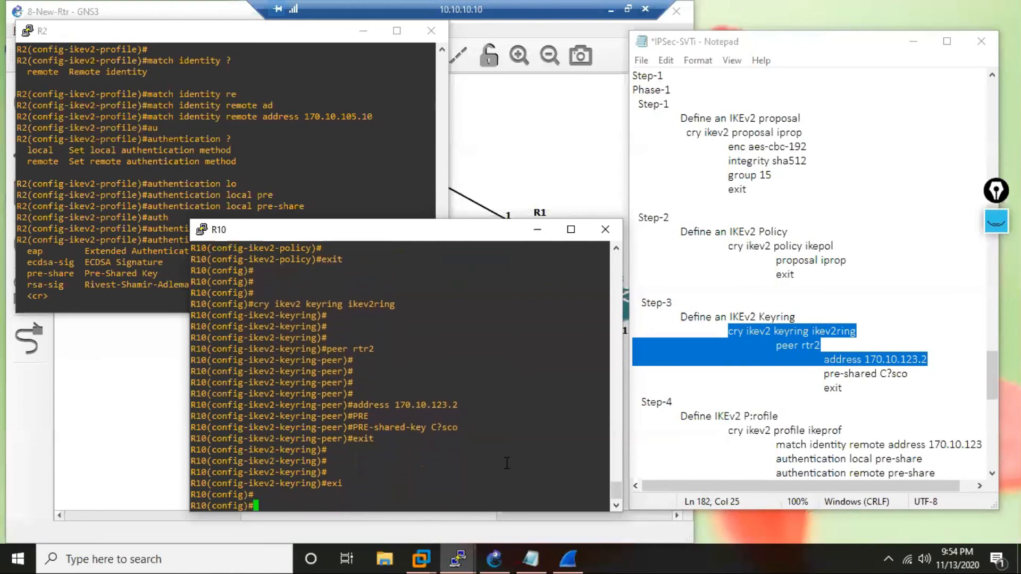
Copy the IKEv2 profile ikeprof commands from the notes, from cry ikev2 profile ikeprof through exit, and run them on R10.
left_click(859, 407)
left_click_drag(990, 375, 990, 404)
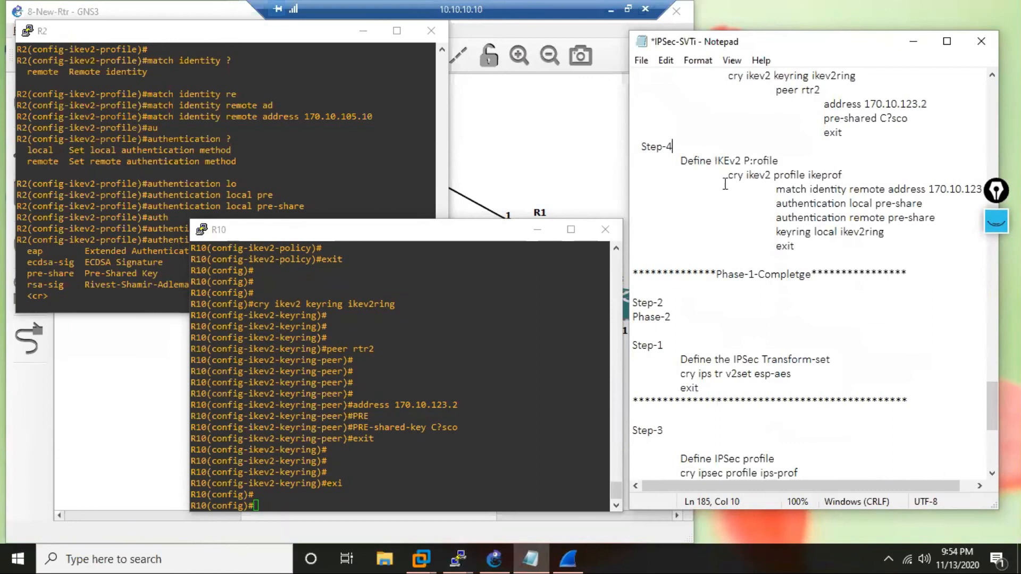
left_click_drag(728, 176, 796, 258)
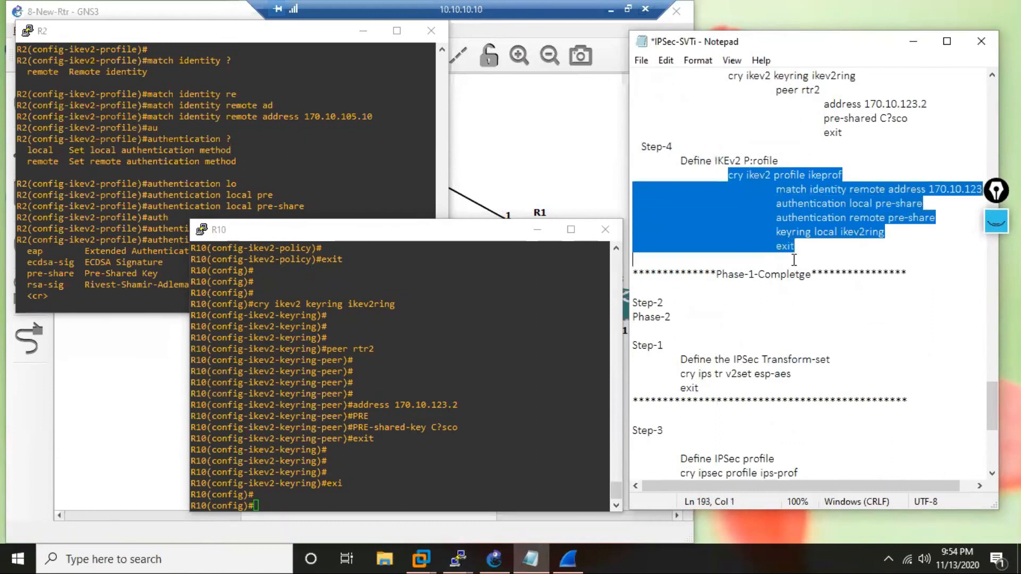
right_click(429, 470)
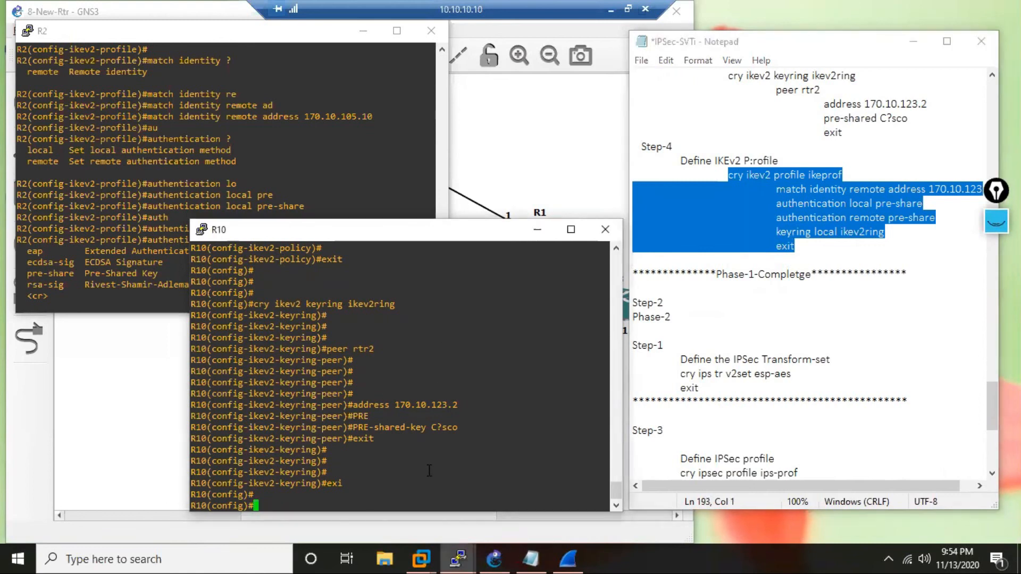
key("Return")
key("Return")
key("Return")
key("Return")
key("Return")
key("Return")
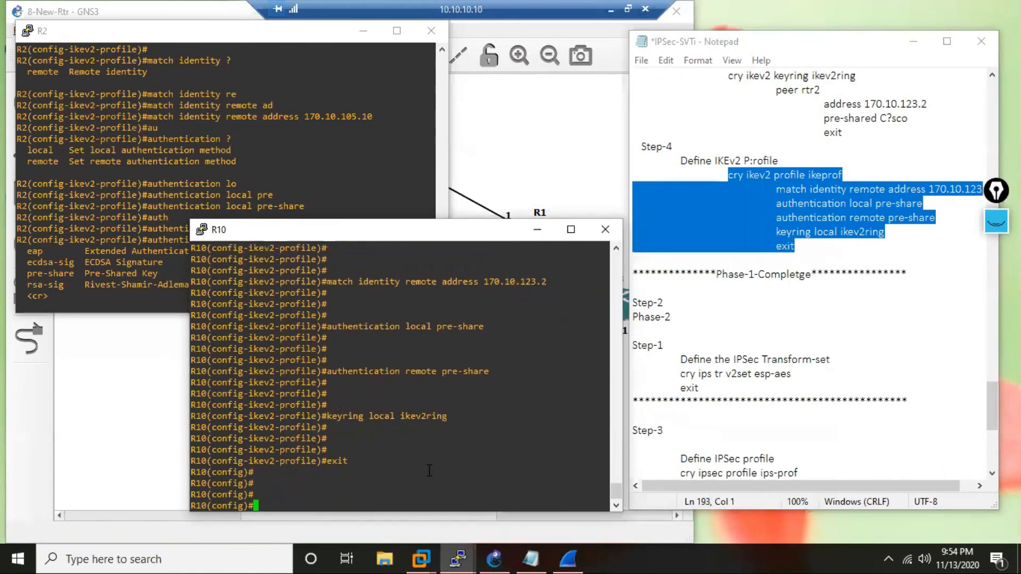
Add a line break after the transform-set's exit in the notes and run the v2set esp-aes transform-set commands on R10.
scroll(656, 359, "down", 1)
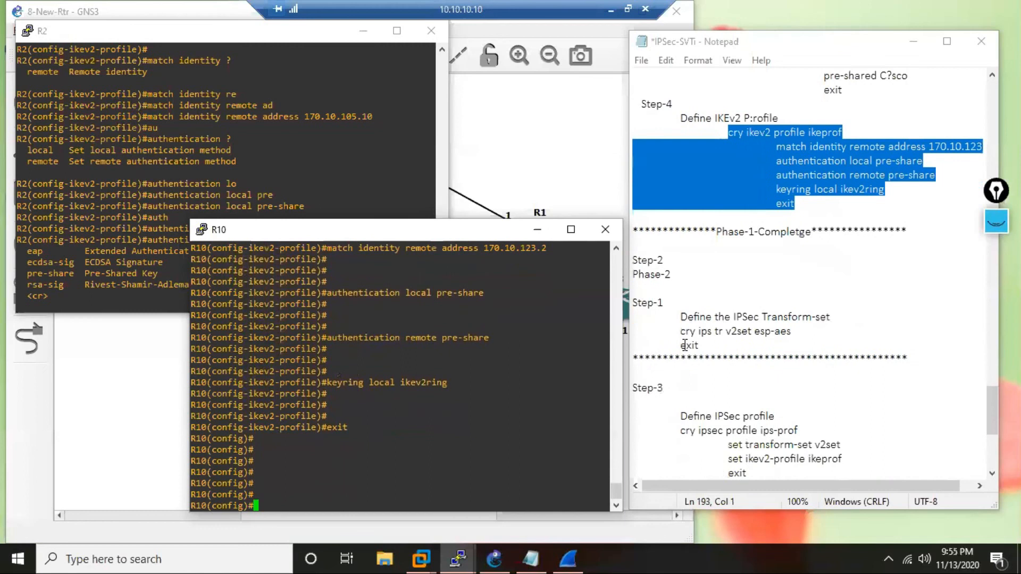
scroll(754, 307, "down", 2)
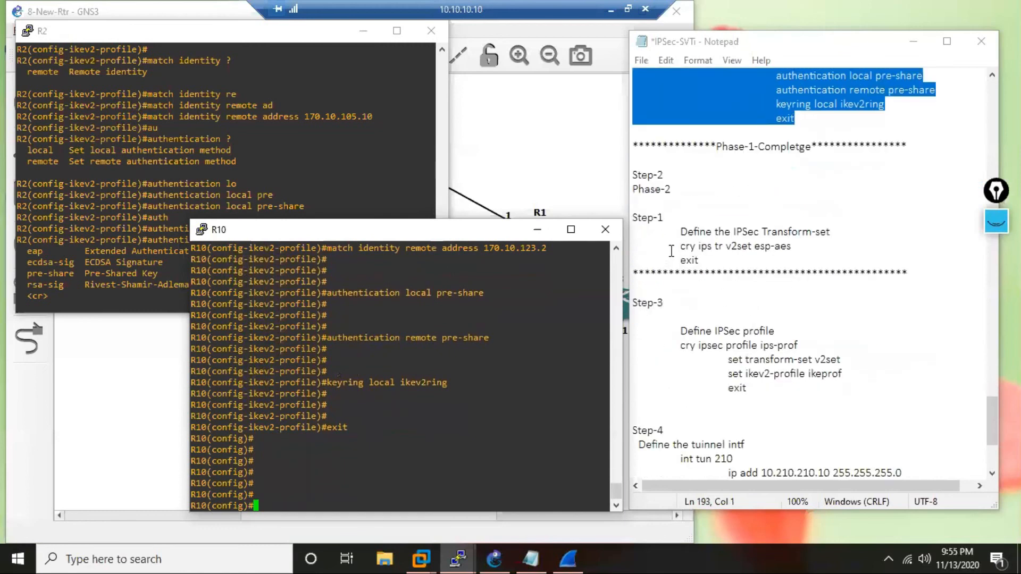
left_click(722, 257)
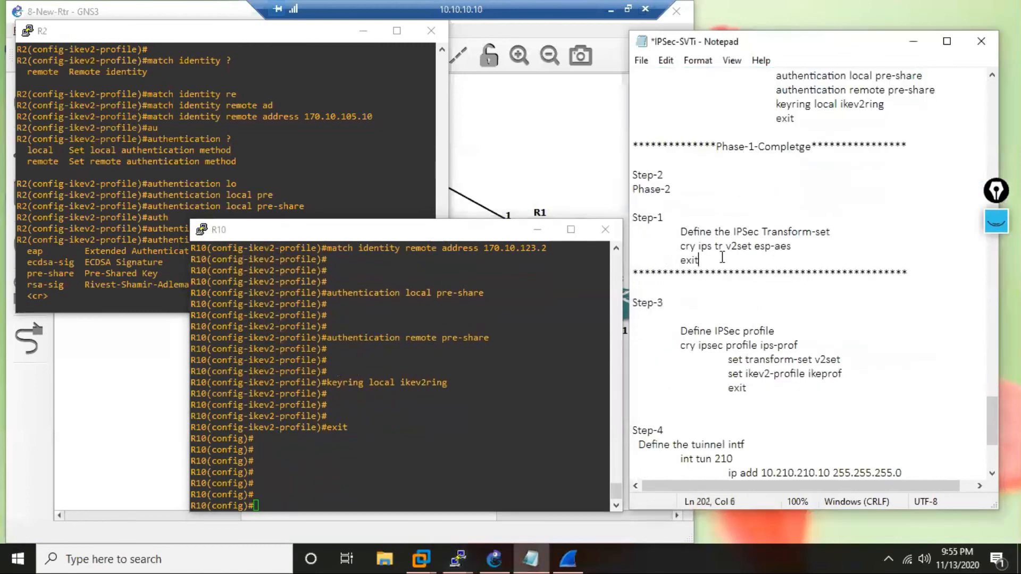
key("Return")
left_click_drag(680, 245, 694, 276)
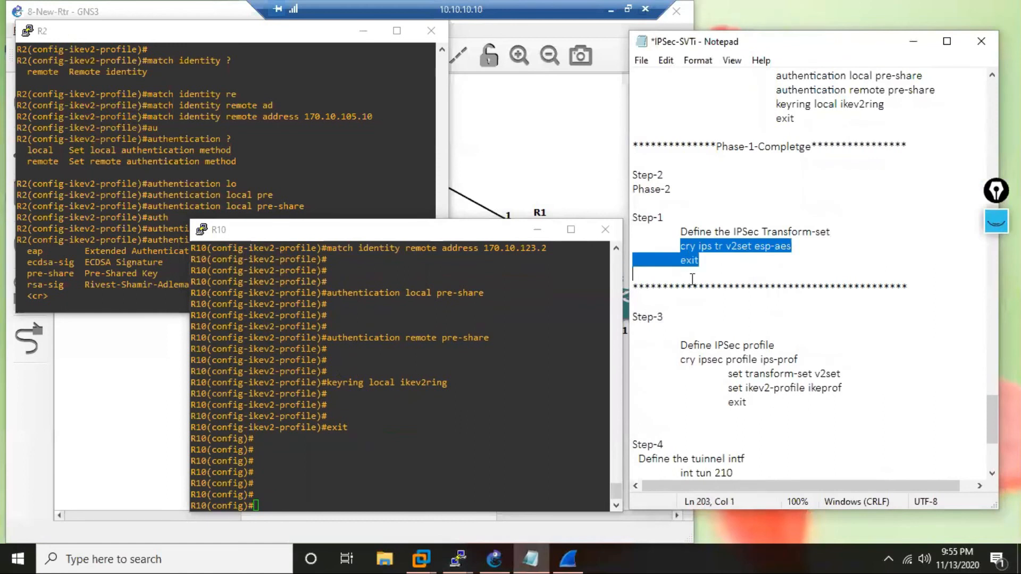
right_click(416, 444)
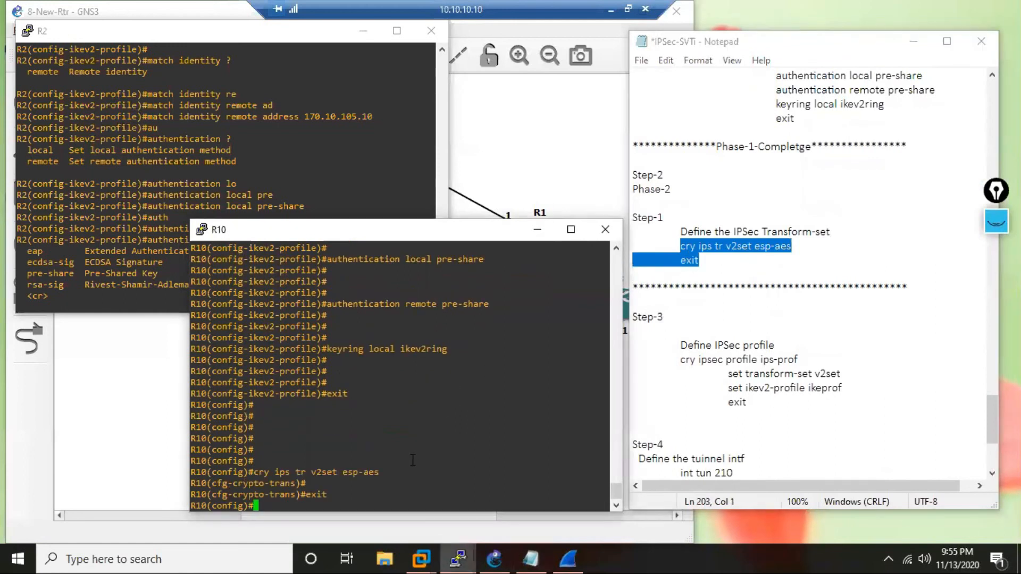
key("Return")
key("Return")
key("Return")
key("Return")
key("Return")
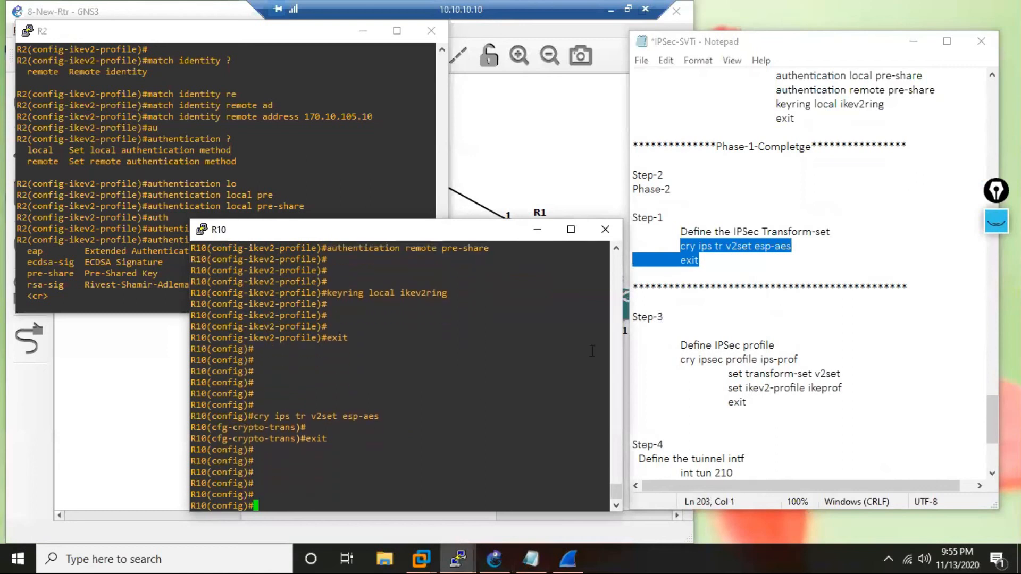
Copy the IPSec profile ips-prof commands with transform-set v2set and ikev2-profile ikeprof from the notes and run them on R10.
scroll(675, 330, "down", 1)
left_click_drag(676, 320, 700, 385)
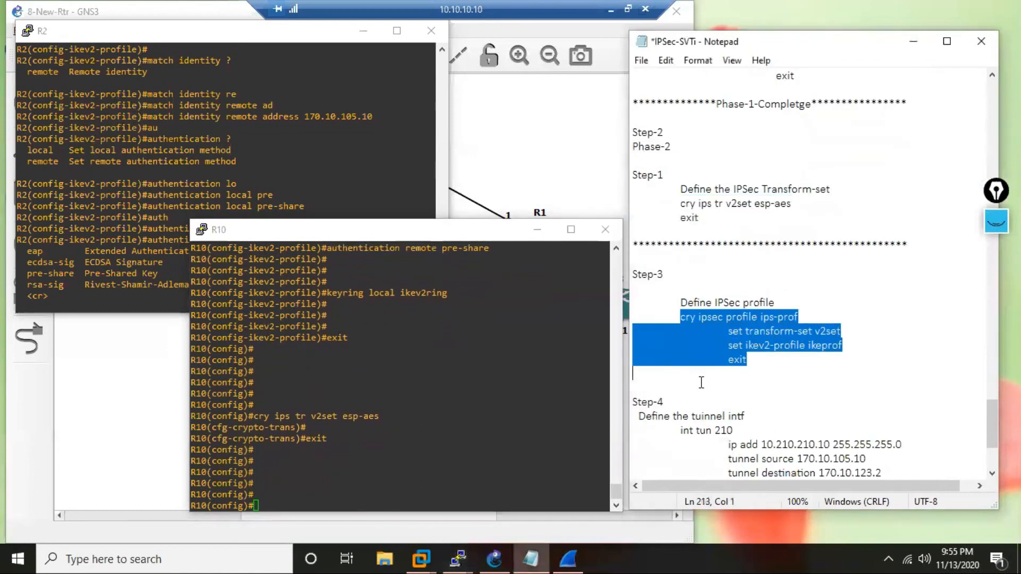
right_click(401, 464)
key("Return")
key("Return")
key("Return")
key("Return")
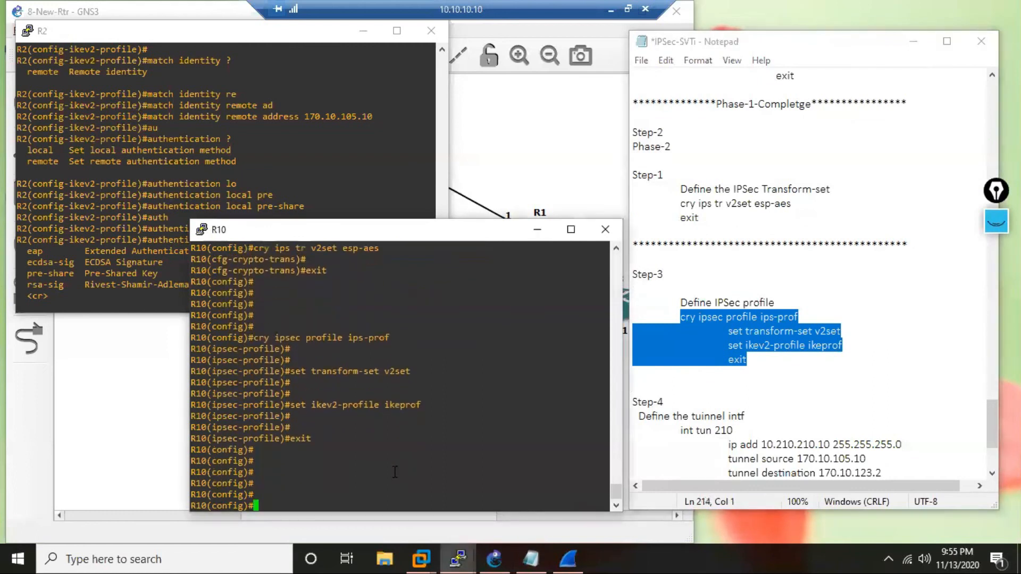
Configure interface tunnel 210 on R10 from the notes: IP 10.210.210.10 255.255.255.0, source 170.10.105.10, destination 170.10.123.2, mode ipsec ipv4, protection profile ips-prof.
scroll(649, 447, "down", 3)
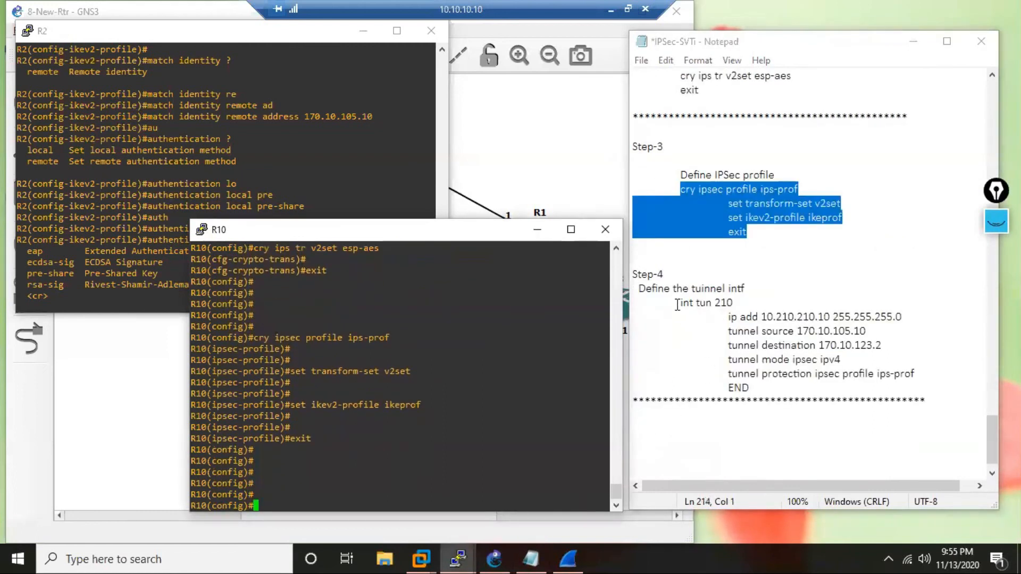
left_click_drag(678, 304, 923, 371)
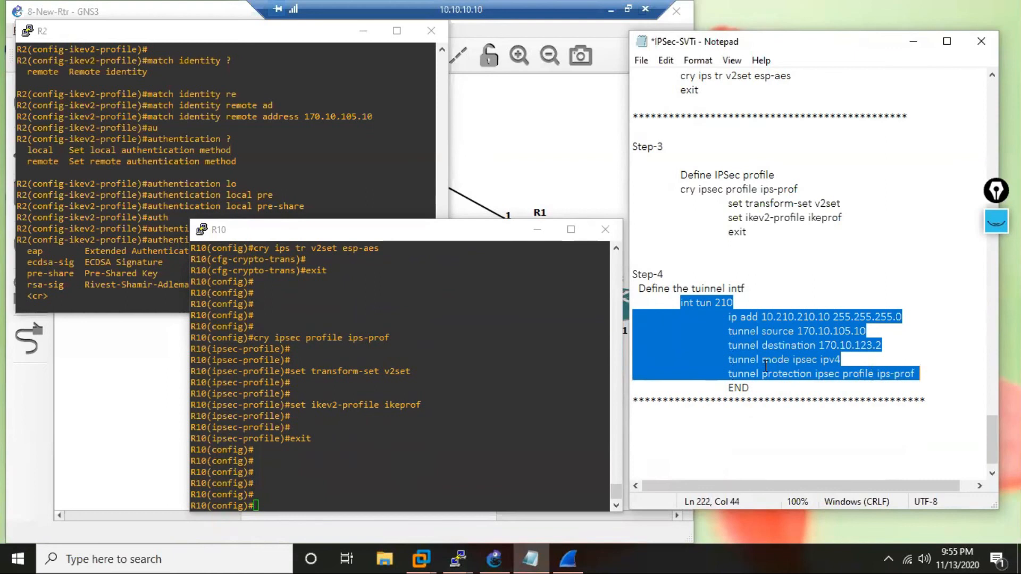
right_click(371, 459)
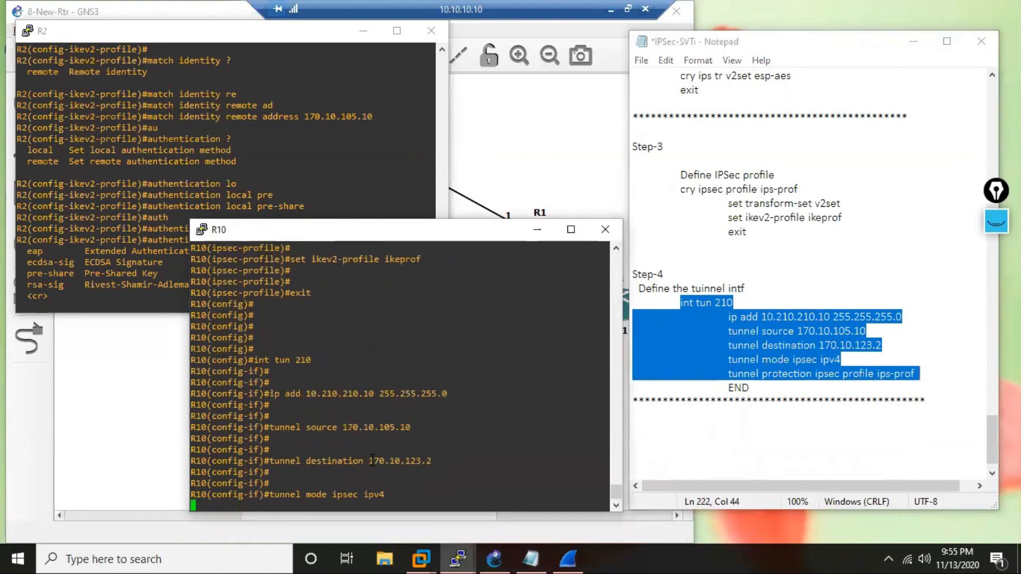
key("Return")
key("Return")
key("Return")
key("Return")
key("Return")
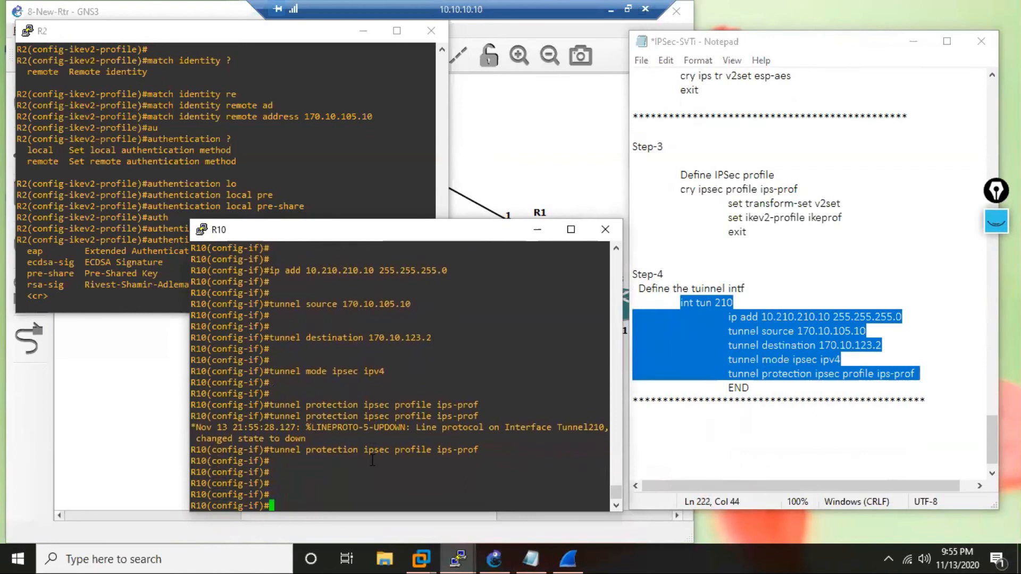
key("Return")
key("Return")
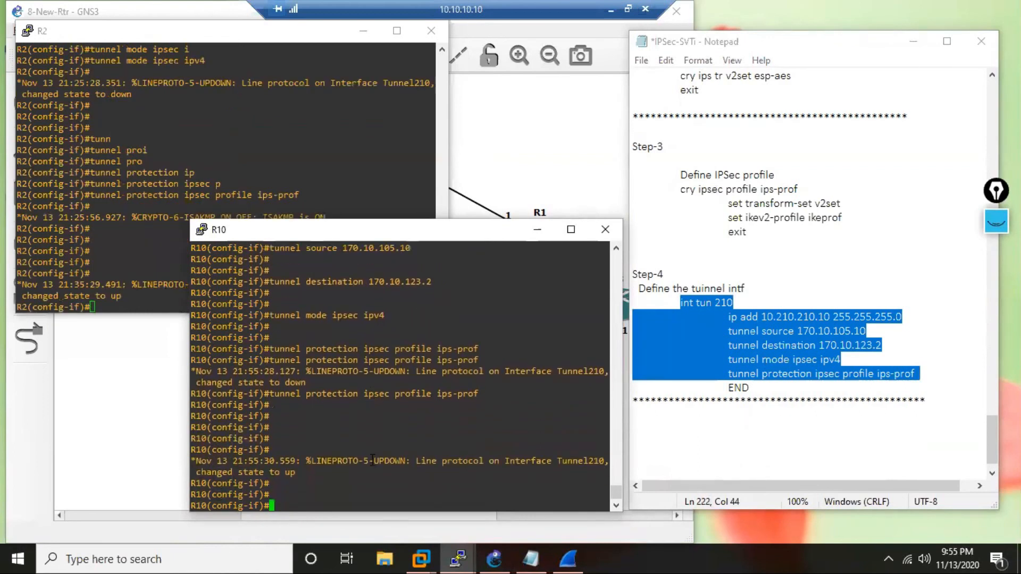
Check R2's console for the tunnel state, end configuration mode on R10 and begin a ping command there.
left_click(163, 244)
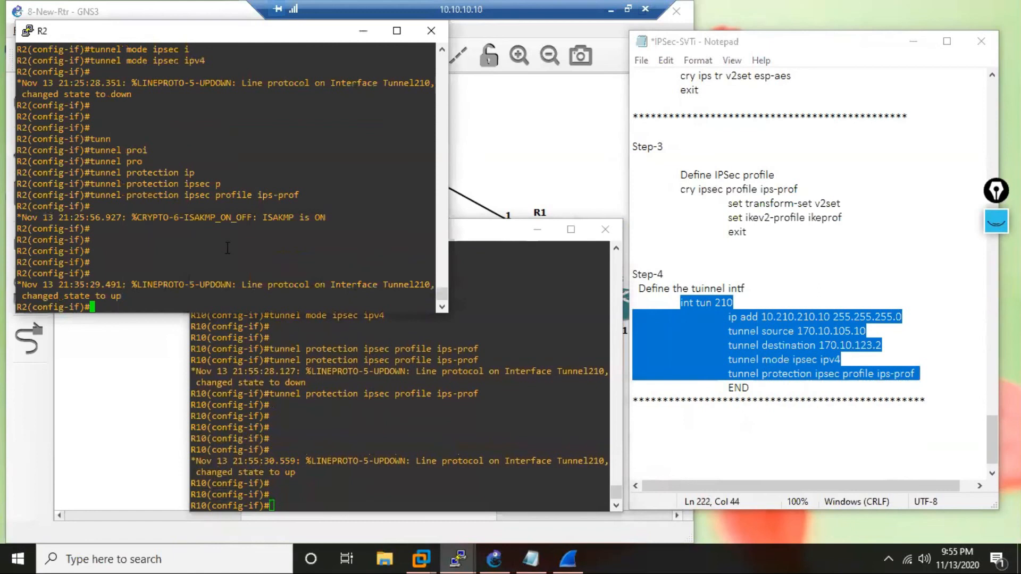
left_click(334, 489)
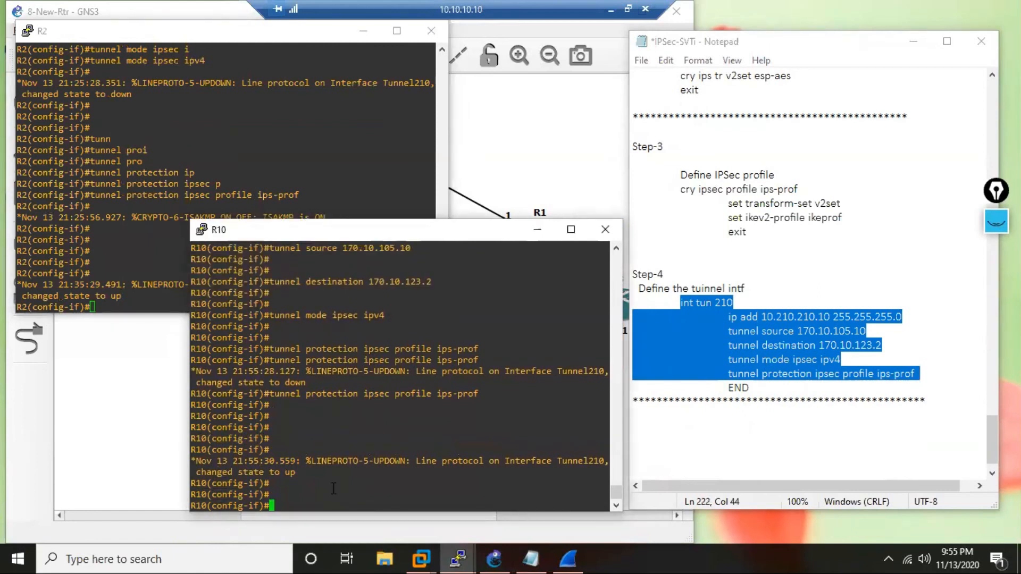
type("end")
key("Return")
key("Return")
key("Return")
key("Return")
key("Return")
key("Return")
key("Return")
key("Return")
key("Return")
key("Return")
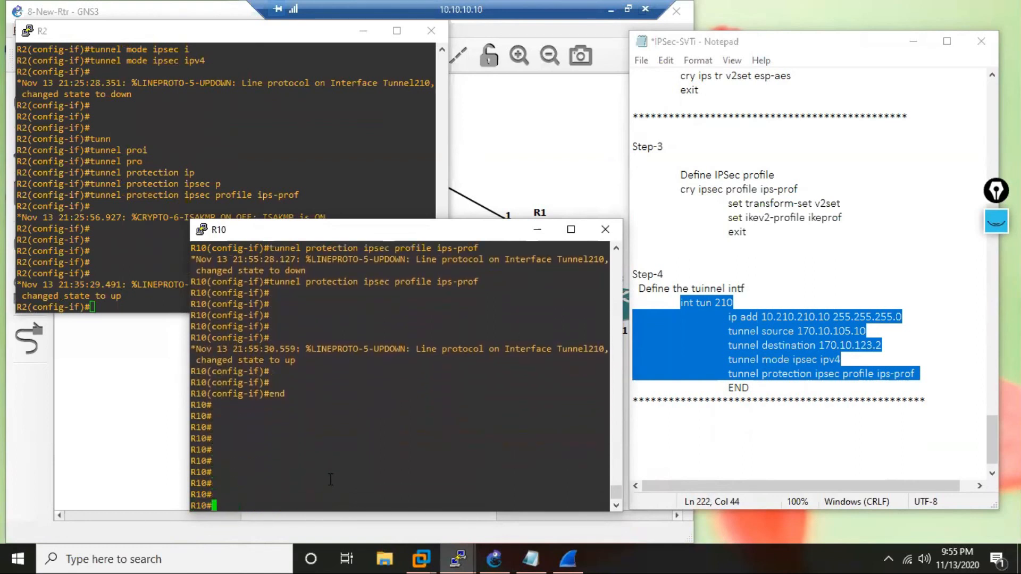
type("ping")
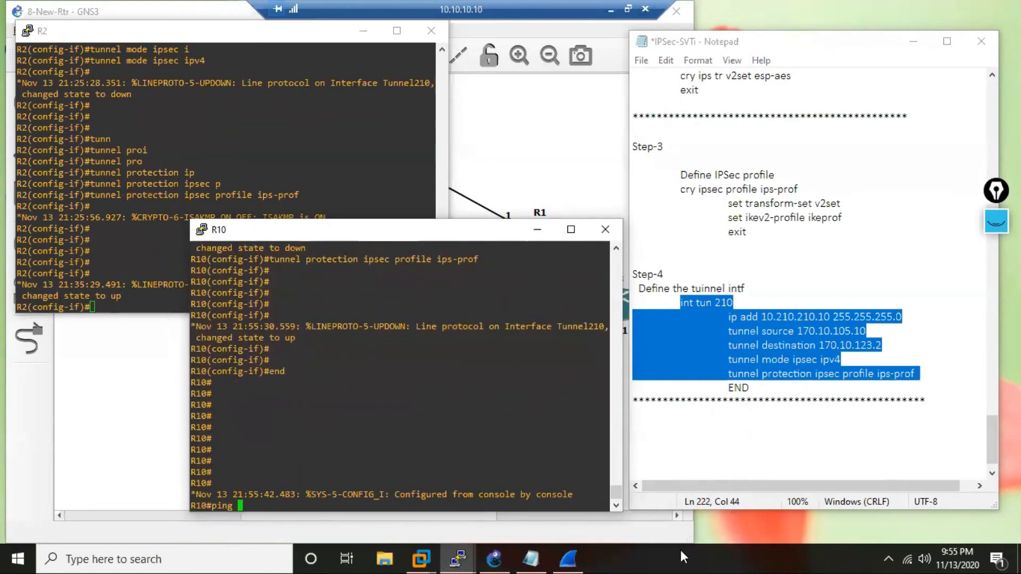
Switch to Wireshark, examine the captured ESP packets from 170.10.105.10 and from 170.10.123.2 to 170.10.105.10, and return to R10's console.
left_click(565, 559)
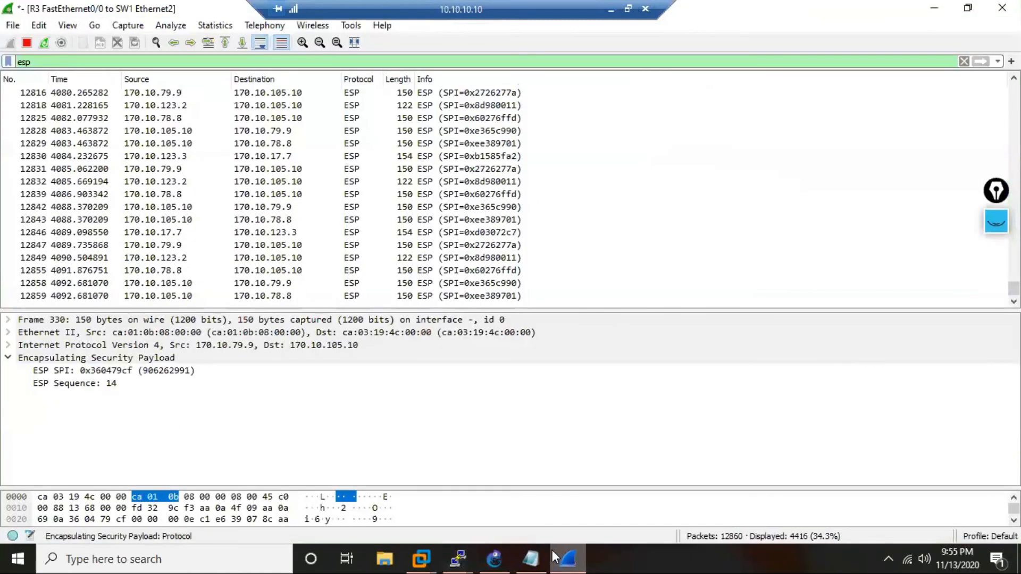
mouse_move(459, 558)
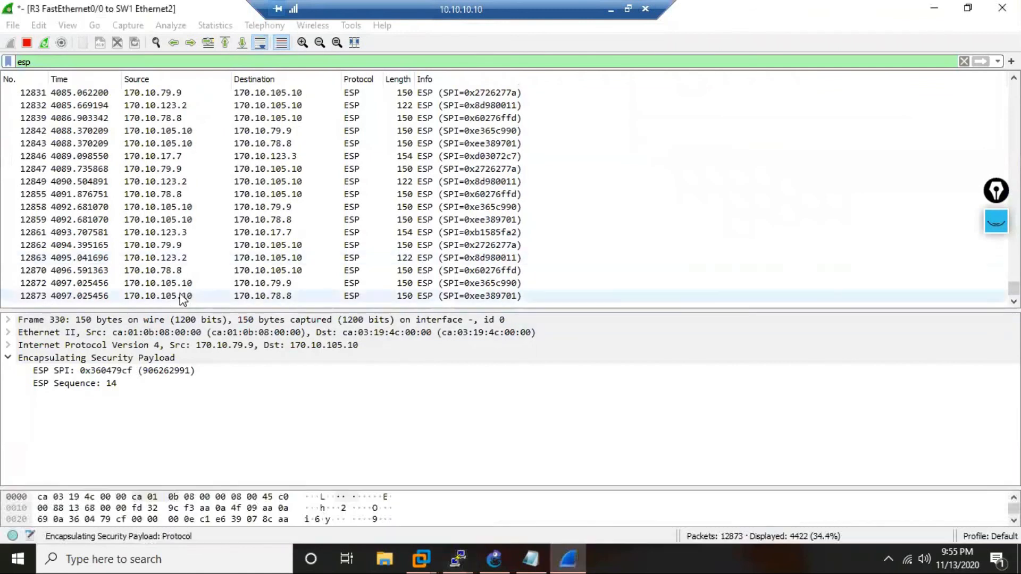
left_click(178, 296)
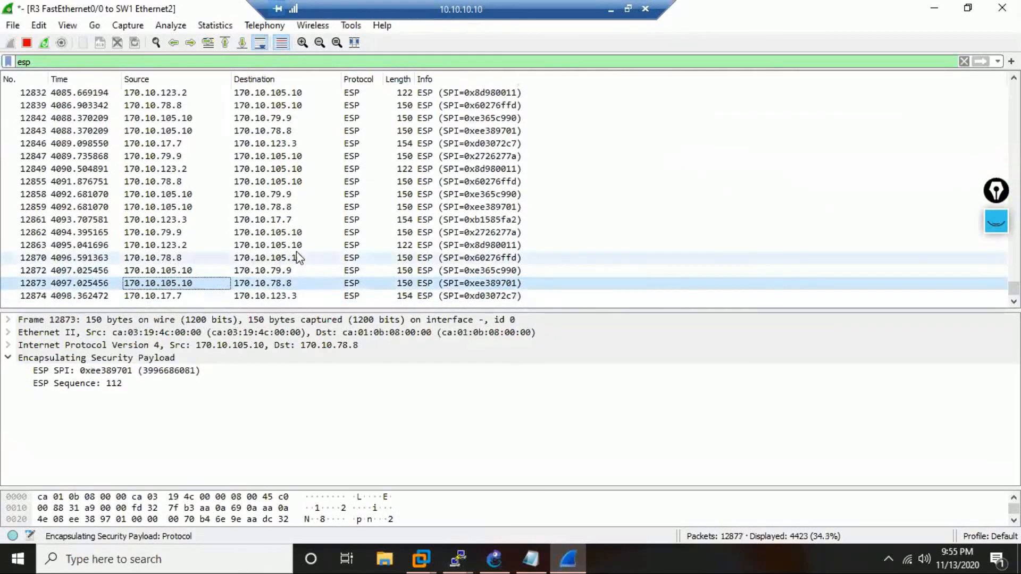
left_click(285, 246)
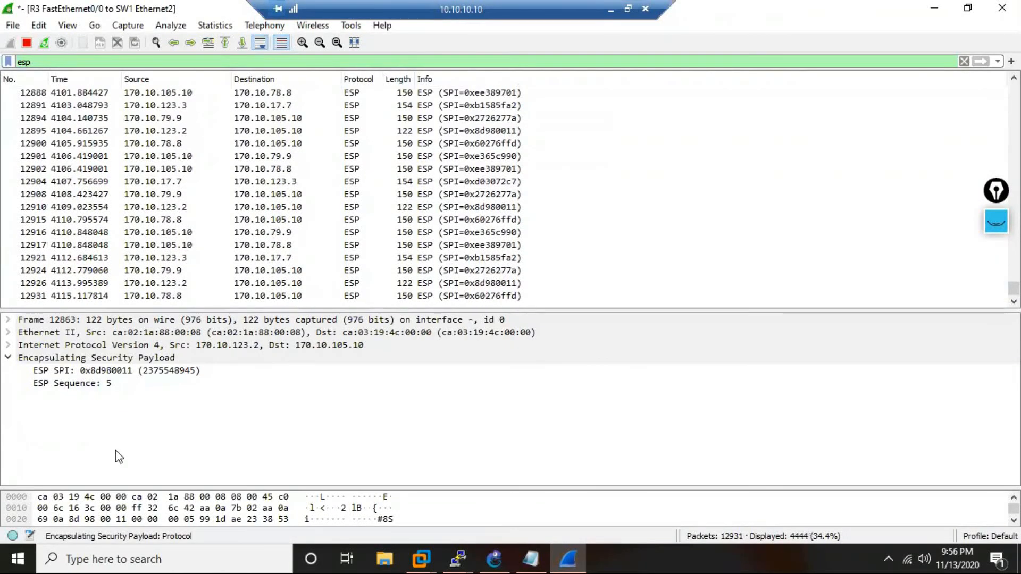
left_click(461, 556)
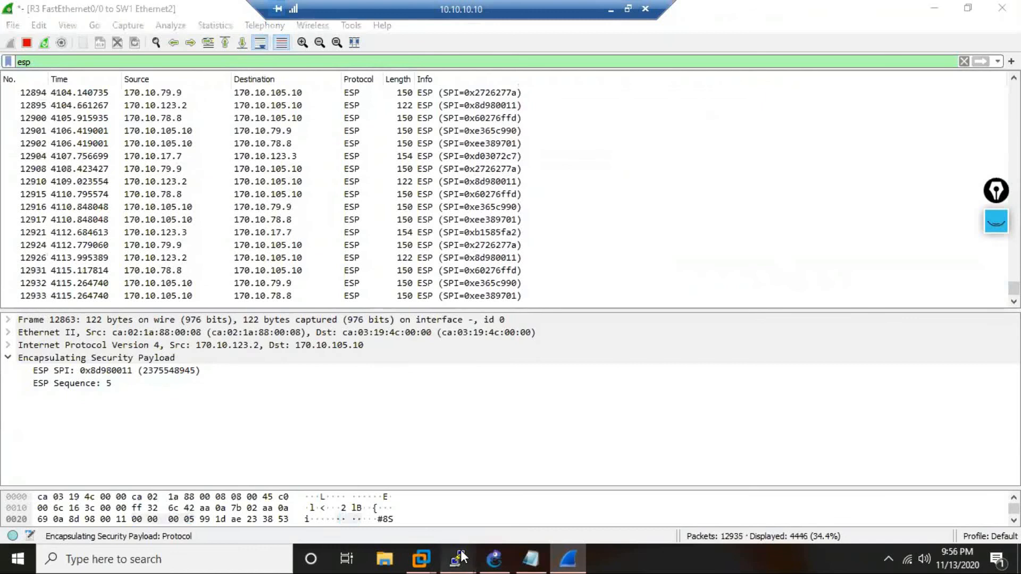
left_click(171, 513)
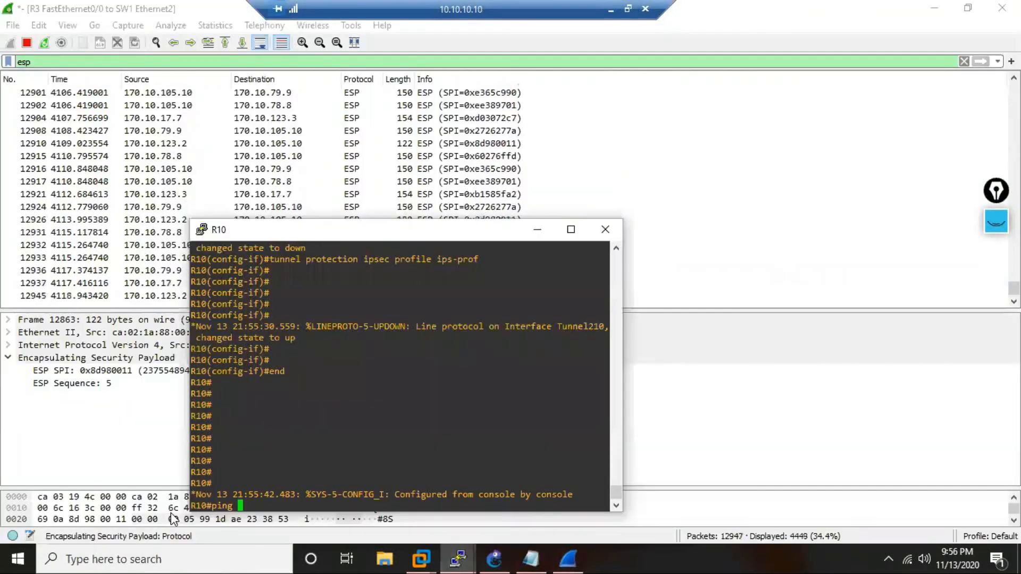
Ping R2's tunnel address 10.210.210.2 from R10, placing the console so Wireshark's packet list can be watched.
type("ping 10.")
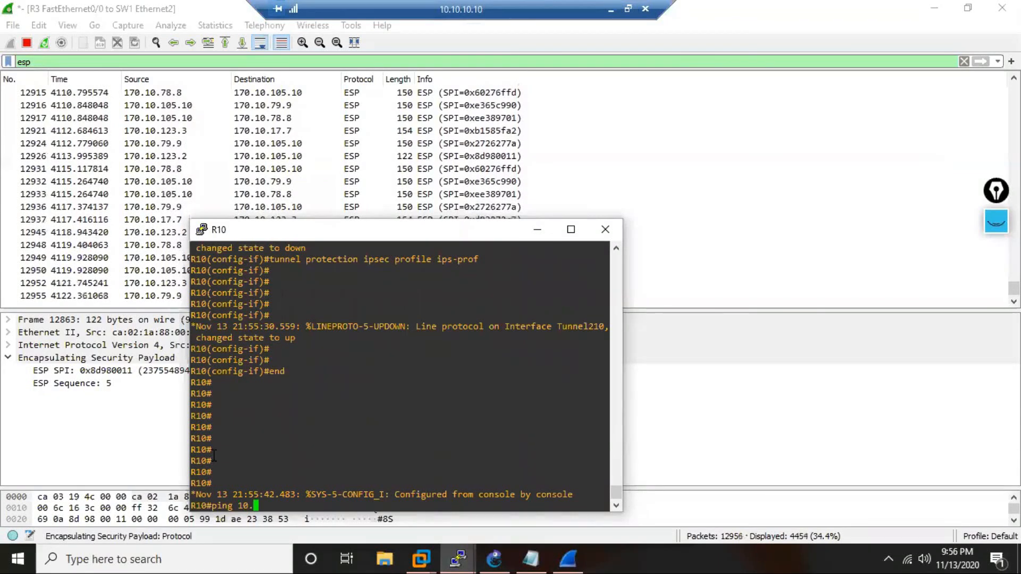
type("210.")
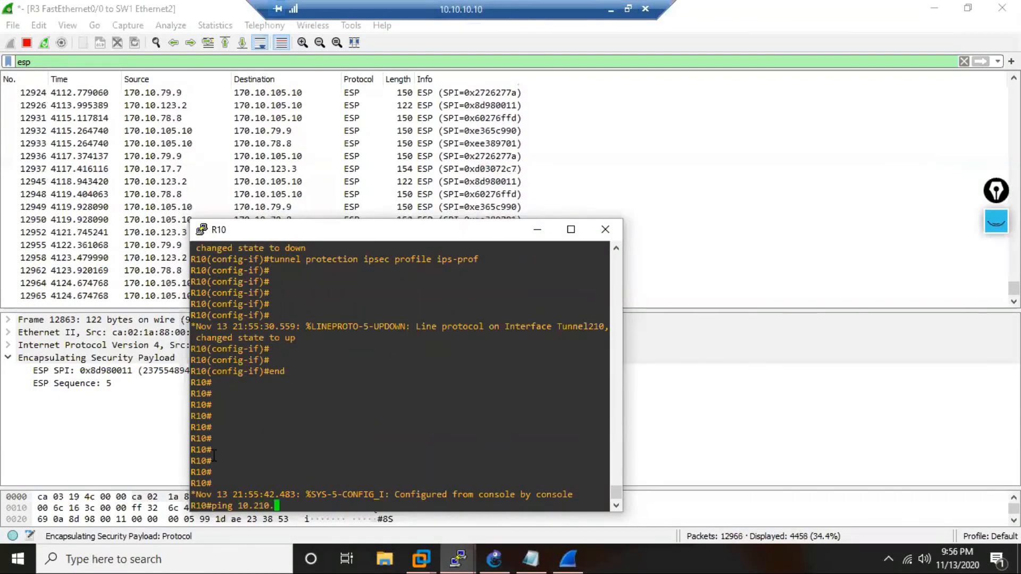
type("210.2")
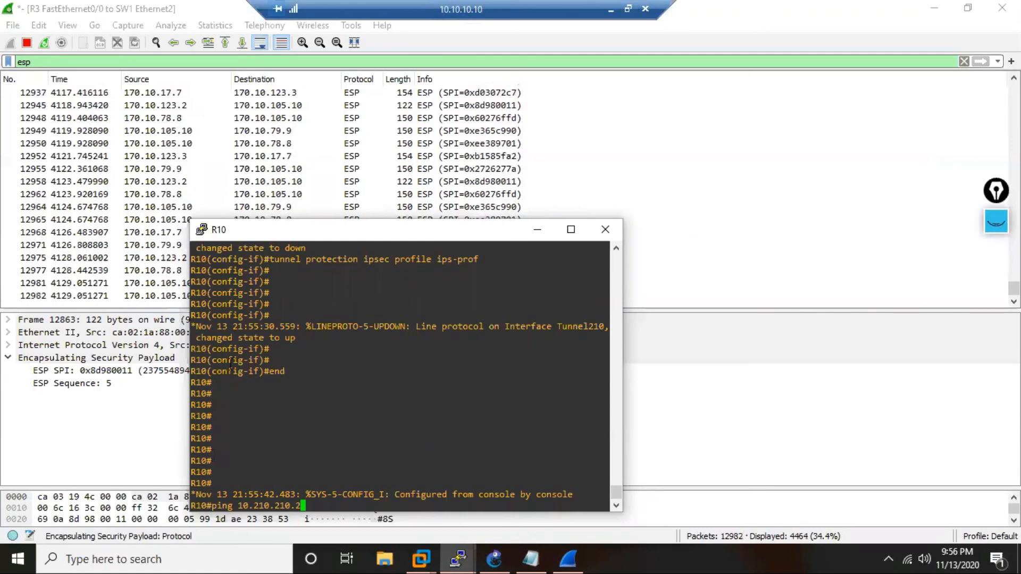
left_click_drag(456, 234, 788, 109)
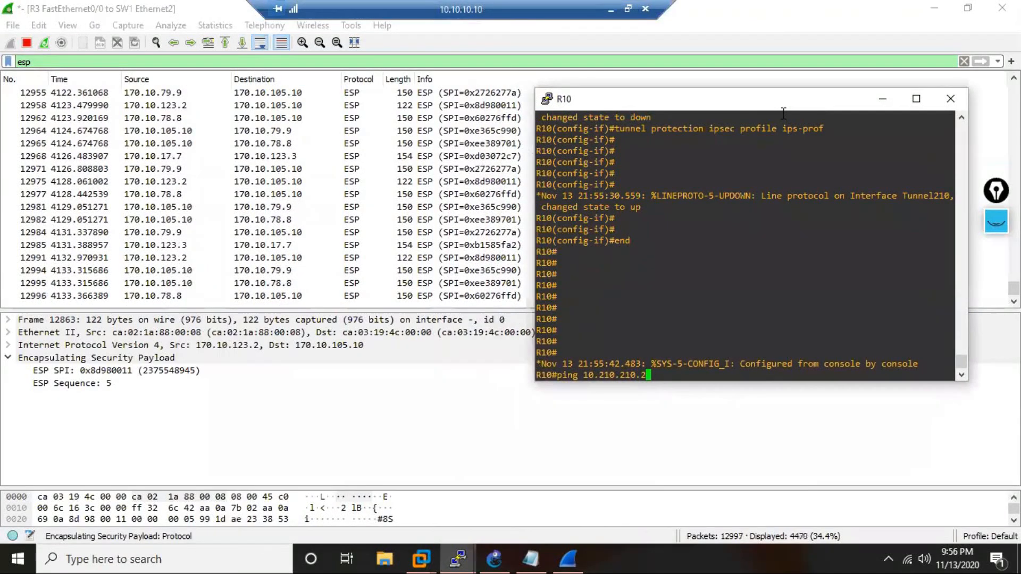
key("Return")
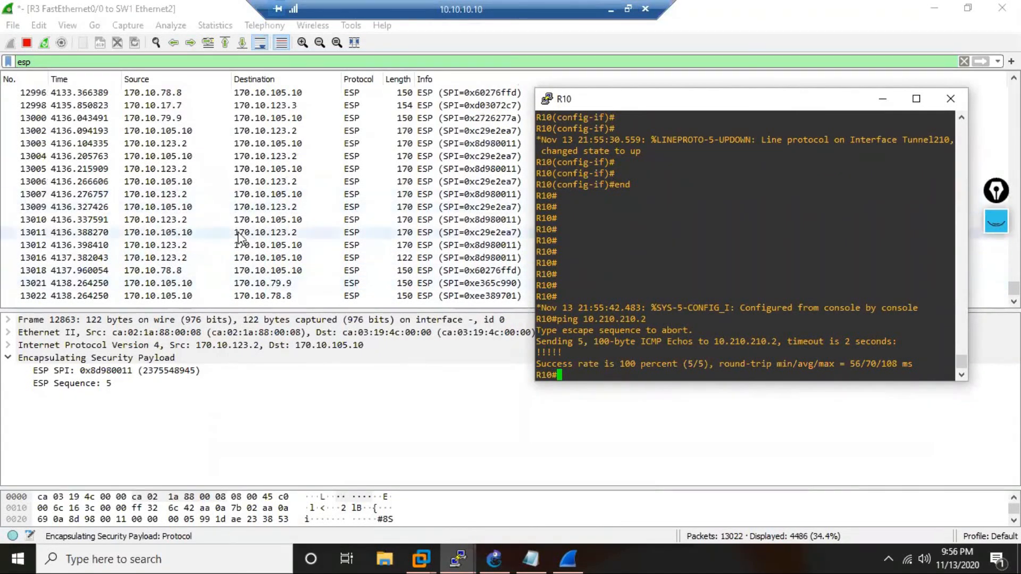
Switch to Wireshark and examine the ESP packets captured between 170.10.105.10 and 170.10.123.2 during the ping.
left_click(238, 232)
left_click(254, 272)
left_click(241, 296)
left_click(254, 271)
left_click(242, 245)
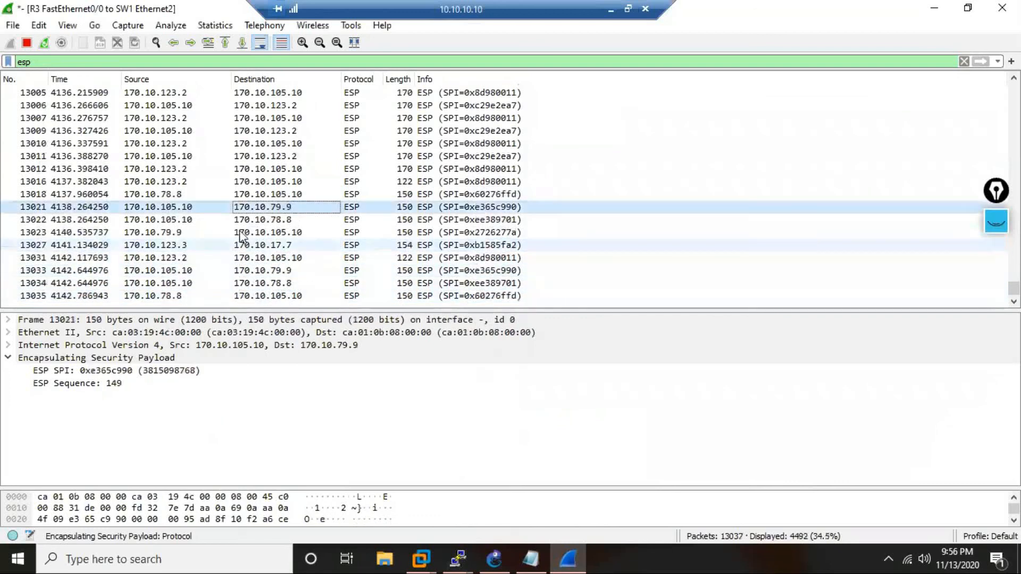
left_click(242, 233)
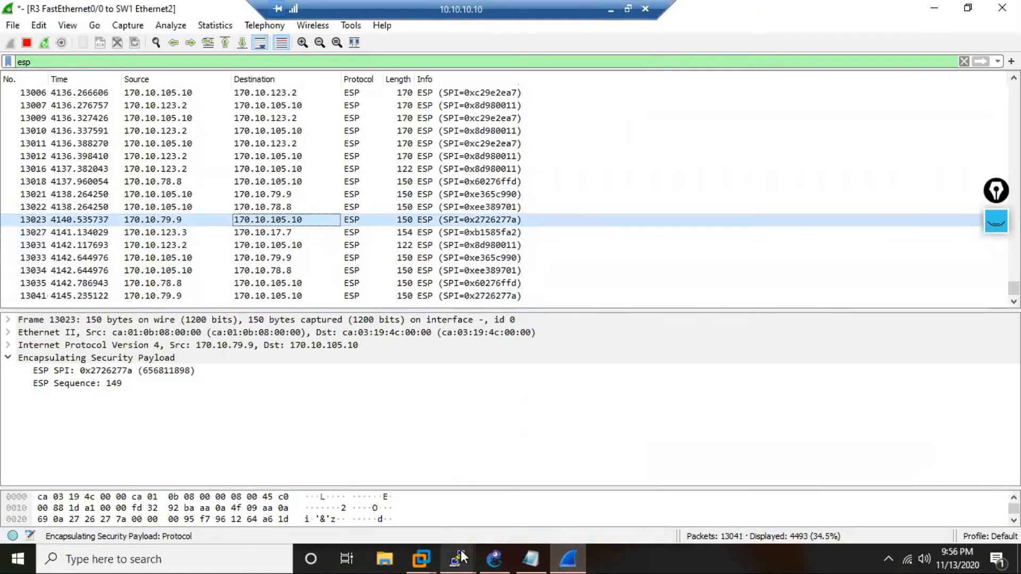
Return to R10's console and try to open a Telnet session to 10.210.210.2.
mouse_move(461, 558)
left_click(145, 512)
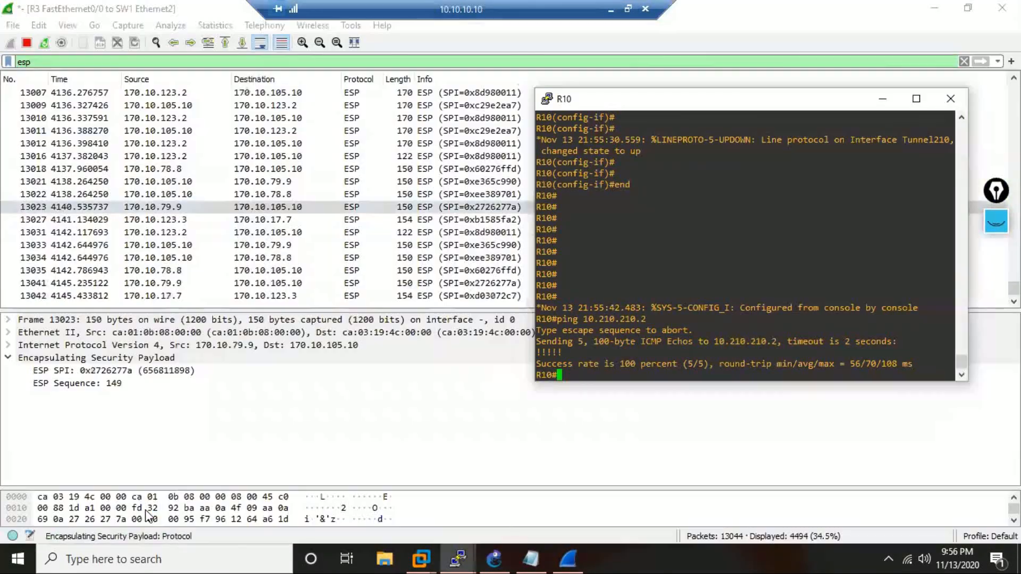
type("tel")
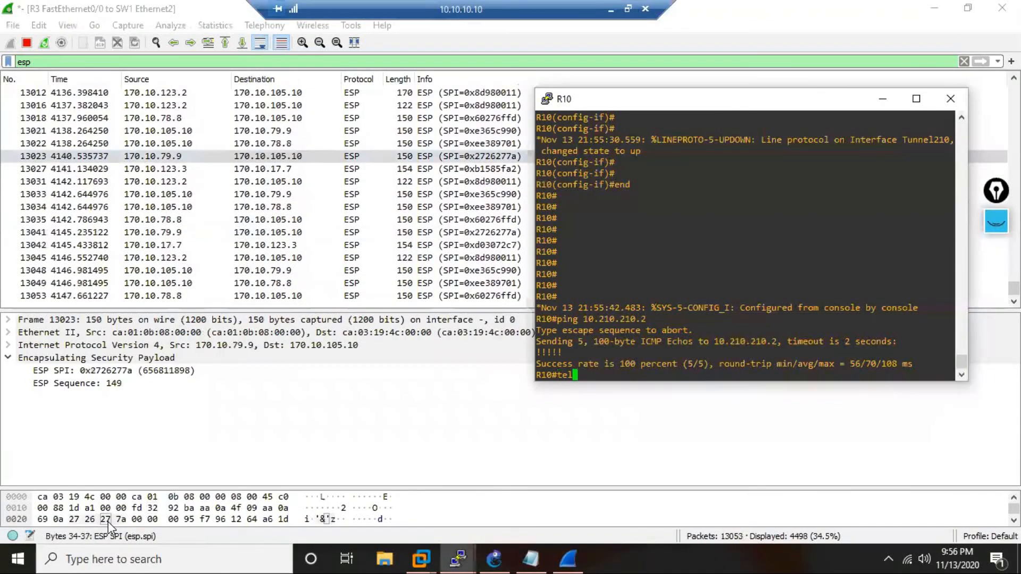
key("Tab")
type("10.201")
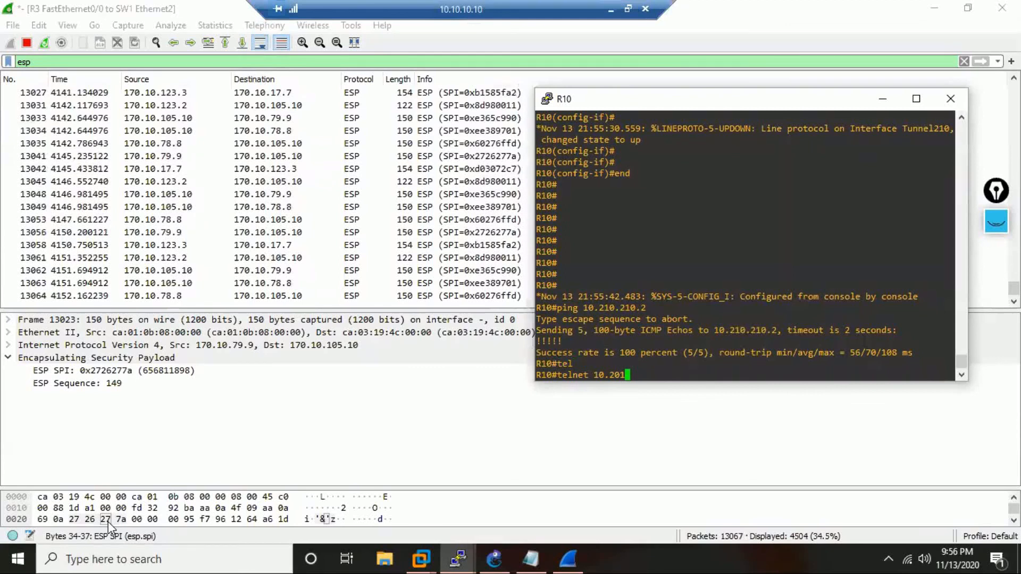
key("BackSpace")
key("BackSpace")
type("10")
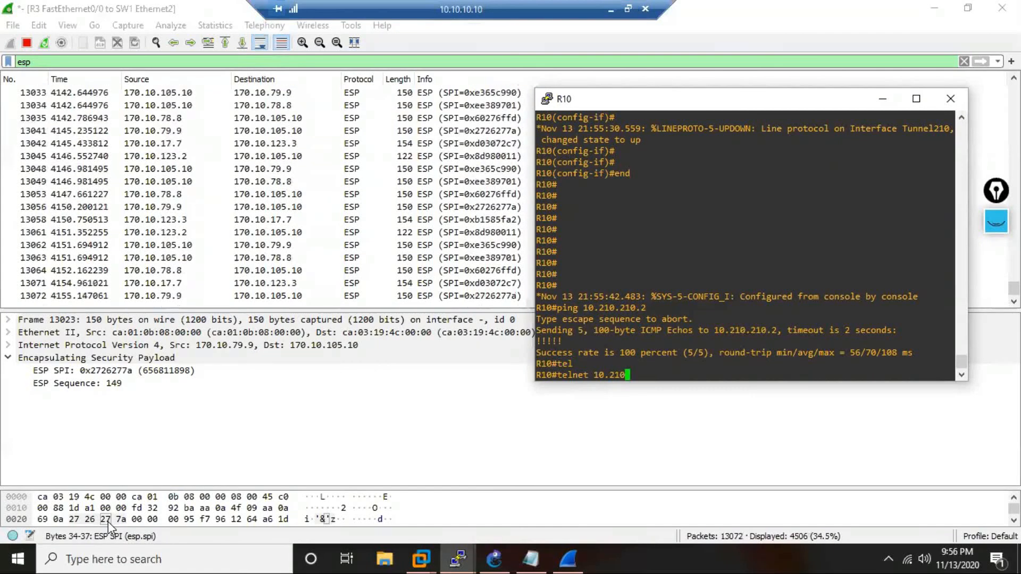
type(".210")
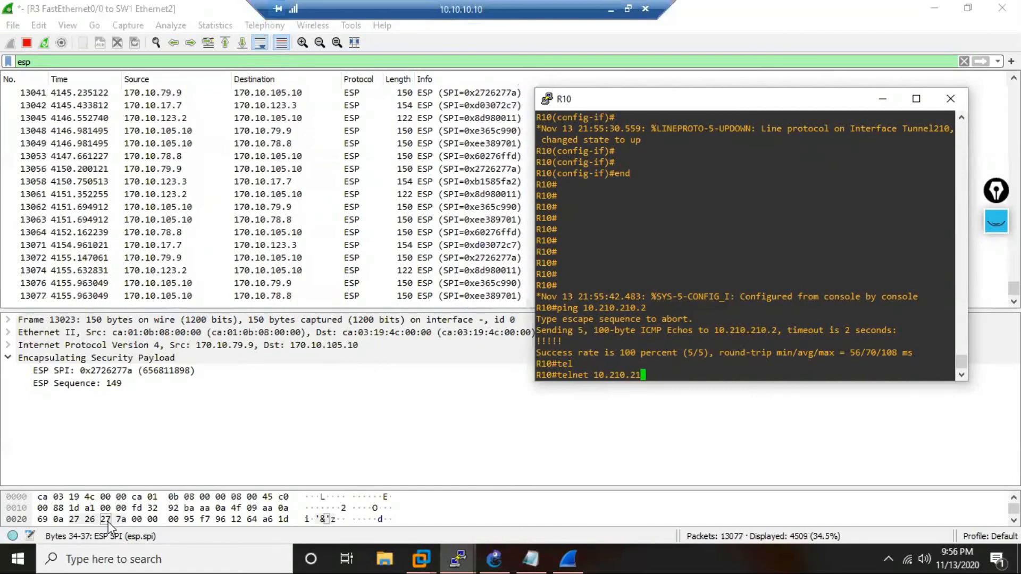
type(".2")
key("Return")
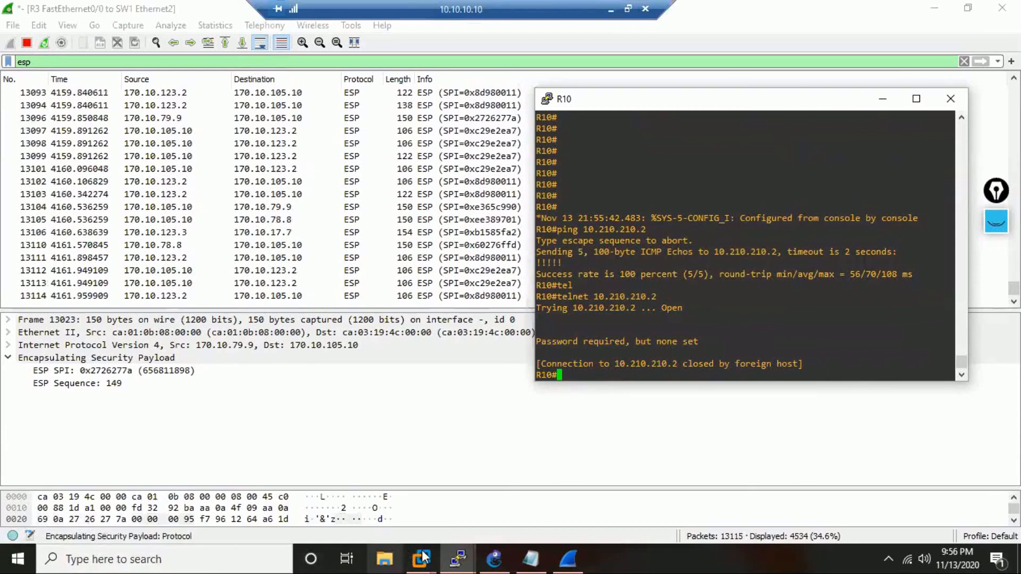
Switch to R2's console, leave interface configuration and set no login on line vty 0 4.
left_click(457, 559)
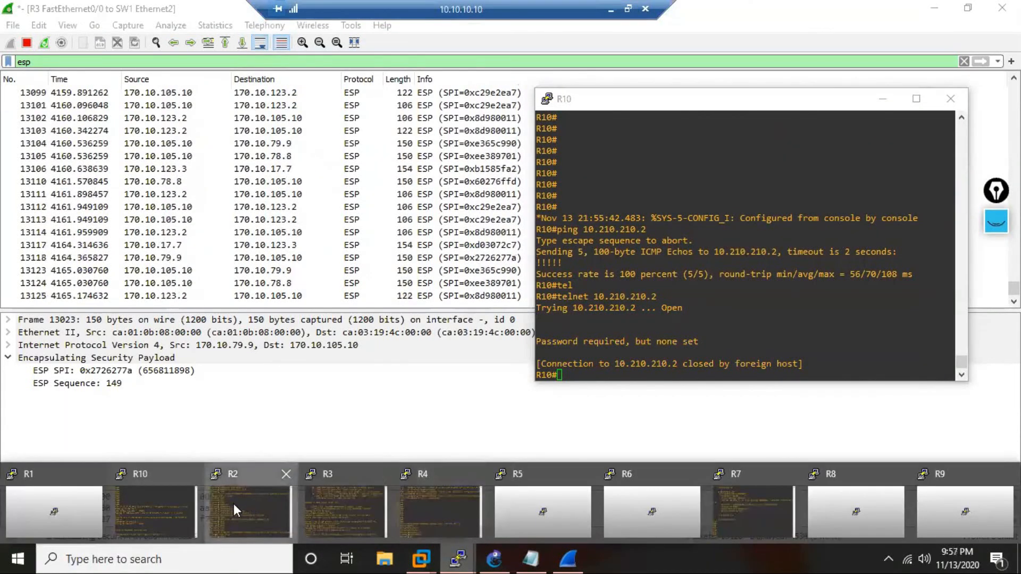
left_click(234, 503)
type("exi")
key("Return")
type("li")
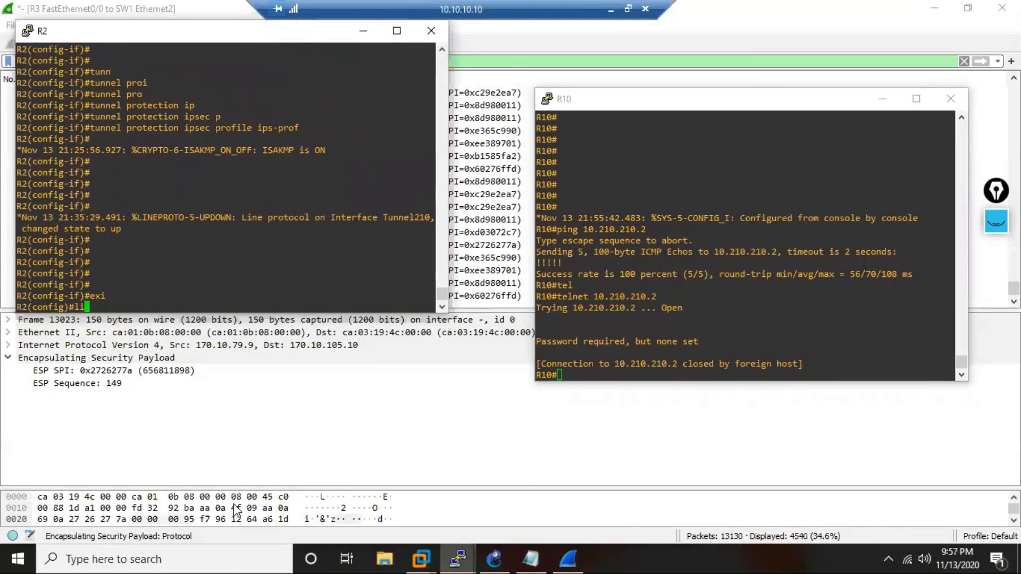
type("n vty 0 4")
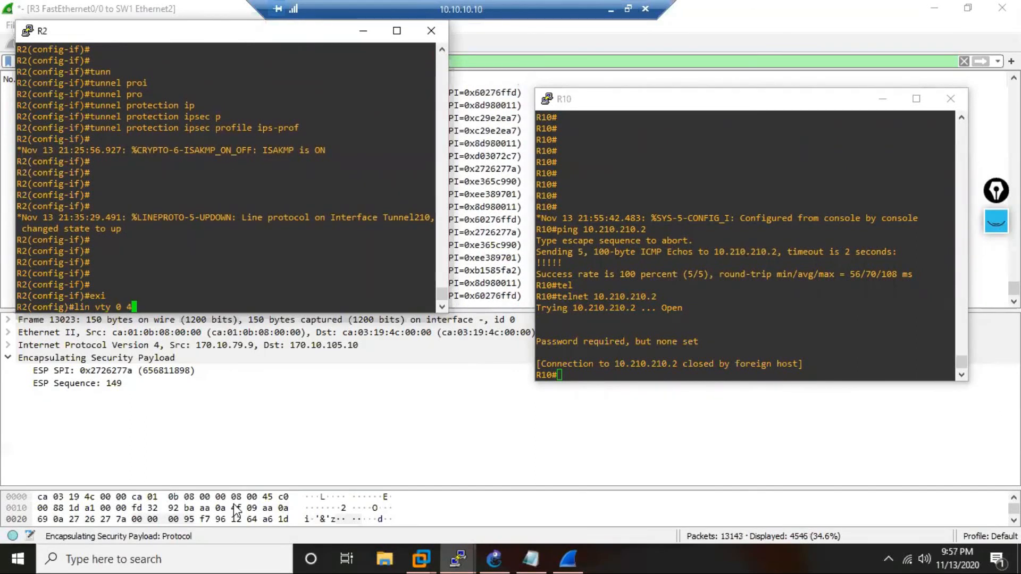
key("Return")
type("no login")
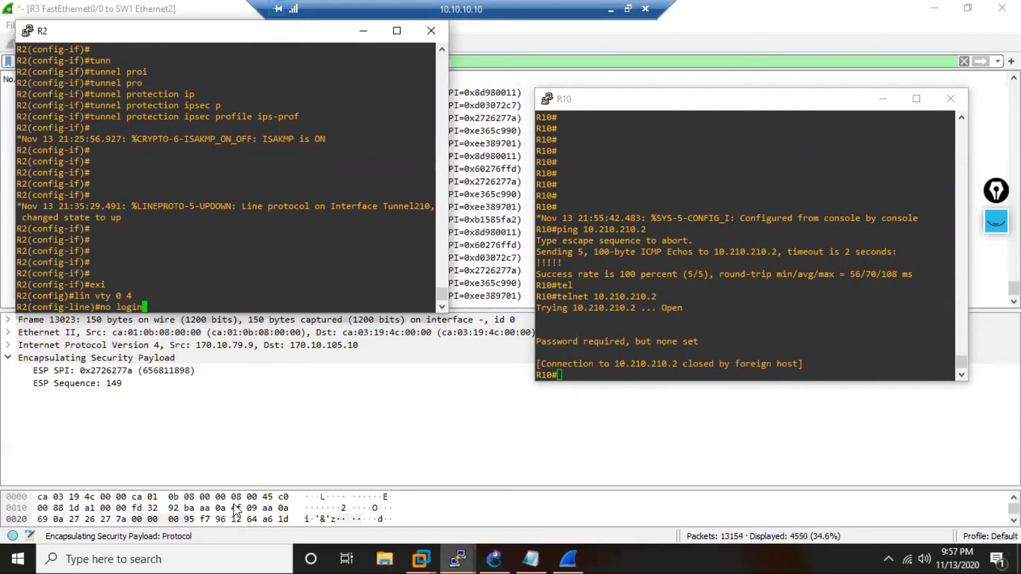
key("Return")
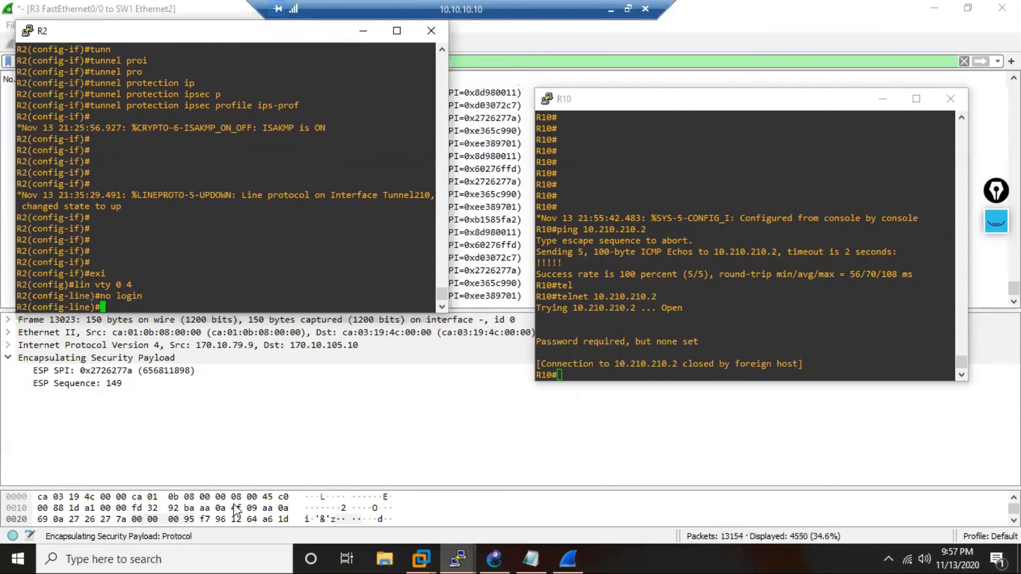
Set the enable secret password on R2 from global configuration and end configuration mode.
type("exi")
key("Return")
type("\\e")
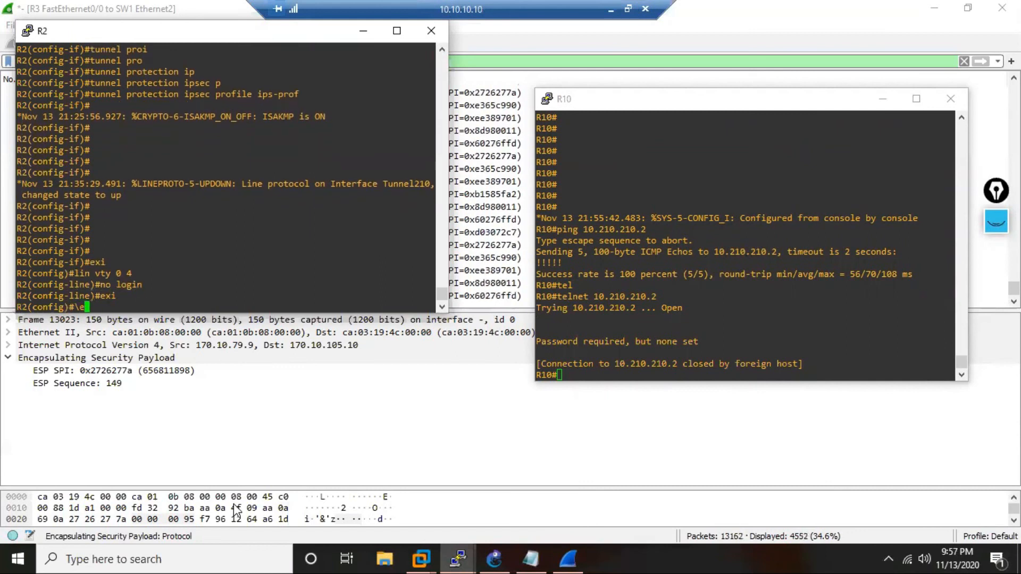
key("BackSpace")
key("BackSpace")
type("ena")
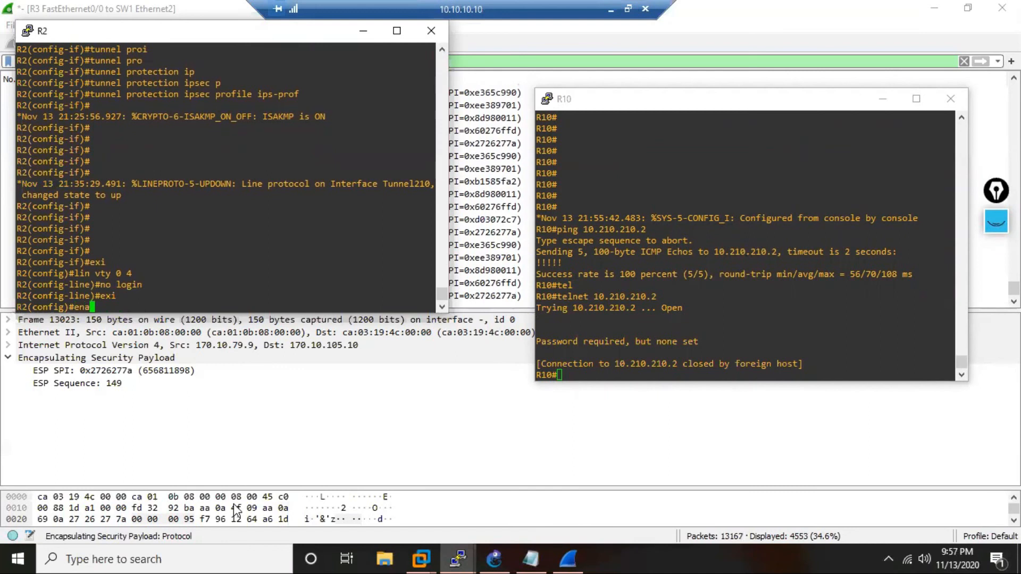
type(" sec cisco")
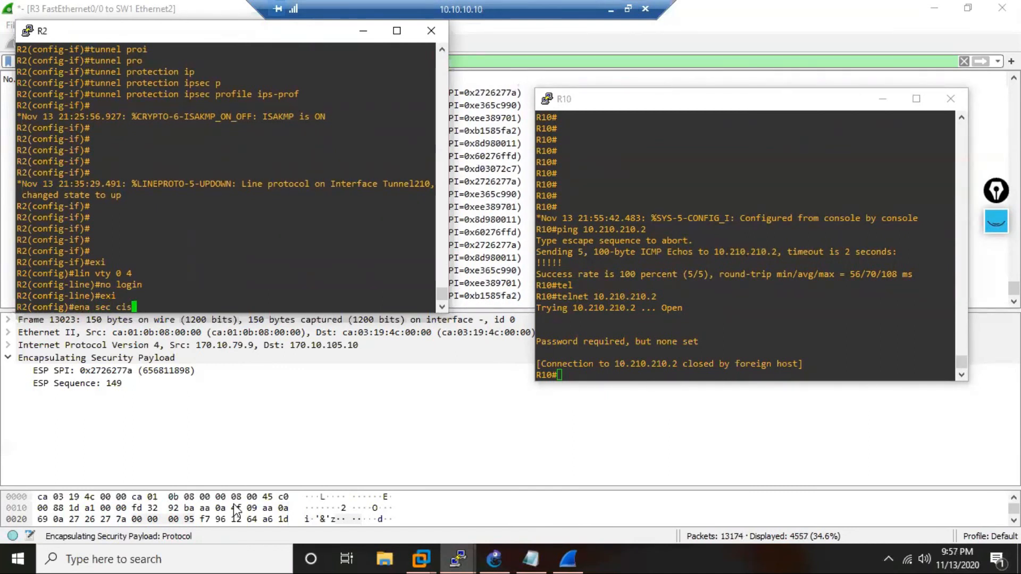
key("Return")
key("Return")
key("Return")
type("end")
key("Return")
key("Return")
key("Return")
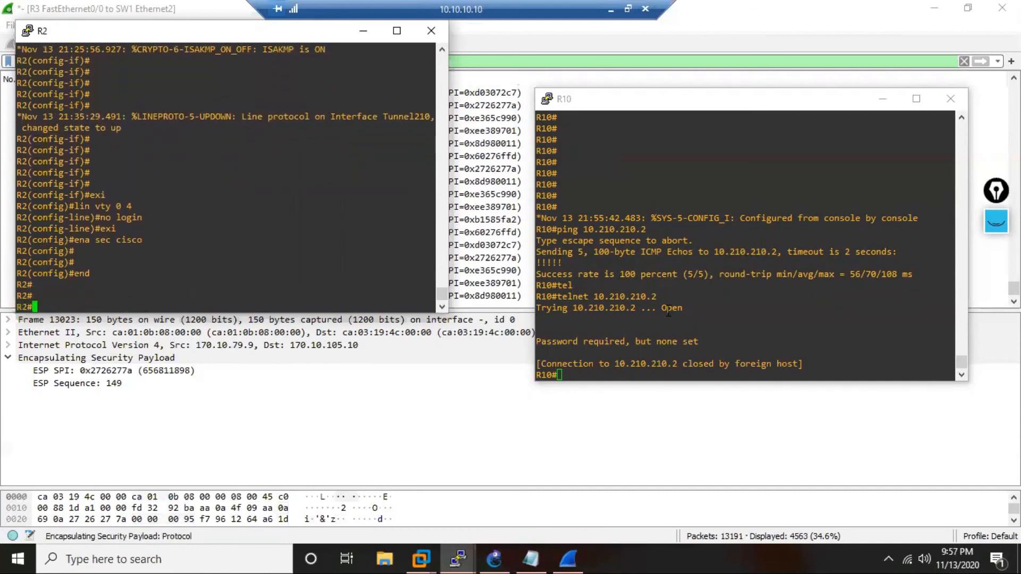
Return to R10's console and repeat the Telnet connection to 10.210.210.2, generating traffic at R2's prompt.
left_click(669, 312)
key("Up")
key("Return")
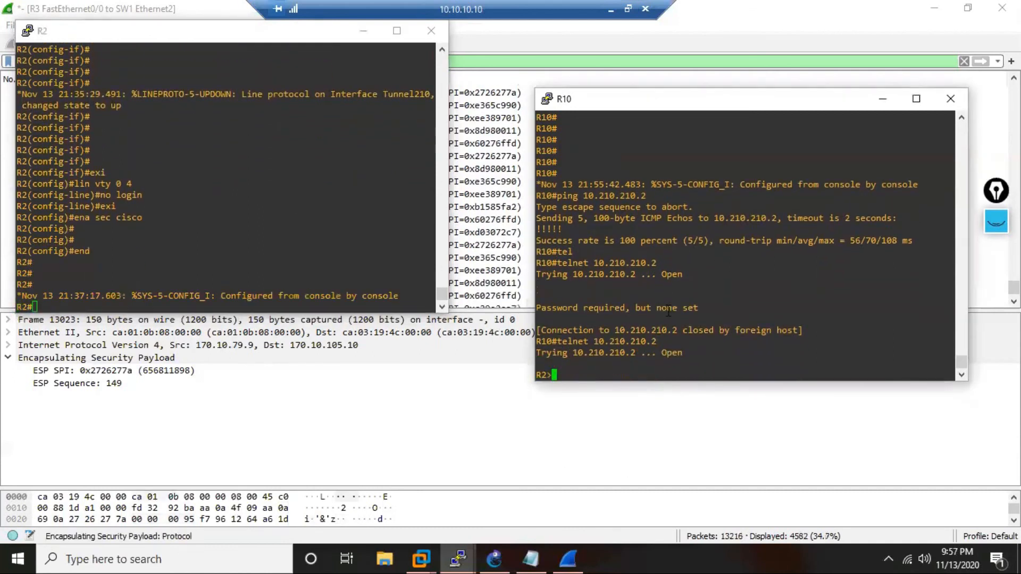
key("Return")
key("Return")
key("Return")
Enter privileged mode on R2 through the Telnet session with the enable password and send some blank lines.
type("en")
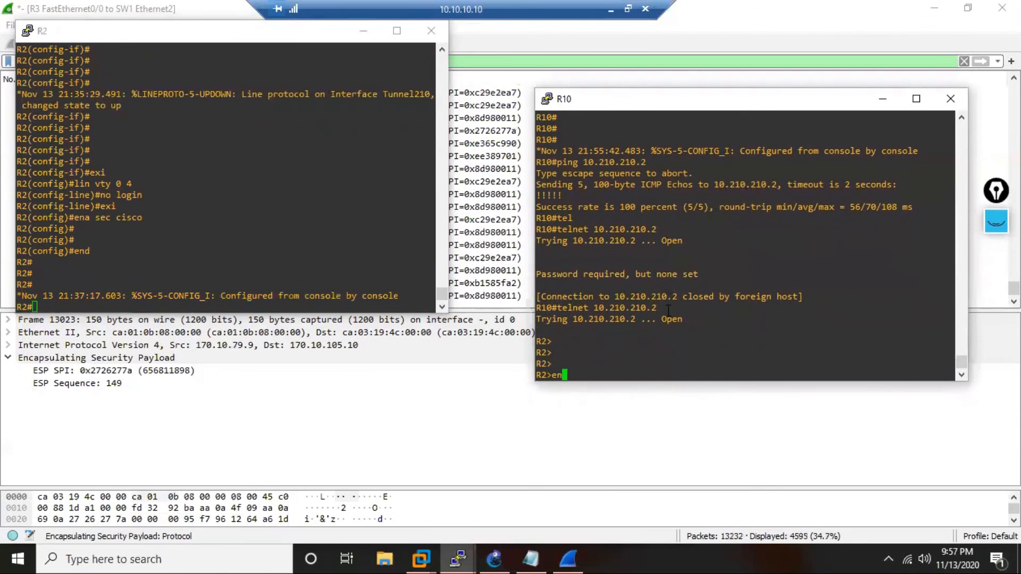
key("Return")
type("cisco")
key("Return")
key("Return")
key("Return")
key("Return")
key("Return")
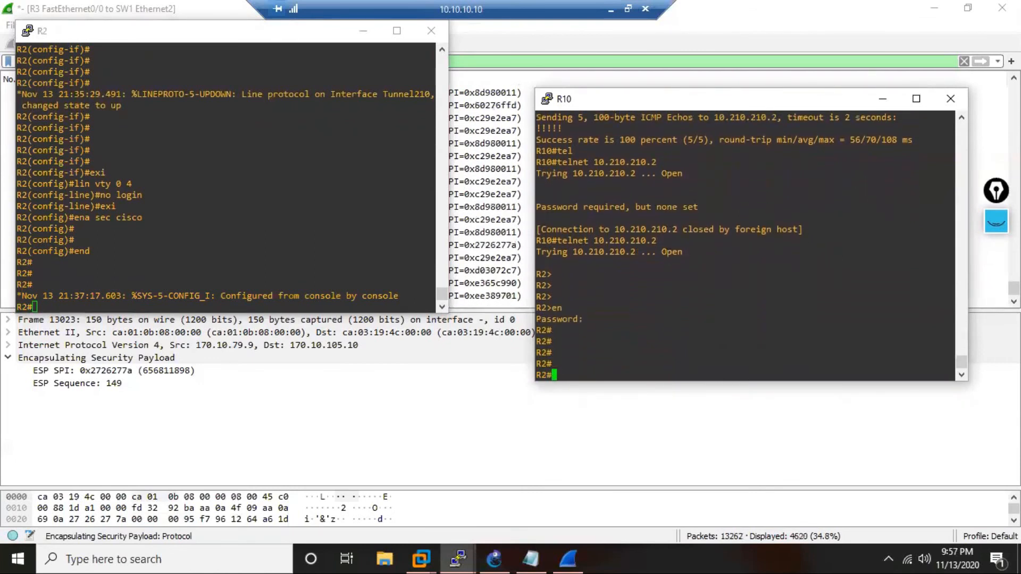
Switch to Wireshark and examine the ESP packets the Telnet session produced between 170.10.105.10 and 170.10.123.2.
left_click(494, 259)
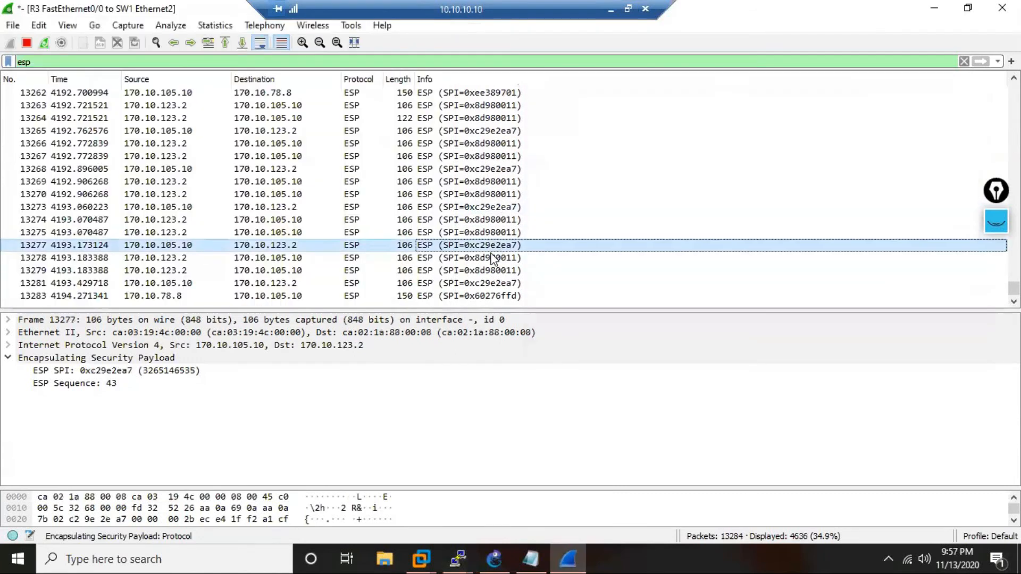
left_click(352, 232)
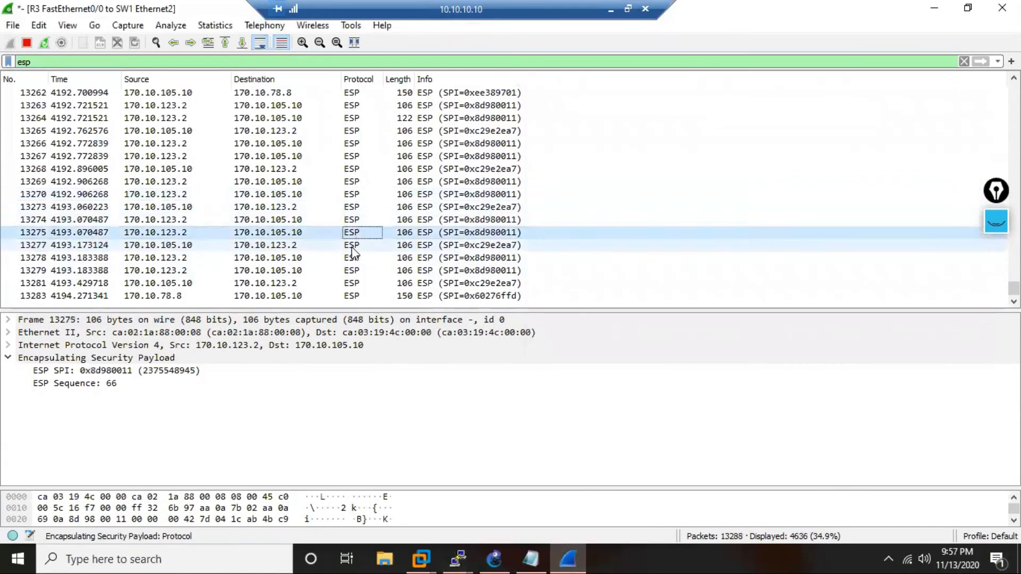
left_click(361, 194)
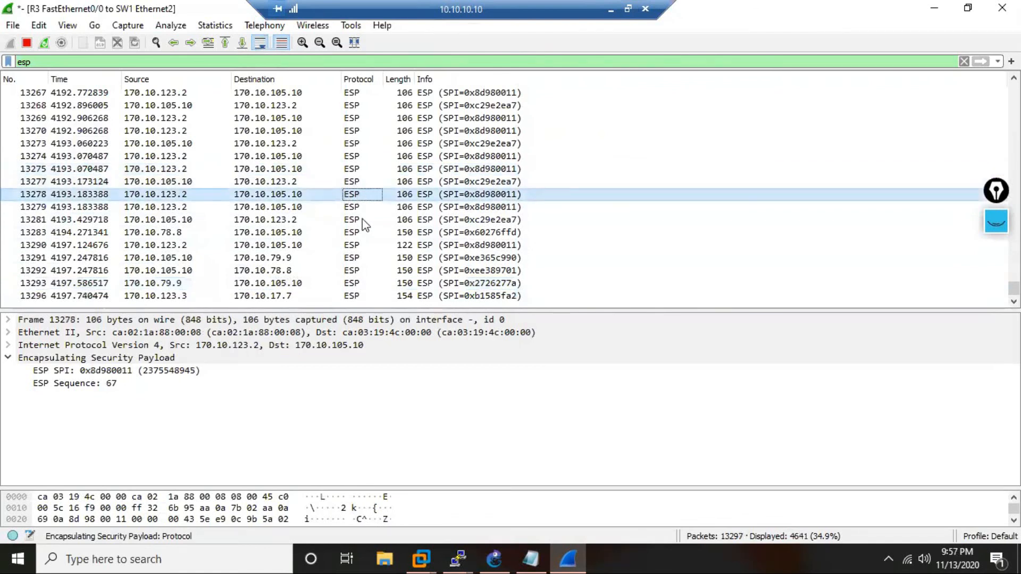
left_click(362, 232)
left_click(349, 259)
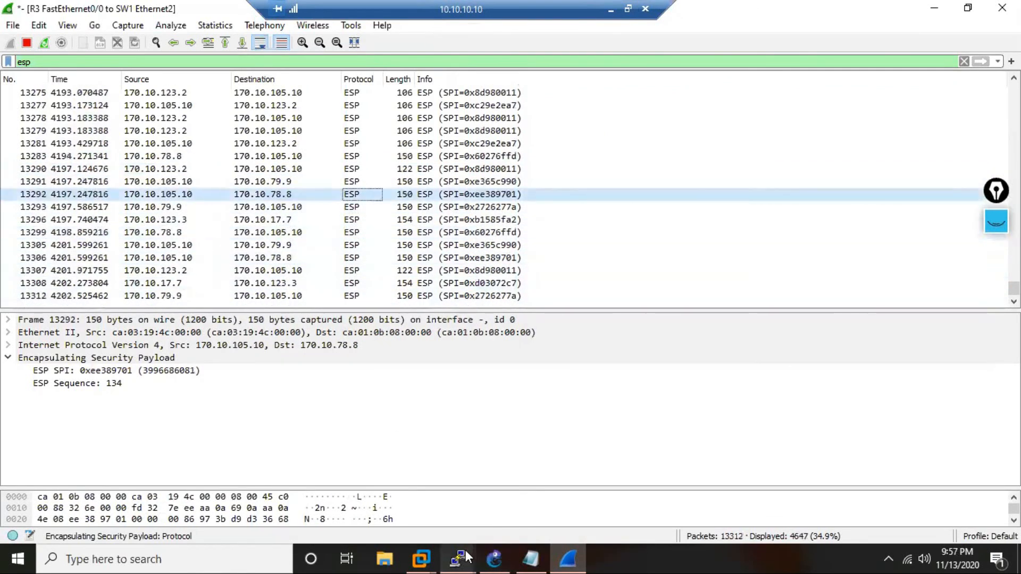
Switch to the IPSec-SVTi notes in Notepad and add the line "Configure Routing to connect the PVT IP LAN" below the tunnel configuration.
mouse_move(463, 557)
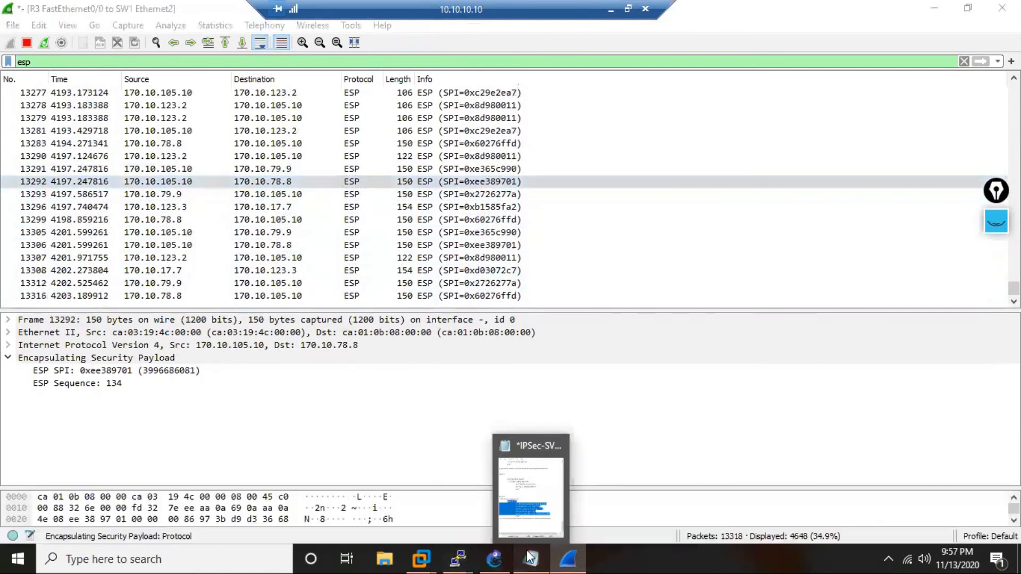
left_click(530, 559)
left_click(692, 429)
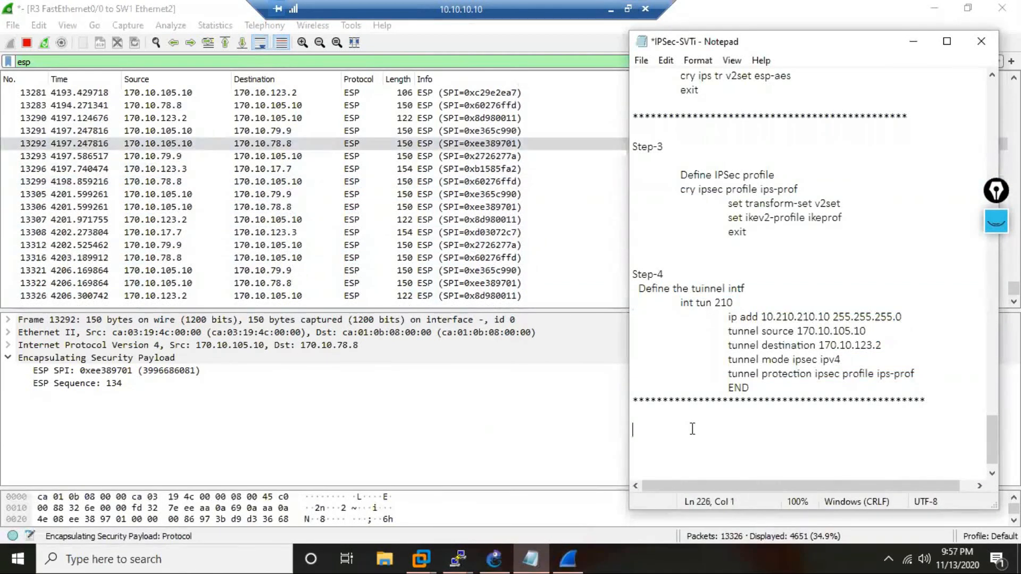
type("Configure ")
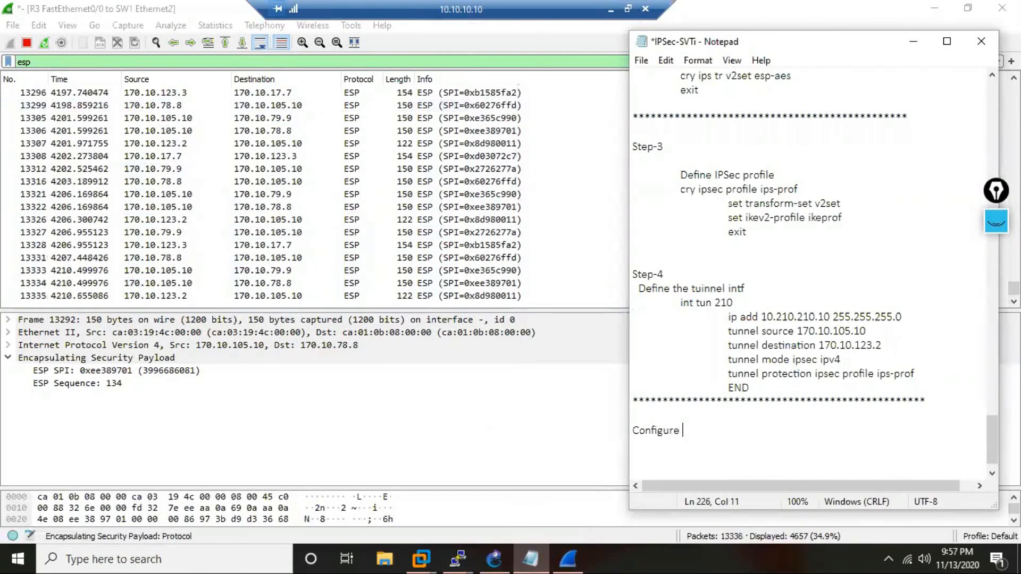
type("Routing")
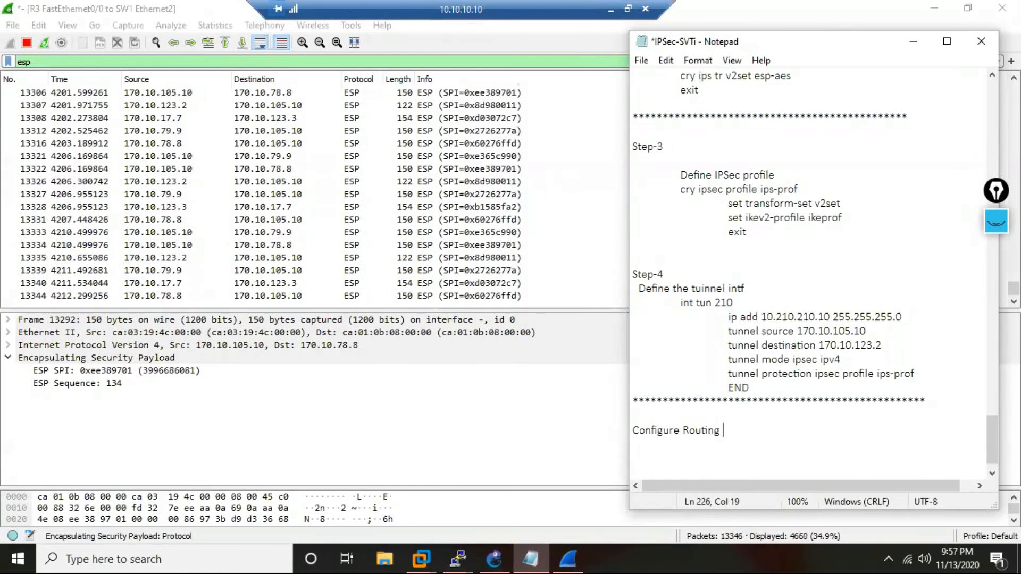
type(" to connect the ")
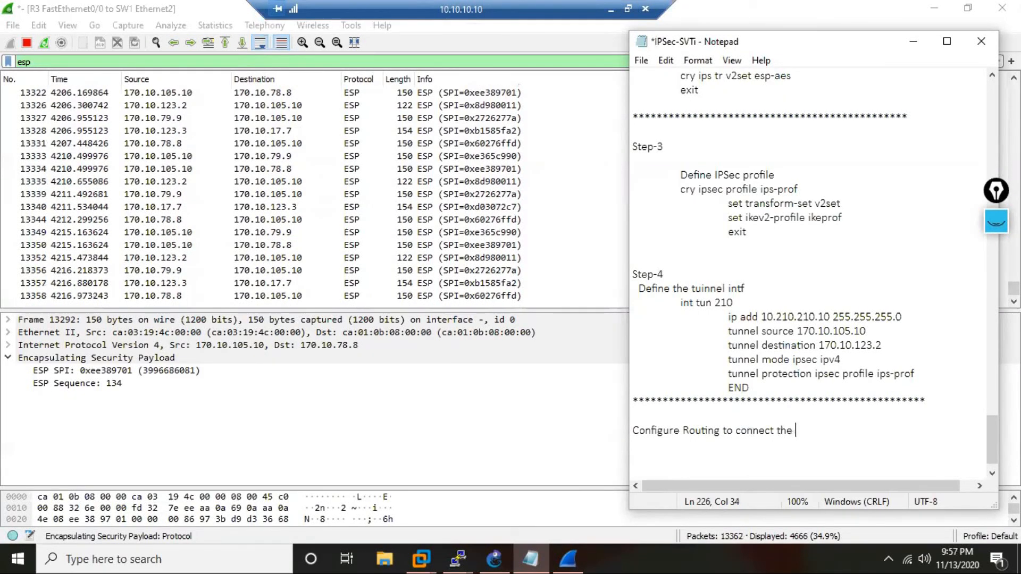
type("PVT ")
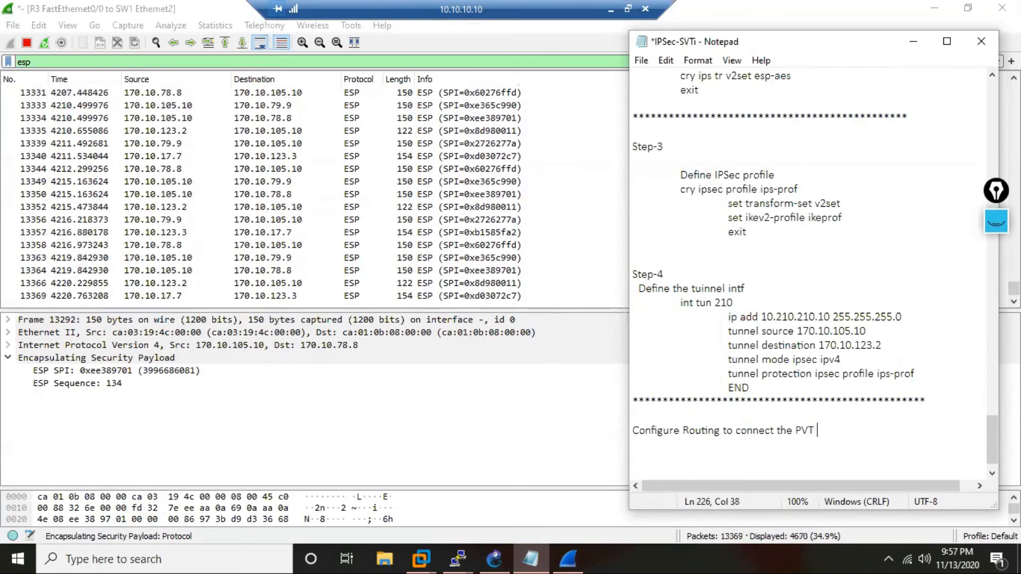
type("IP LA")
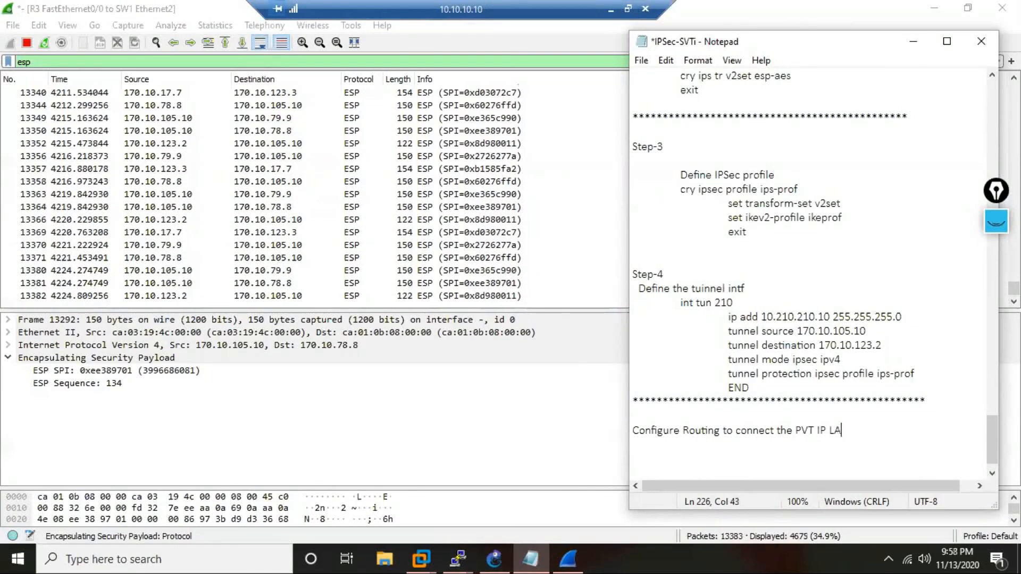
type("N")
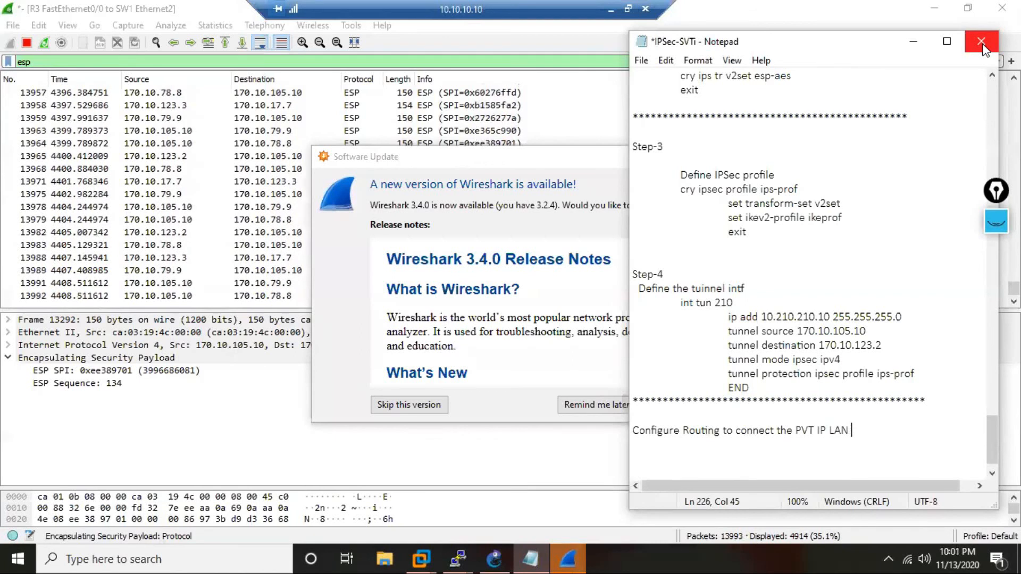
Postpone the Wireshark update, then close the IPSec-SVTi notes and save the changes.
left_click(621, 405)
left_click(623, 404)
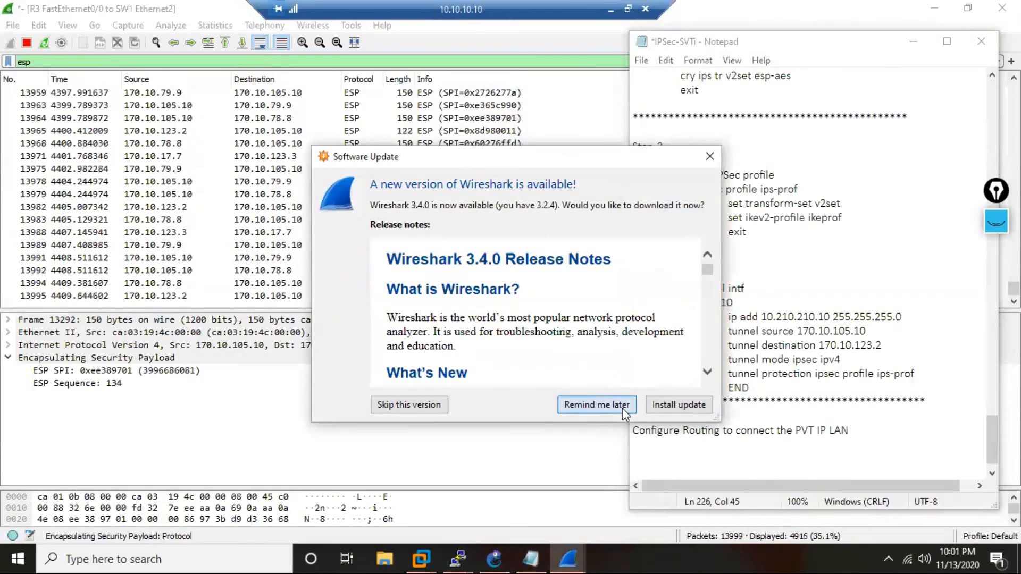
left_click(982, 41)
left_click(490, 292)
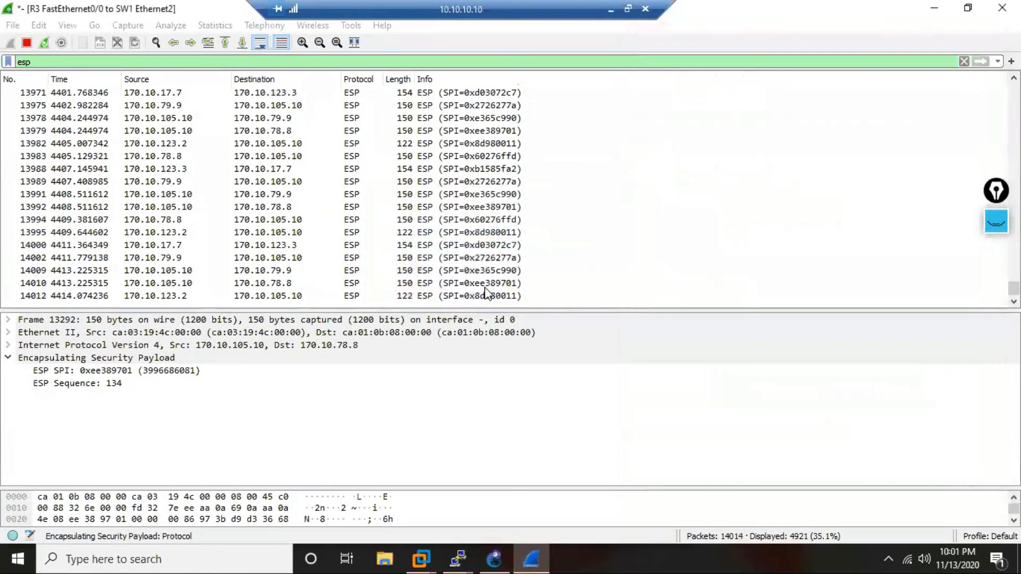
Minimize Wireshark, GNS3 and the R2 and R4 console windows to uncover the desktop.
left_click(937, 8)
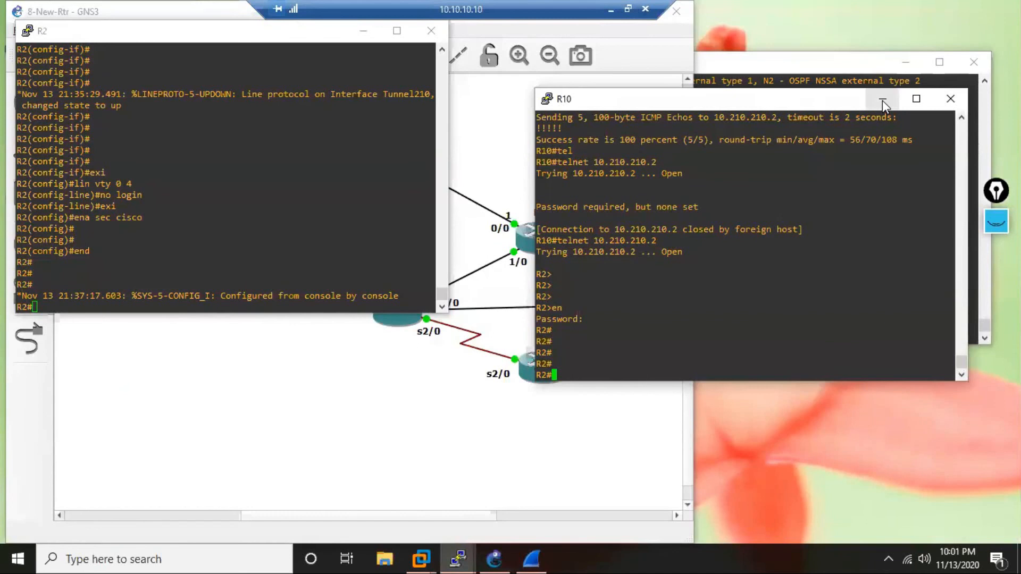
left_click(202, 21)
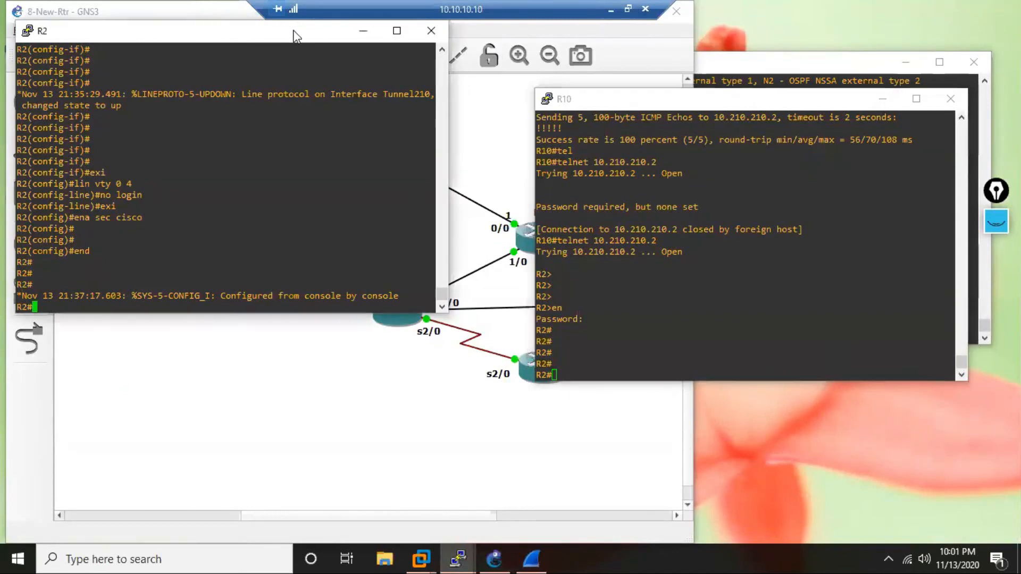
left_click_drag(211, 16, 340, 20)
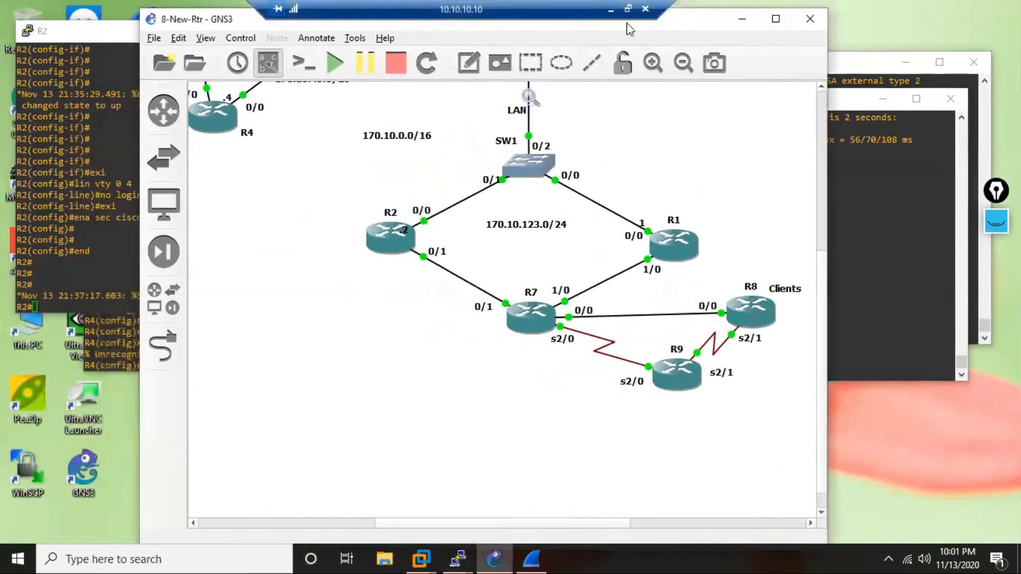
left_click(738, 11)
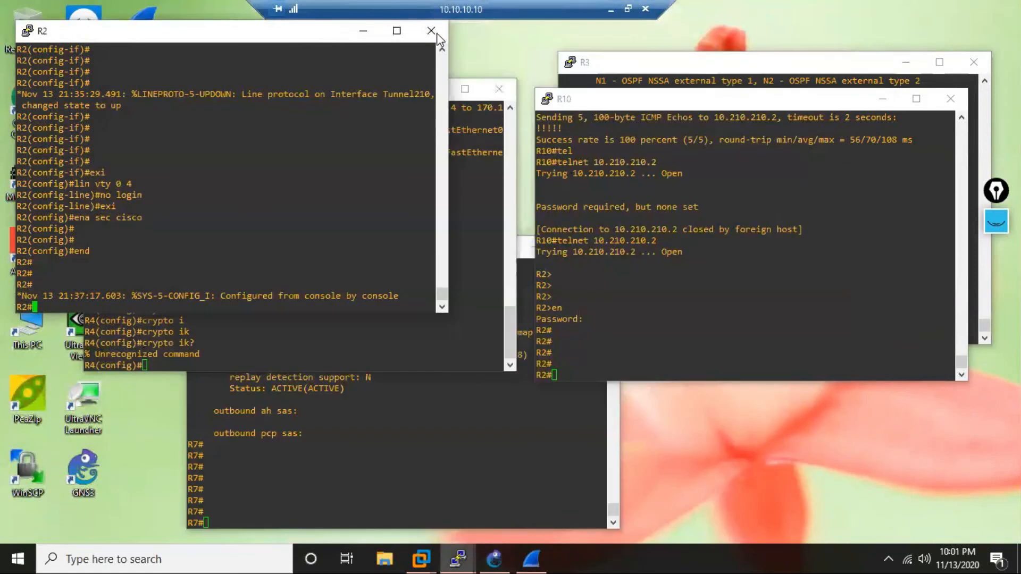
left_click(367, 31)
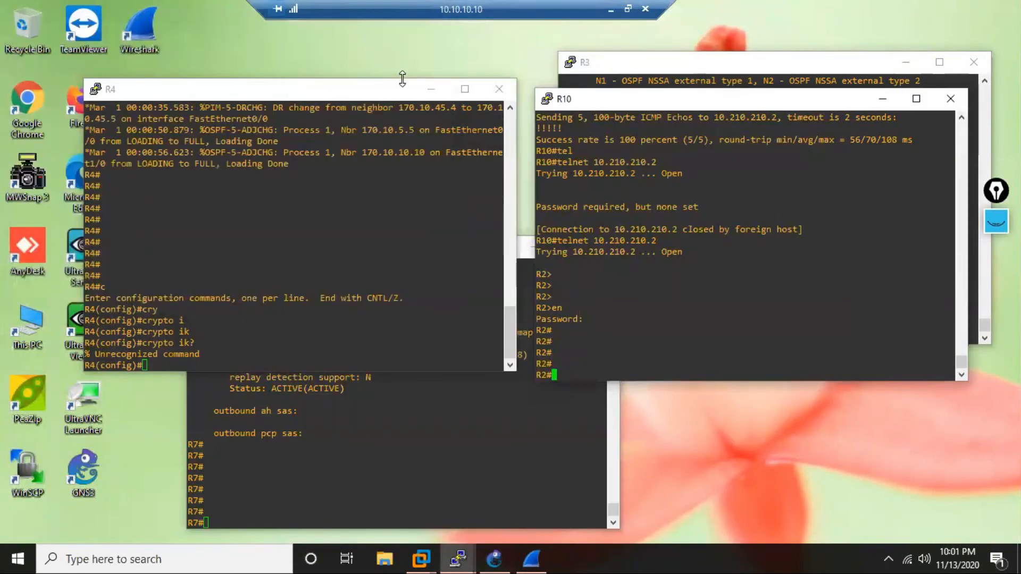
left_click(430, 90)
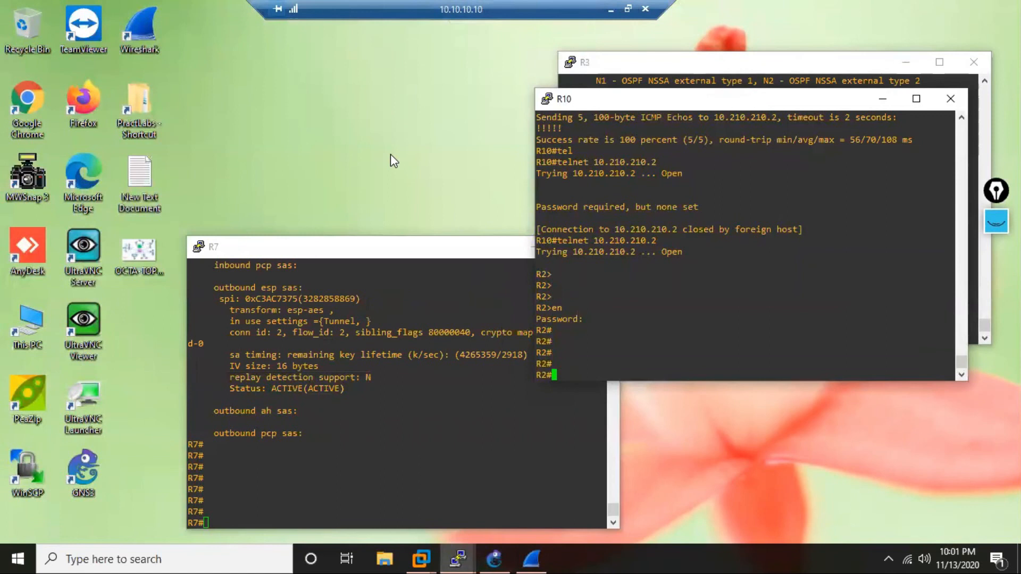
Open the New Text Document file from the desktop and close it again.
double_click(145, 172)
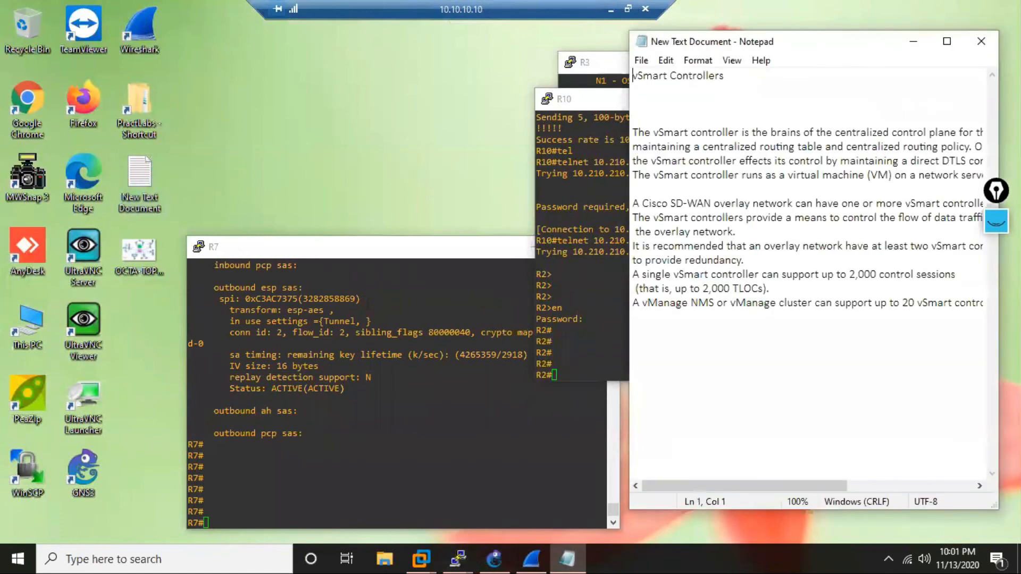
left_click(983, 39)
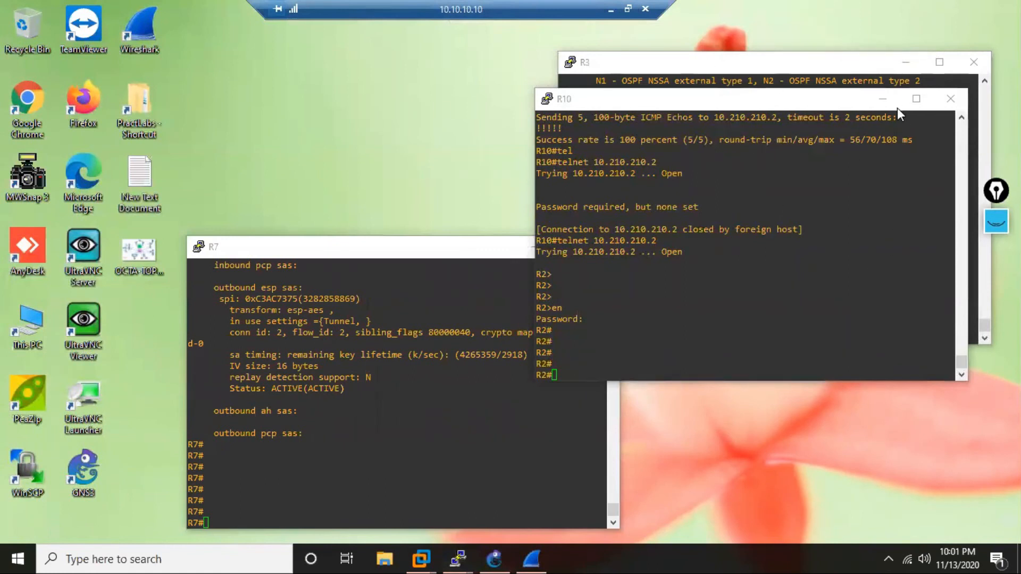
Minimize the R10 and R3 consoles and copy the IPSec-SVTi file from the desktop.
left_click(883, 99)
left_click(906, 64)
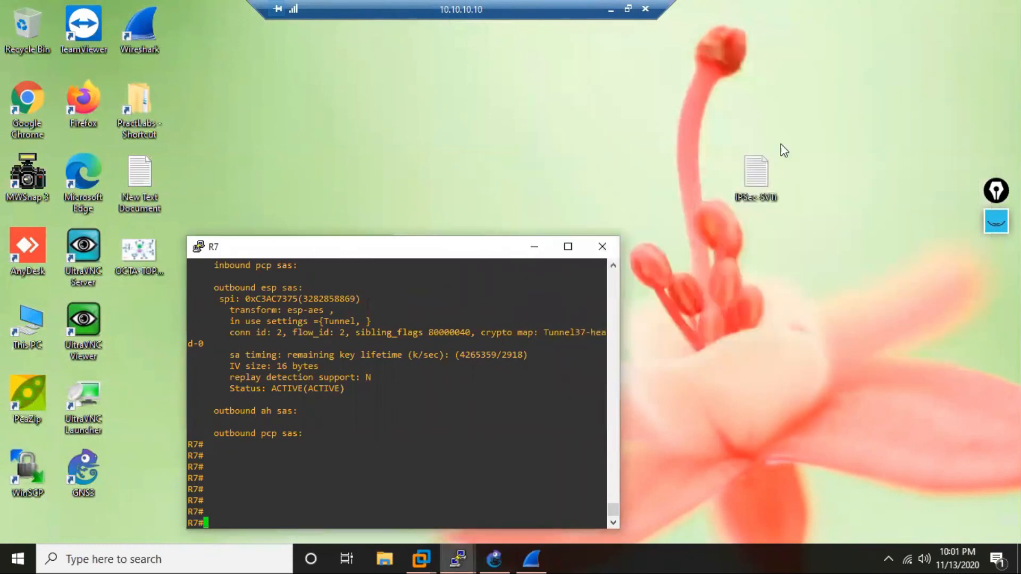
left_click(756, 180)
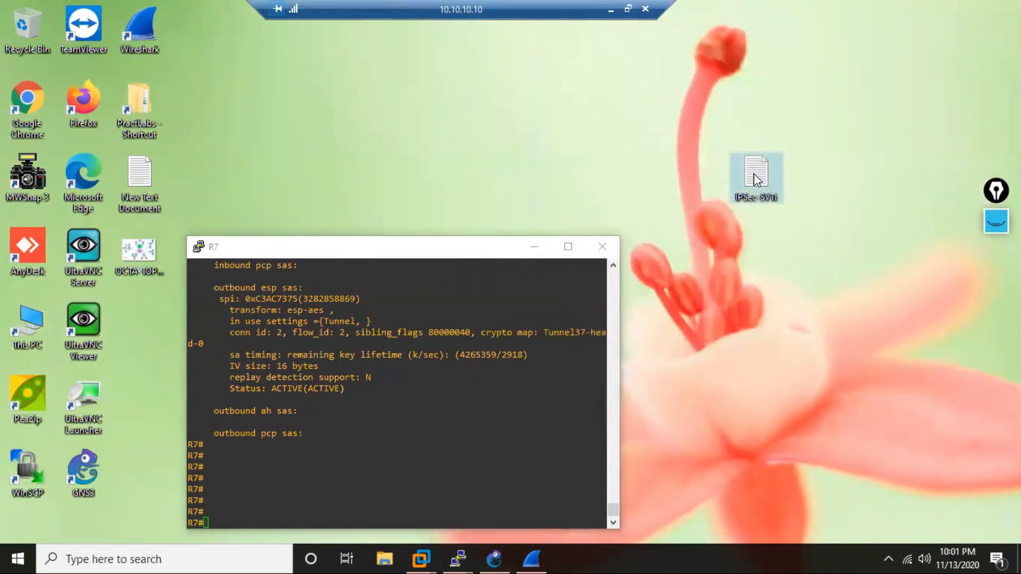
right_click(756, 180)
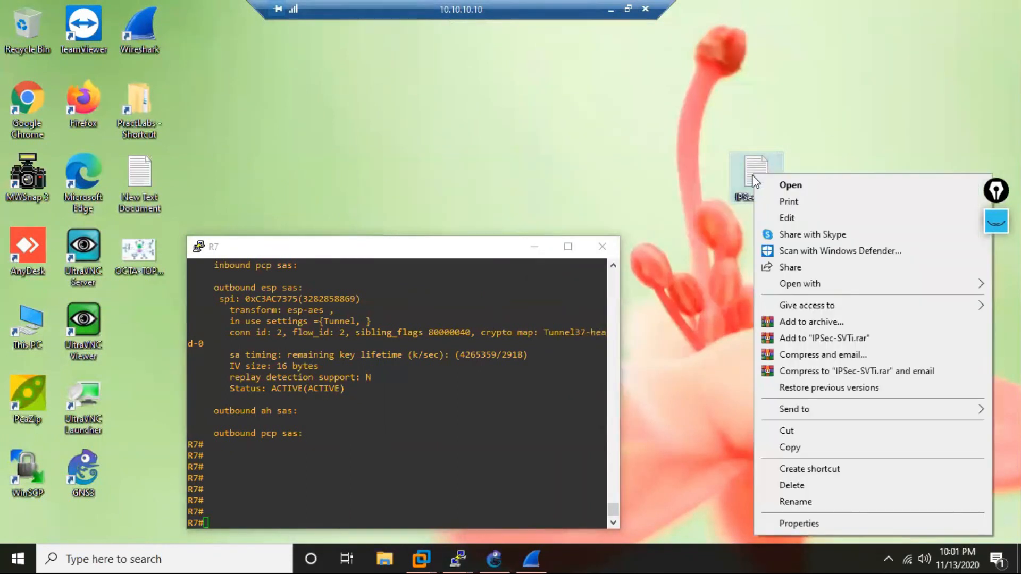
left_click(828, 449)
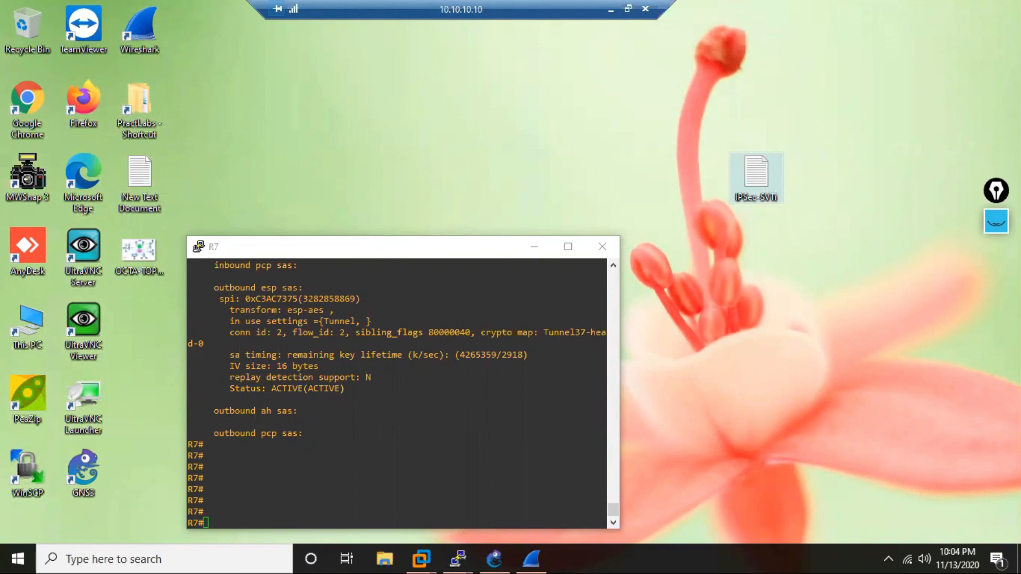
Move the R7 console window to just beneath the IPSec-SVTi file on the desktop.
left_click(414, 249)
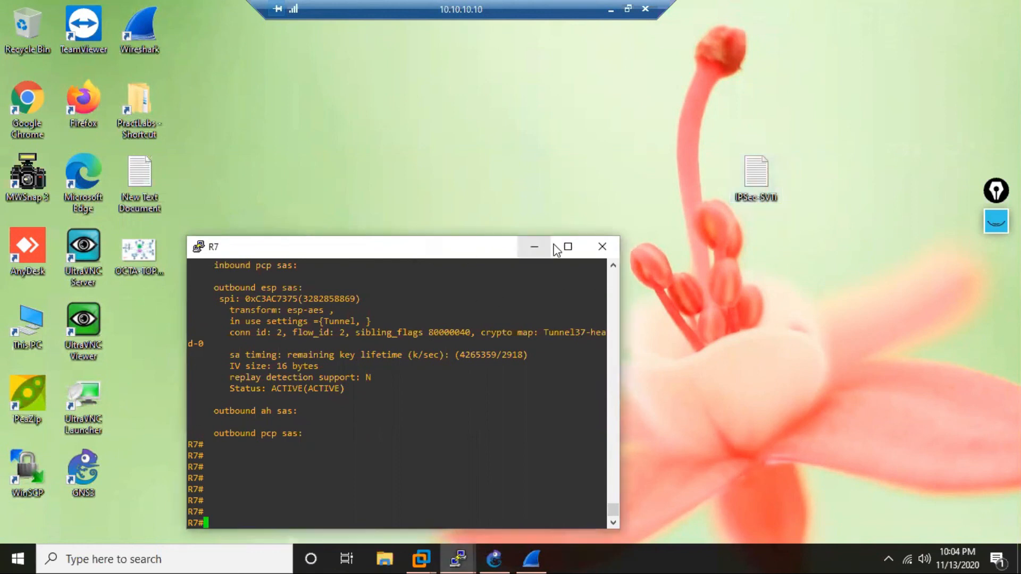
left_click_drag(410, 248, 615, 226)
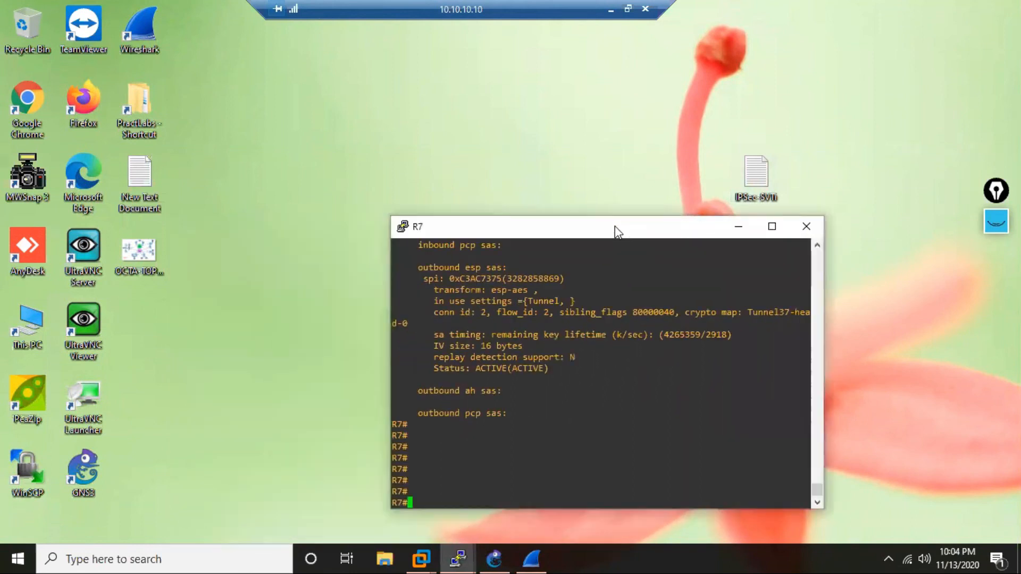